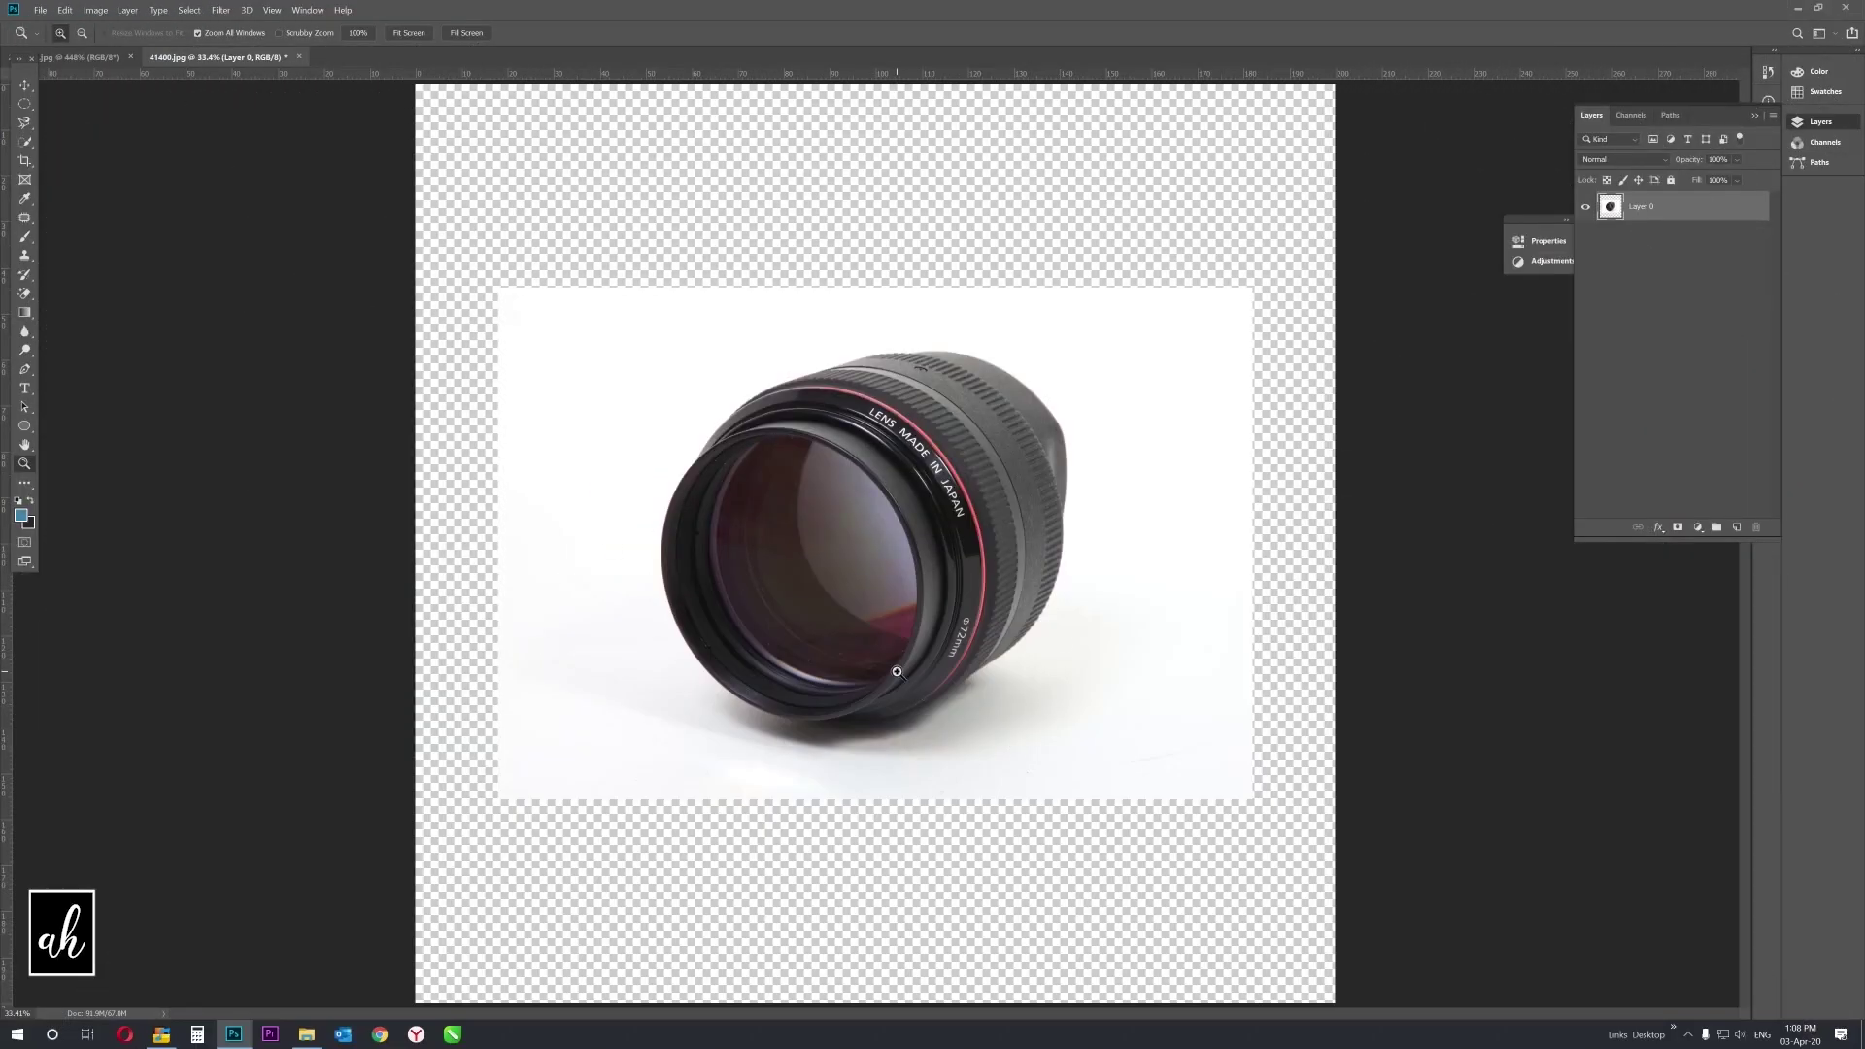
Zoom in to 100% on the lens's front glass.
{"action": "left_click", "coordinate": [897, 671]}
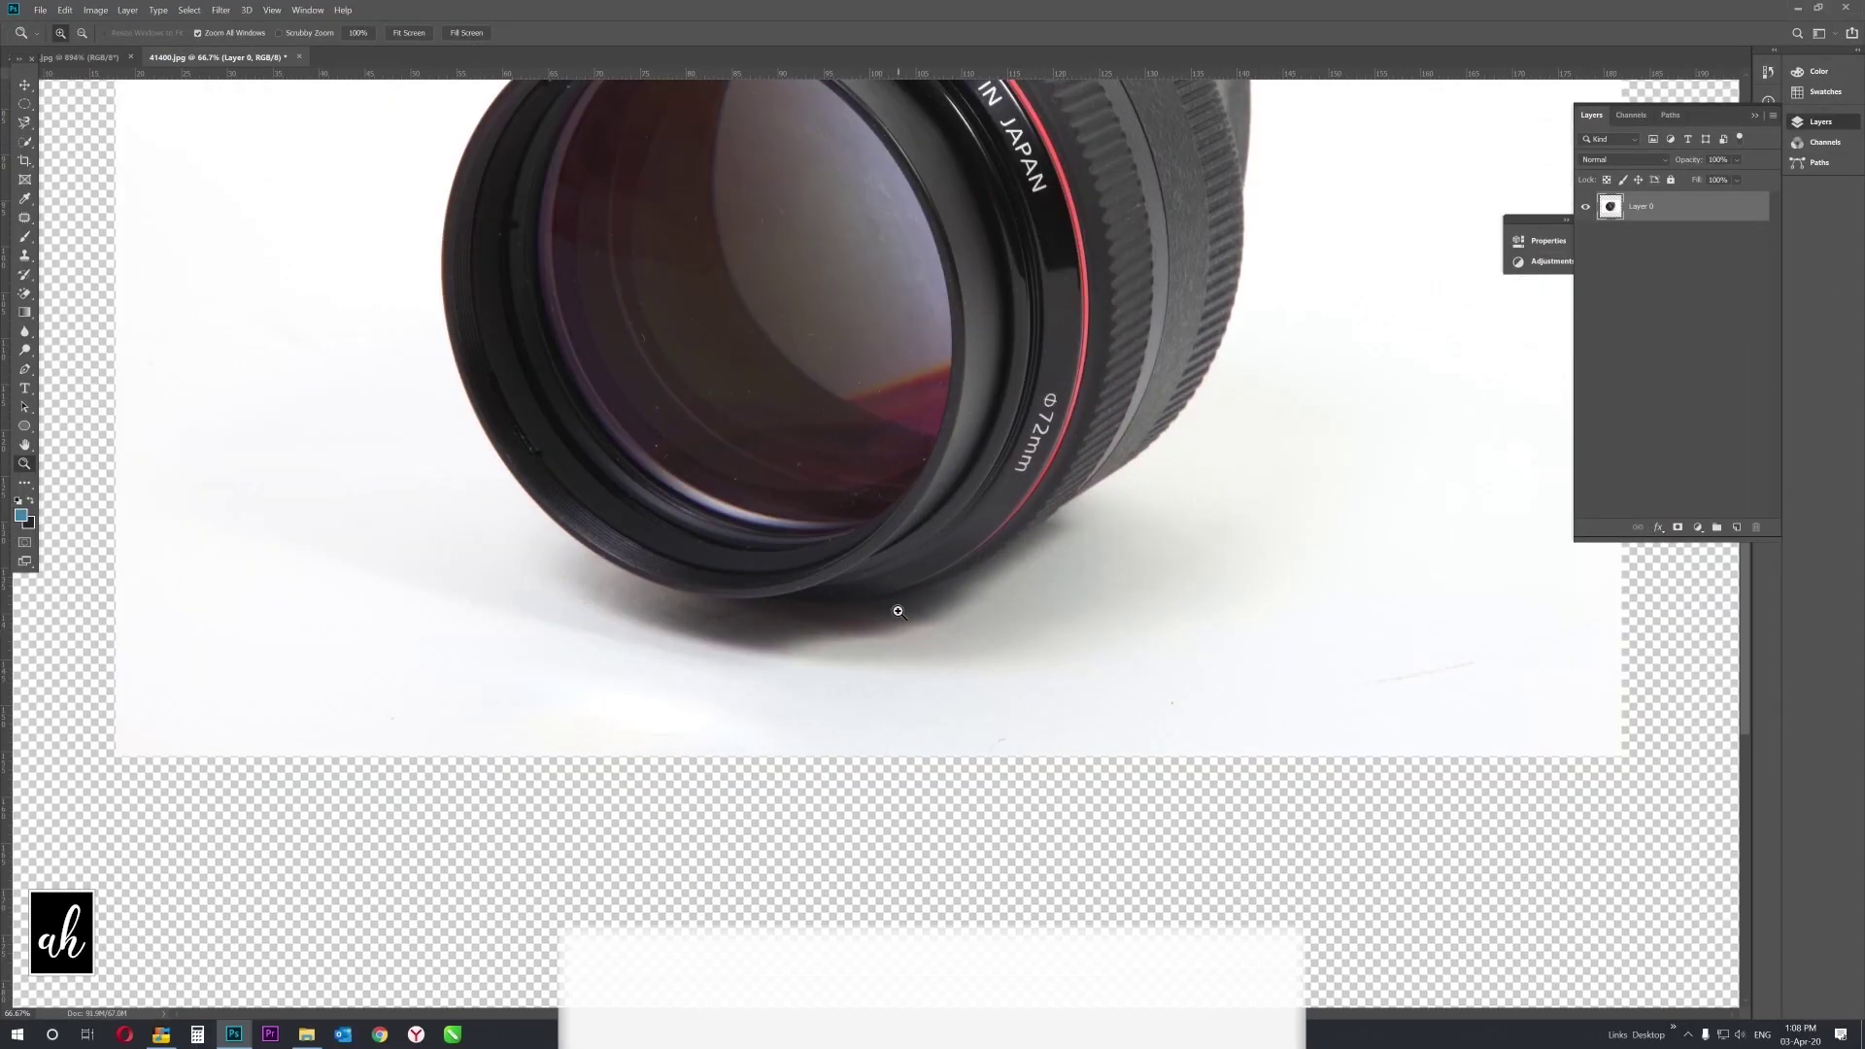
{"action": "left_click", "coordinate": [880, 583]}
{"action": "left_click", "coordinate": [758, 340]}
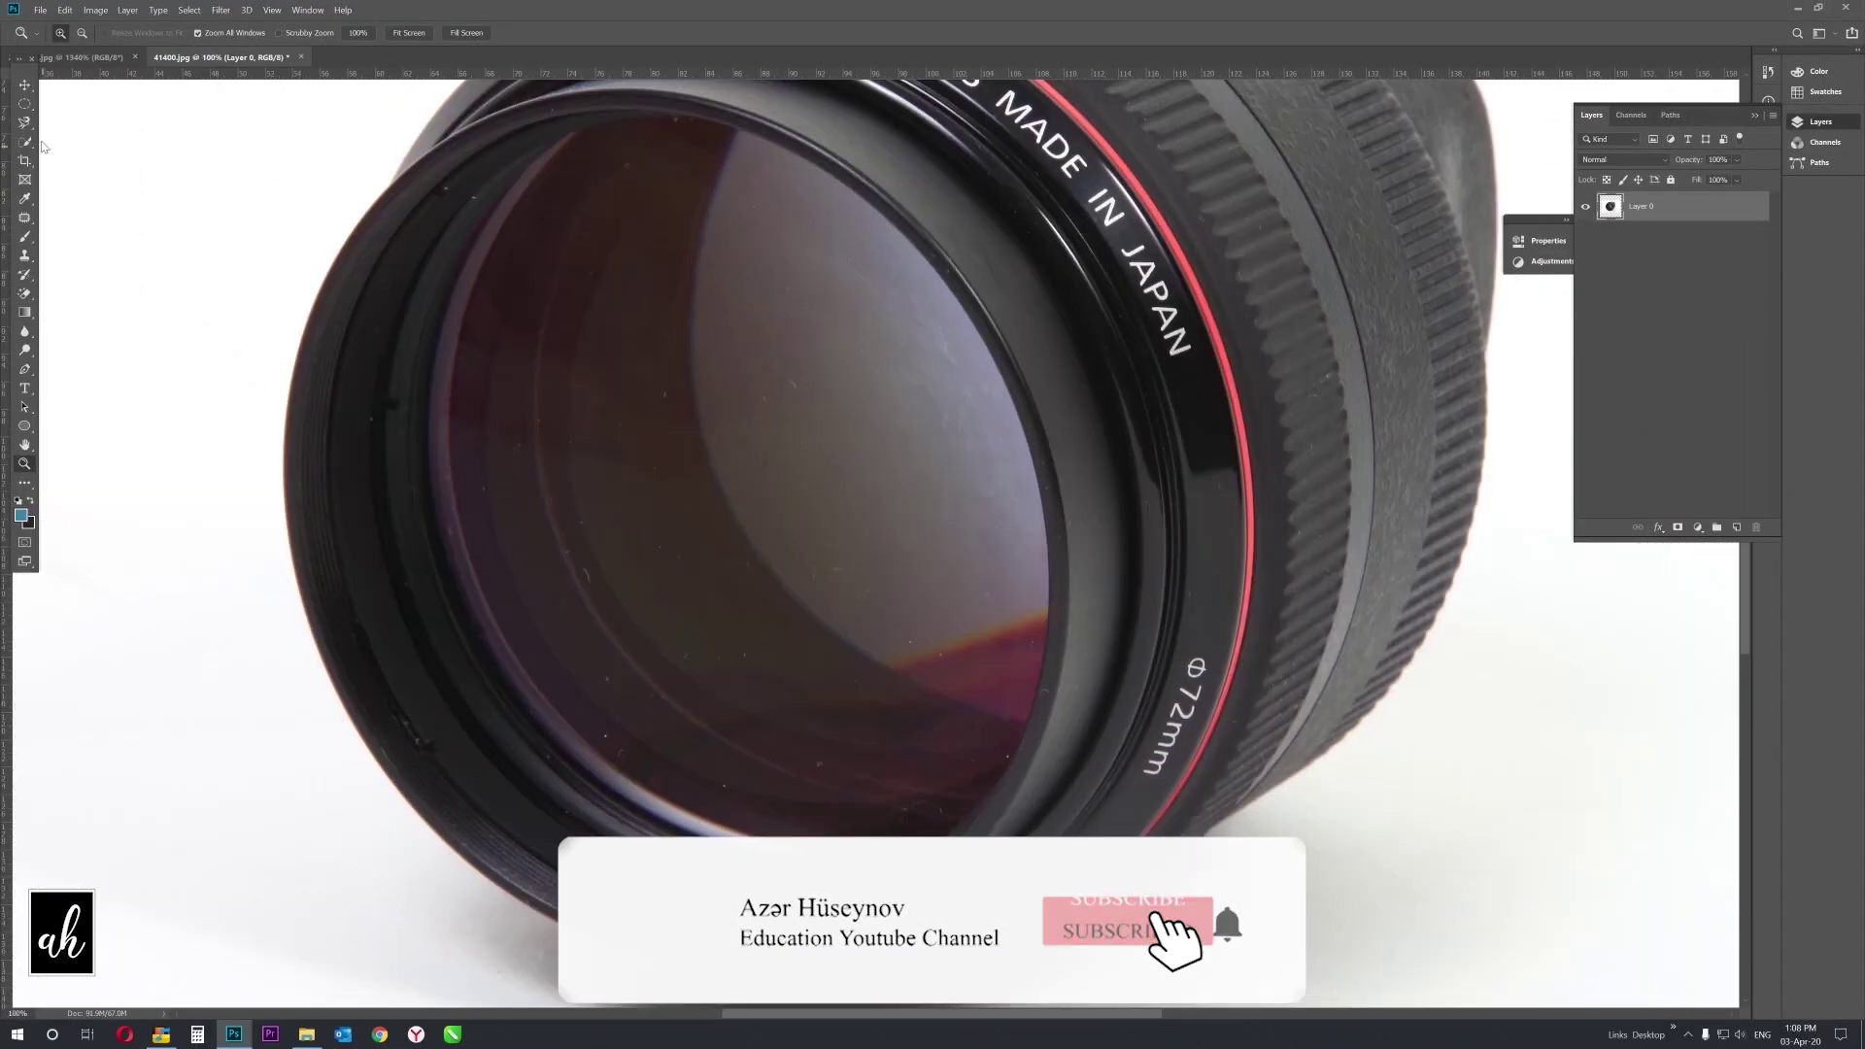
Quick-select the lens glass with a smaller brush, trimming the selection to the inner glass edge.
{"action": "key", "text": "m"}
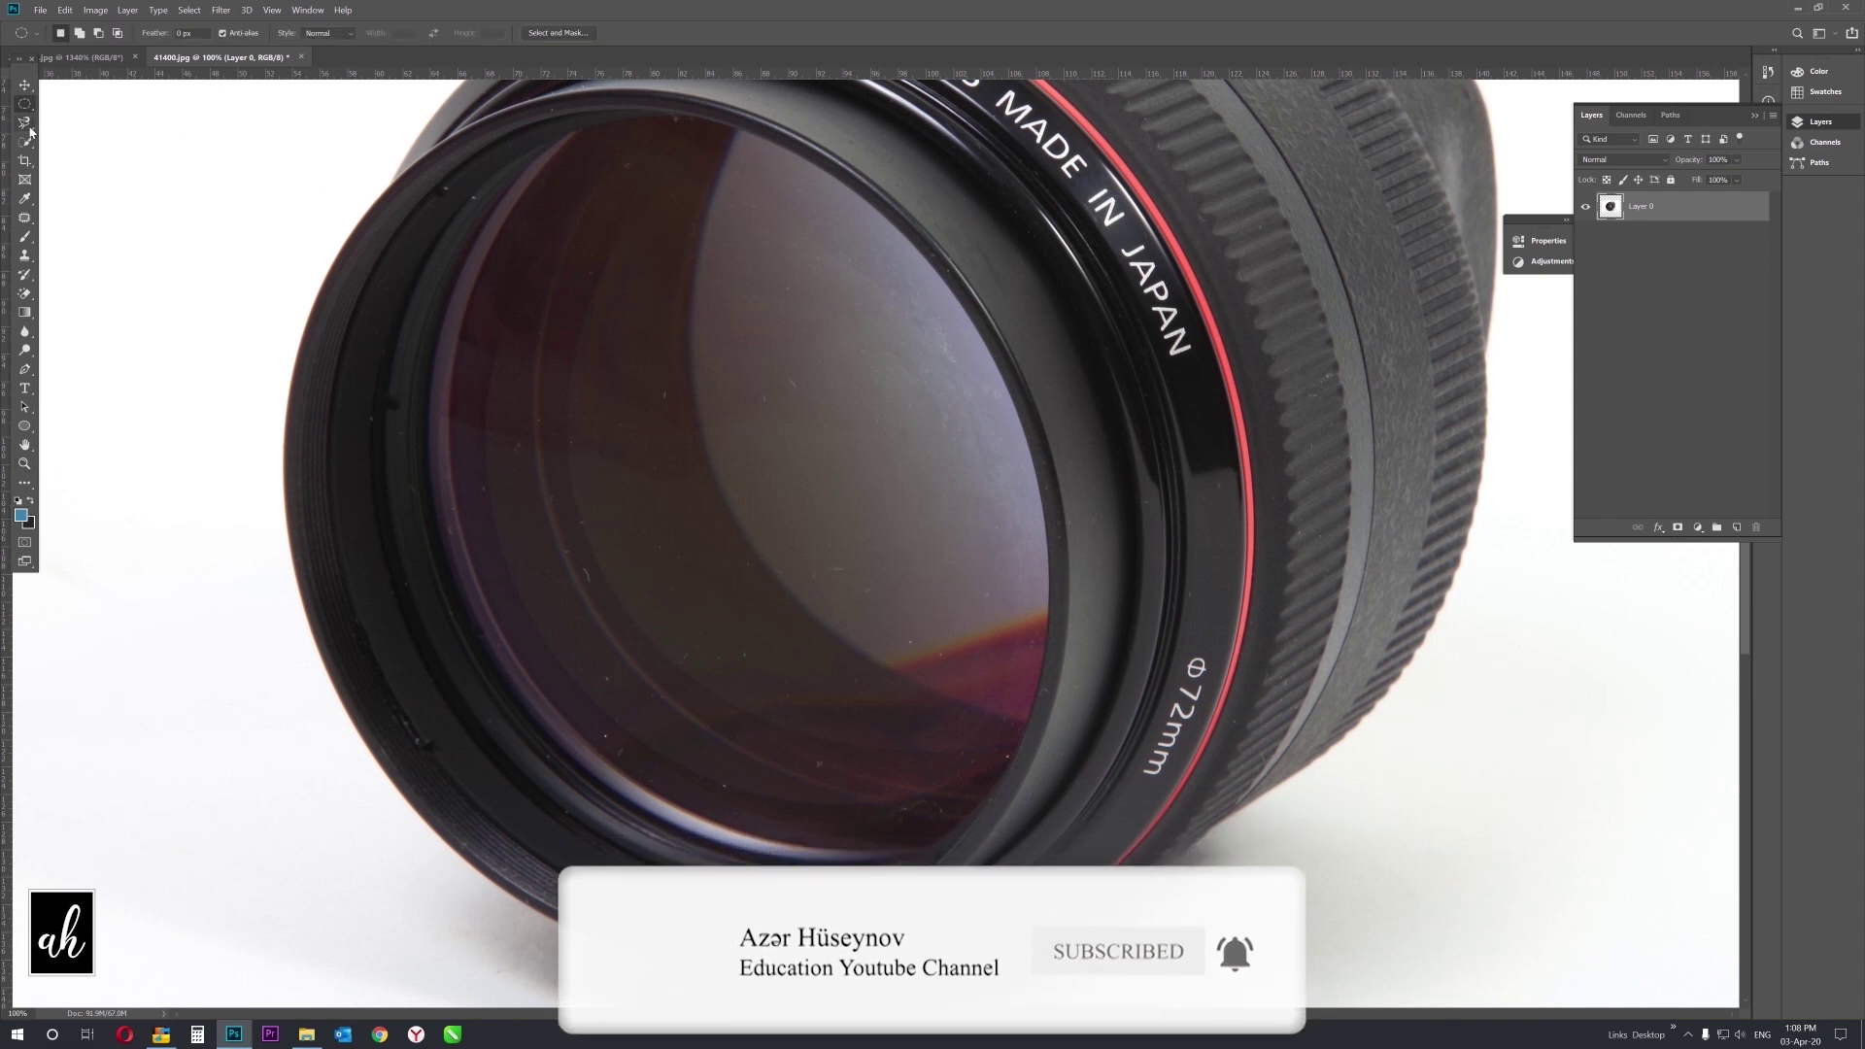
{"action": "key", "text": "w"}
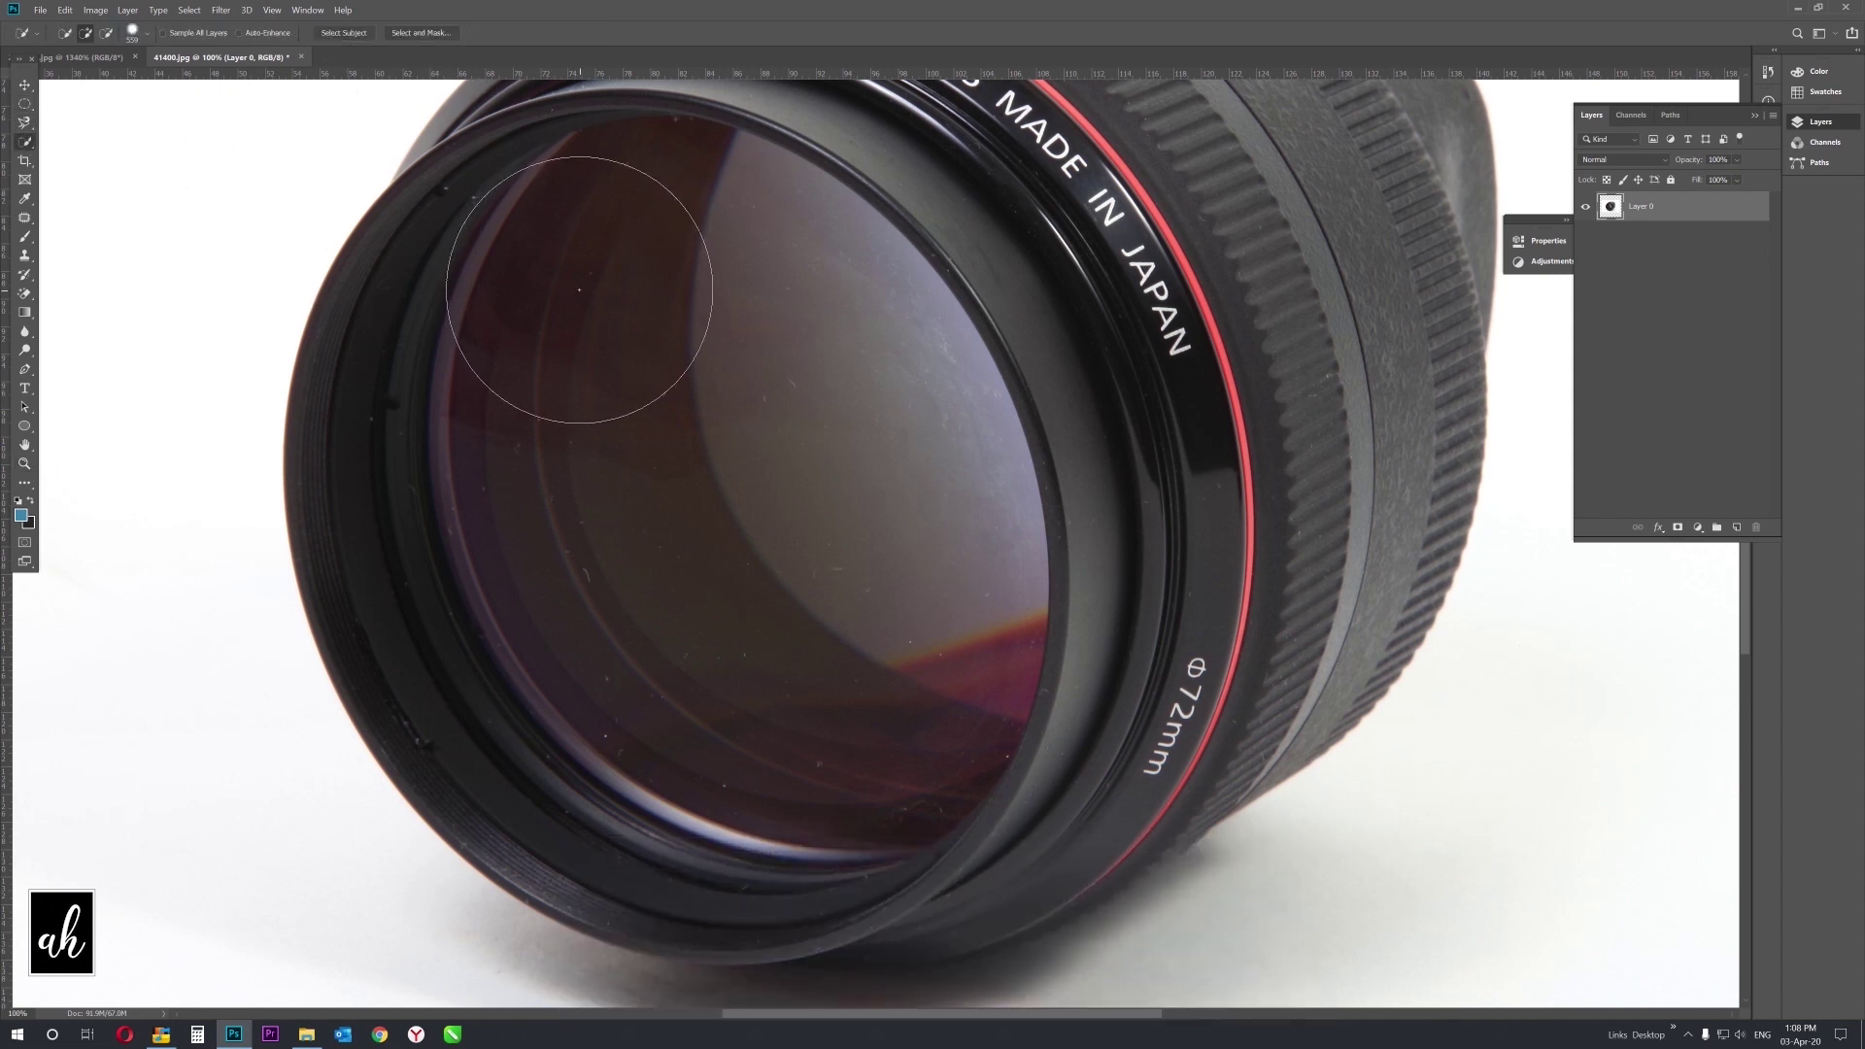
{"action": "left_click", "coordinate": [614, 289]}
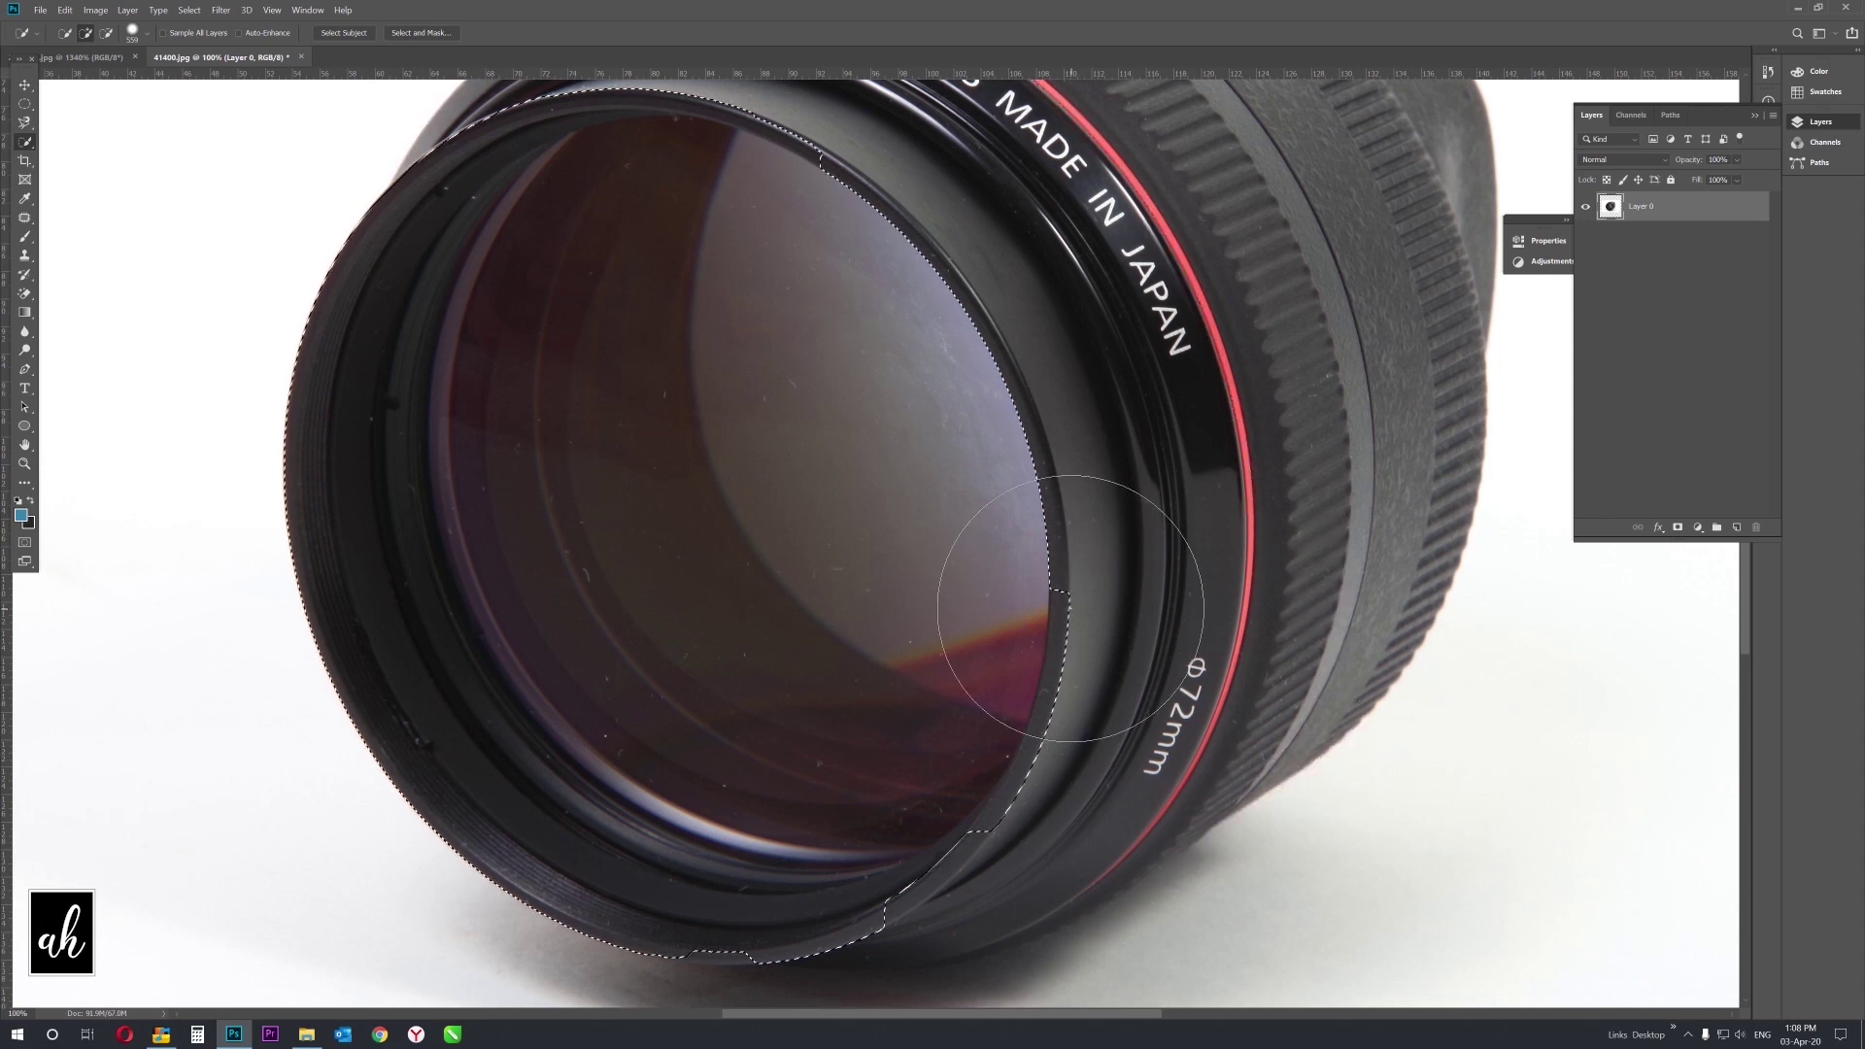
{"action": "key", "text": "bracketleft"}
{"action": "key", "text": "bracketleft"}
{"action": "key", "text": "bracketleft"}
{"action": "left_click_drag", "start_coordinate": [1061, 588], "coordinate": [1054, 670]}
{"action": "left_click_drag", "start_coordinate": [972, 570], "coordinate": [353, 349]}
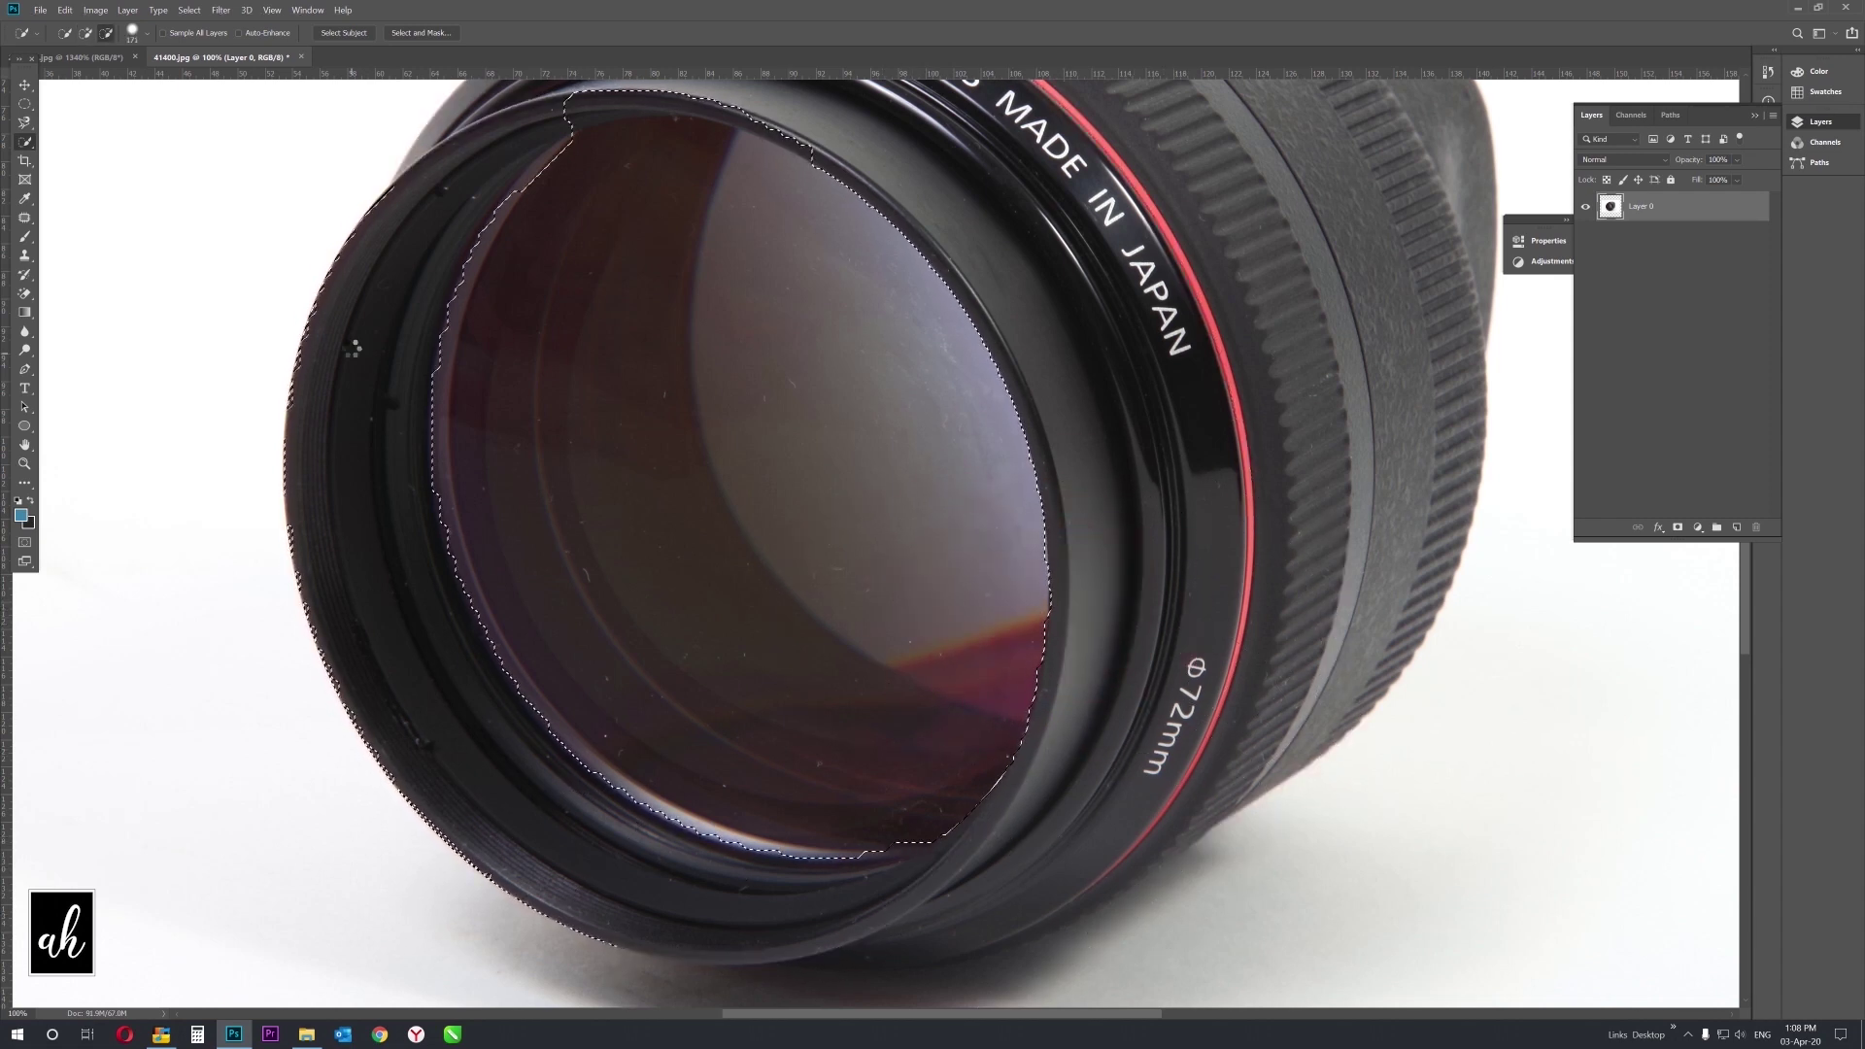
Scroll around the lens, then fit the whole image on screen.
{"action": "scroll", "coordinate": [576, 195], "scroll_direction": "up", "scroll_amount": 3}
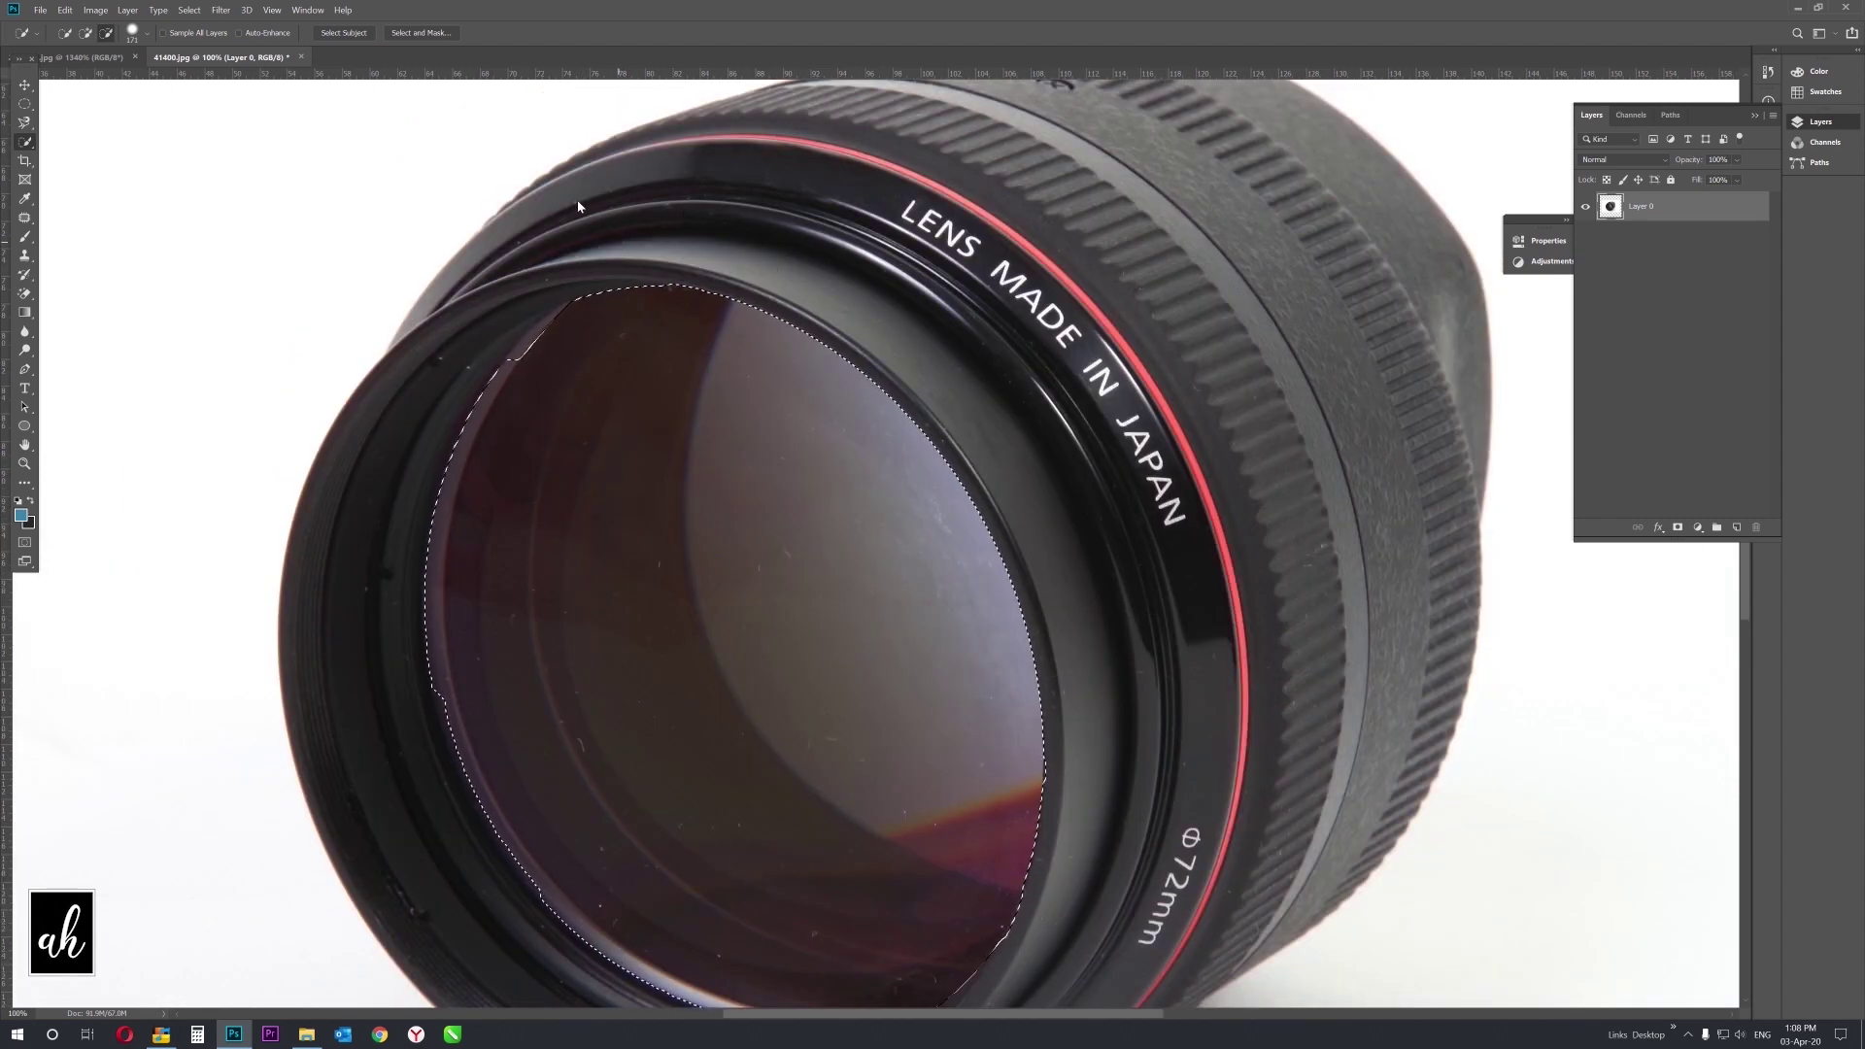
{"action": "scroll", "coordinate": [914, 854], "scroll_direction": "up", "scroll_amount": 5}
{"action": "scroll", "coordinate": [913, 855], "scroll_direction": "up", "scroll_amount": 3}
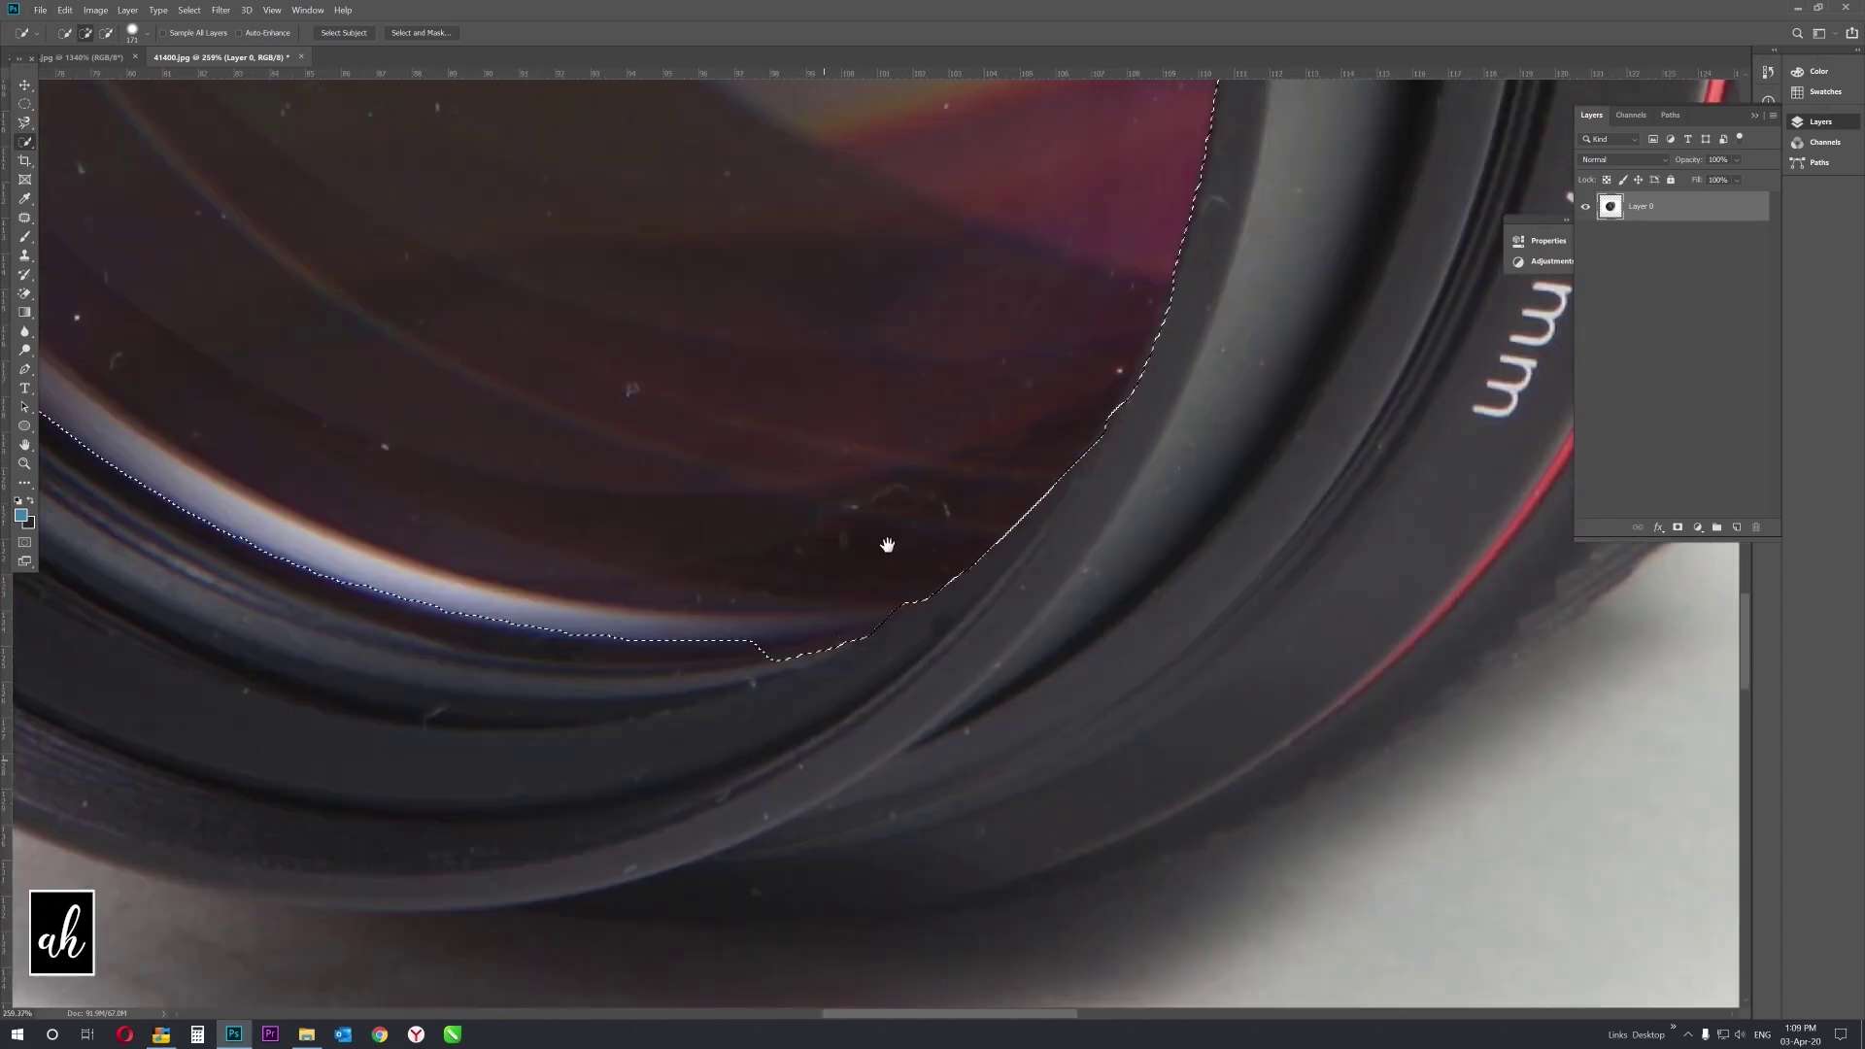
{"action": "scroll", "coordinate": [687, 367], "scroll_direction": "up", "scroll_amount": 3}
{"action": "scroll", "coordinate": [687, 366], "scroll_direction": "left", "scroll_amount": 8}
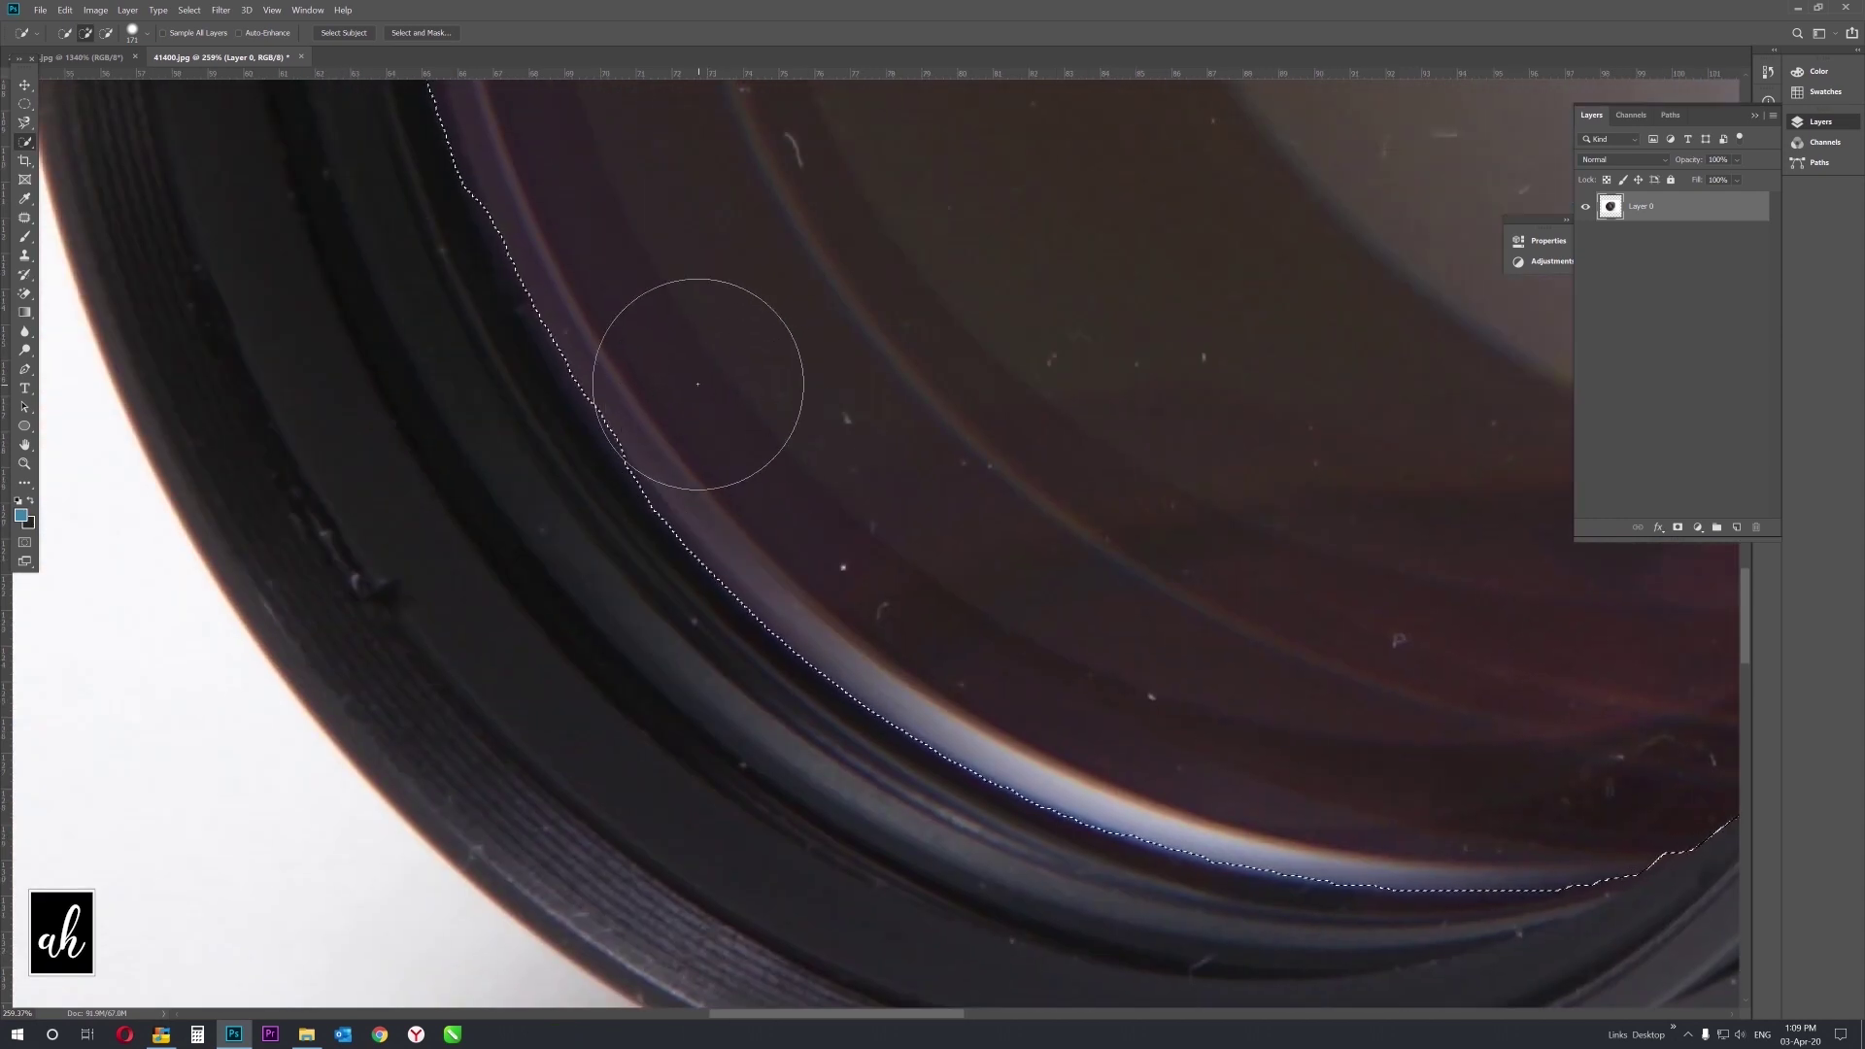
{"action": "scroll", "coordinate": [416, 366], "scroll_direction": "up", "scroll_amount": 6}
{"action": "scroll", "coordinate": [516, 633], "scroll_direction": "up", "scroll_amount": 3}
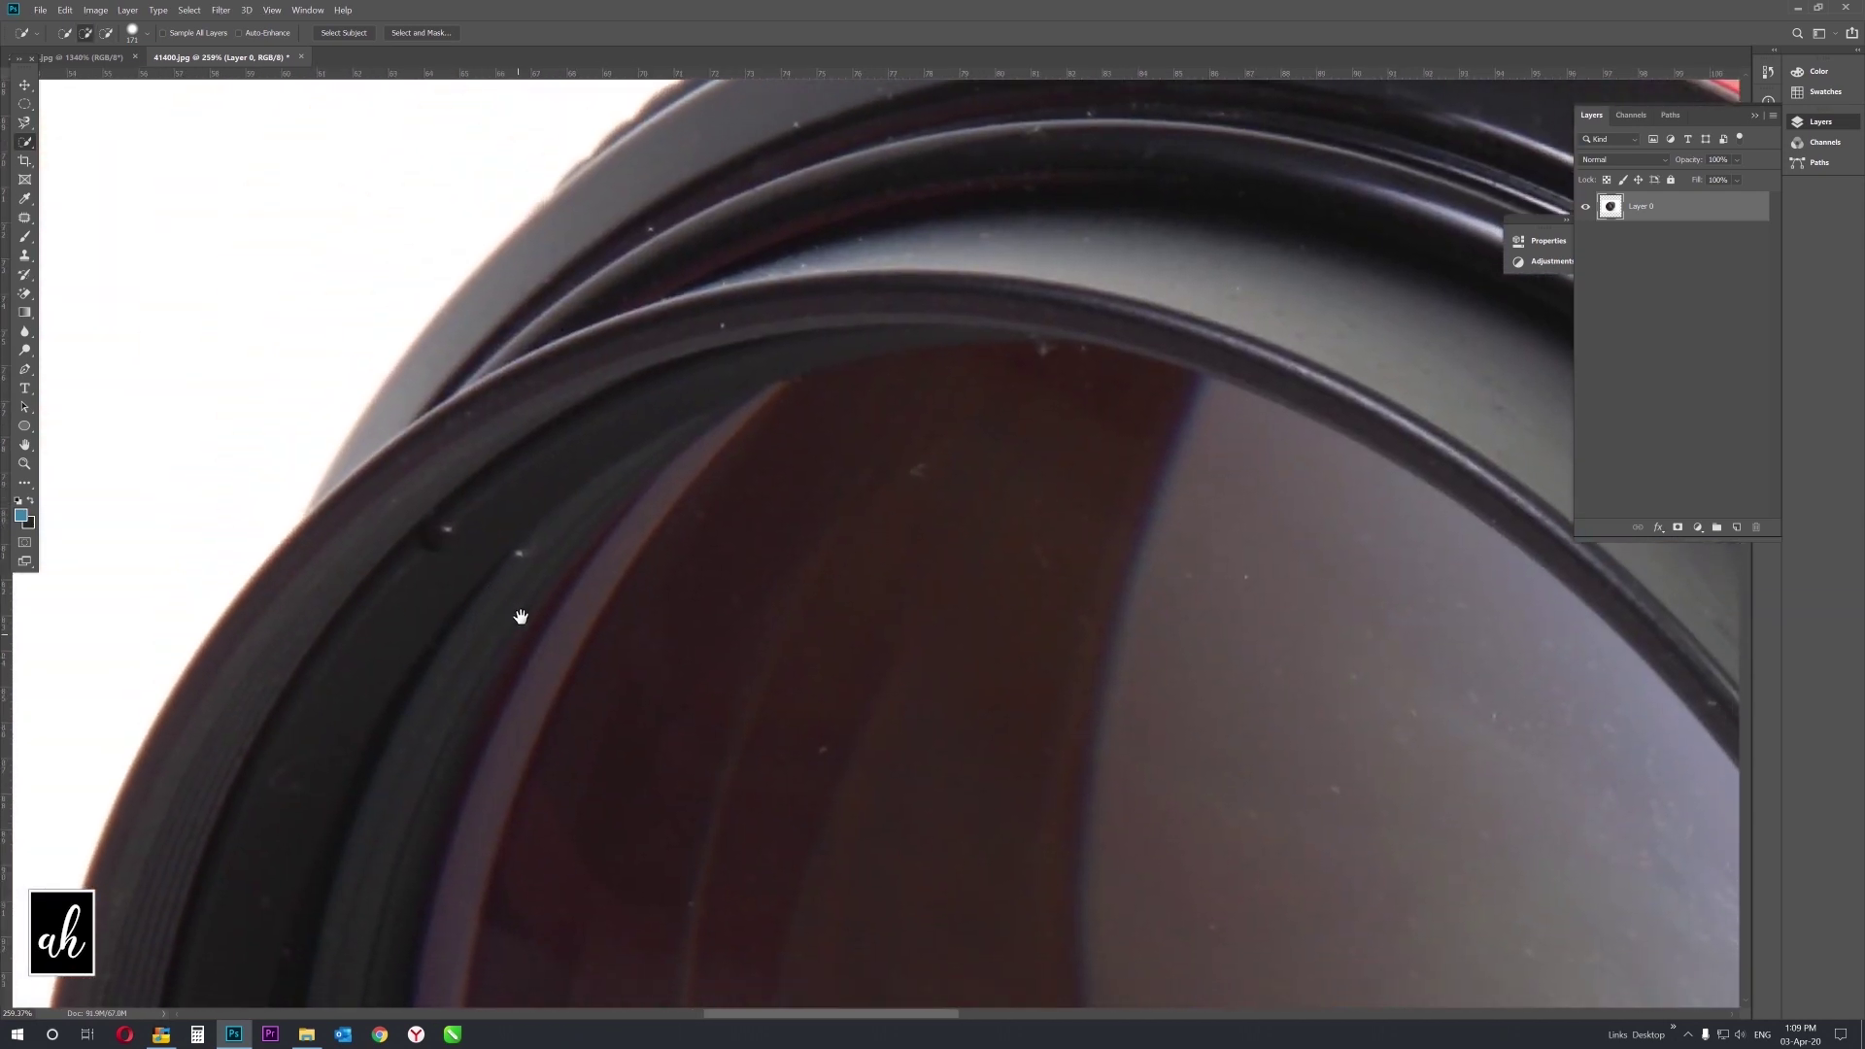
{"action": "key", "text": "z"}
{"action": "key", "text": "ctrl+0"}
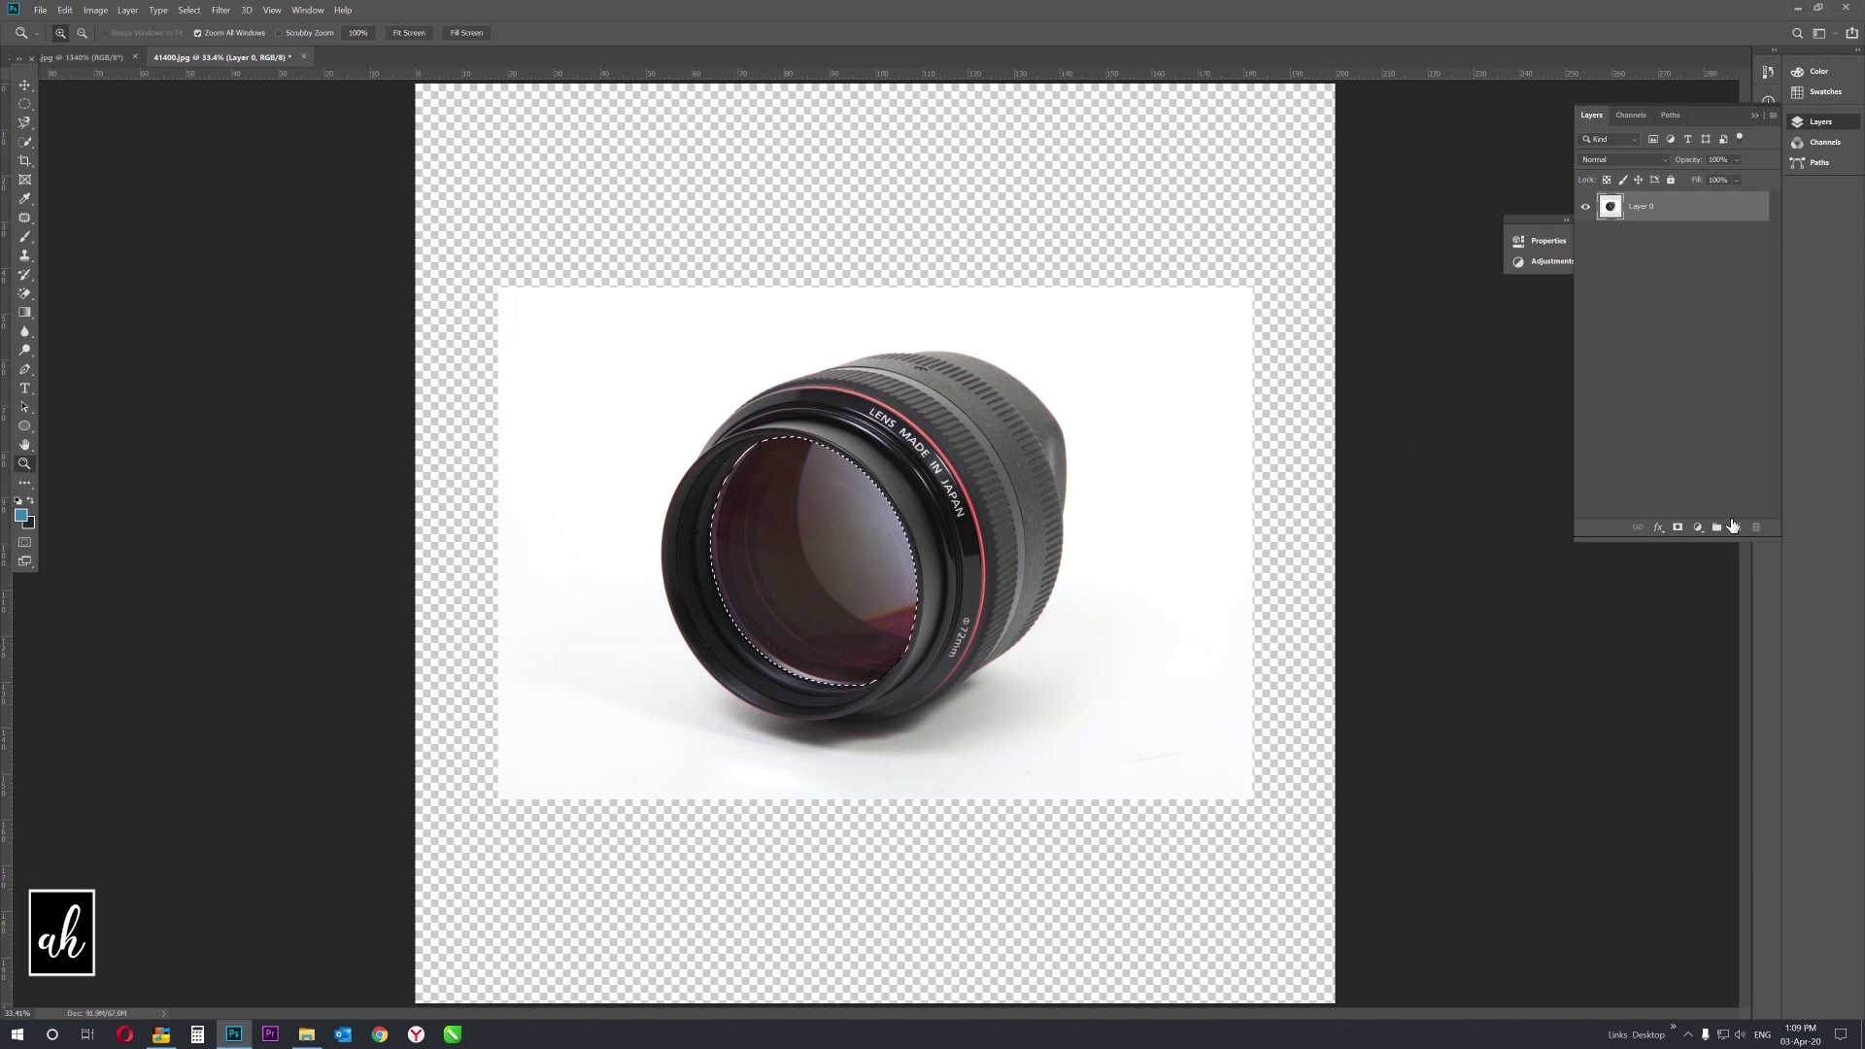
Invert the selection and add a layer mask on Layer 0 hiding the glass.
{"action": "left_click", "coordinate": [188, 10]}
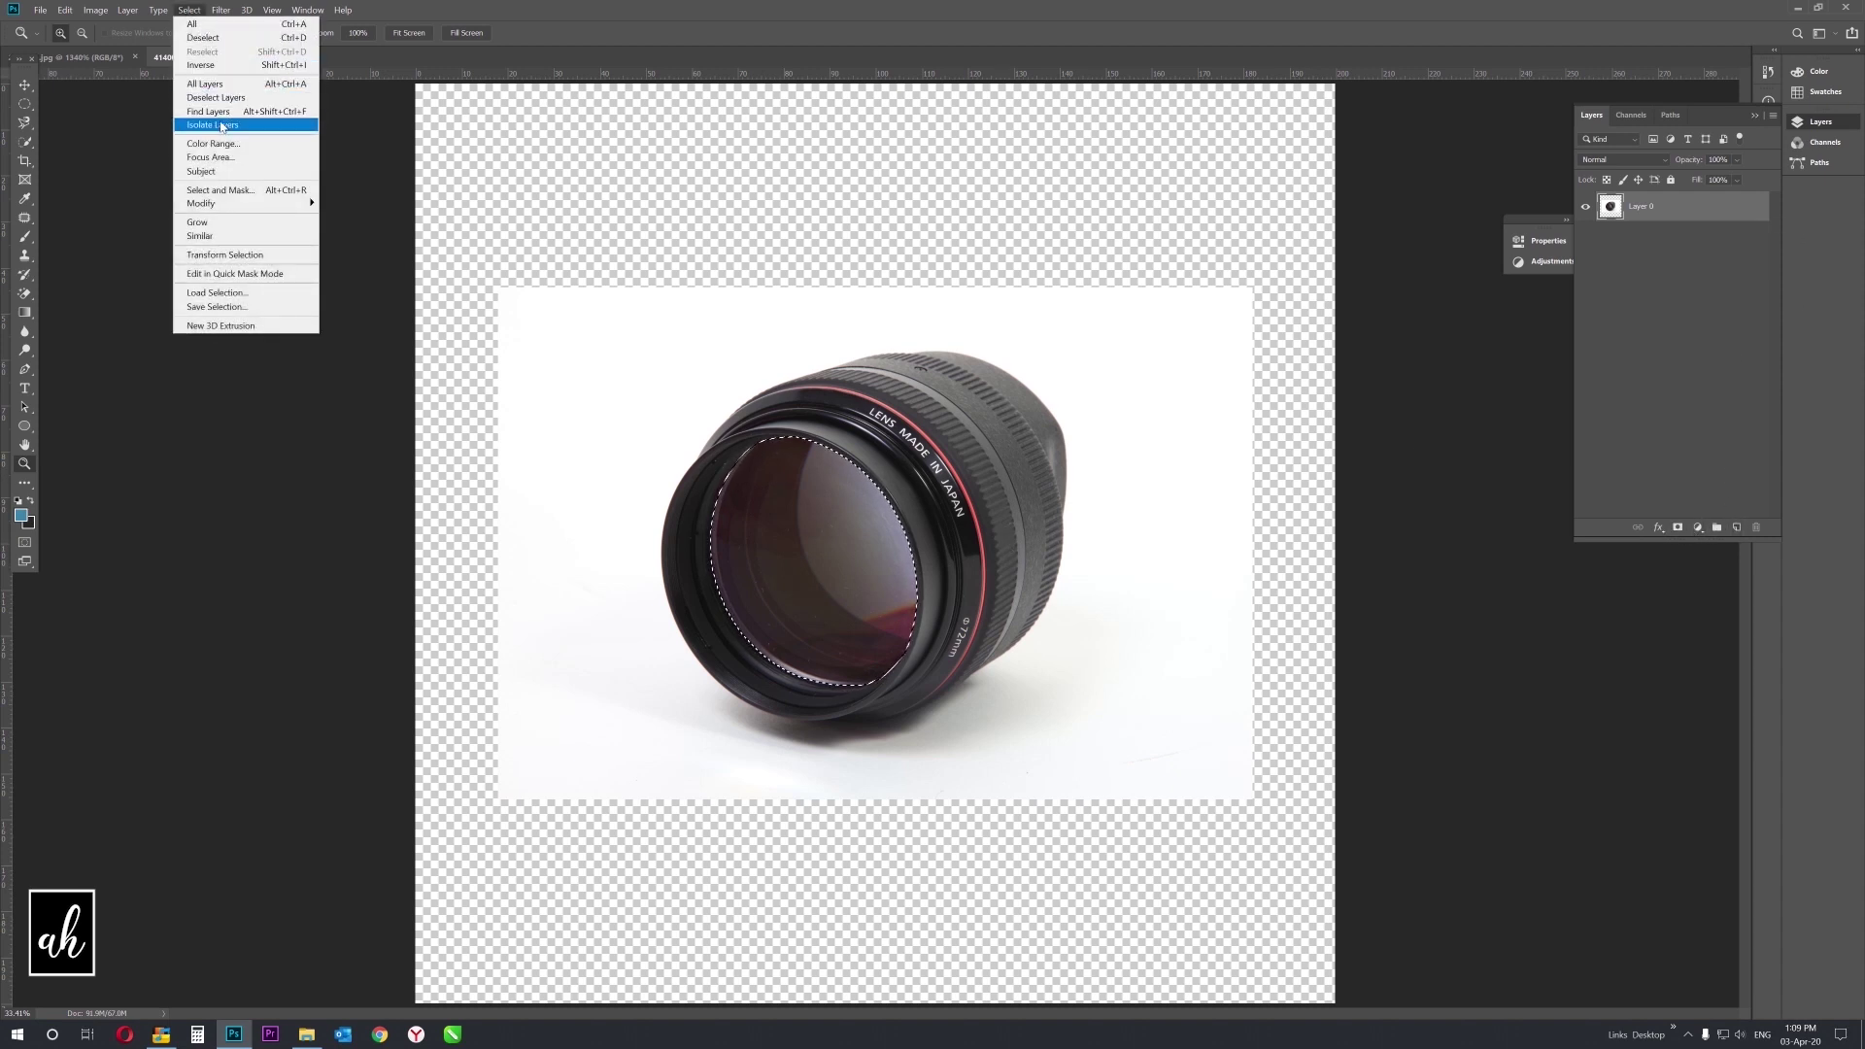
{"action": "left_click", "coordinate": [201, 64]}
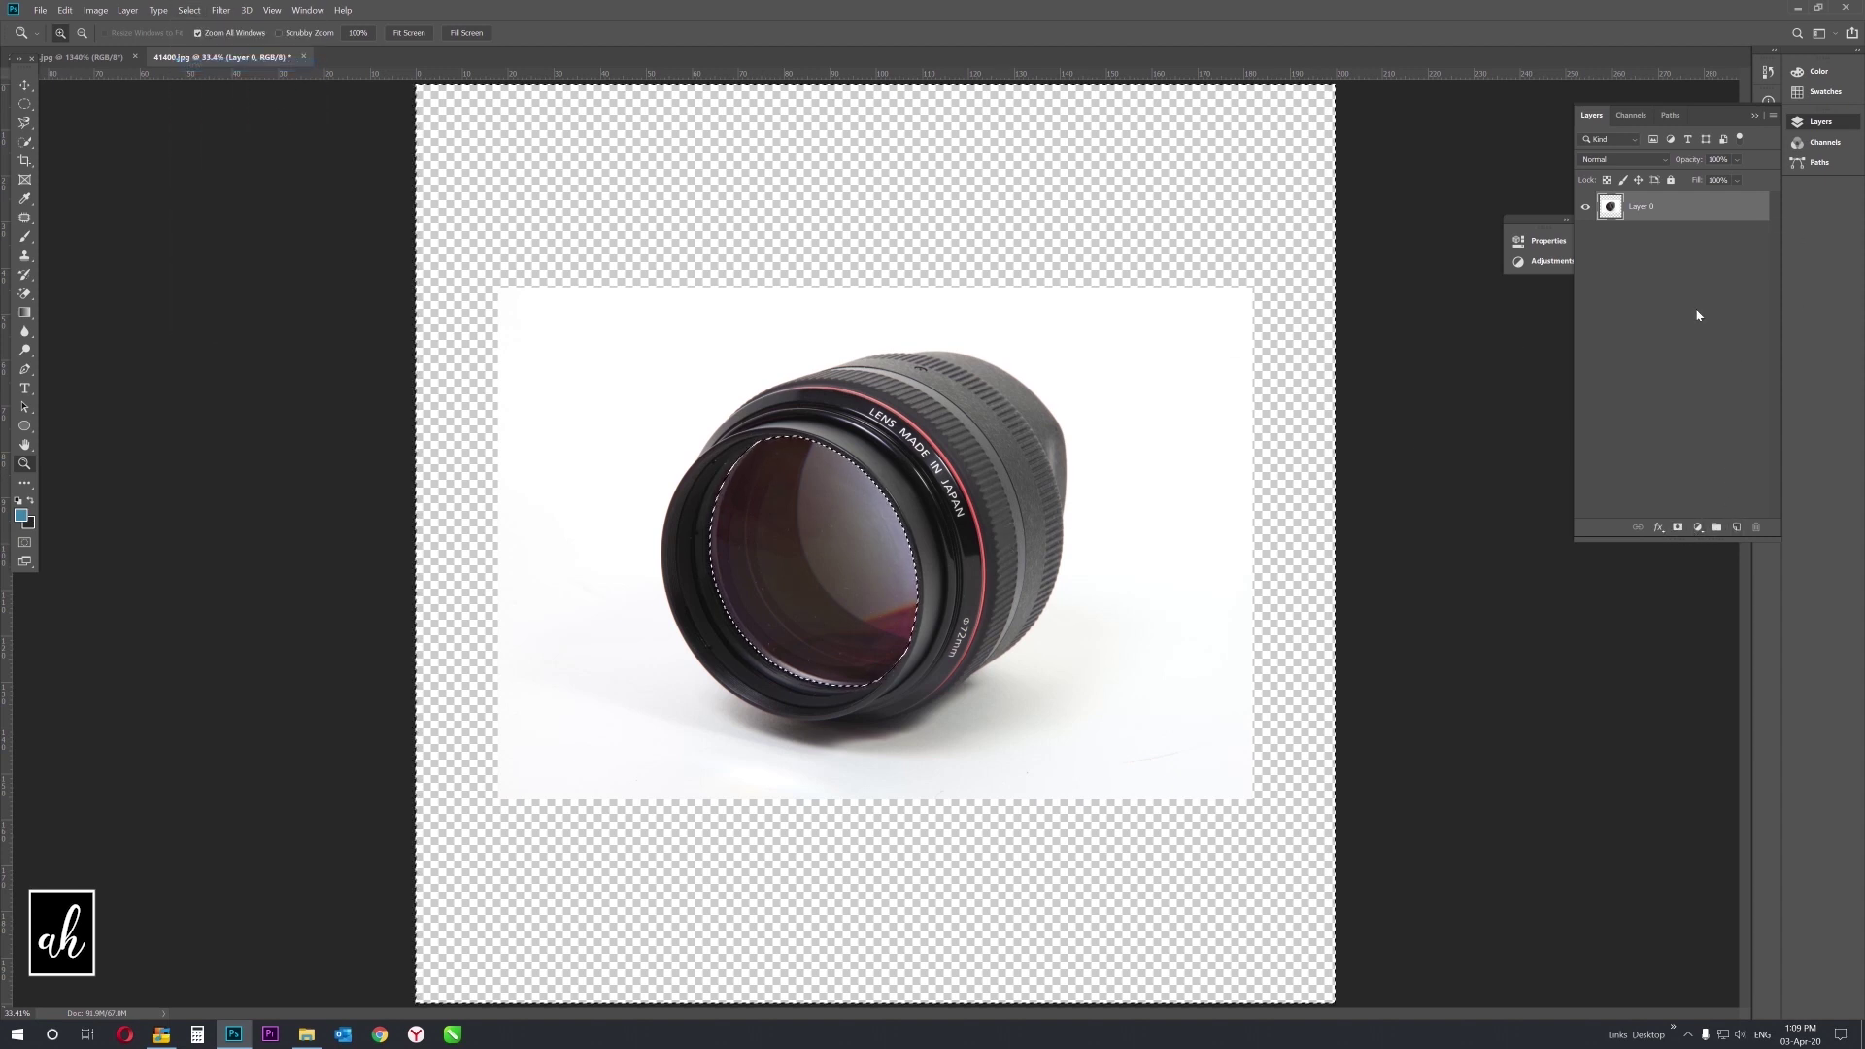
{"action": "left_click", "coordinate": [1677, 528]}
Zoom in on the masked lens to 66.7%.
{"action": "key", "text": "w"}
{"action": "left_click", "coordinate": [799, 557]}
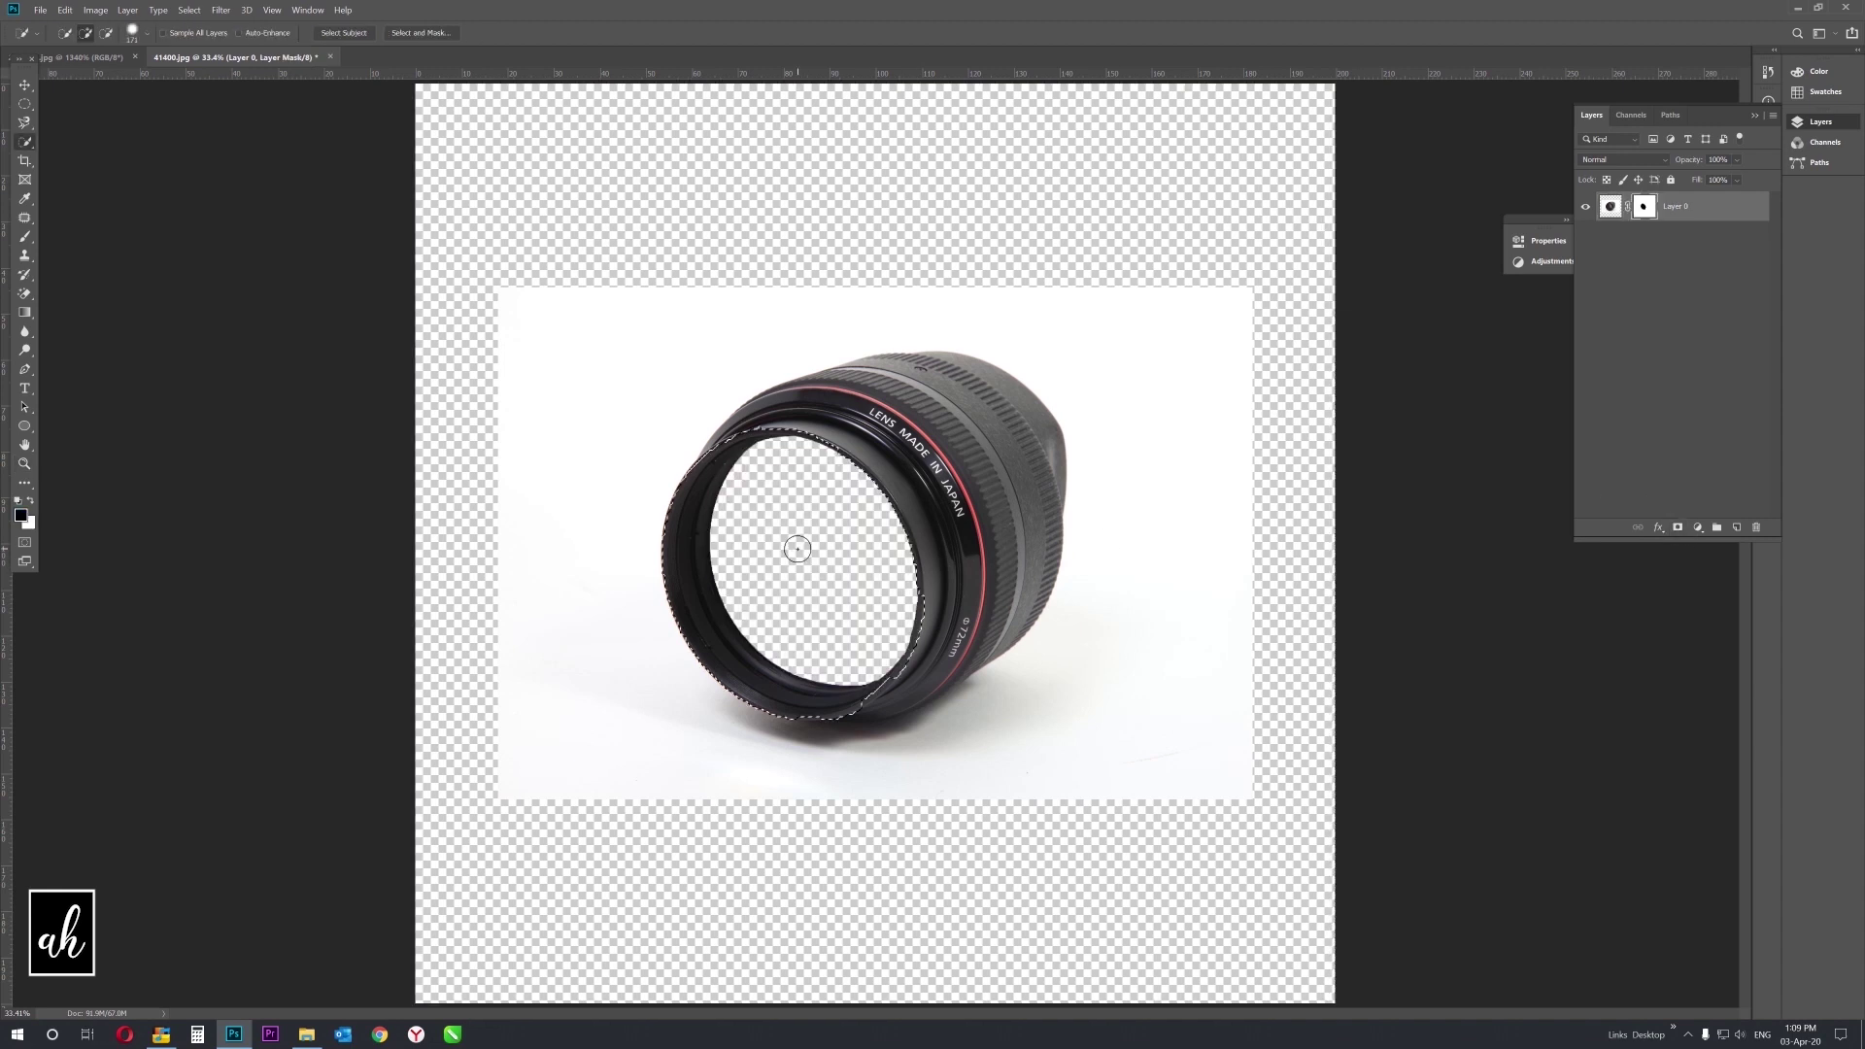
{"action": "key", "text": "z"}
{"action": "right_click", "coordinate": [805, 554]}
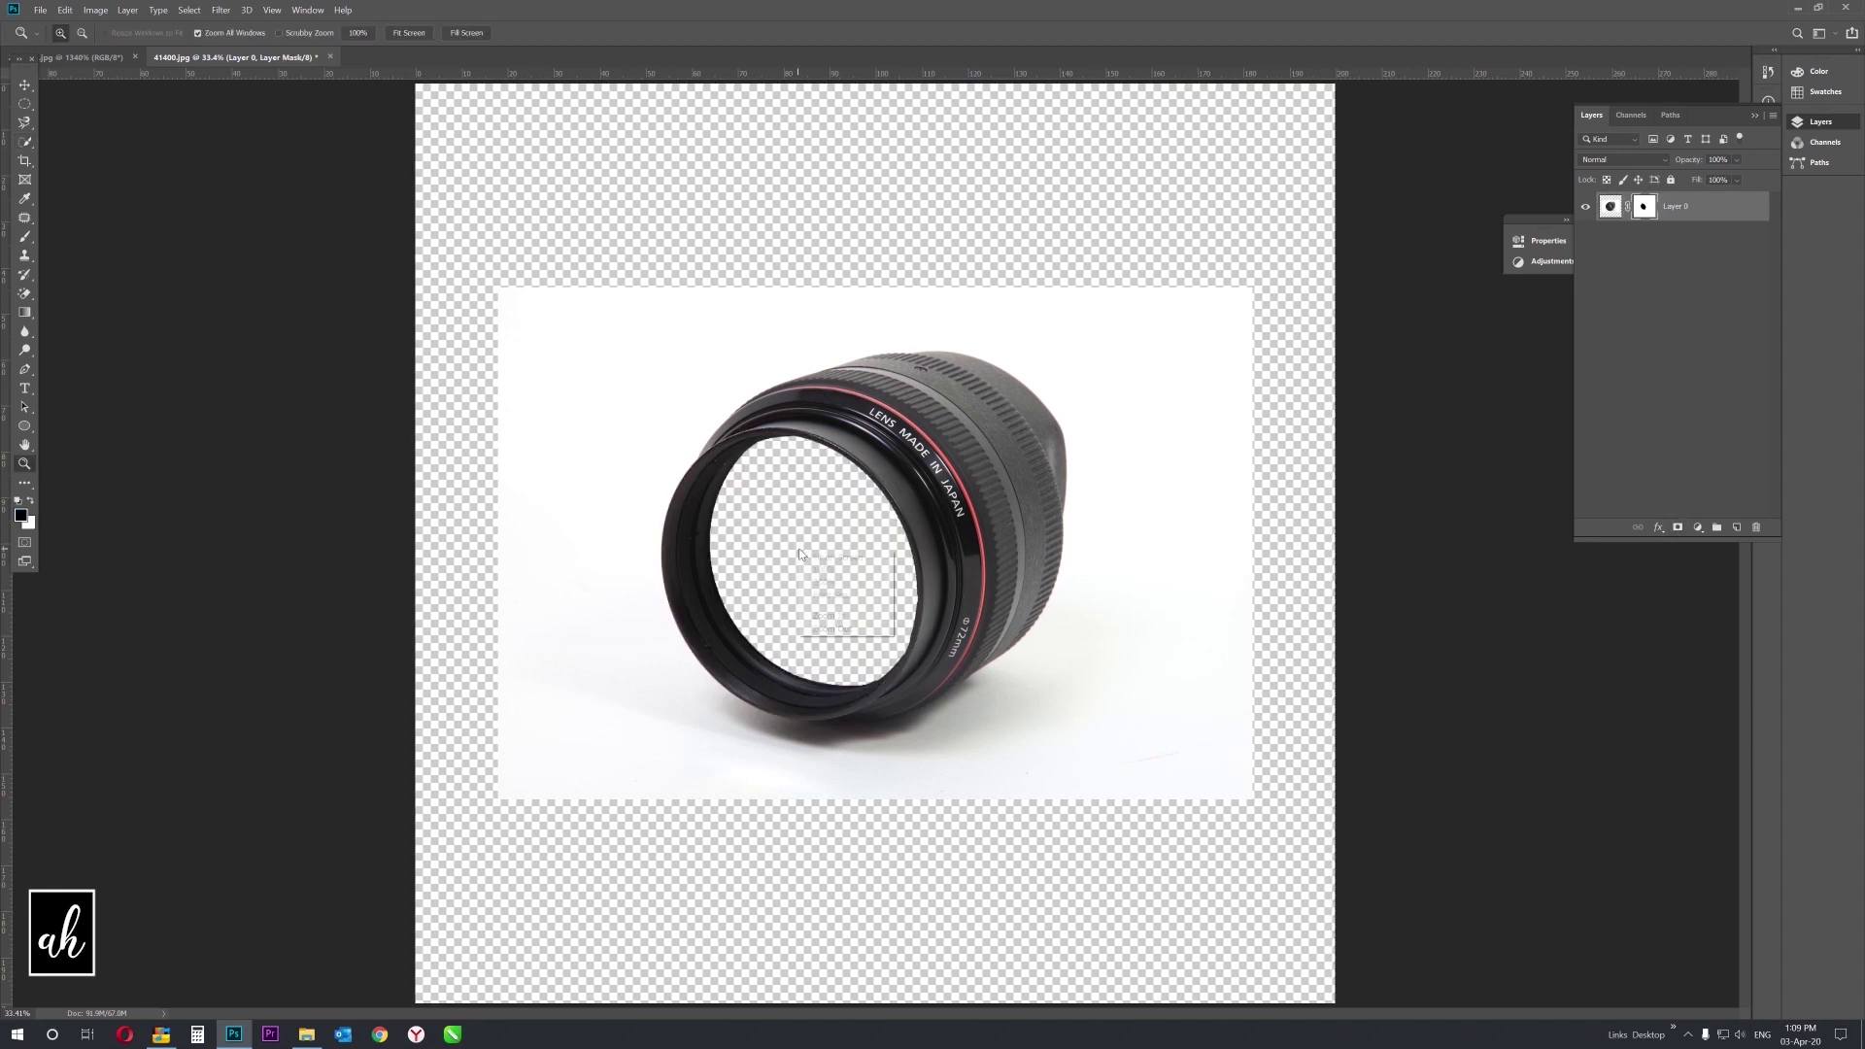
{"action": "left_click", "coordinate": [810, 559]}
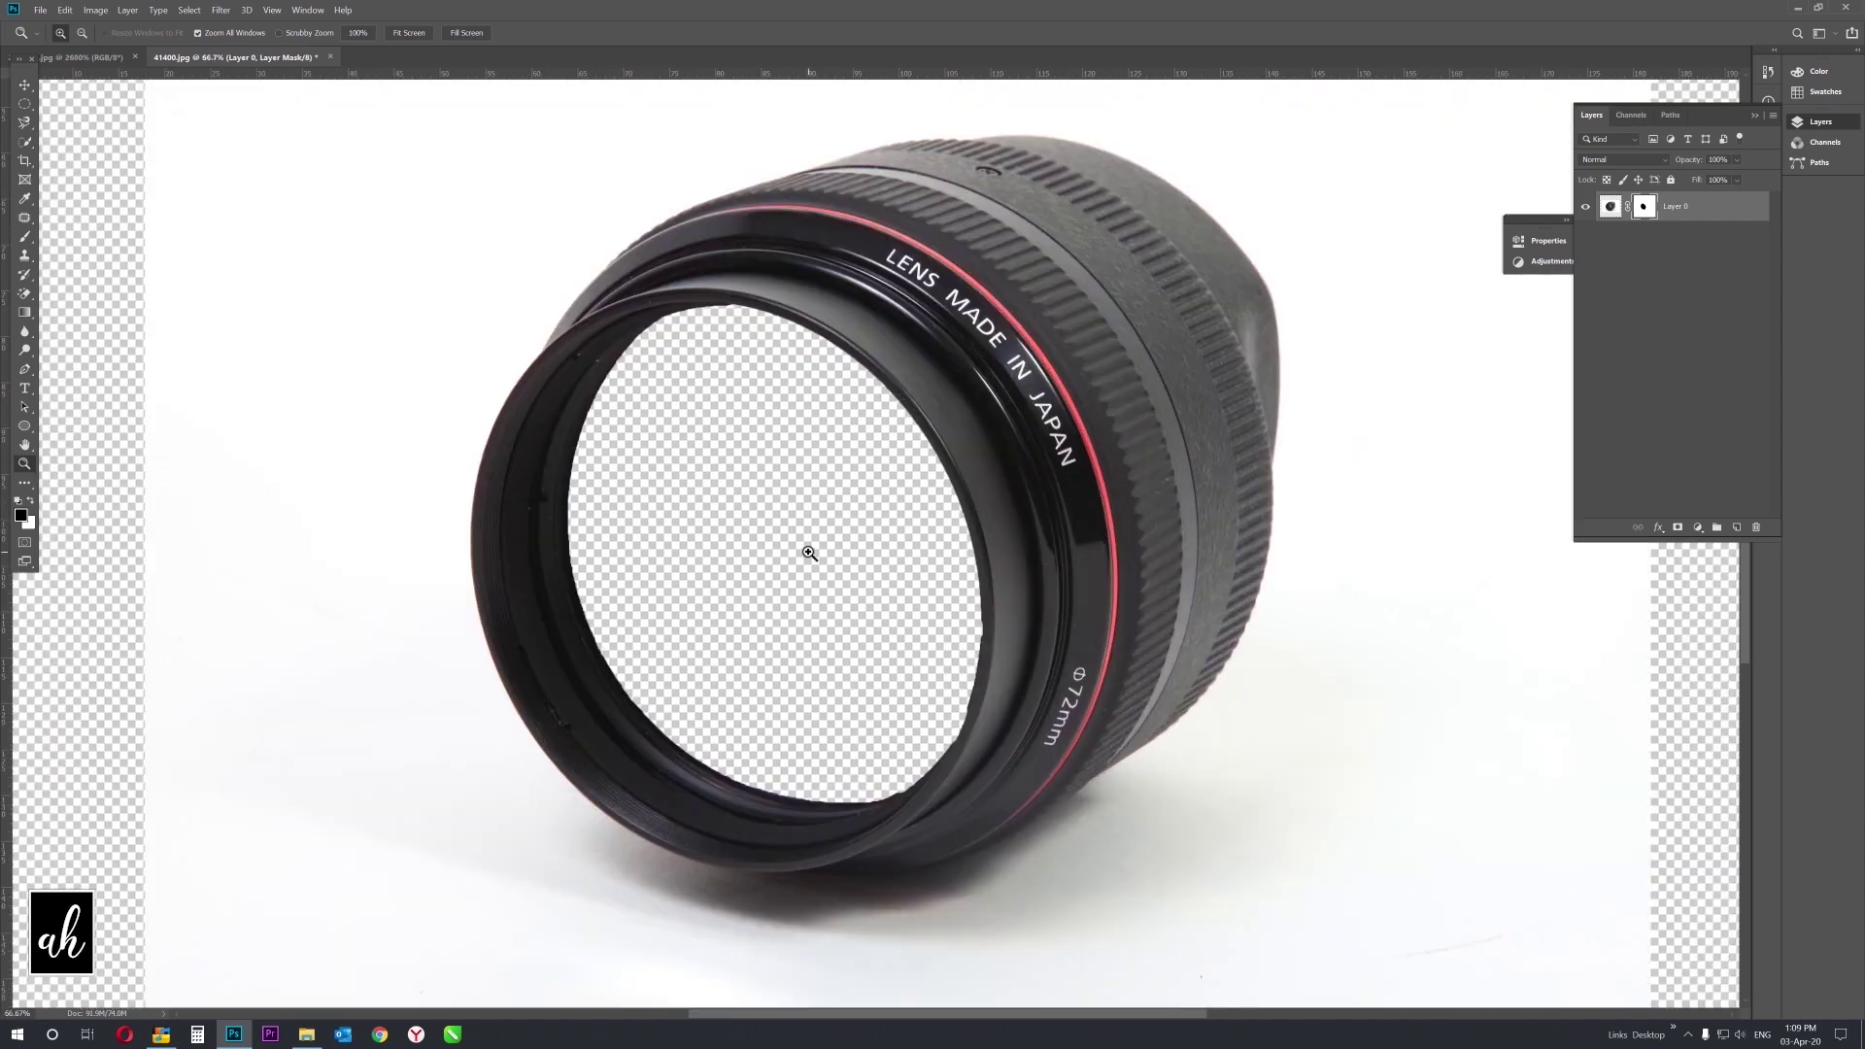
Bring the mountain road photo into 41400.jpg as Layer 1, below the lens layer.
{"action": "left_click", "coordinate": [97, 59]}
{"action": "right_click", "coordinate": [668, 316]}
{"action": "left_click", "coordinate": [705, 328]}
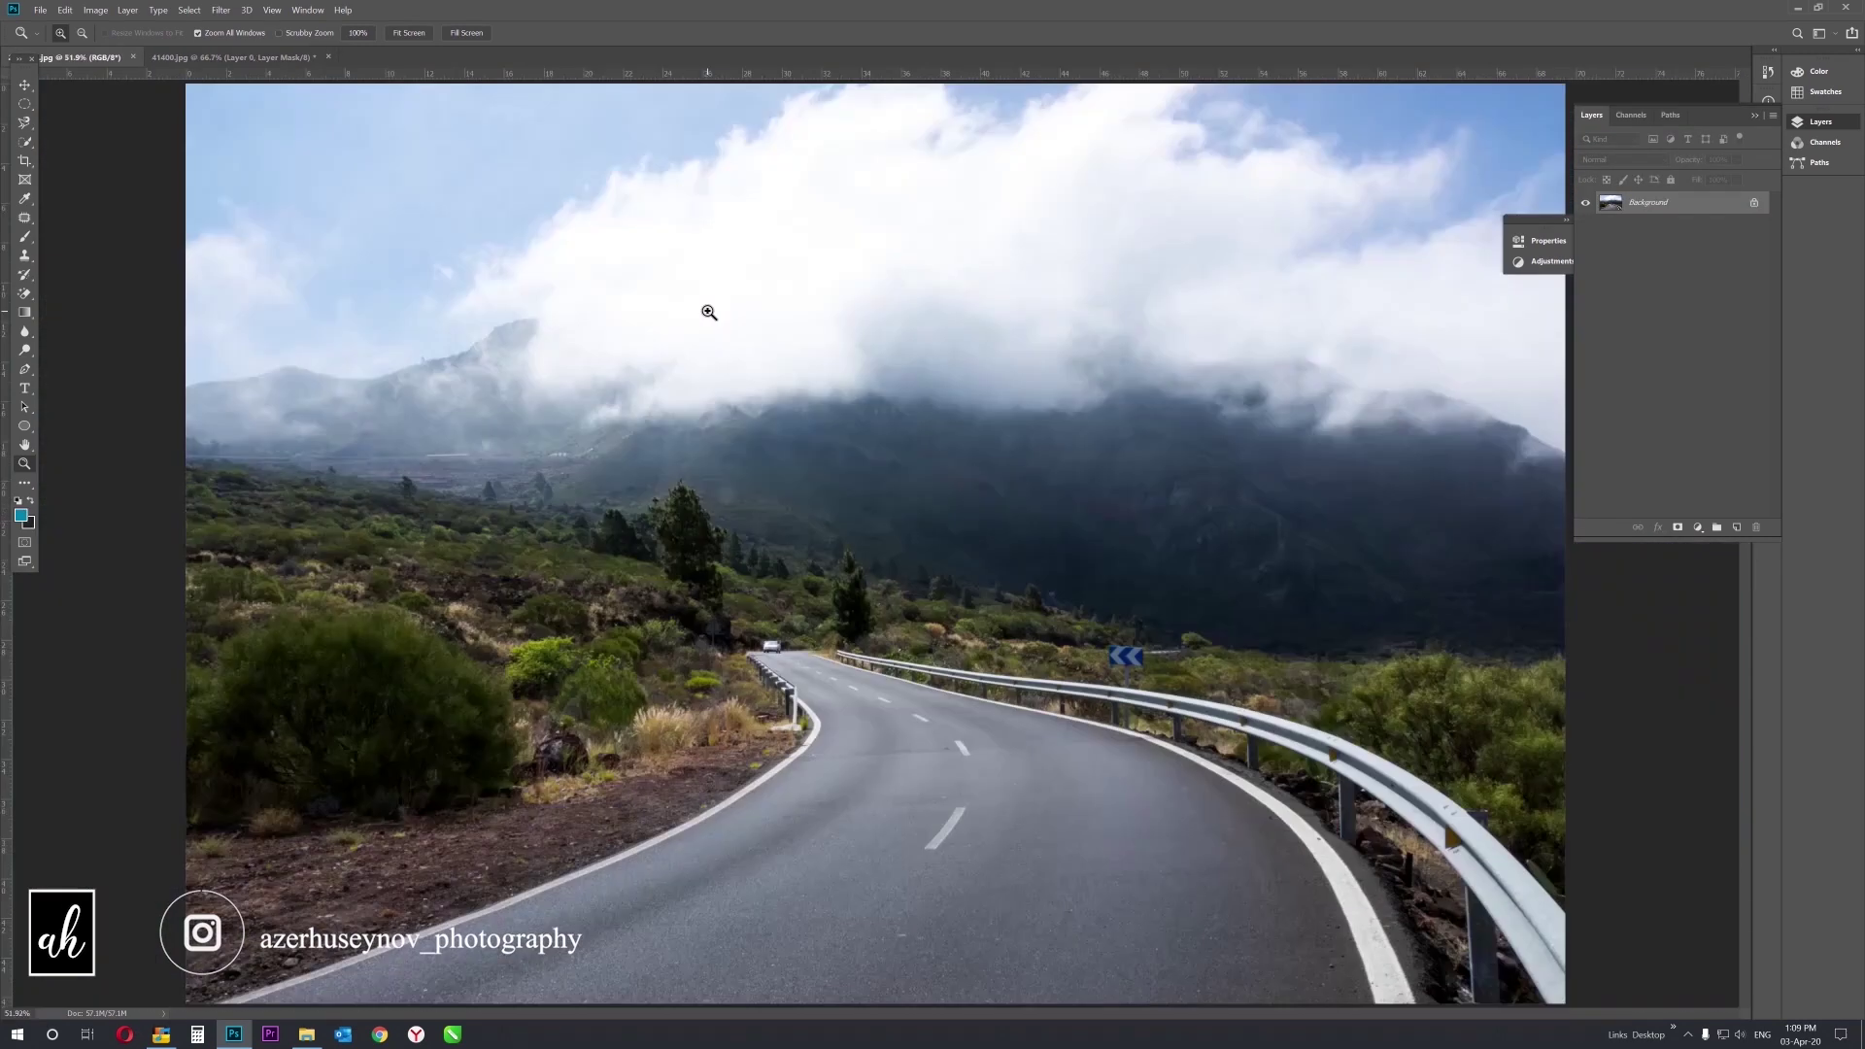
{"action": "key", "text": "v"}
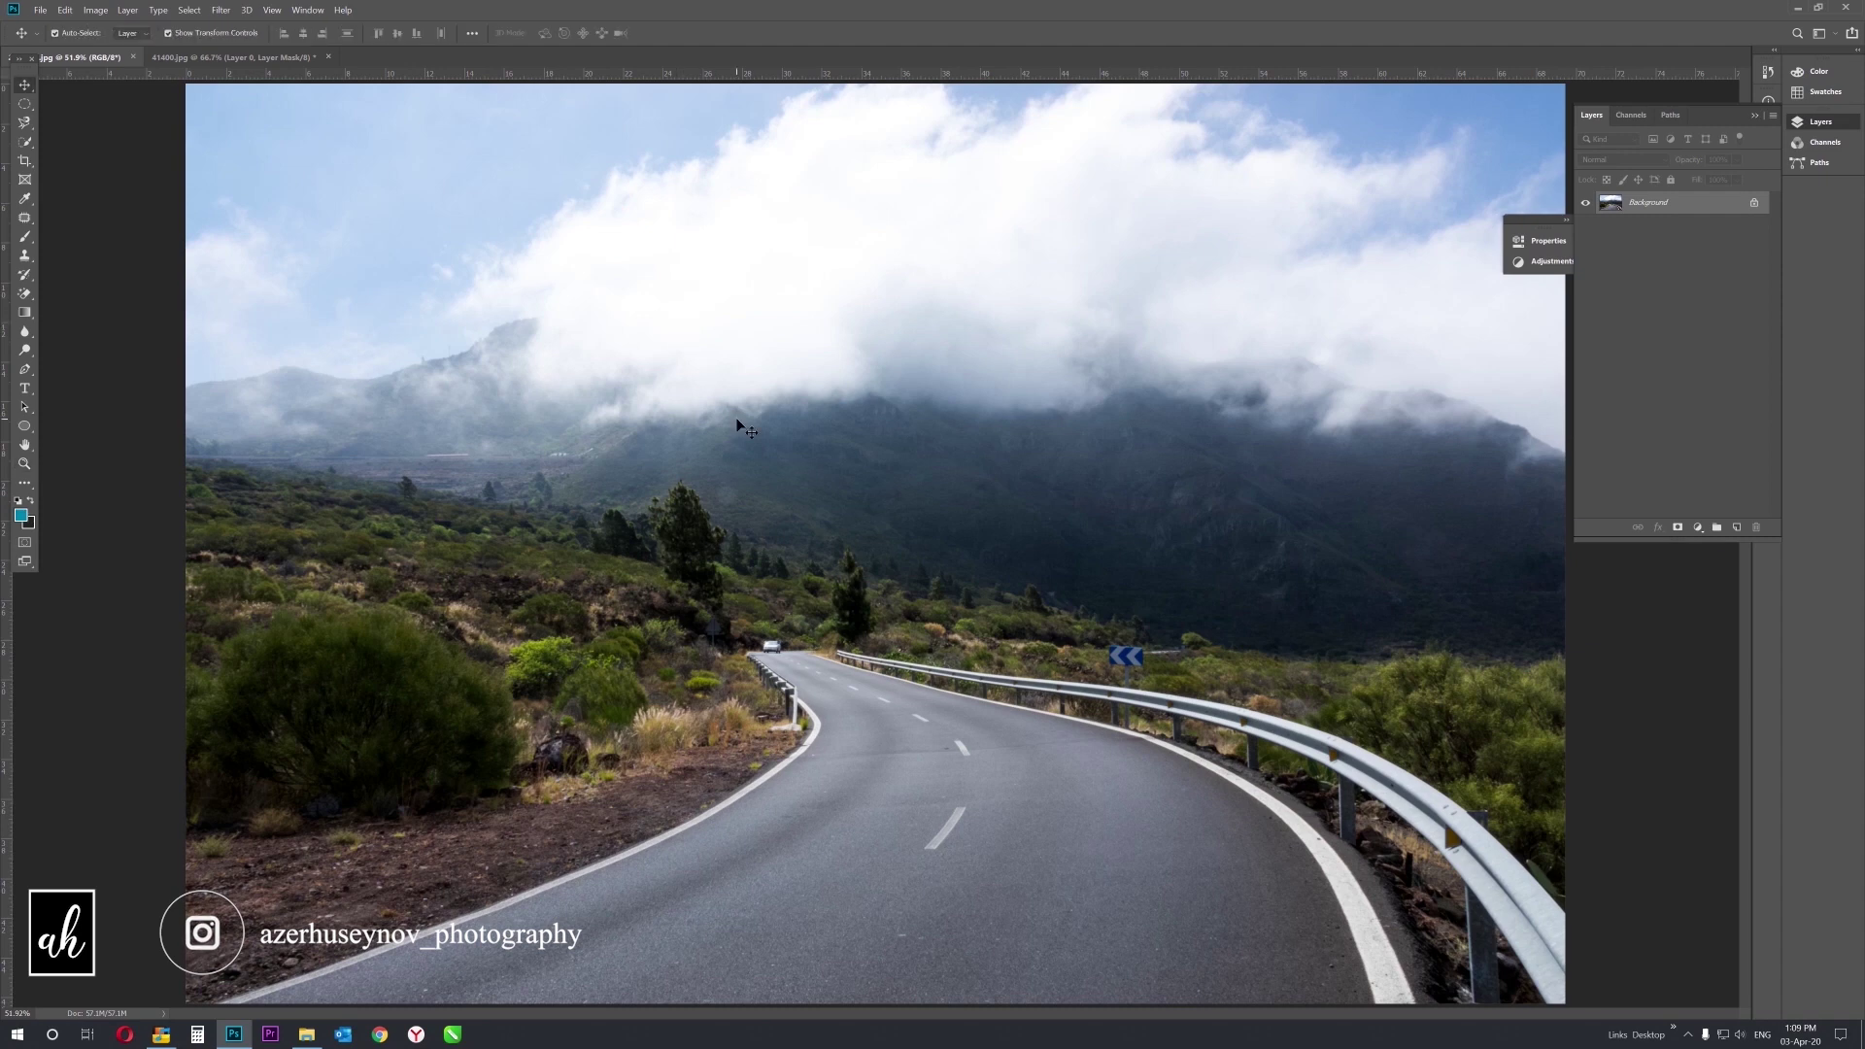
{"action": "left_click", "coordinate": [233, 57]}
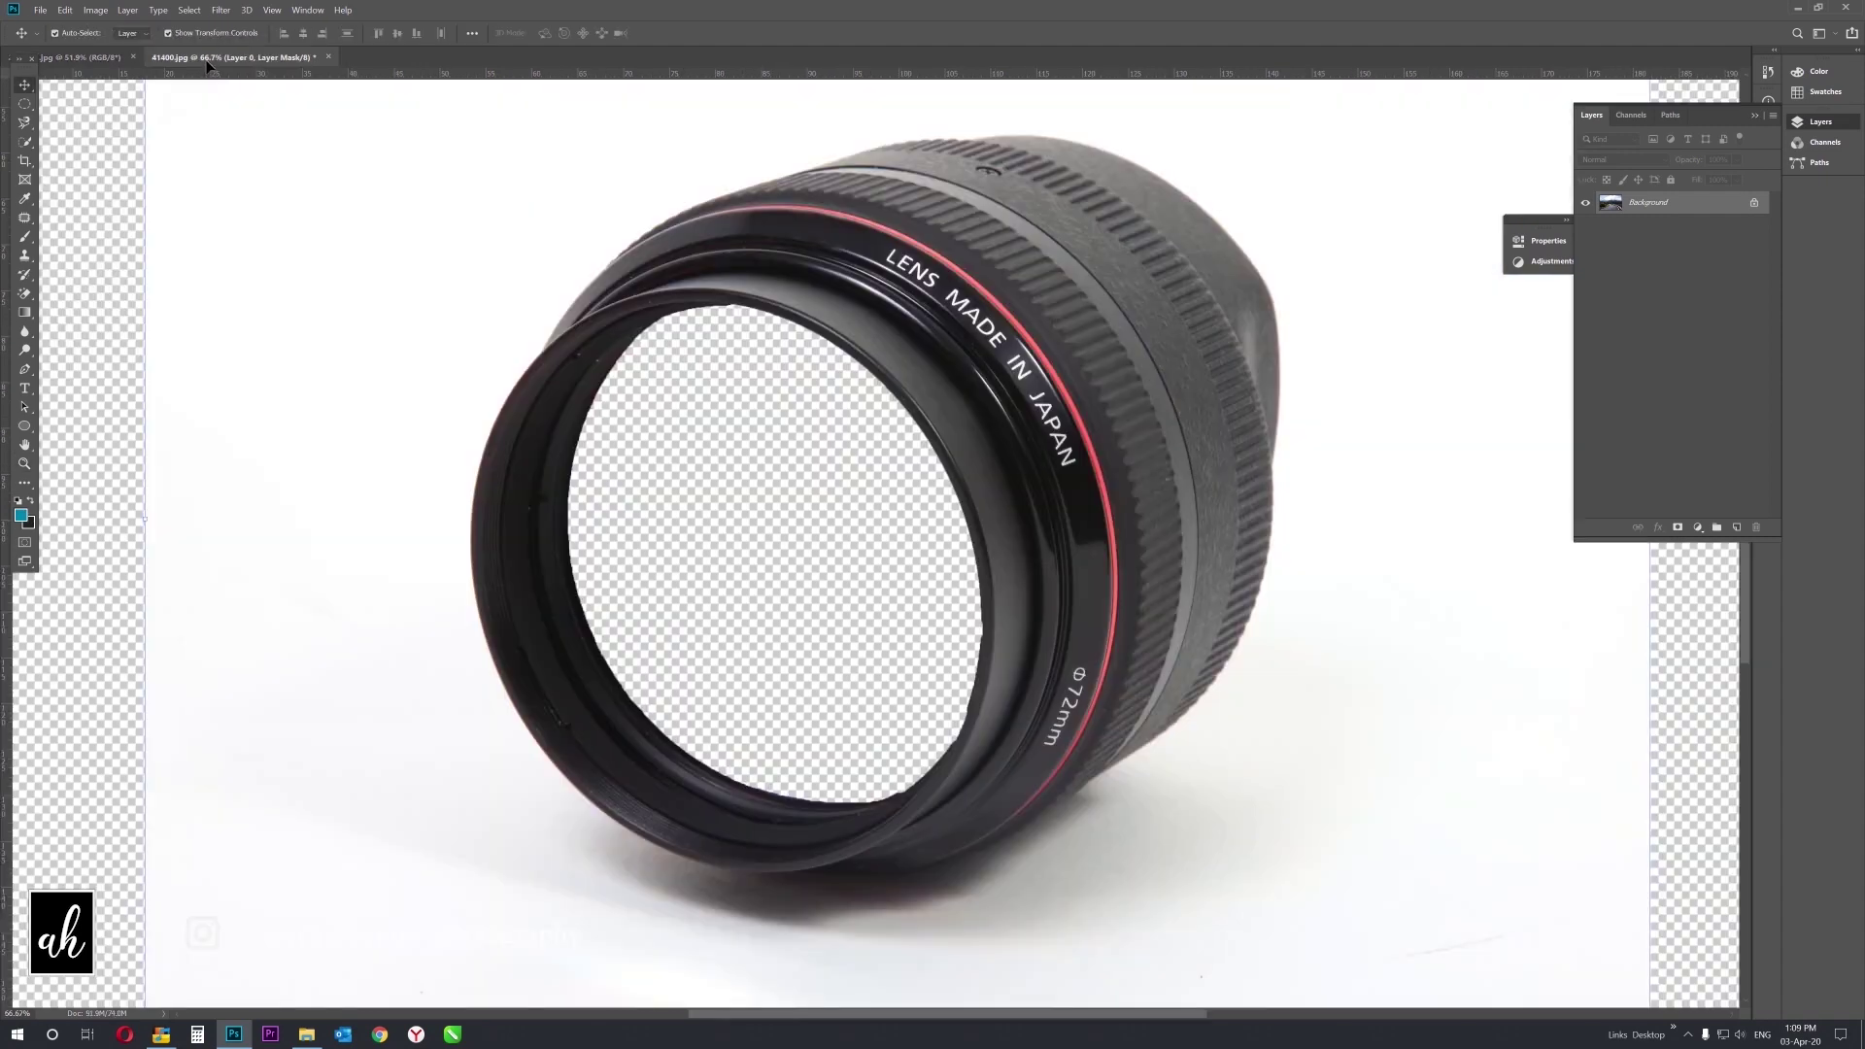
{"action": "key", "text": "ctrl+v"}
{"action": "key", "text": "ctrl+0"}
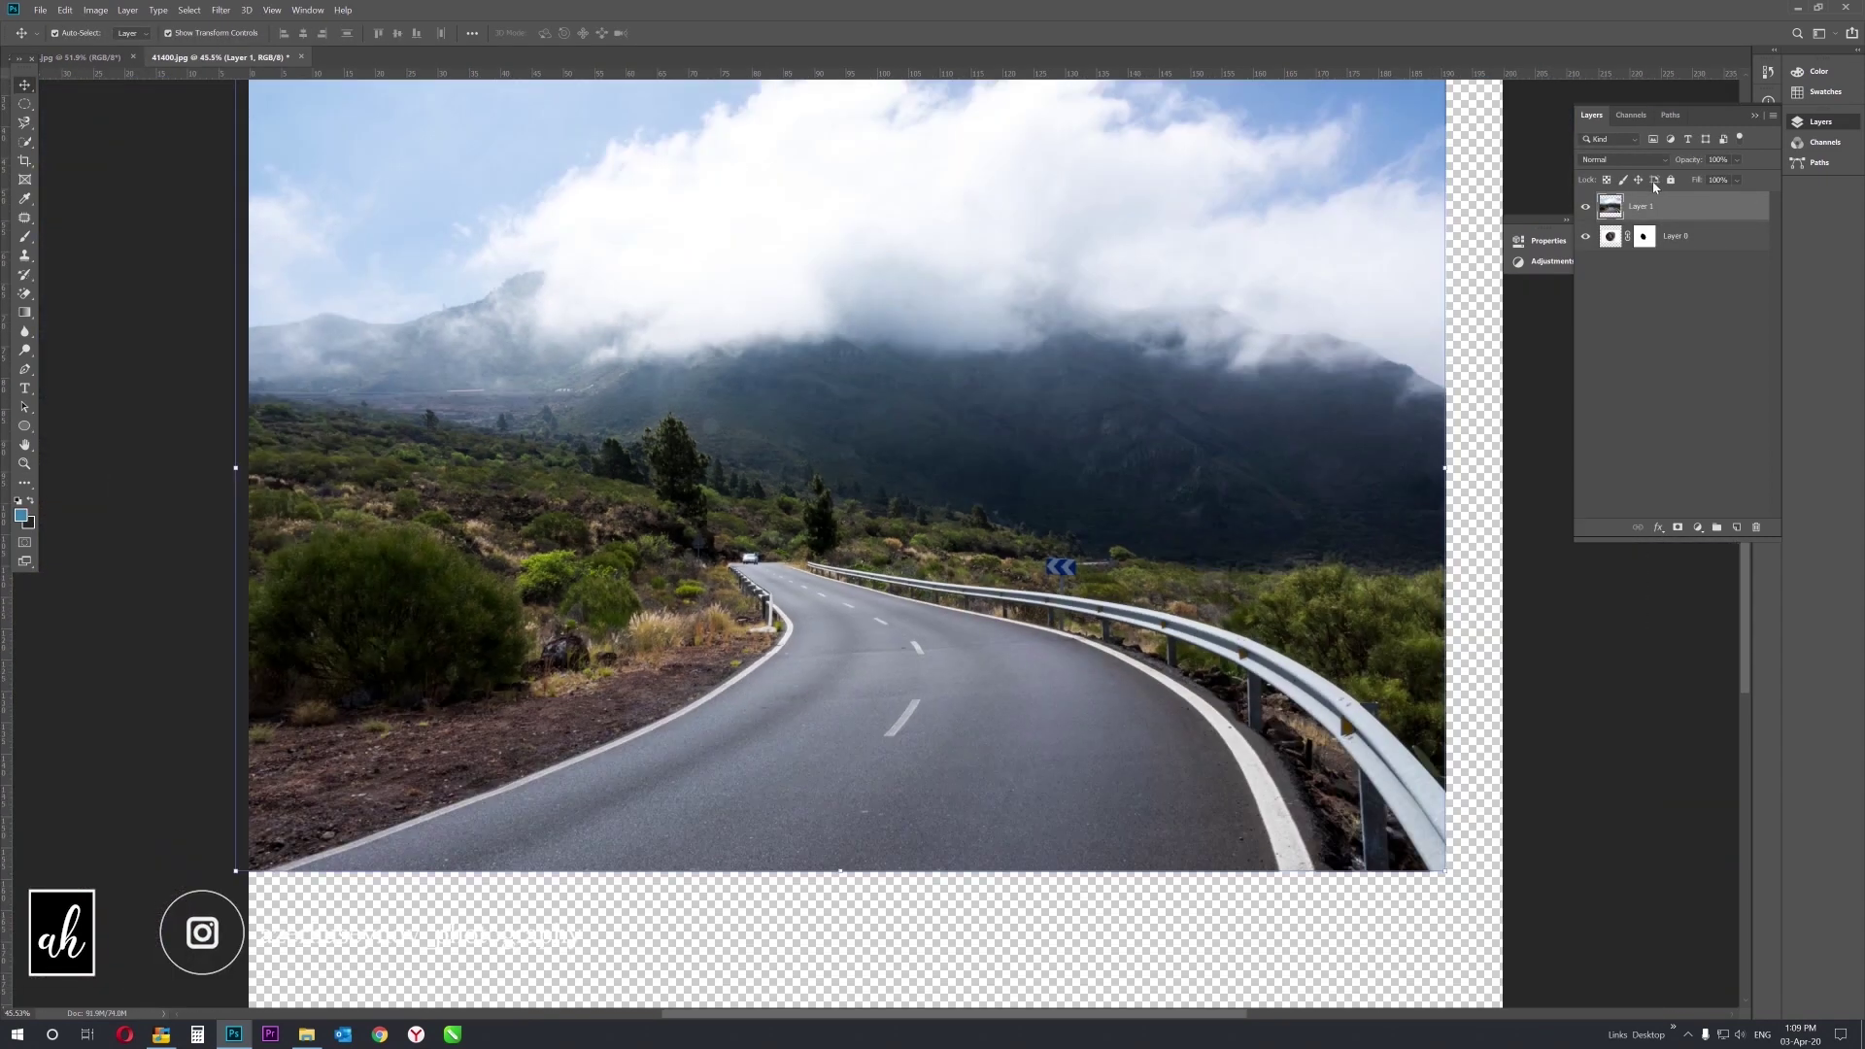
{"action": "key", "text": "ctrl+bracketleft"}
{"action": "scroll", "coordinate": [844, 377], "scroll_direction": "down", "scroll_amount": 2}
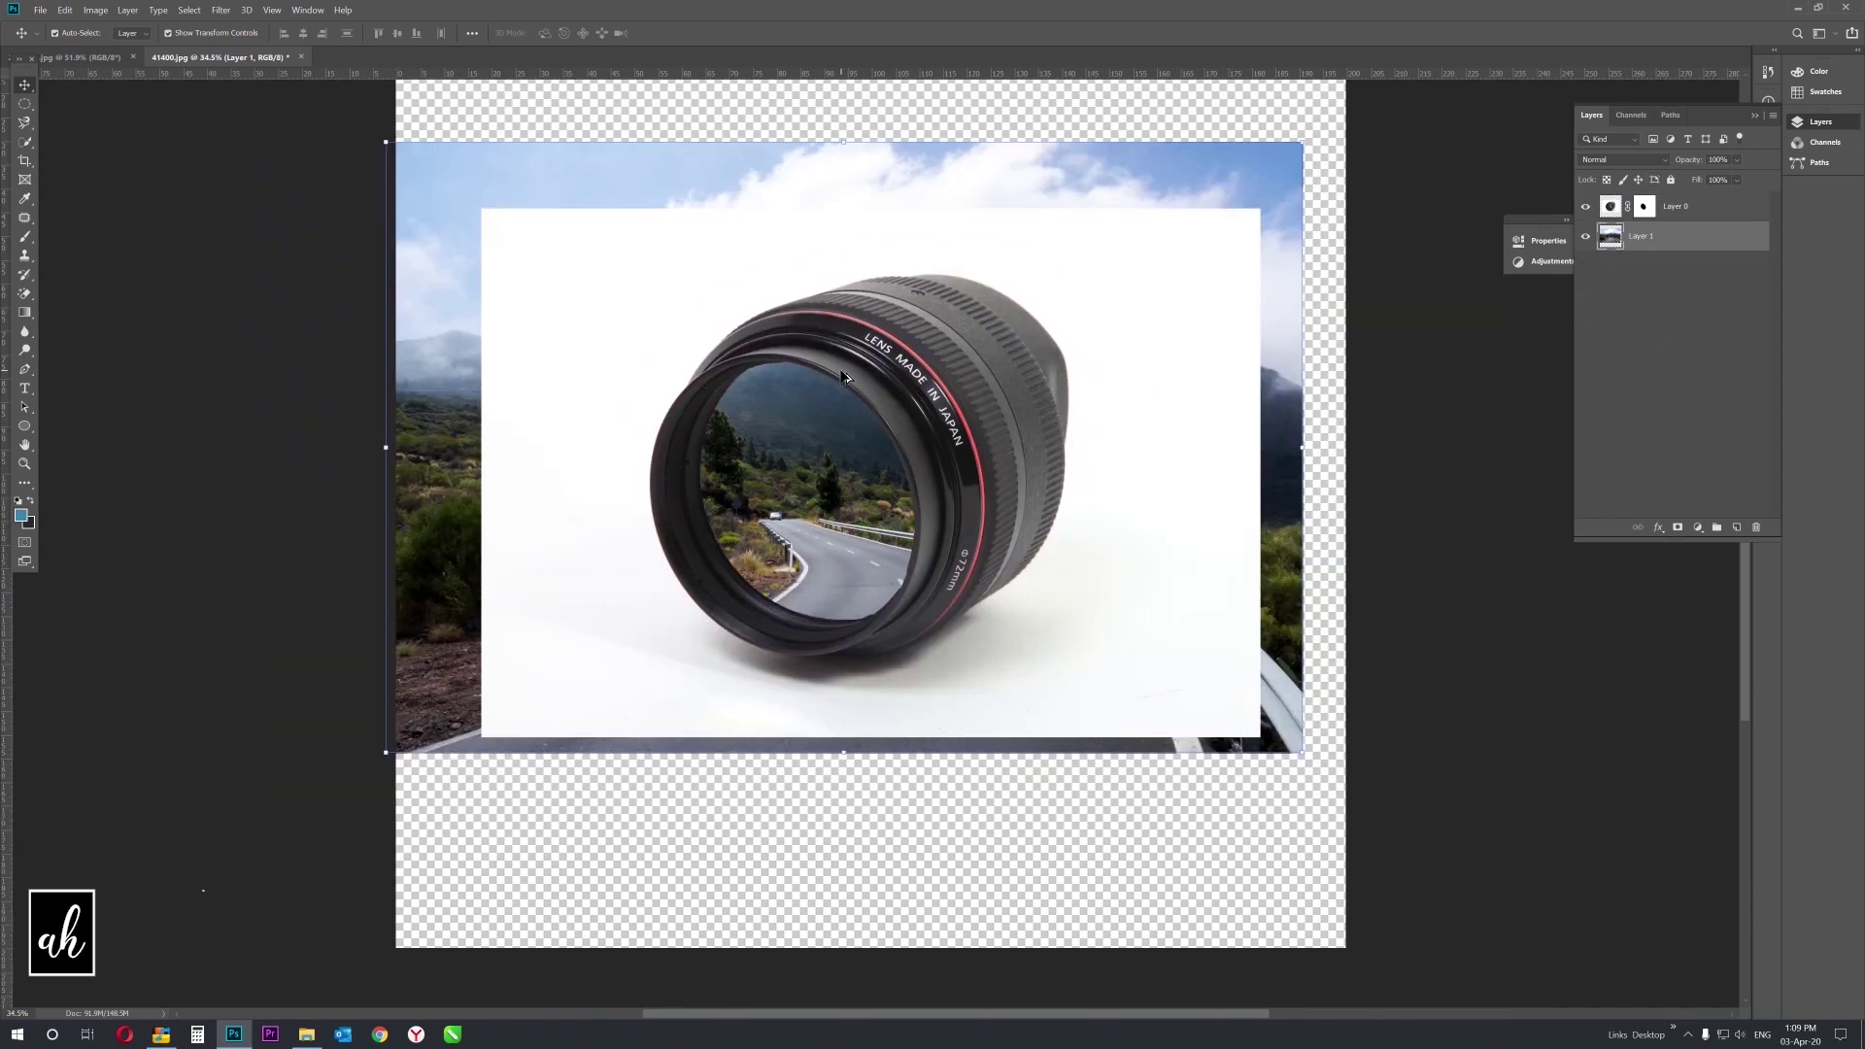
Fade the lens layer, then scale the road photo and flip it horizontally.
{"action": "left_click", "coordinate": [1188, 469]}
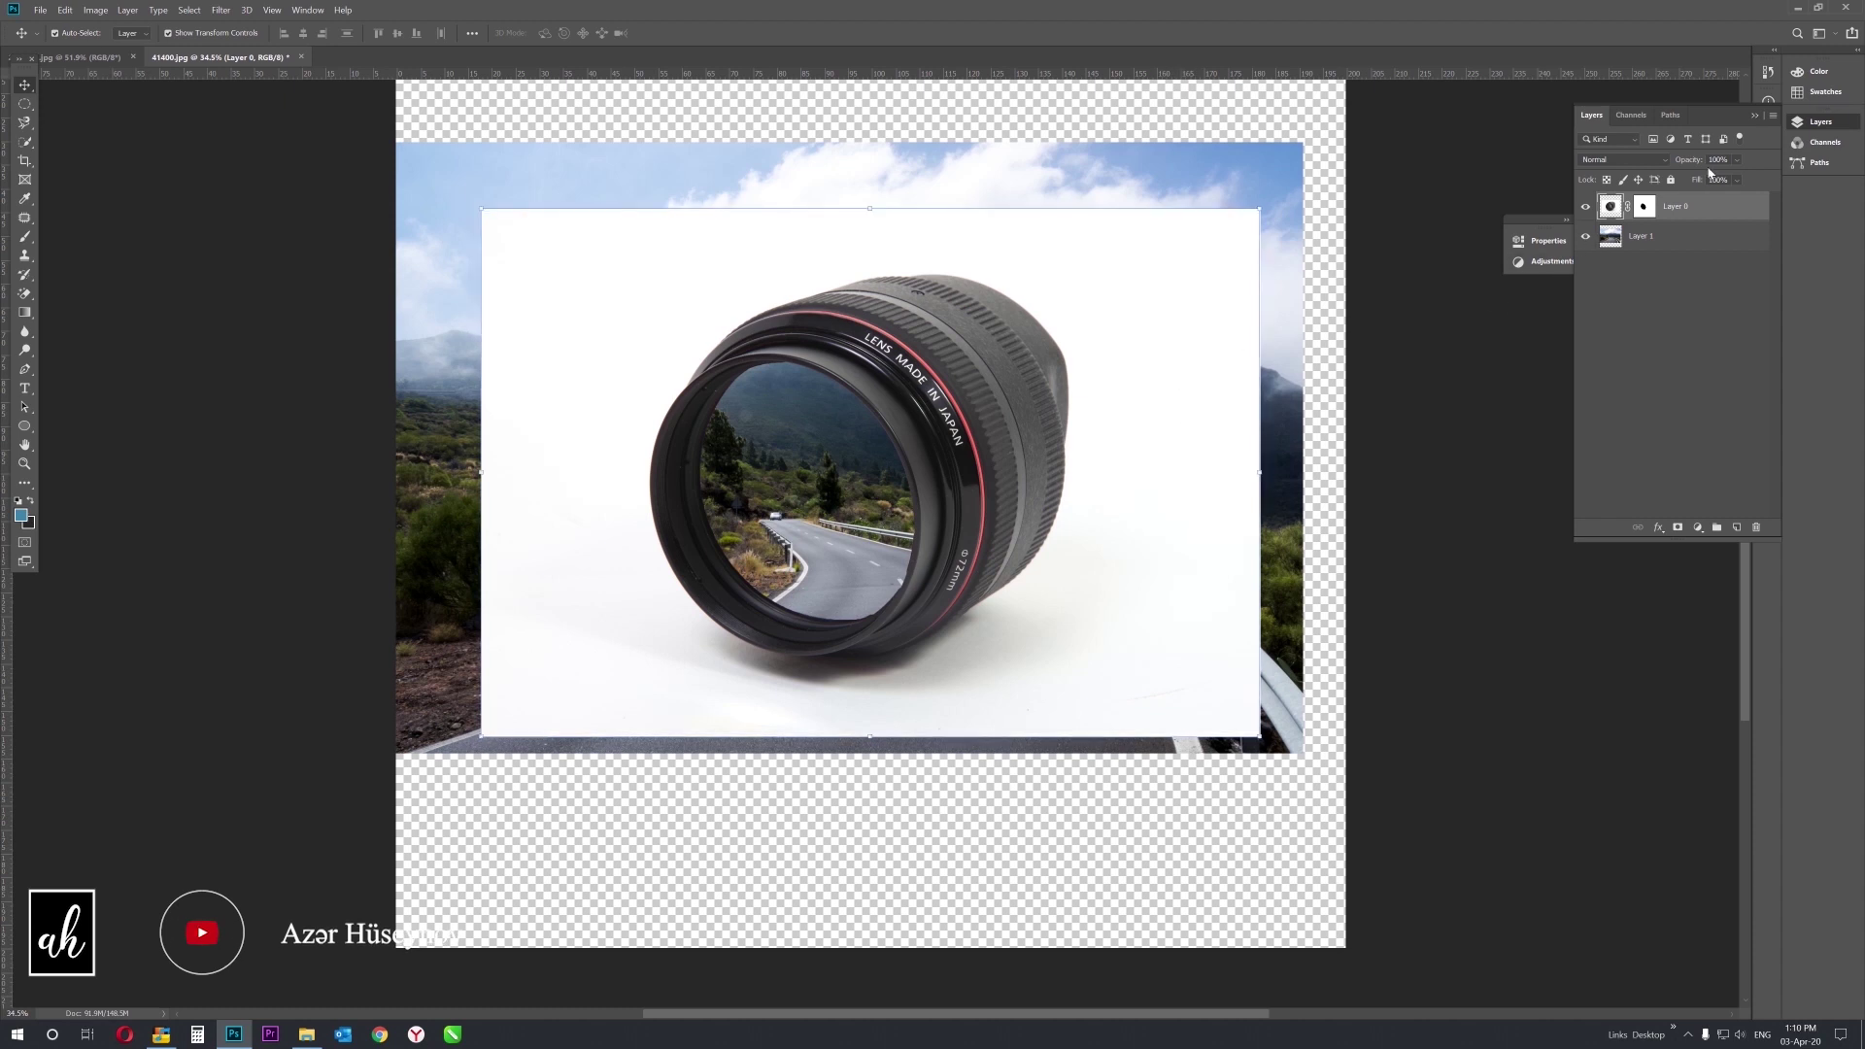
{"action": "left_click_drag", "start_coordinate": [1682, 165], "coordinate": [1659, 168]}
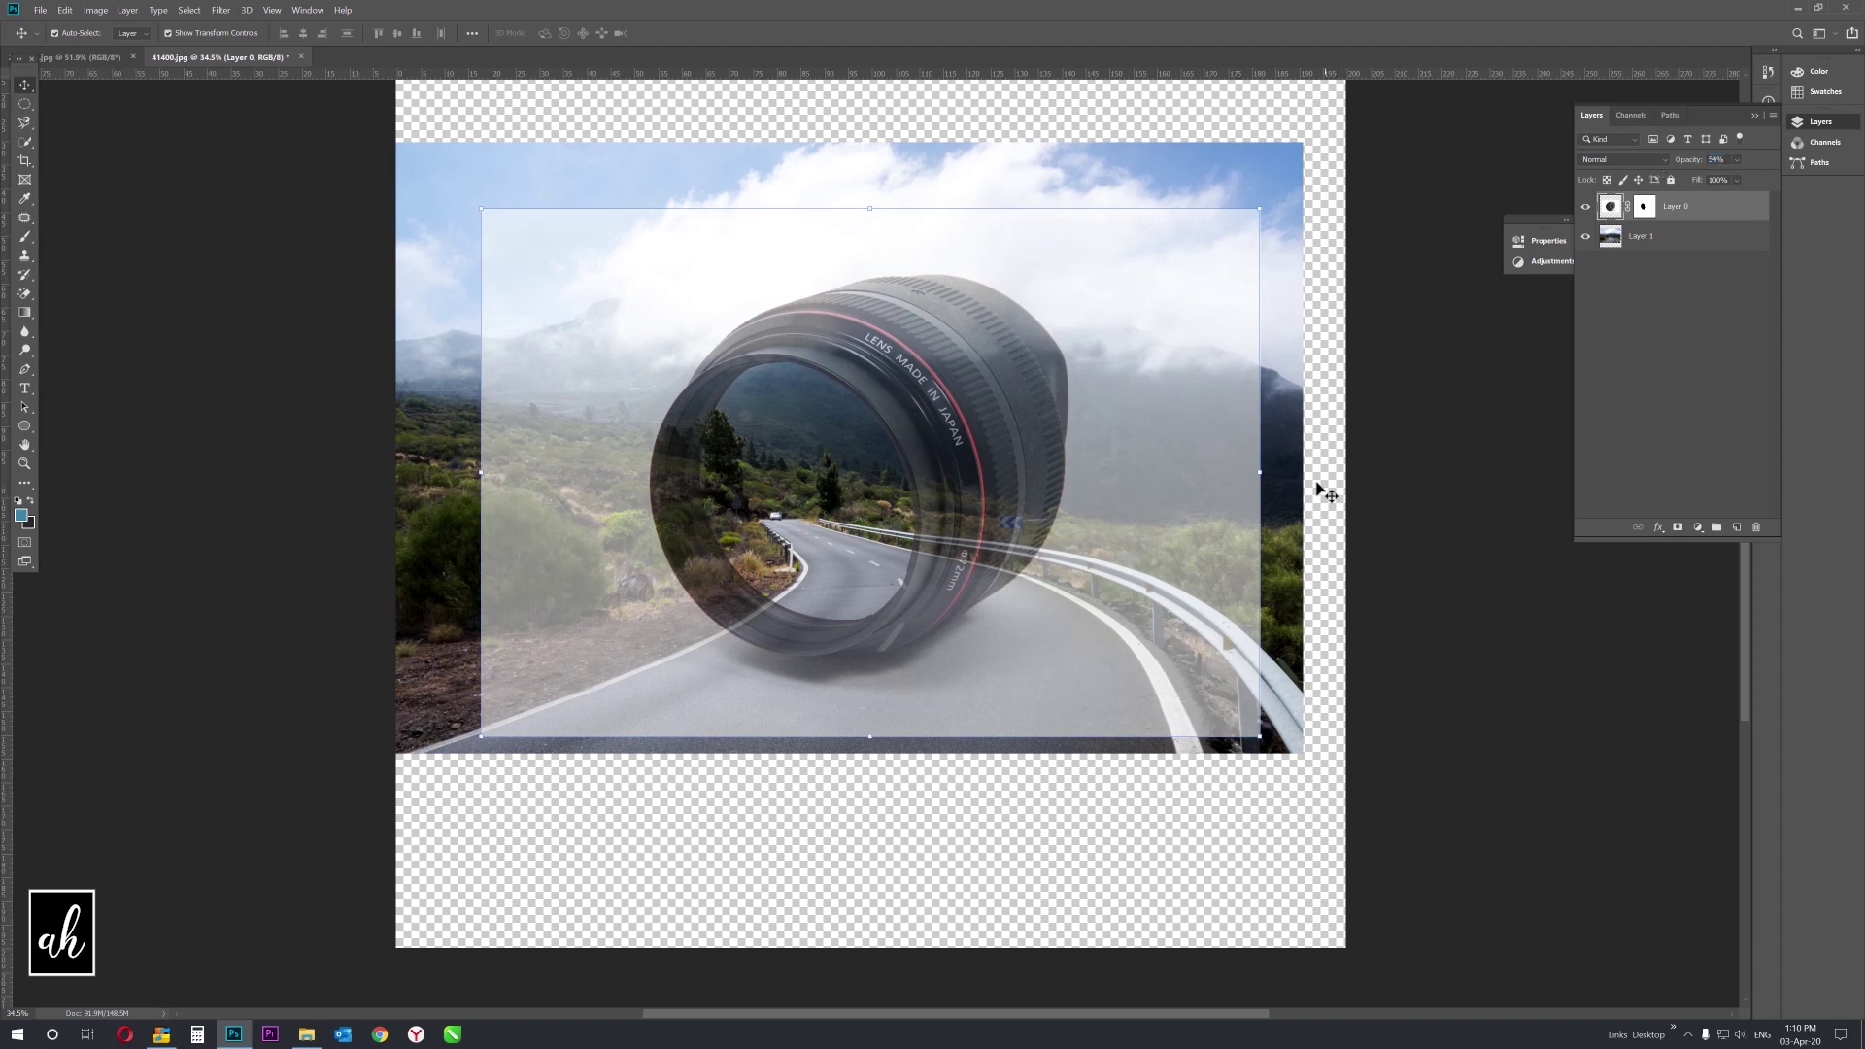
{"action": "left_click", "coordinate": [1259, 183]}
{"action": "left_click_drag", "start_coordinate": [1302, 143], "coordinate": [1164, 234]}
{"action": "right_click", "coordinate": [955, 583]}
{"action": "left_click", "coordinate": [1009, 759]}
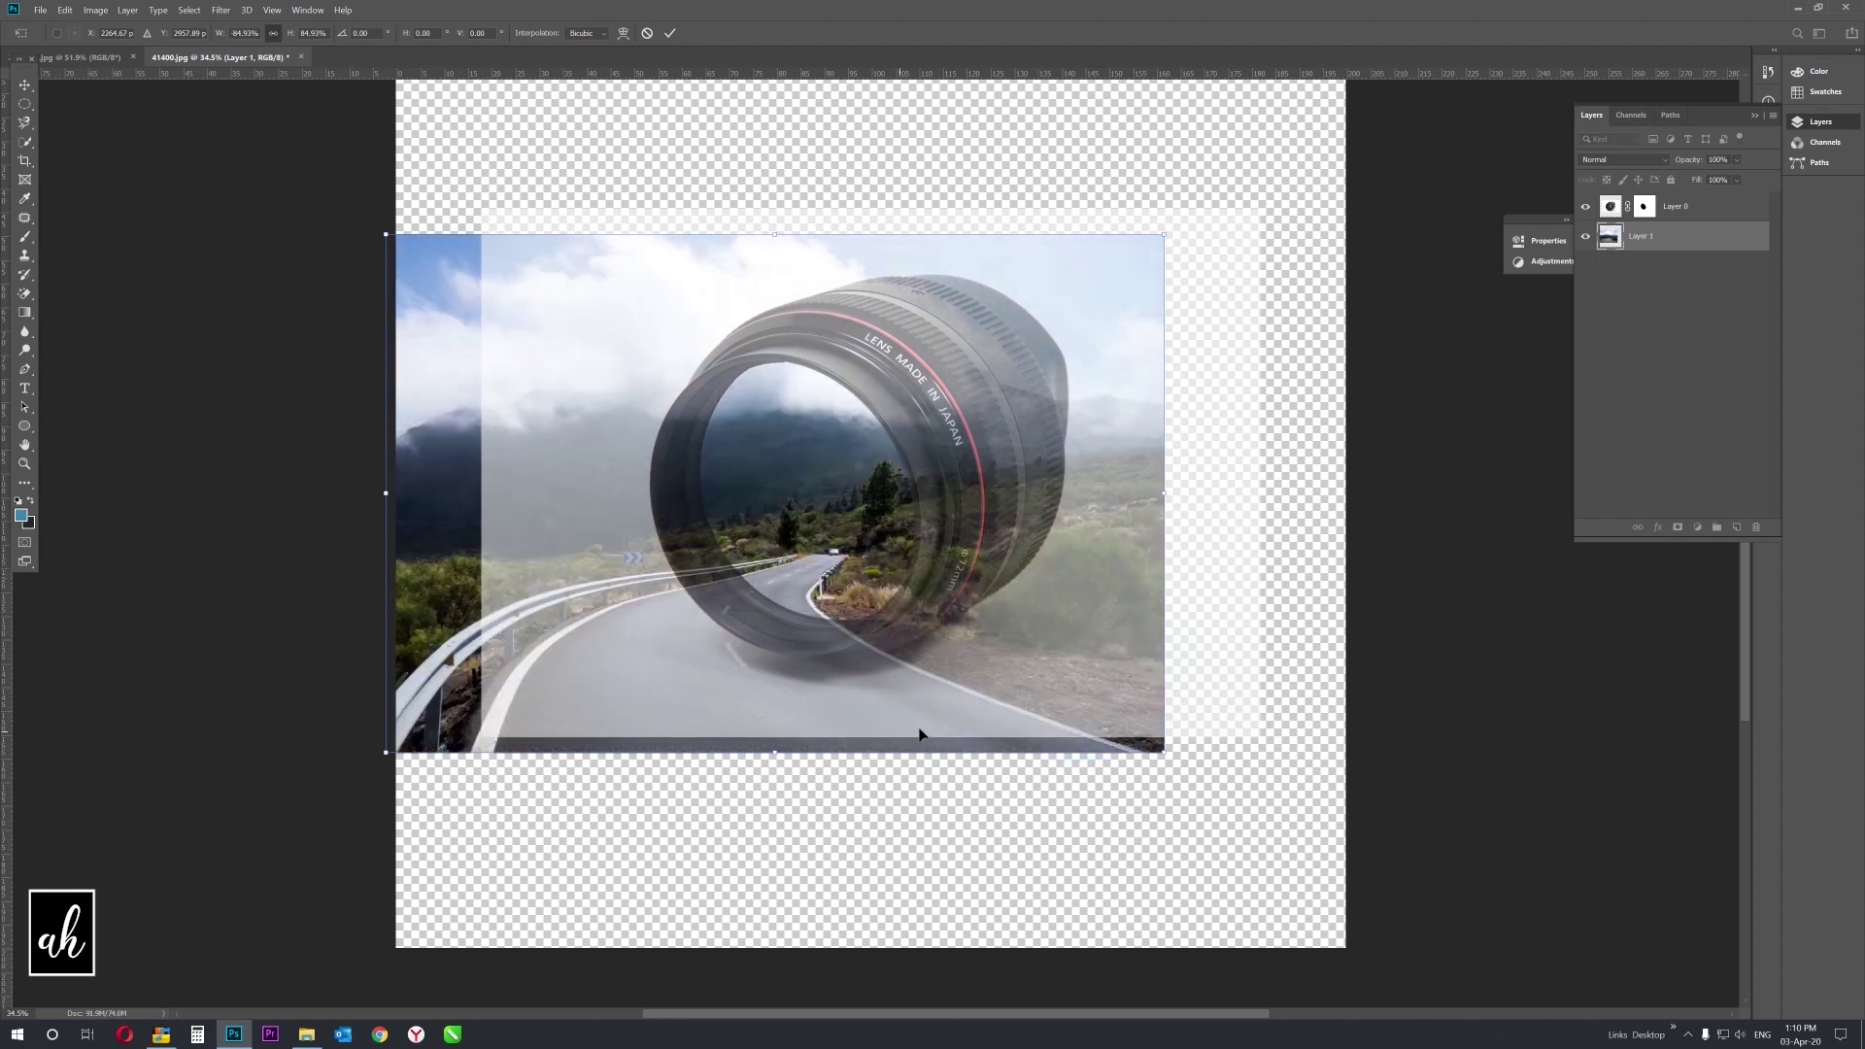
{"action": "left_click_drag", "start_coordinate": [921, 735], "coordinate": [985, 719]}
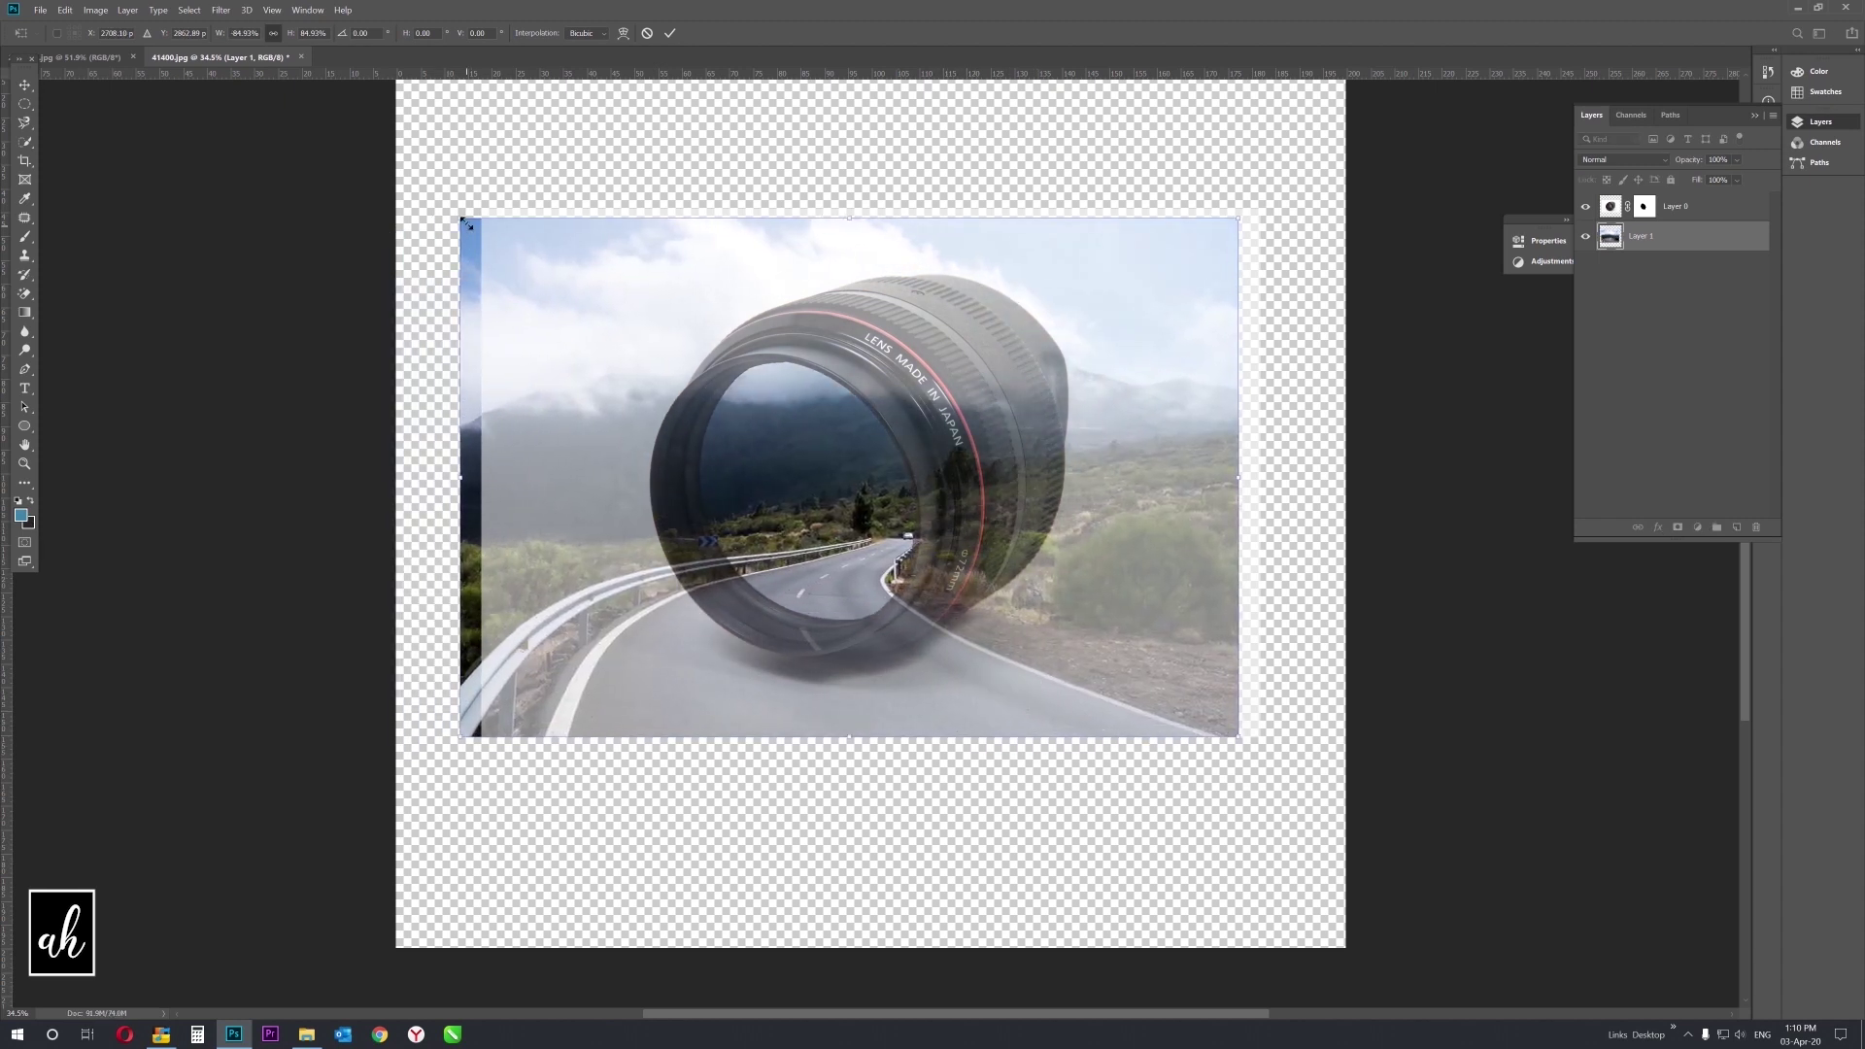
Refine the road photo's size and position to fill the canvas, and commit the transform.
{"action": "left_click_drag", "start_coordinate": [467, 224], "coordinate": [532, 260]}
{"action": "left_click_drag", "start_coordinate": [1081, 710], "coordinate": [1018, 746]}
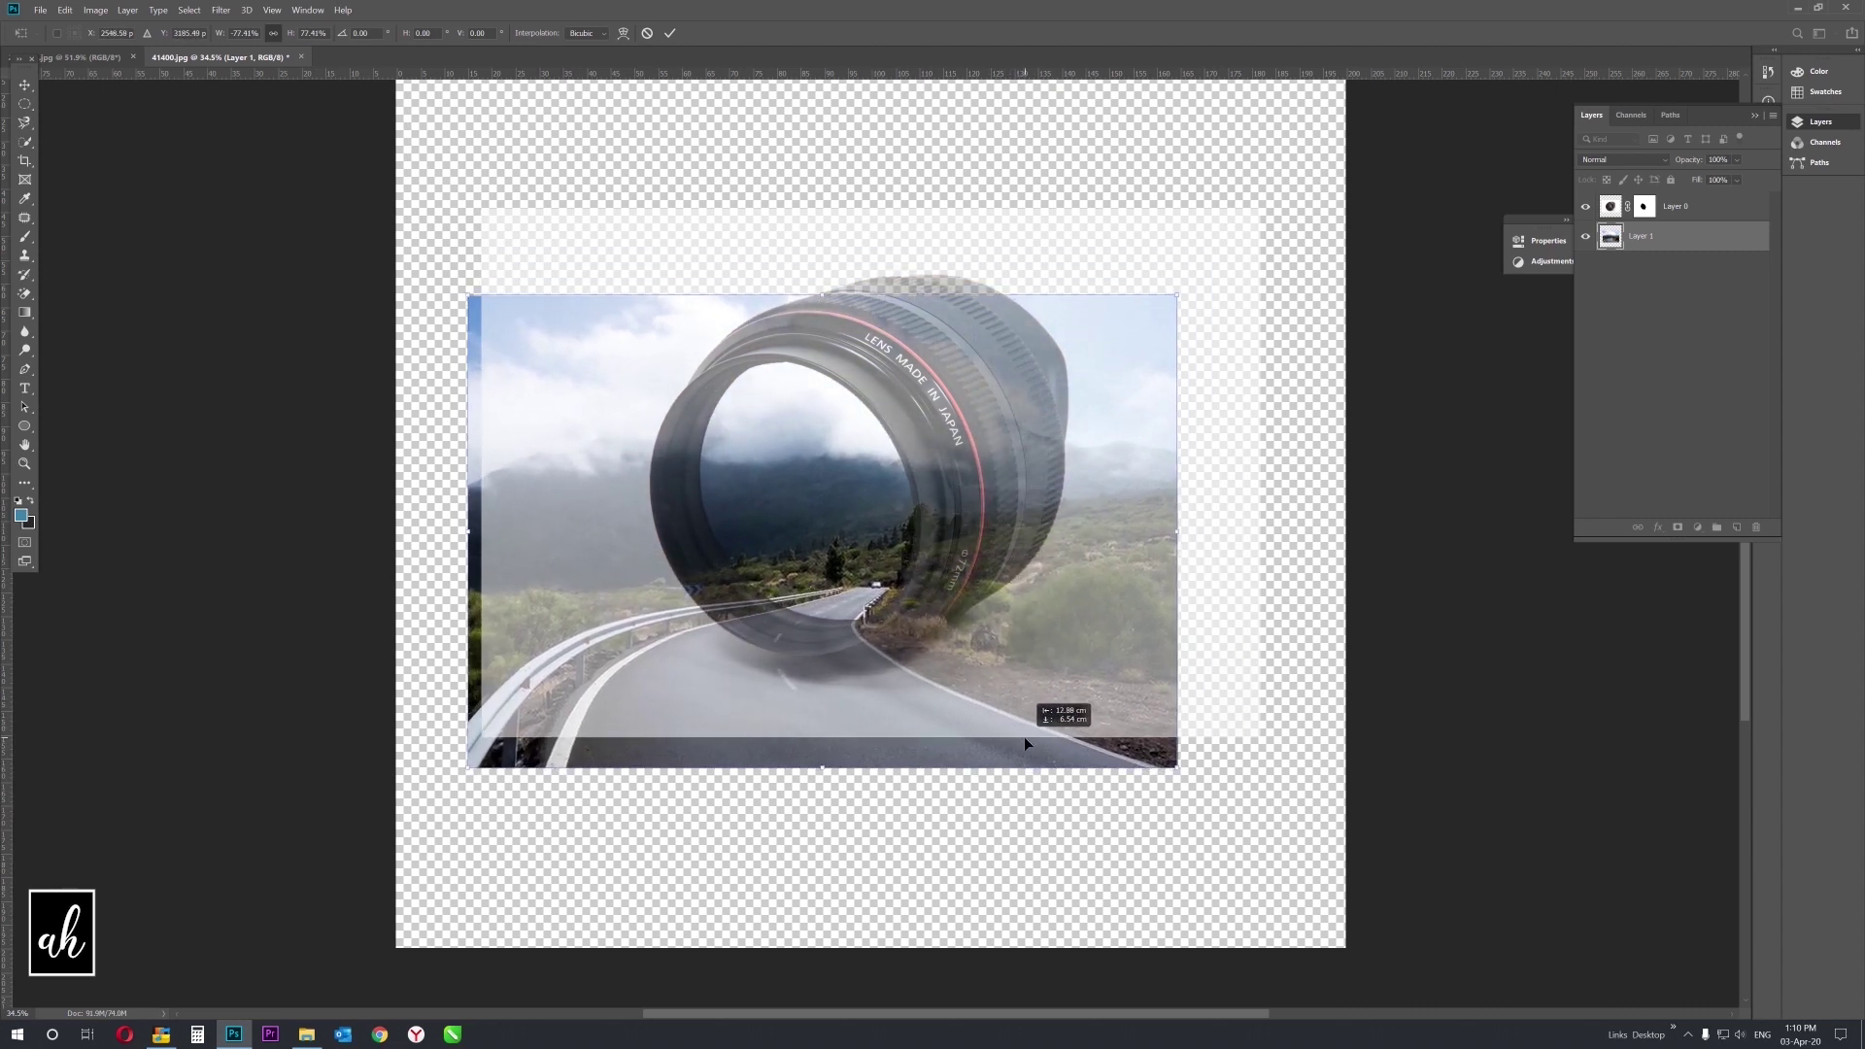
{"action": "left_click_drag", "start_coordinate": [1018, 746], "coordinate": [1032, 746]}
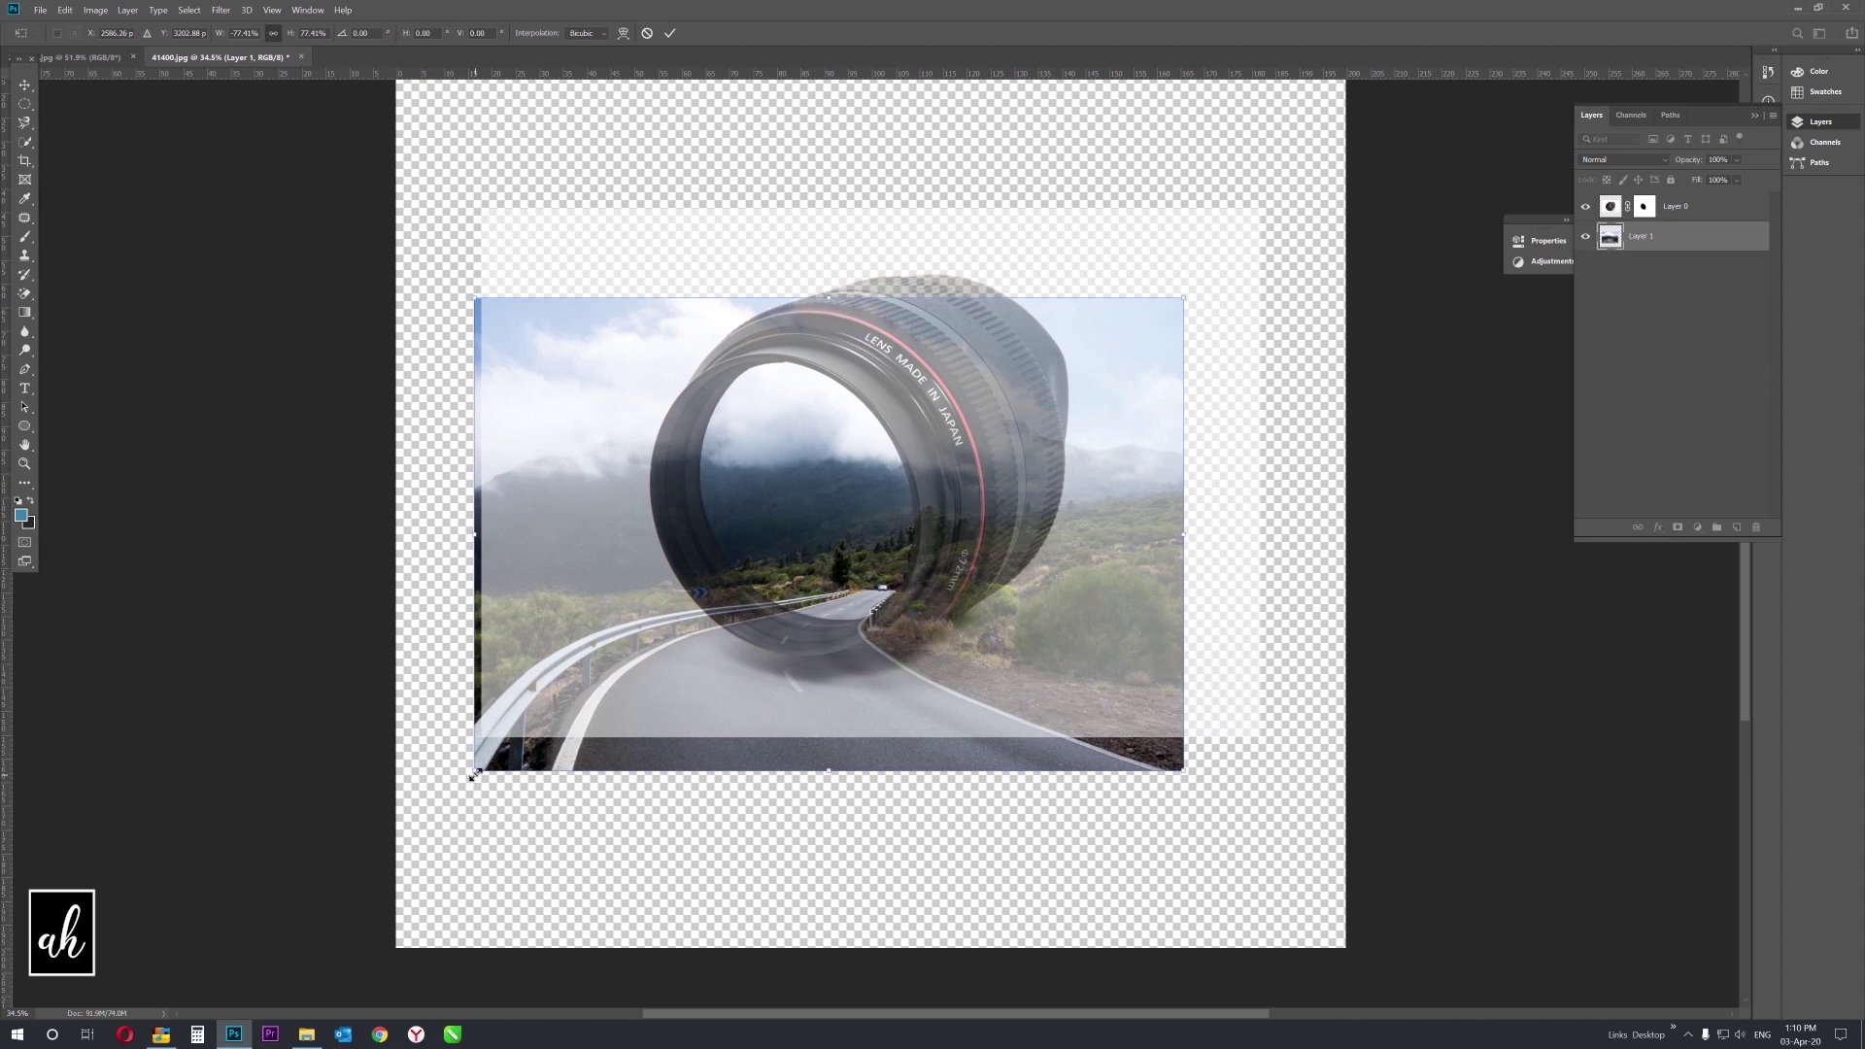
{"action": "left_click_drag", "start_coordinate": [475, 774], "coordinate": [566, 709]}
{"action": "left_click_drag", "start_coordinate": [862, 708], "coordinate": [827, 741]}
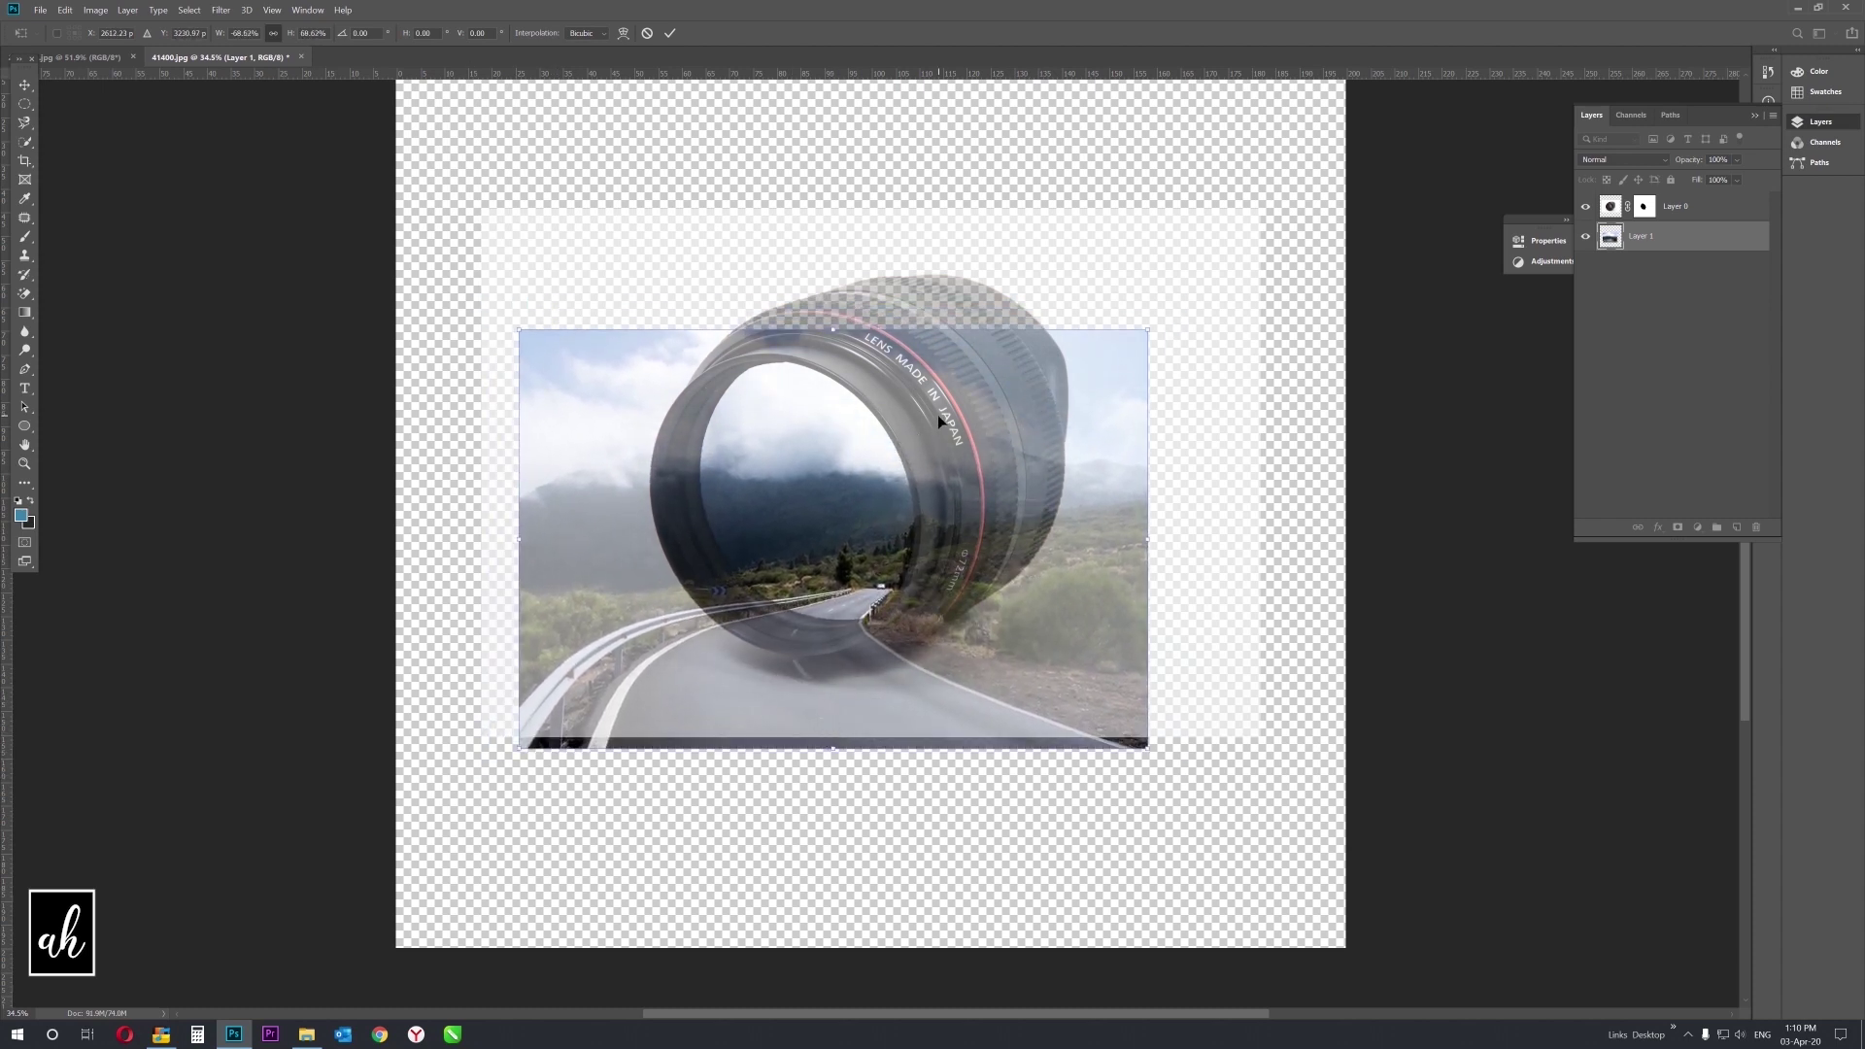
{"action": "left_click_drag", "start_coordinate": [835, 330], "coordinate": [877, 215]}
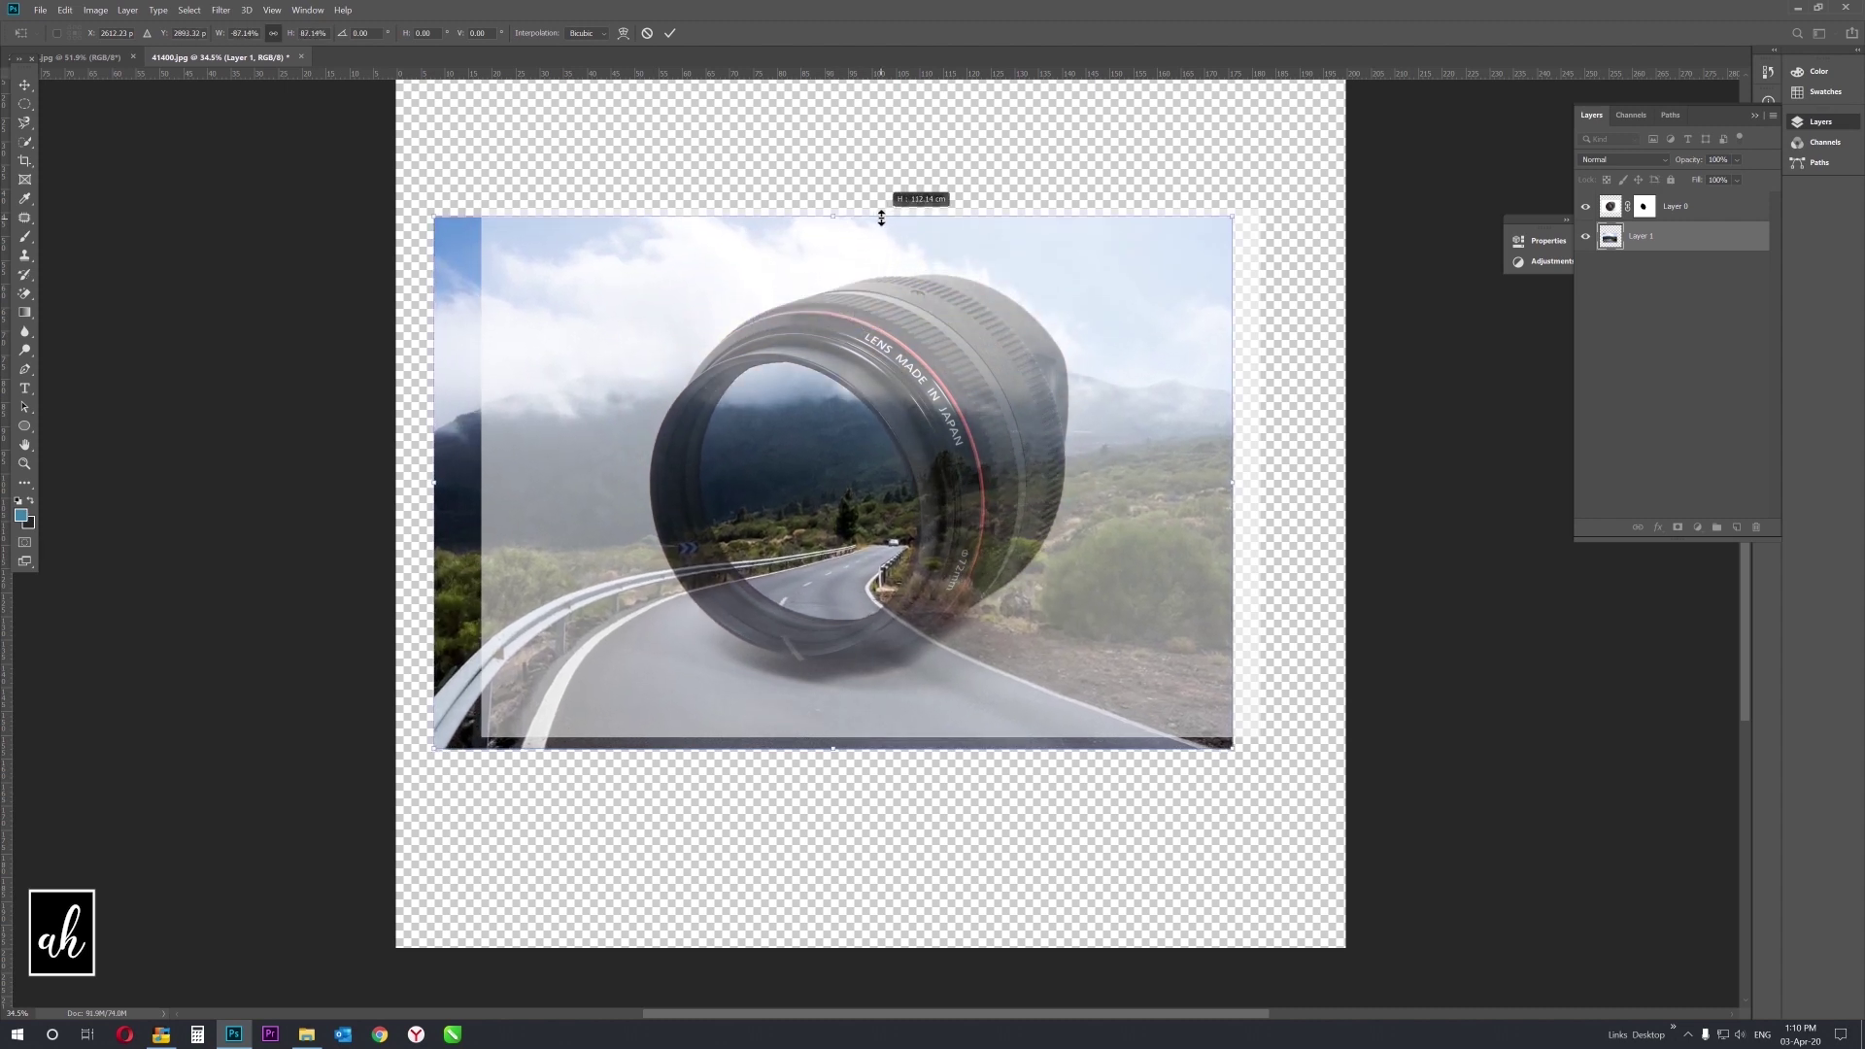
{"action": "left_click_drag", "start_coordinate": [1104, 574], "coordinate": [1104, 579]}
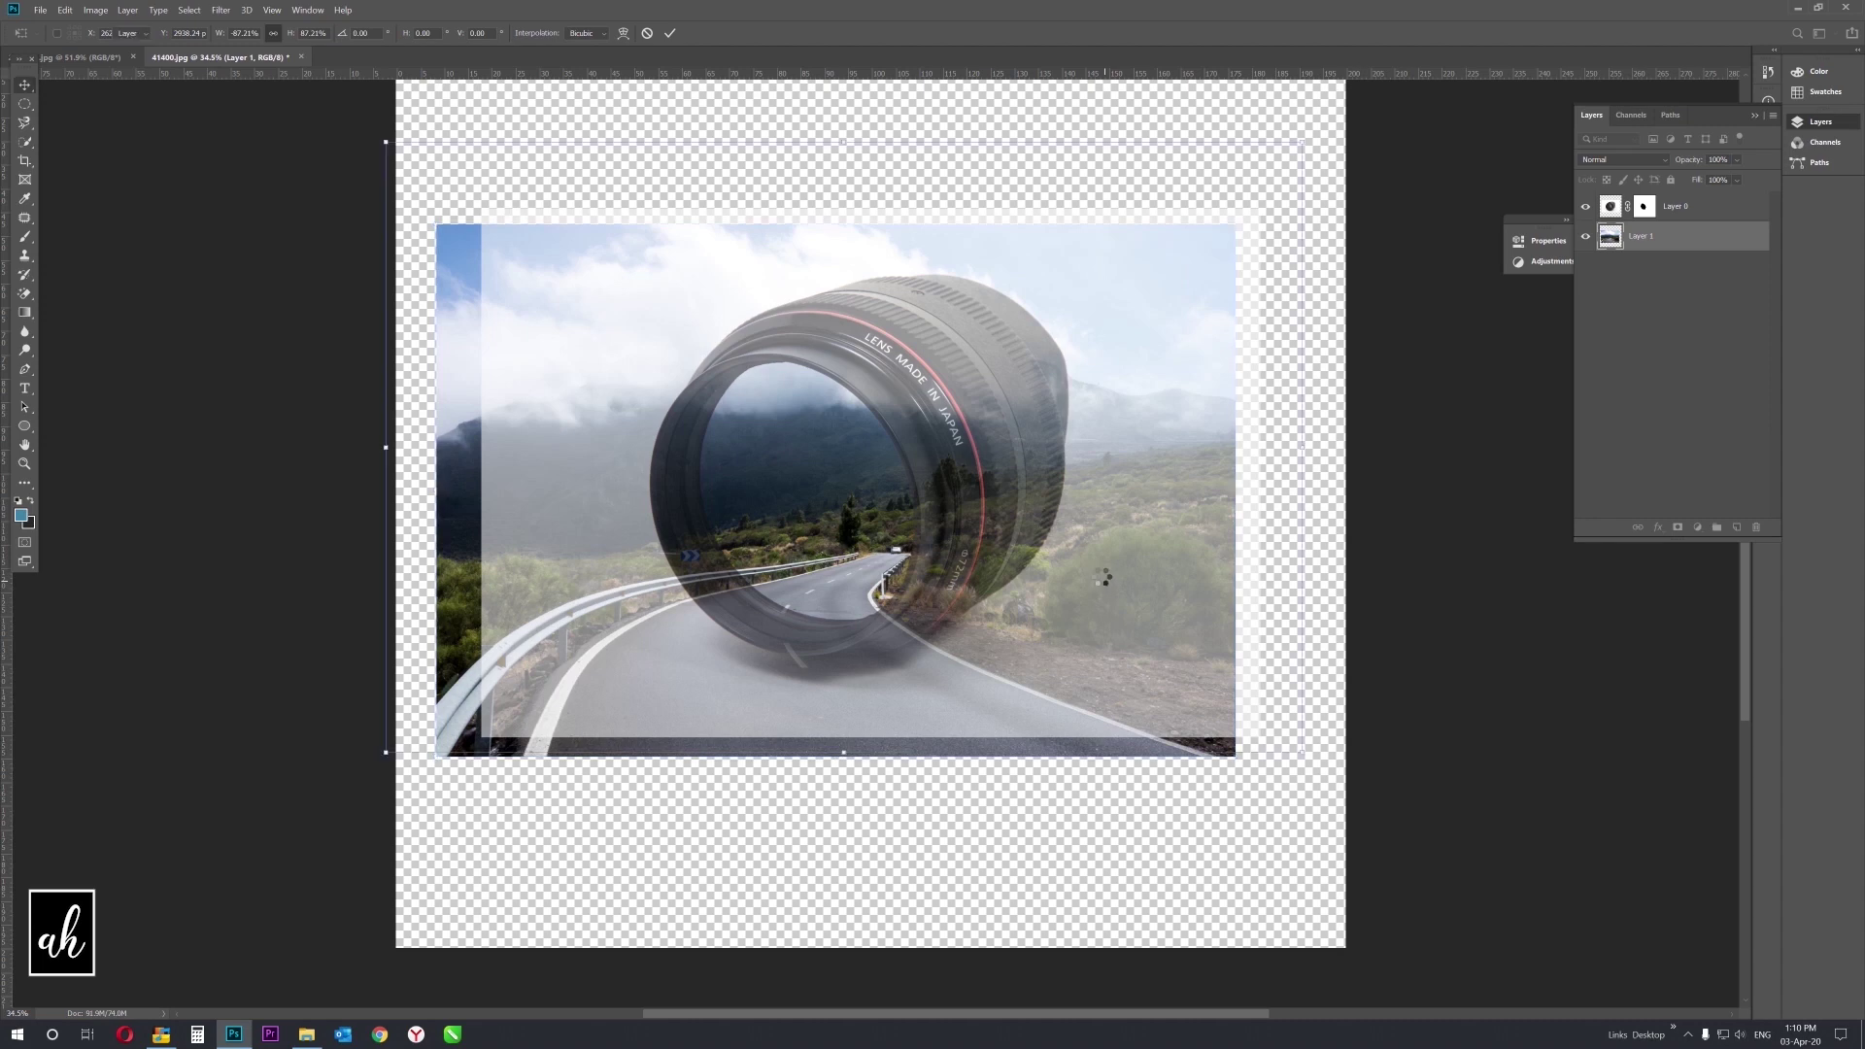
{"action": "key", "text": "Return"}
Fit the image on screen and duplicate the road layer as Layer 1 copy.
{"action": "key", "text": "z"}
{"action": "left_click", "coordinate": [802, 525]}
{"action": "right_click", "coordinate": [802, 520]}
{"action": "left_click", "coordinate": [827, 534]}
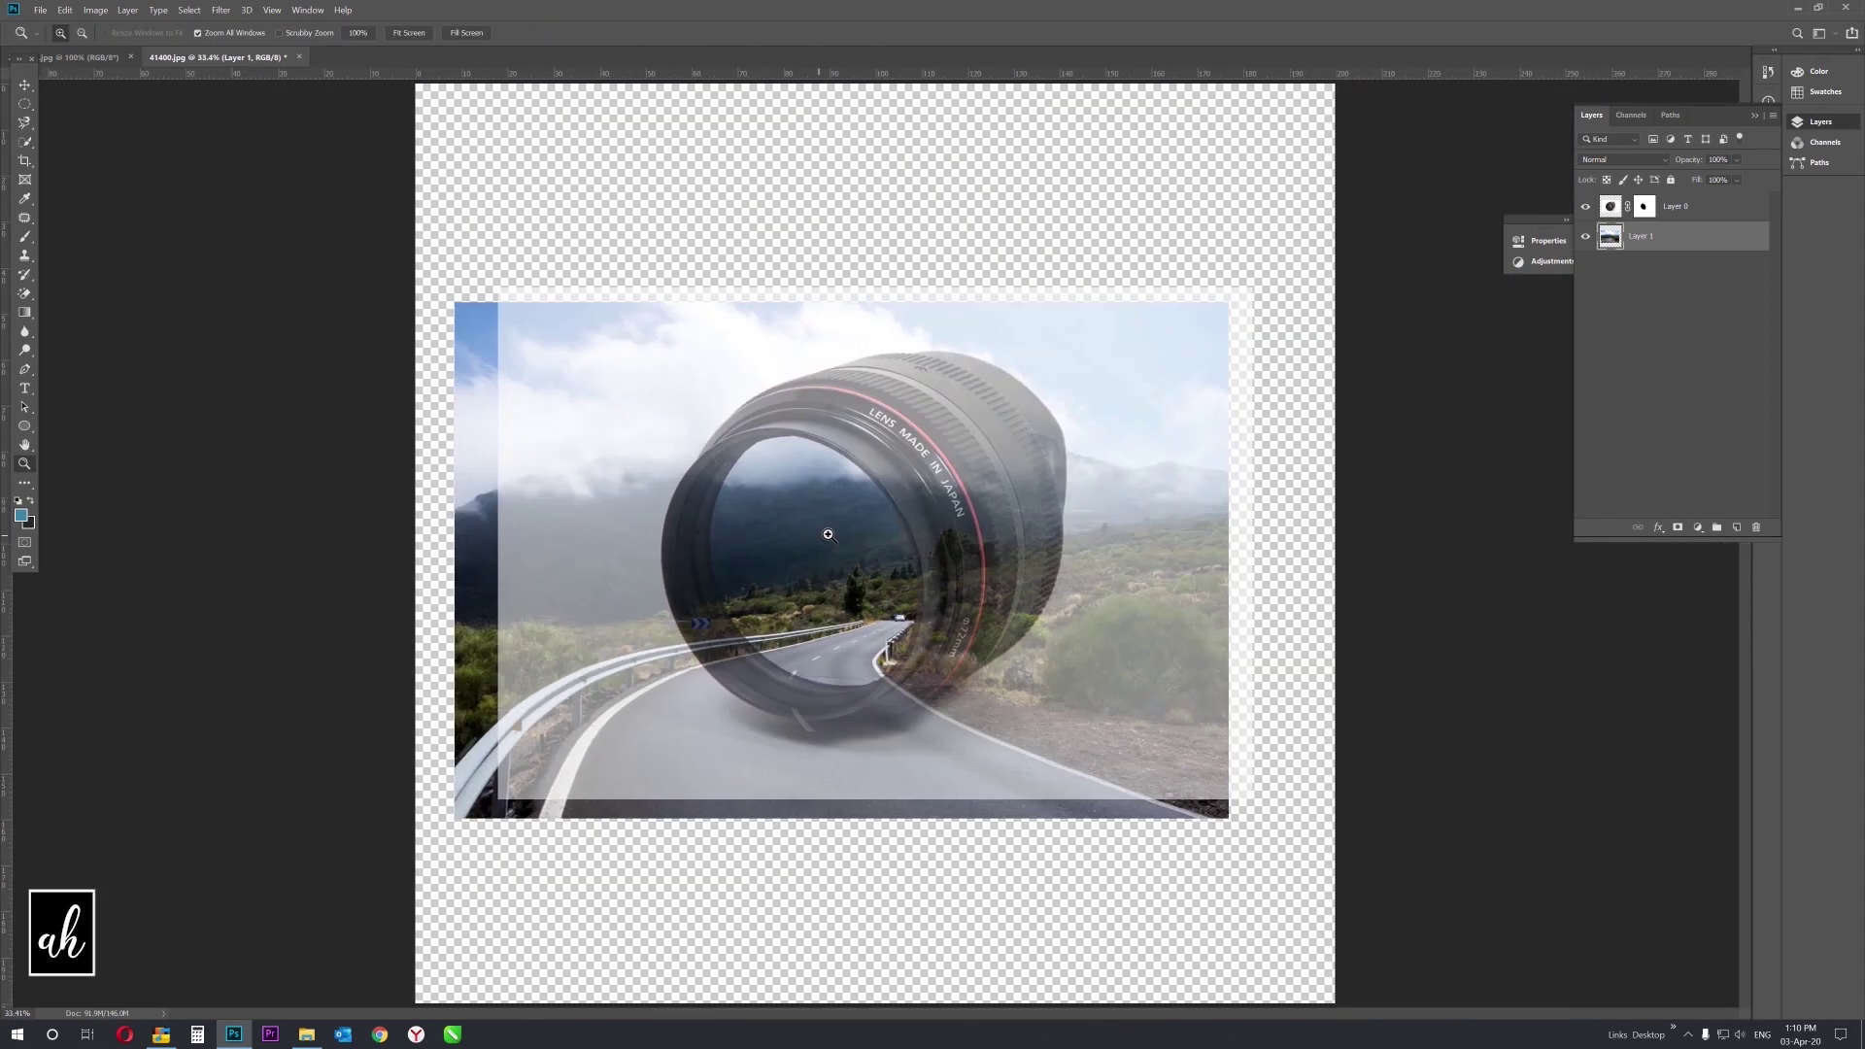
{"action": "left_click_drag", "start_coordinate": [1702, 241], "coordinate": [1737, 526]}
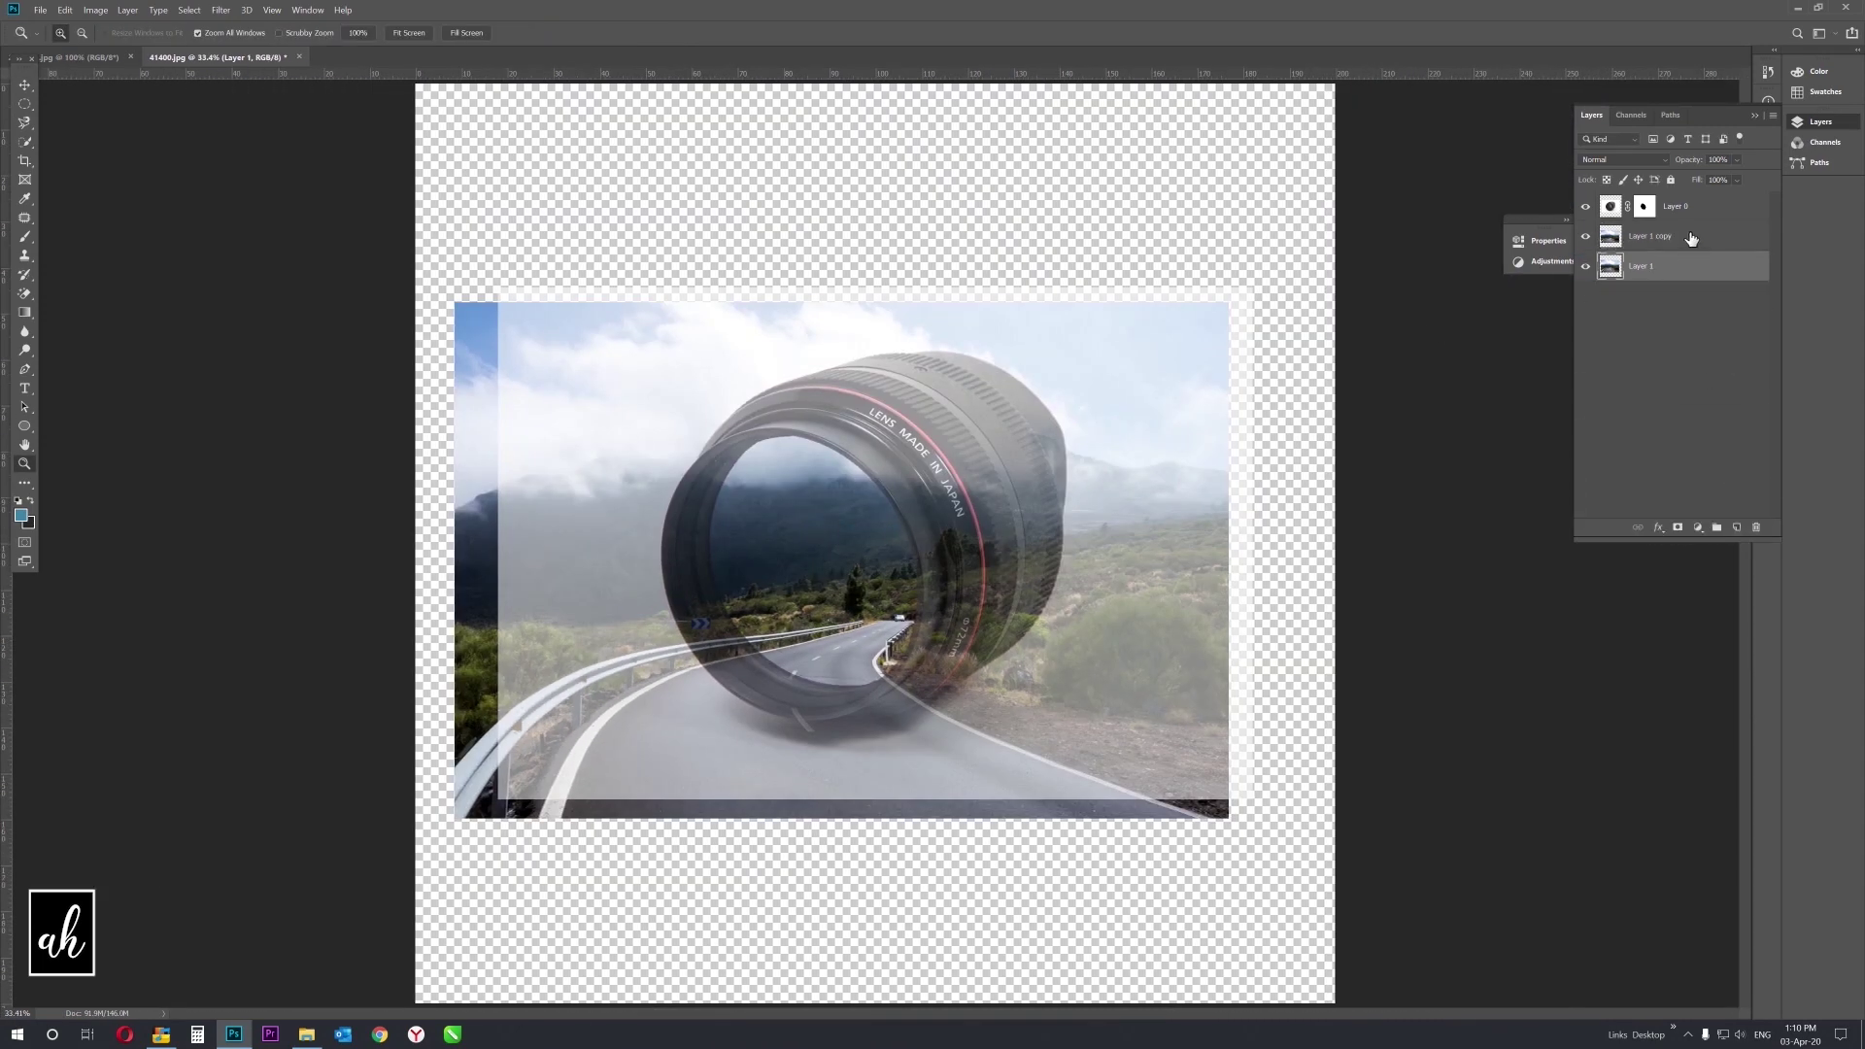
Mask a lens-shaped hole in Layer 1 copy and return Layer 0 to 100% opacity.
{"action": "left_click", "coordinate": [1647, 241]}
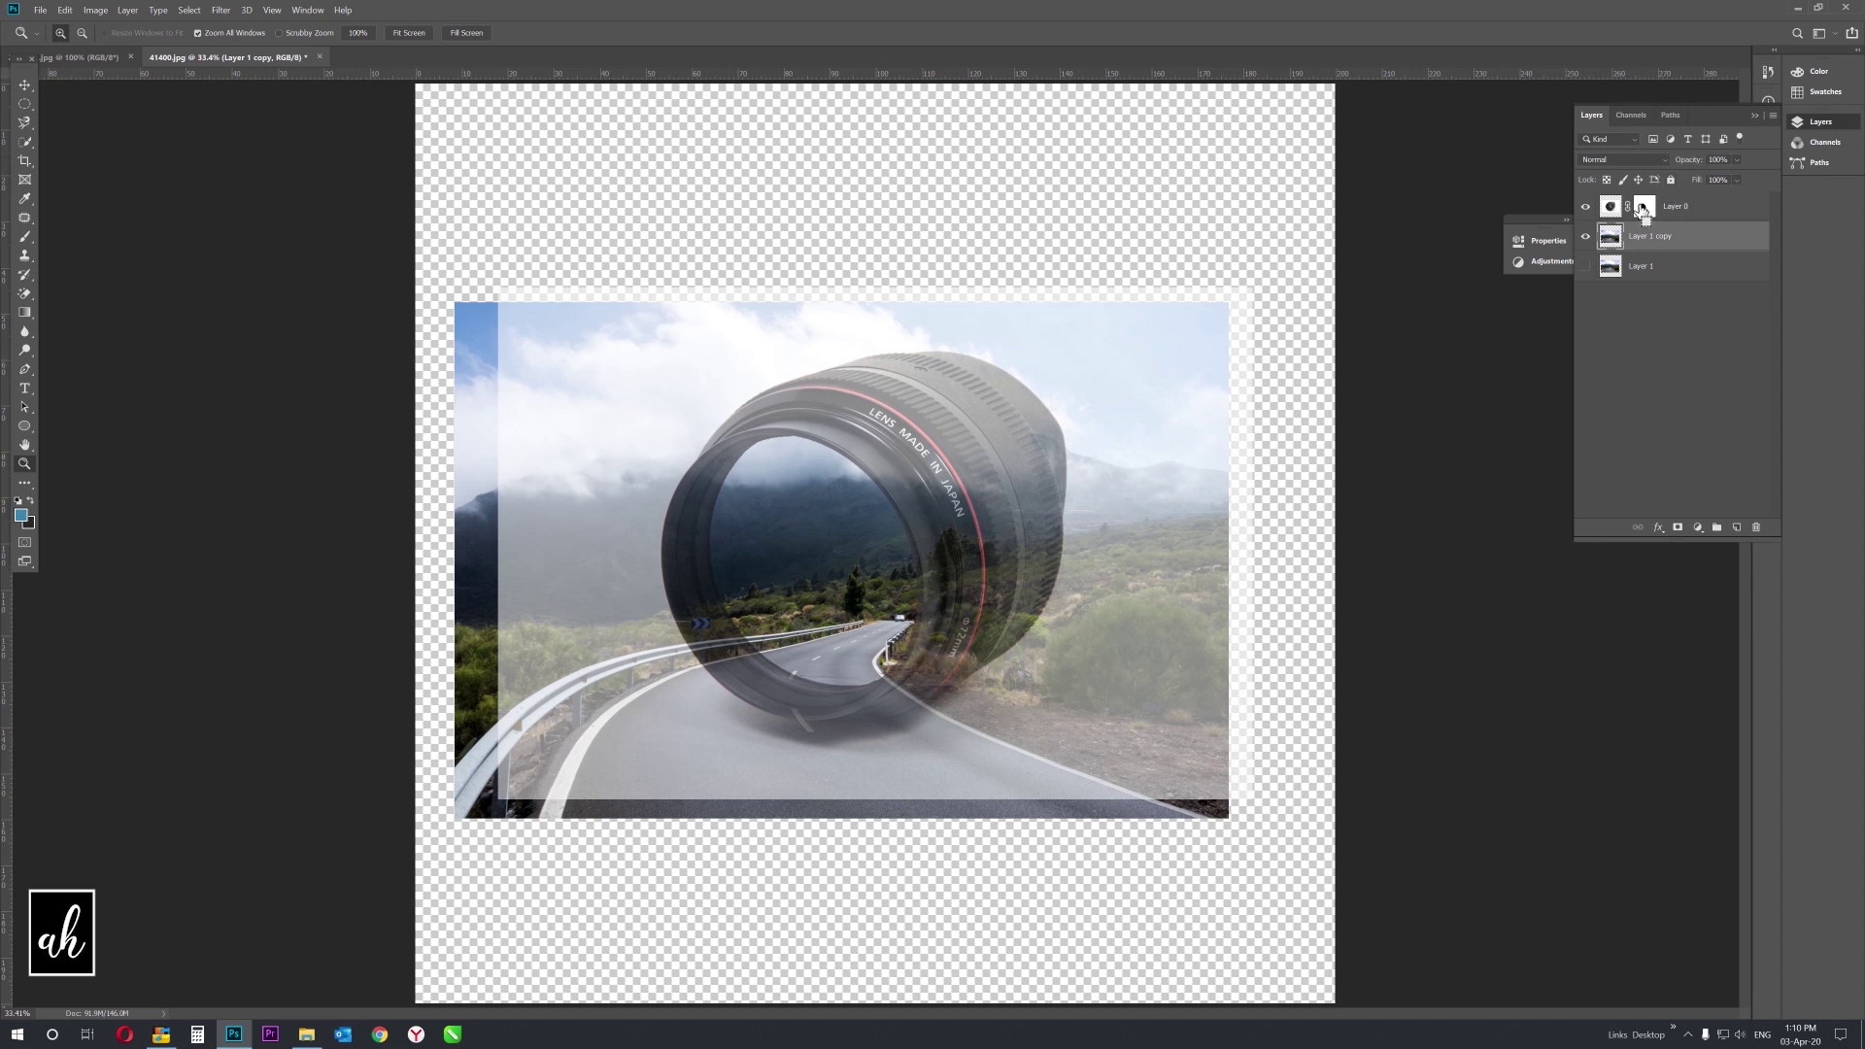
{"action": "left_click", "coordinate": [1644, 207], "text": "ctrl"}
{"action": "left_click", "coordinate": [1676, 527]}
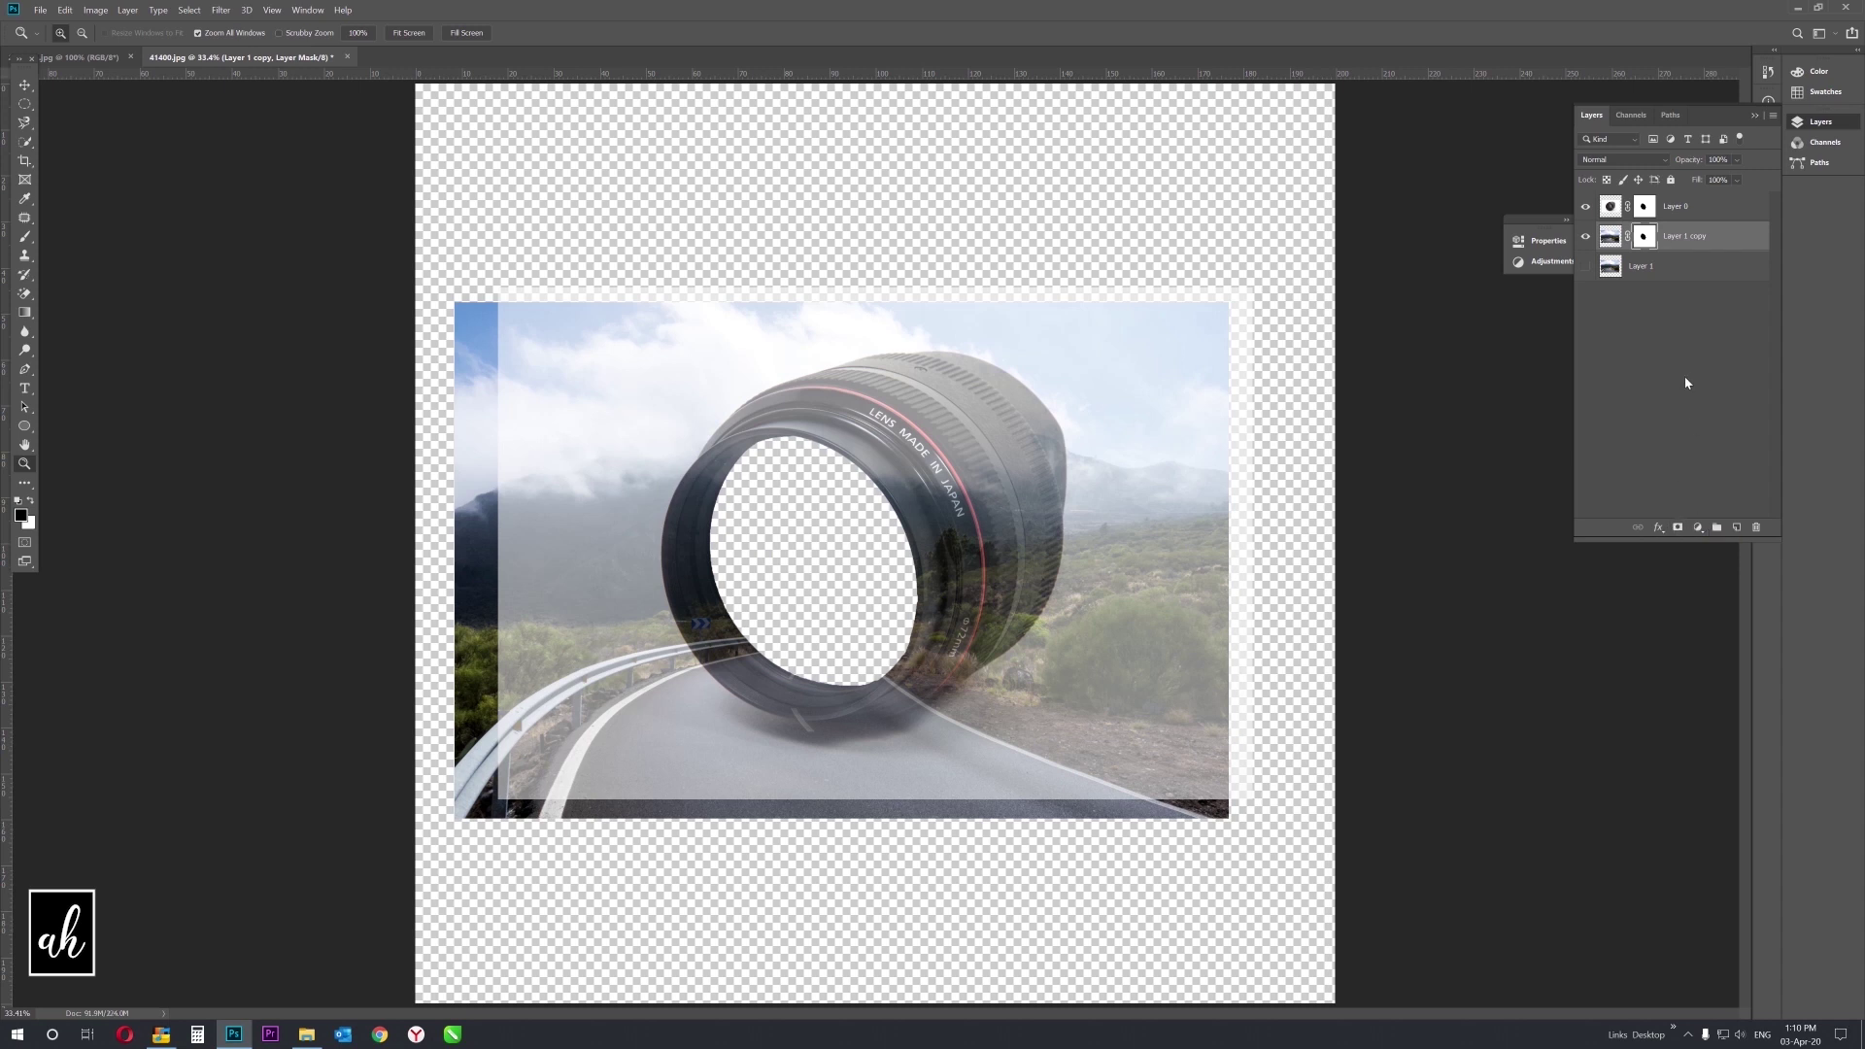
{"action": "right_click", "coordinate": [843, 592]}
{"action": "left_click", "coordinate": [1673, 207]}
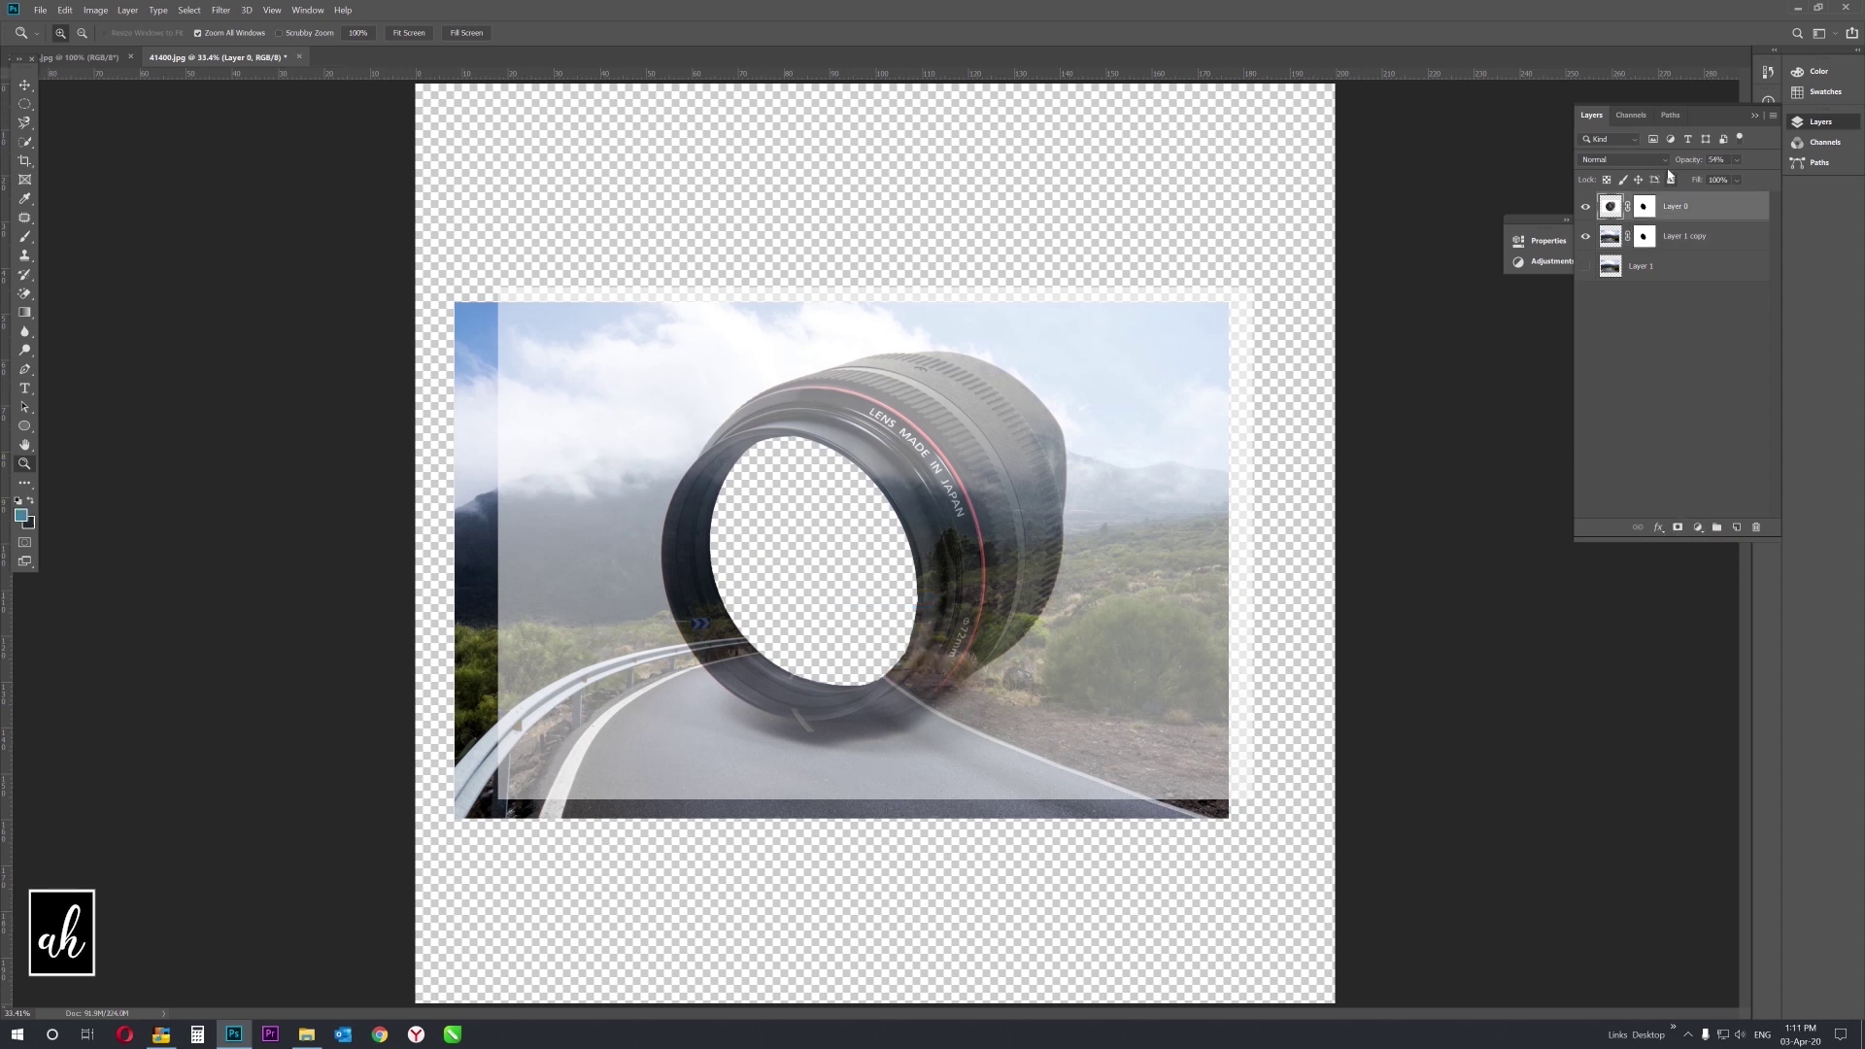
{"action": "type", "text": "100"}
{"action": "key", "text": "Return"}
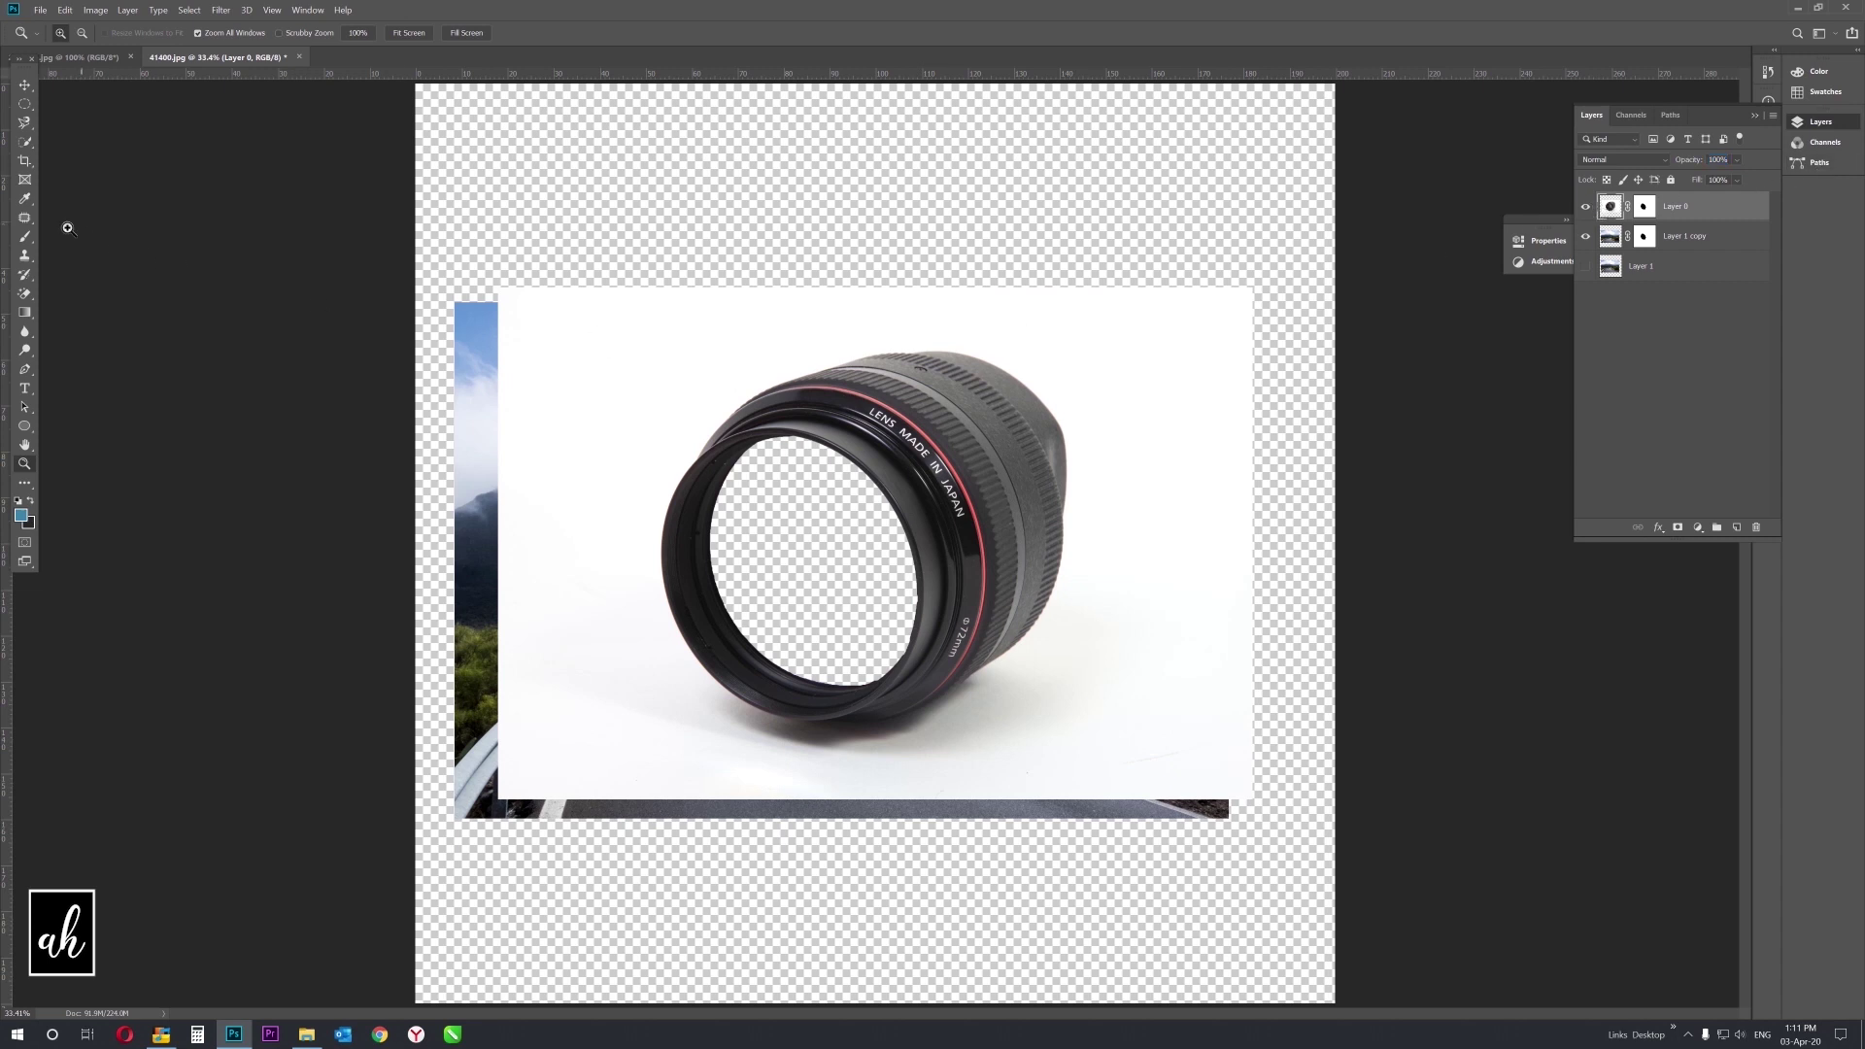
Quick-select the white backdrop around the lens.
{"action": "left_click", "coordinate": [25, 142]}
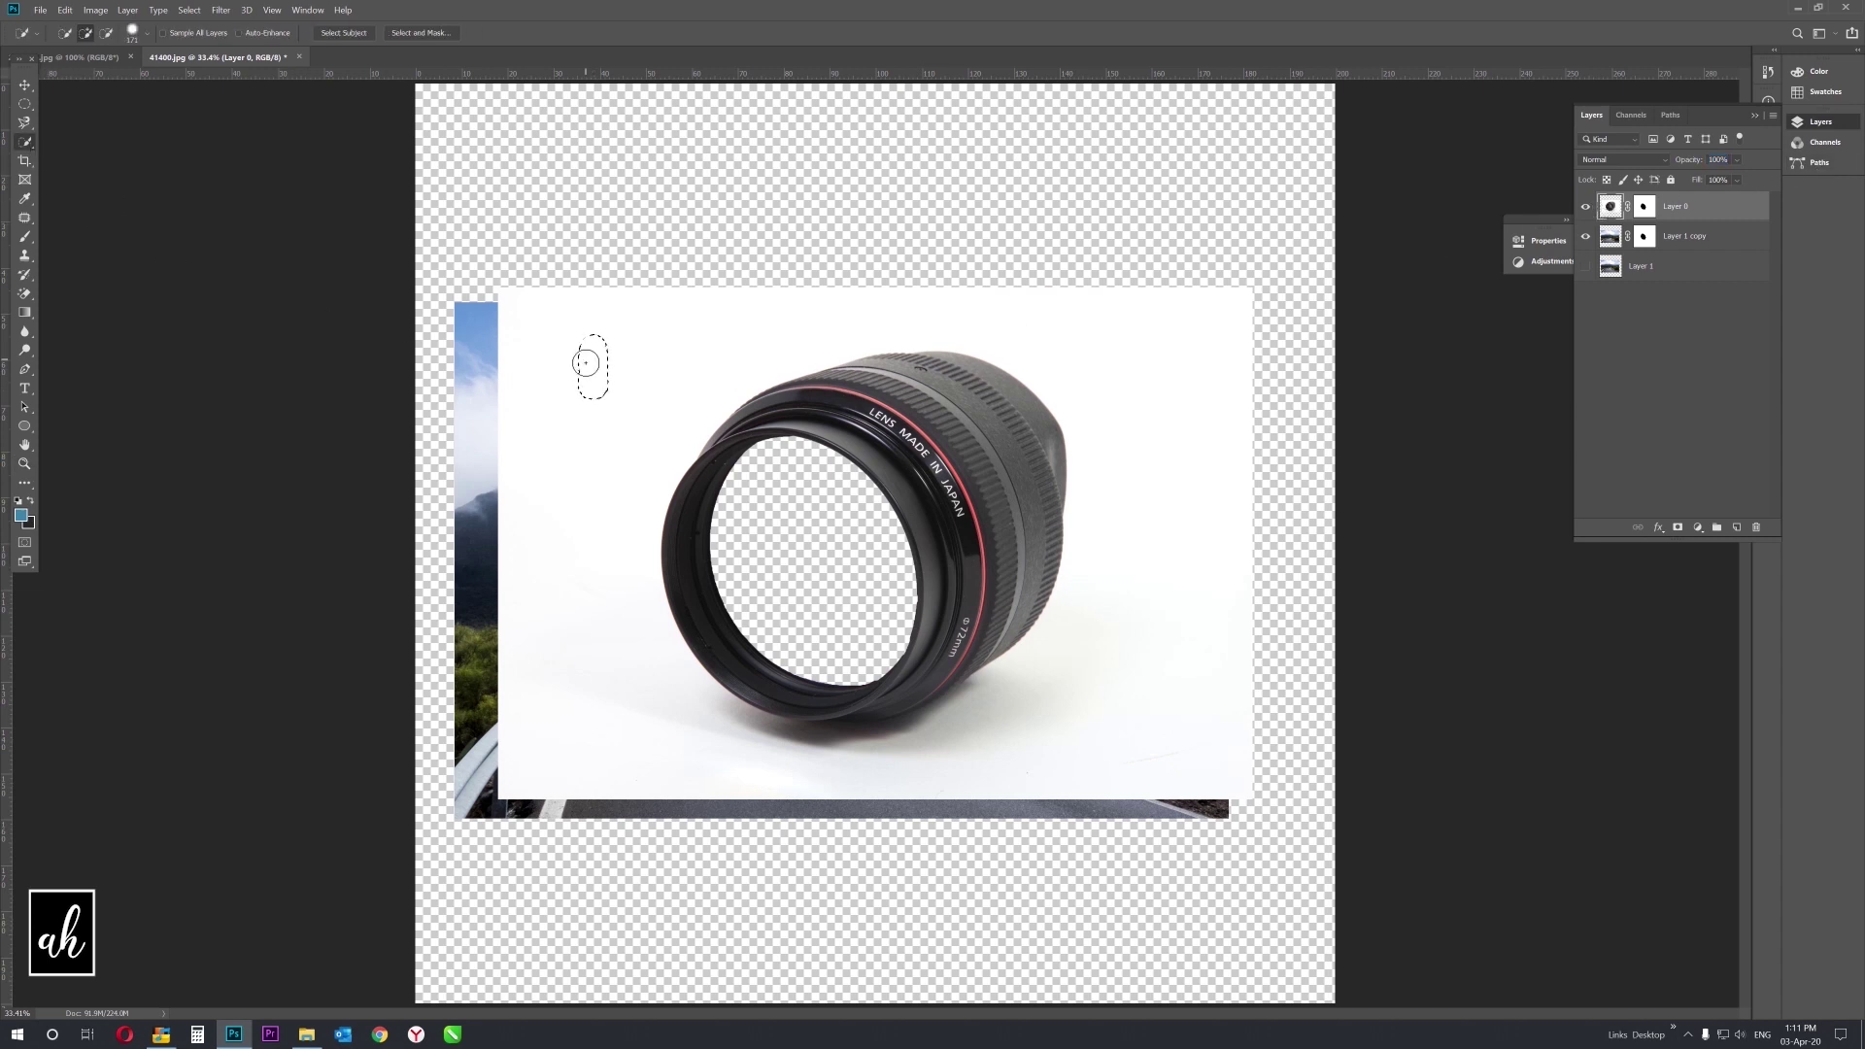
{"action": "mouse_move", "coordinate": [588, 372]}
{"action": "left_mouse_down"}
{"action": "mouse_move", "coordinate": [541, 529]}
{"action": "mouse_move", "coordinate": [559, 652]}
{"action": "left_mouse_up"}
{"action": "left_click_drag", "start_coordinate": [737, 768], "coordinate": [768, 739]}
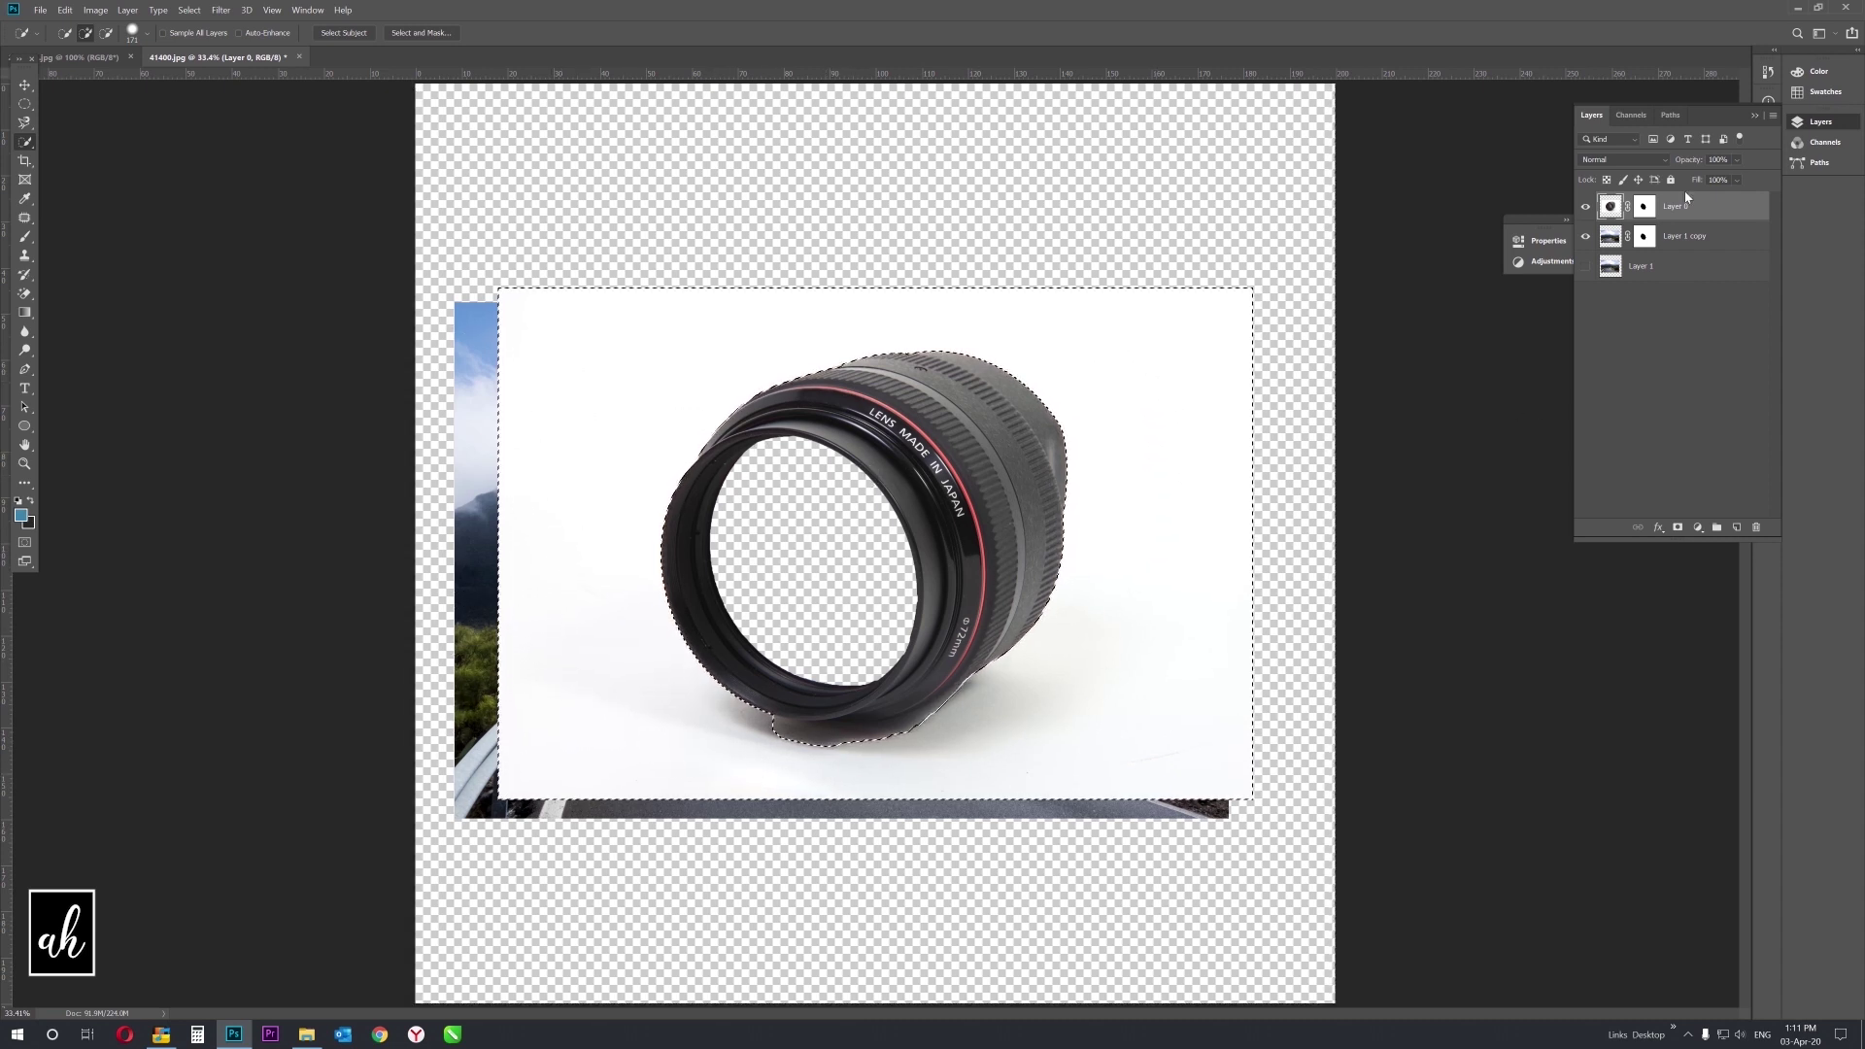
Paint black on Layer 0's mask to hide the white backdrop, then deselect.
{"action": "left_click", "coordinate": [1644, 206]}
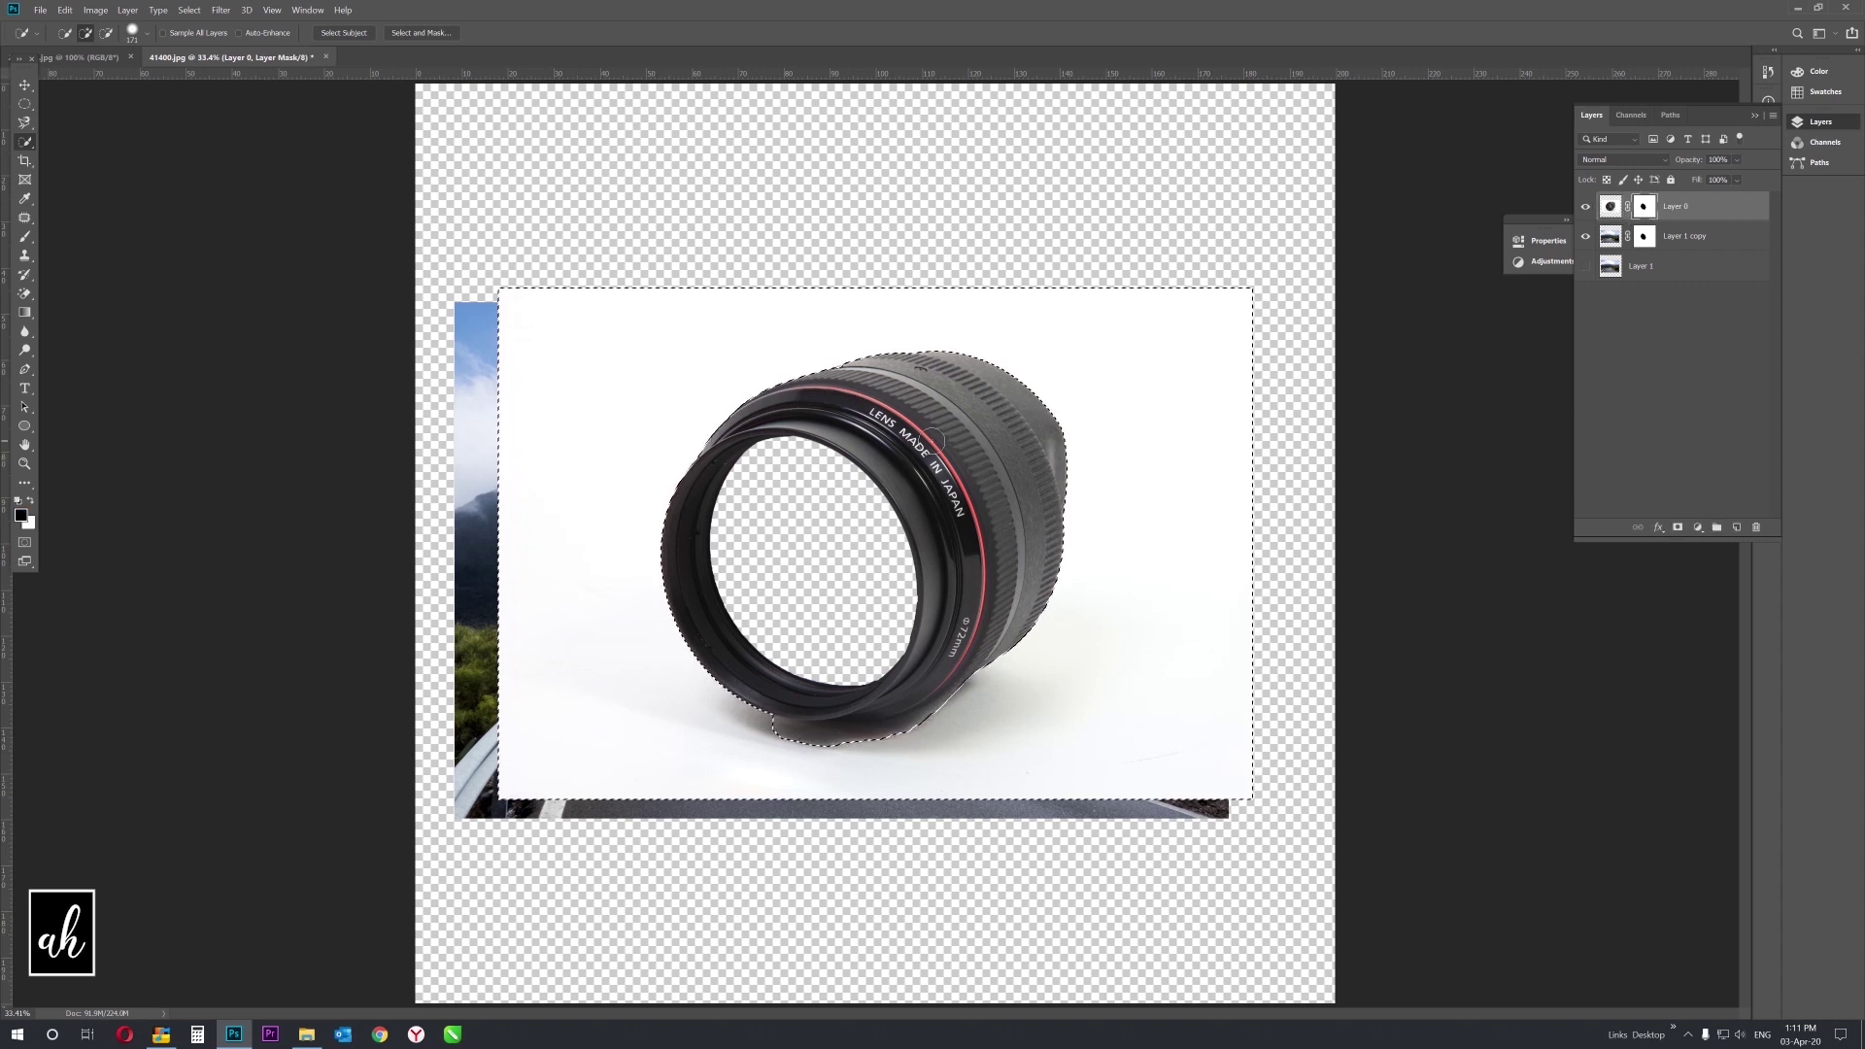
{"action": "key", "text": "b"}
{"action": "left_click_drag", "start_coordinate": [622, 340], "coordinate": [573, 398]}
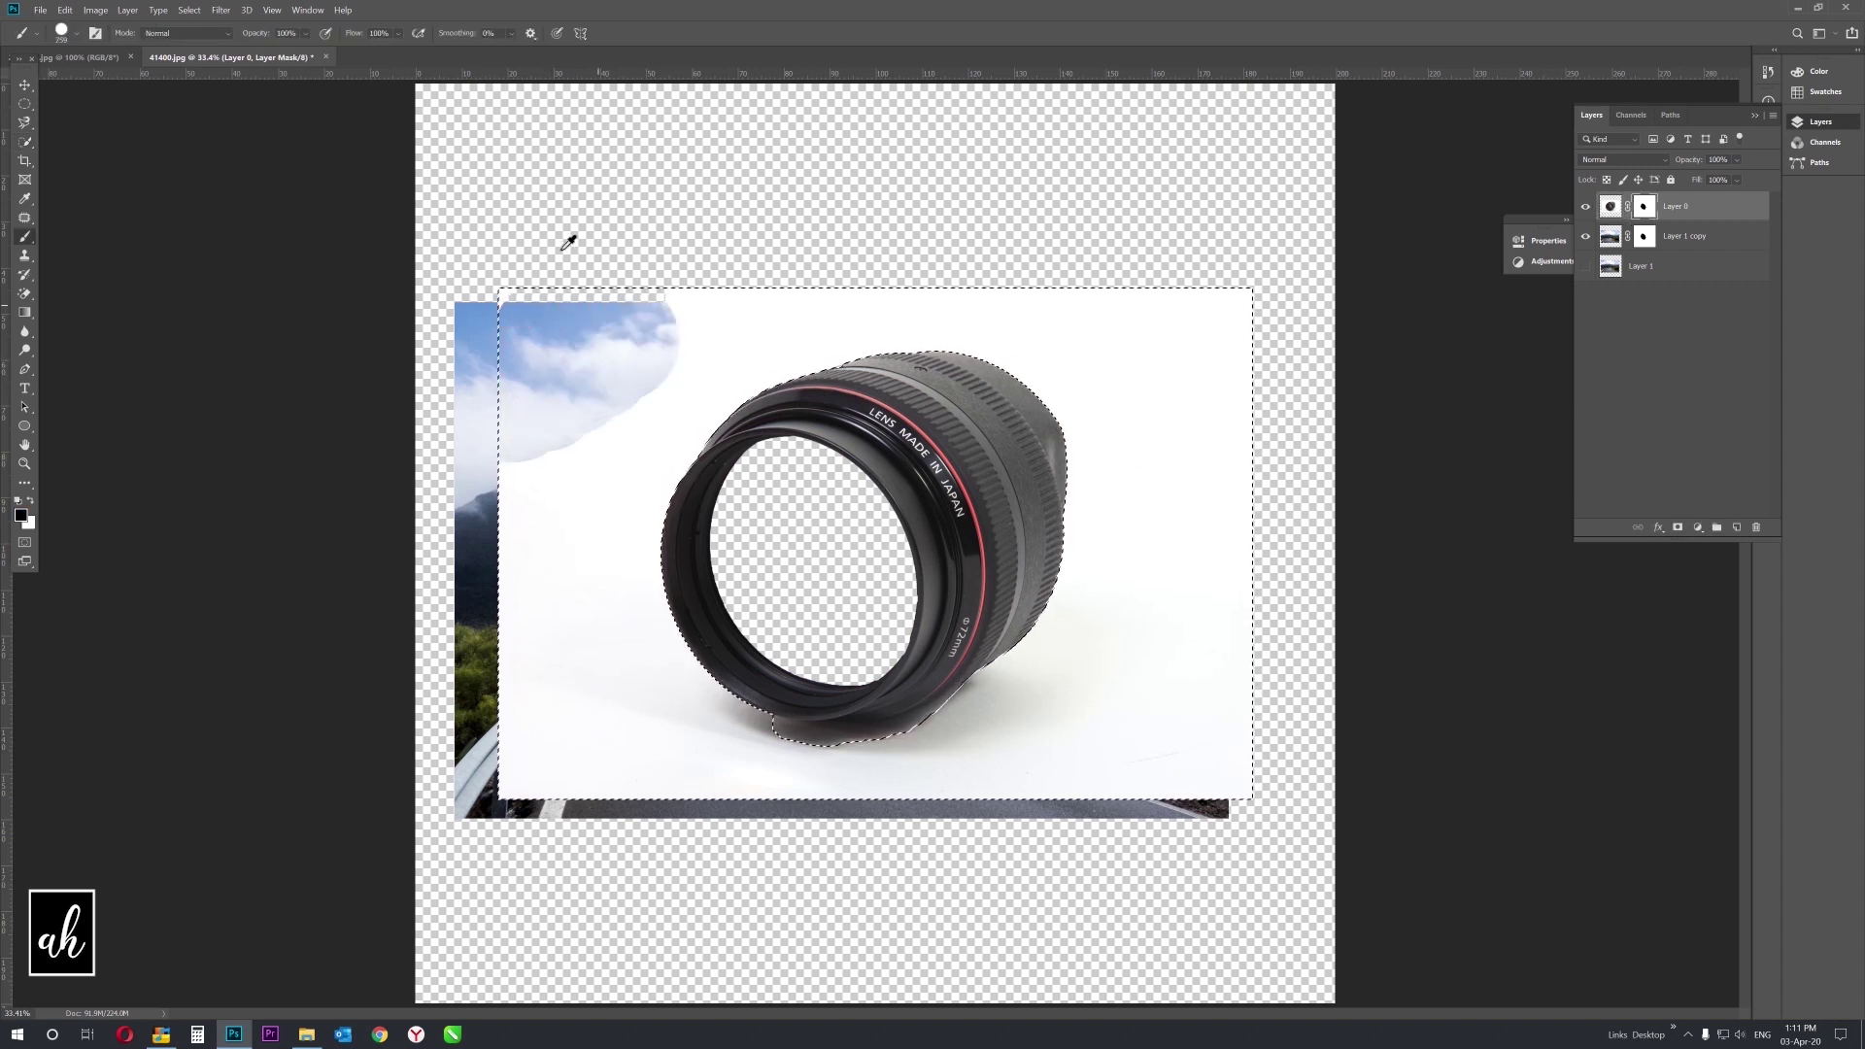
{"action": "mouse_move", "coordinate": [569, 242]}
{"action": "left_mouse_down"}
{"action": "mouse_move", "coordinate": [708, 258]}
{"action": "mouse_move", "coordinate": [520, 395]}
{"action": "mouse_move", "coordinate": [596, 366]}
{"action": "mouse_move", "coordinate": [612, 631]}
{"action": "mouse_move", "coordinate": [728, 767]}
{"action": "mouse_move", "coordinate": [797, 778]}
{"action": "mouse_move", "coordinate": [583, 709]}
{"action": "mouse_move", "coordinate": [491, 513]}
{"action": "mouse_move", "coordinate": [505, 678]}
{"action": "left_mouse_up"}
{"action": "mouse_move", "coordinate": [814, 735]}
{"action": "left_mouse_down"}
{"action": "mouse_move", "coordinate": [1068, 699]}
{"action": "mouse_move", "coordinate": [1117, 602]}
{"action": "mouse_move", "coordinate": [1117, 437]}
{"action": "mouse_move", "coordinate": [1036, 443]}
{"action": "mouse_move", "coordinate": [686, 283]}
{"action": "left_mouse_up"}
{"action": "mouse_move", "coordinate": [897, 311]}
{"action": "left_mouse_down"}
{"action": "mouse_move", "coordinate": [1185, 311]}
{"action": "mouse_move", "coordinate": [1116, 417]}
{"action": "mouse_move", "coordinate": [1154, 670]}
{"action": "mouse_move", "coordinate": [1241, 792]}
{"action": "mouse_move", "coordinate": [1094, 660]}
{"action": "left_mouse_up"}
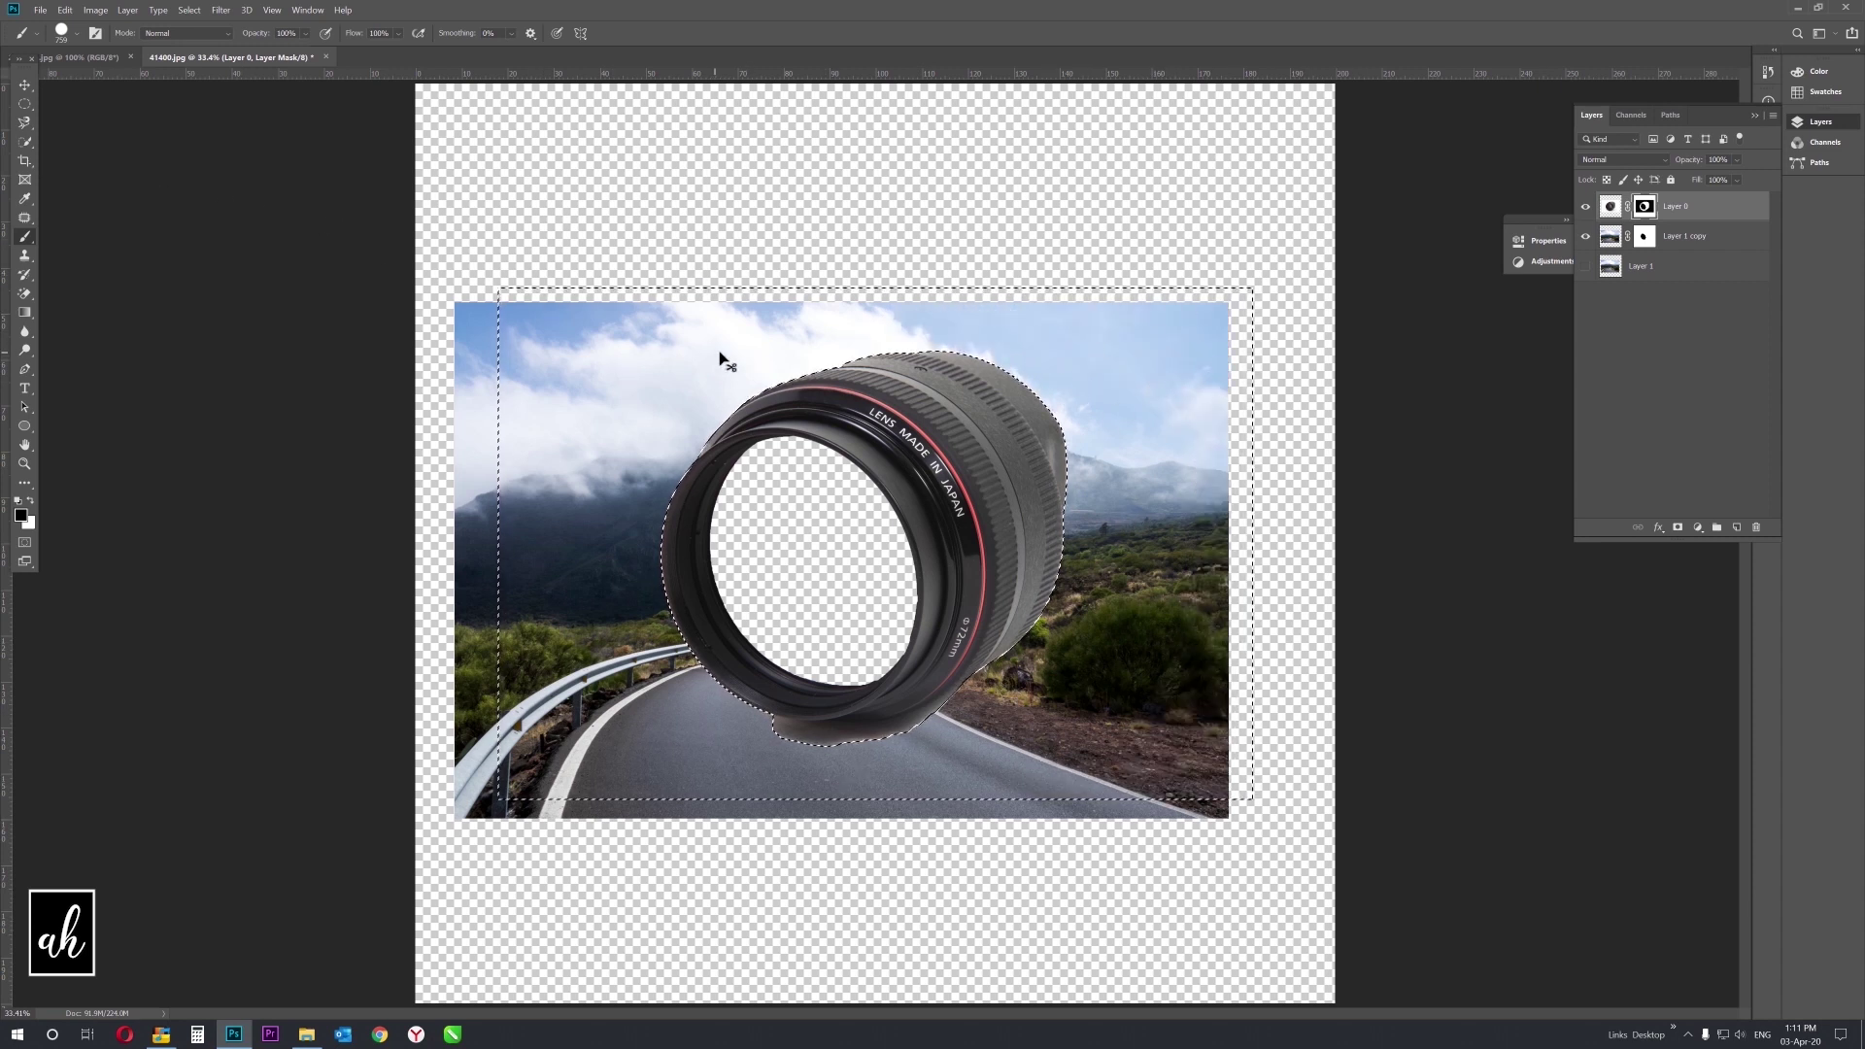
{"action": "key", "text": "ctrl+d"}
Select all three layers, nudge them down and start enlarging to about 120%.
{"action": "left_click", "coordinate": [26, 87]}
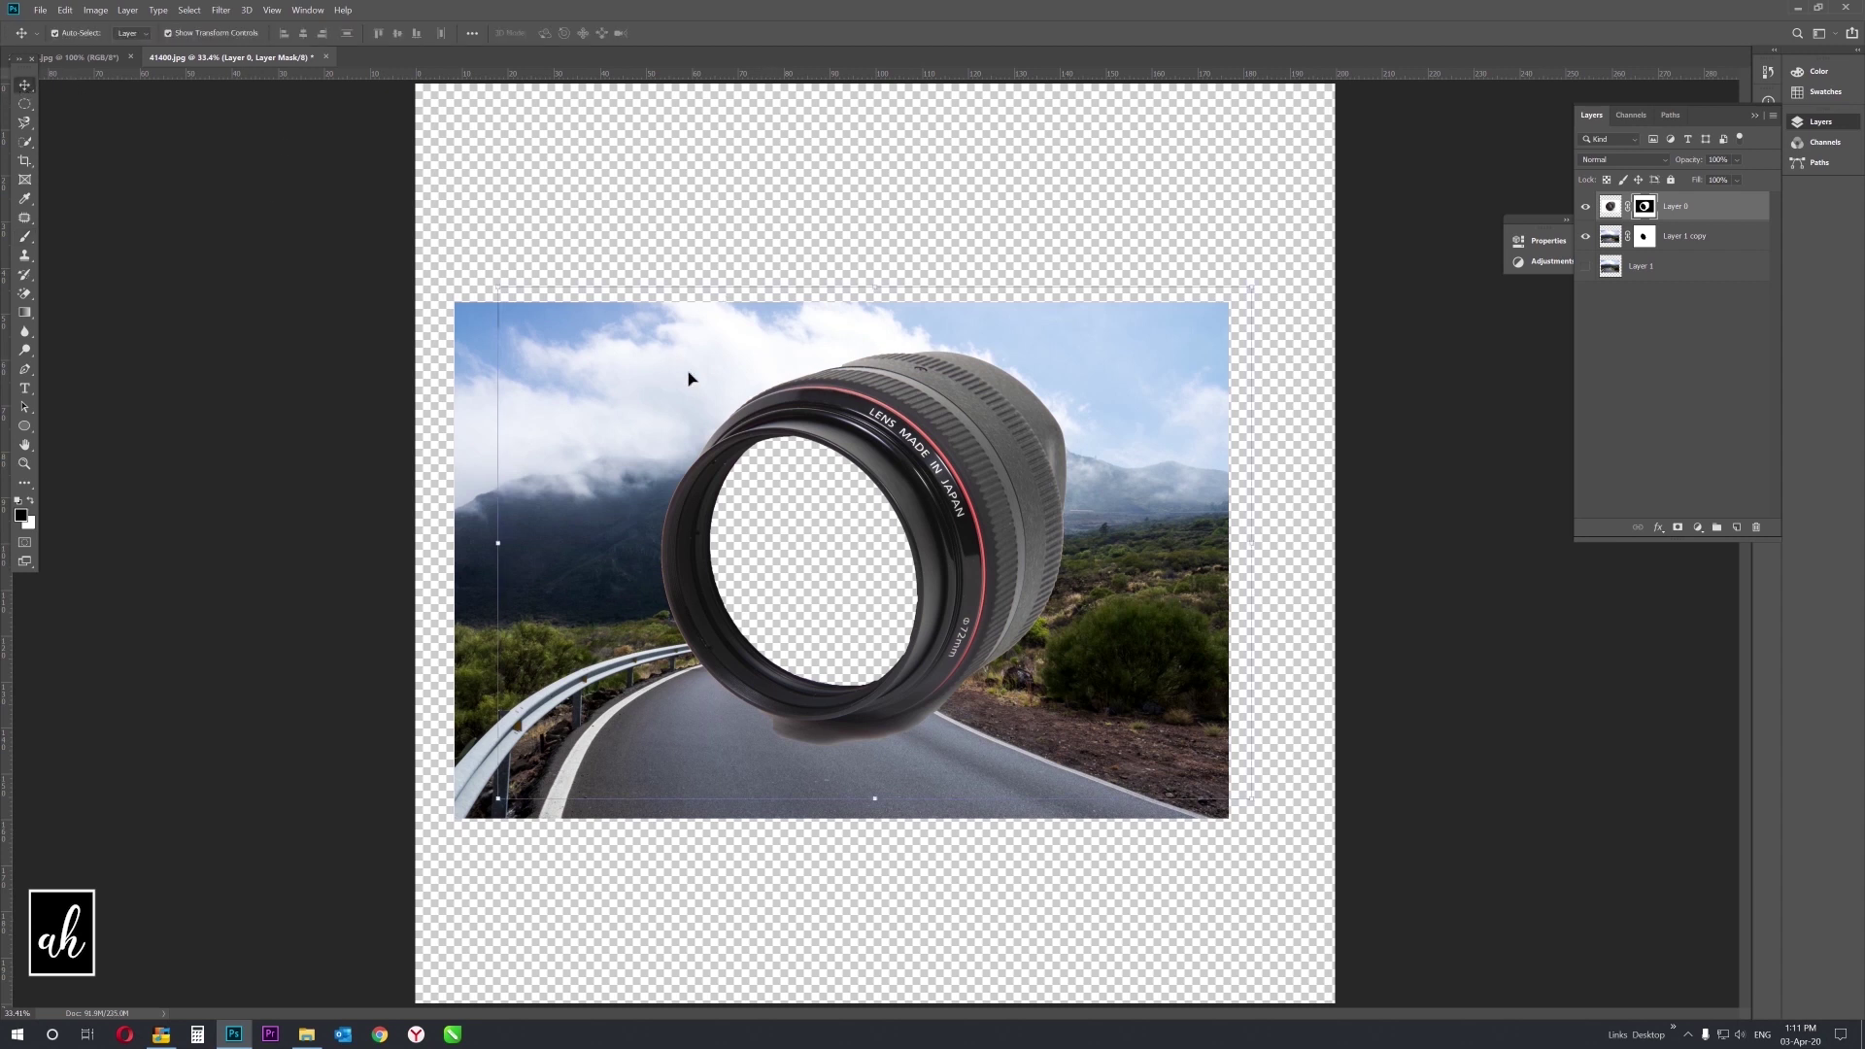
{"action": "left_click", "coordinate": [1680, 266], "text": "shift"}
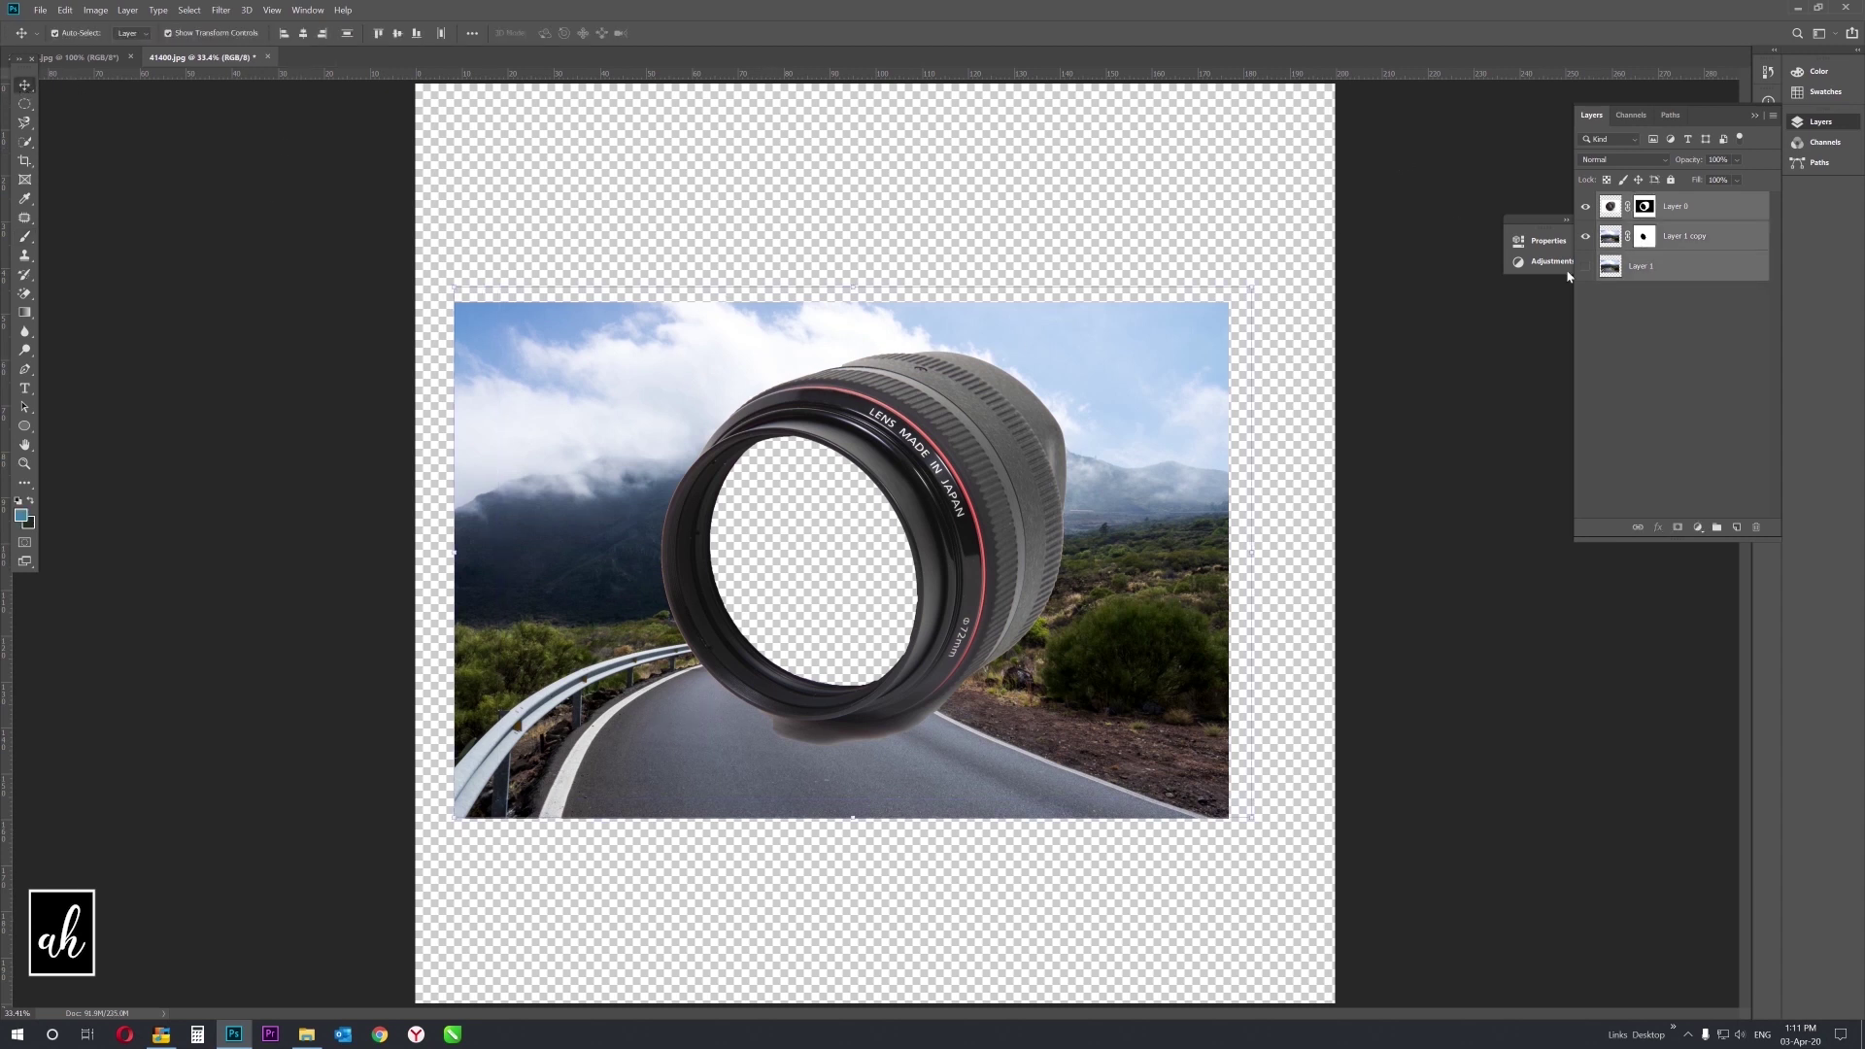
{"action": "key", "text": "shift+Down"}
{"action": "key", "text": "shift+Down"}
{"action": "key", "text": "shift+Down"}
{"action": "key", "text": "shift+Down"}
{"action": "key", "text": "shift+Down"}
{"action": "key", "text": "shift+Down"}
{"action": "key", "text": "shift+Down"}
{"action": "key", "text": "shift+Down"}
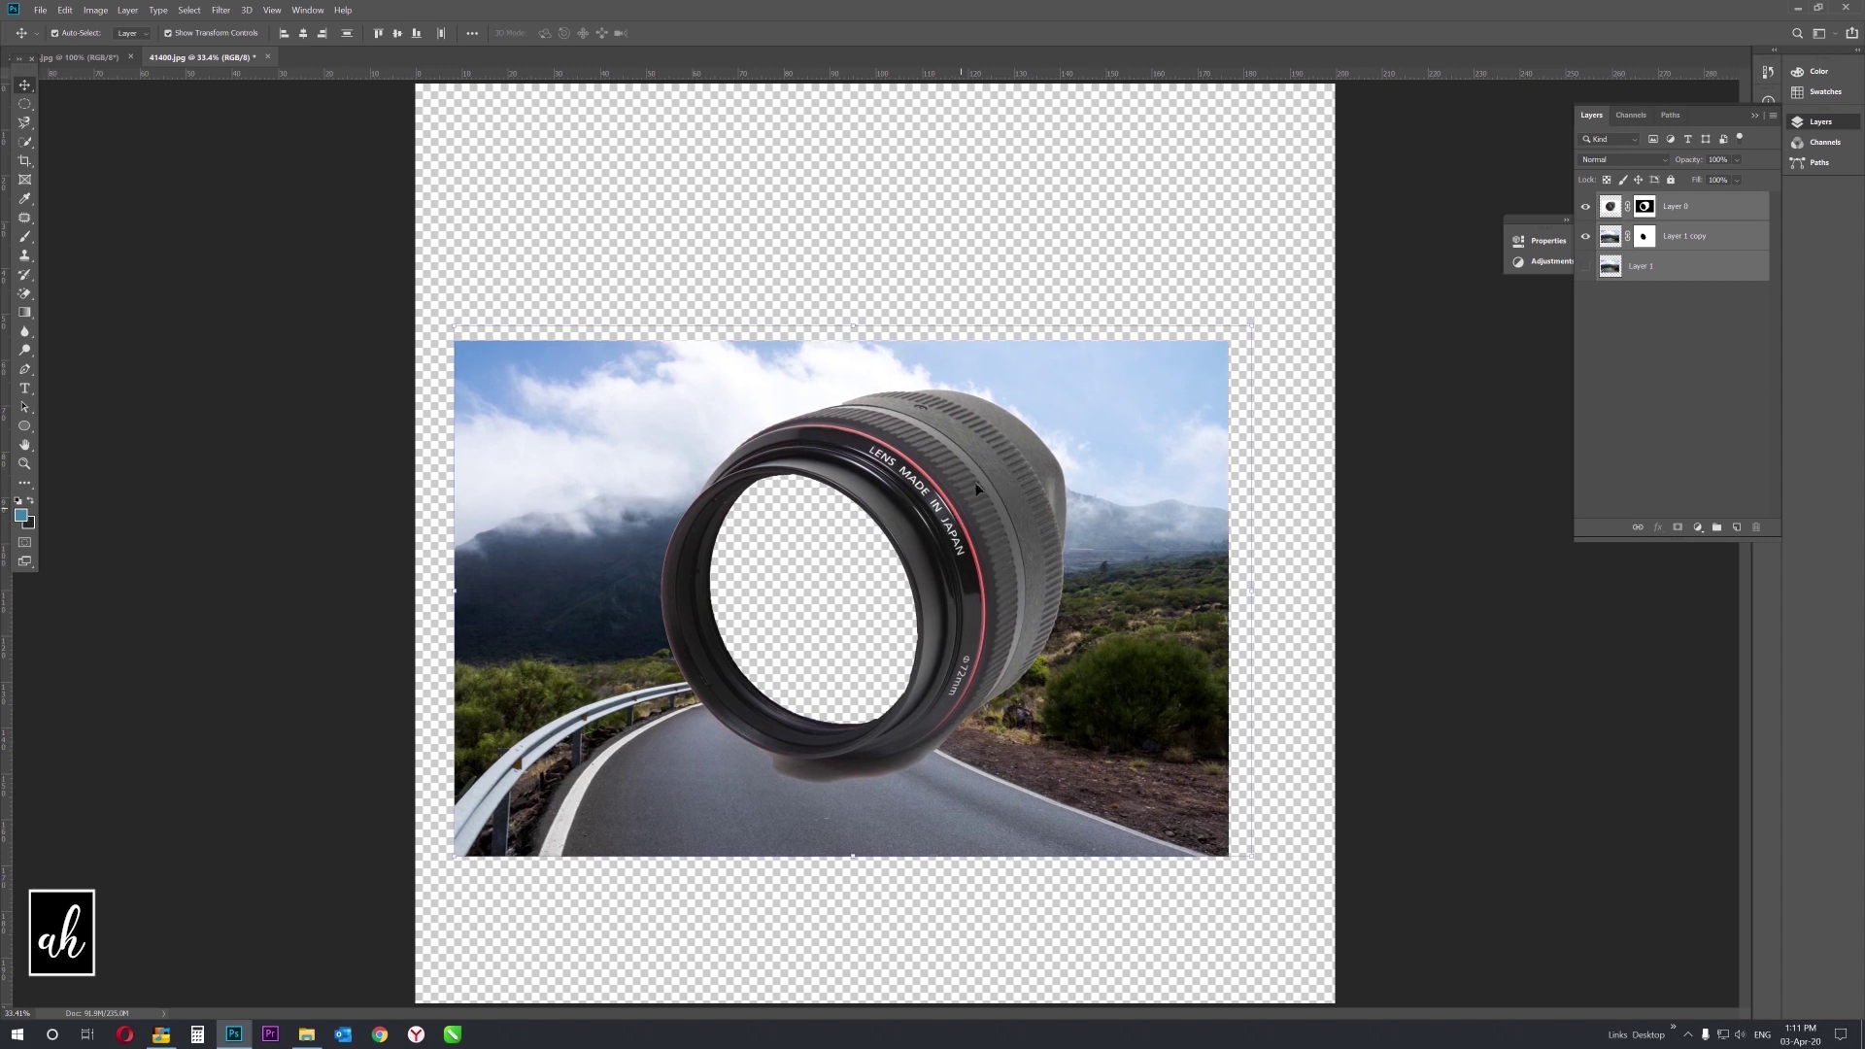
{"action": "left_click_drag", "start_coordinate": [849, 320], "coordinate": [880, 211]}
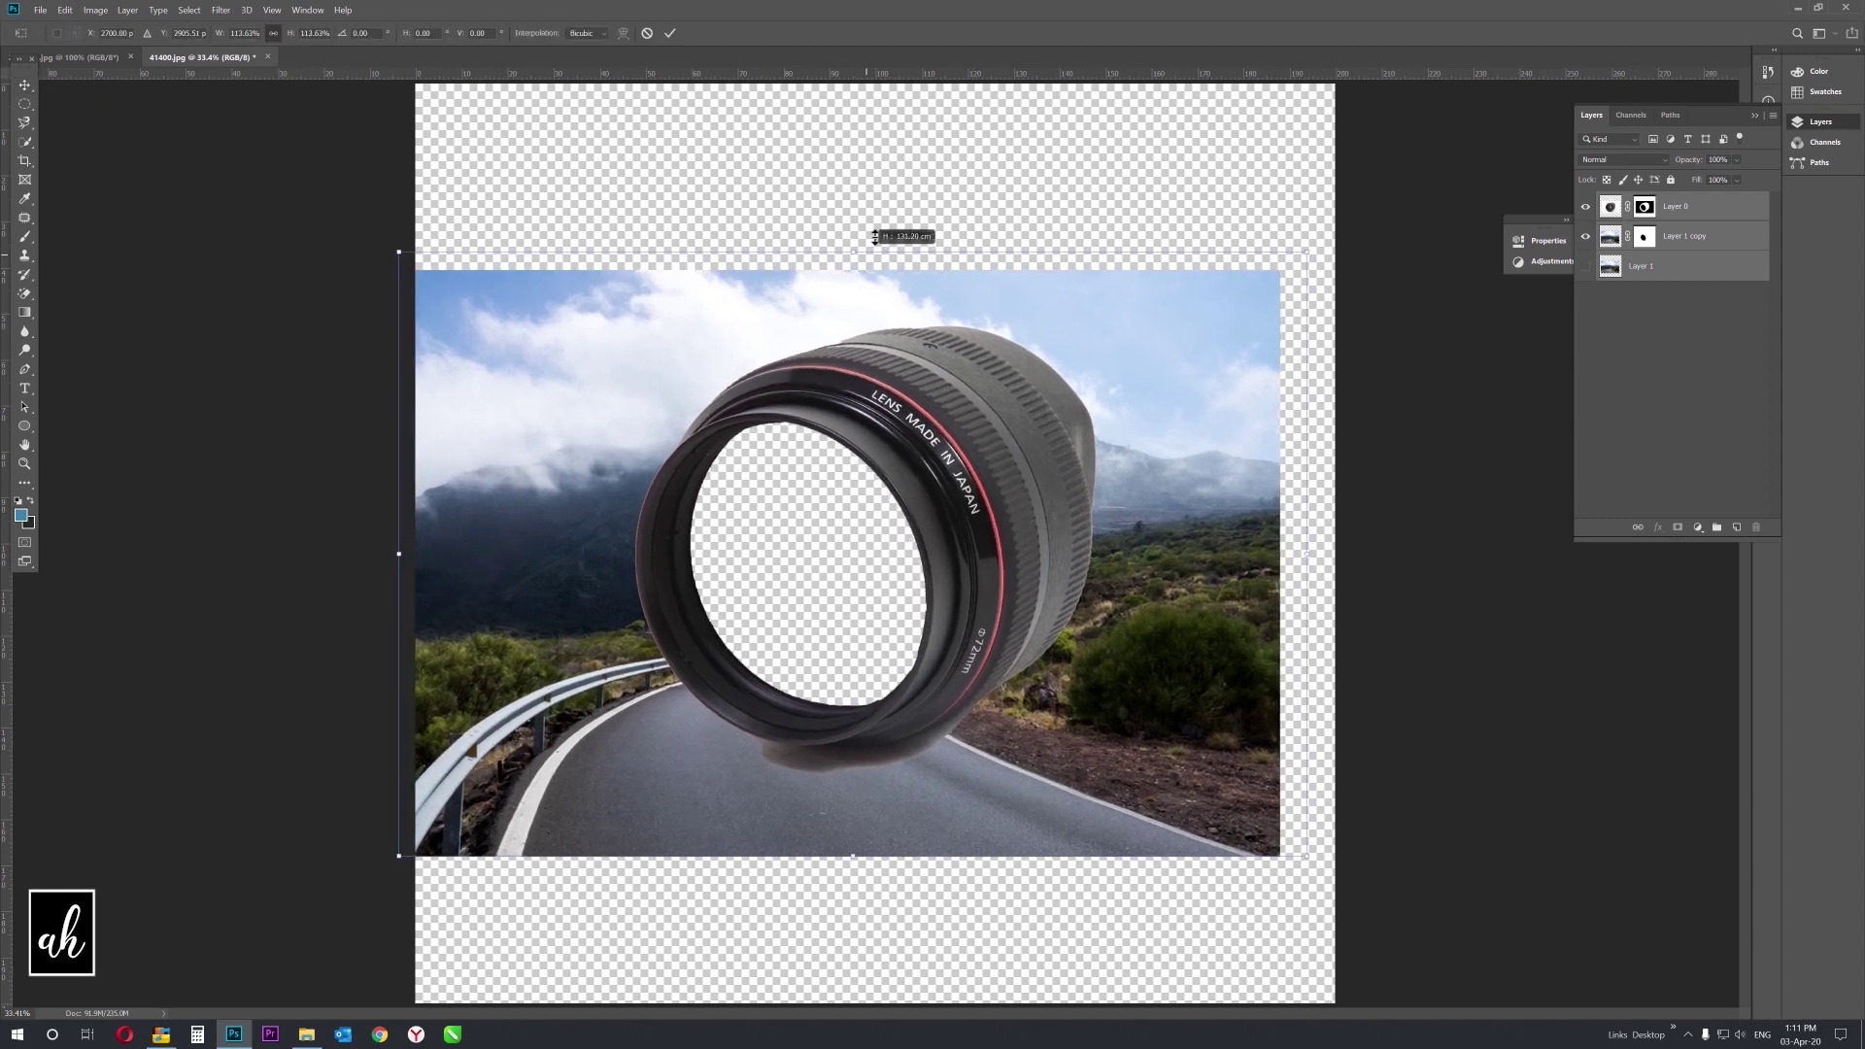
Cancel the enlargement, show the original road layer and load the lens outline as a selection.
{"action": "key", "text": "ctrl+z"}
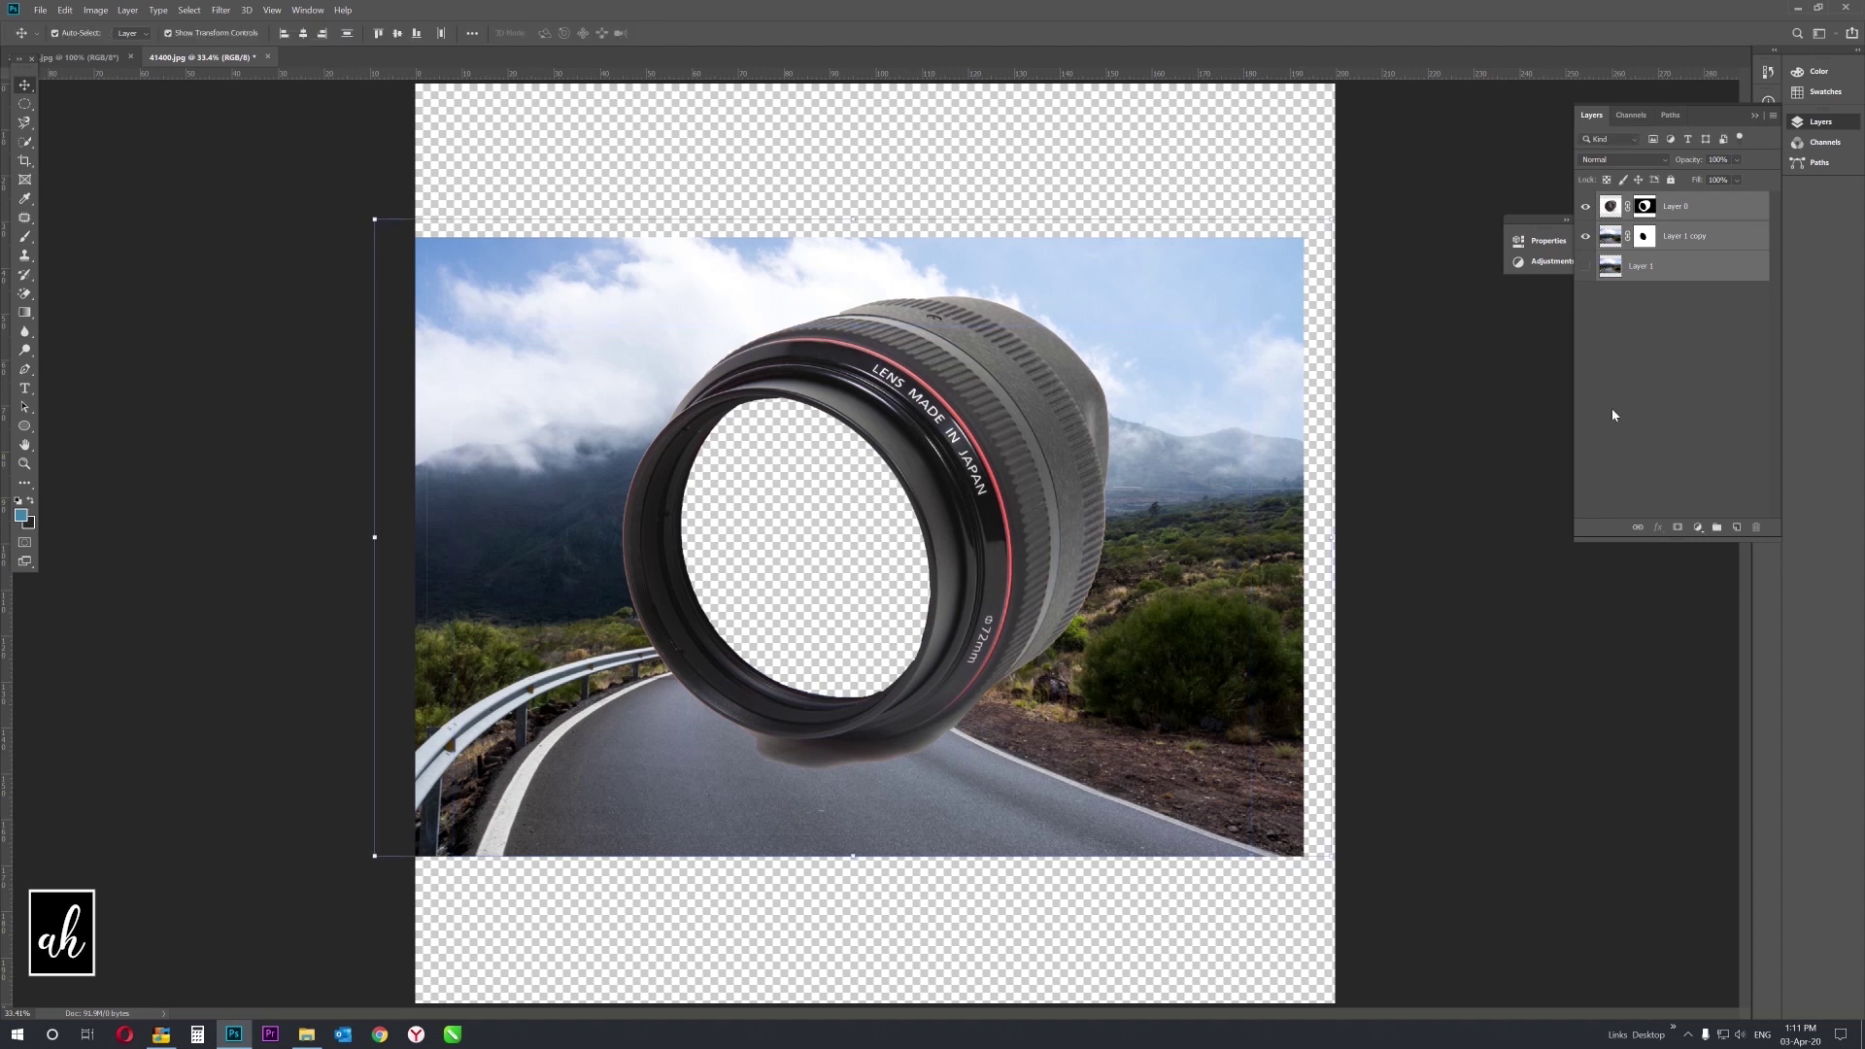
{"action": "left_click", "coordinate": [1683, 239]}
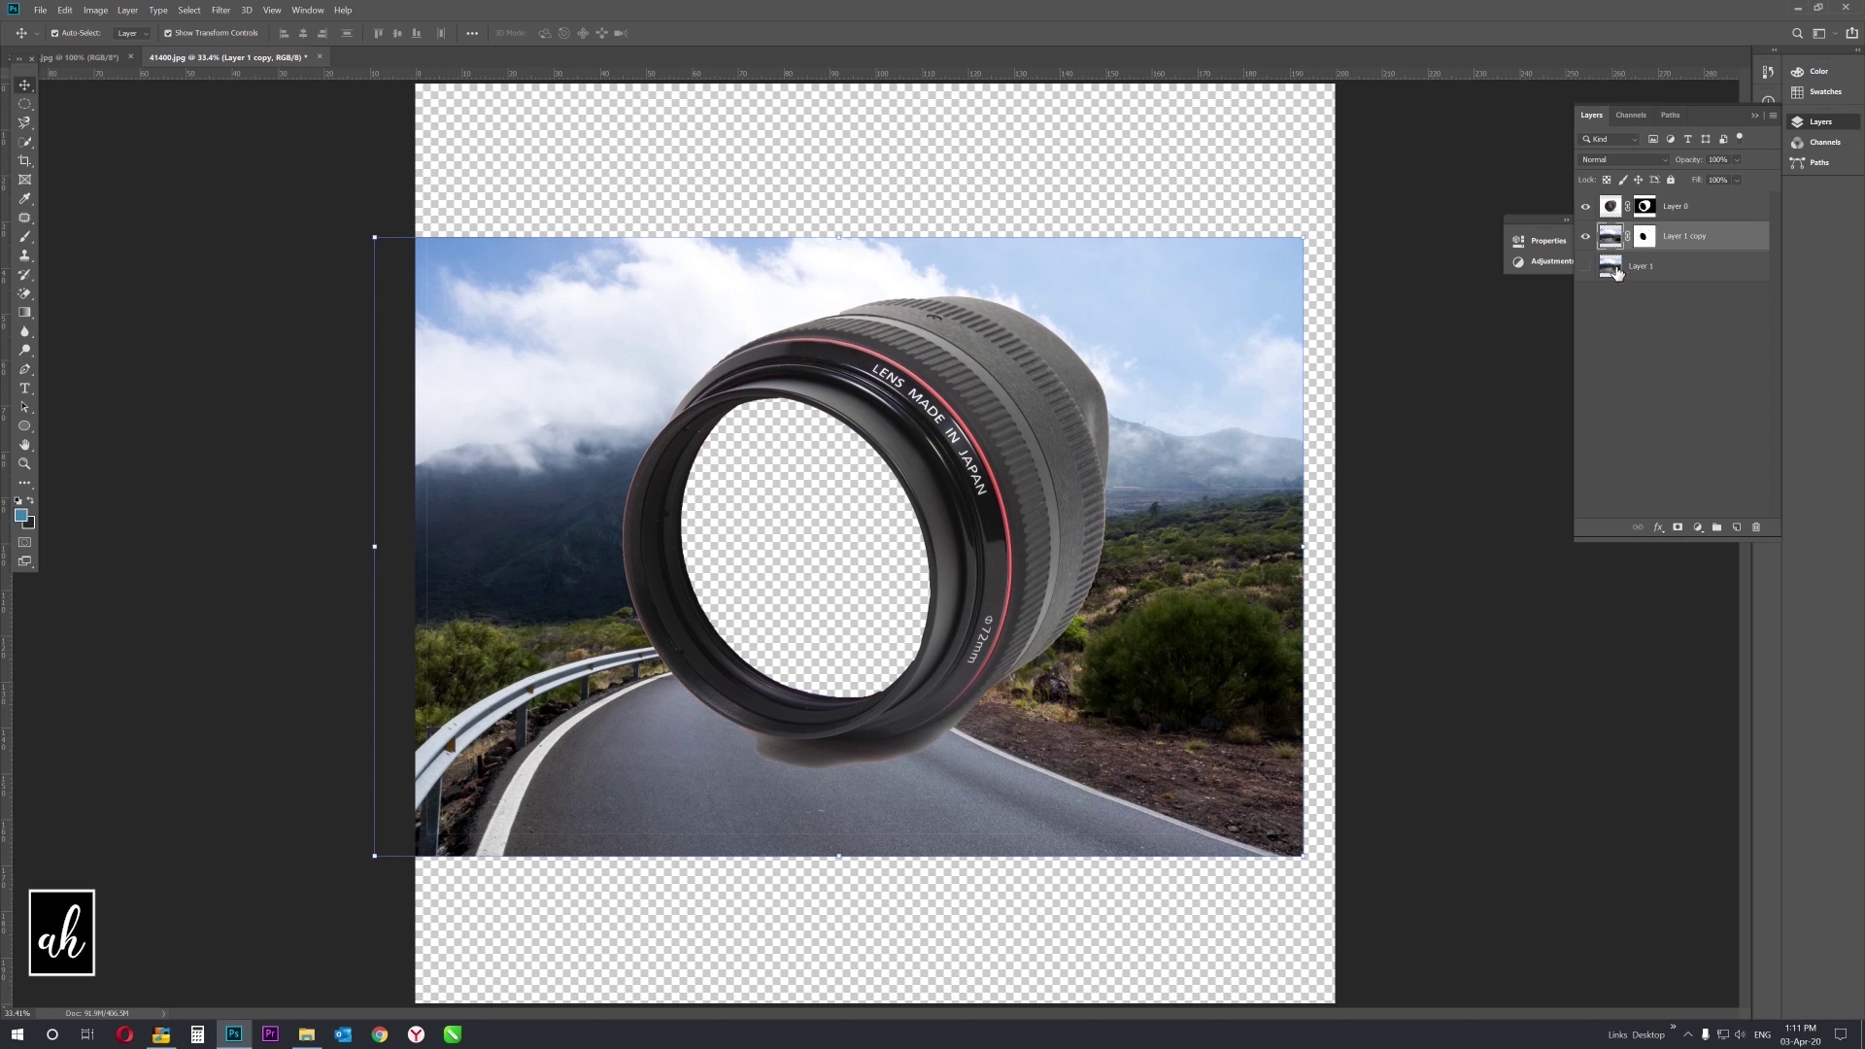
{"action": "left_click", "coordinate": [1586, 267]}
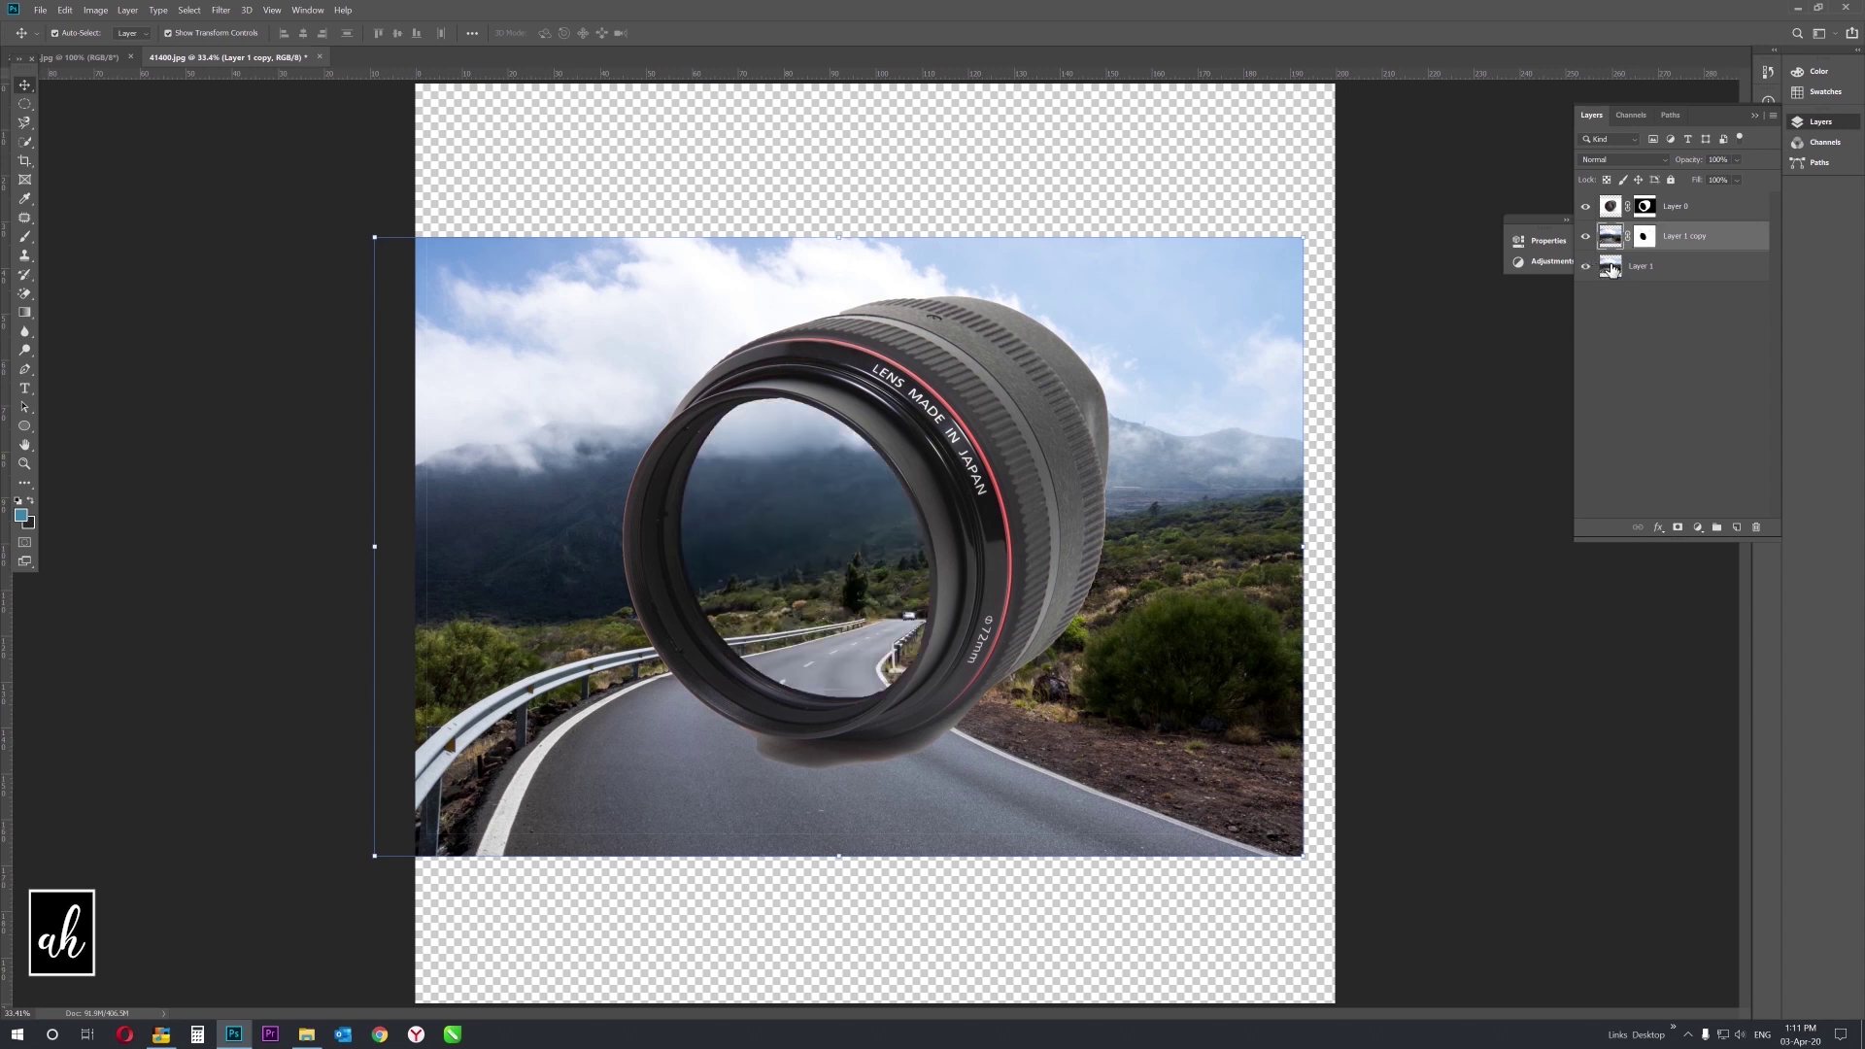
{"action": "left_click", "coordinate": [1643, 208], "text": "ctrl"}
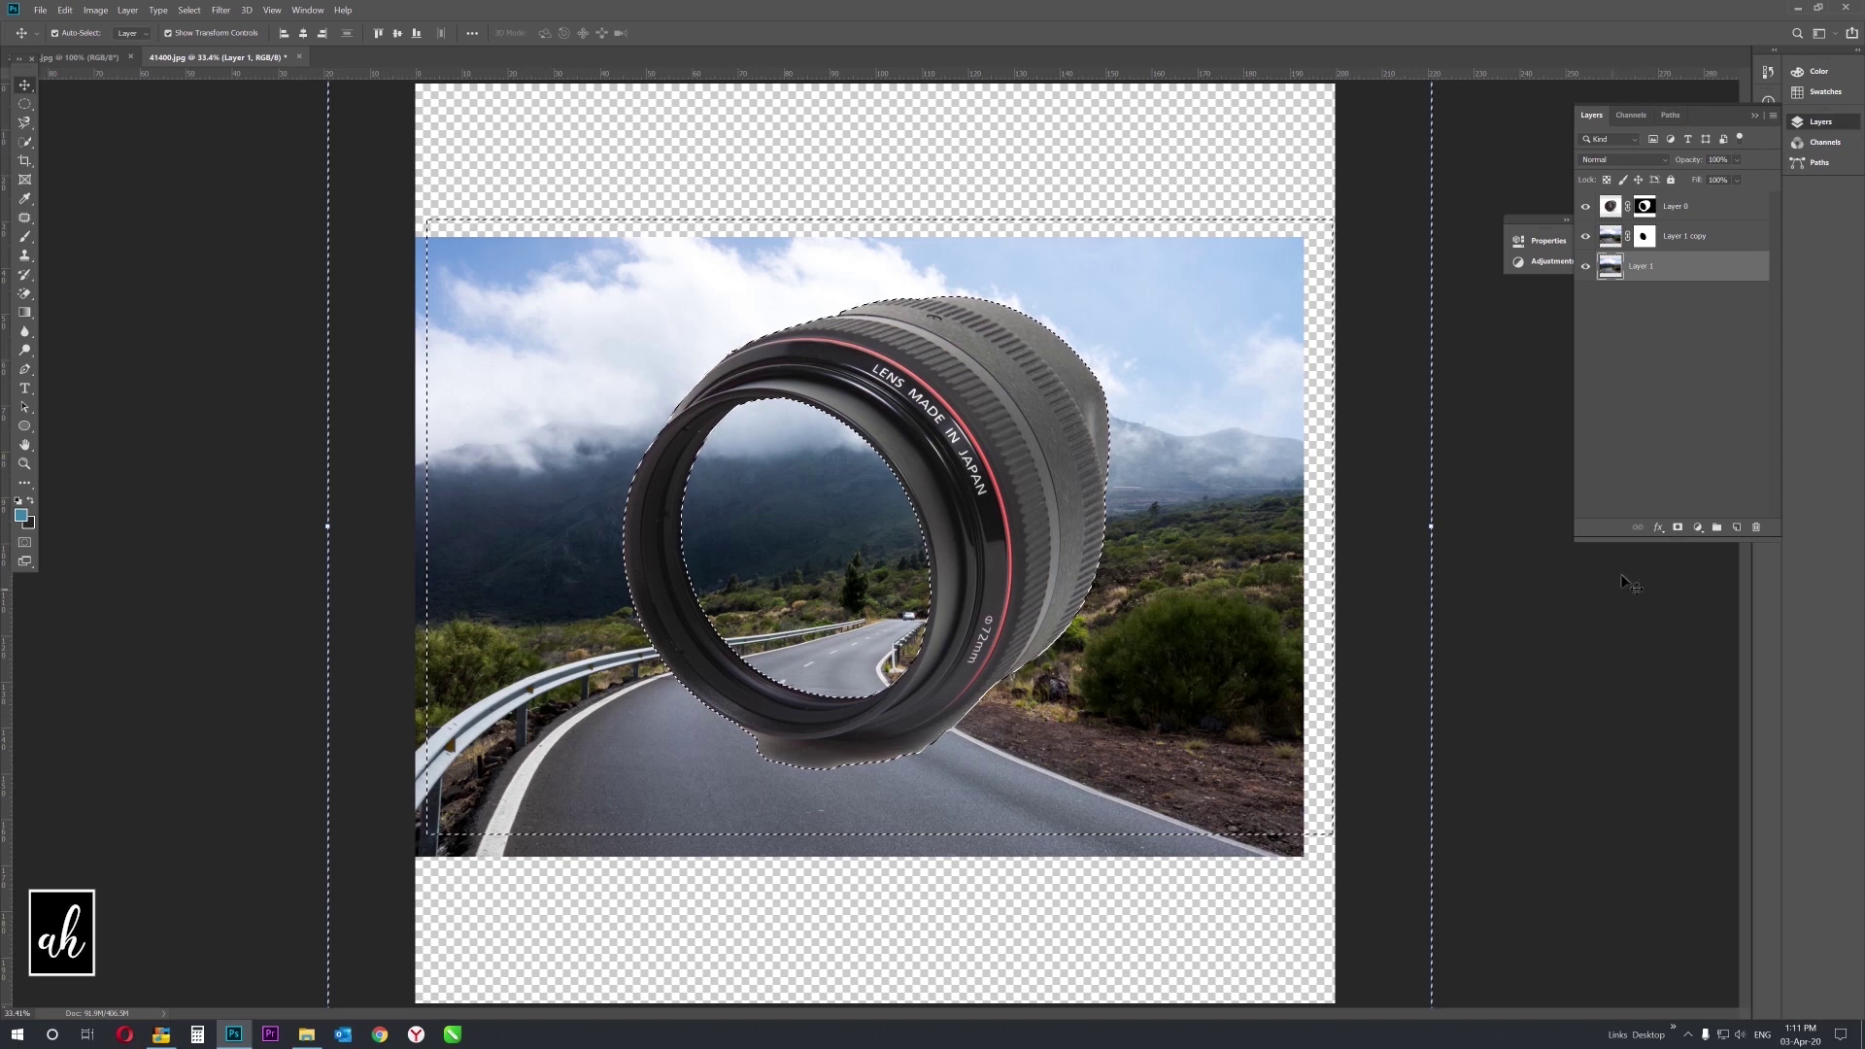
{"action": "left_click", "coordinate": [1678, 529]}
{"action": "key", "text": "ctrl+z"}
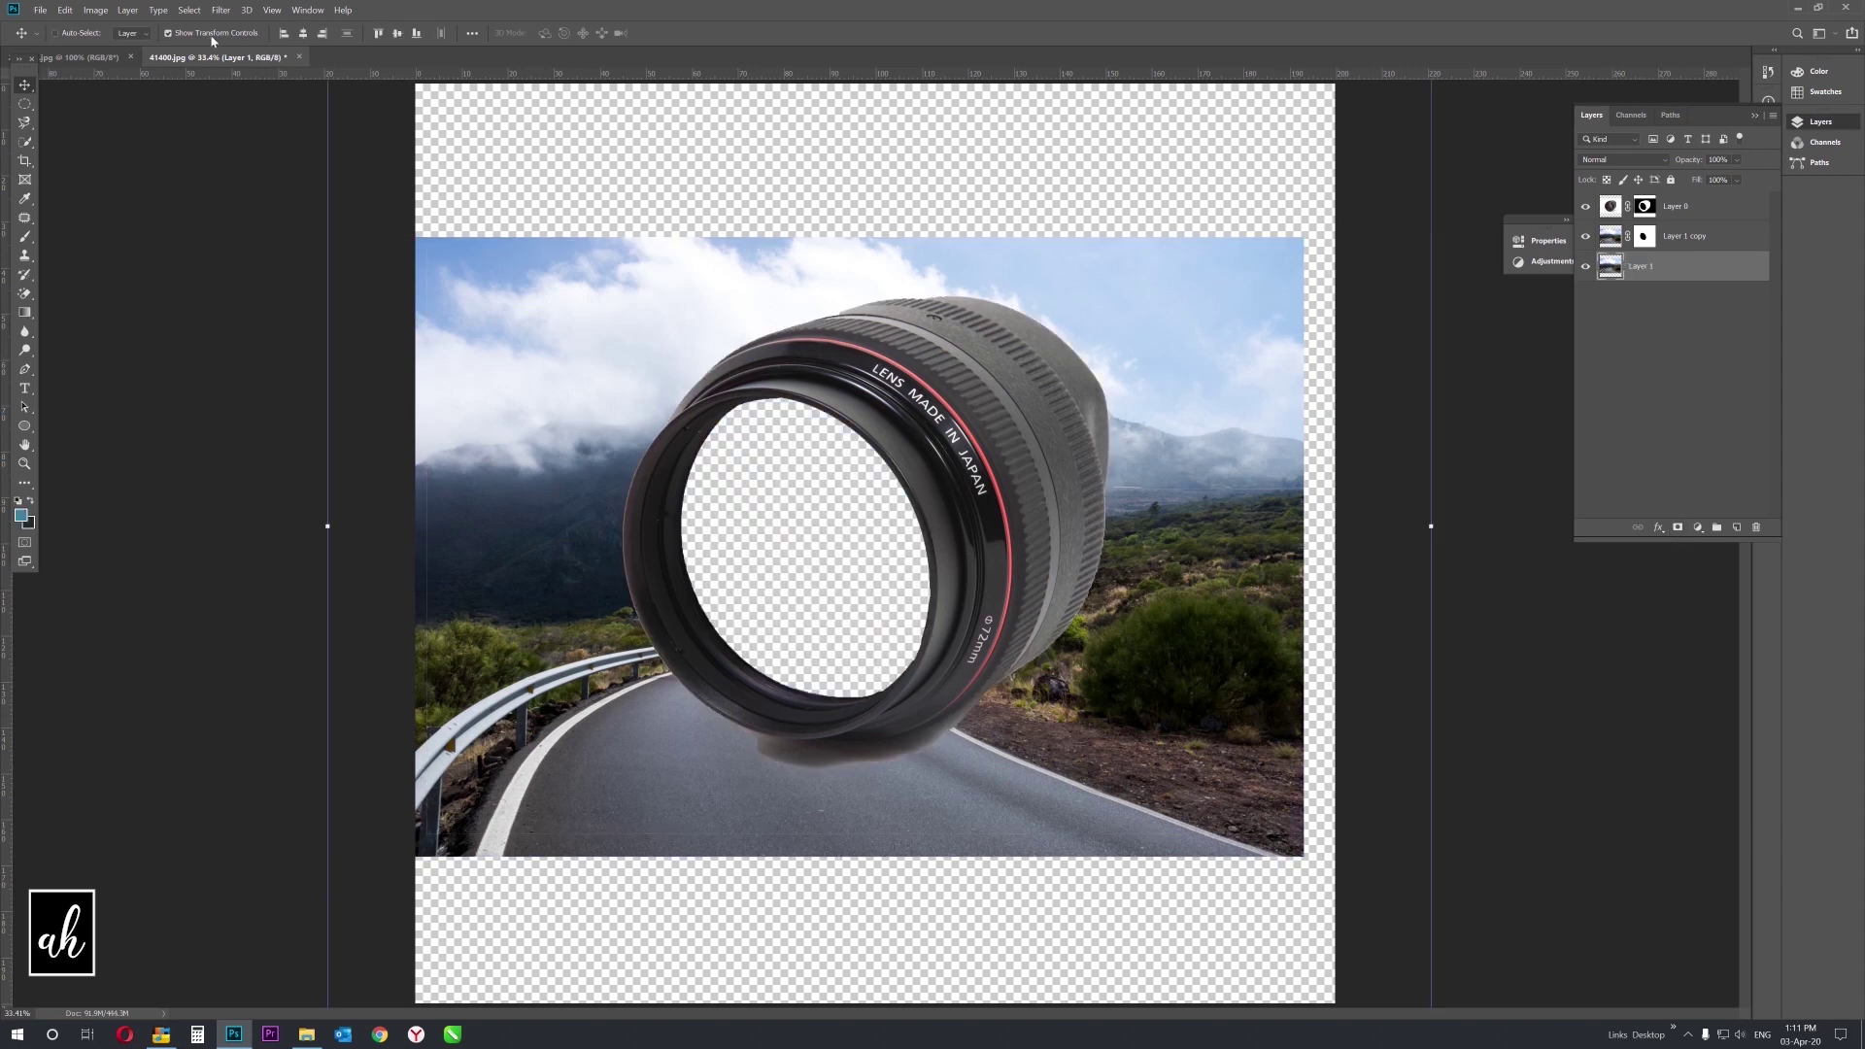
Adjust the selection from the Select menu and mask Layer 1 with it.
{"action": "left_click", "coordinate": [221, 10]}
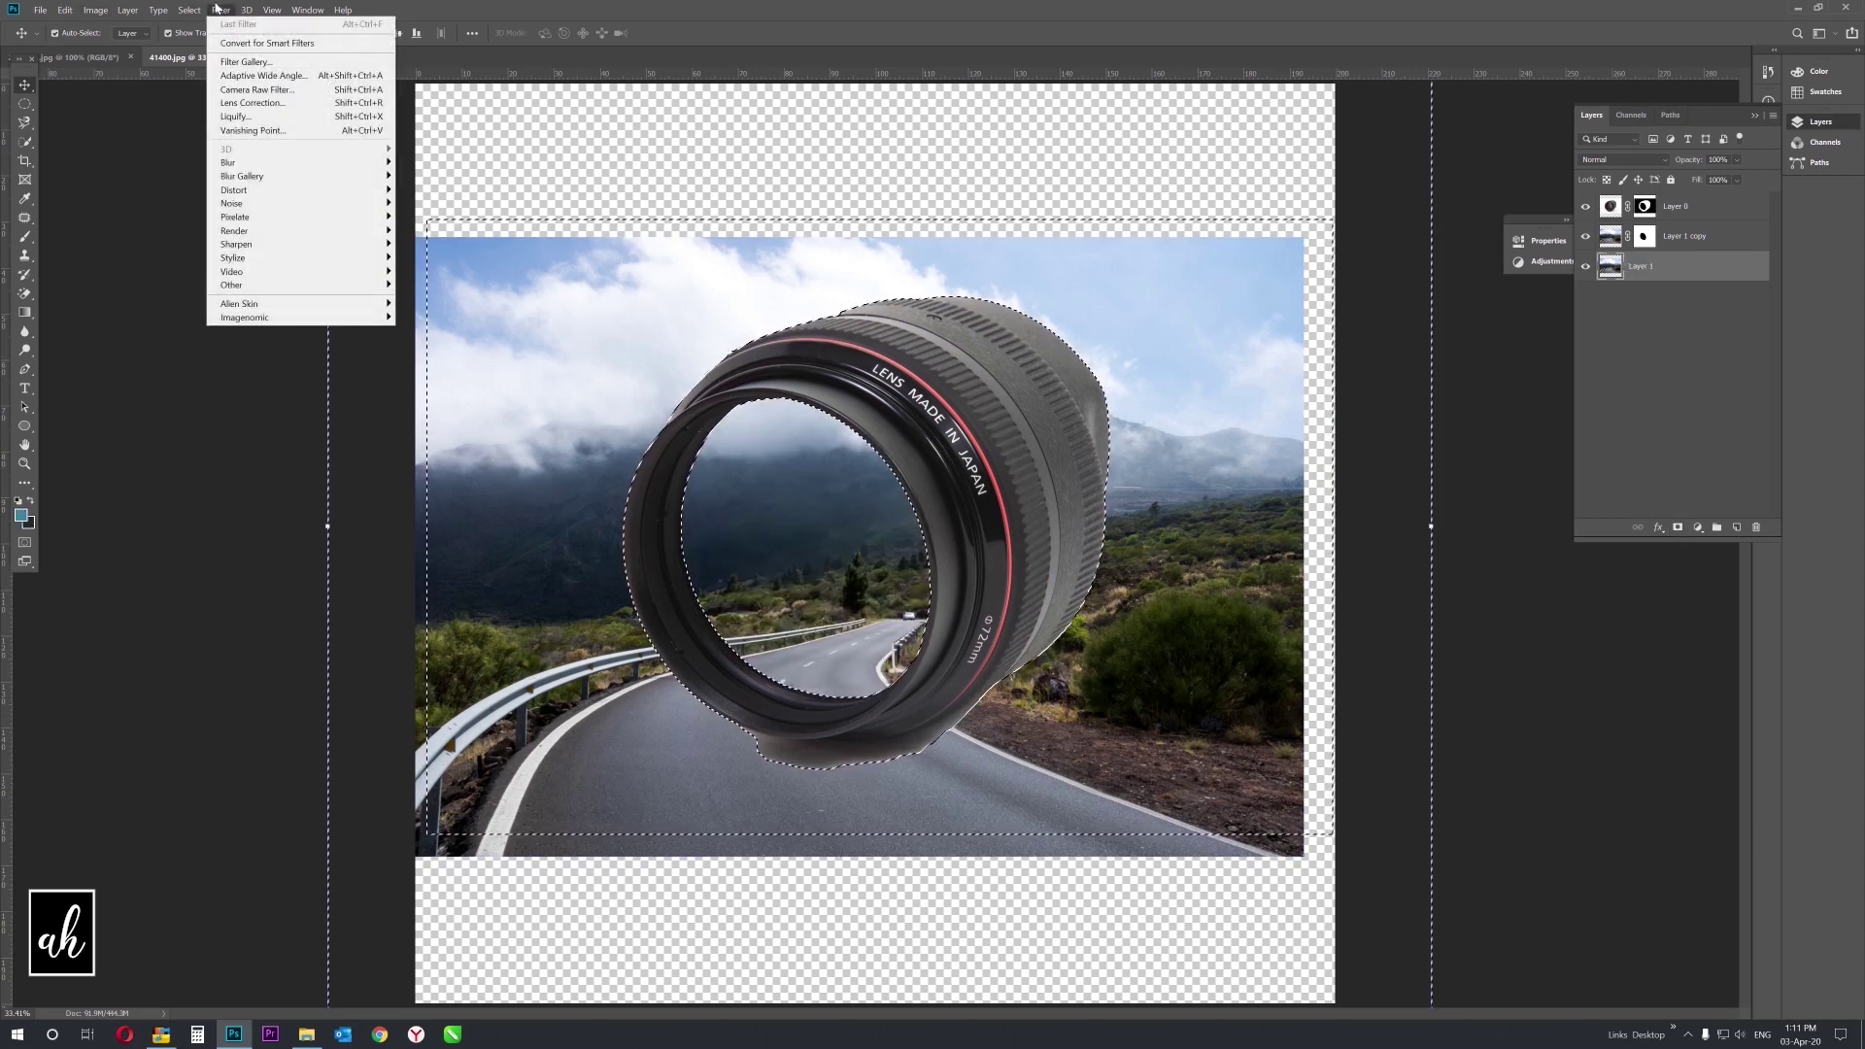
{"action": "left_click", "coordinate": [234, 65]}
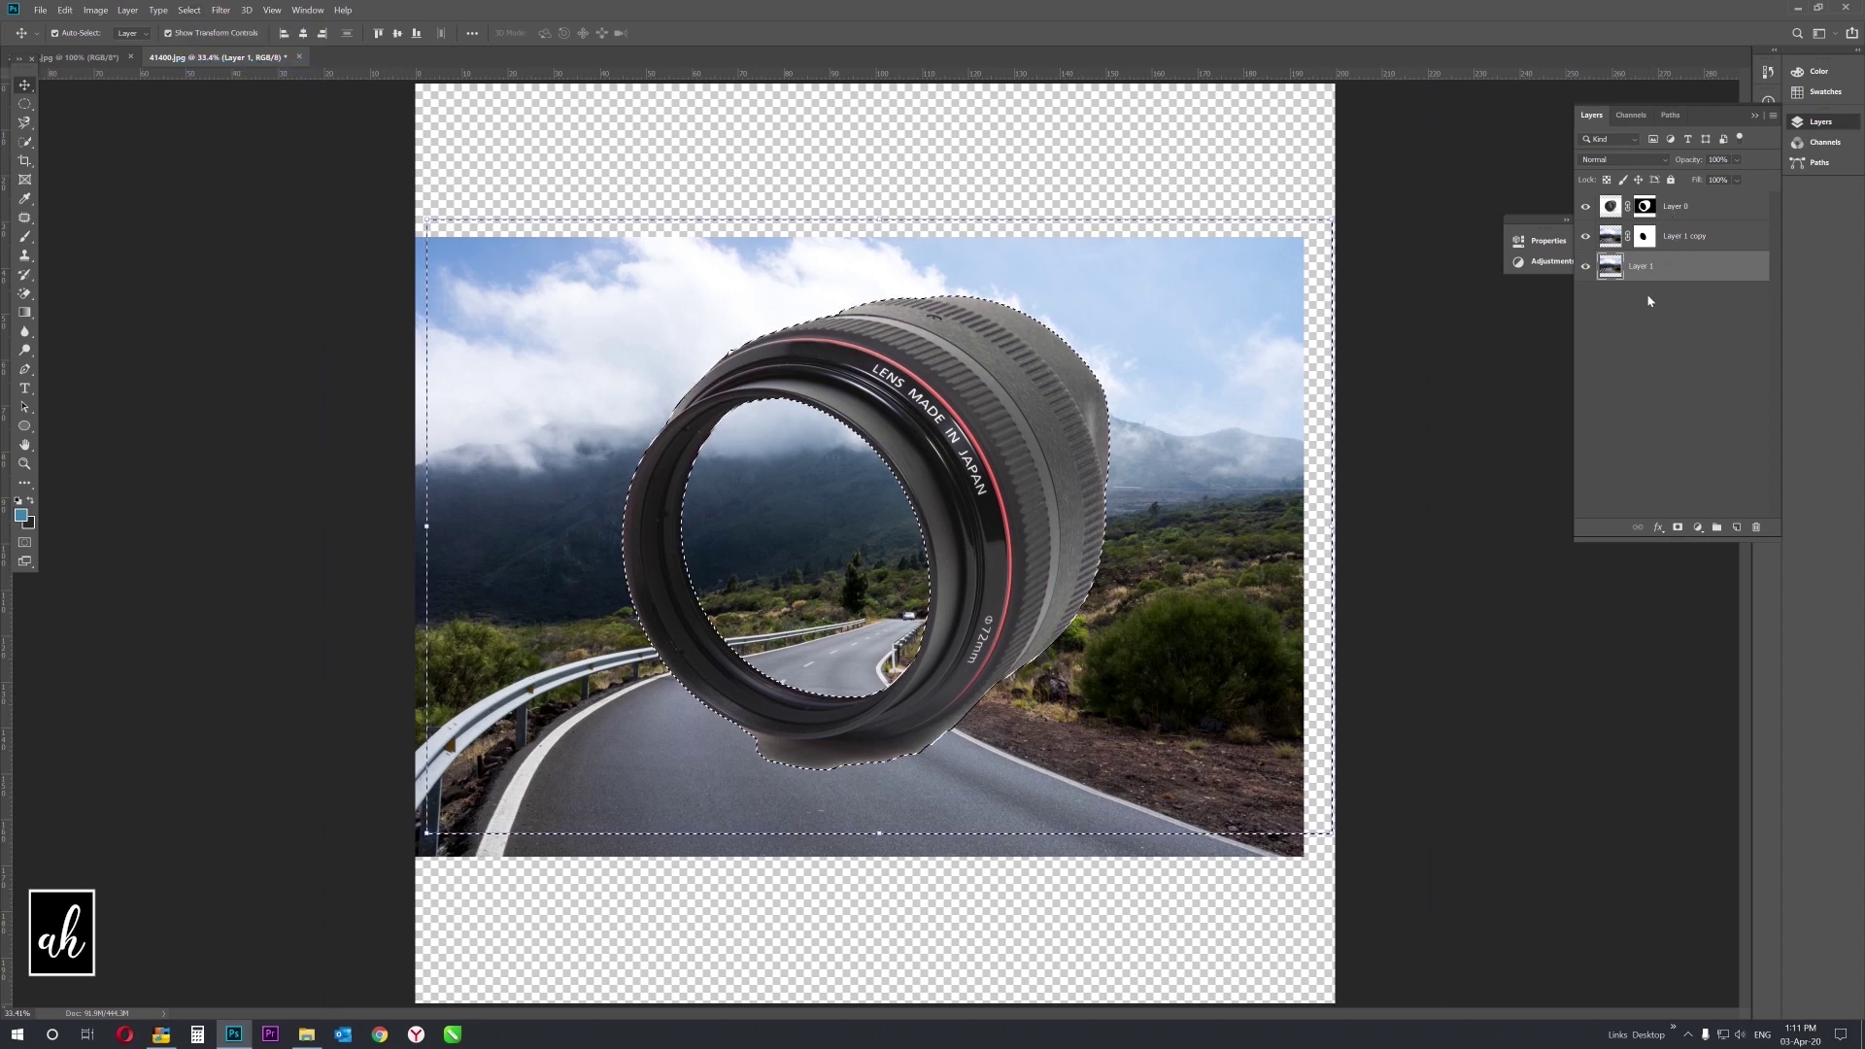
{"action": "left_click", "coordinate": [1679, 529]}
Zoom in to 100% on the lower lens area.
{"action": "key", "text": "z"}
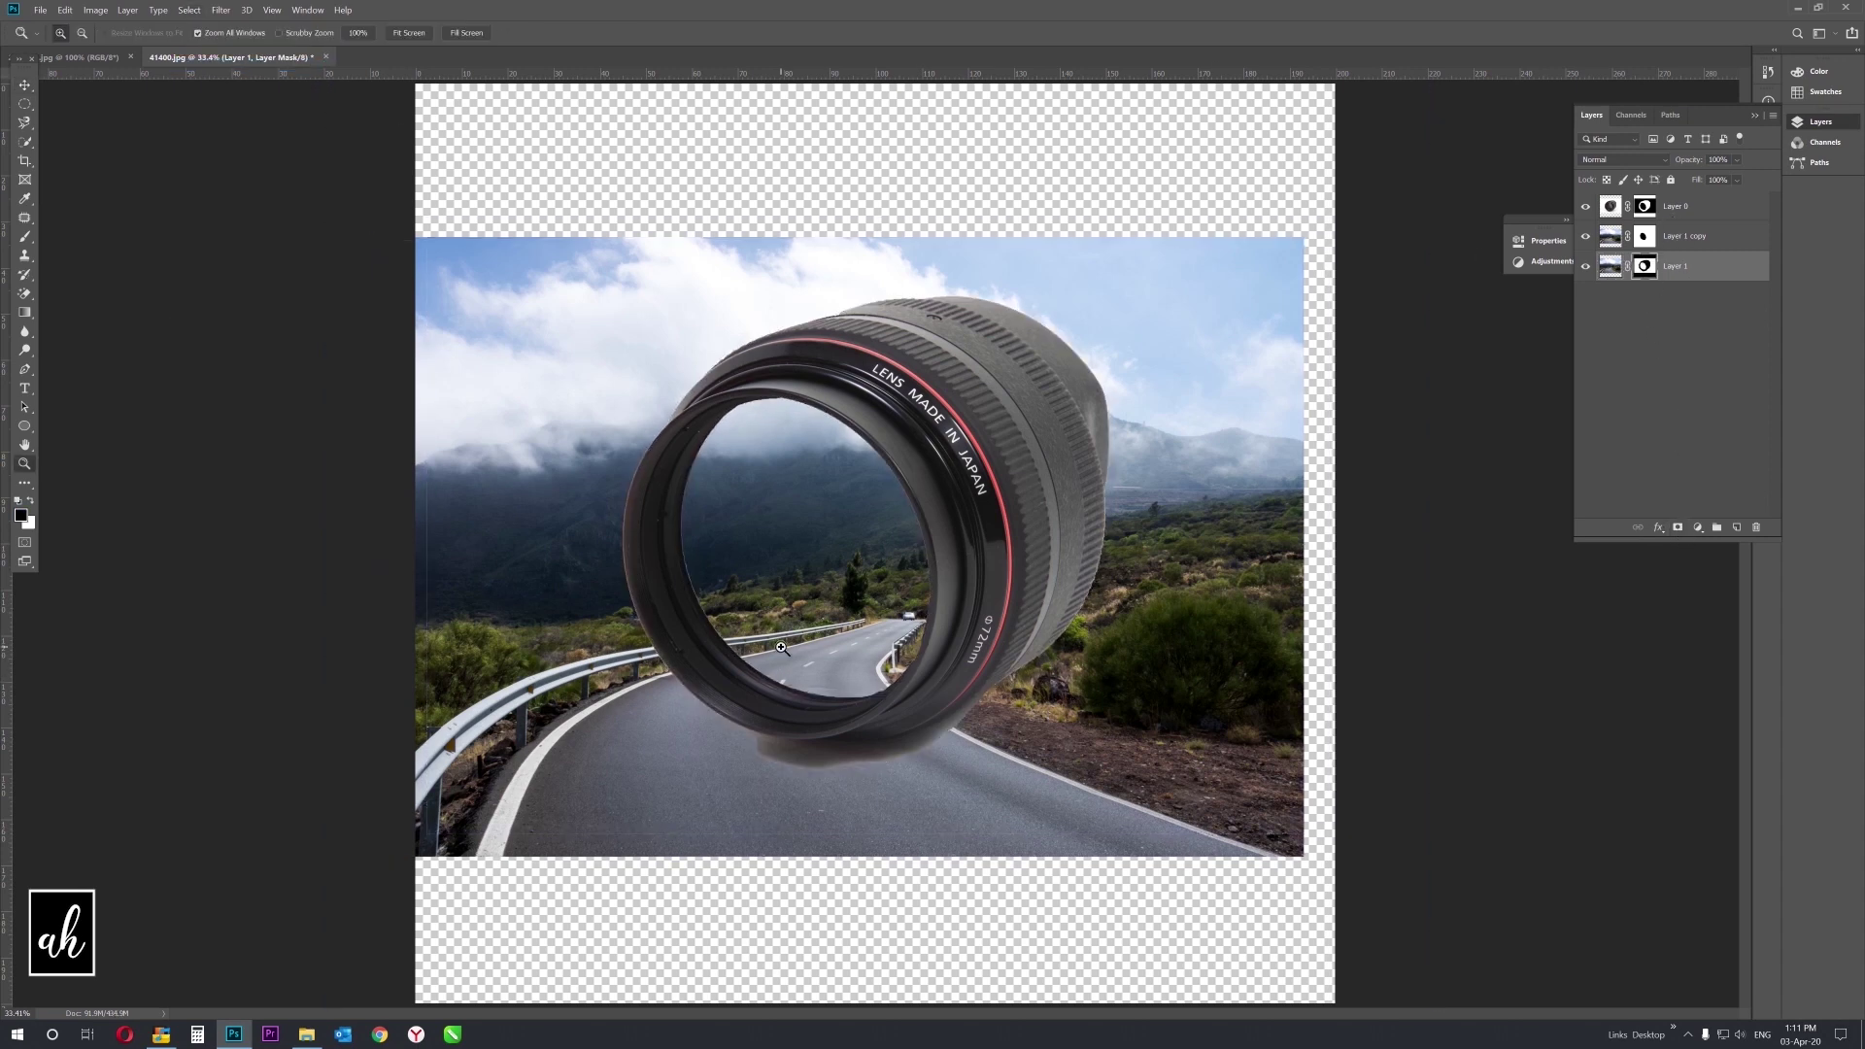
{"action": "right_click", "coordinate": [781, 648]}
{"action": "left_click", "coordinate": [789, 675]}
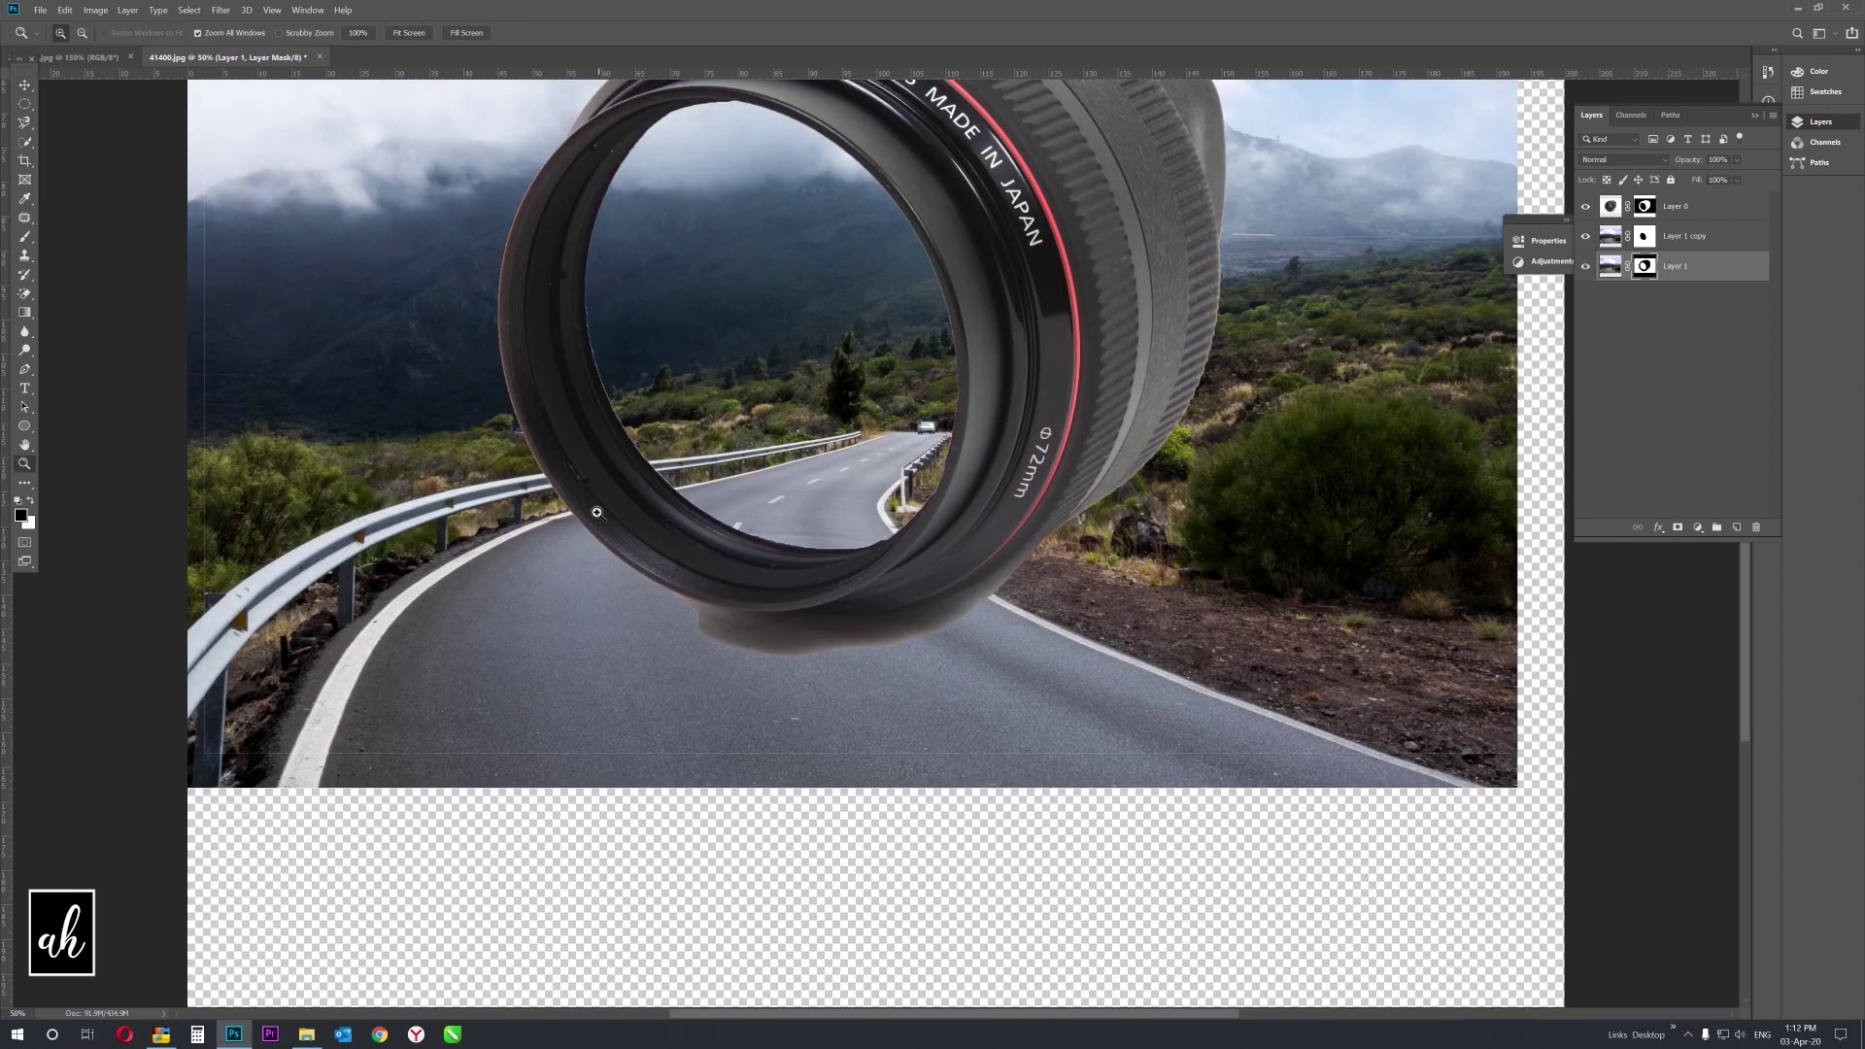
{"action": "left_click", "coordinate": [596, 512]}
Compare the road layers, then paint out part of the lens's lower-left rim on Layer 0's mask.
{"action": "left_click", "coordinate": [1587, 238]}
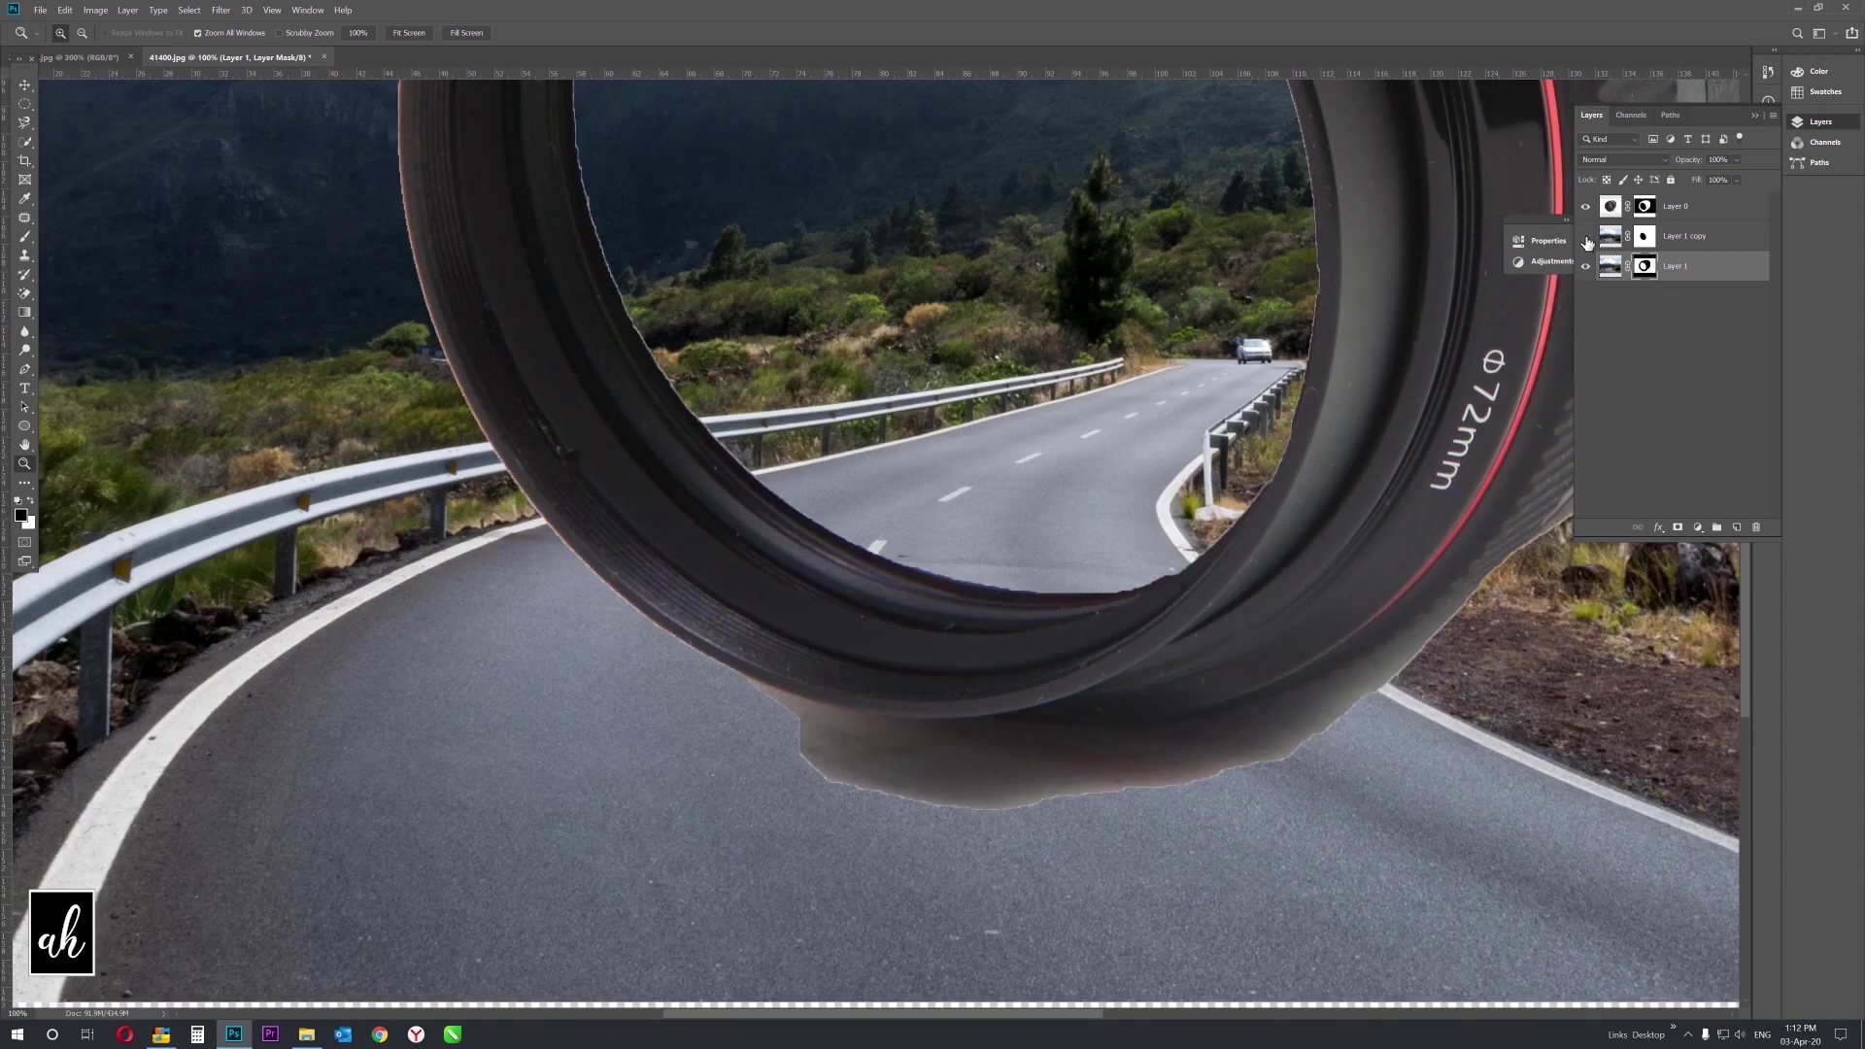
{"action": "left_click", "coordinate": [1587, 266]}
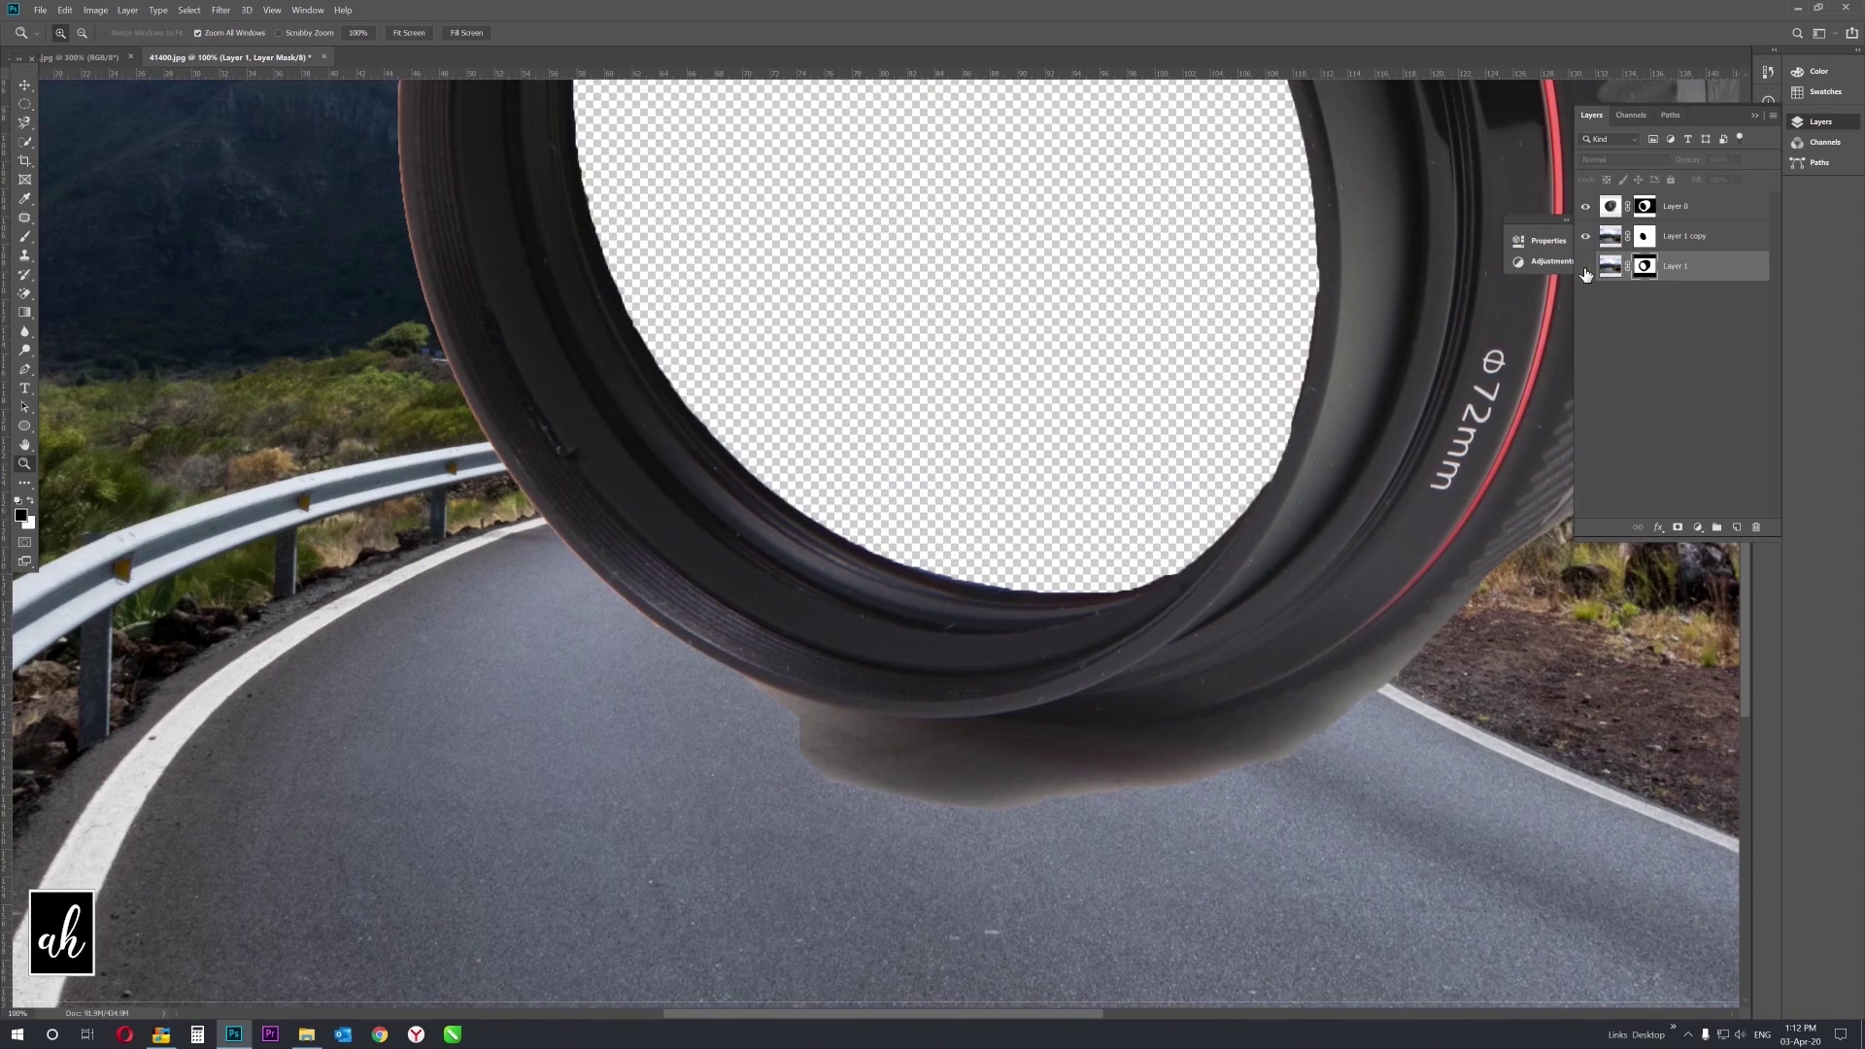
{"action": "left_click", "coordinate": [1586, 268]}
{"action": "left_click", "coordinate": [1645, 240]}
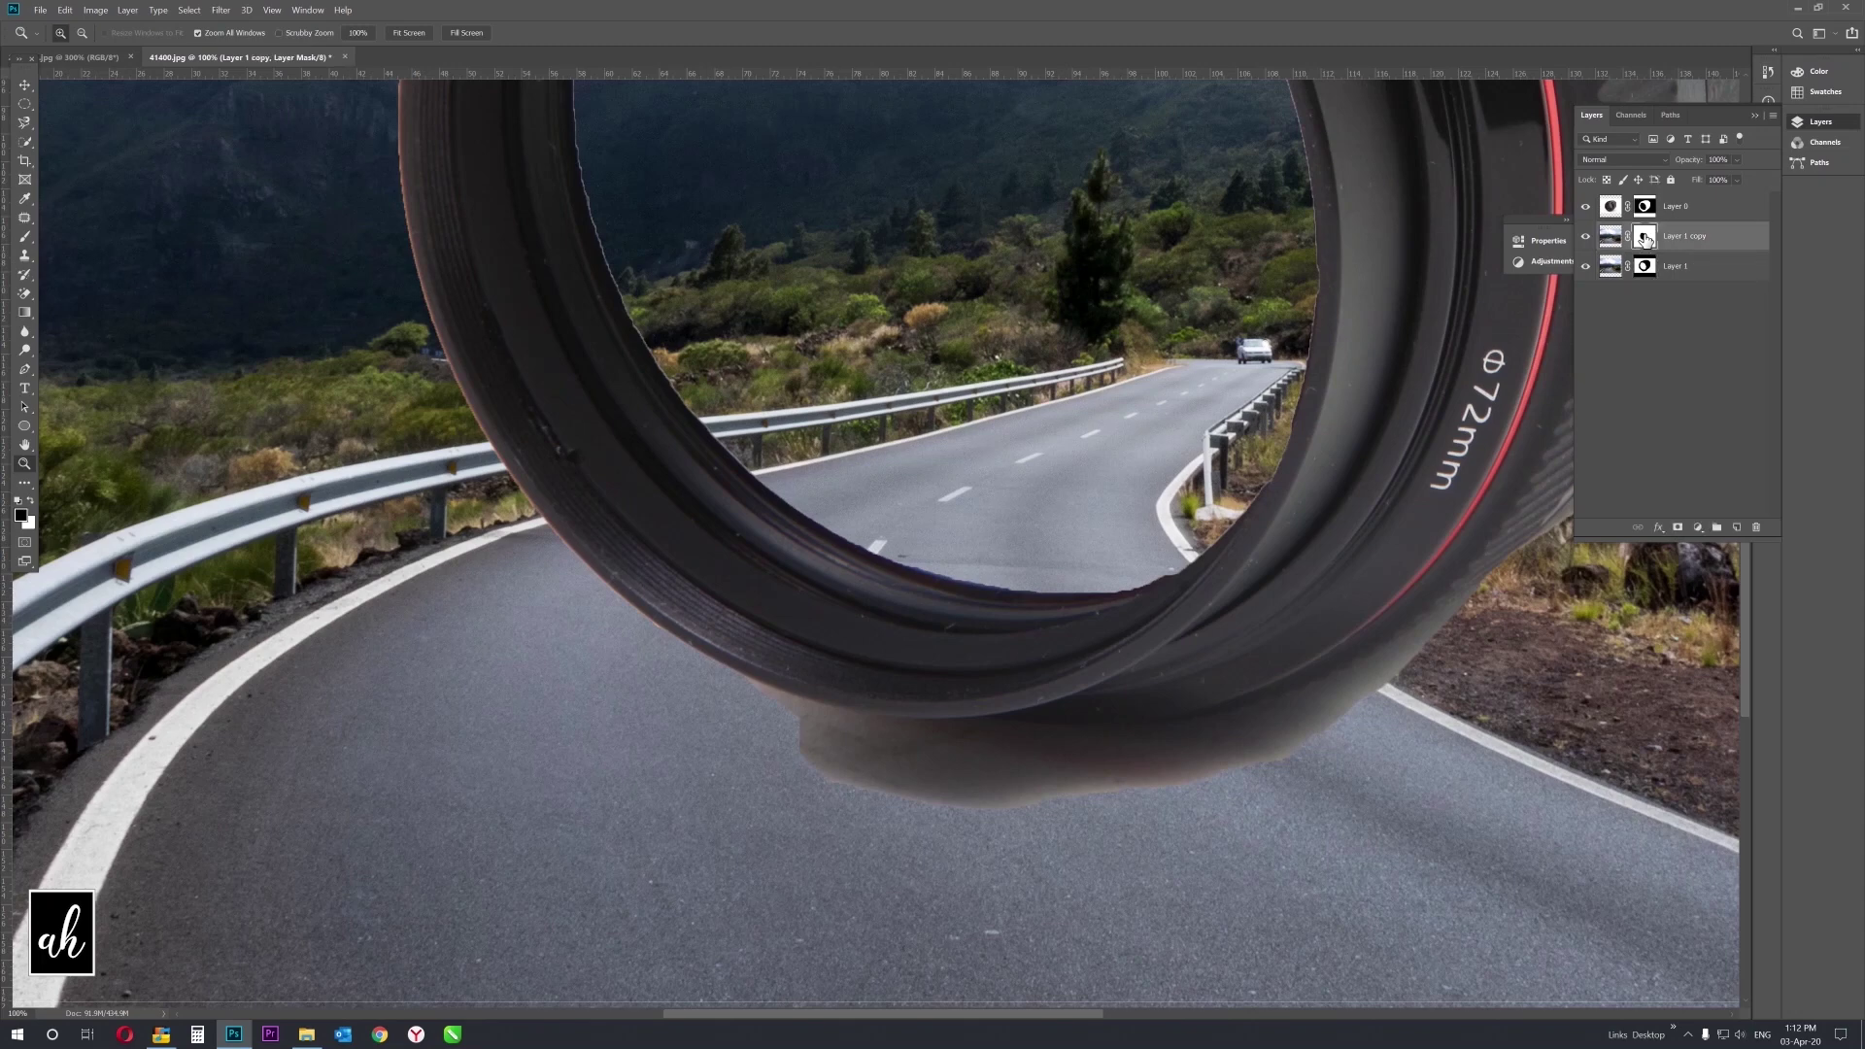
{"action": "left_click", "coordinate": [1645, 208]}
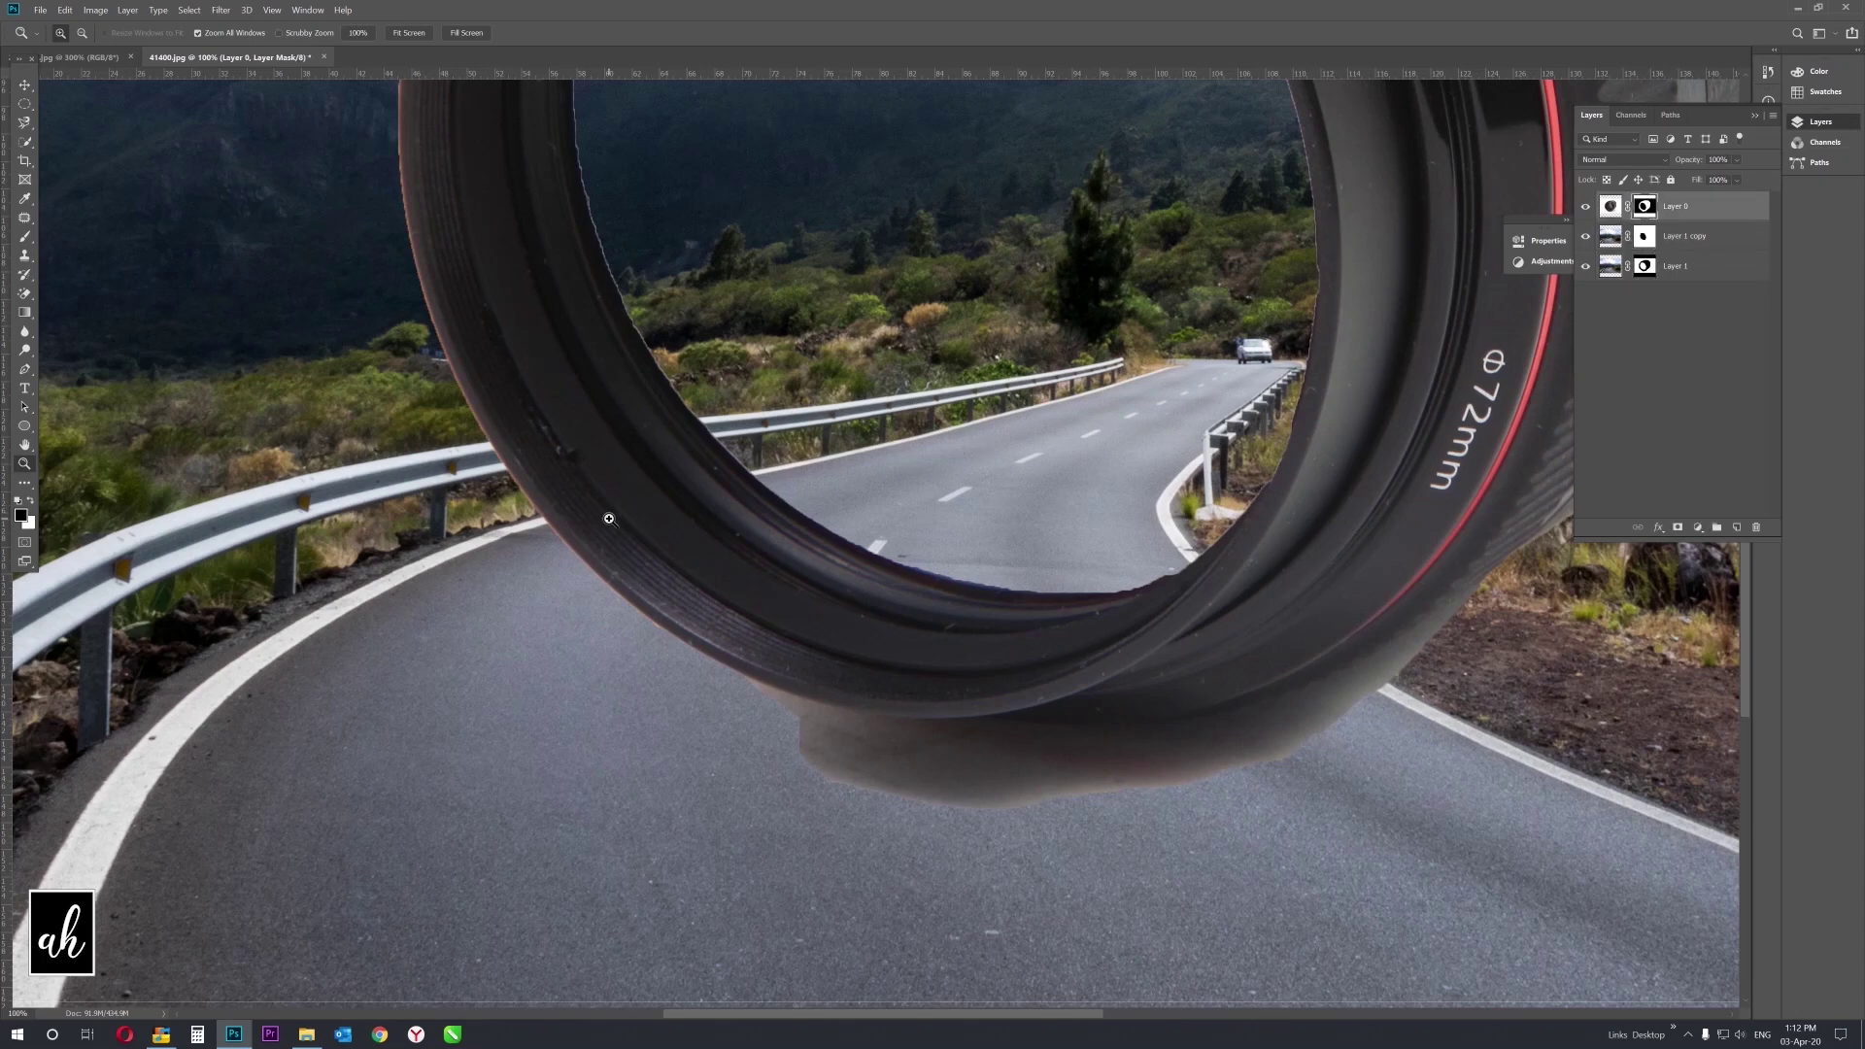
{"action": "key", "text": "b"}
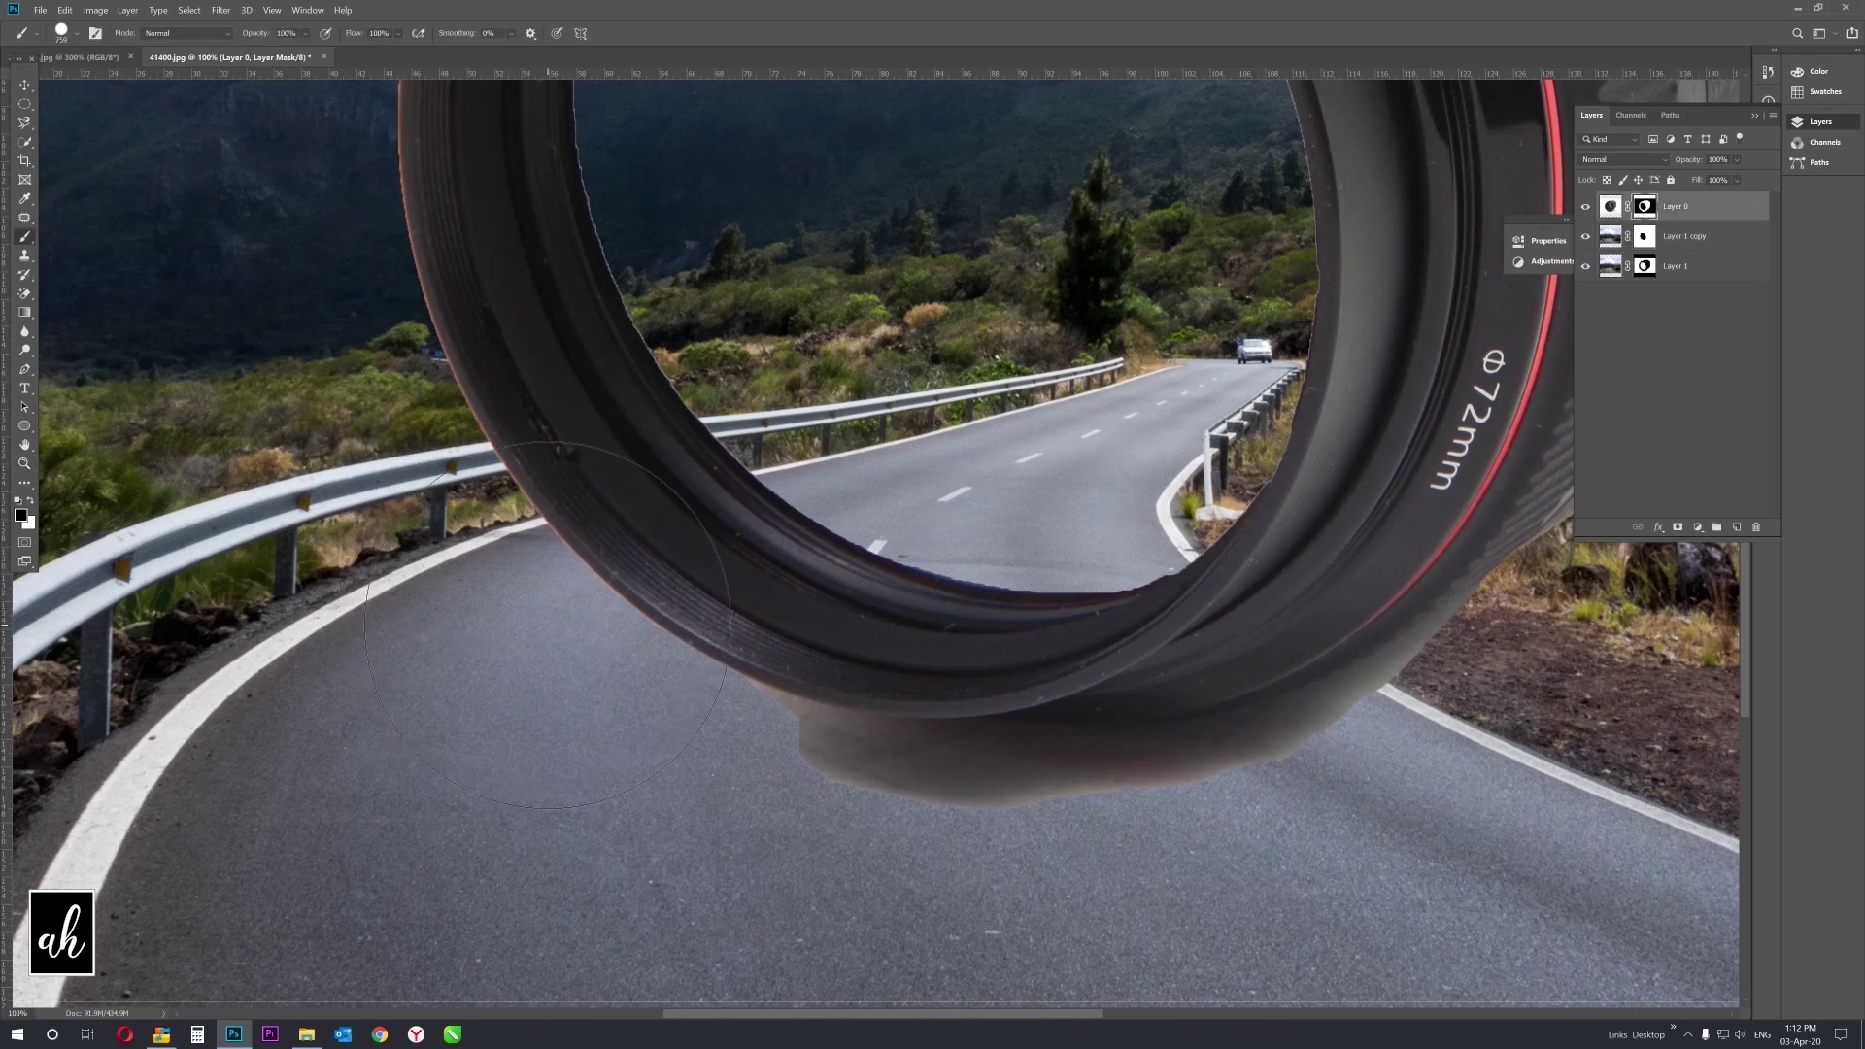
{"action": "mouse_move", "coordinate": [611, 674]}
{"action": "left_mouse_down"}
{"action": "mouse_move", "coordinate": [765, 657]}
{"action": "mouse_move", "coordinate": [843, 623]}
{"action": "left_mouse_up"}
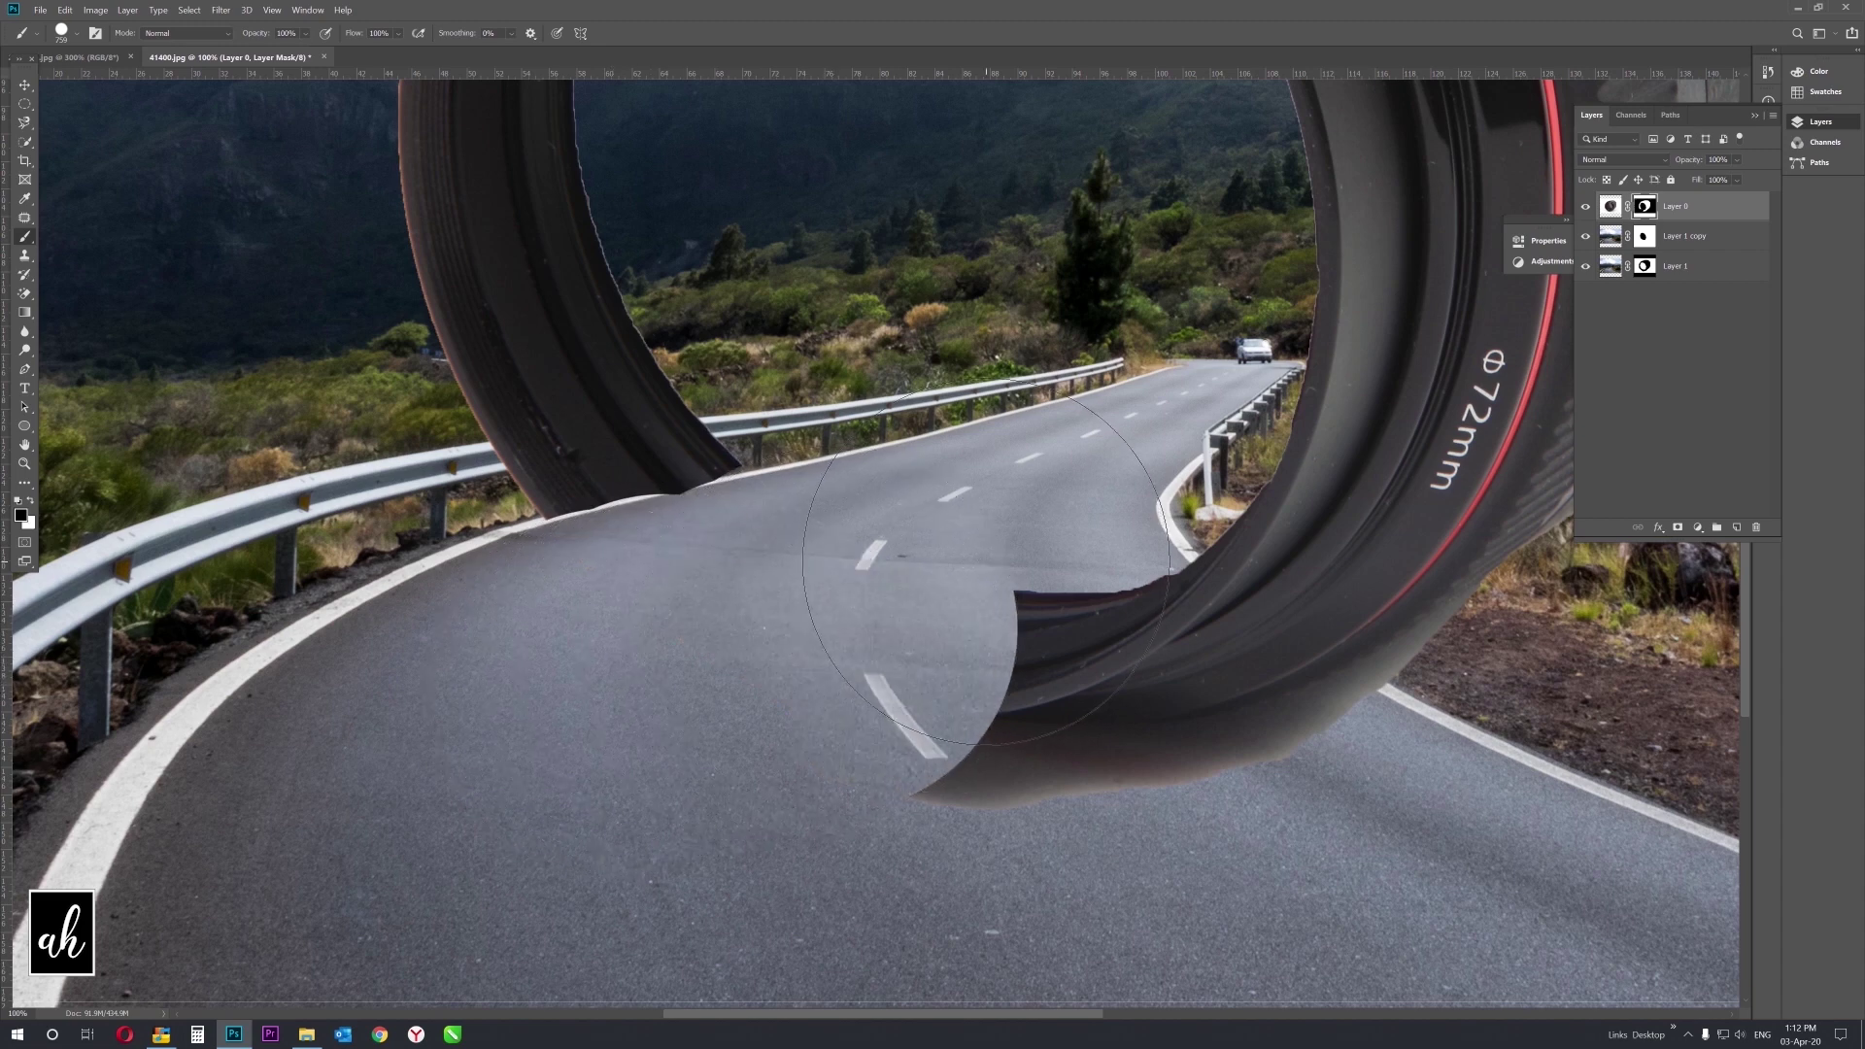
{"action": "left_click_drag", "start_coordinate": [991, 573], "coordinate": [849, 566]}
Lower Layer 0's opacity to 61% to reveal the road's white edge line.
{"action": "left_click_drag", "start_coordinate": [1668, 168], "coordinate": [1667, 168]}
{"action": "scroll", "coordinate": [1356, 687], "scroll_direction": "up", "scroll_amount": 2}
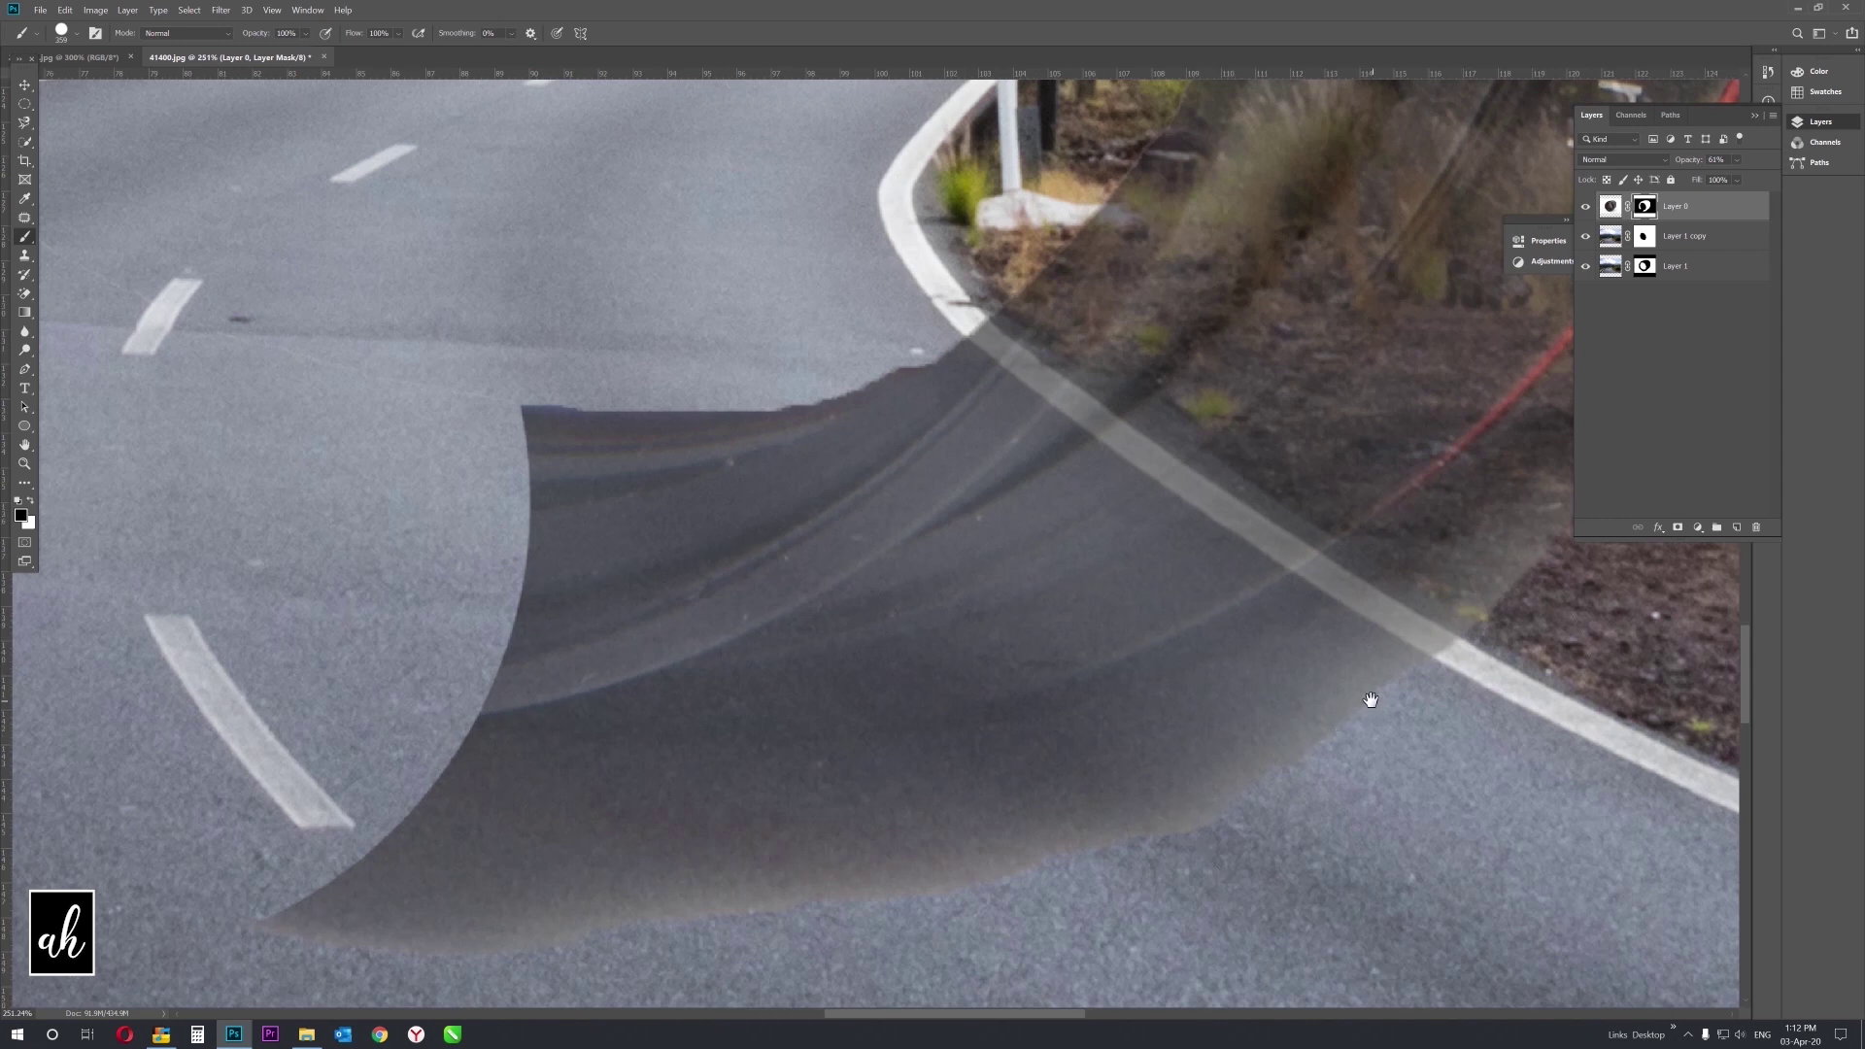
{"action": "scroll", "coordinate": [1345, 716], "scroll_direction": "up", "scroll_amount": 2}
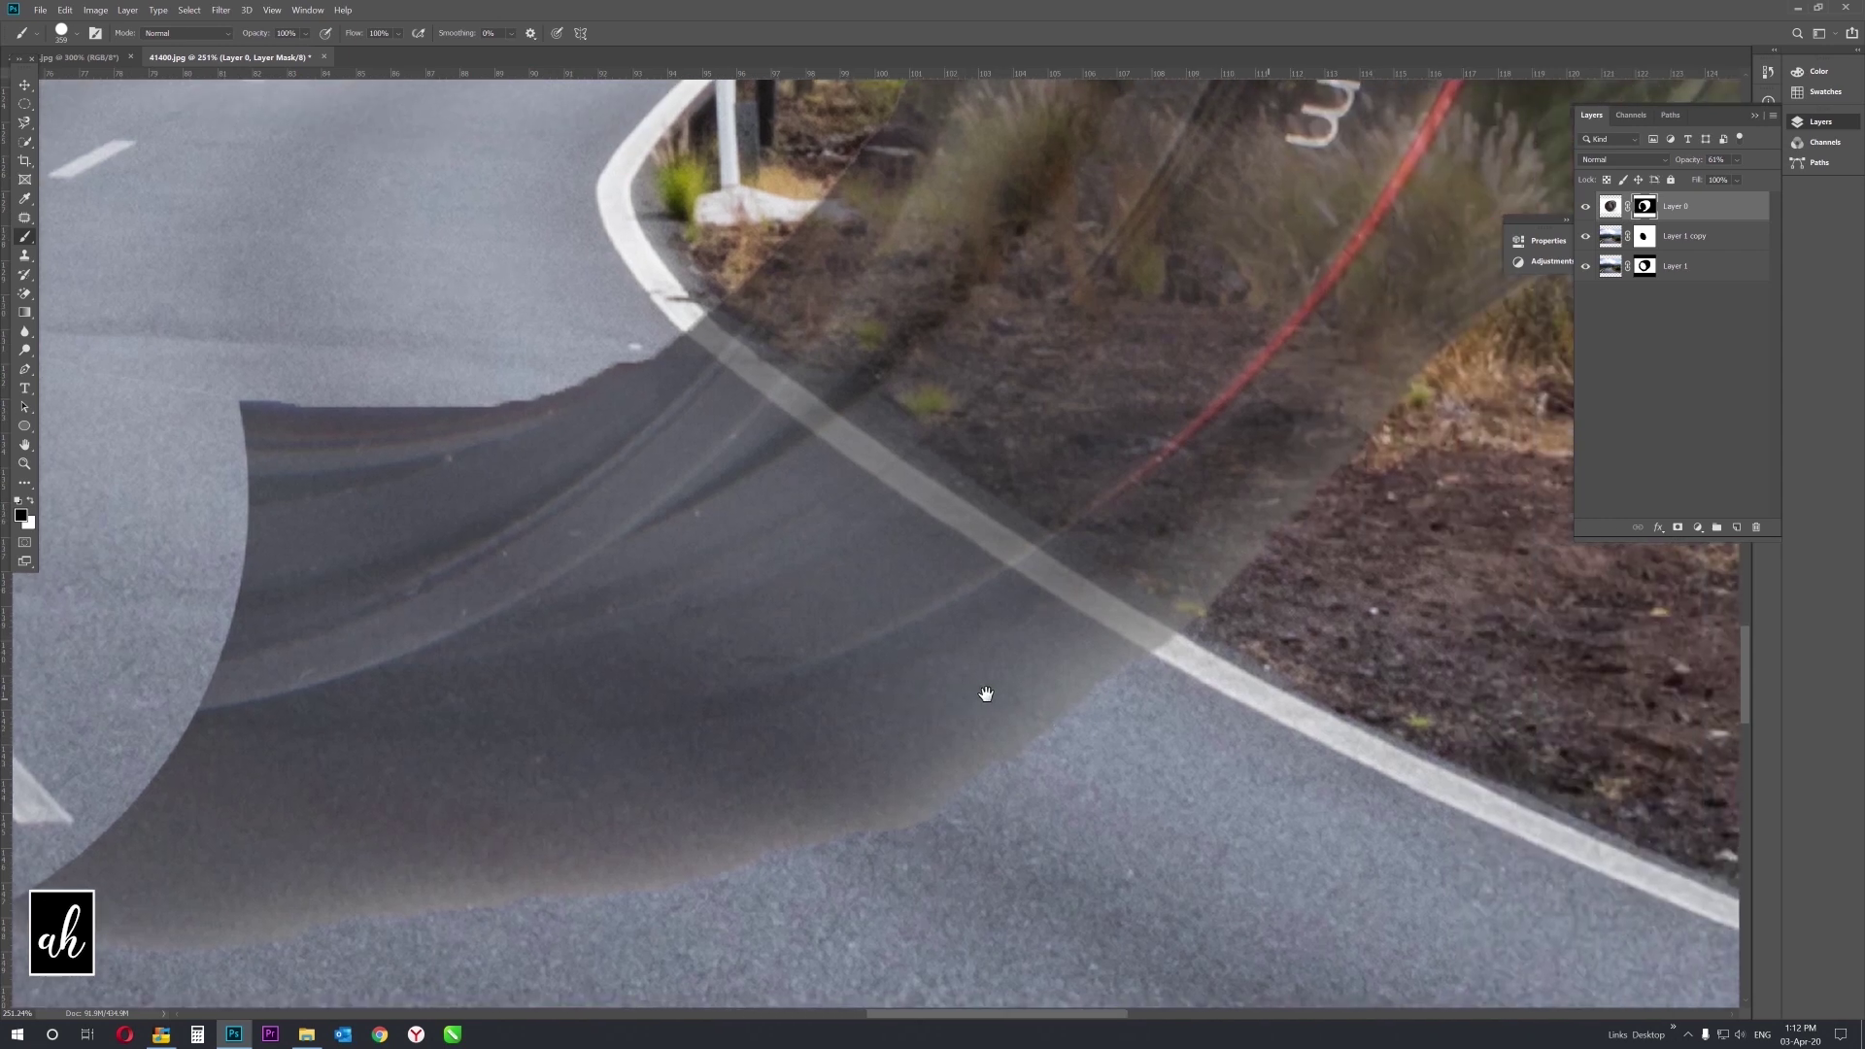
{"action": "left_click", "coordinate": [25, 129]}
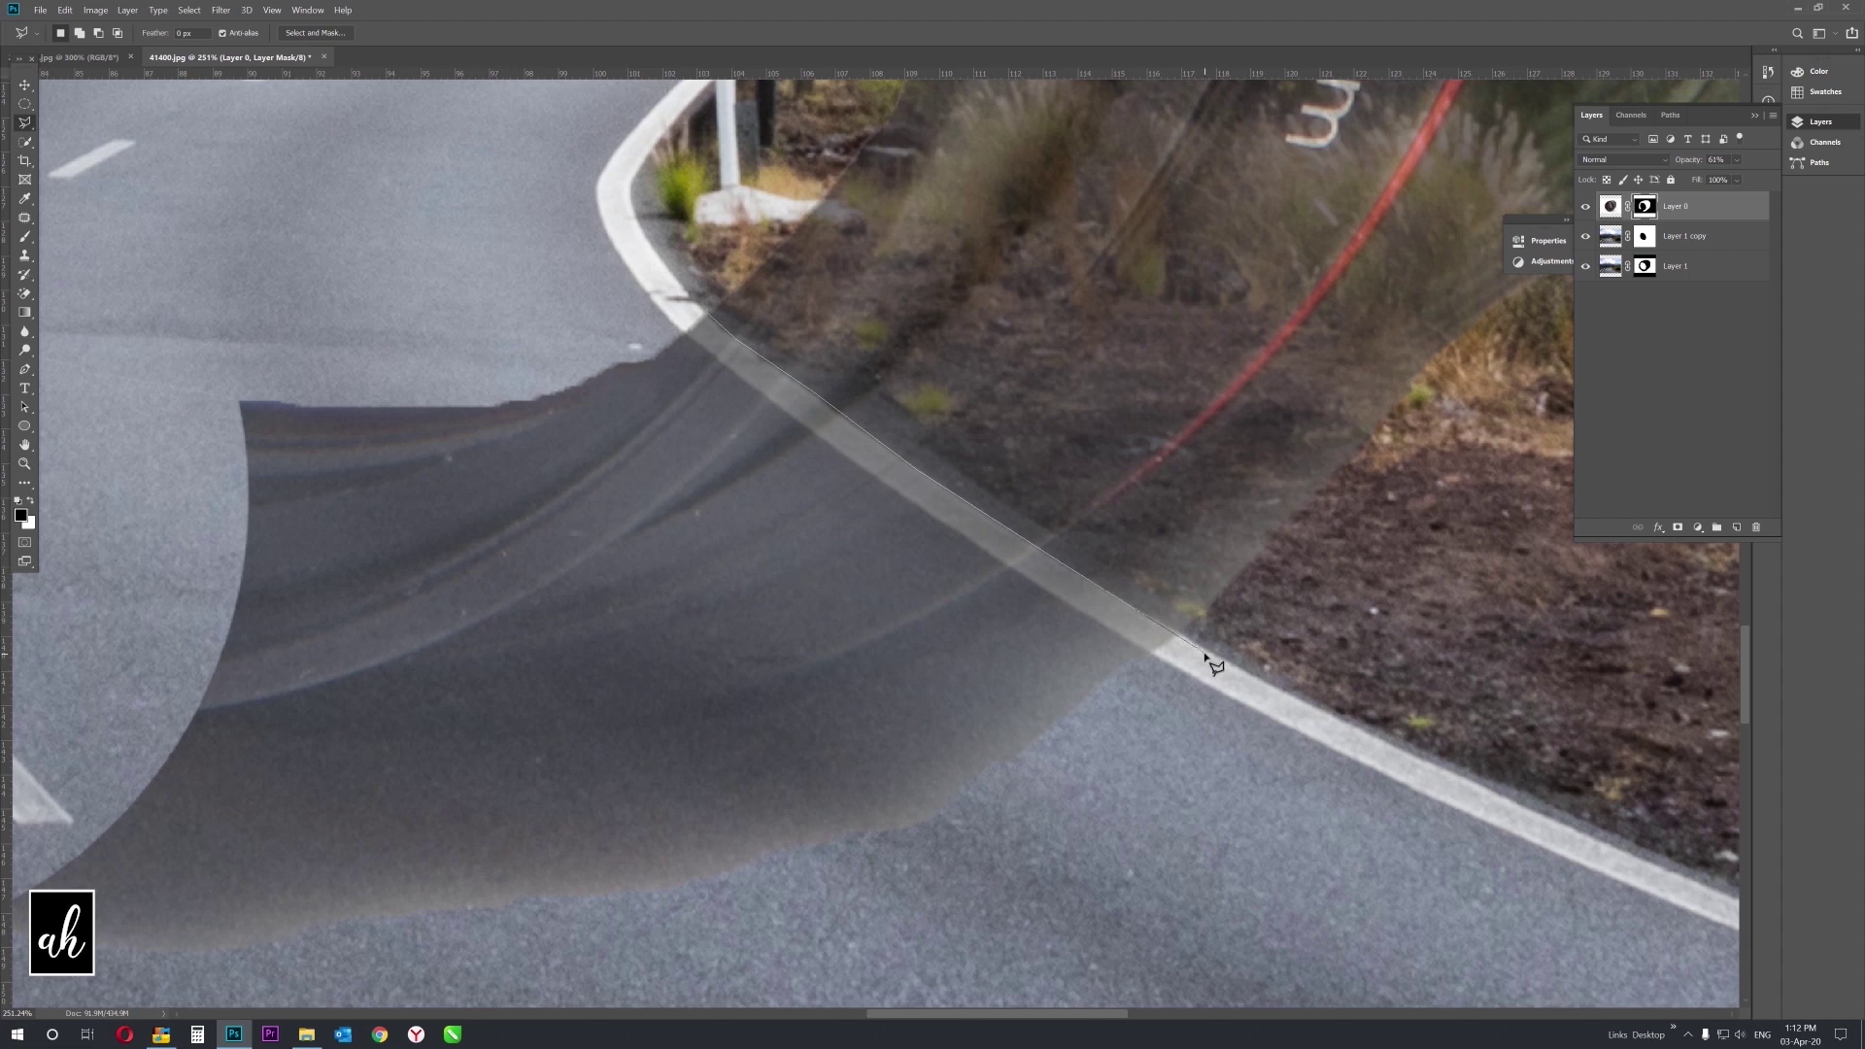
Close the lasso along the road edge and paint away the ghost road on Layer 0's mask.
{"action": "scroll", "coordinate": [117, 680], "scroll_direction": "up", "scroll_amount": 5}
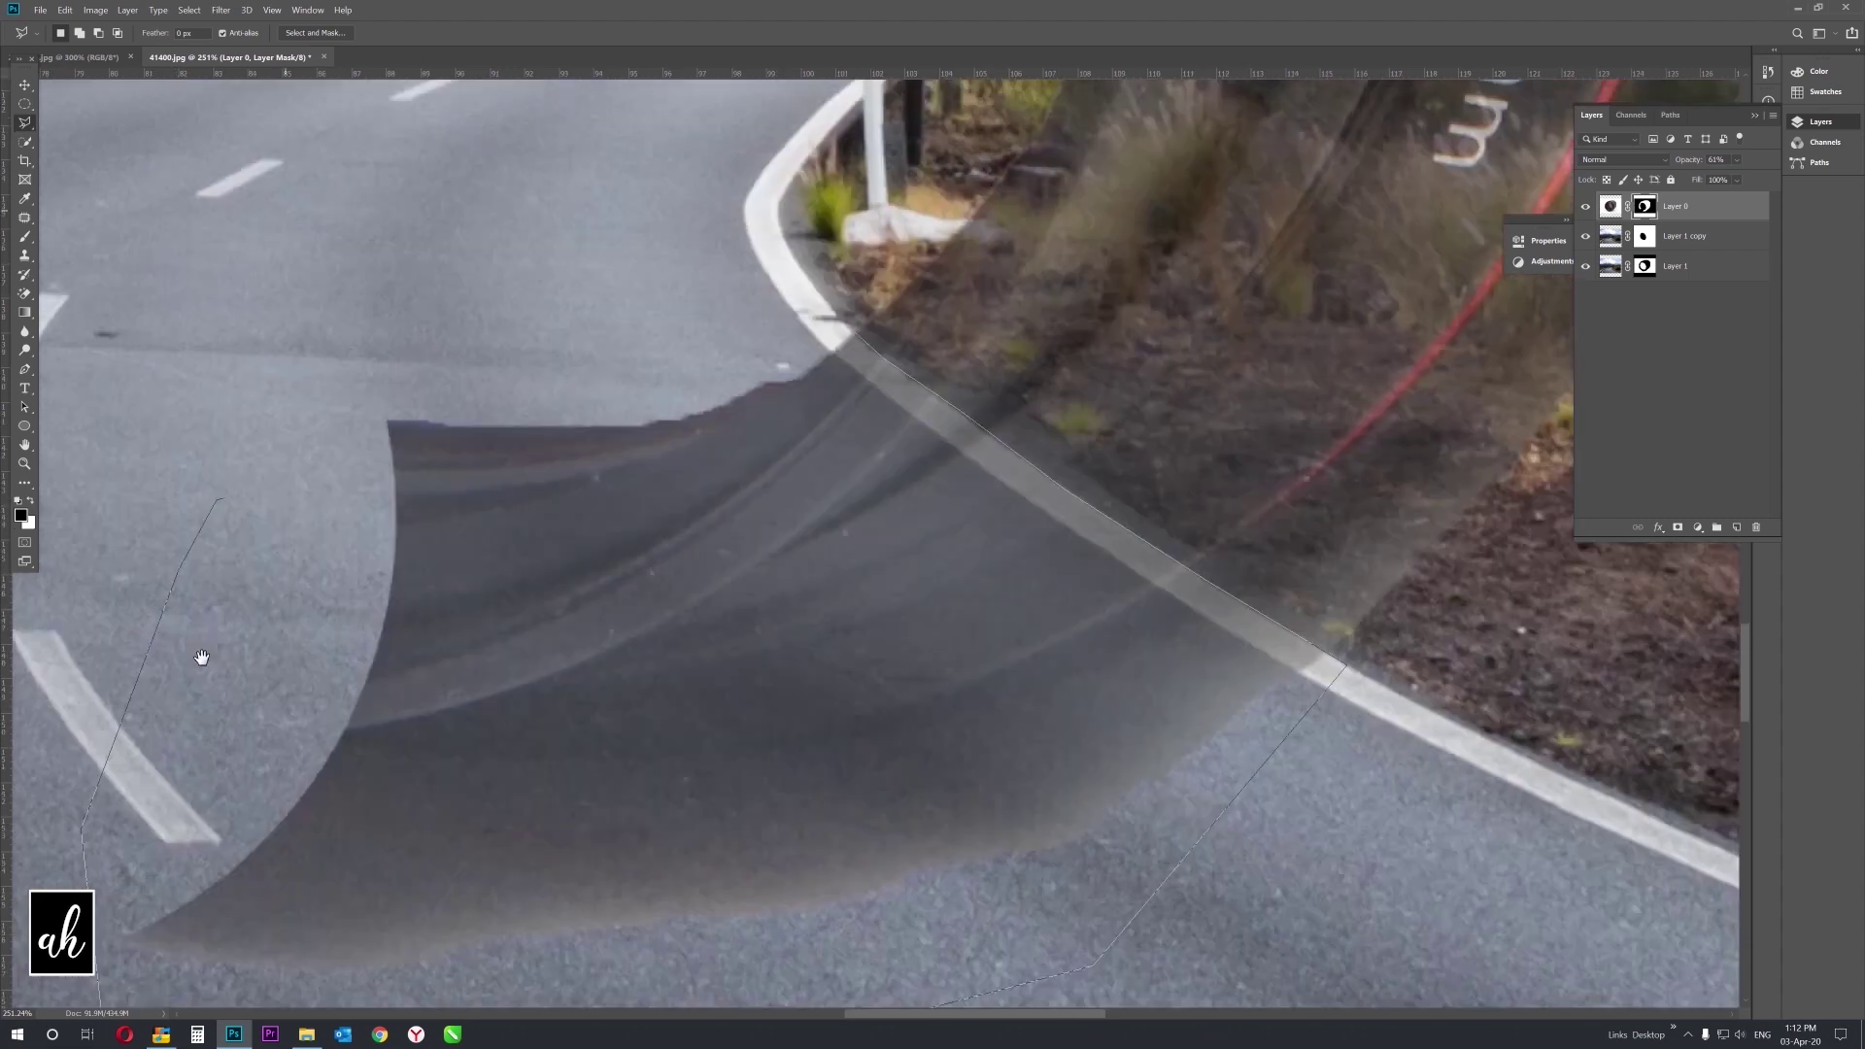
{"action": "left_click", "coordinate": [821, 555]}
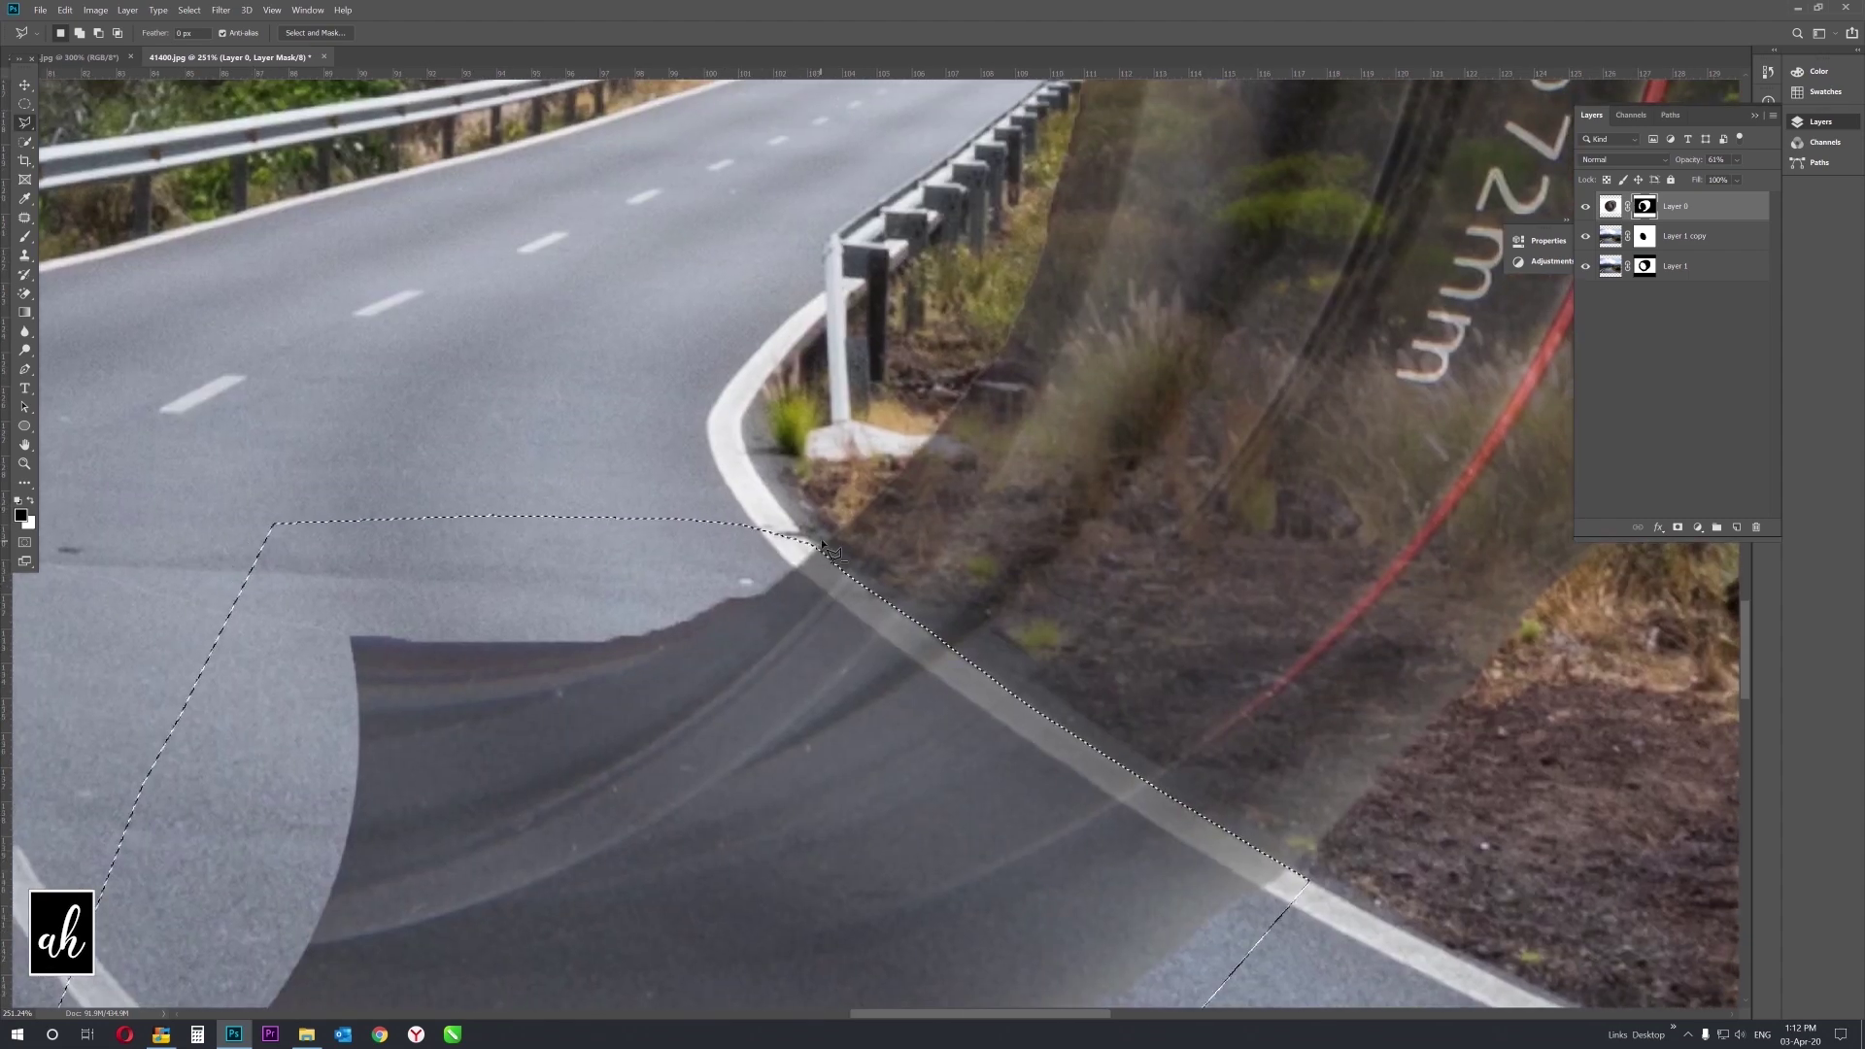
{"action": "scroll", "coordinate": [797, 515], "scroll_direction": "down", "scroll_amount": 5}
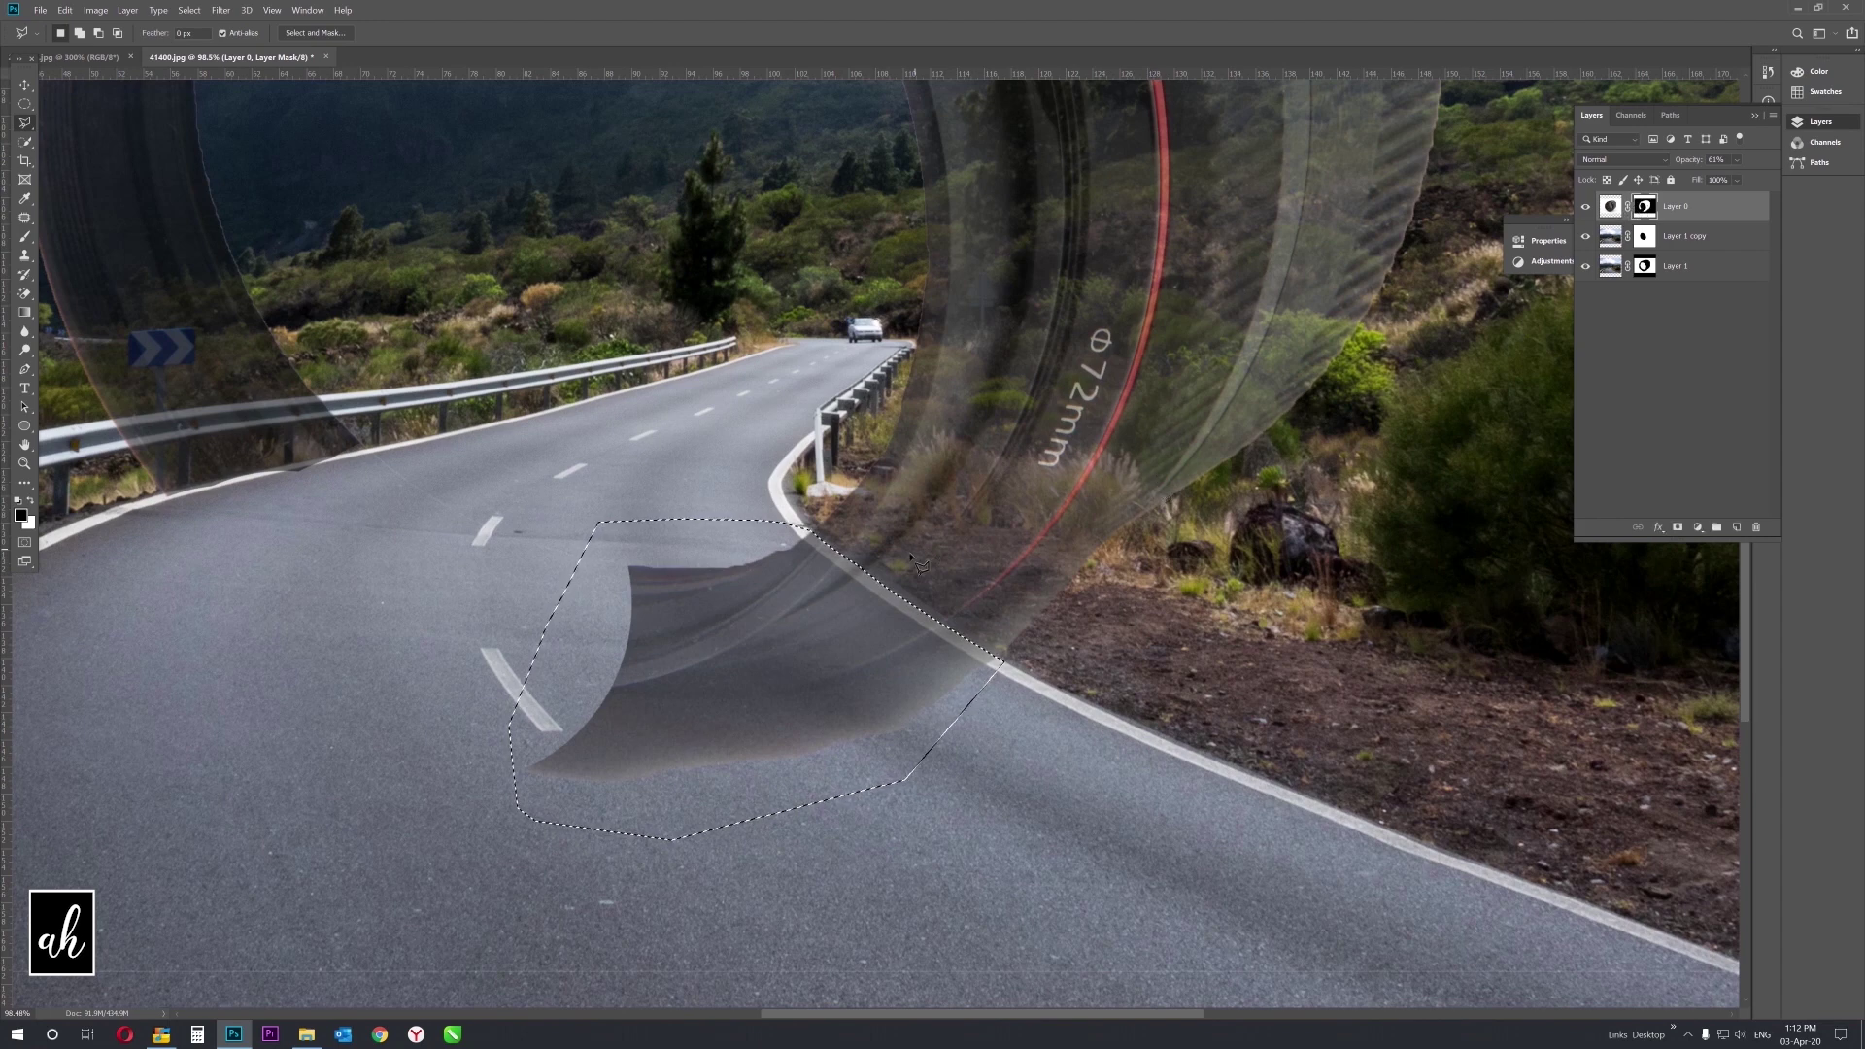
{"action": "key", "text": "b"}
{"action": "mouse_move", "coordinate": [582, 699]}
{"action": "left_mouse_down"}
{"action": "mouse_move", "coordinate": [699, 631]}
{"action": "mouse_move", "coordinate": [729, 580]}
{"action": "mouse_move", "coordinate": [874, 661]}
{"action": "left_mouse_up"}
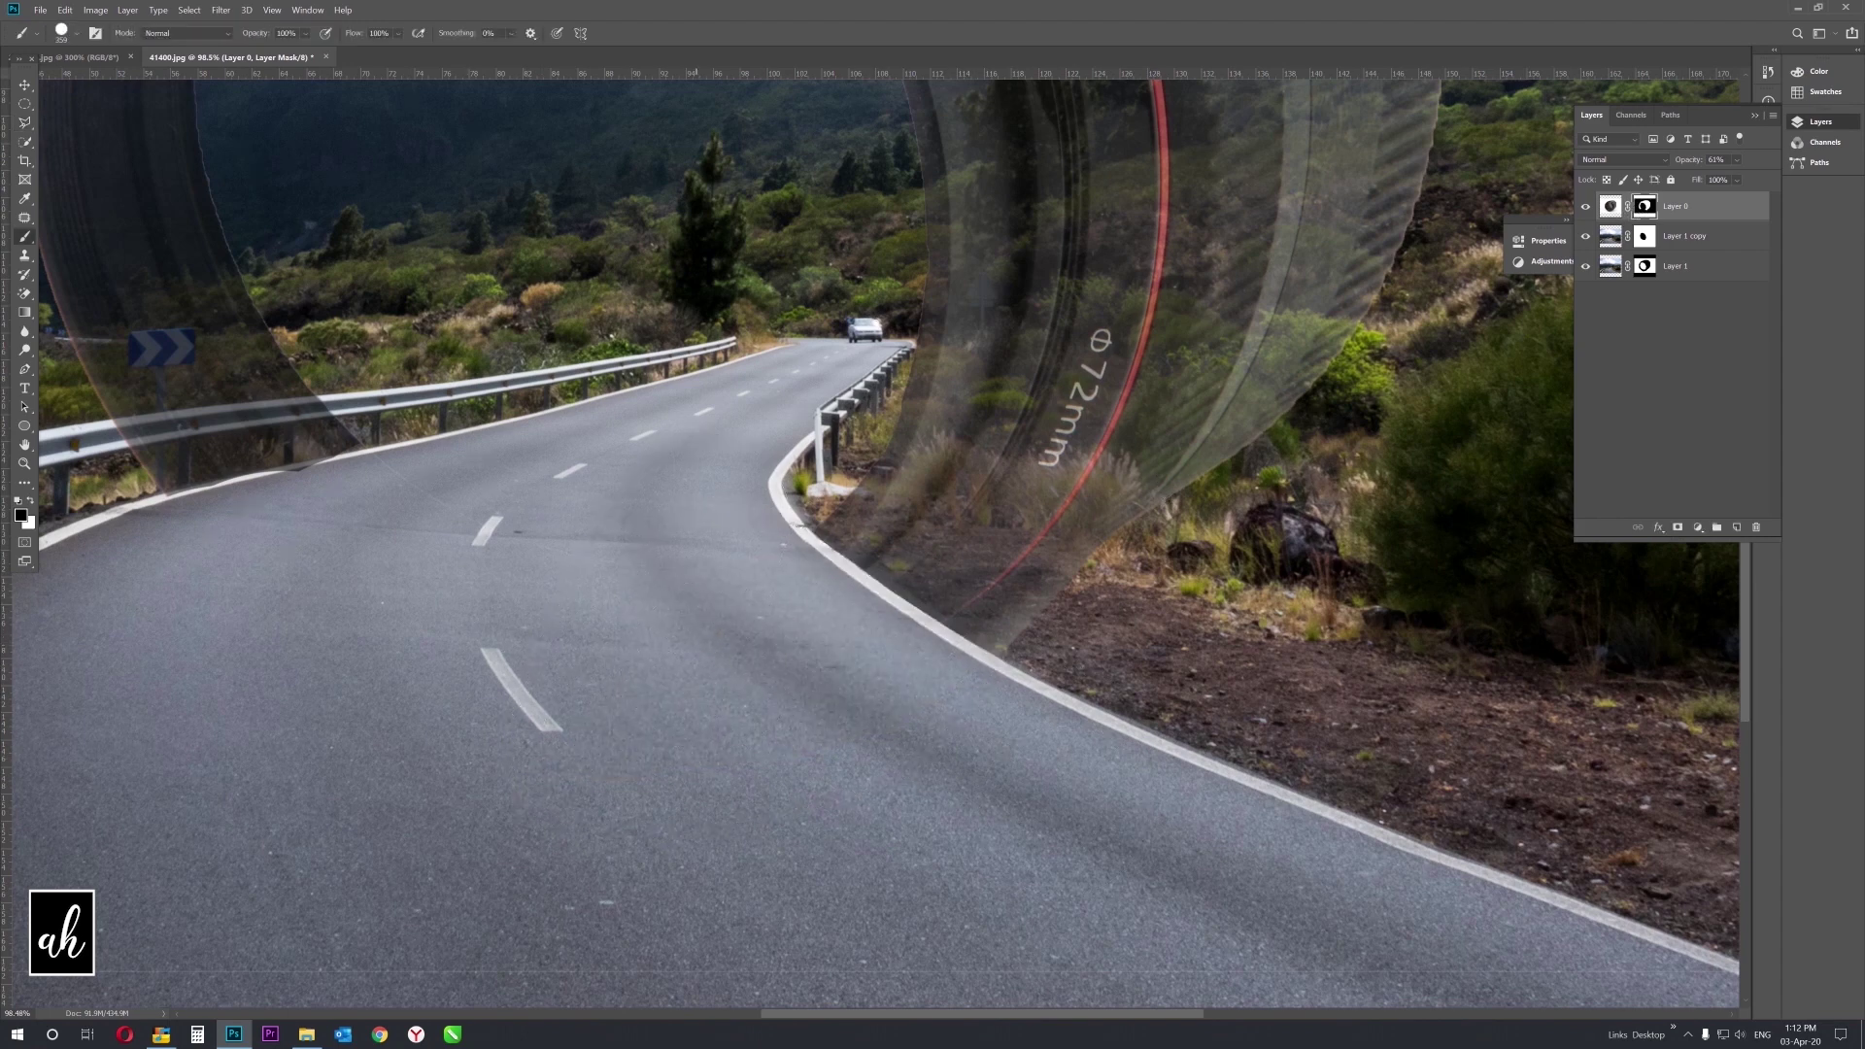
Trace a polygonal lasso selection around the road area where the lens meets the road.
{"action": "left_click_drag", "start_coordinate": [535, 589], "coordinate": [1123, 676]}
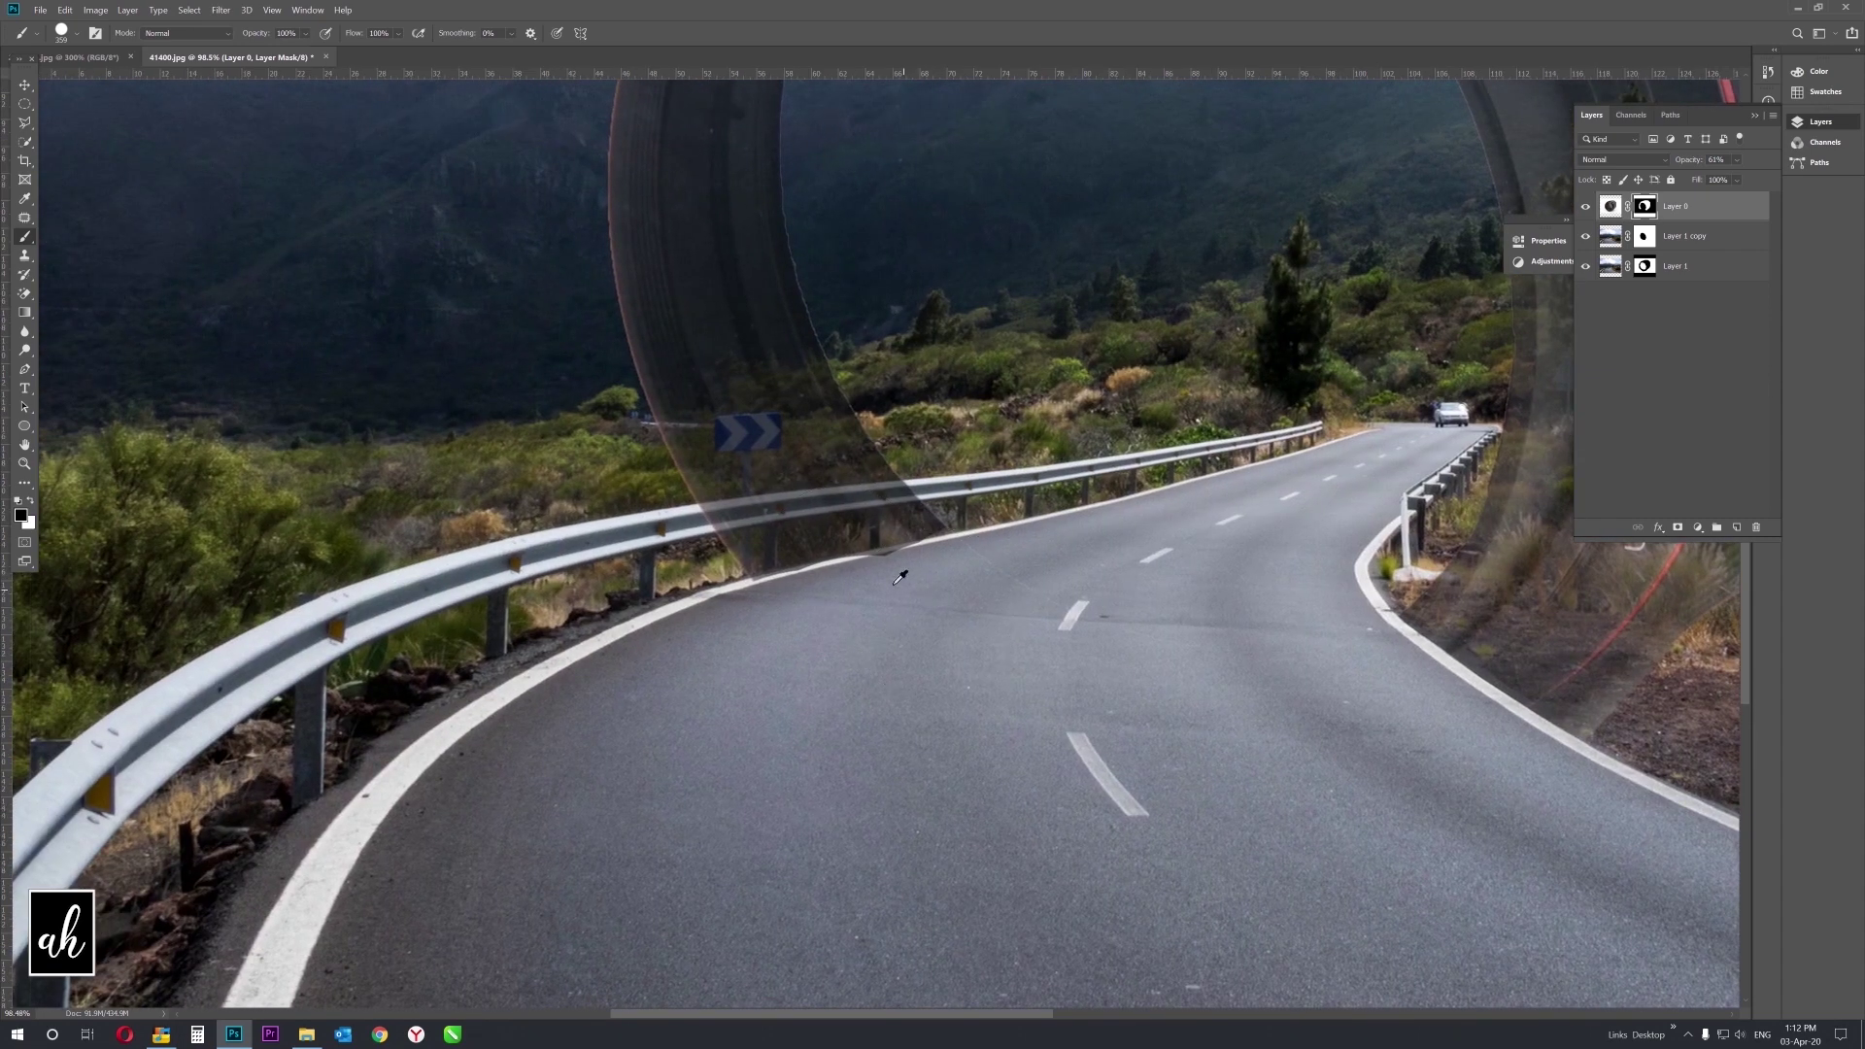
{"action": "scroll", "coordinate": [893, 559], "scroll_direction": "up", "scroll_amount": 1}
{"action": "scroll", "coordinate": [894, 554], "scroll_direction": "up", "scroll_amount": 1}
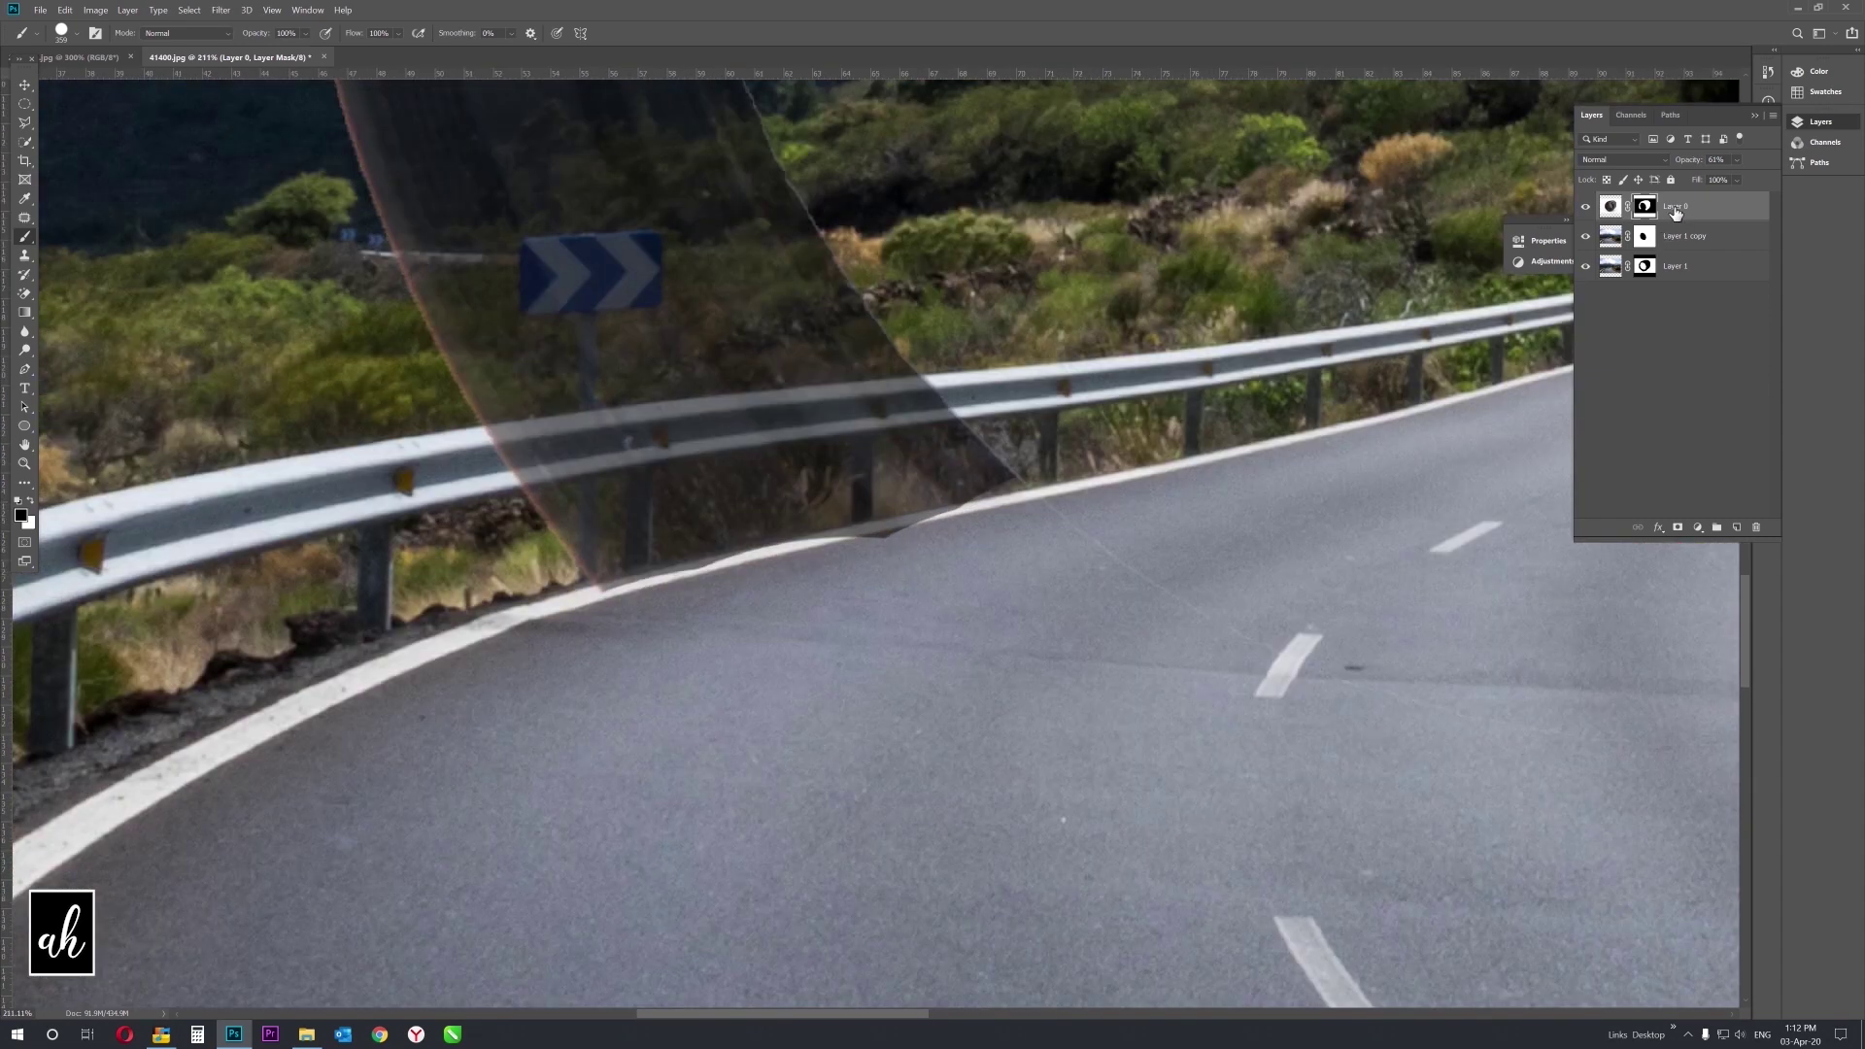
{"action": "left_click", "coordinate": [25, 122]}
{"action": "scroll", "coordinate": [685, 593], "scroll_direction": "up", "scroll_amount": 2}
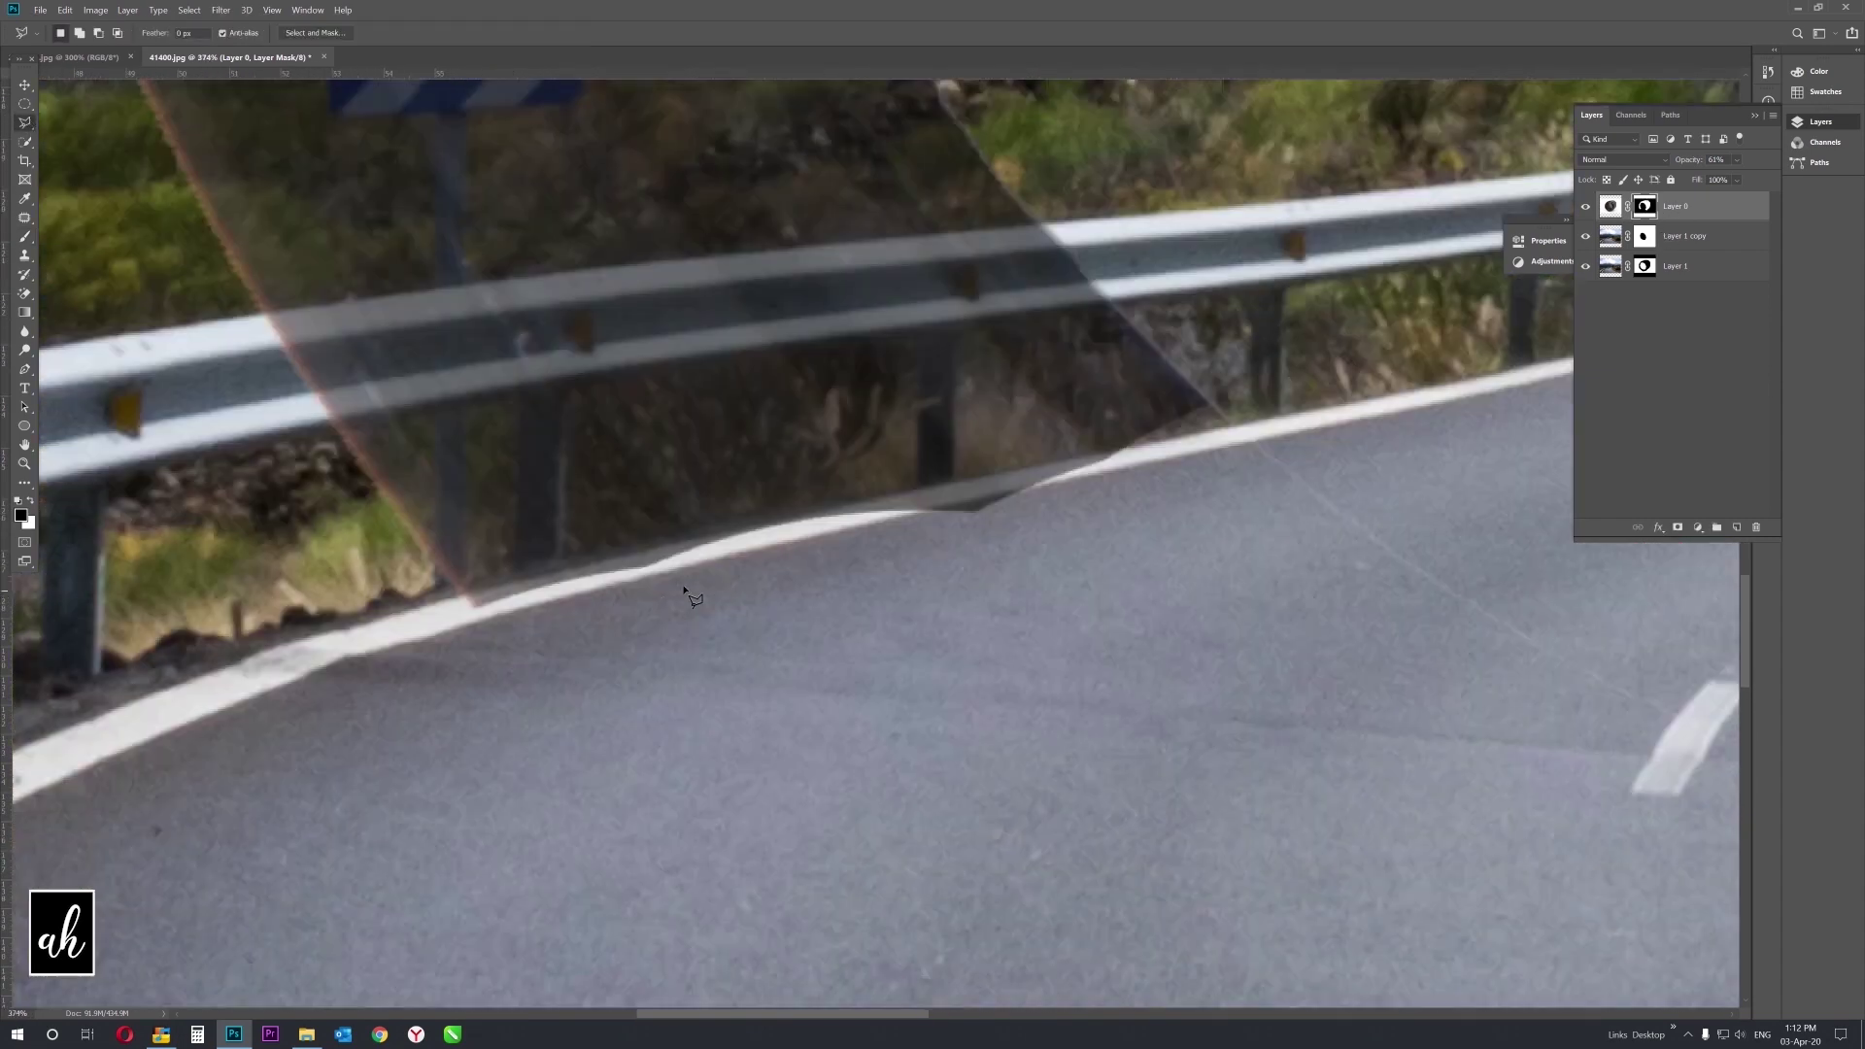
{"action": "left_click", "coordinate": [448, 598]}
{"action": "left_click", "coordinate": [957, 479]}
{"action": "left_click", "coordinate": [1267, 415]}
{"action": "left_click", "coordinate": [1388, 510]}
{"action": "left_click", "coordinate": [1397, 626]}
{"action": "left_click", "coordinate": [1127, 821]}
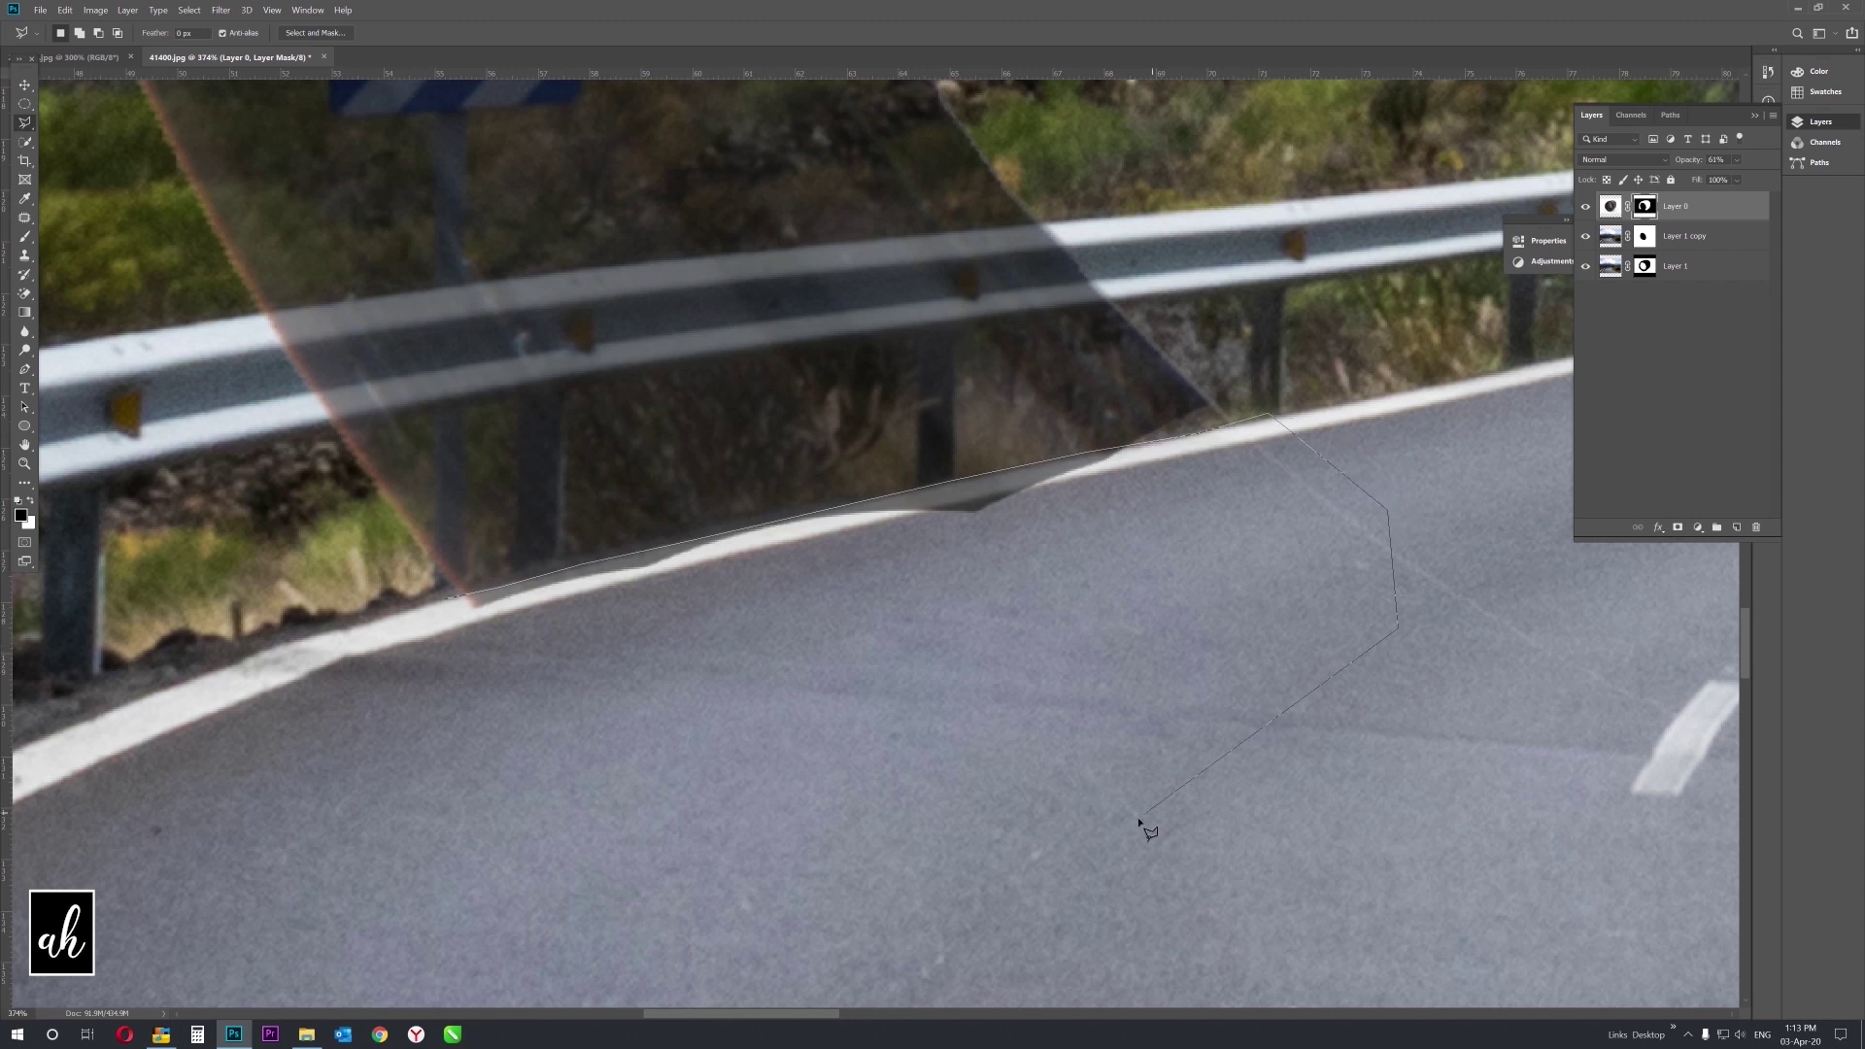
{"action": "left_click", "coordinate": [592, 819]}
{"action": "left_click", "coordinate": [456, 724]}
{"action": "left_click", "coordinate": [452, 607]}
{"action": "key", "text": "b"}
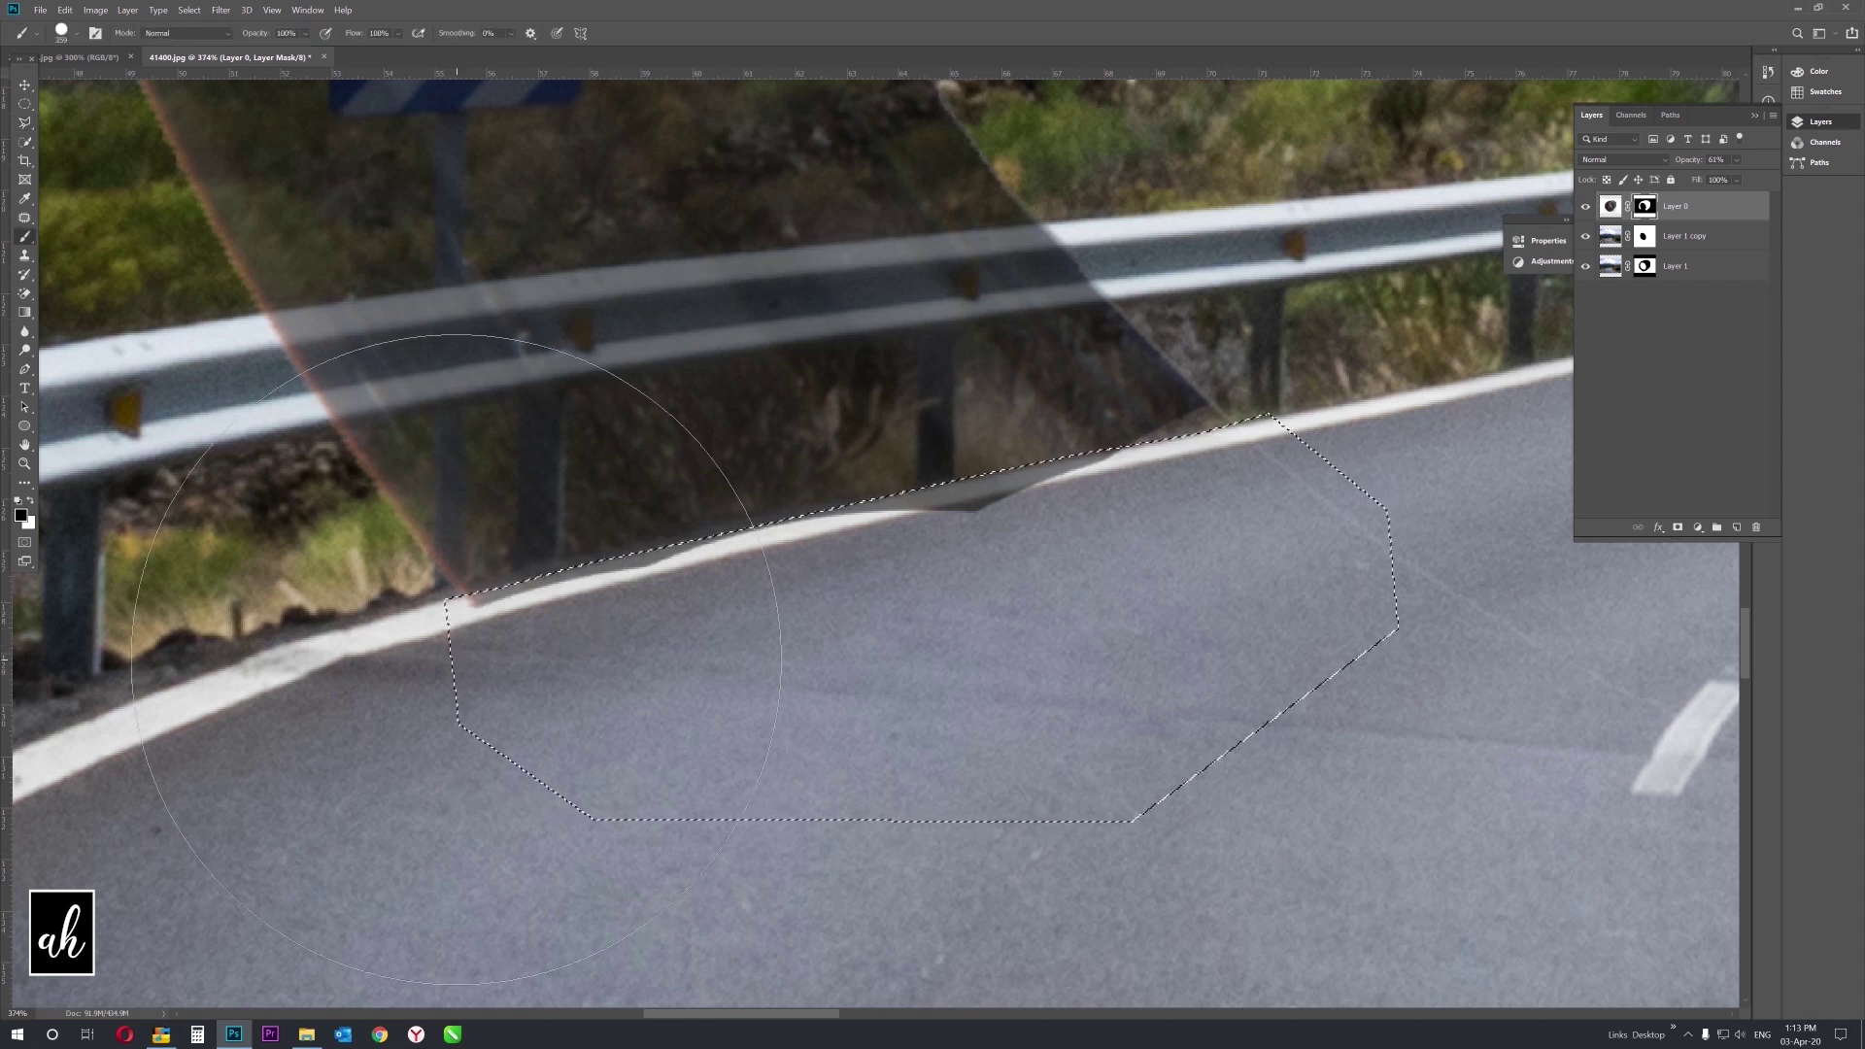
Fit the image on screen and restore Layer 0 to 100% opacity.
{"action": "key", "text": "z"}
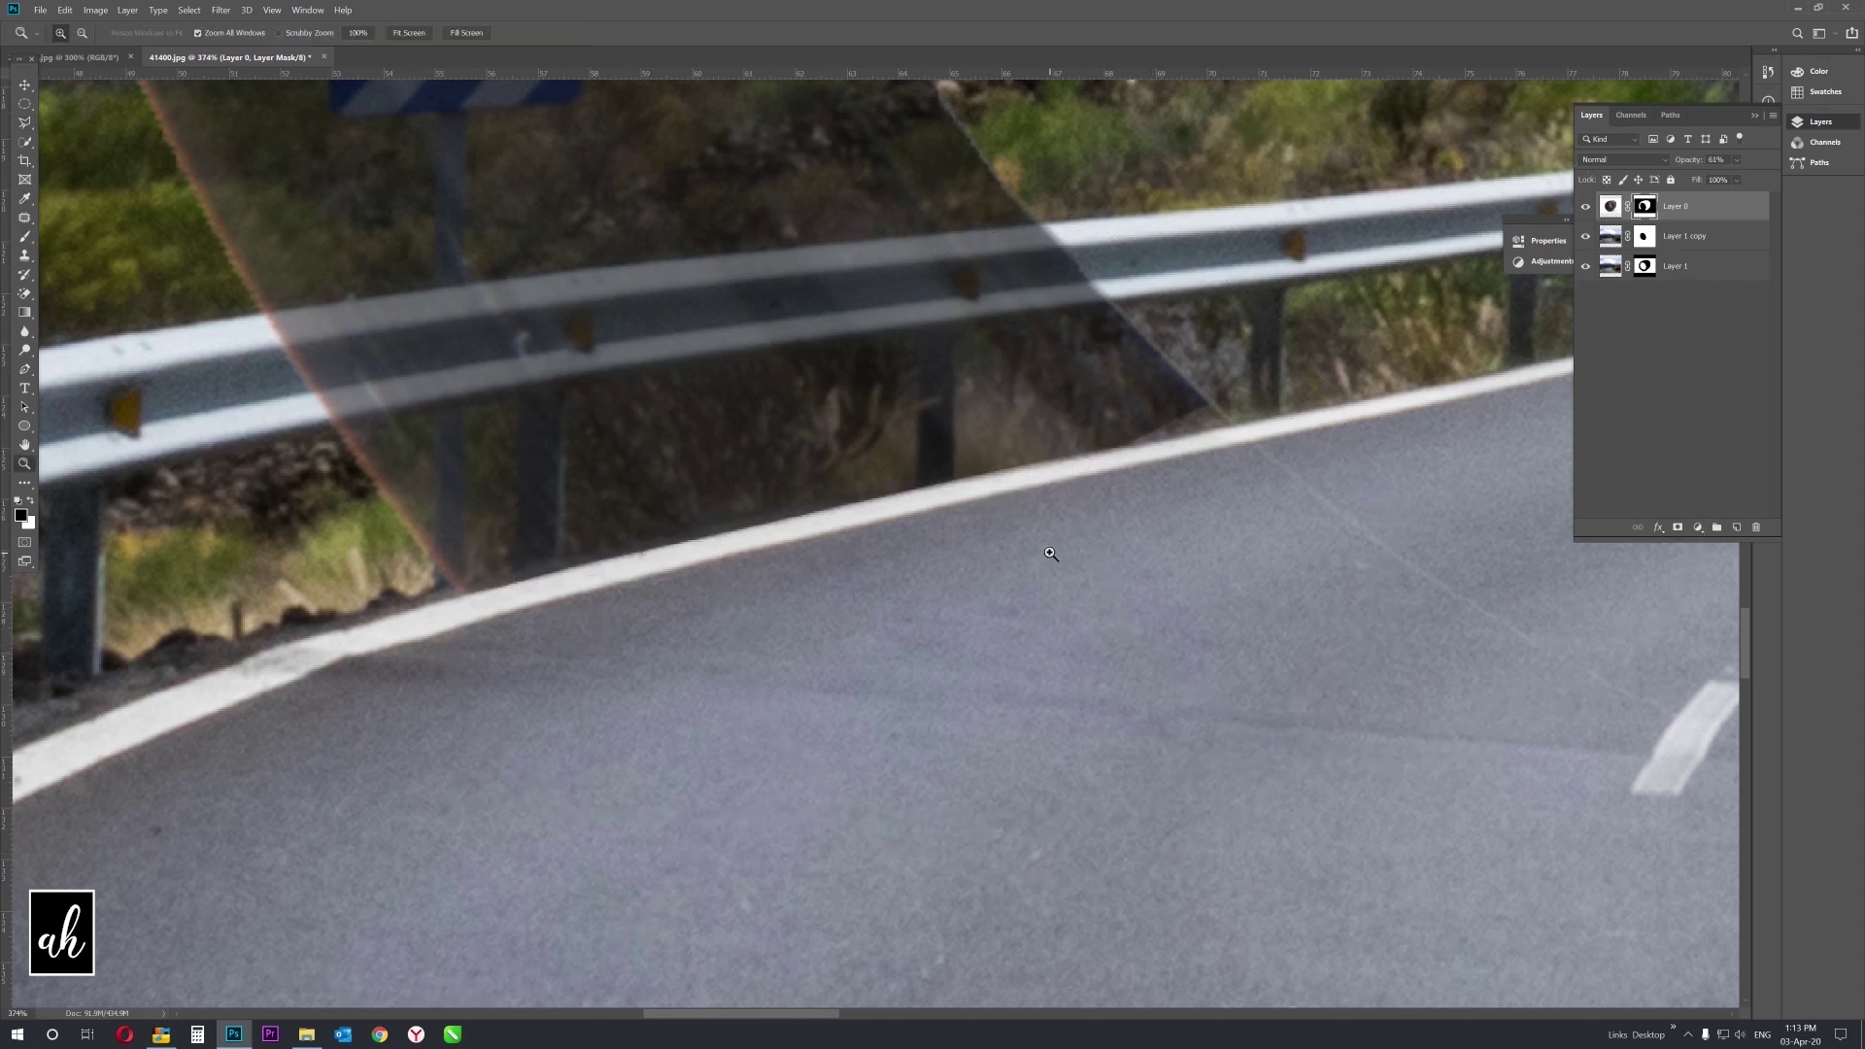
{"action": "right_click", "coordinate": [1045, 549]}
{"action": "left_click", "coordinate": [1088, 560]}
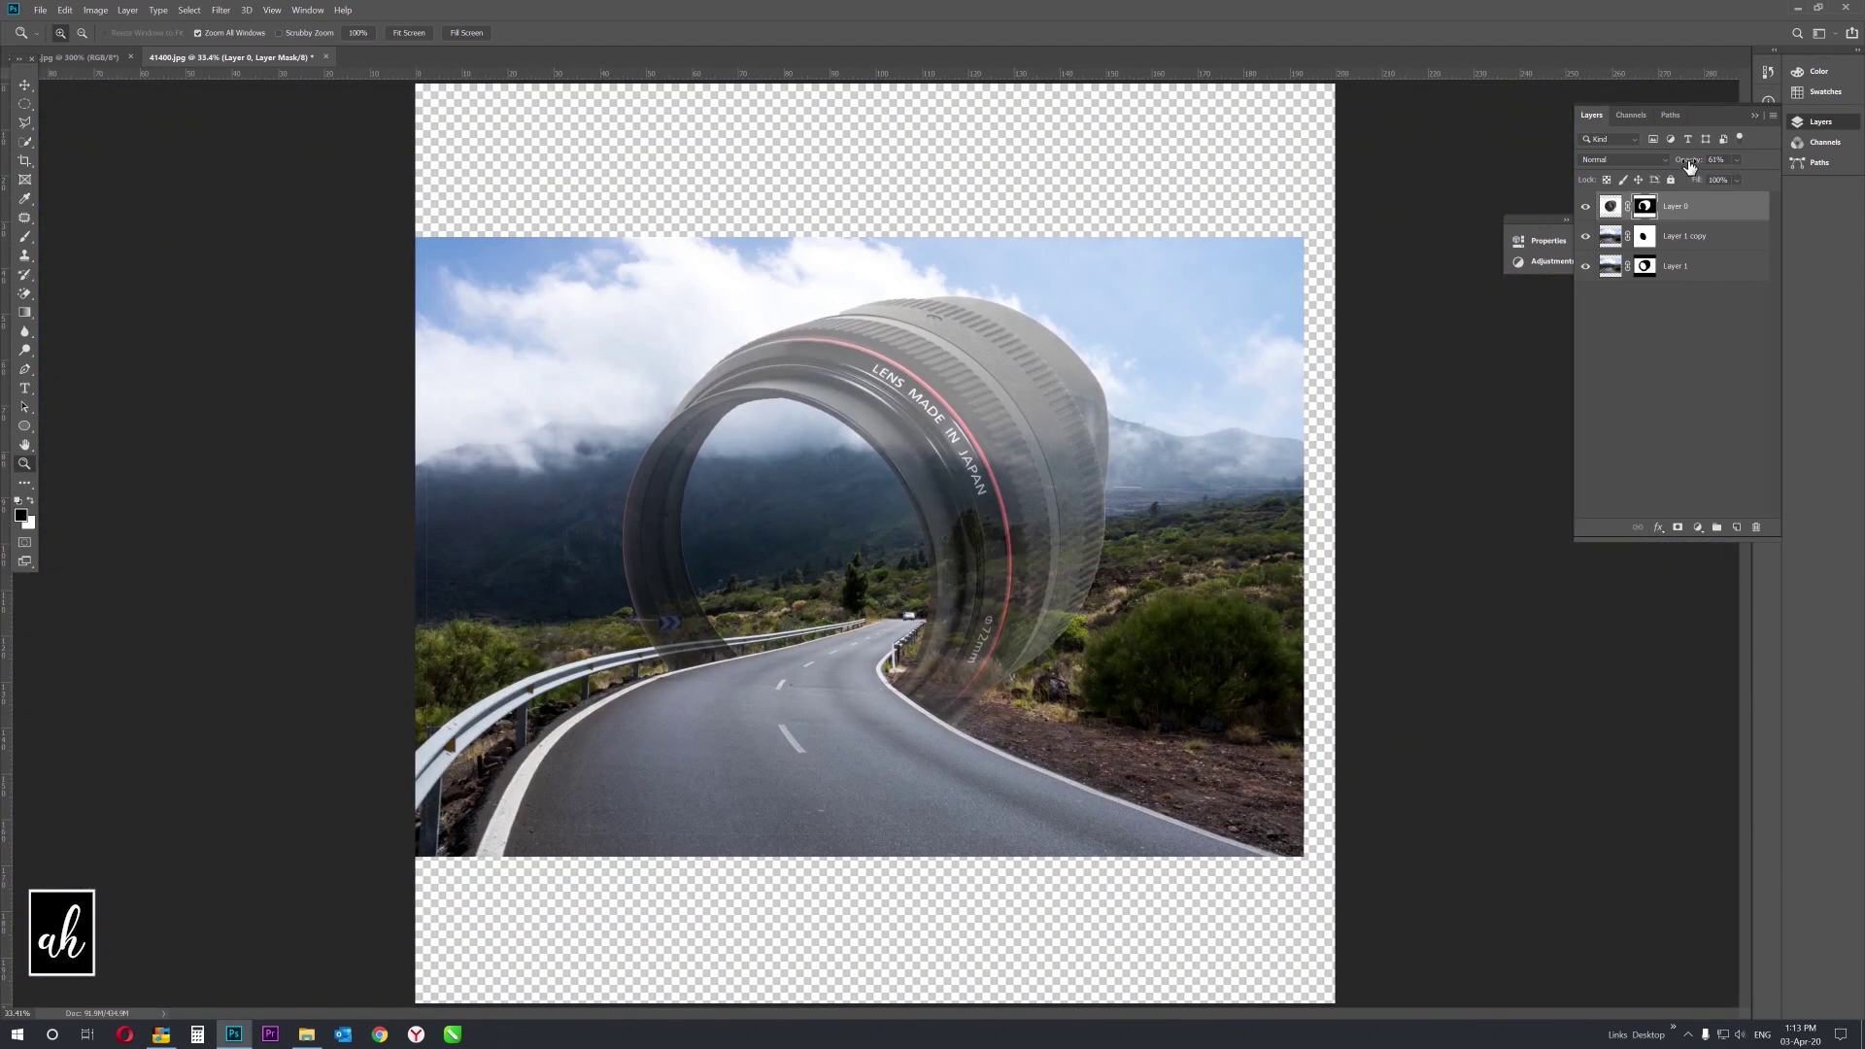
{"action": "left_click_drag", "start_coordinate": [1691, 165], "coordinate": [1774, 163]}
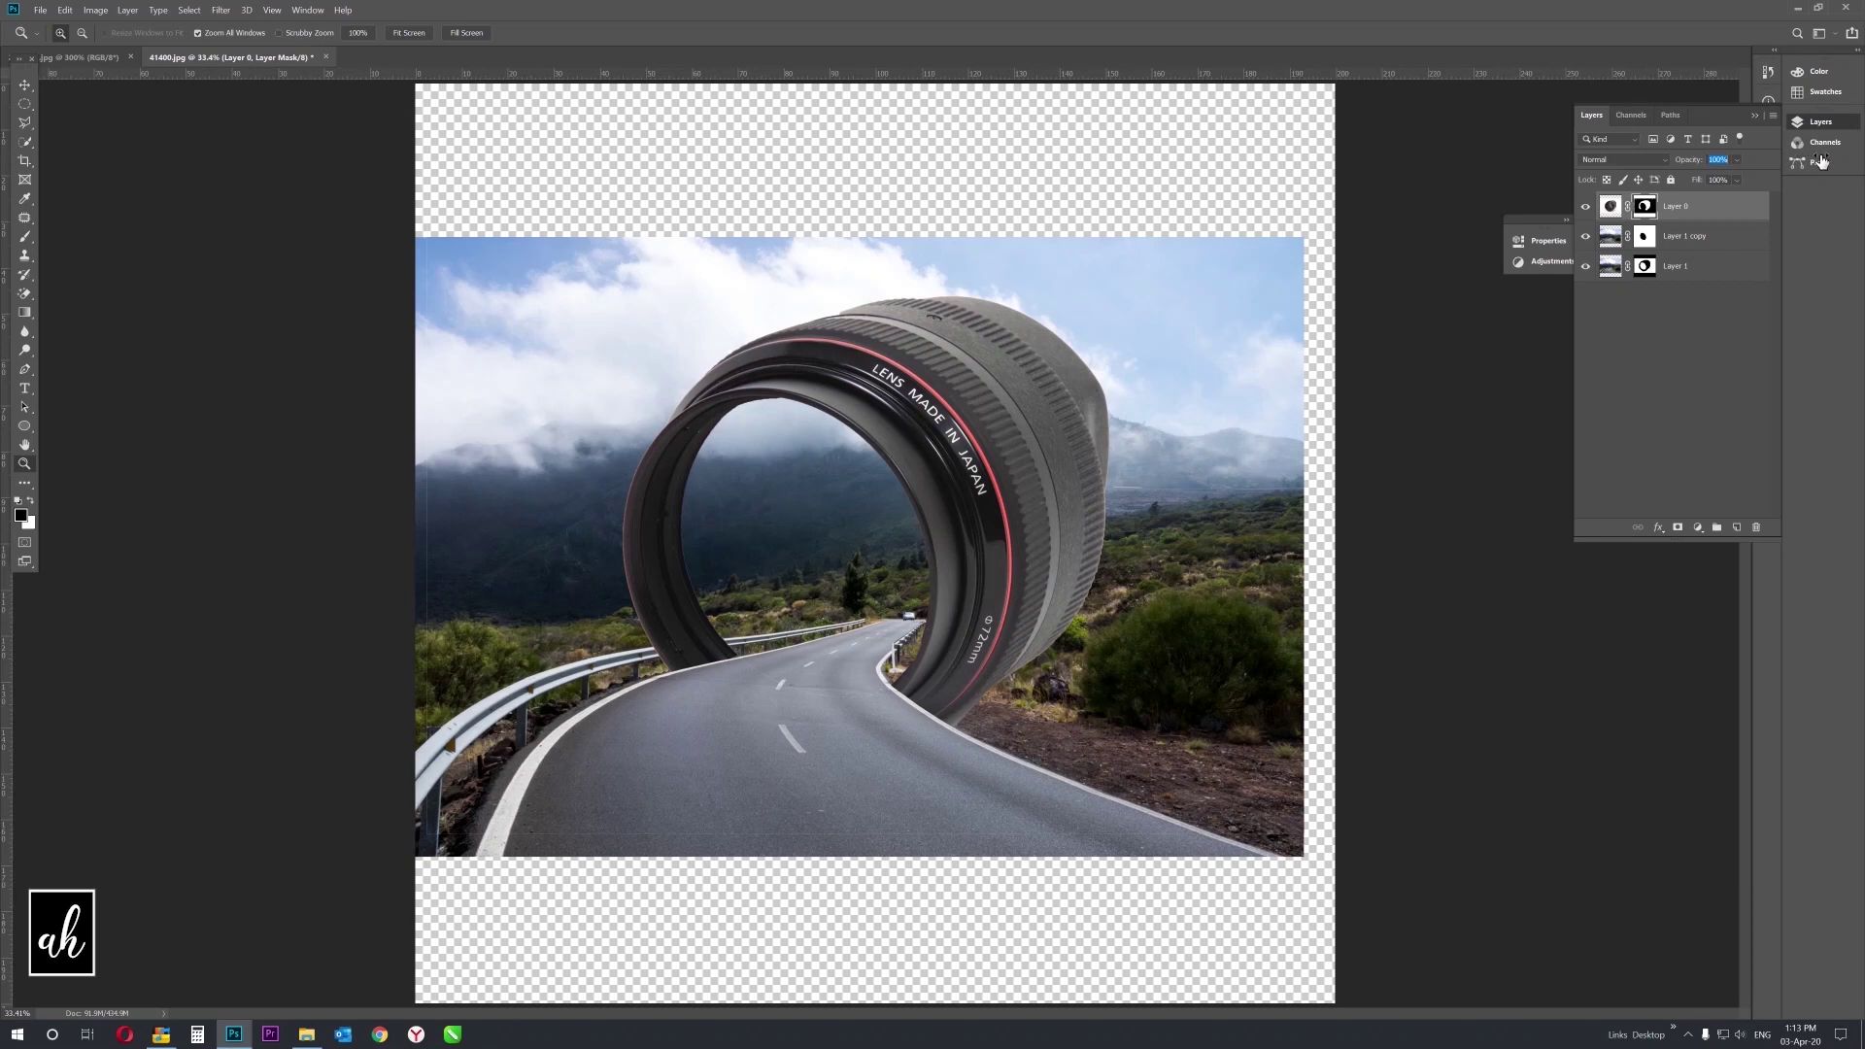
Zoom in on the lens base and set up a large, soft brush.
{"action": "left_click", "coordinate": [1103, 708]}
{"action": "left_click", "coordinate": [1108, 562]}
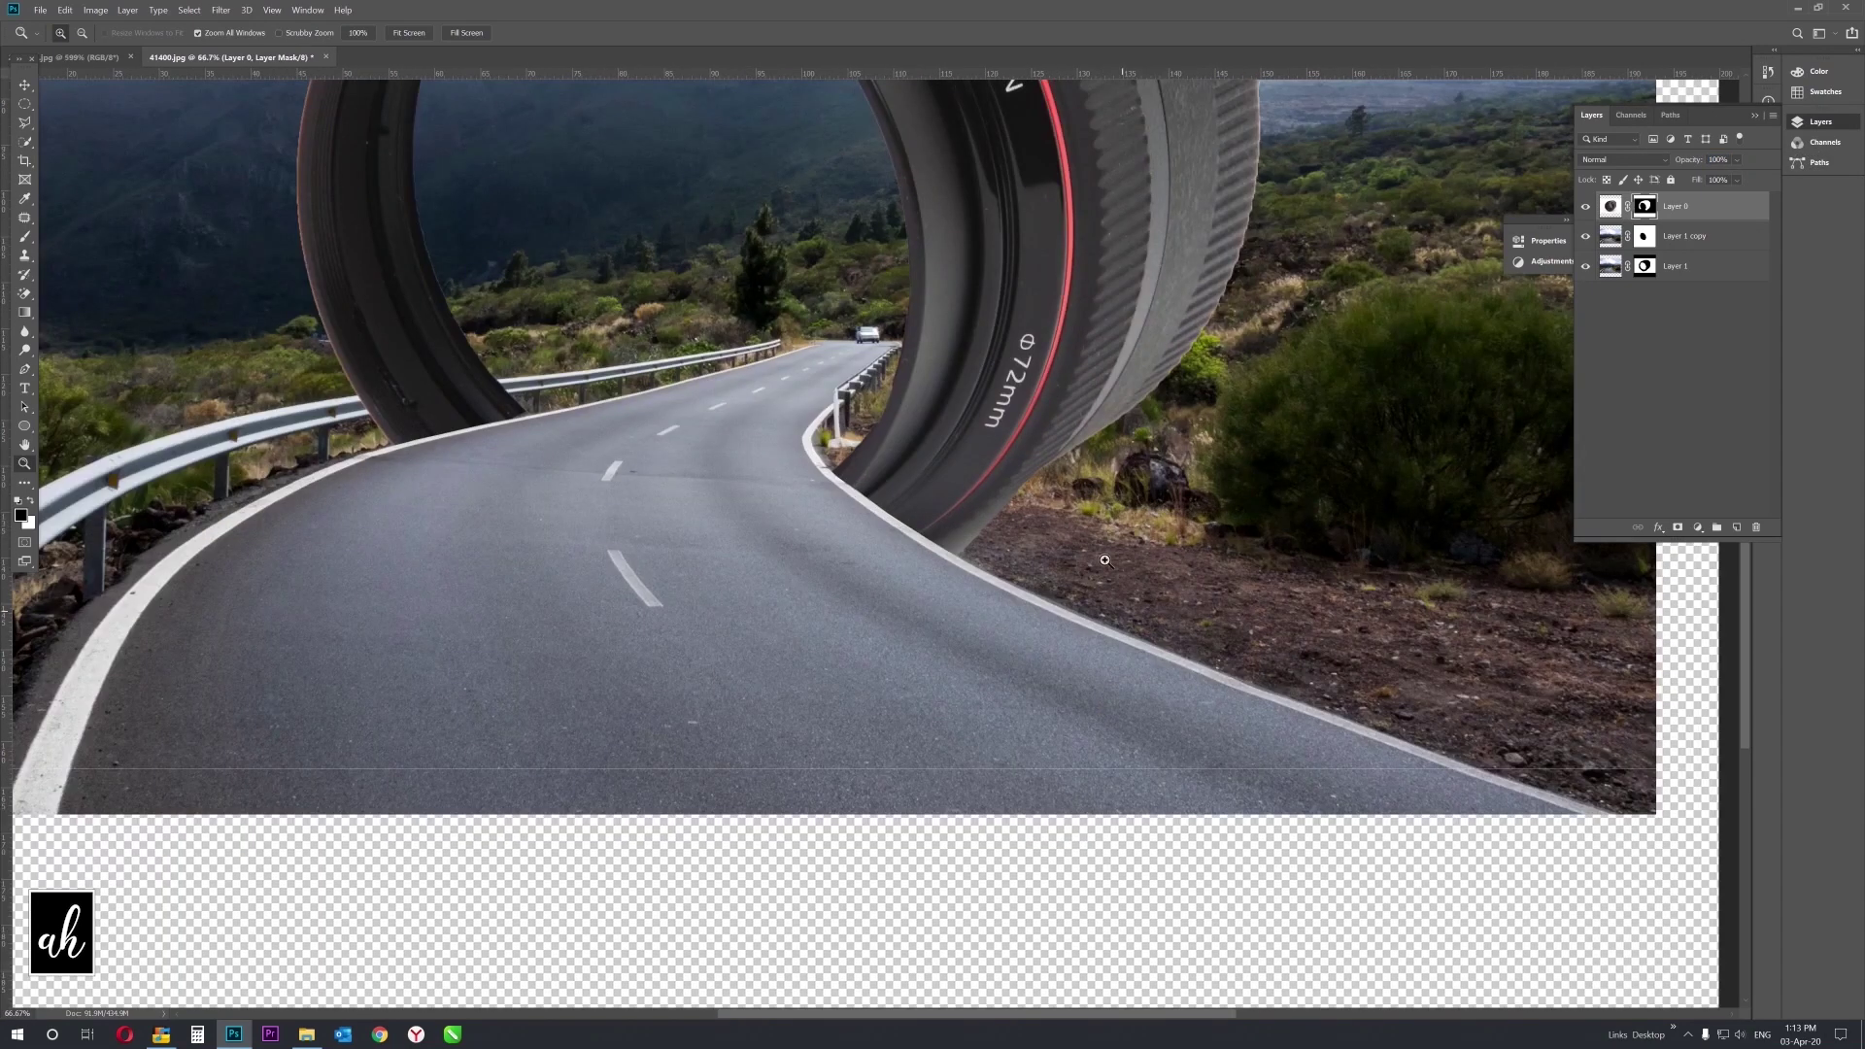
{"action": "mouse_move", "coordinate": [1091, 440]}
{"action": "left_mouse_down"}
{"action": "mouse_move", "coordinate": [824, 633]}
{"action": "mouse_move", "coordinate": [1057, 532]}
{"action": "left_mouse_up"}
{"action": "key", "text": "b"}
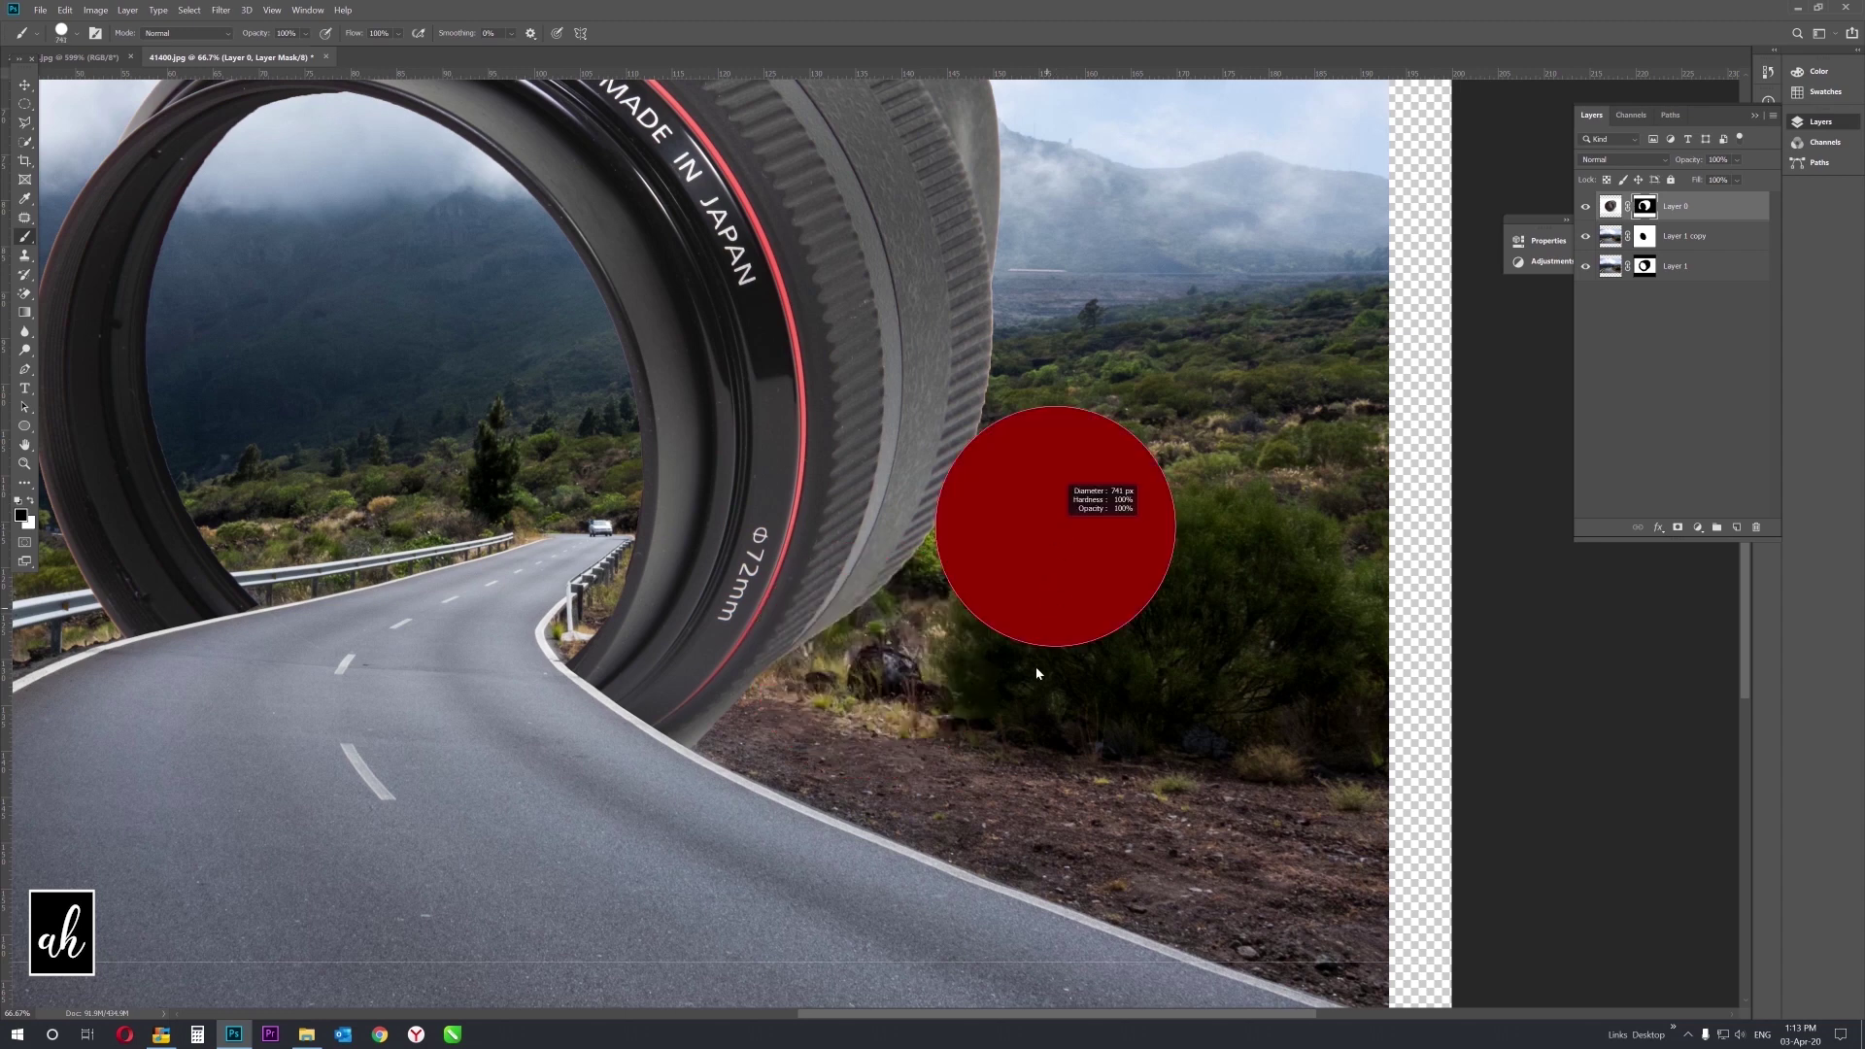
{"action": "left_click_drag", "start_coordinate": [1035, 667], "coordinate": [1075, 358]}
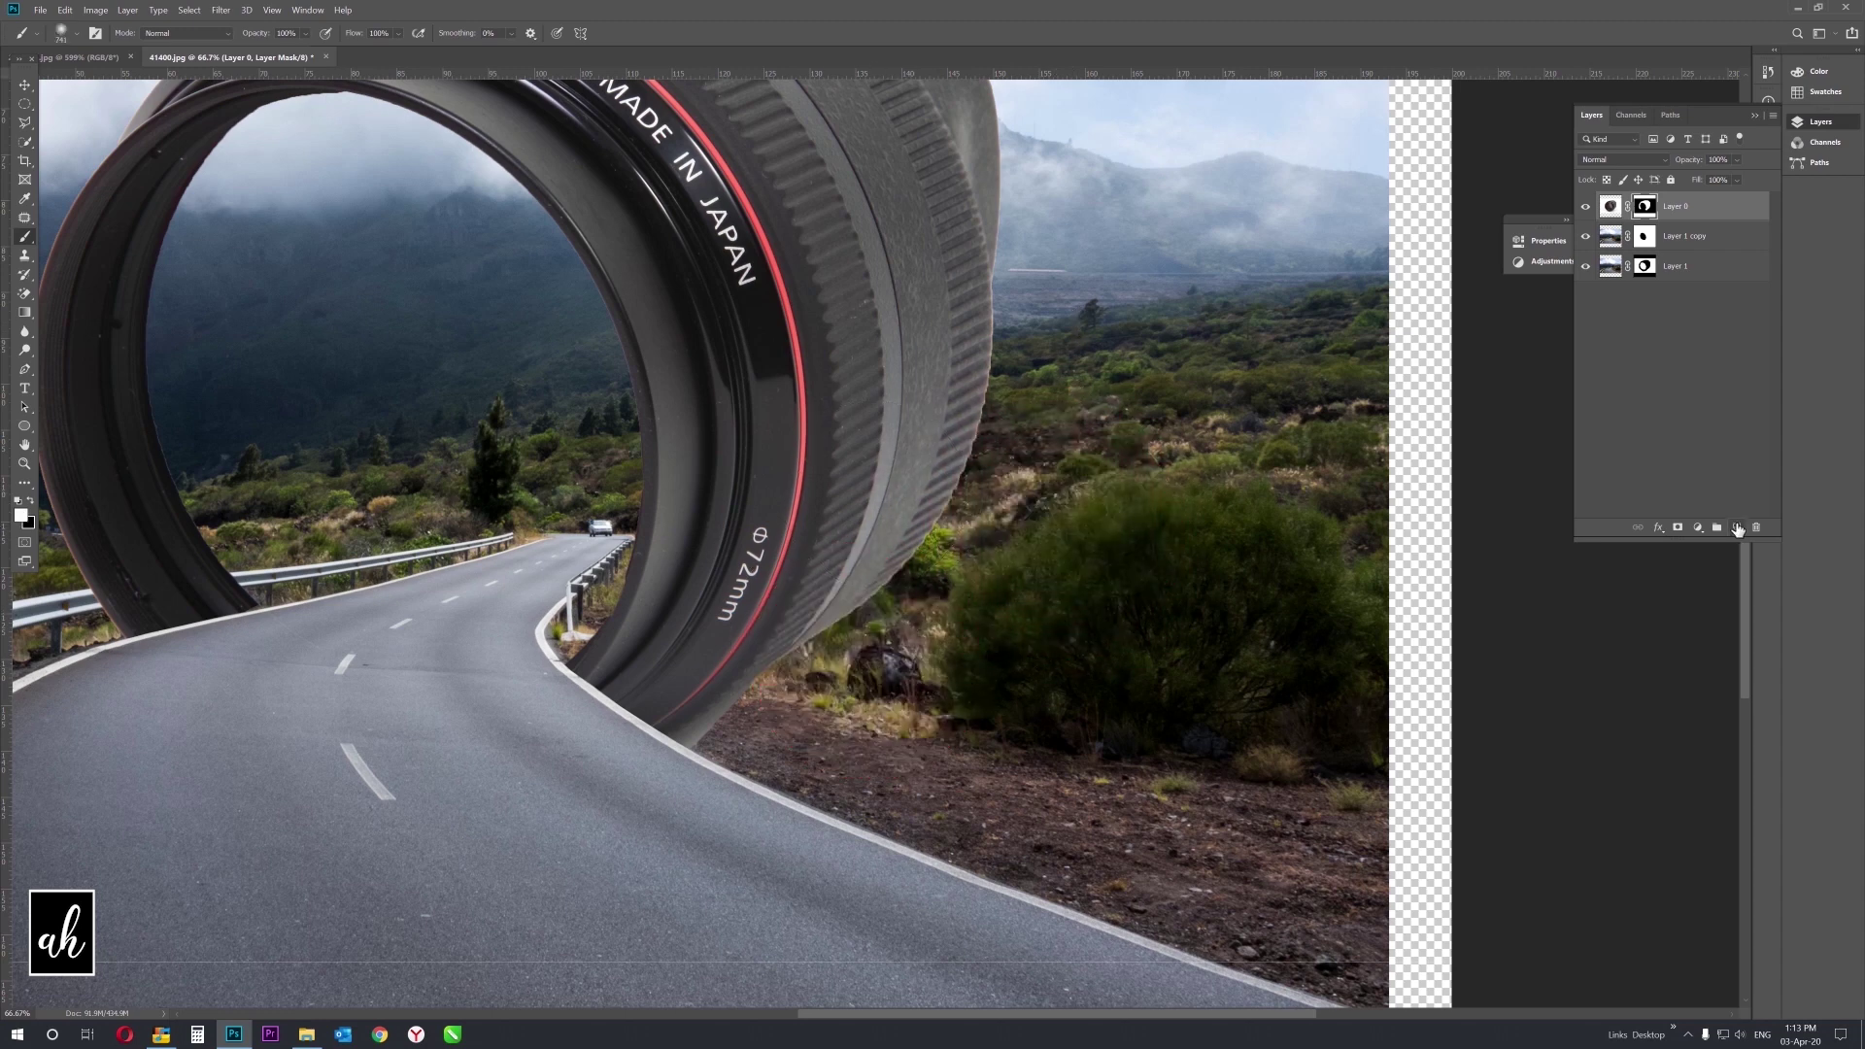
Add a new empty layer and select the area around the lens base with the Magnetic Lasso.
{"action": "key", "text": "ctrl+shift+alt+n"}
{"action": "left_click_drag", "start_coordinate": [1663, 240], "coordinate": [1661, 197]}
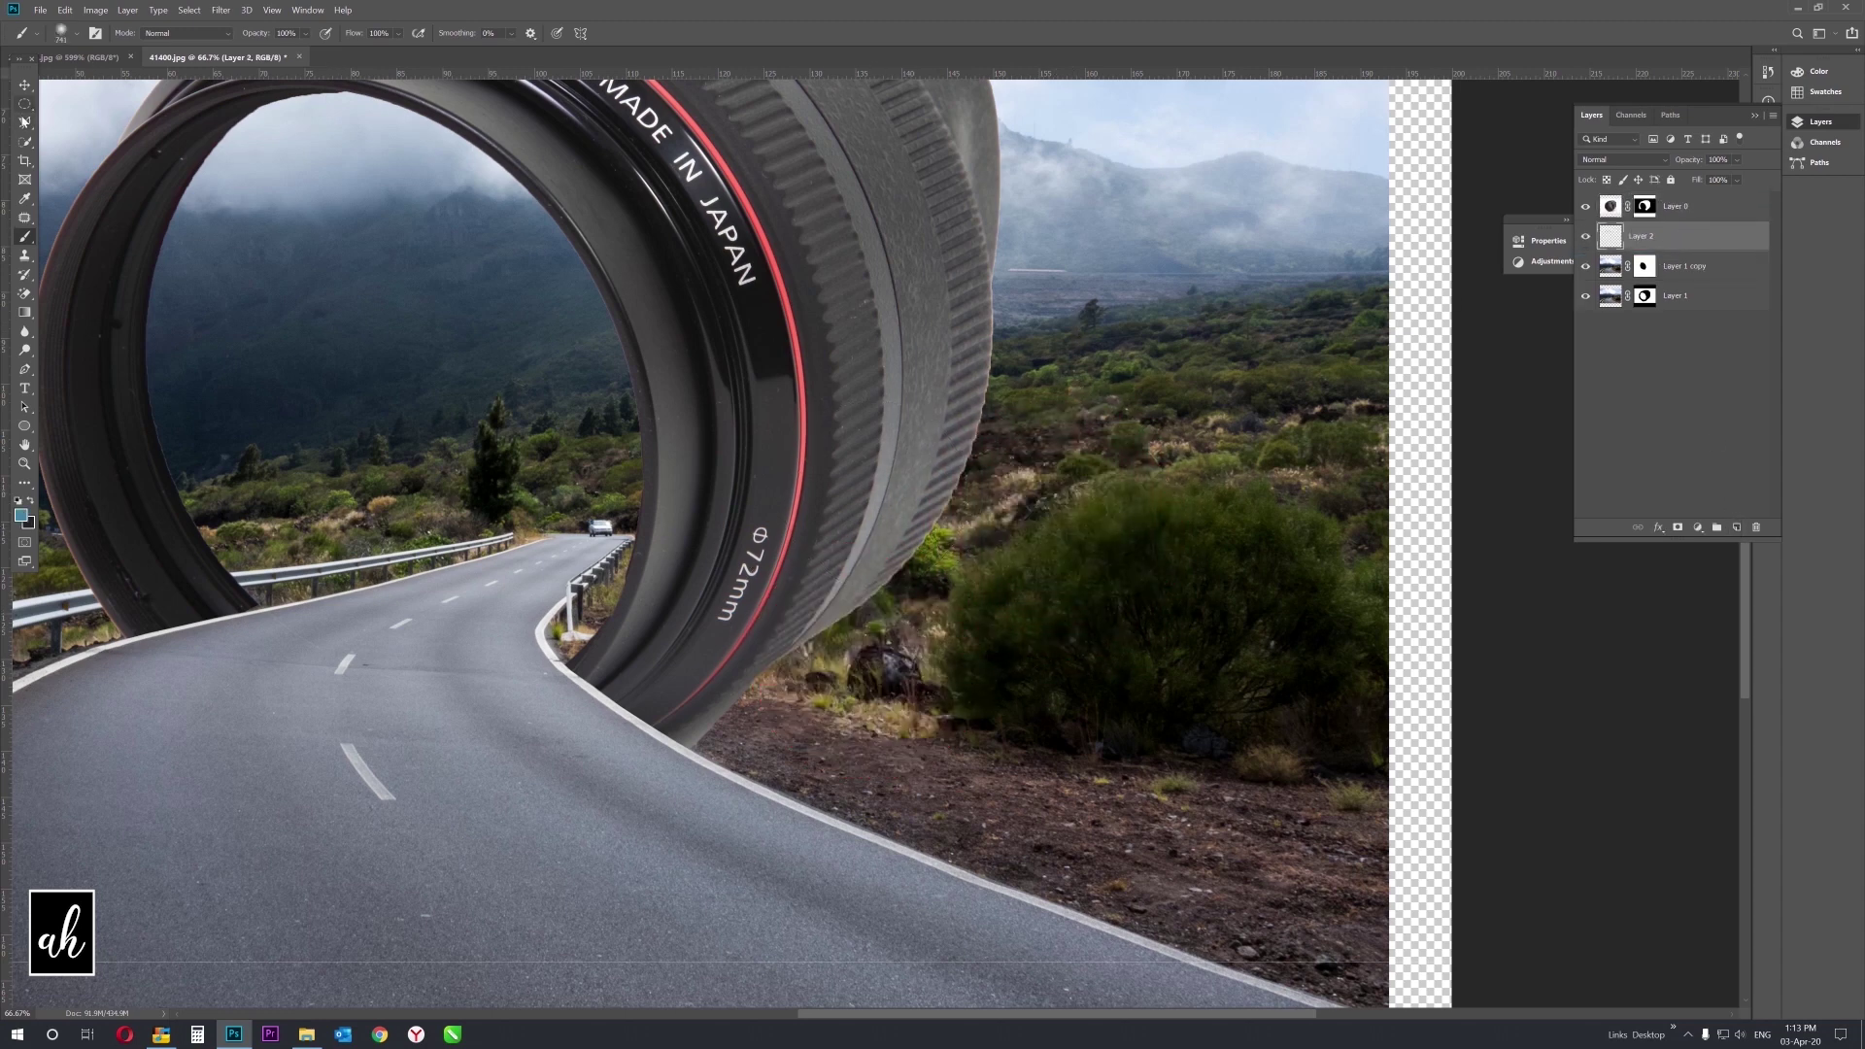
{"action": "left_click", "coordinate": [24, 121]}
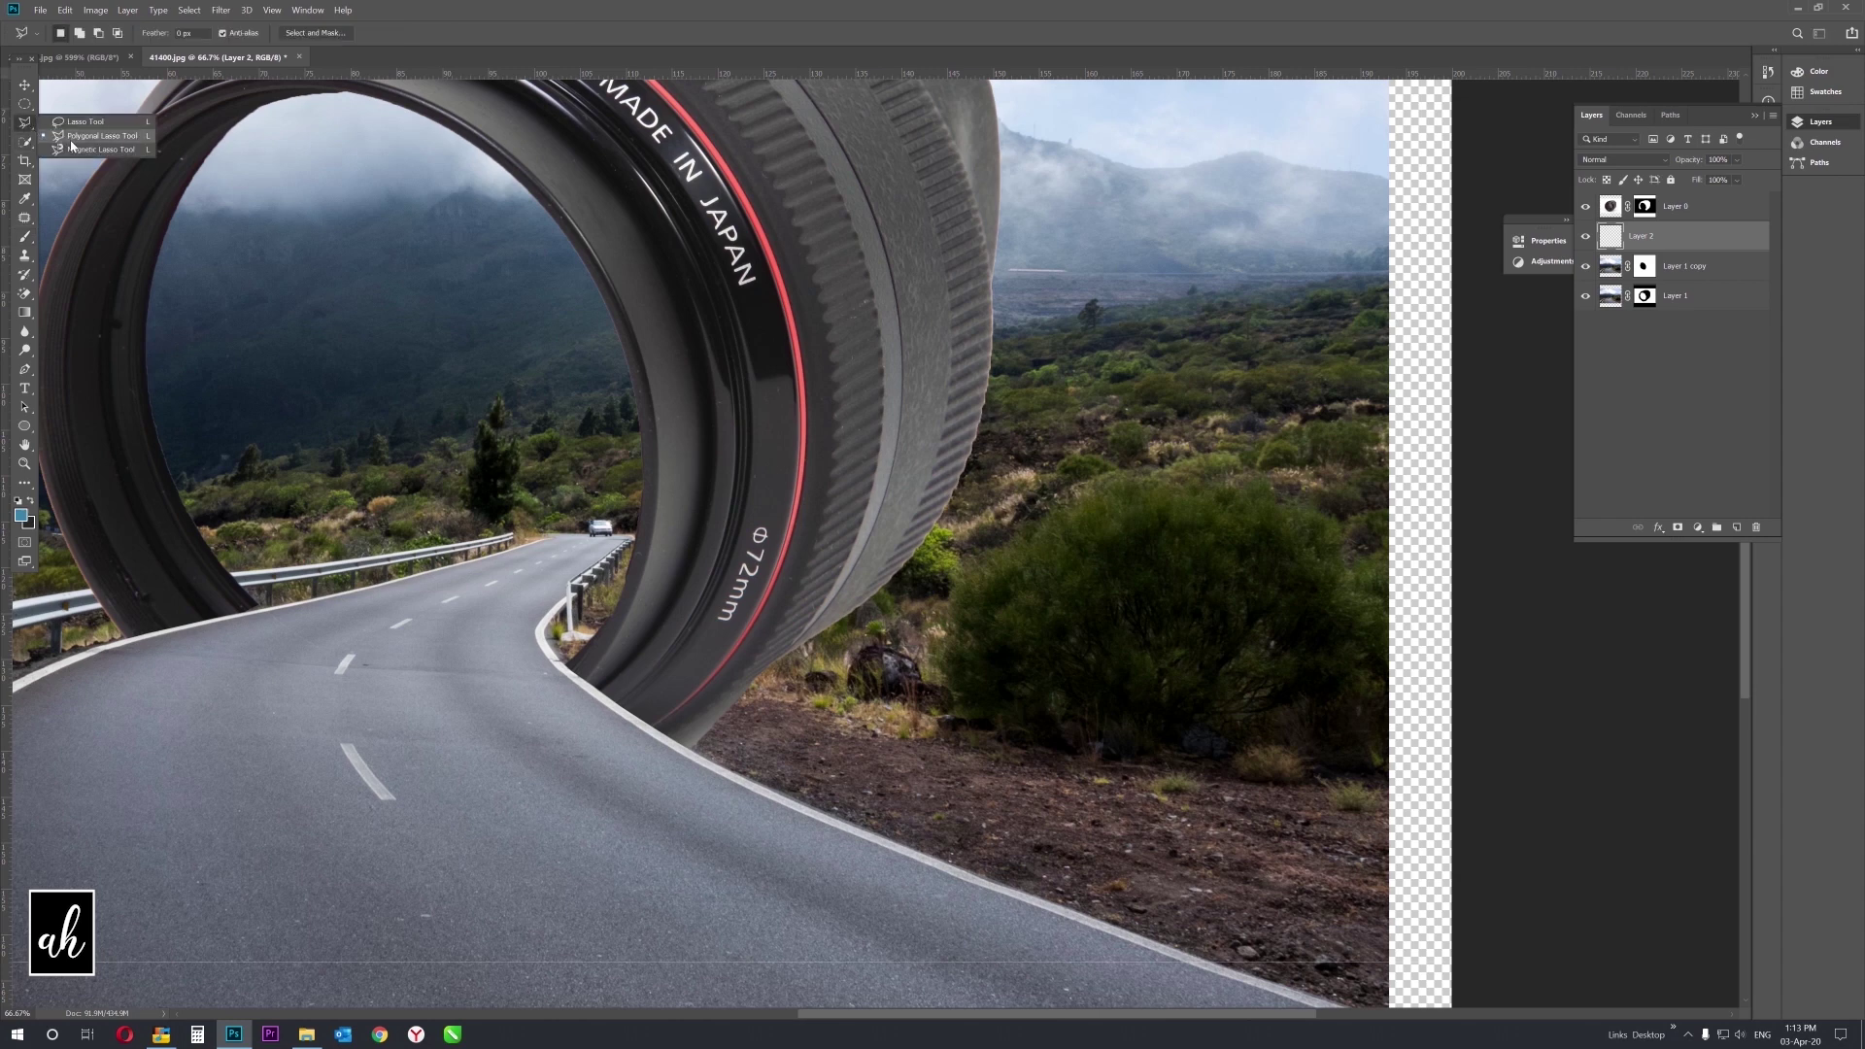
{"action": "left_click", "coordinate": [73, 149]}
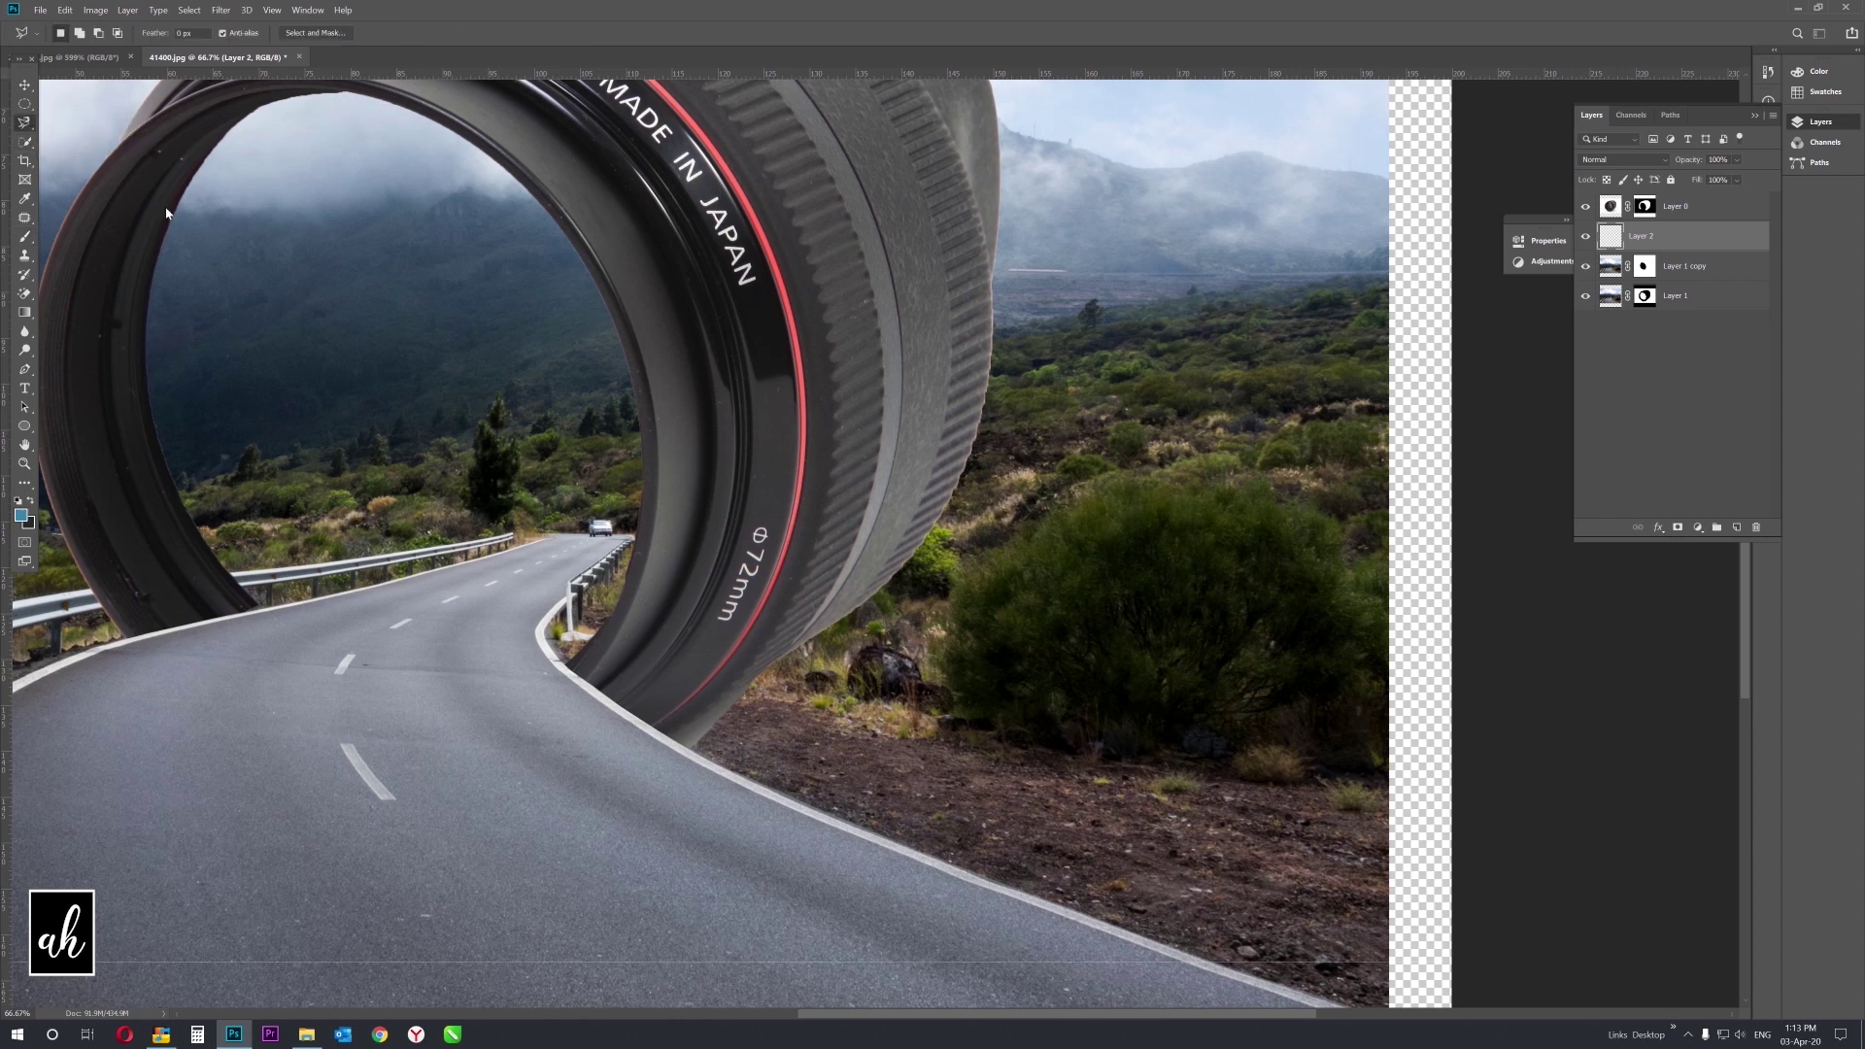
{"action": "left_click", "coordinate": [681, 747]}
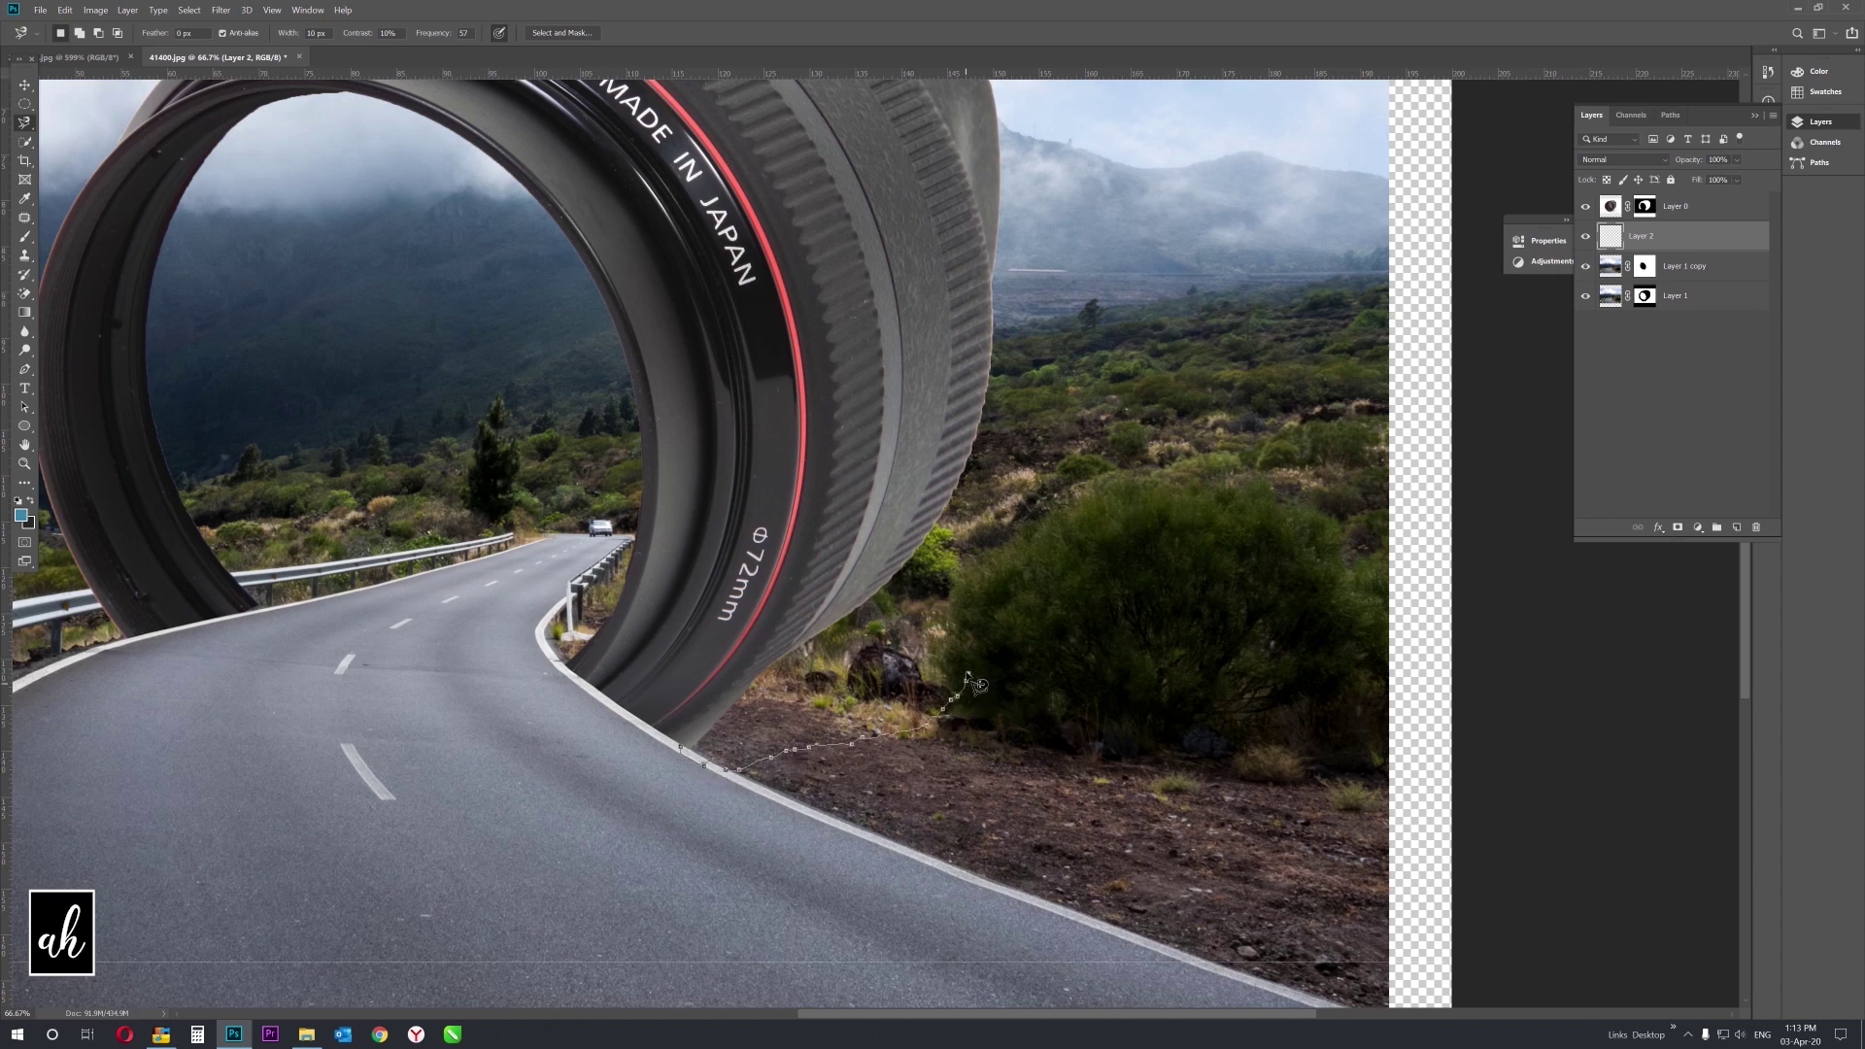
{"action": "left_click", "coordinate": [683, 748]}
Paint a black shadow under the lens base and blend its layer as Linear Burn.
{"action": "key", "text": "b"}
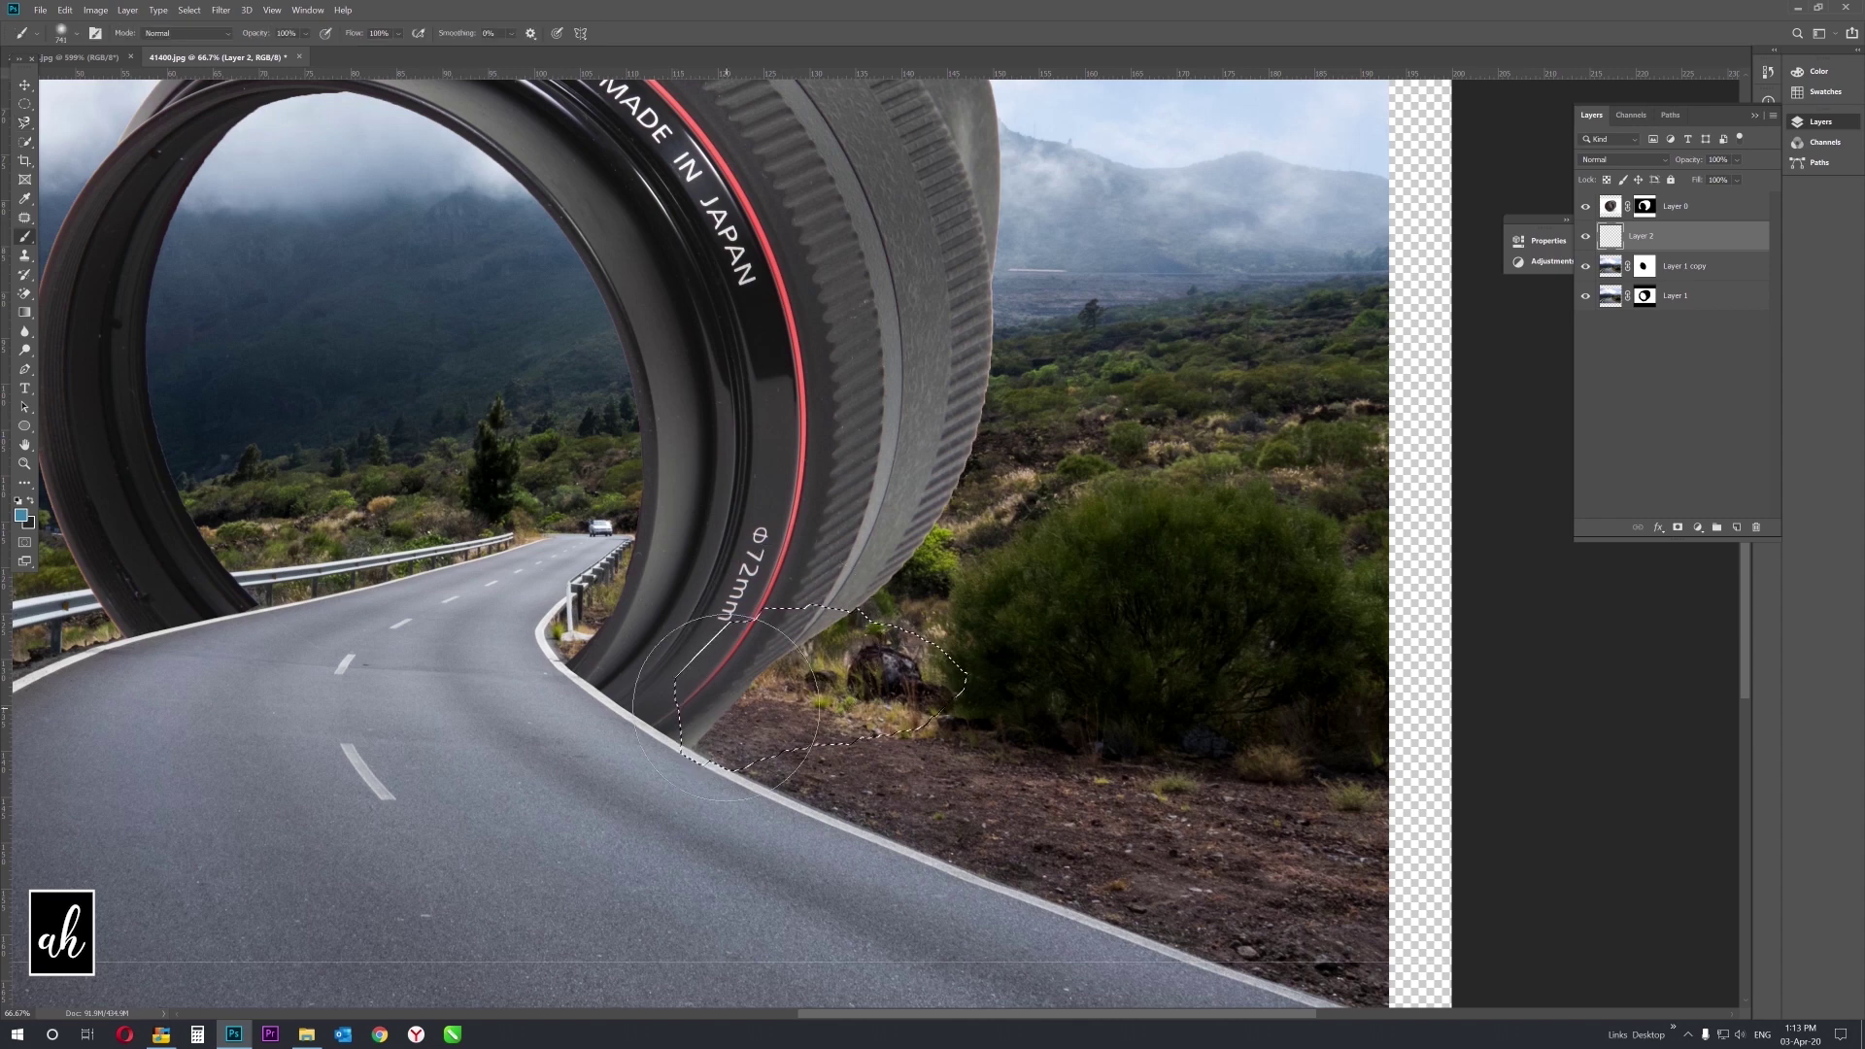
{"action": "key", "text": "x"}
{"action": "left_click_drag", "start_coordinate": [814, 683], "coordinate": [816, 626]}
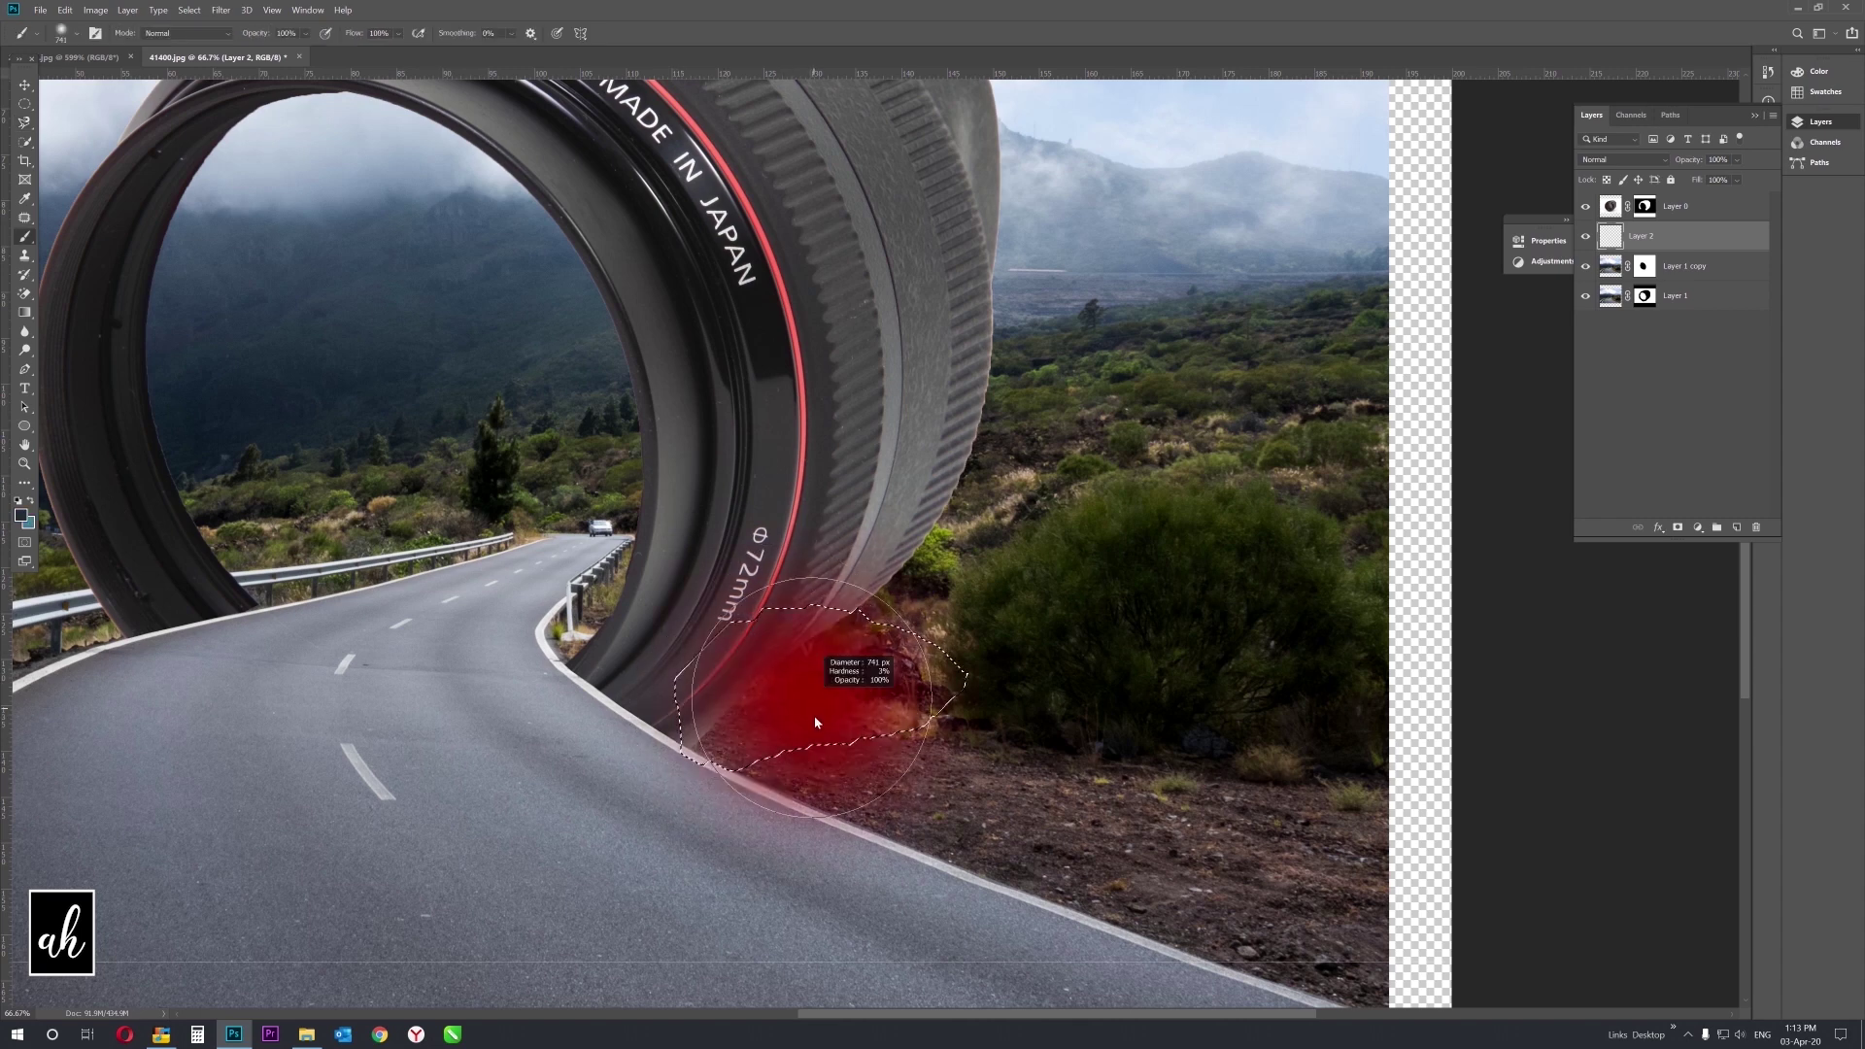
{"action": "mouse_move", "coordinate": [719, 757]}
{"action": "left_mouse_down"}
{"action": "mouse_move", "coordinate": [724, 677]}
{"action": "mouse_move", "coordinate": [743, 802]}
{"action": "left_mouse_up"}
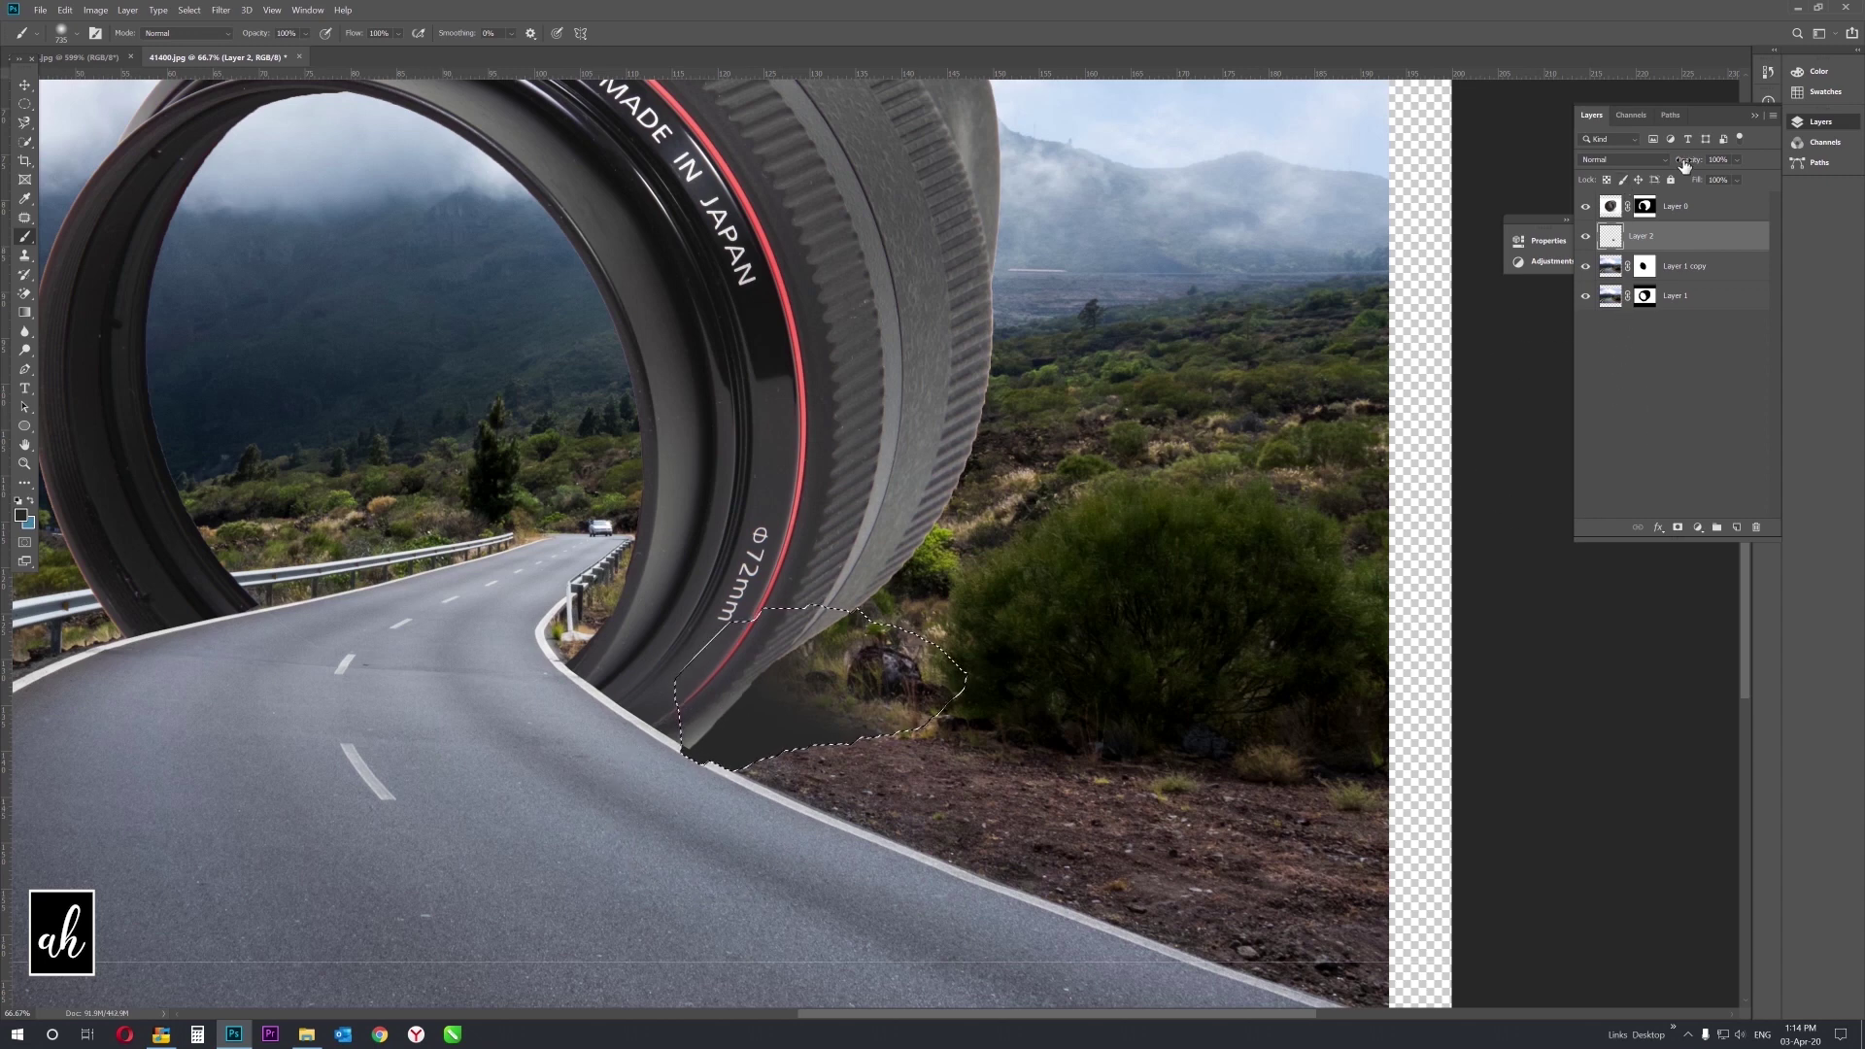
{"action": "left_click", "coordinate": [1621, 159]}
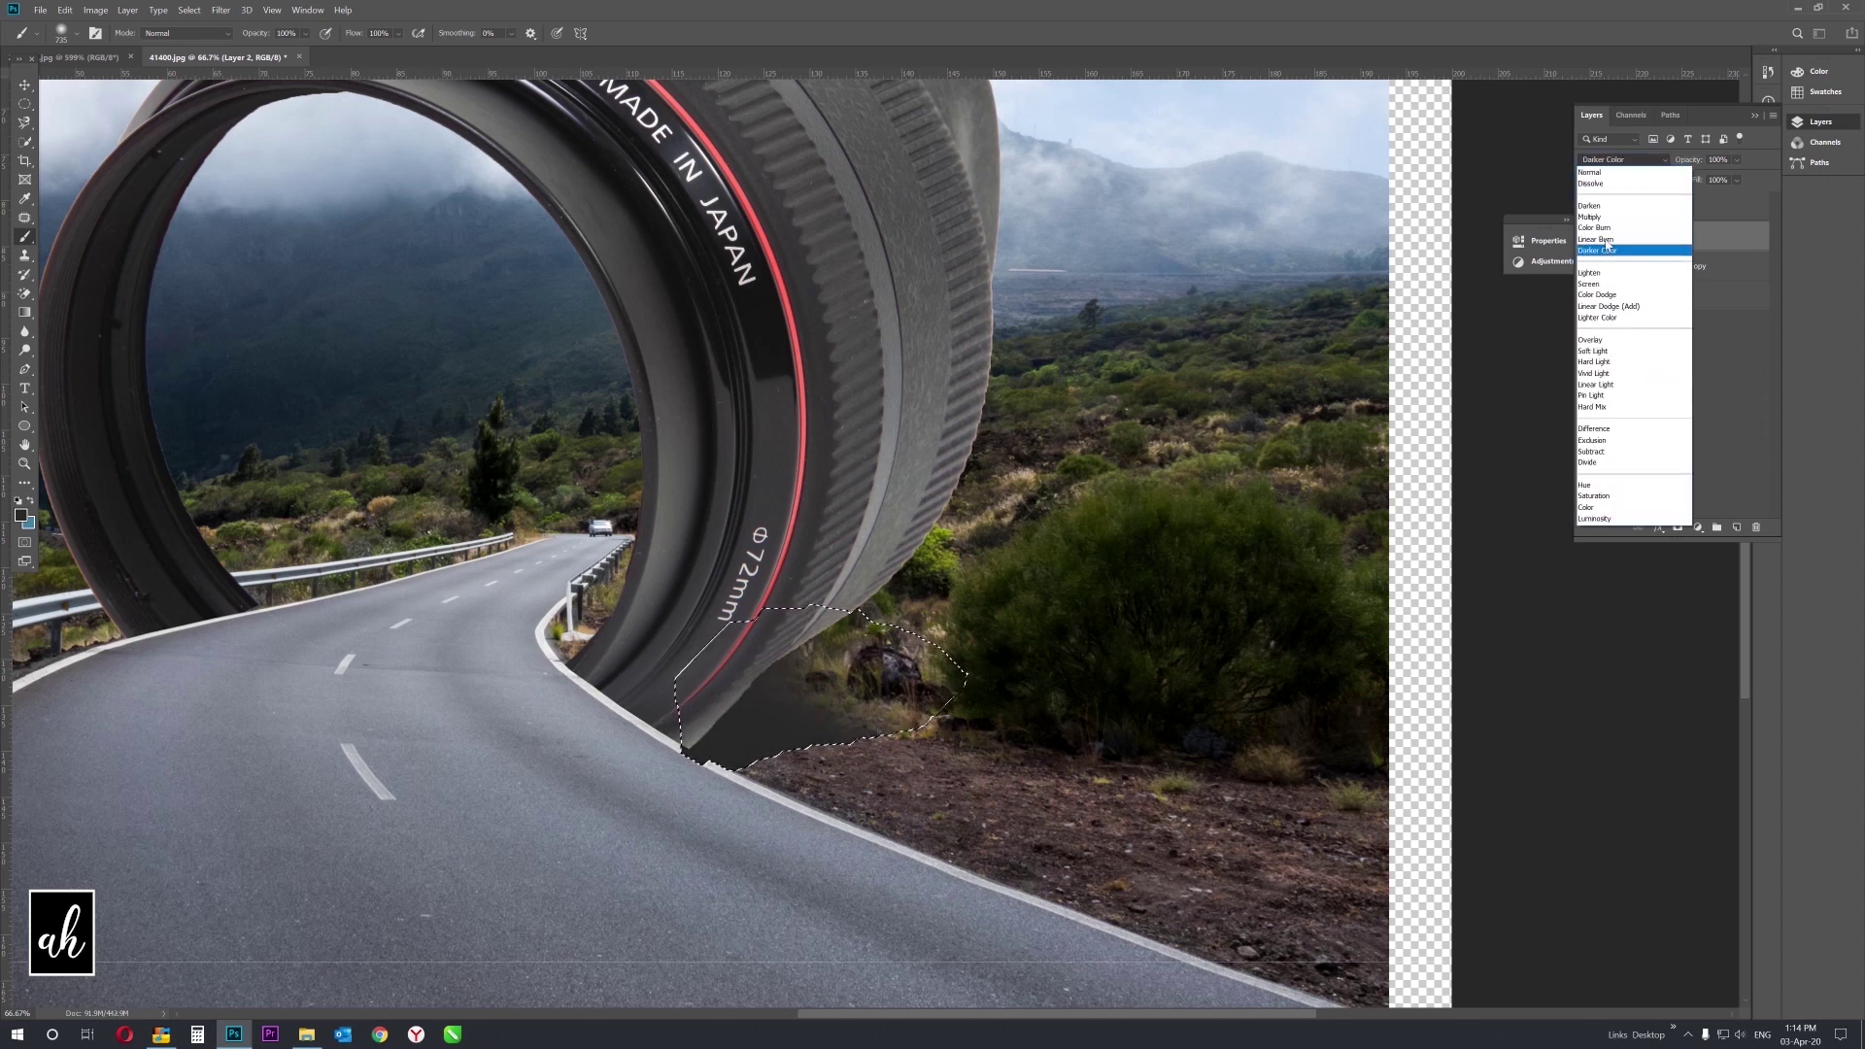
{"action": "left_click", "coordinate": [1596, 239]}
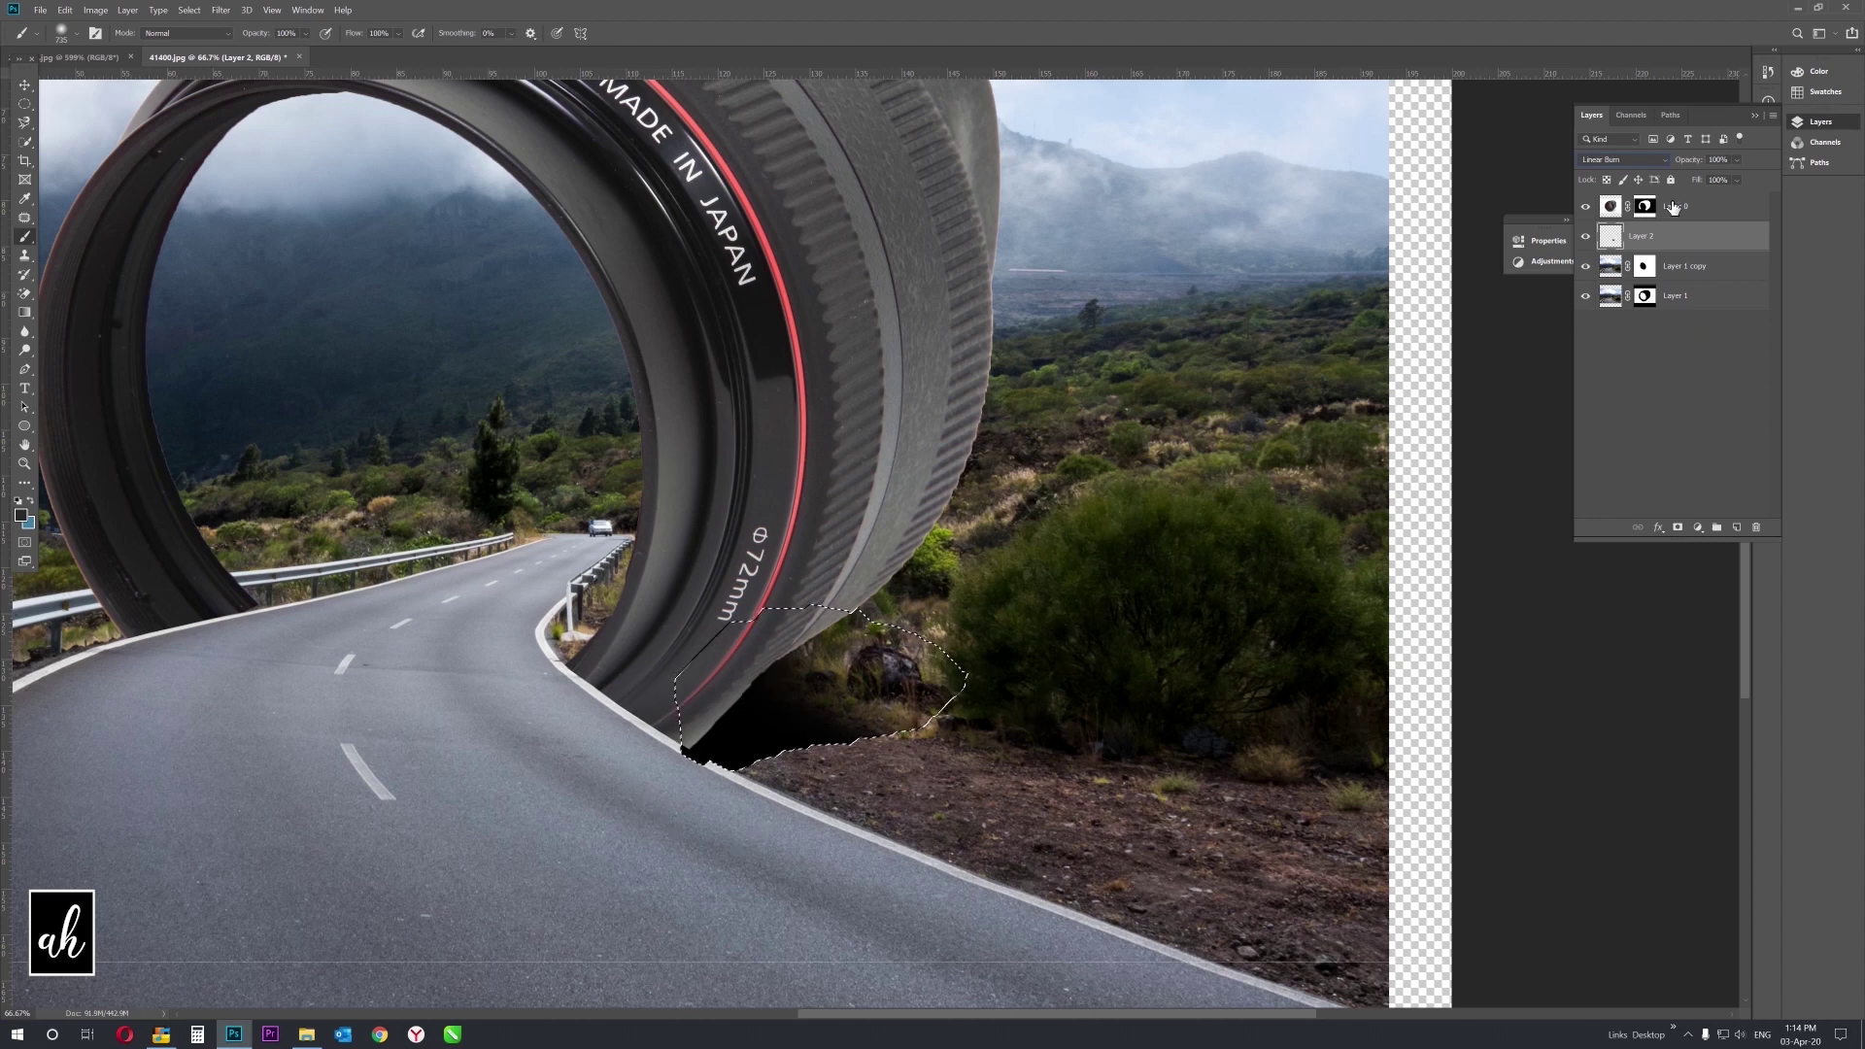
Blur the shadow with a 78.4-pixel Gaussian Blur and clear the selection.
{"action": "left_click", "coordinate": [219, 12]}
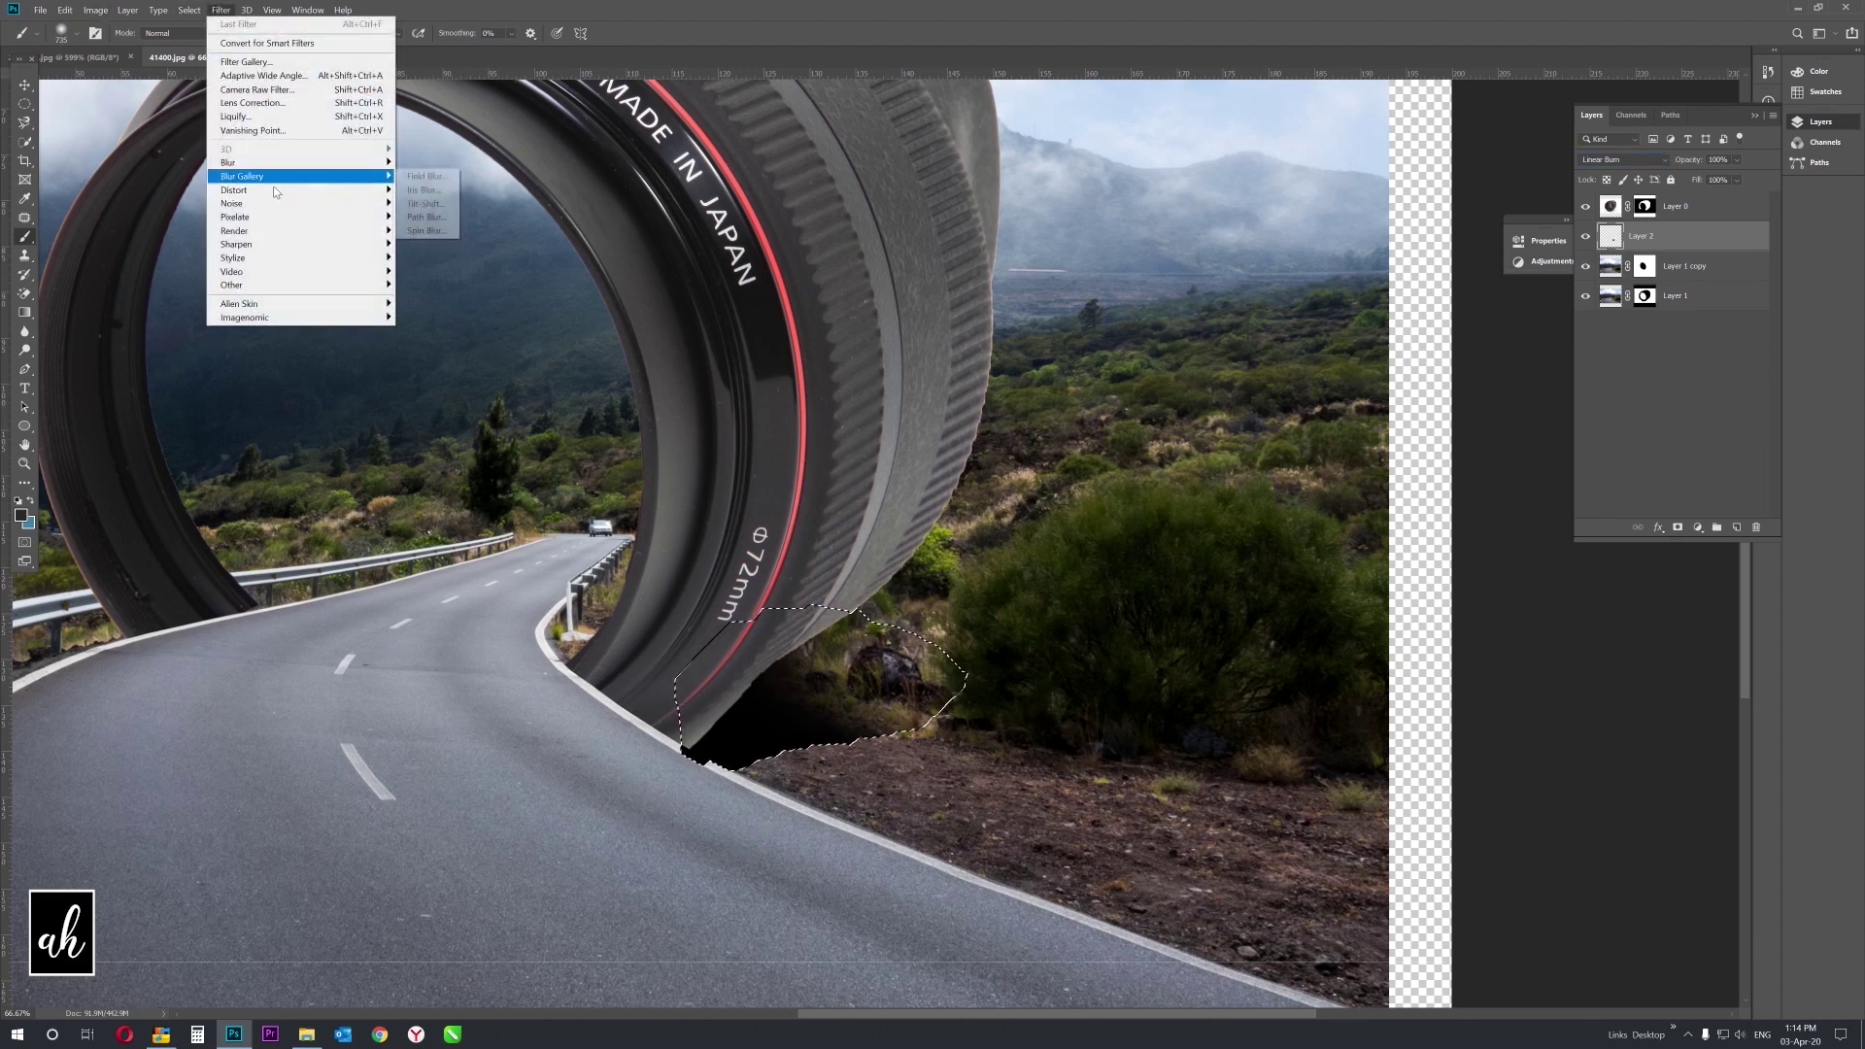
{"action": "mouse_move", "coordinate": [299, 161]}
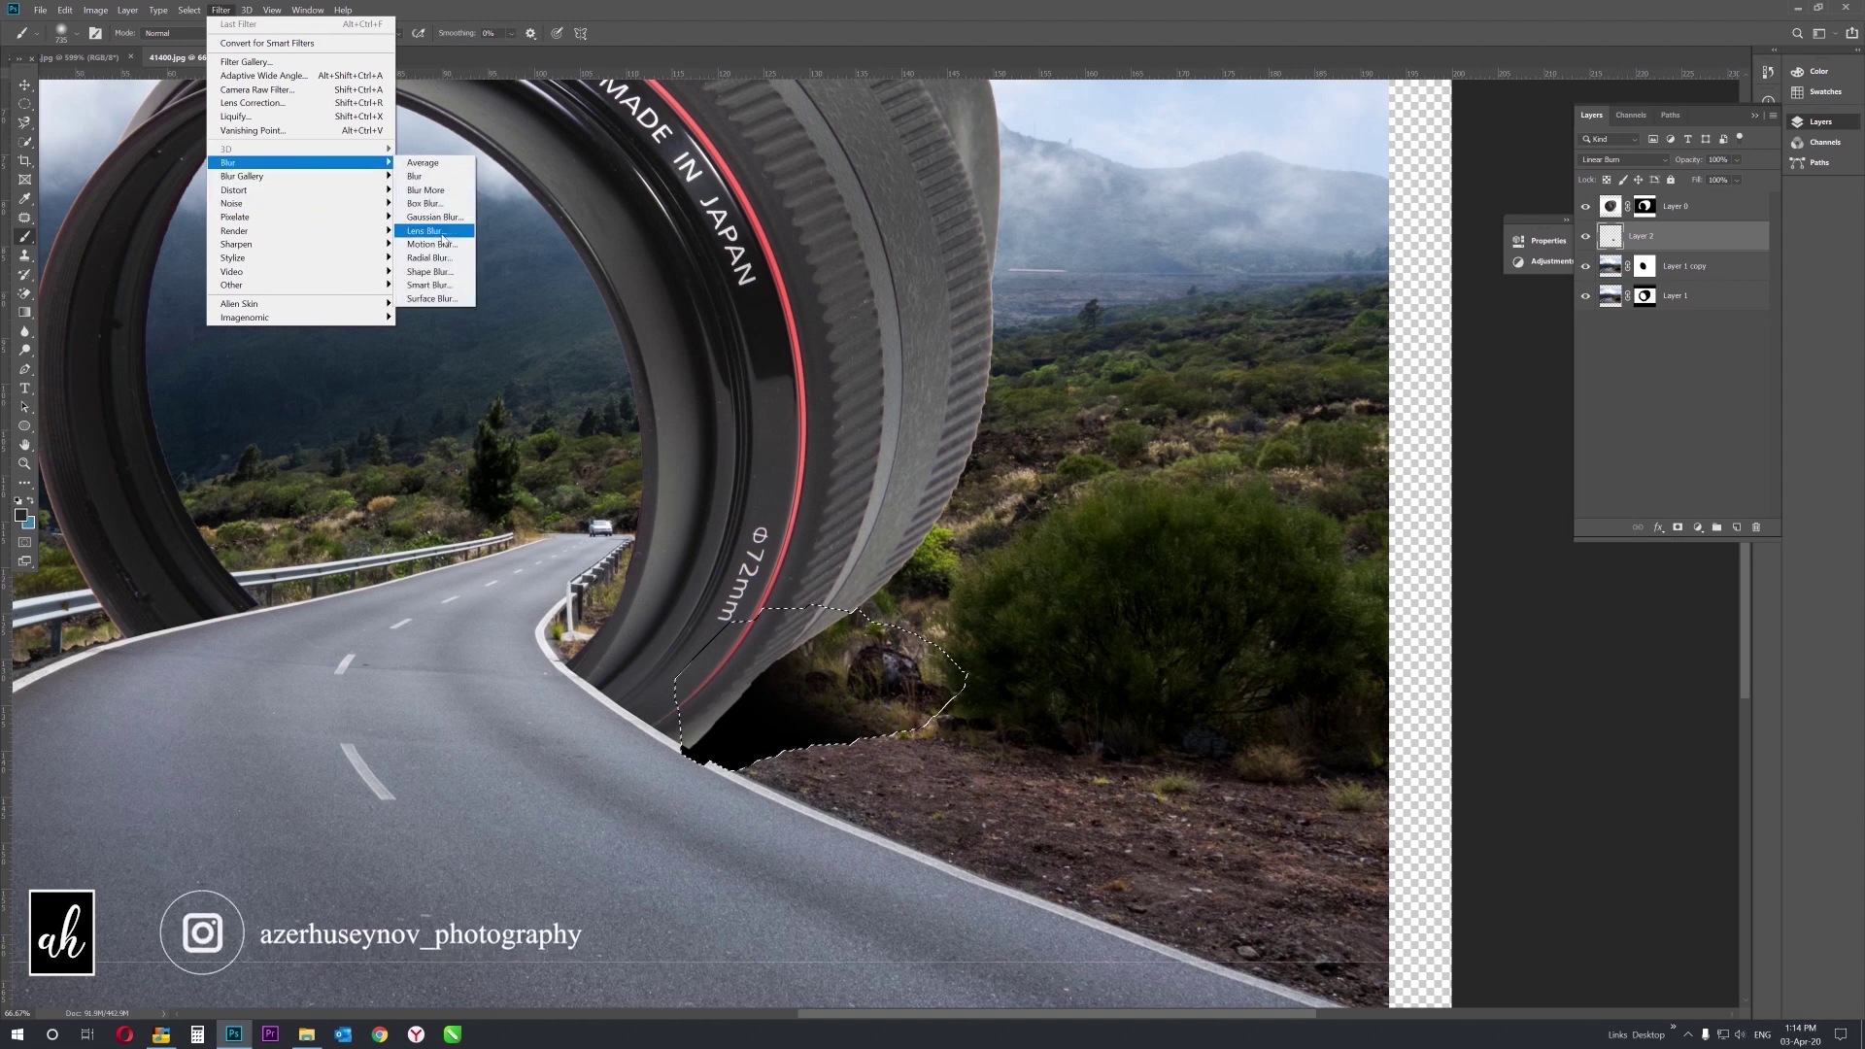
{"action": "left_click", "coordinate": [427, 216]}
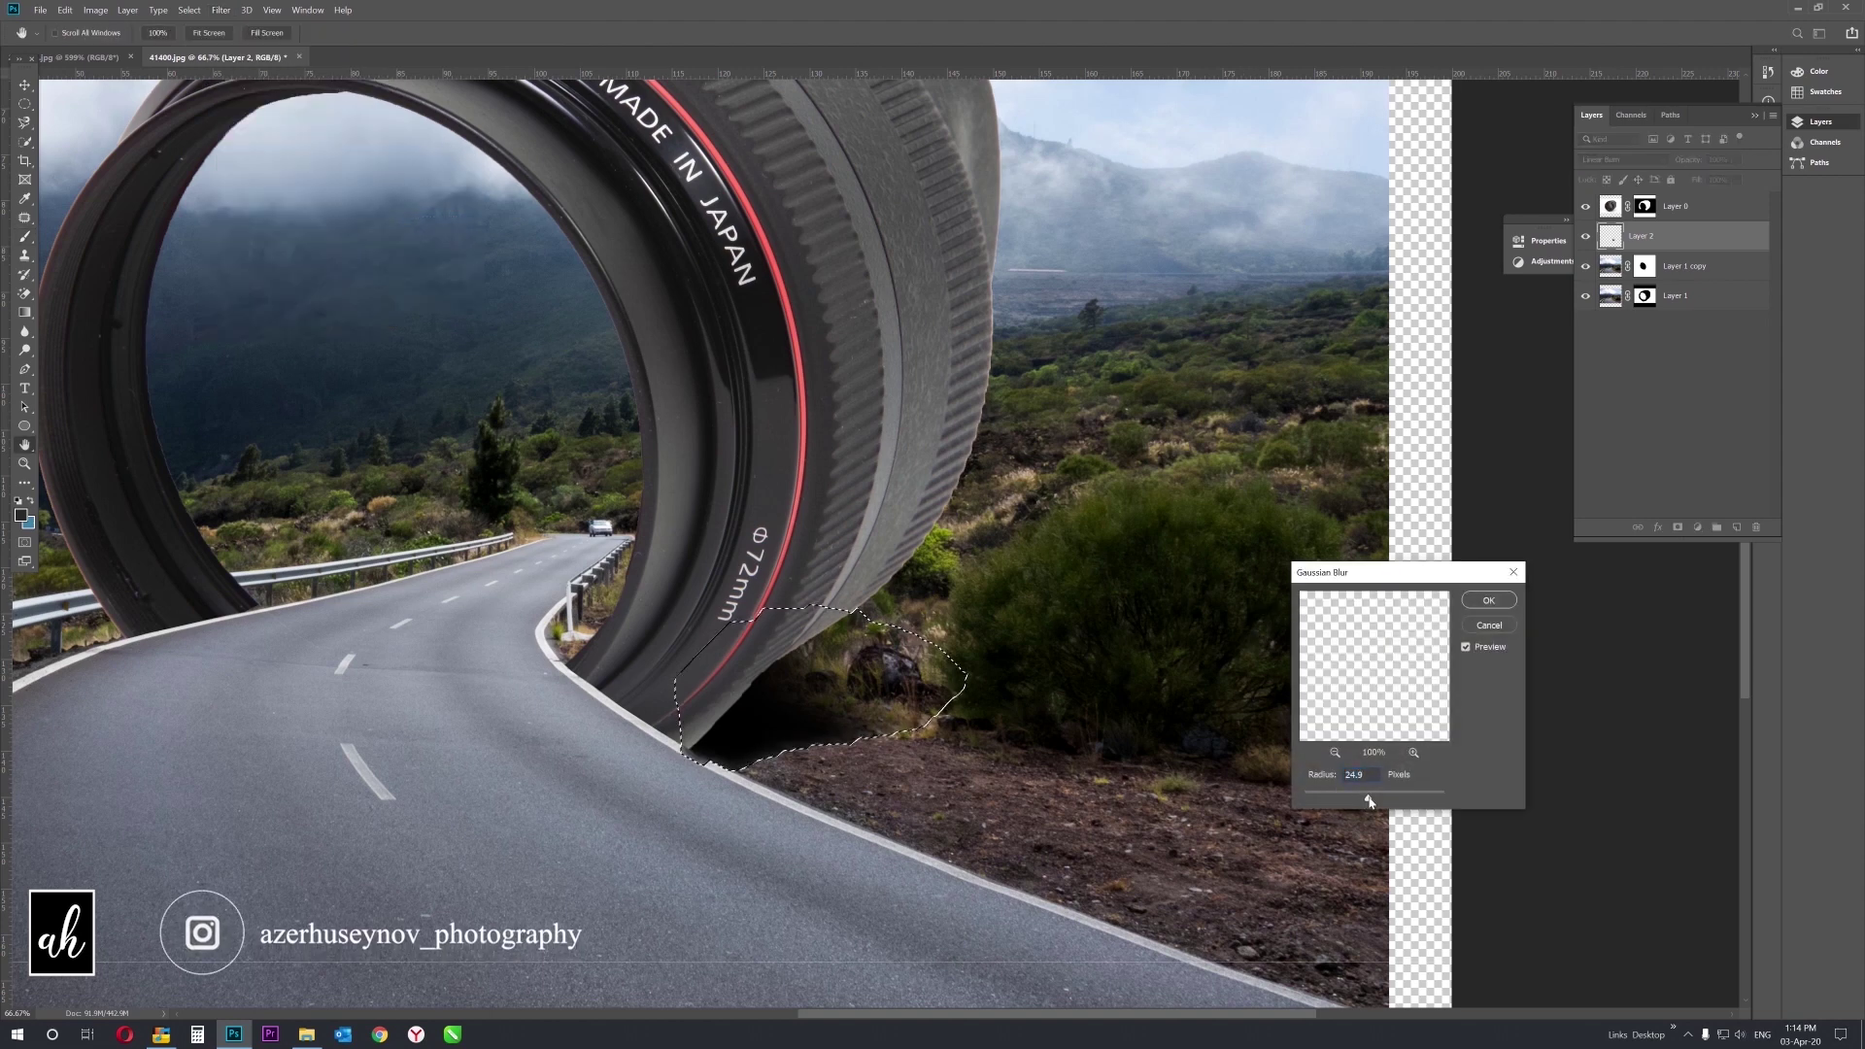
{"action": "left_click_drag", "start_coordinate": [1324, 777], "coordinate": [1403, 777]}
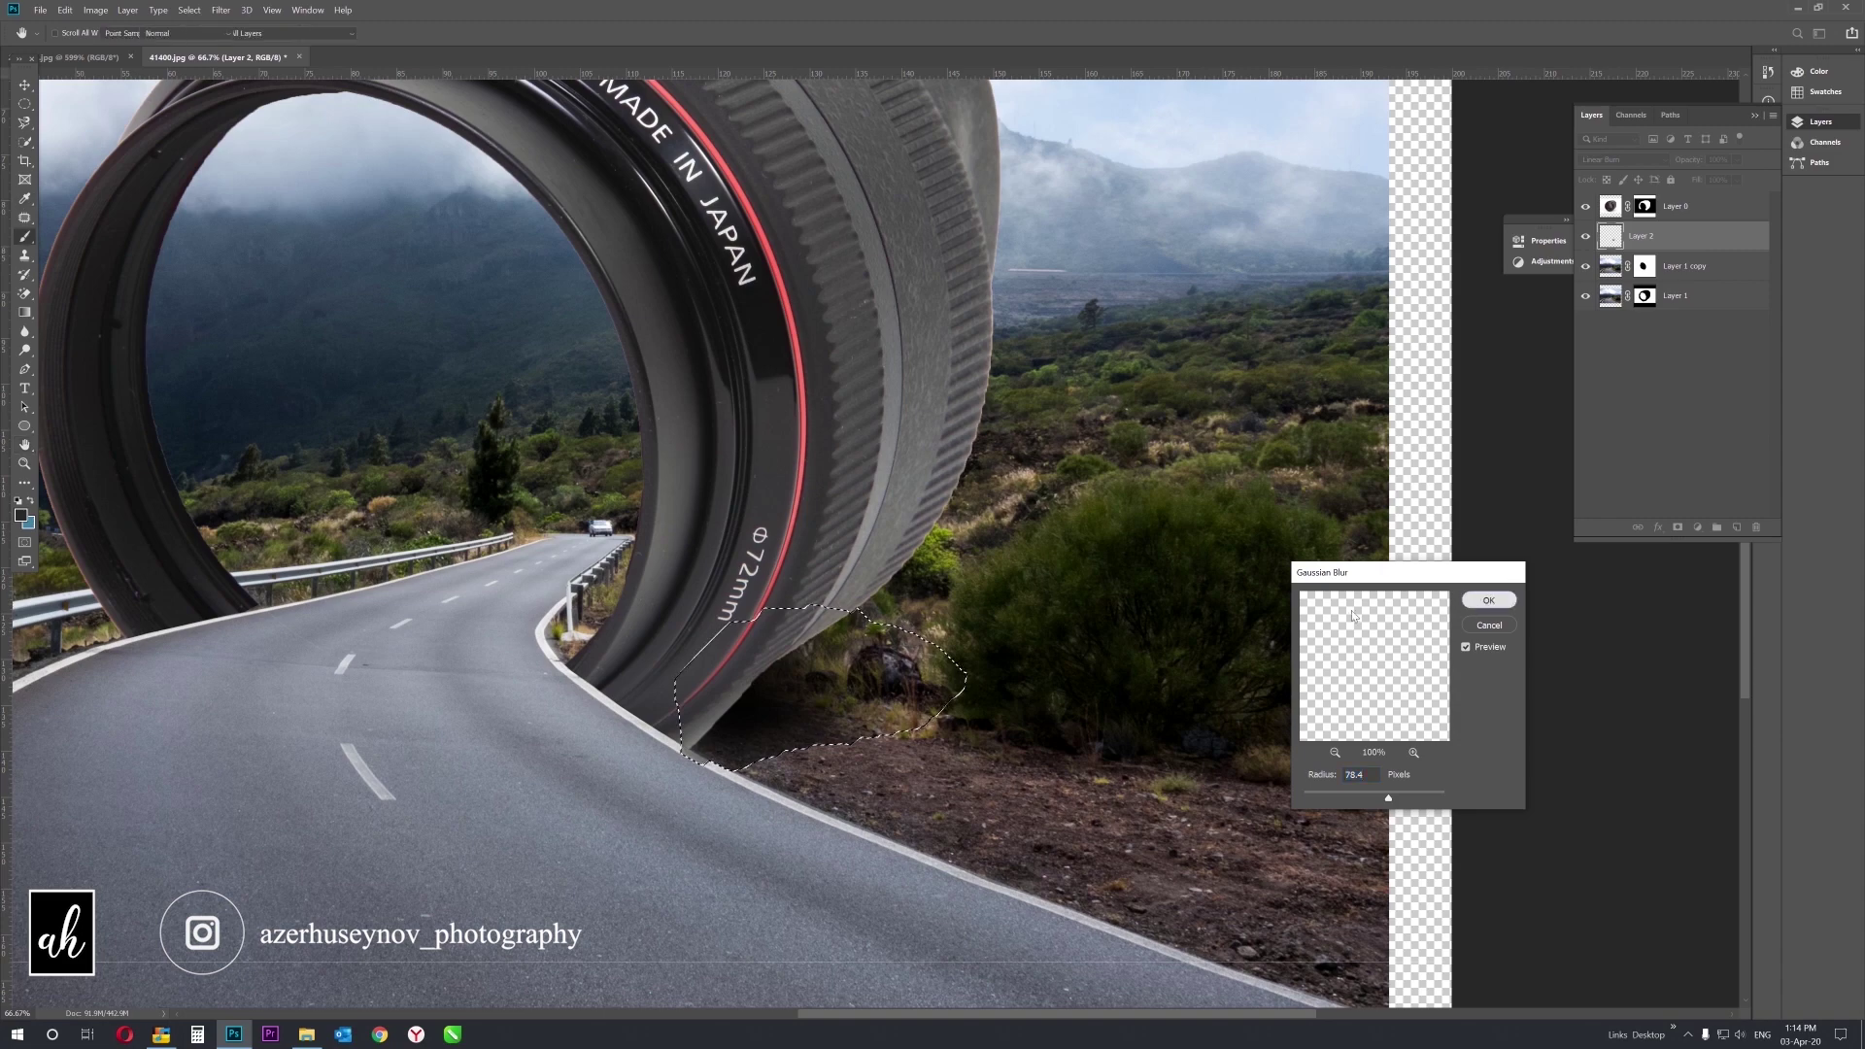
{"action": "left_click", "coordinate": [1488, 601]}
{"action": "key", "text": "b"}
{"action": "key", "text": "ctrl+d"}
{"action": "scroll", "coordinate": [816, 855], "scroll_direction": "up", "scroll_amount": 5}
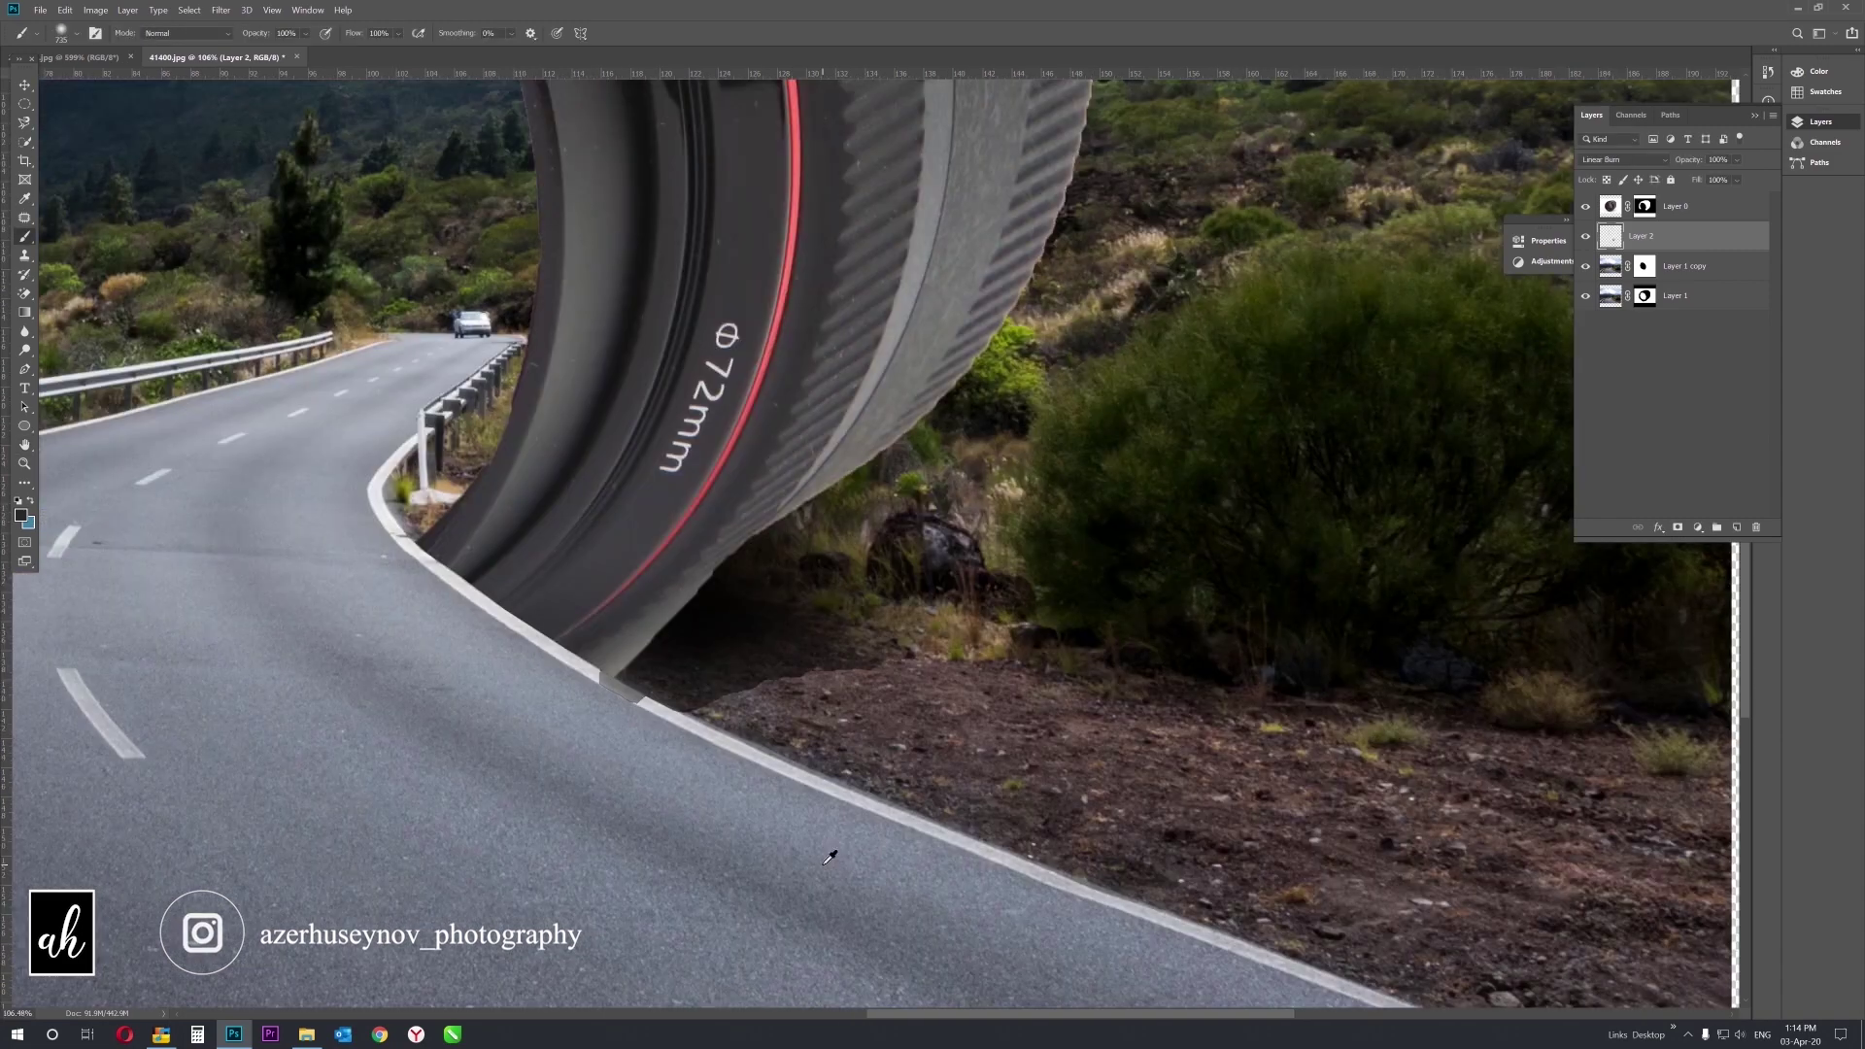
Set up a large, very soft standard Eraser for the shadow edges.
{"action": "key", "text": "e"}
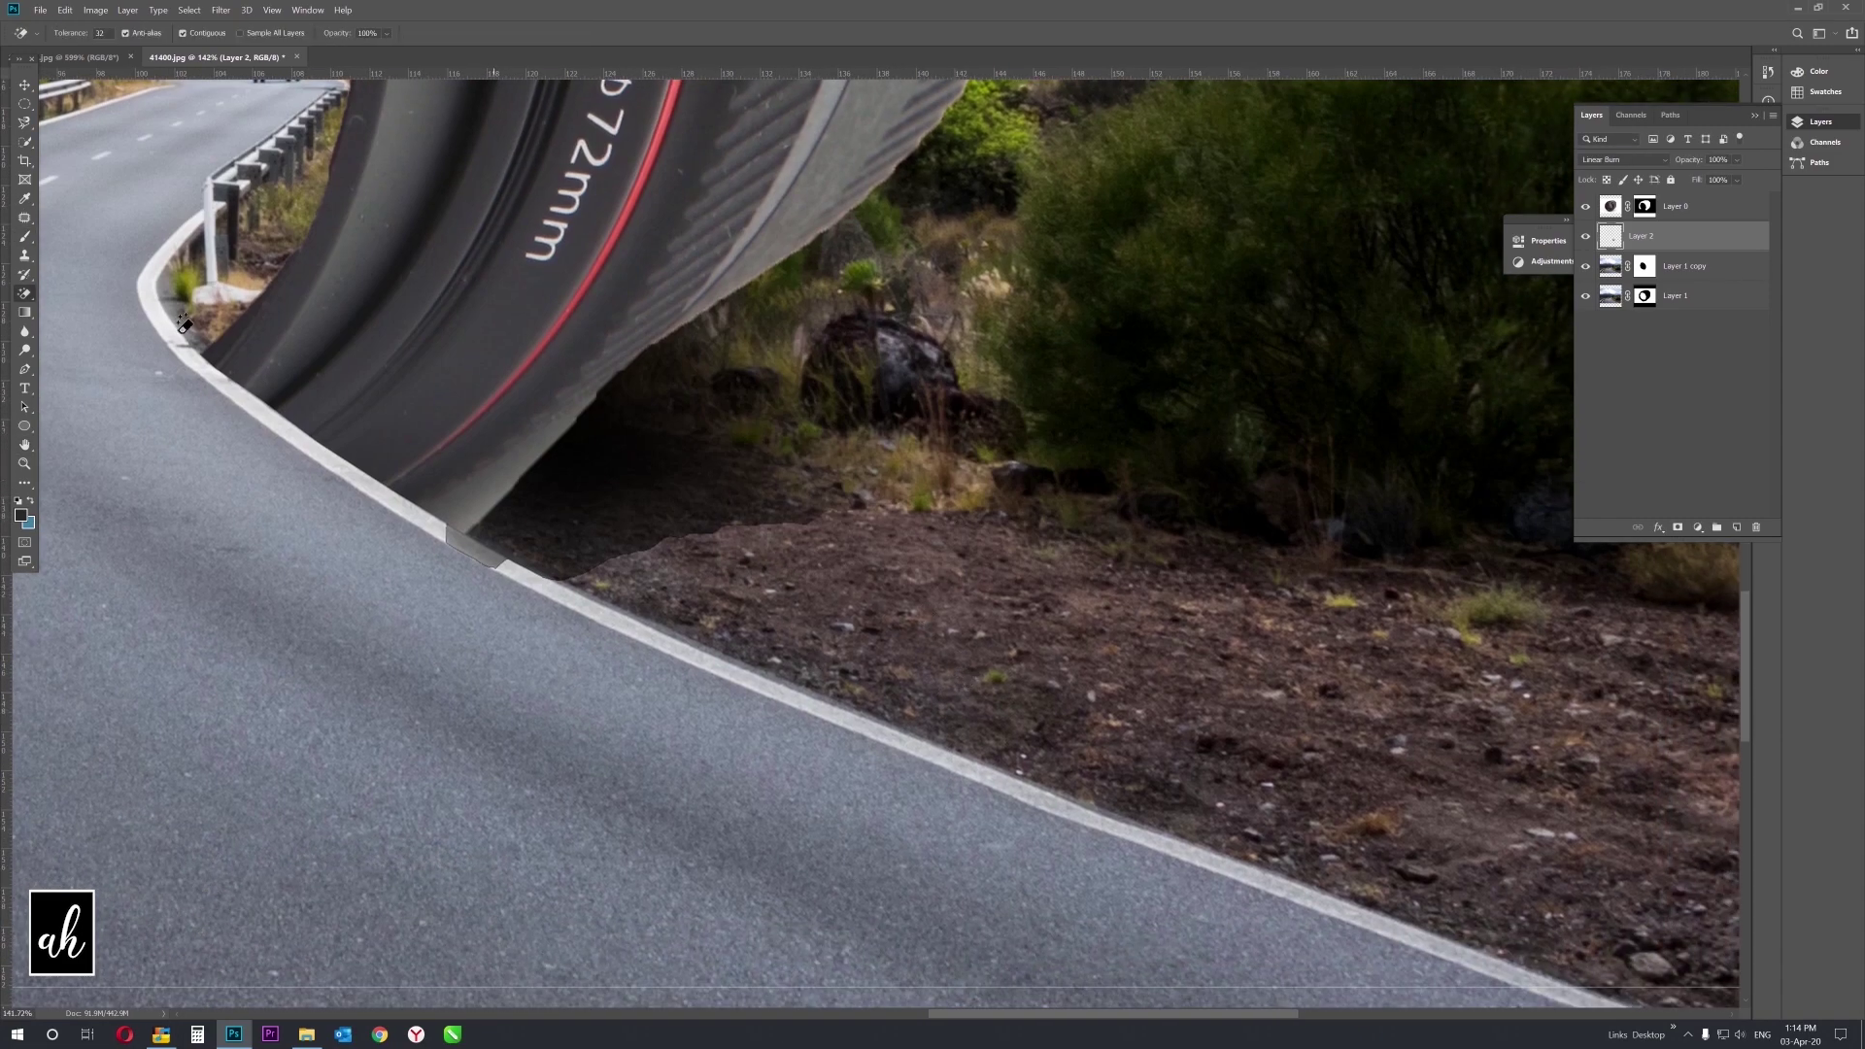
{"action": "right_click", "coordinate": [23, 296]}
{"action": "left_click", "coordinate": [87, 291]}
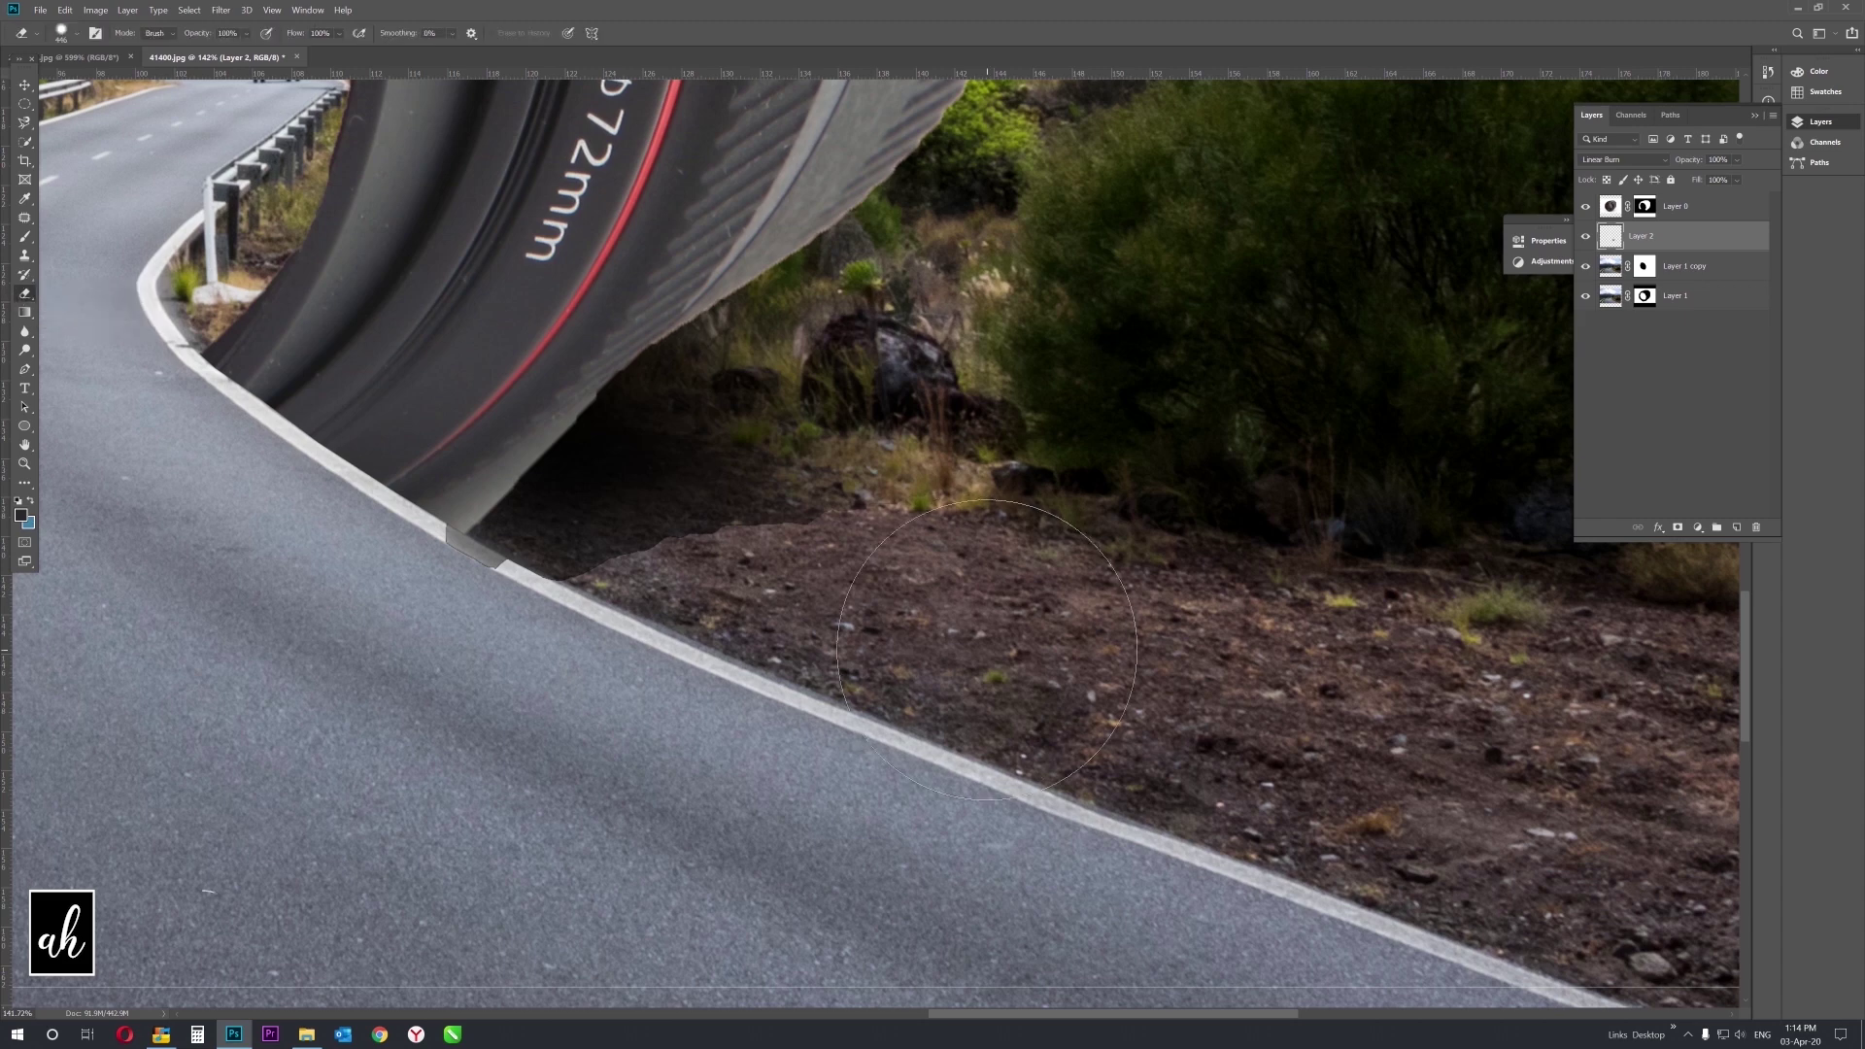
{"action": "mouse_move", "coordinate": [957, 690]}
{"action": "left_mouse_down"}
{"action": "mouse_move", "coordinate": [982, 502]}
{"action": "mouse_move", "coordinate": [966, 559]}
{"action": "mouse_move", "coordinate": [539, 627]}
{"action": "mouse_move", "coordinate": [399, 603]}
{"action": "mouse_move", "coordinate": [625, 641]}
{"action": "mouse_move", "coordinate": [1148, 508]}
{"action": "left_mouse_up"}
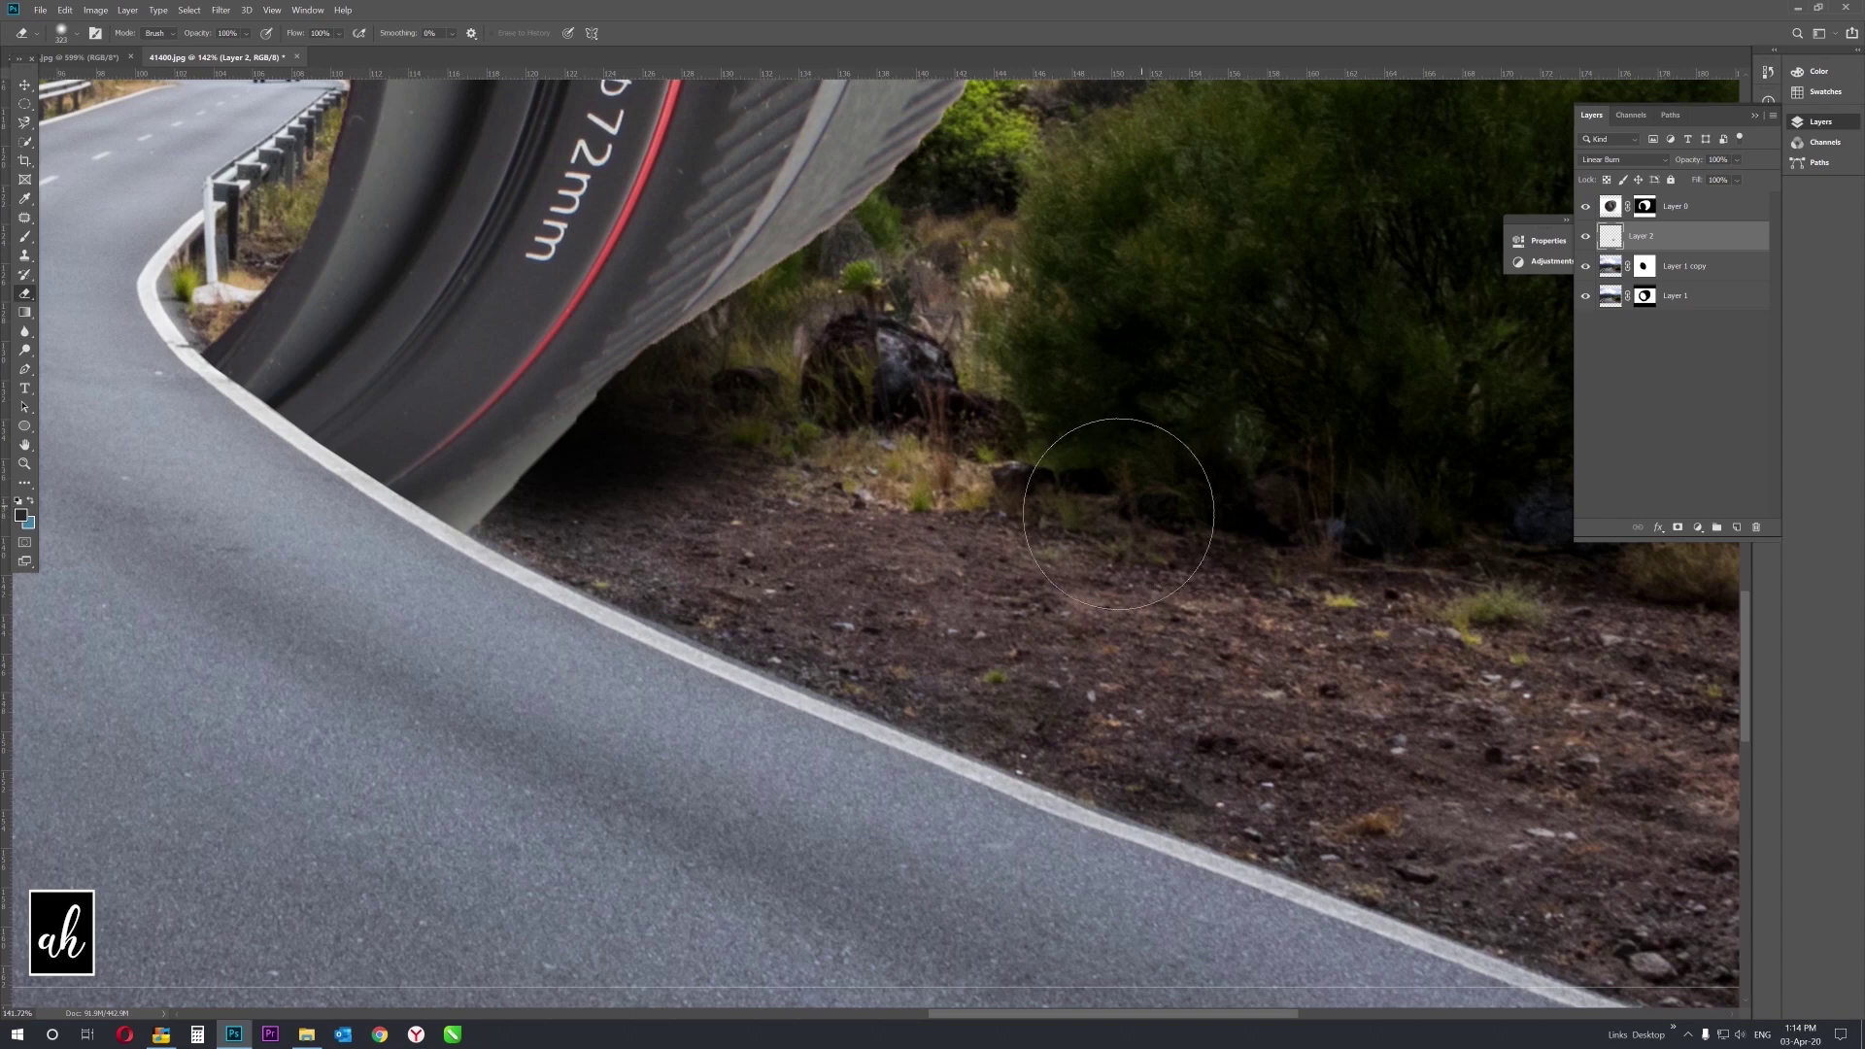
{"action": "key", "text": "z"}
{"action": "right_click", "coordinate": [991, 556]}
{"action": "left_click", "coordinate": [1020, 566]}
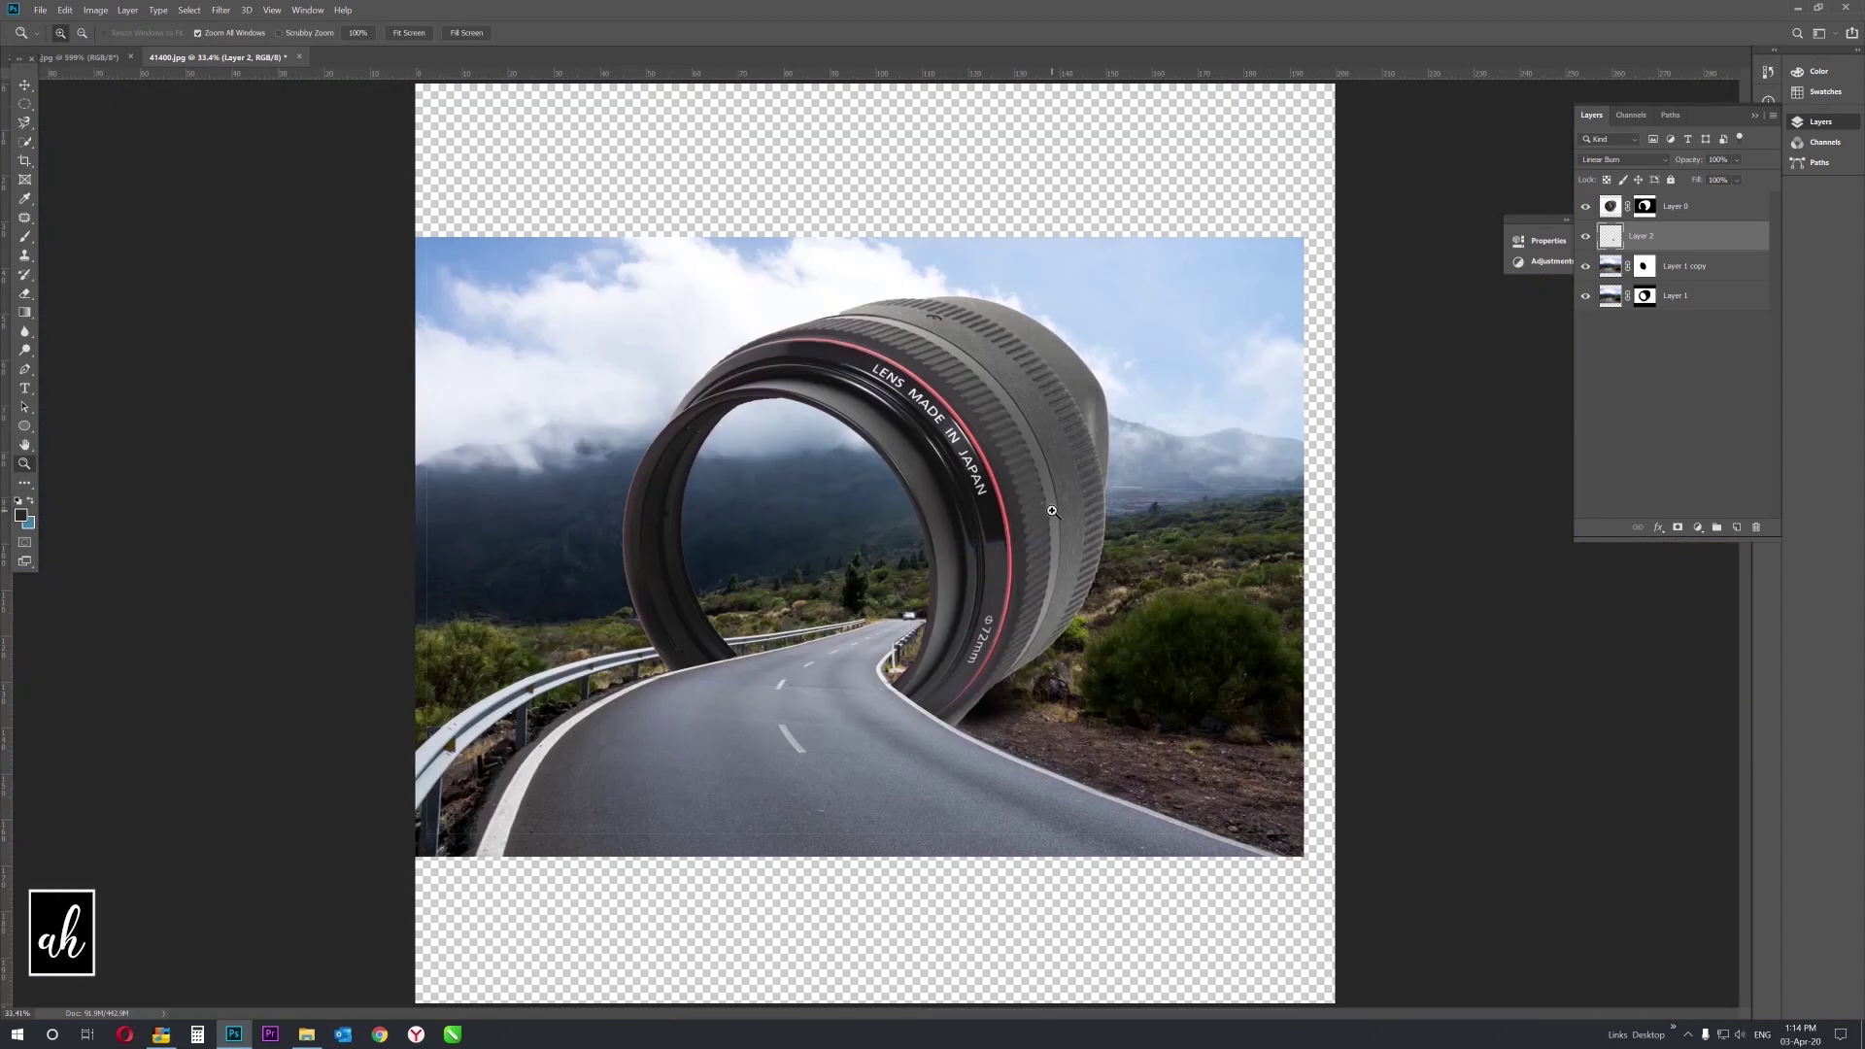
{"action": "left_click", "coordinate": [1038, 760]}
Scale the shadow layer wider and taller and nudge it into place under the lens.
{"action": "left_click", "coordinate": [26, 92]}
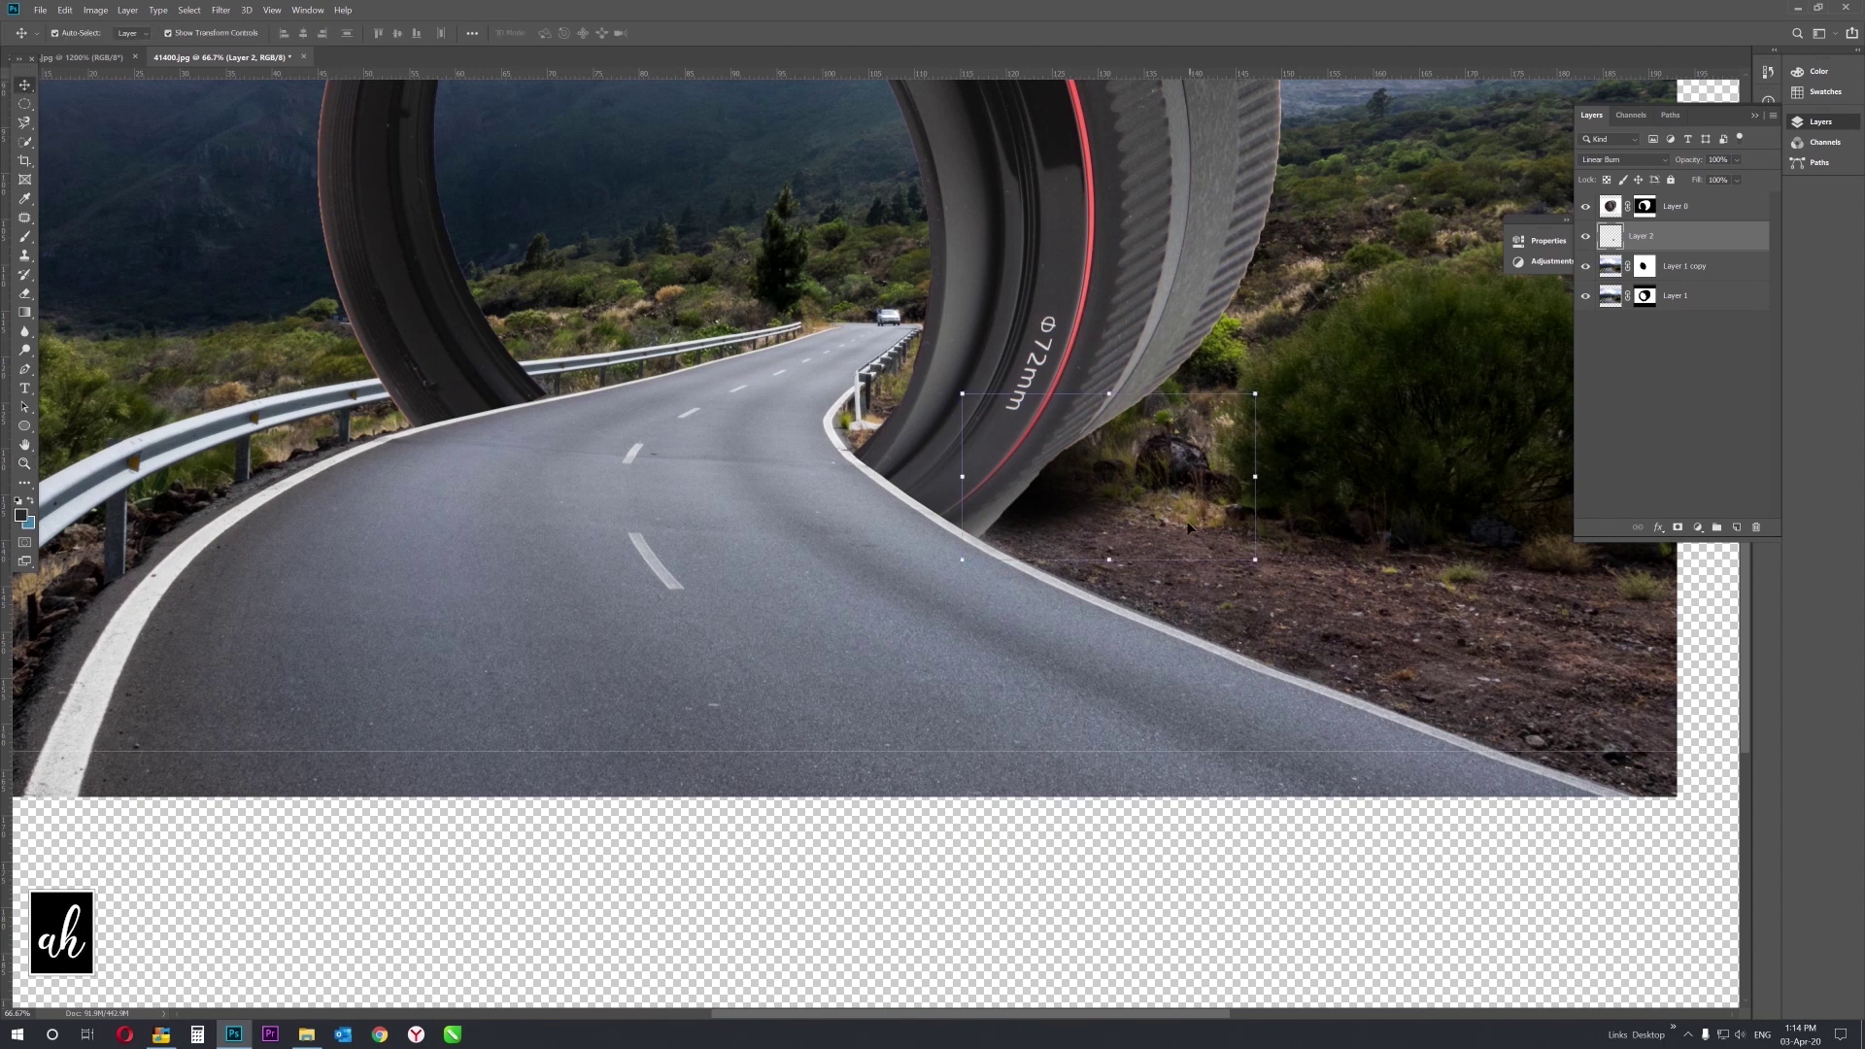
{"action": "left_click", "coordinate": [1255, 561]}
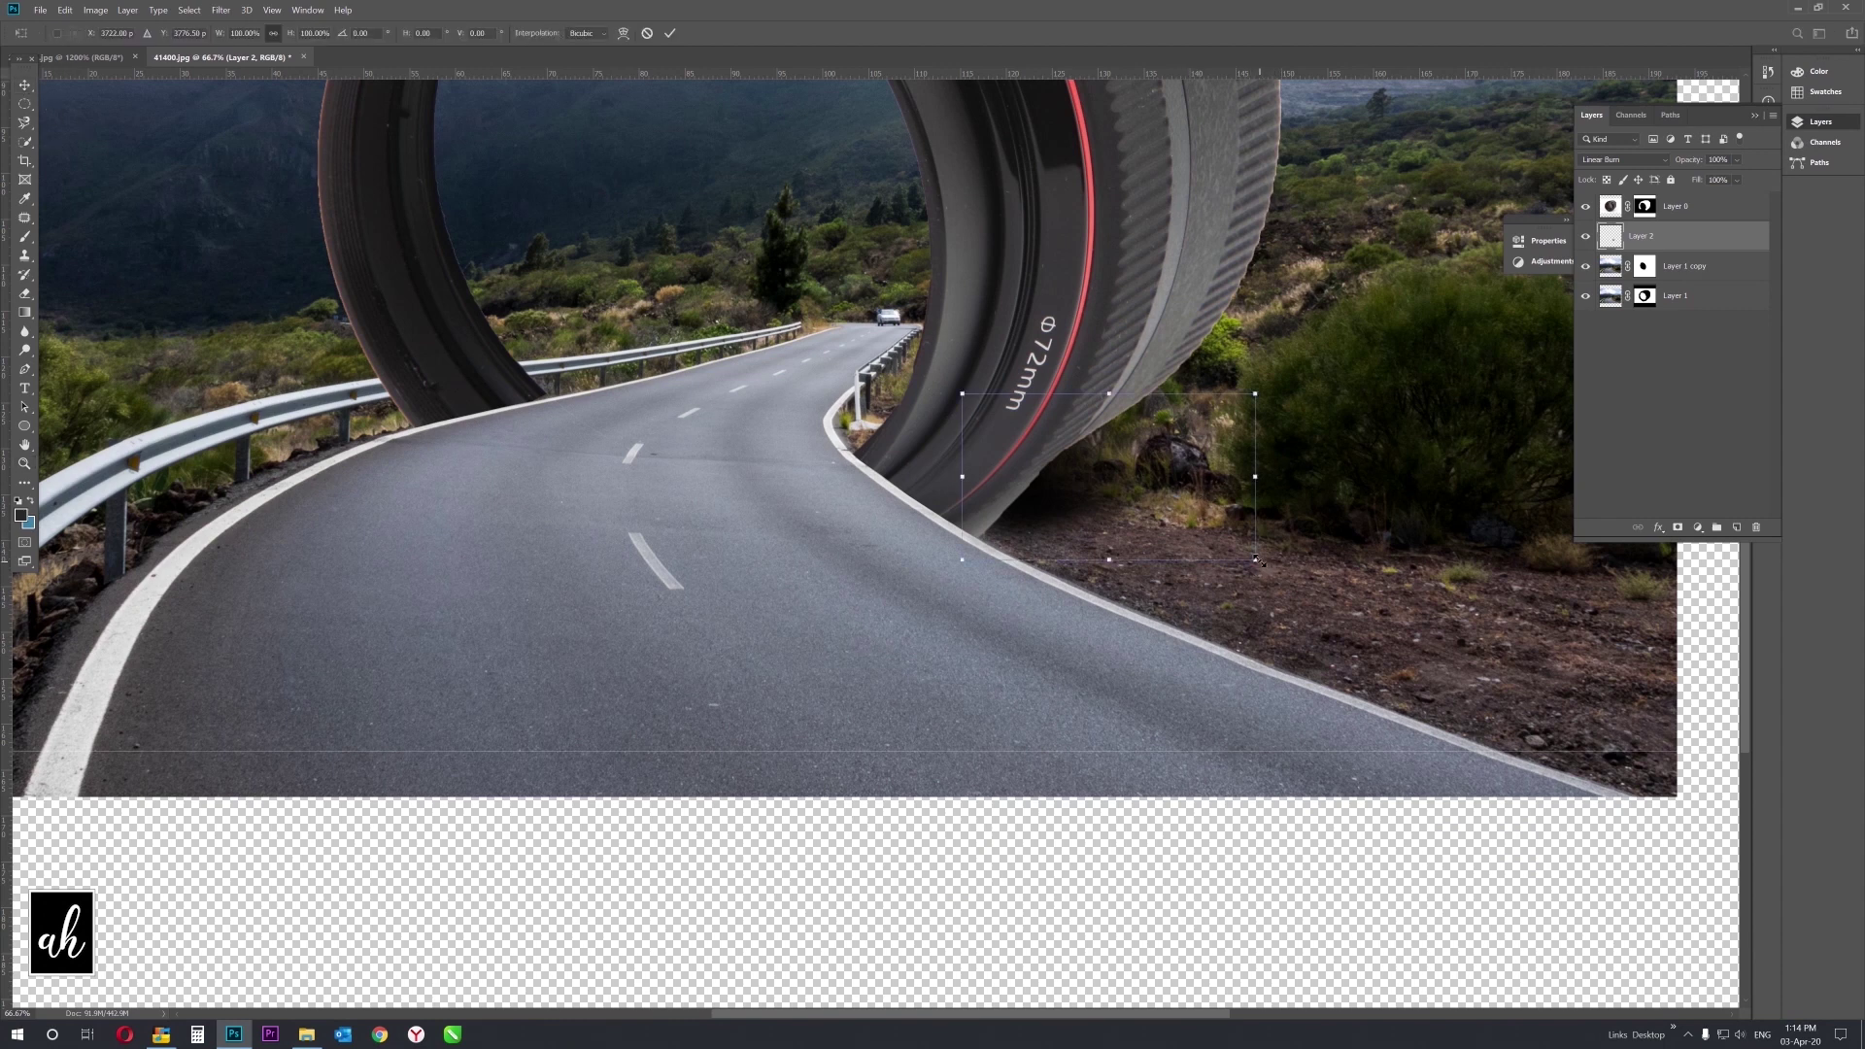
{"action": "left_click_drag", "start_coordinate": [1257, 561], "coordinate": [1414, 611]}
{"action": "key", "text": "Return"}
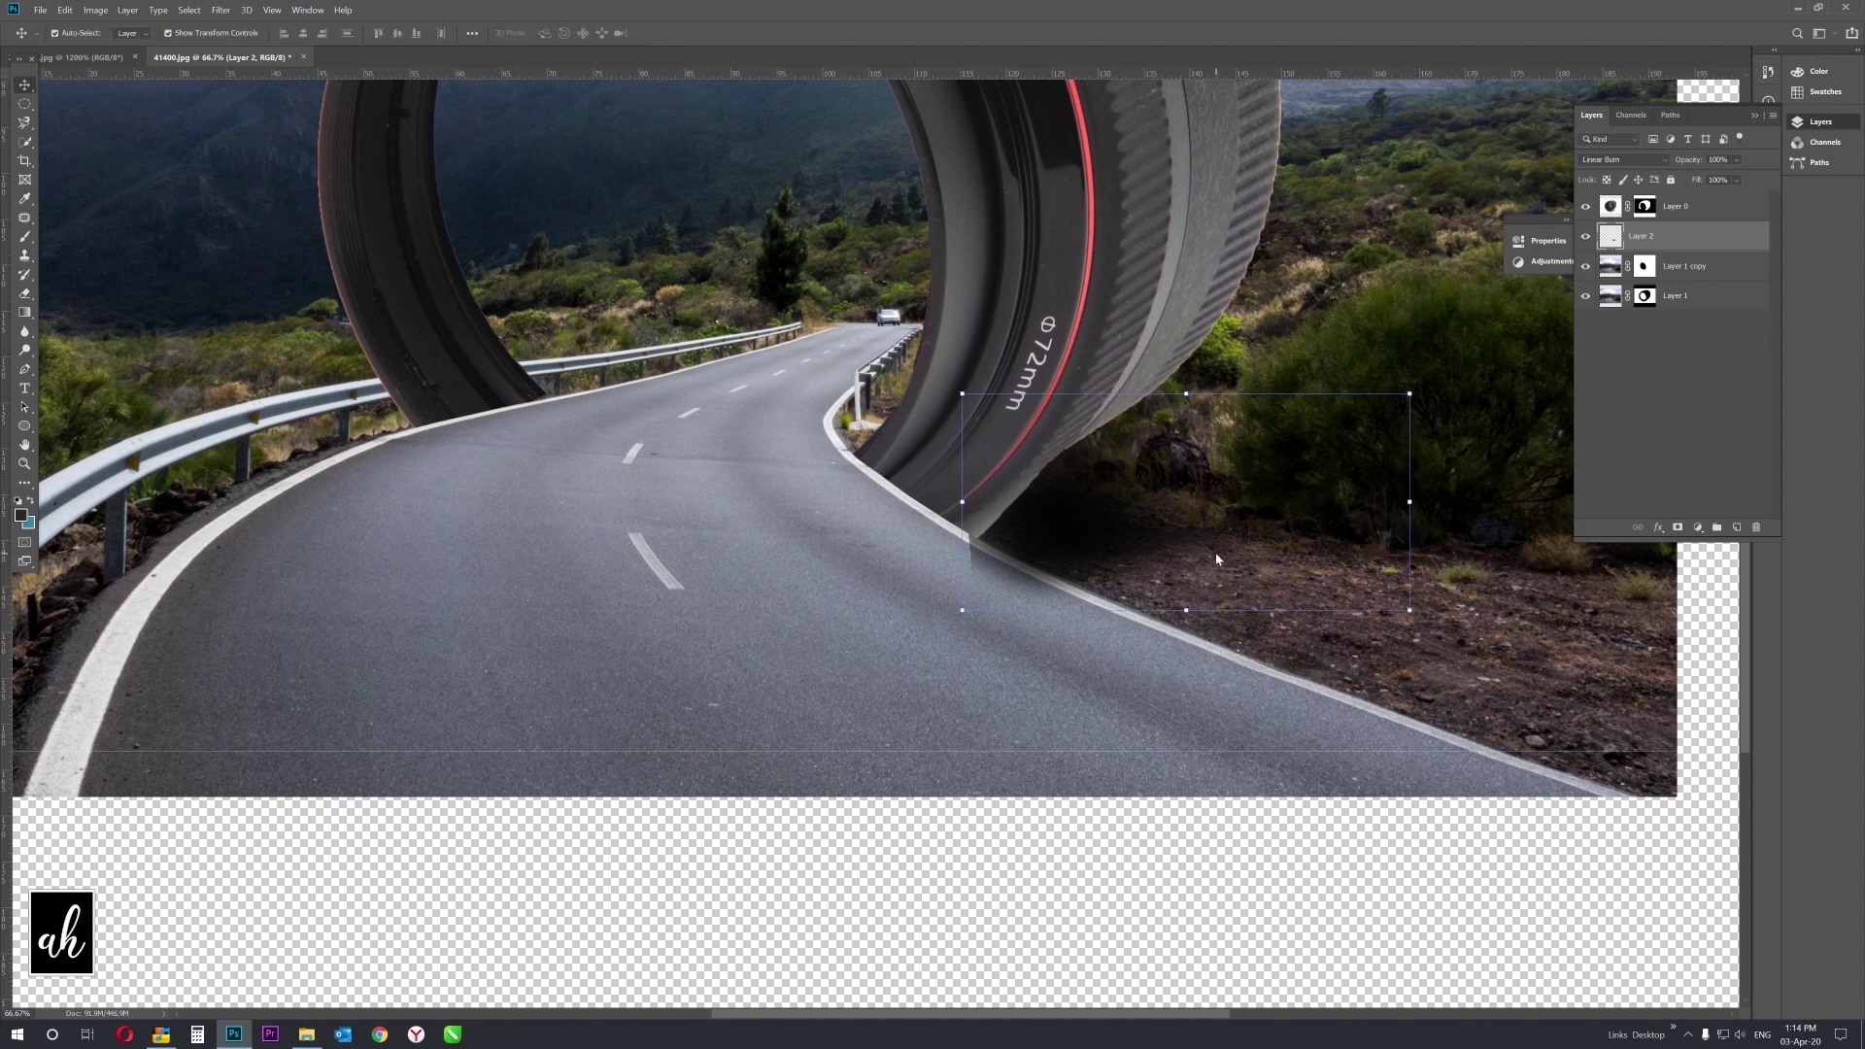
{"action": "left_click_drag", "start_coordinate": [1081, 510], "coordinate": [1088, 522]}
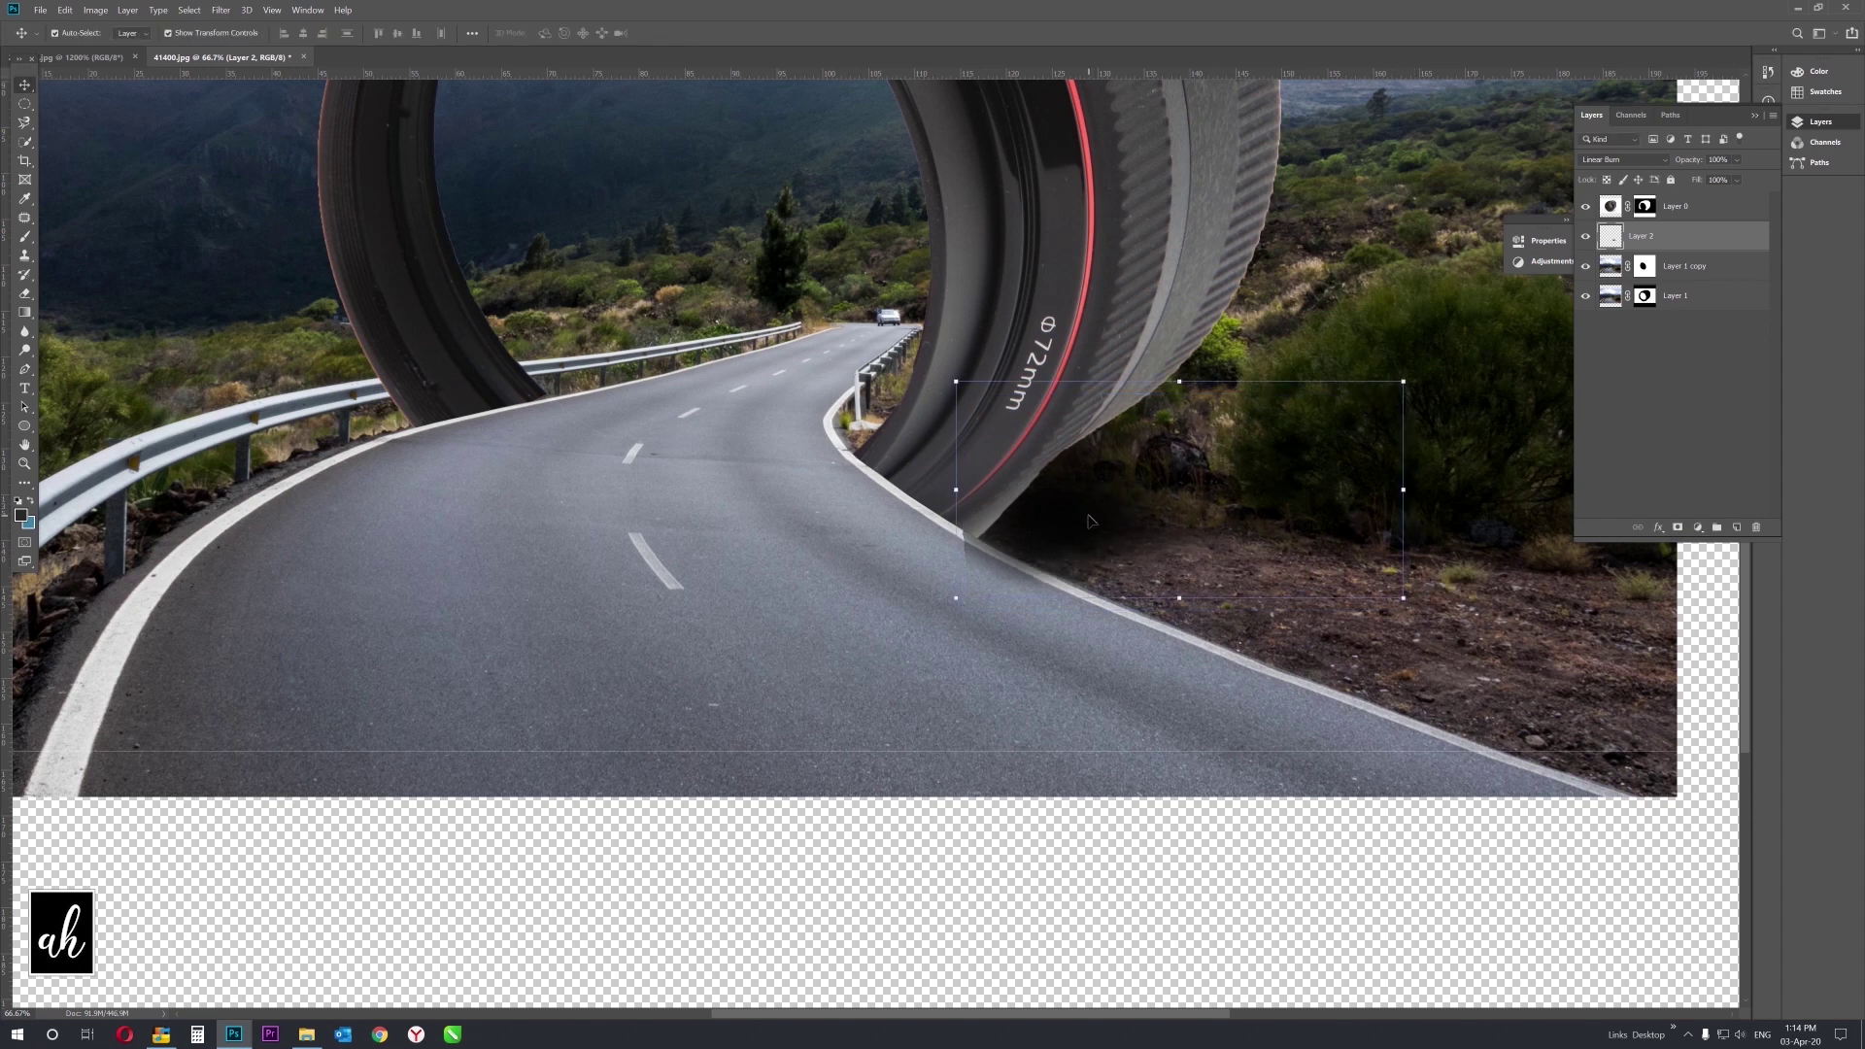
{"action": "key", "text": "e"}
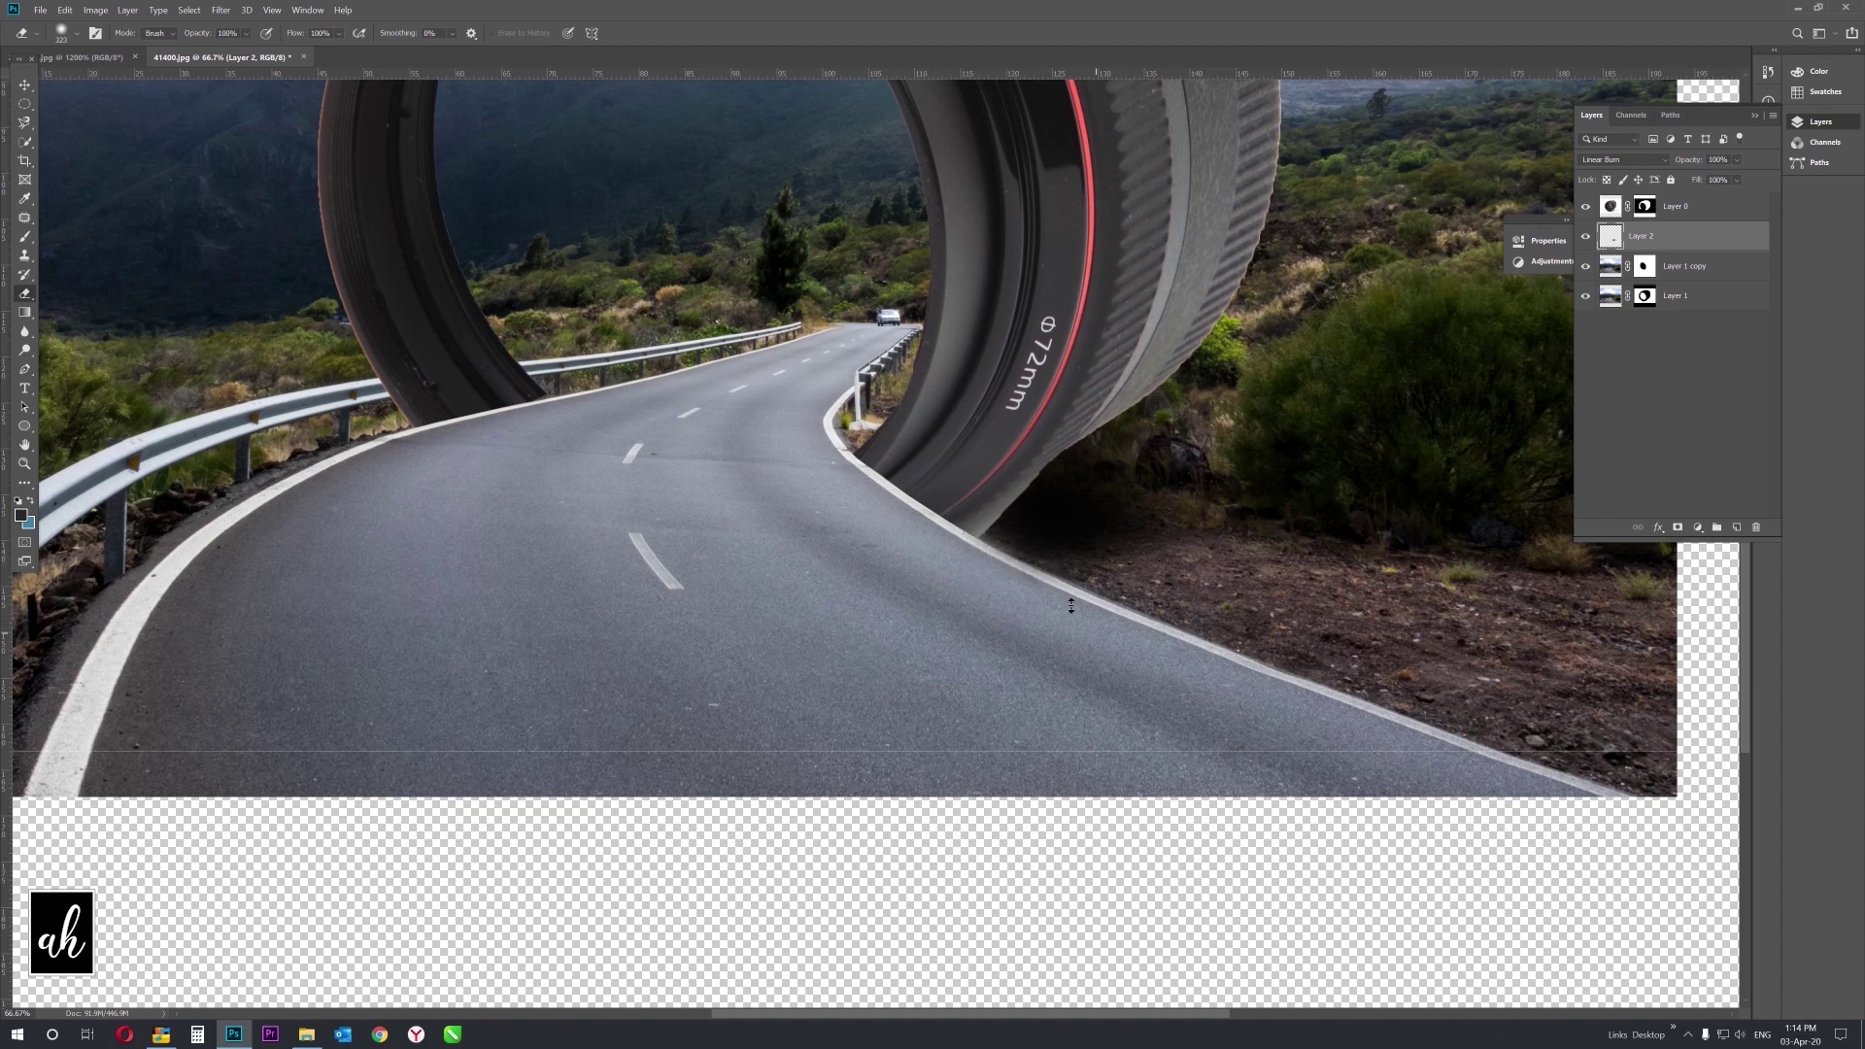
{"action": "key", "text": "z"}
{"action": "right_click", "coordinate": [1108, 570]}
{"action": "left_click", "coordinate": [1122, 576]}
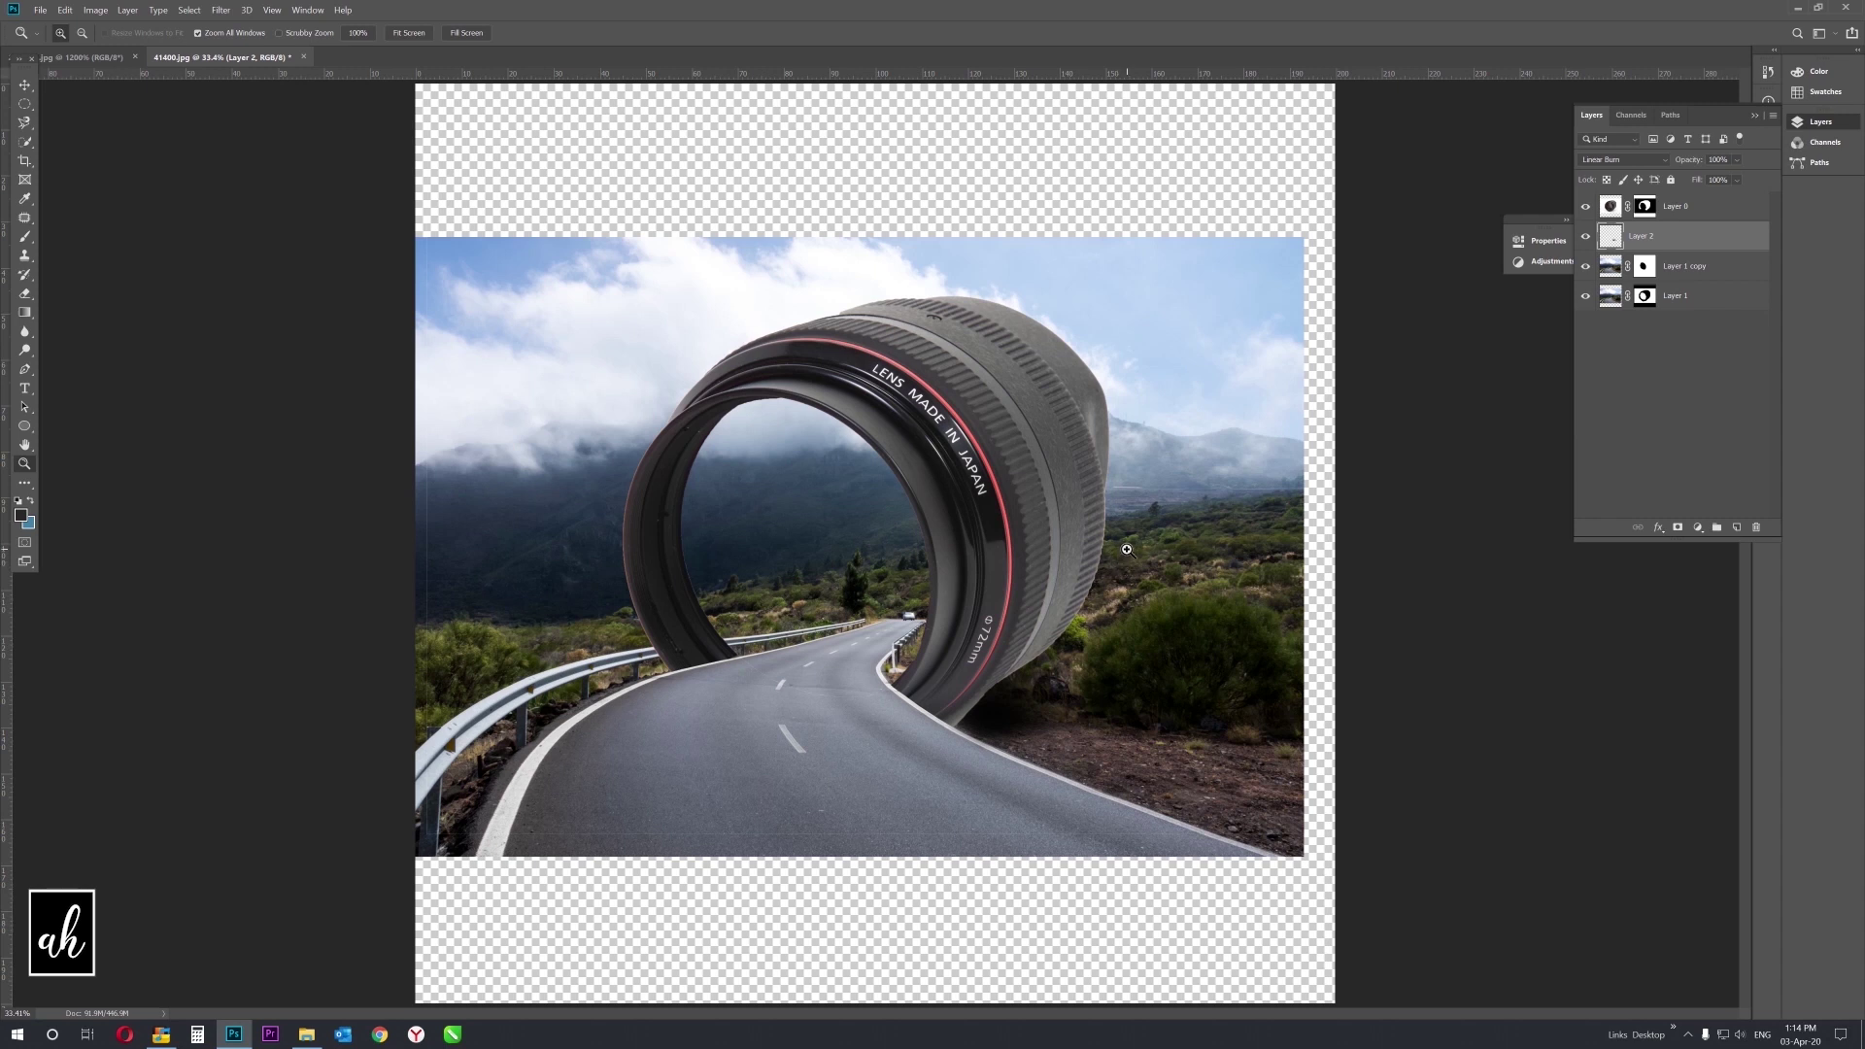
{"action": "left_click", "coordinate": [653, 665]}
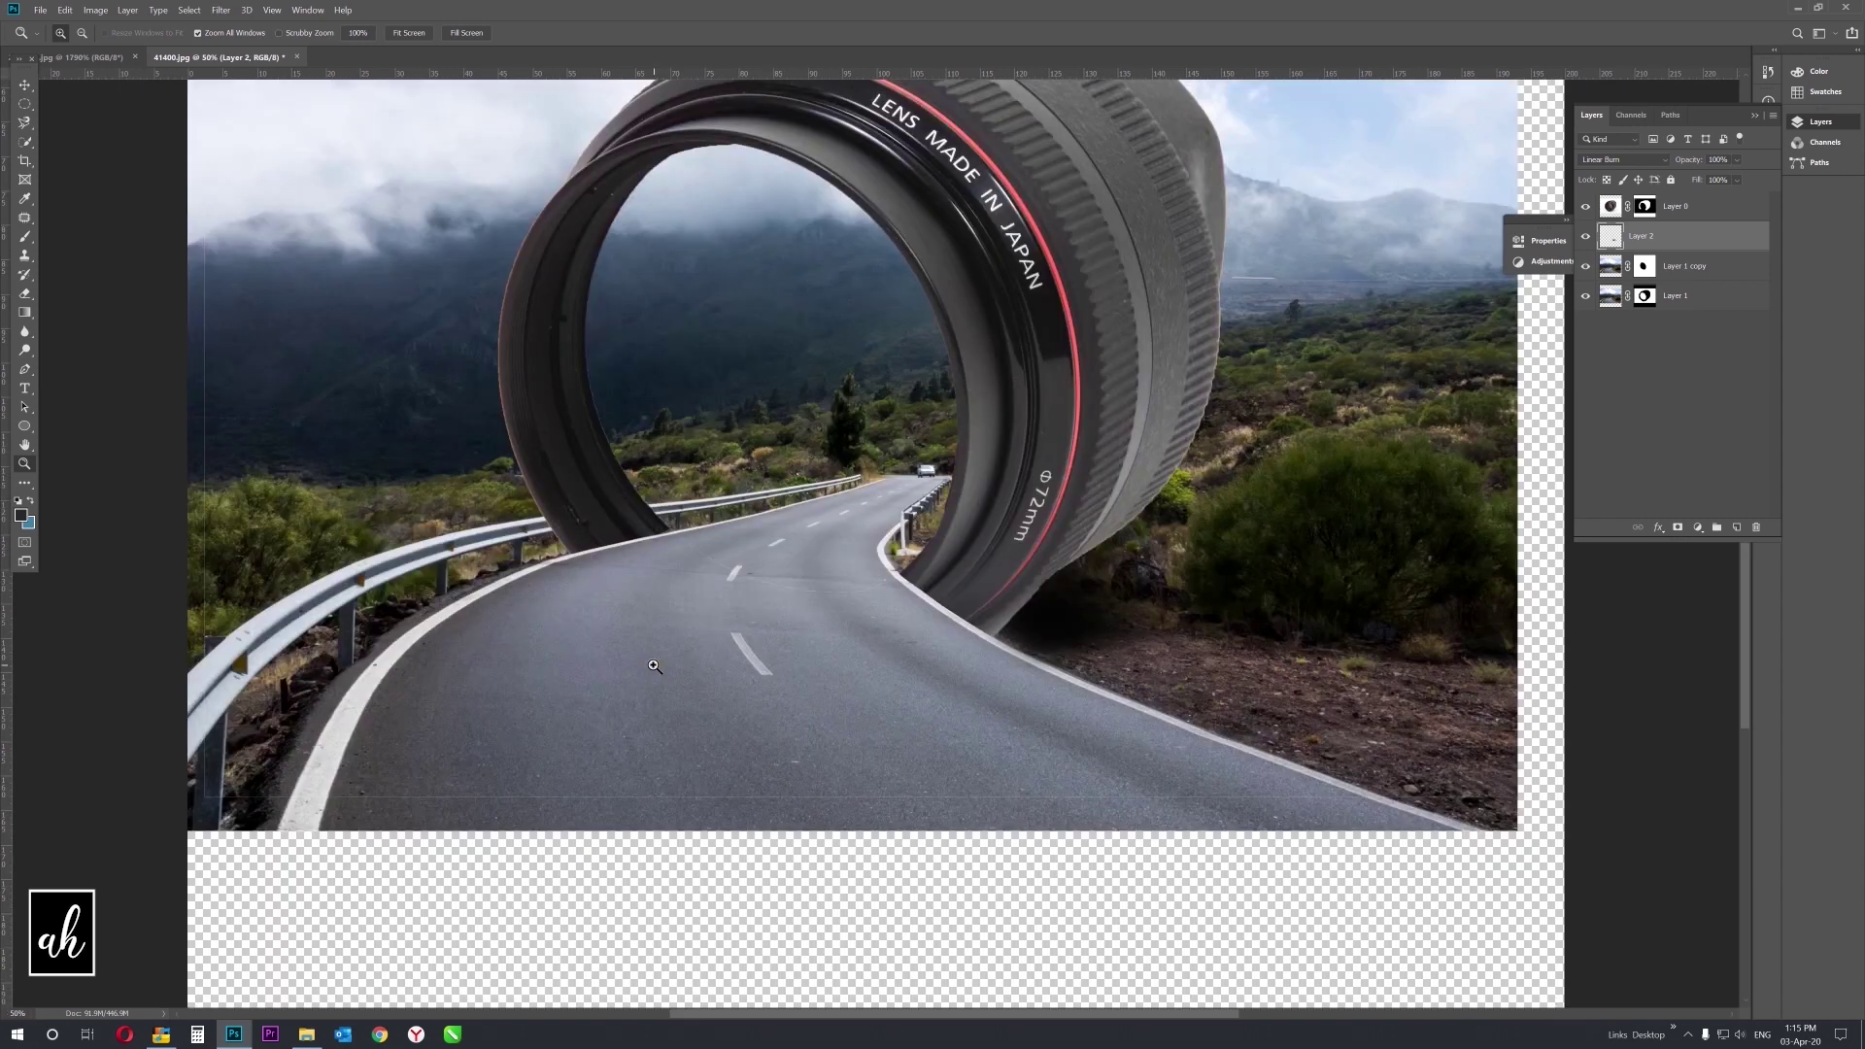
On Layer 0's mask, paint with a 19 px brush to round the lens corner.
{"action": "left_click", "coordinate": [524, 511]}
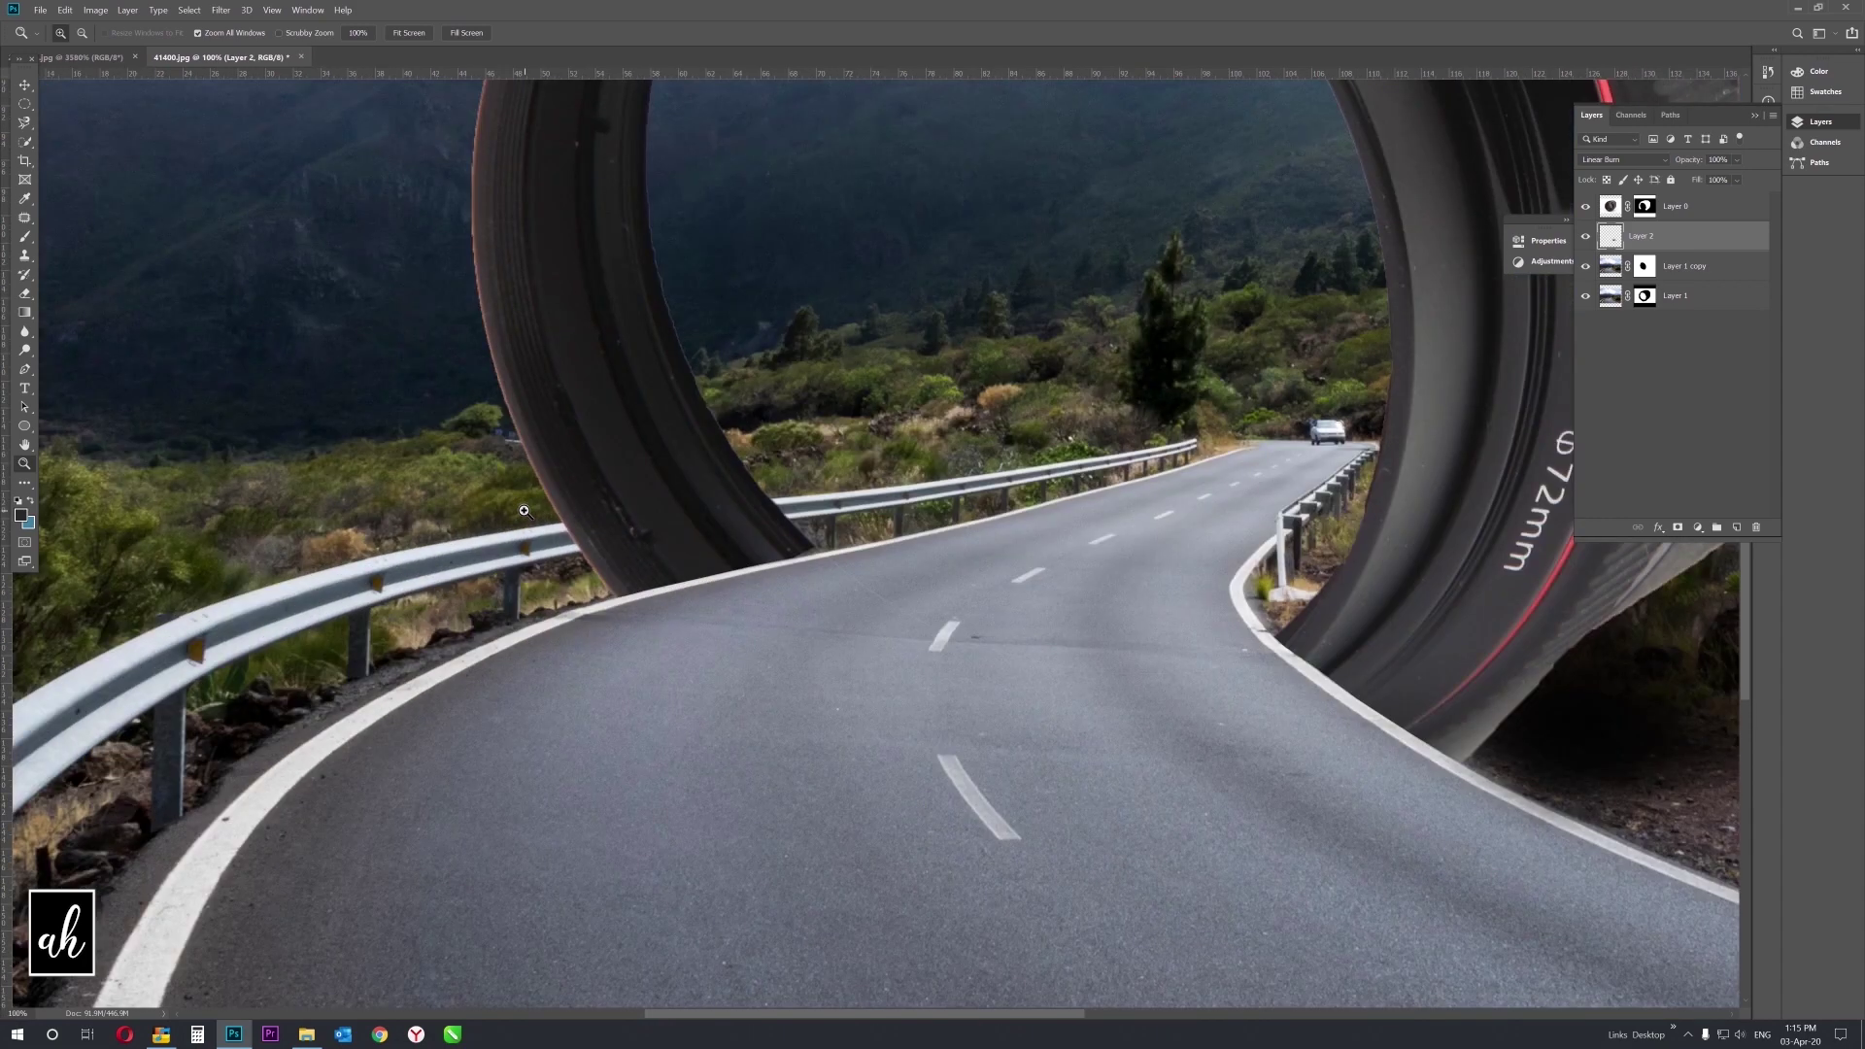
{"action": "left_click", "coordinate": [524, 510]}
{"action": "left_click", "coordinate": [523, 510]}
{"action": "left_click_drag", "start_coordinate": [1083, 691], "coordinate": [984, 691]}
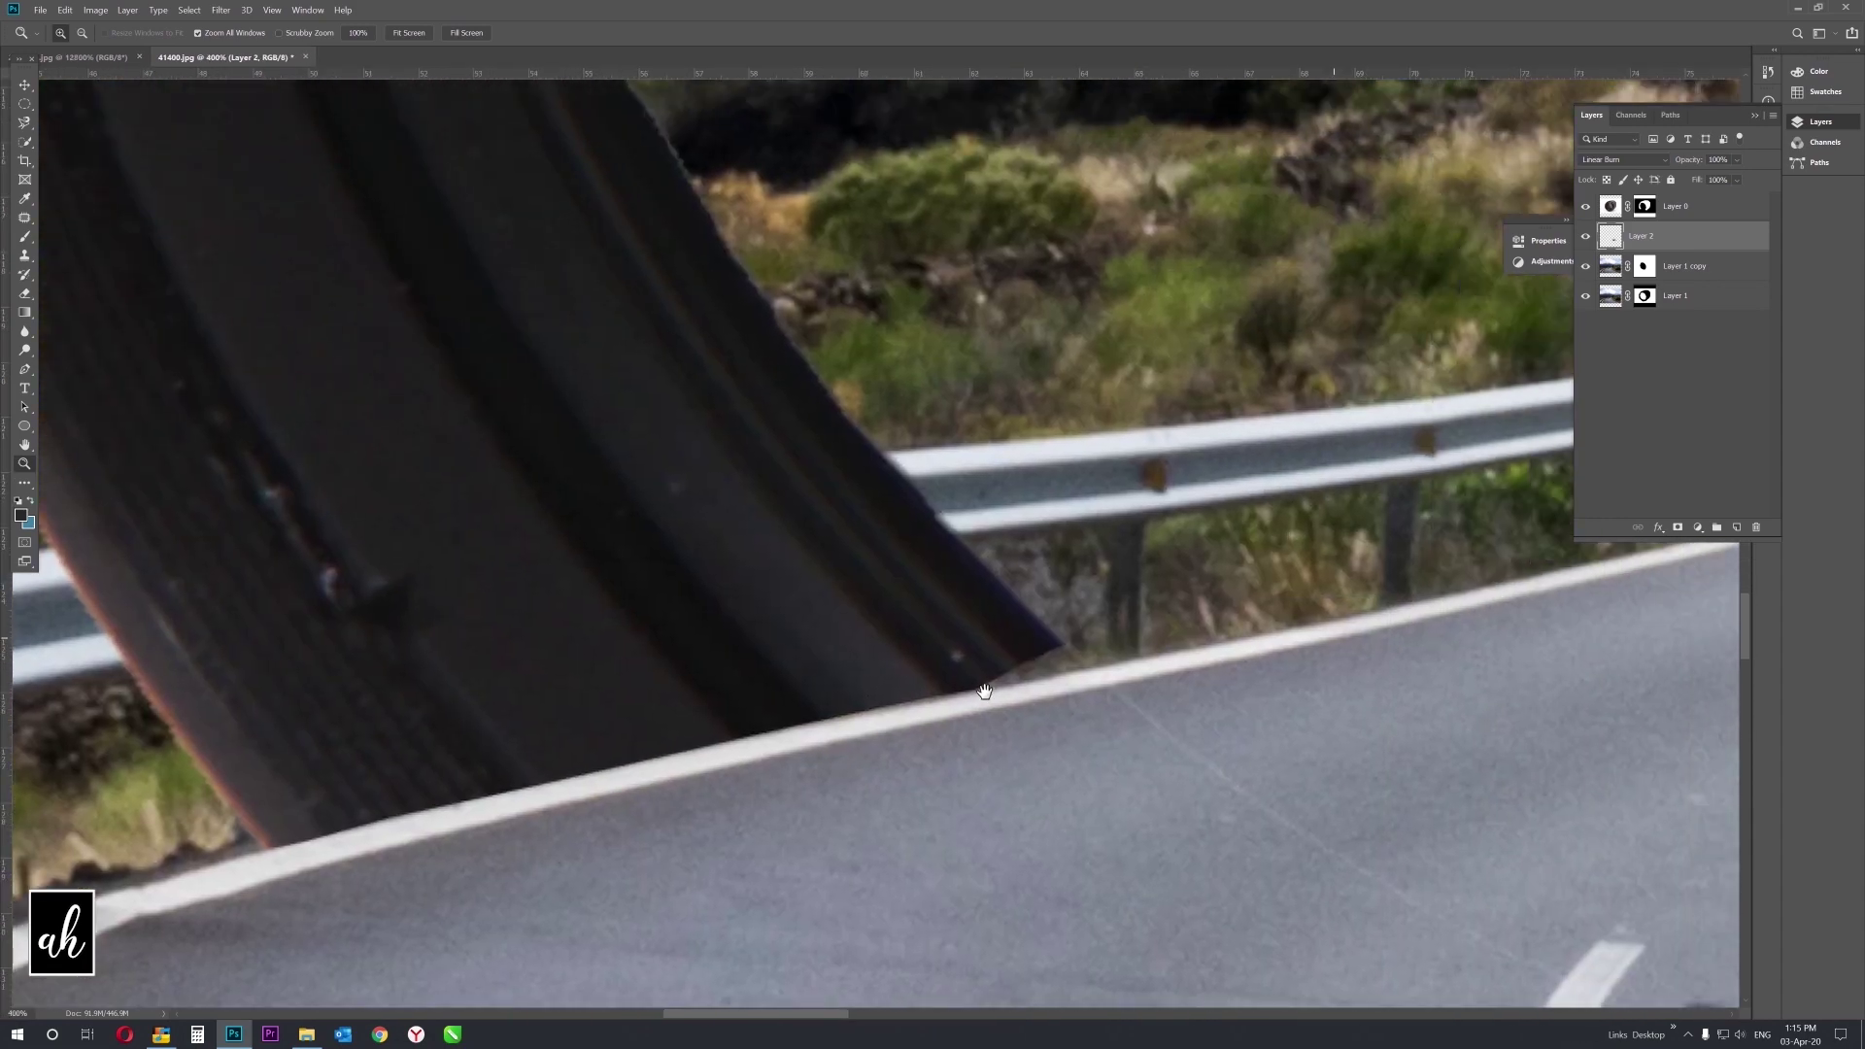
{"action": "left_click", "coordinate": [1644, 206]}
{"action": "key", "text": "b"}
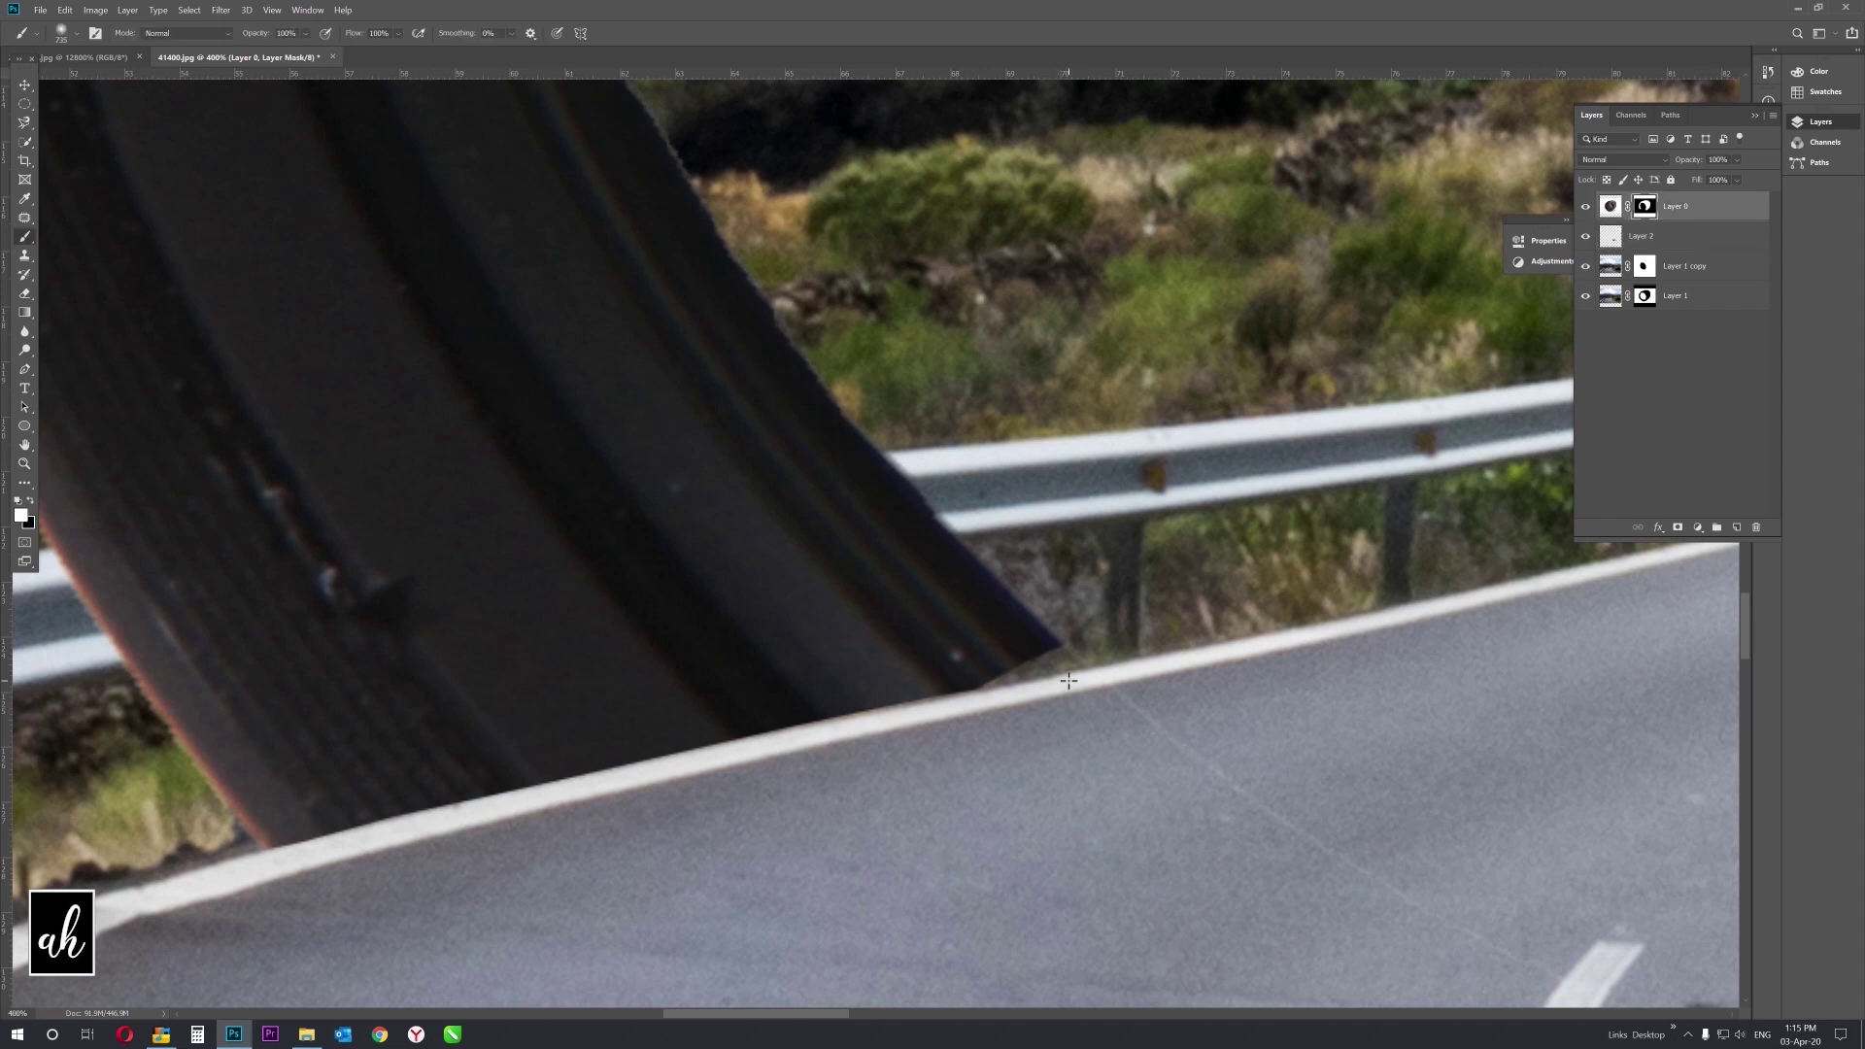
{"action": "left_click_drag", "start_coordinate": [1059, 593], "coordinate": [658, 667]}
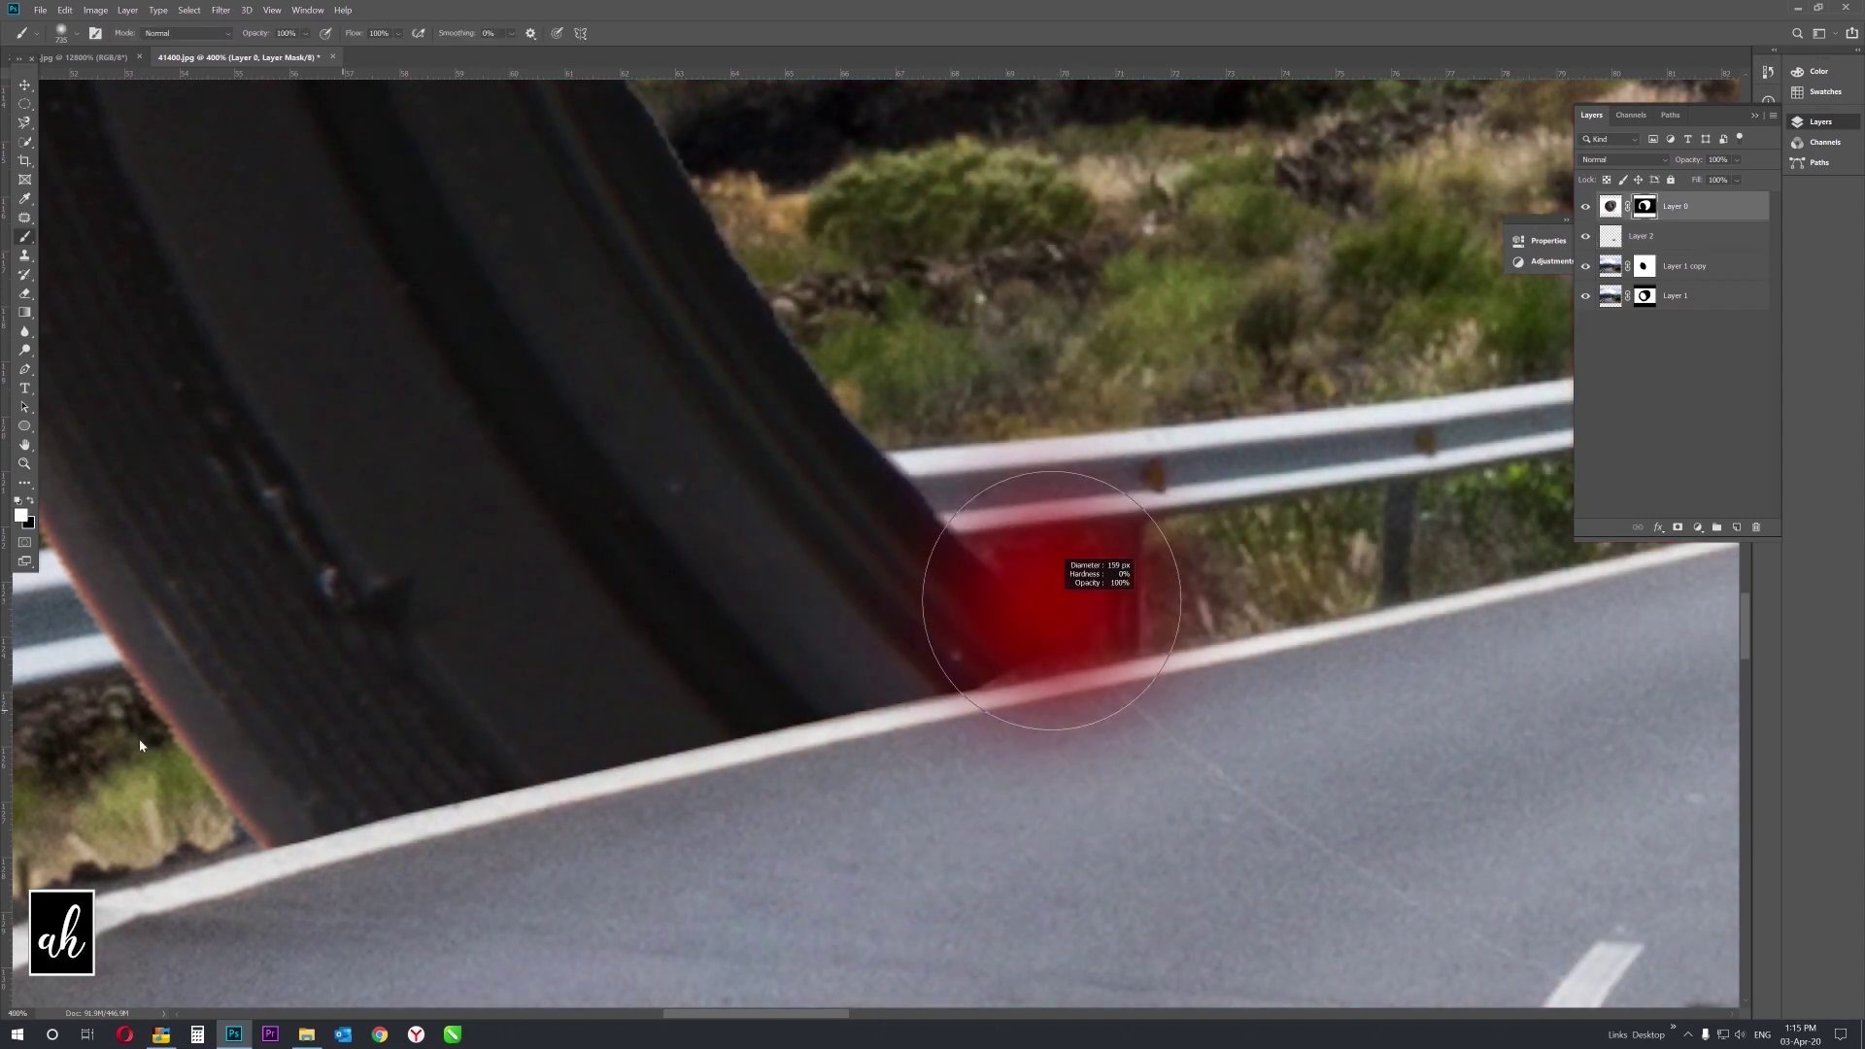
{"action": "left_click_drag", "start_coordinate": [912, 591], "coordinate": [919, 677]}
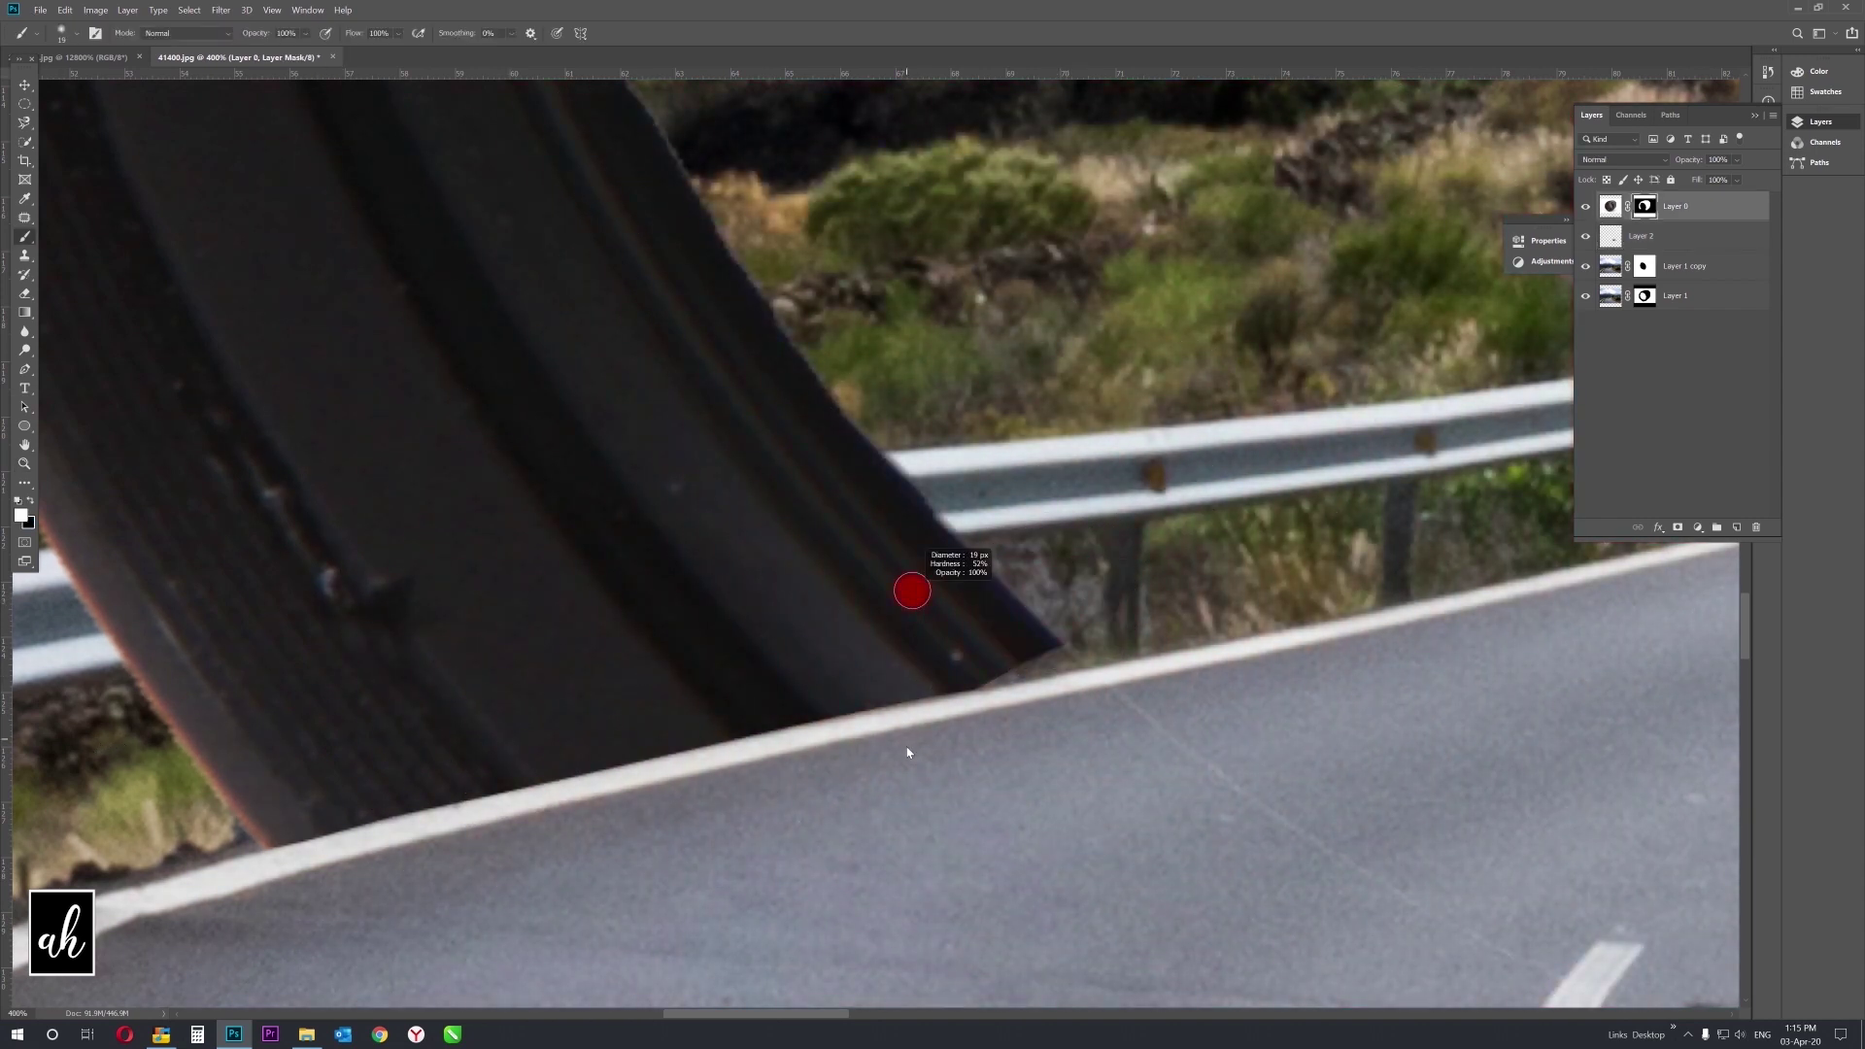
{"action": "scroll", "coordinate": [1057, 651], "scroll_direction": "up", "scroll_amount": 3}
{"action": "left_click_drag", "start_coordinate": [1001, 627], "coordinate": [935, 643]}
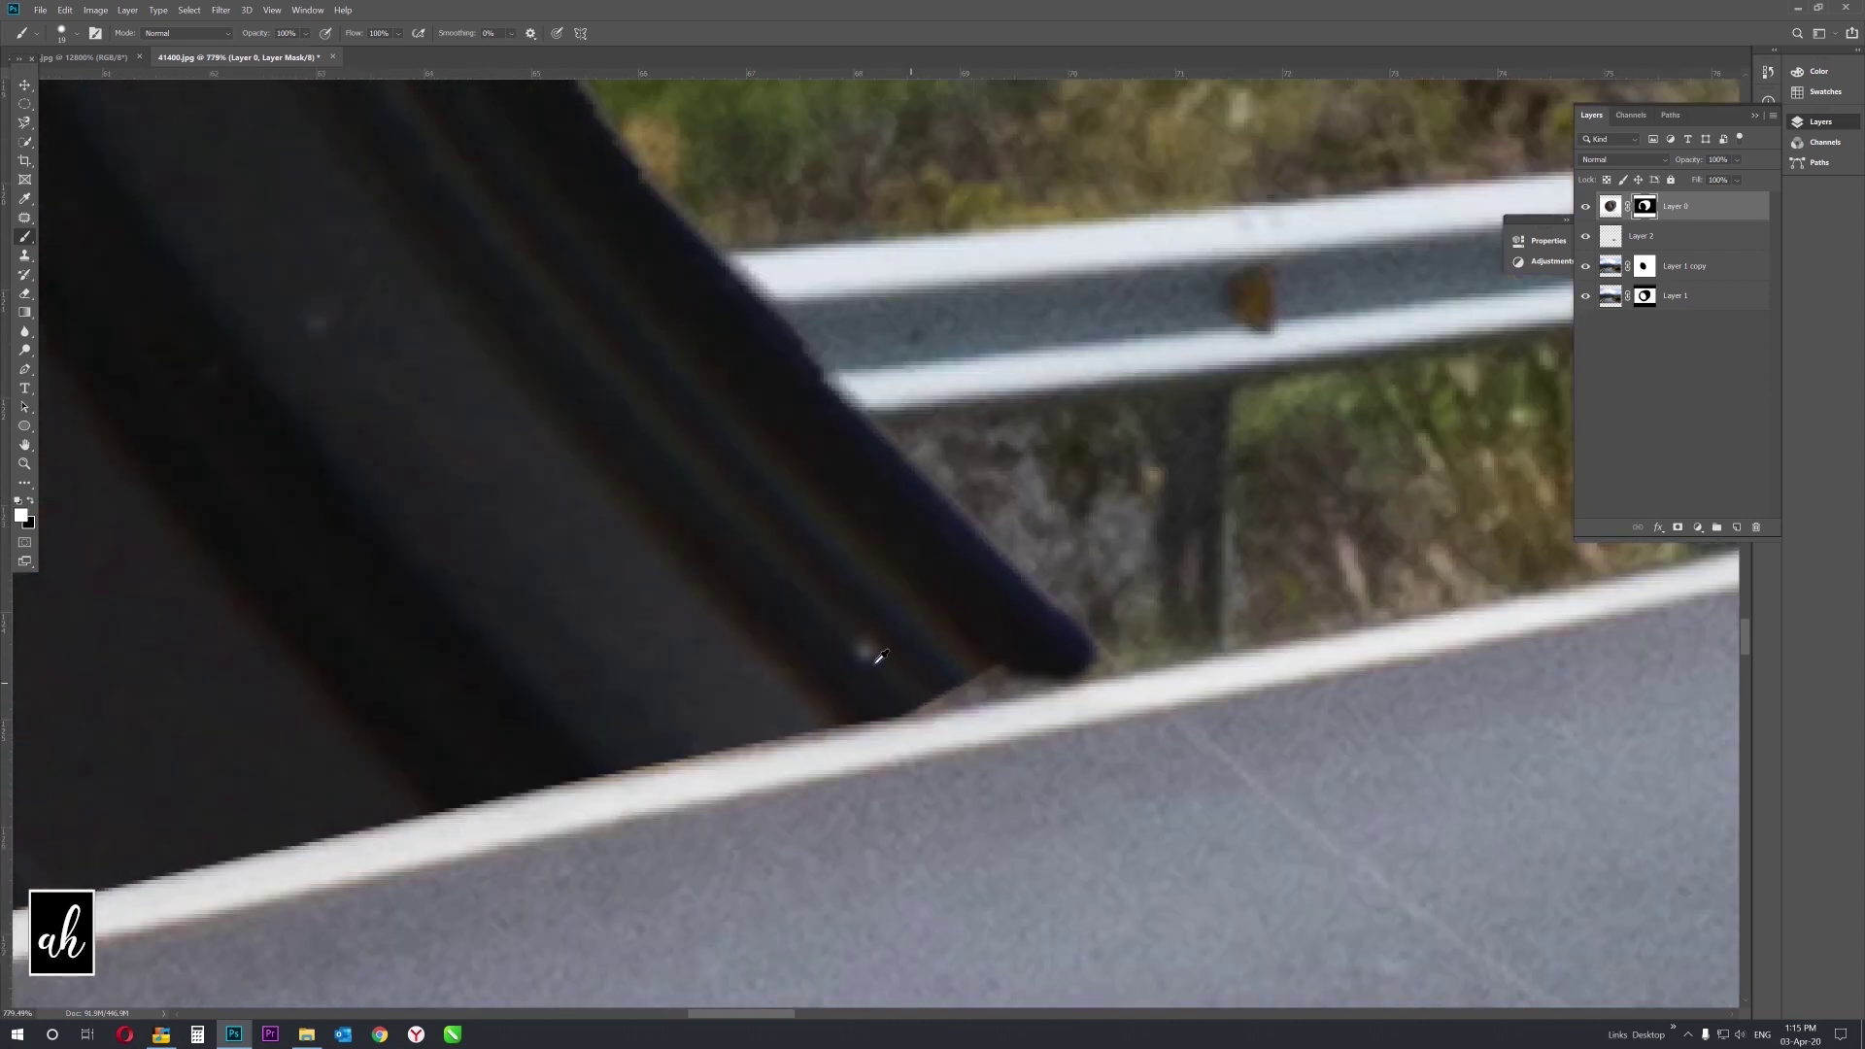
Mask along the lens's bottom edge with a smaller brush and touch up its tip.
{"action": "right_click", "coordinate": [938, 643]}
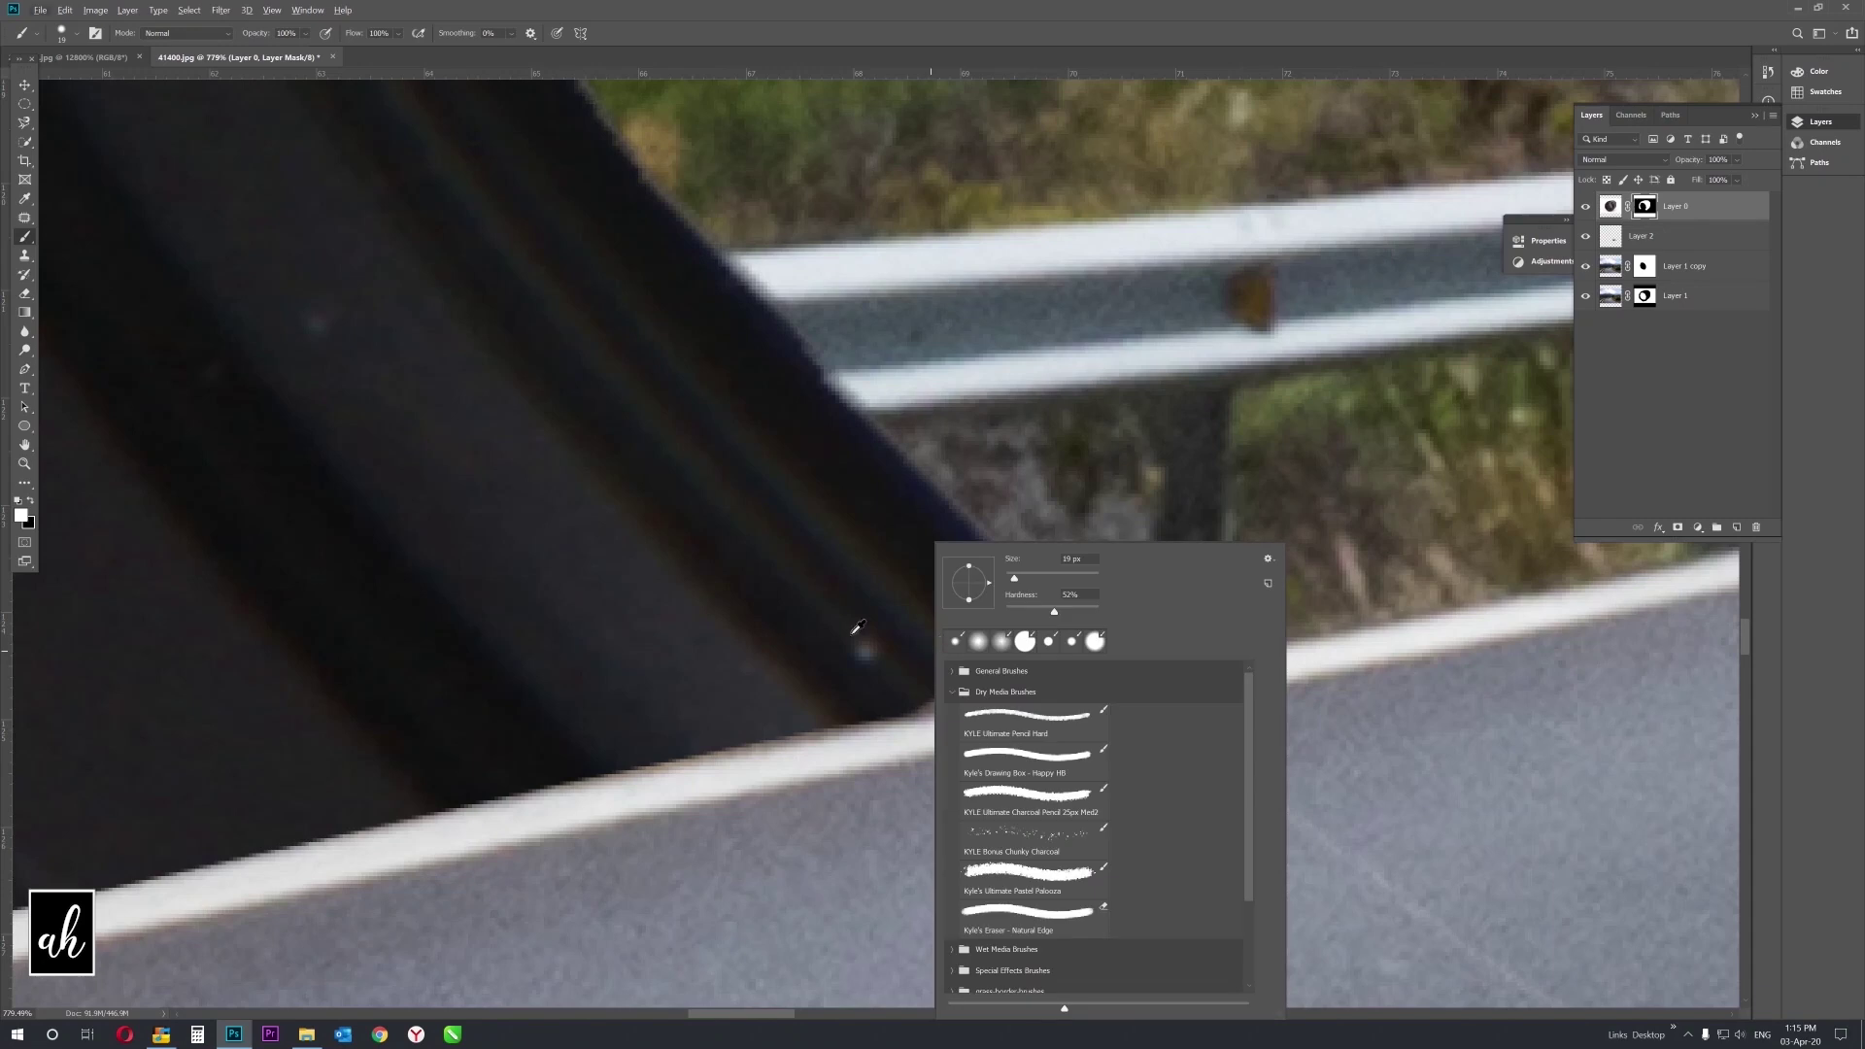
{"action": "key", "text": "Escape"}
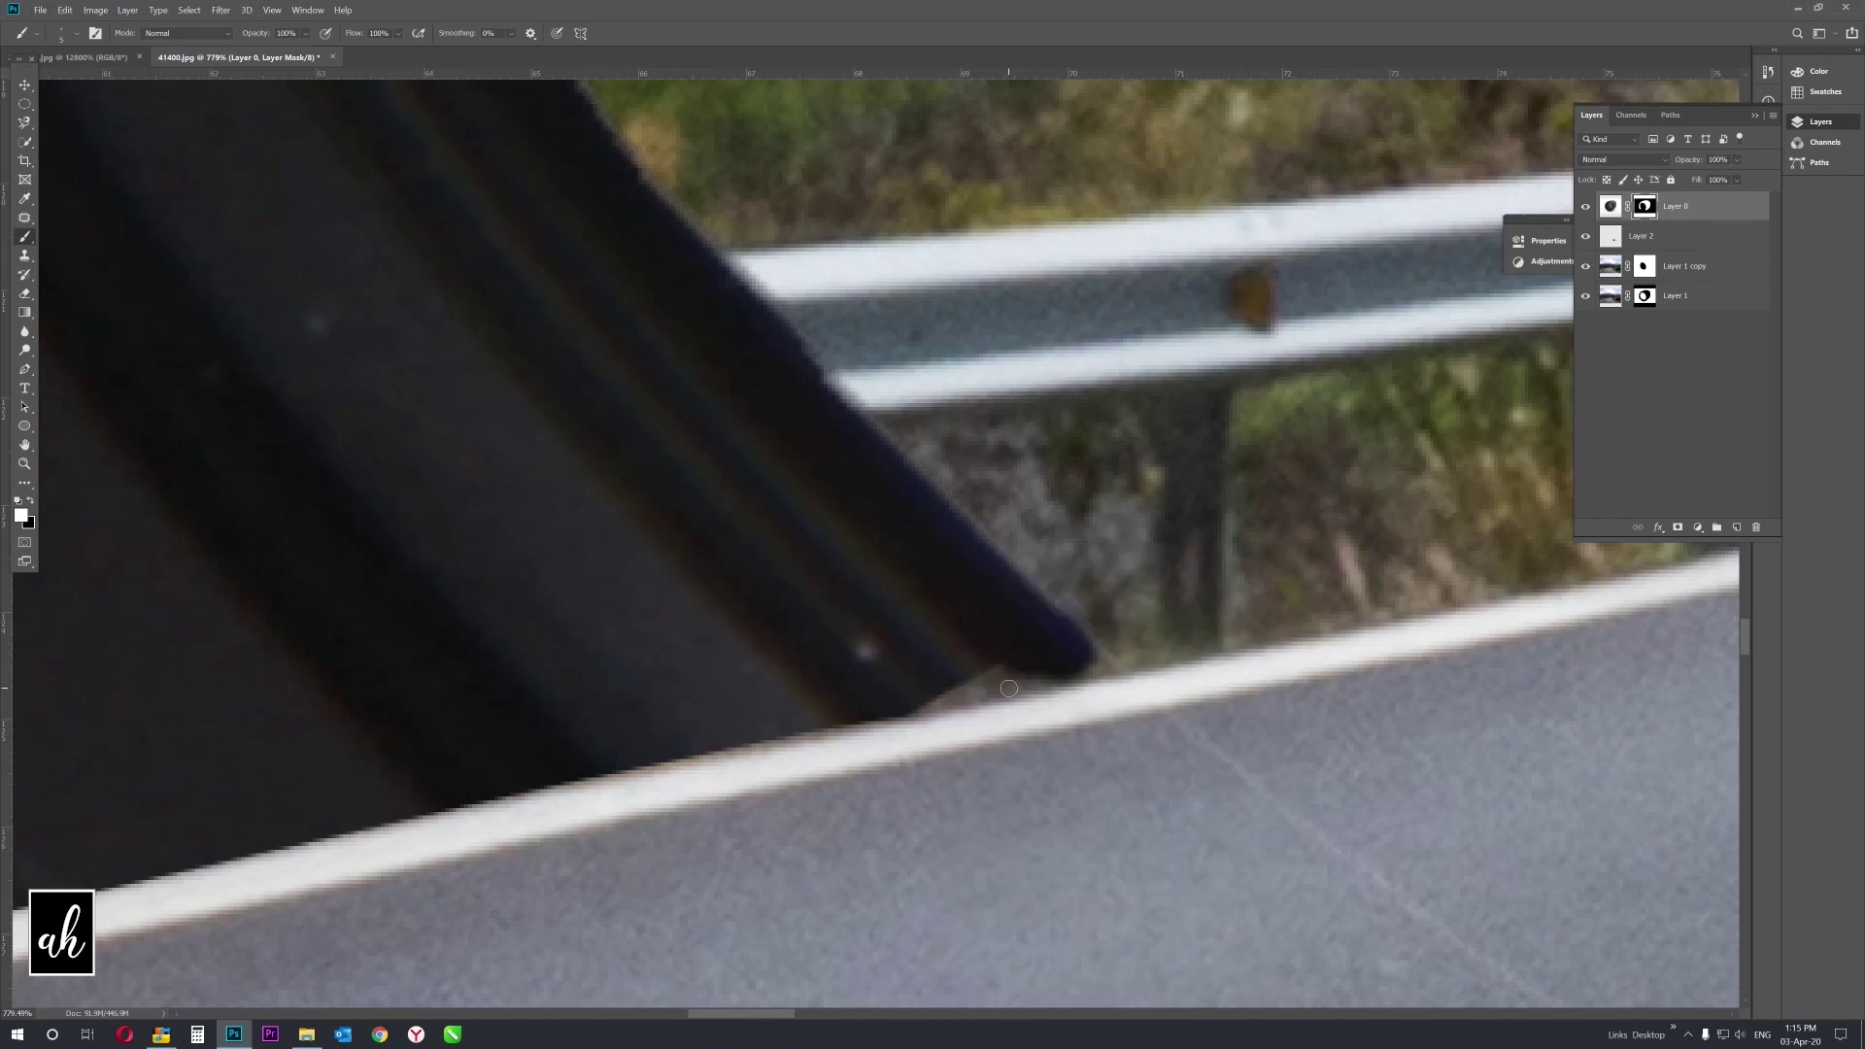
{"action": "left_click_drag", "start_coordinate": [1009, 688], "coordinate": [1077, 638]}
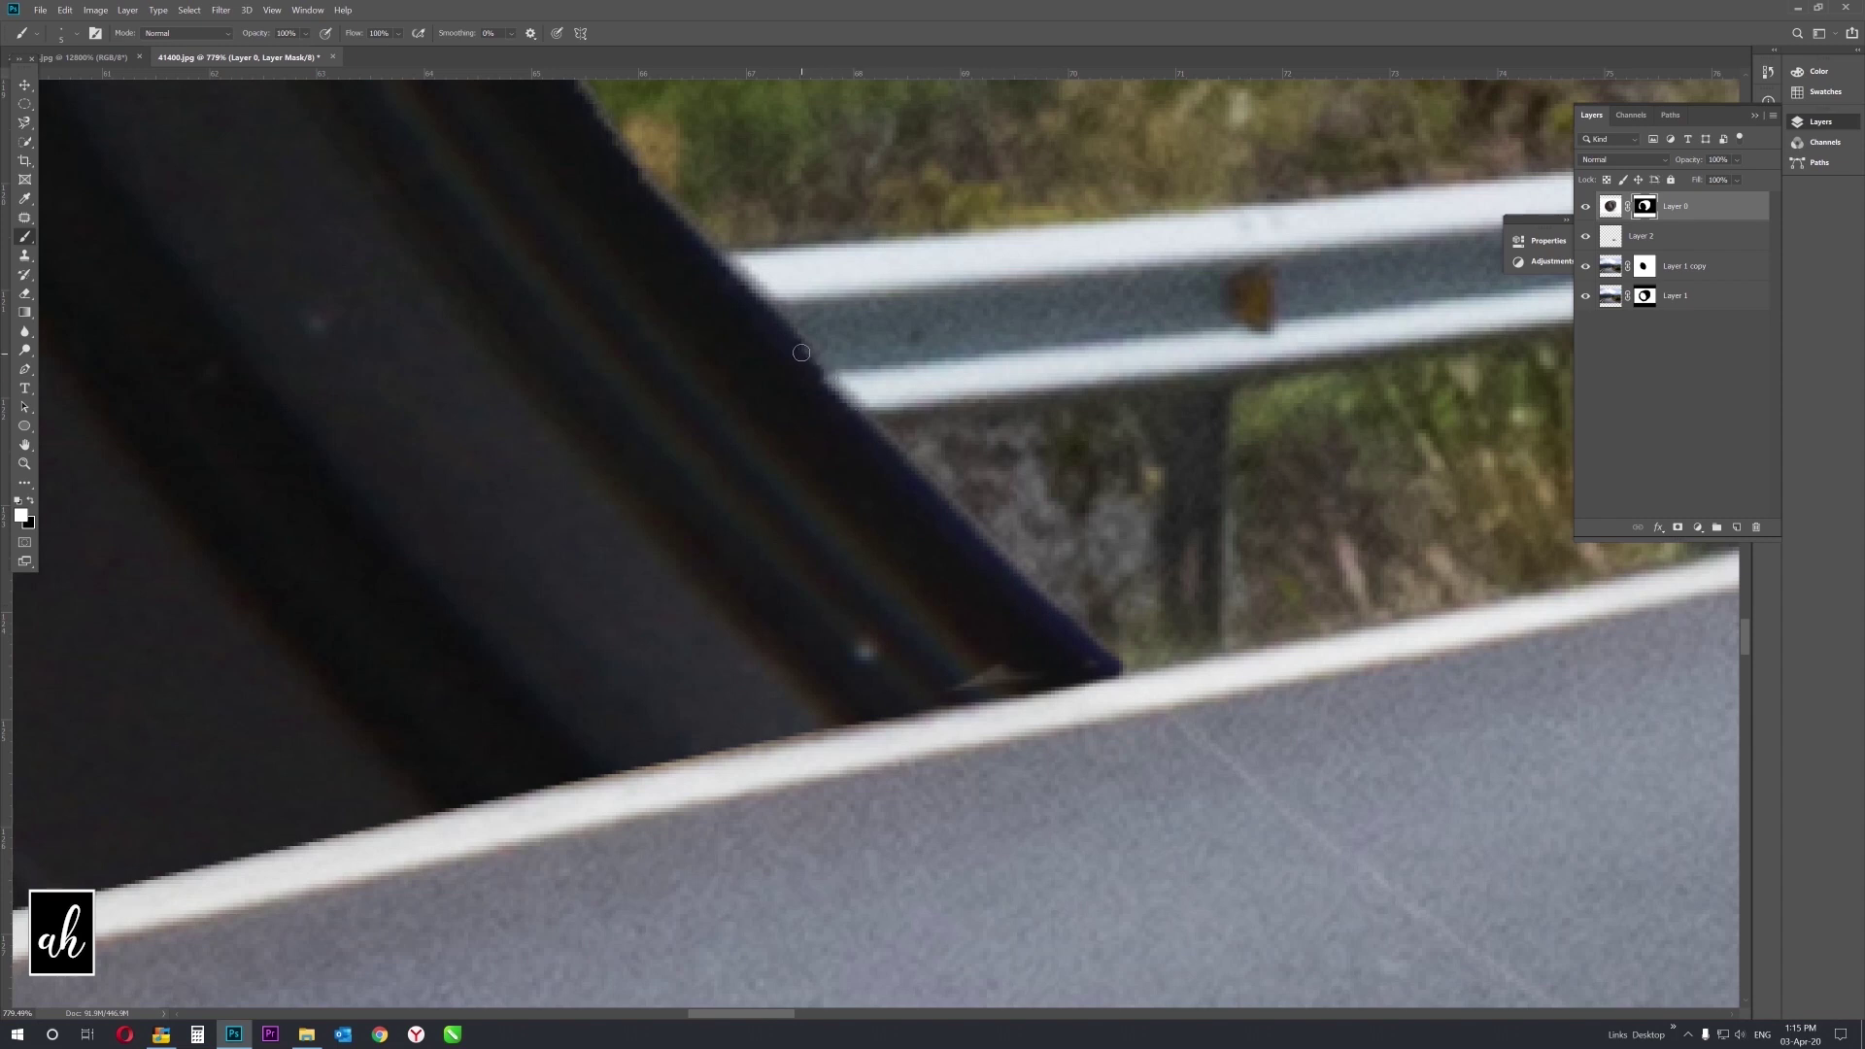
{"action": "left_click", "coordinate": [1122, 674], "text": "shift"}
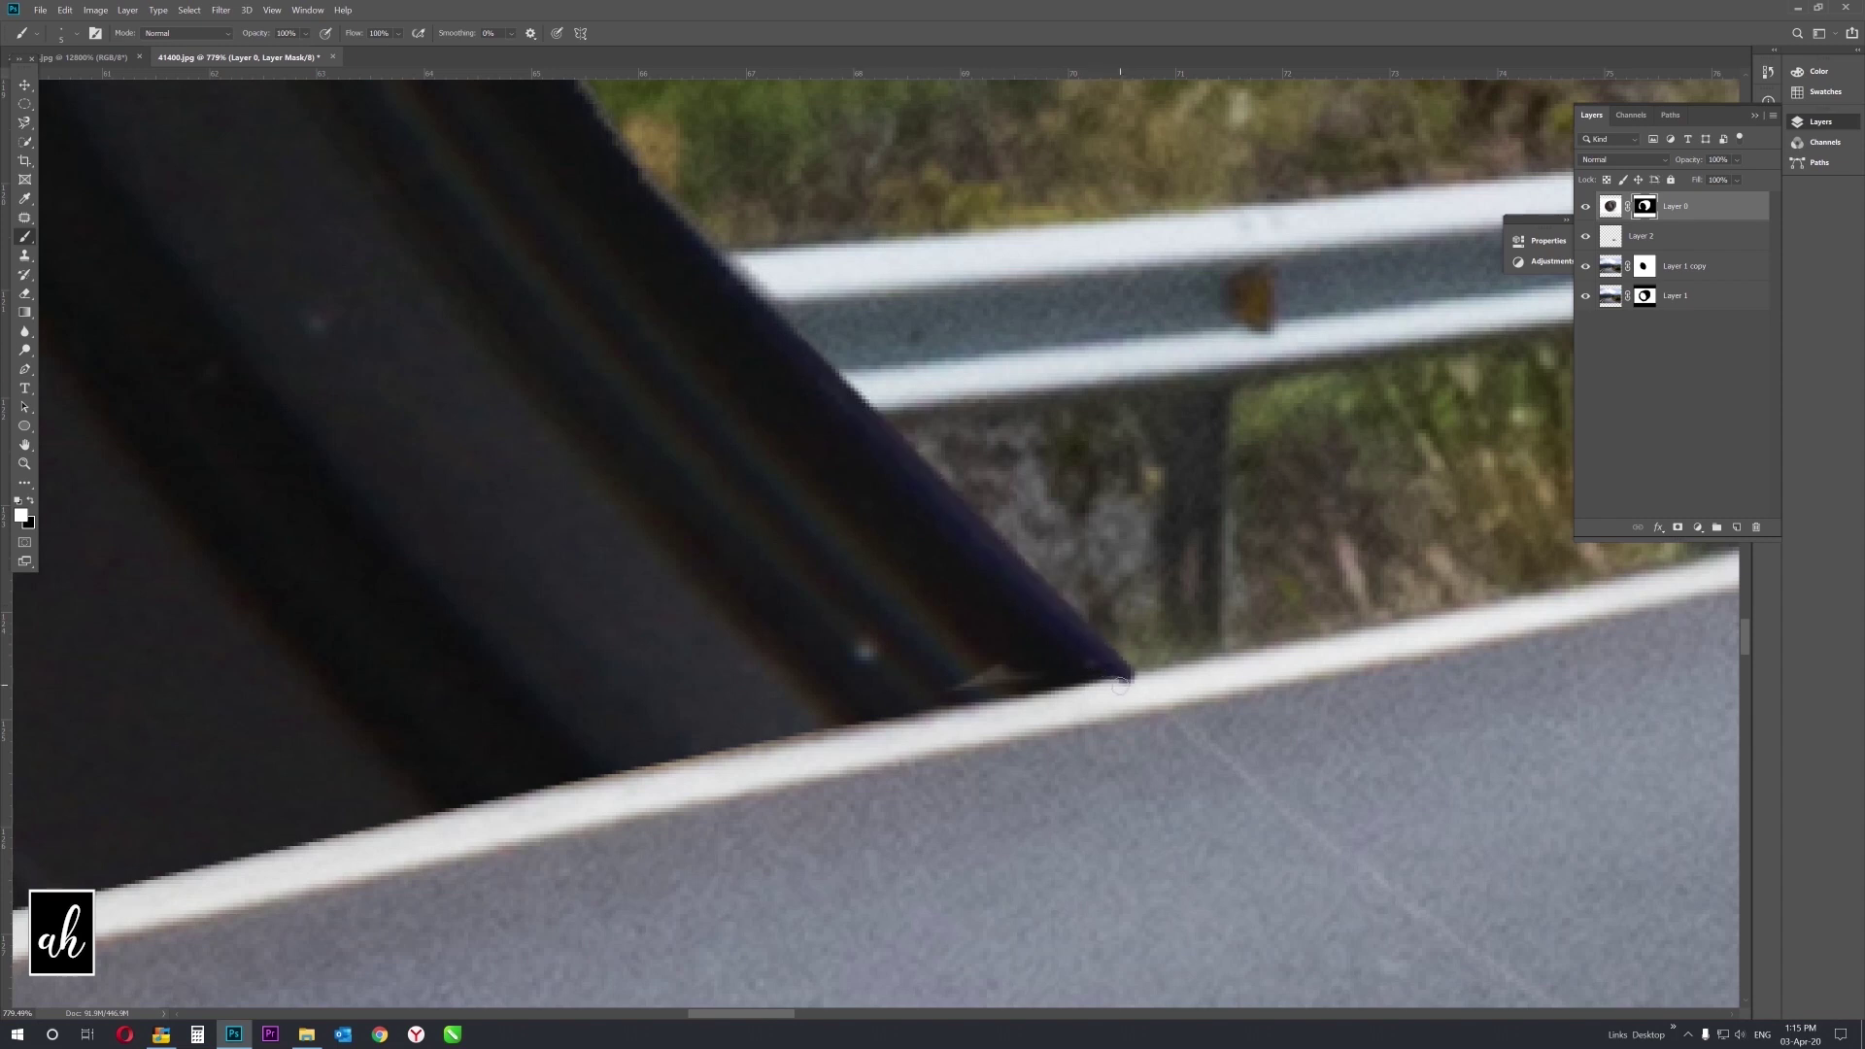
{"action": "key", "text": "x"}
{"action": "left_click", "coordinate": [1122, 682]}
{"action": "key", "text": "x"}
{"action": "left_click", "coordinate": [933, 683], "text": "shift"}
Touch up Layer 1 copy's mask with a white stroke along the curb, then fit on screen.
{"action": "left_click_drag", "start_coordinate": [1169, 732], "coordinate": [700, 562]}
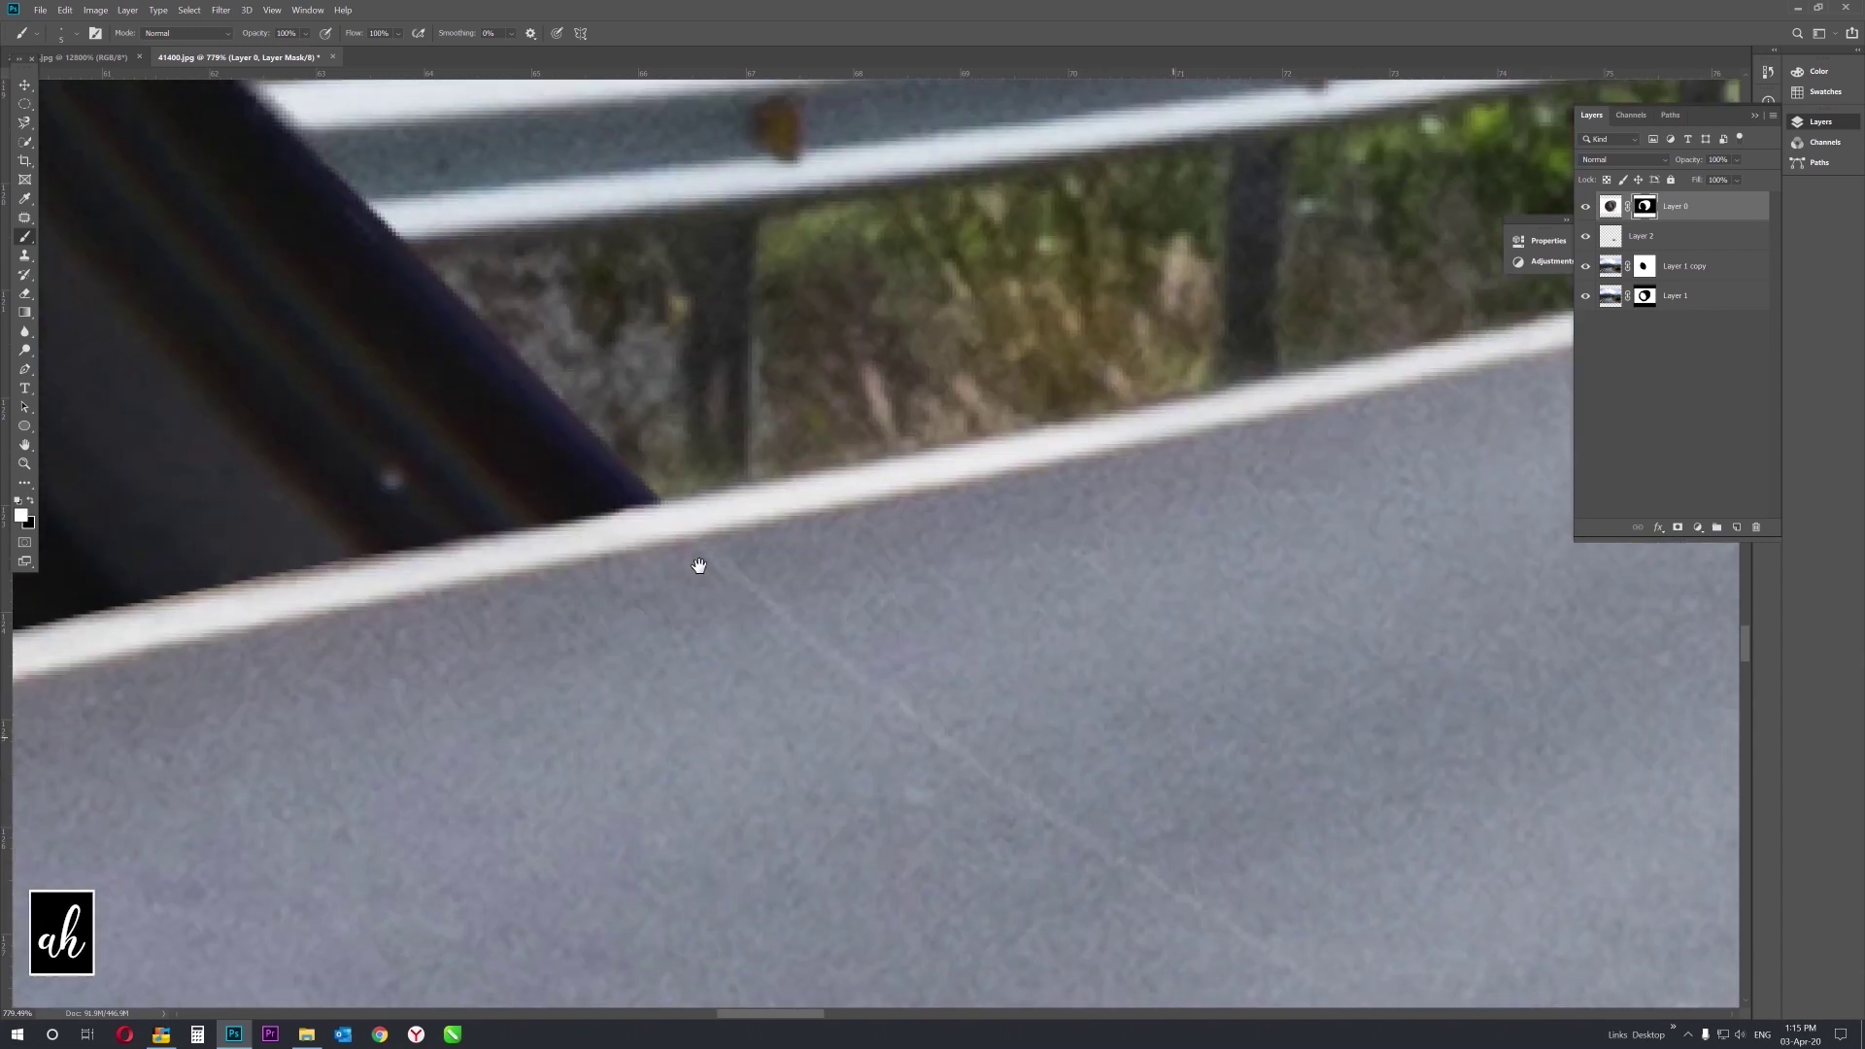
{"action": "key", "text": "x"}
{"action": "left_click_drag", "start_coordinate": [754, 630], "coordinate": [852, 648]}
{"action": "key", "text": "x"}
{"action": "key", "text": "alt+bracketleft"}
{"action": "key", "text": "alt+bracketleft"}
{"action": "mouse_move", "coordinate": [889, 702]}
{"action": "left_mouse_down"}
{"action": "mouse_move", "coordinate": [935, 737]}
{"action": "mouse_move", "coordinate": [521, 533]}
{"action": "left_mouse_up"}
{"action": "mouse_move", "coordinate": [1214, 845]}
{"action": "left_mouse_down"}
{"action": "mouse_move", "coordinate": [420, 430]}
{"action": "mouse_move", "coordinate": [384, 540]}
{"action": "mouse_move", "coordinate": [295, 550]}
{"action": "left_mouse_up"}
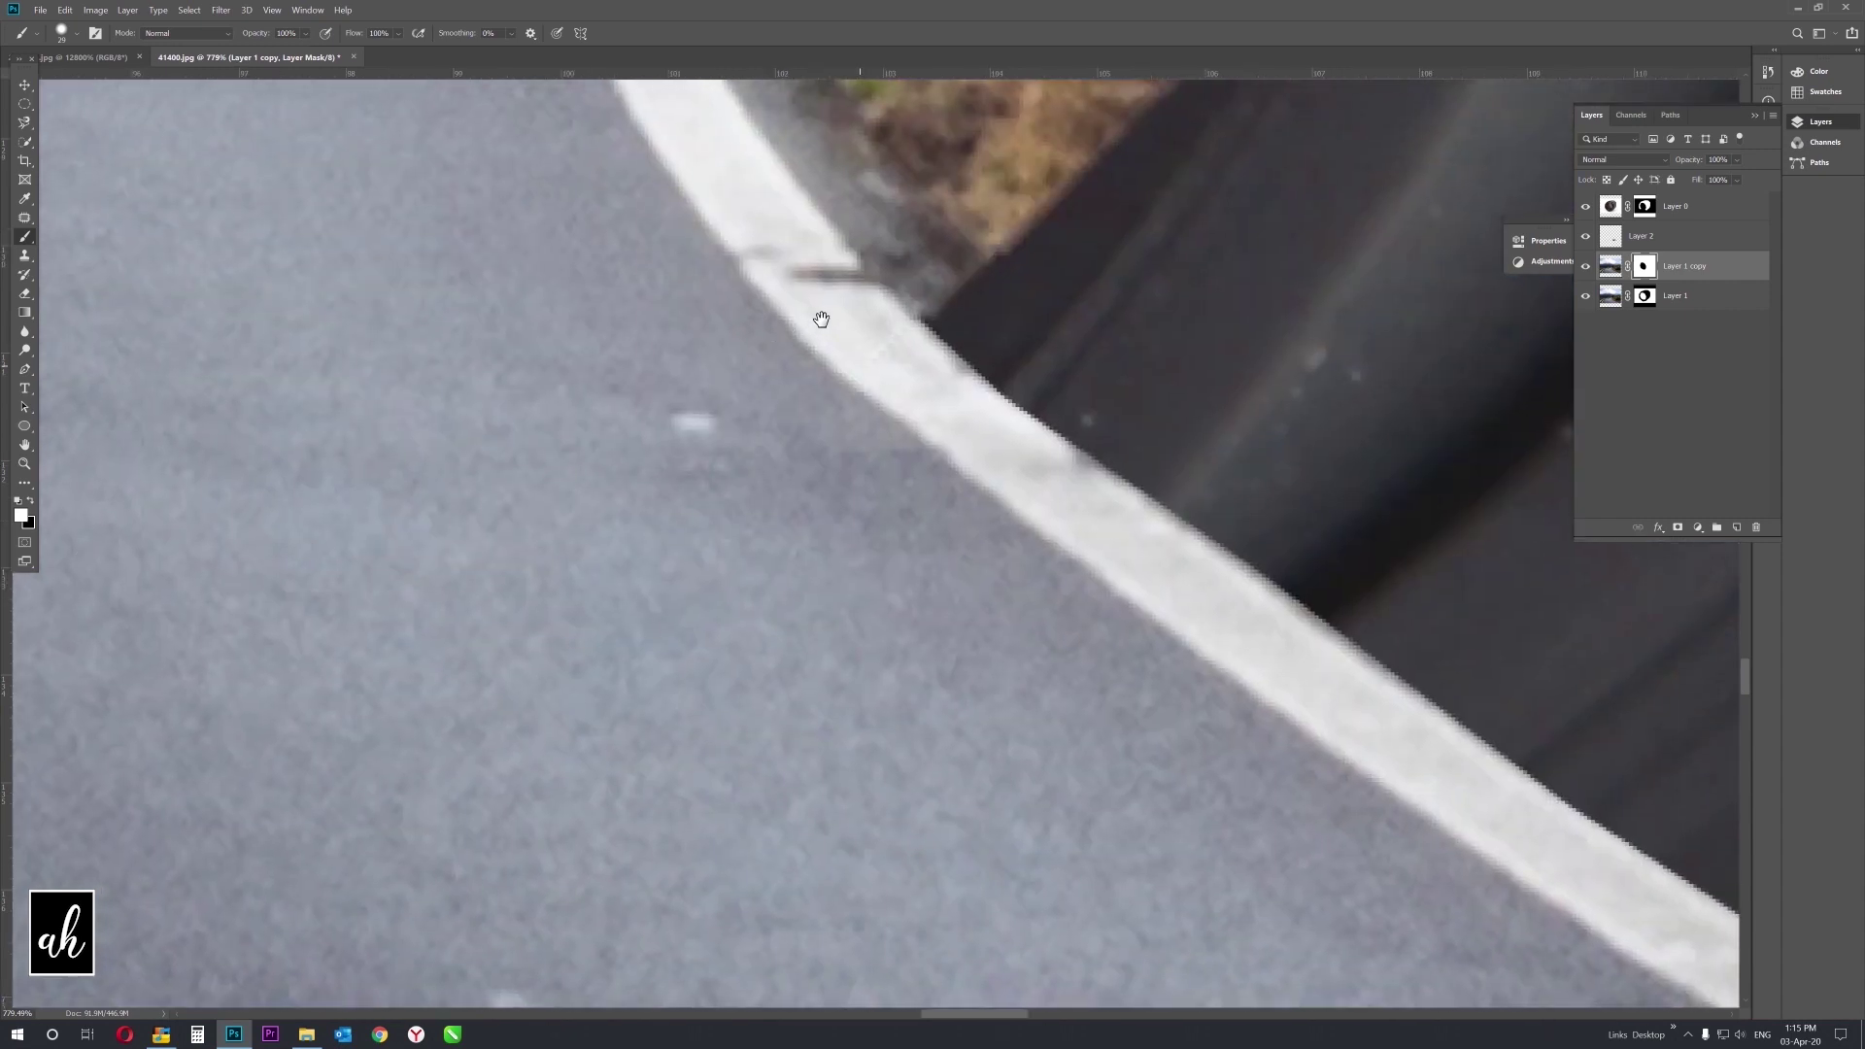
{"action": "key", "text": "z"}
{"action": "key", "text": "ctrl+0"}
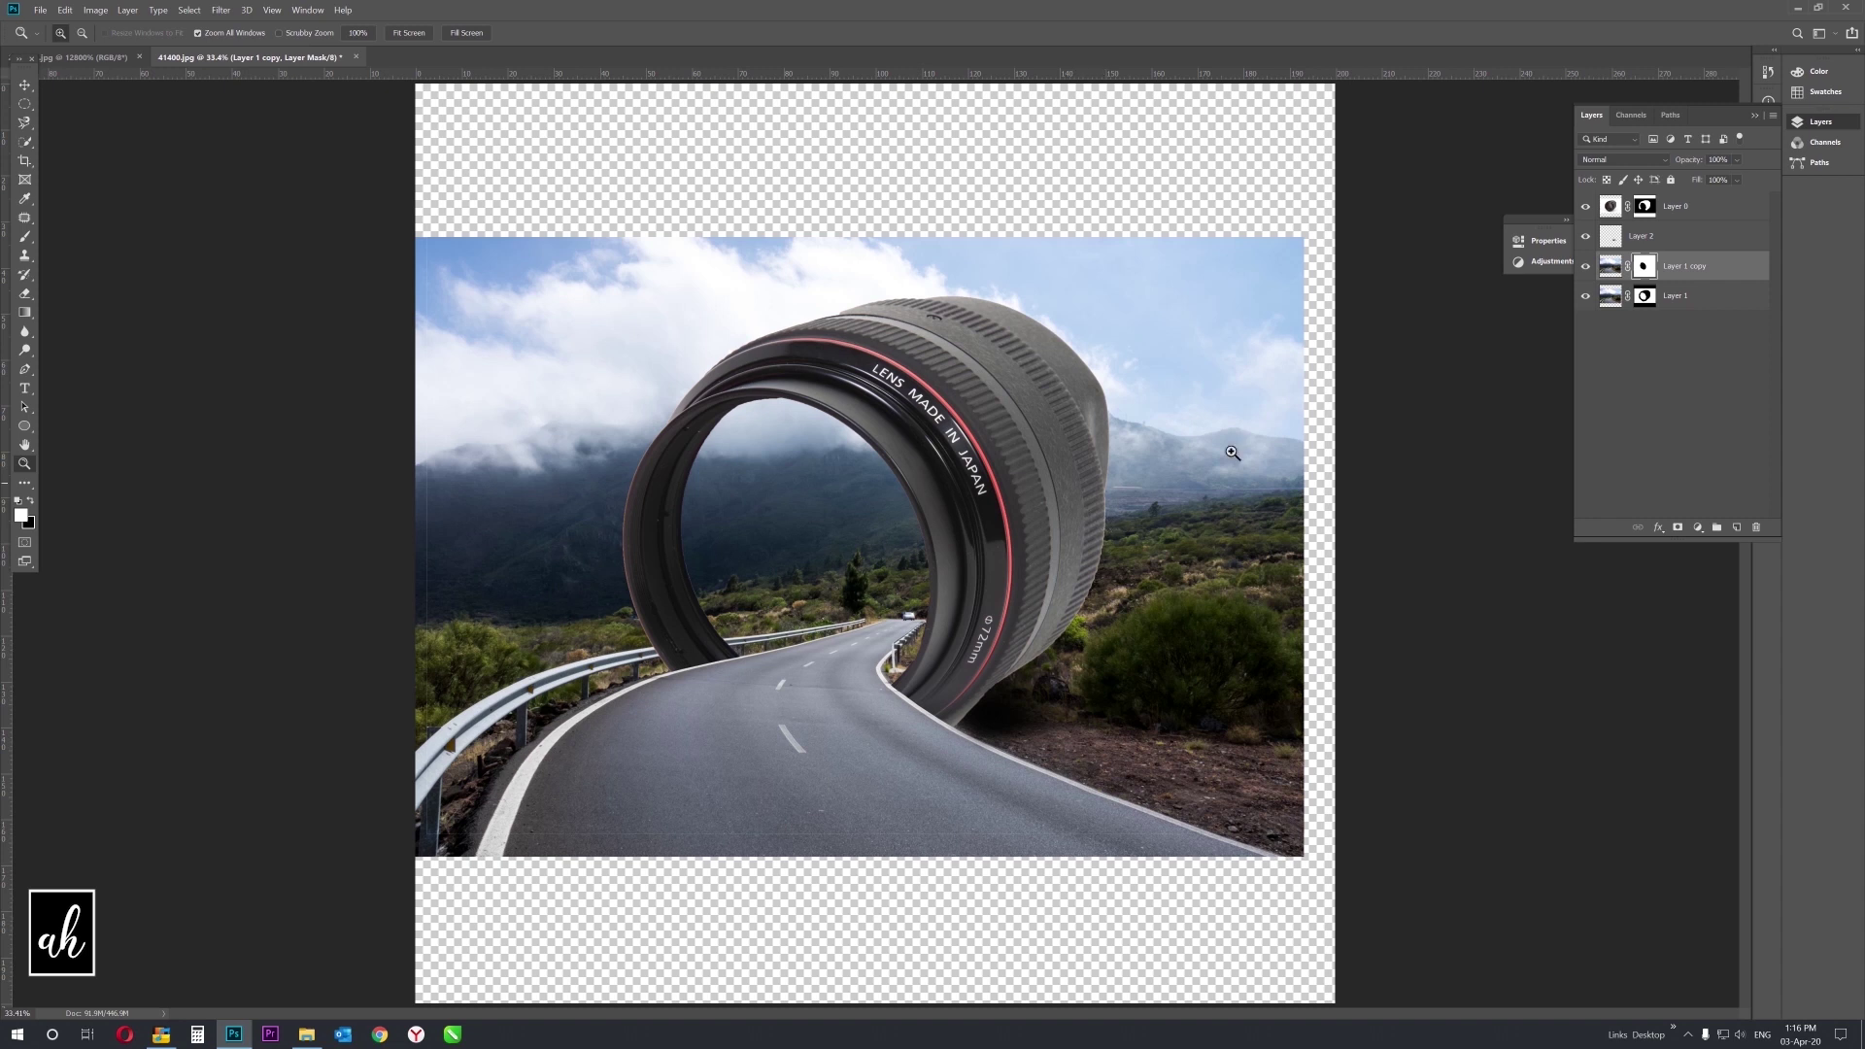
Add a new empty Layer 3 above Layer 0 and enlarge the brush to 520 px.
{"action": "left_click", "coordinate": [1707, 224]}
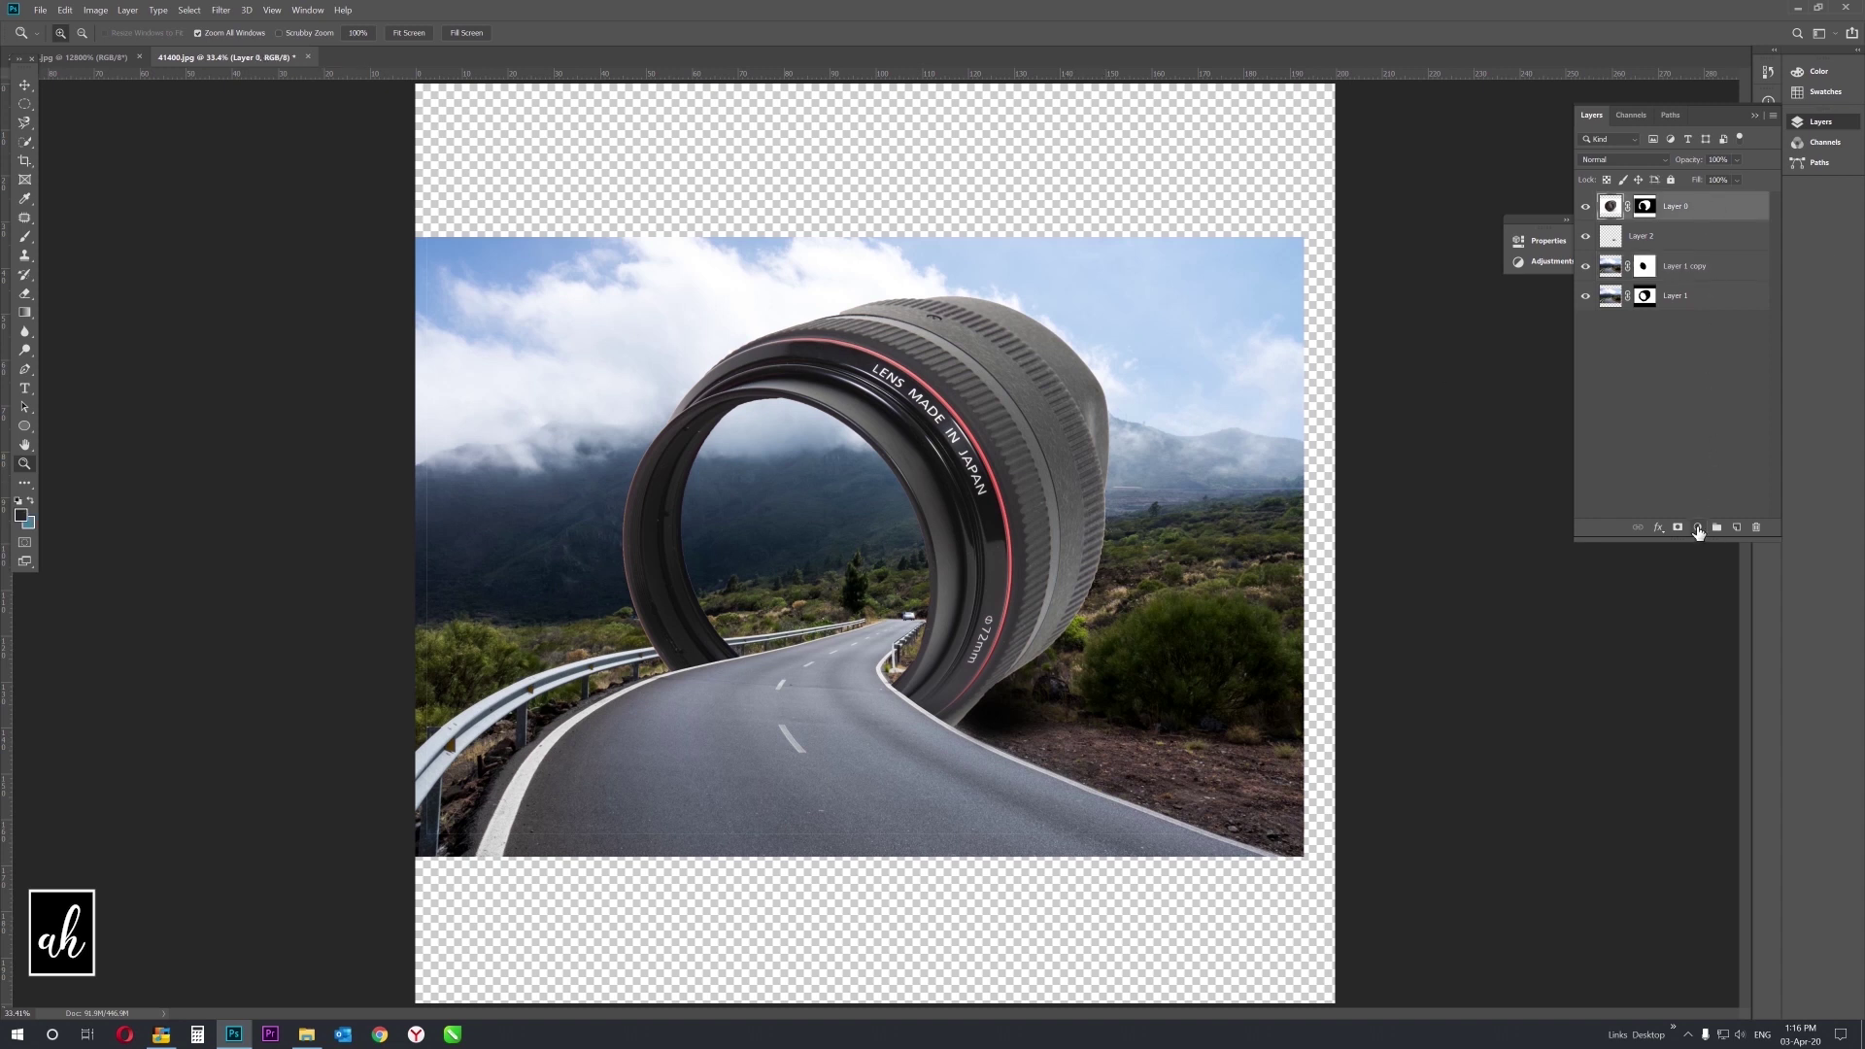
{"action": "left_click", "coordinate": [1734, 528]}
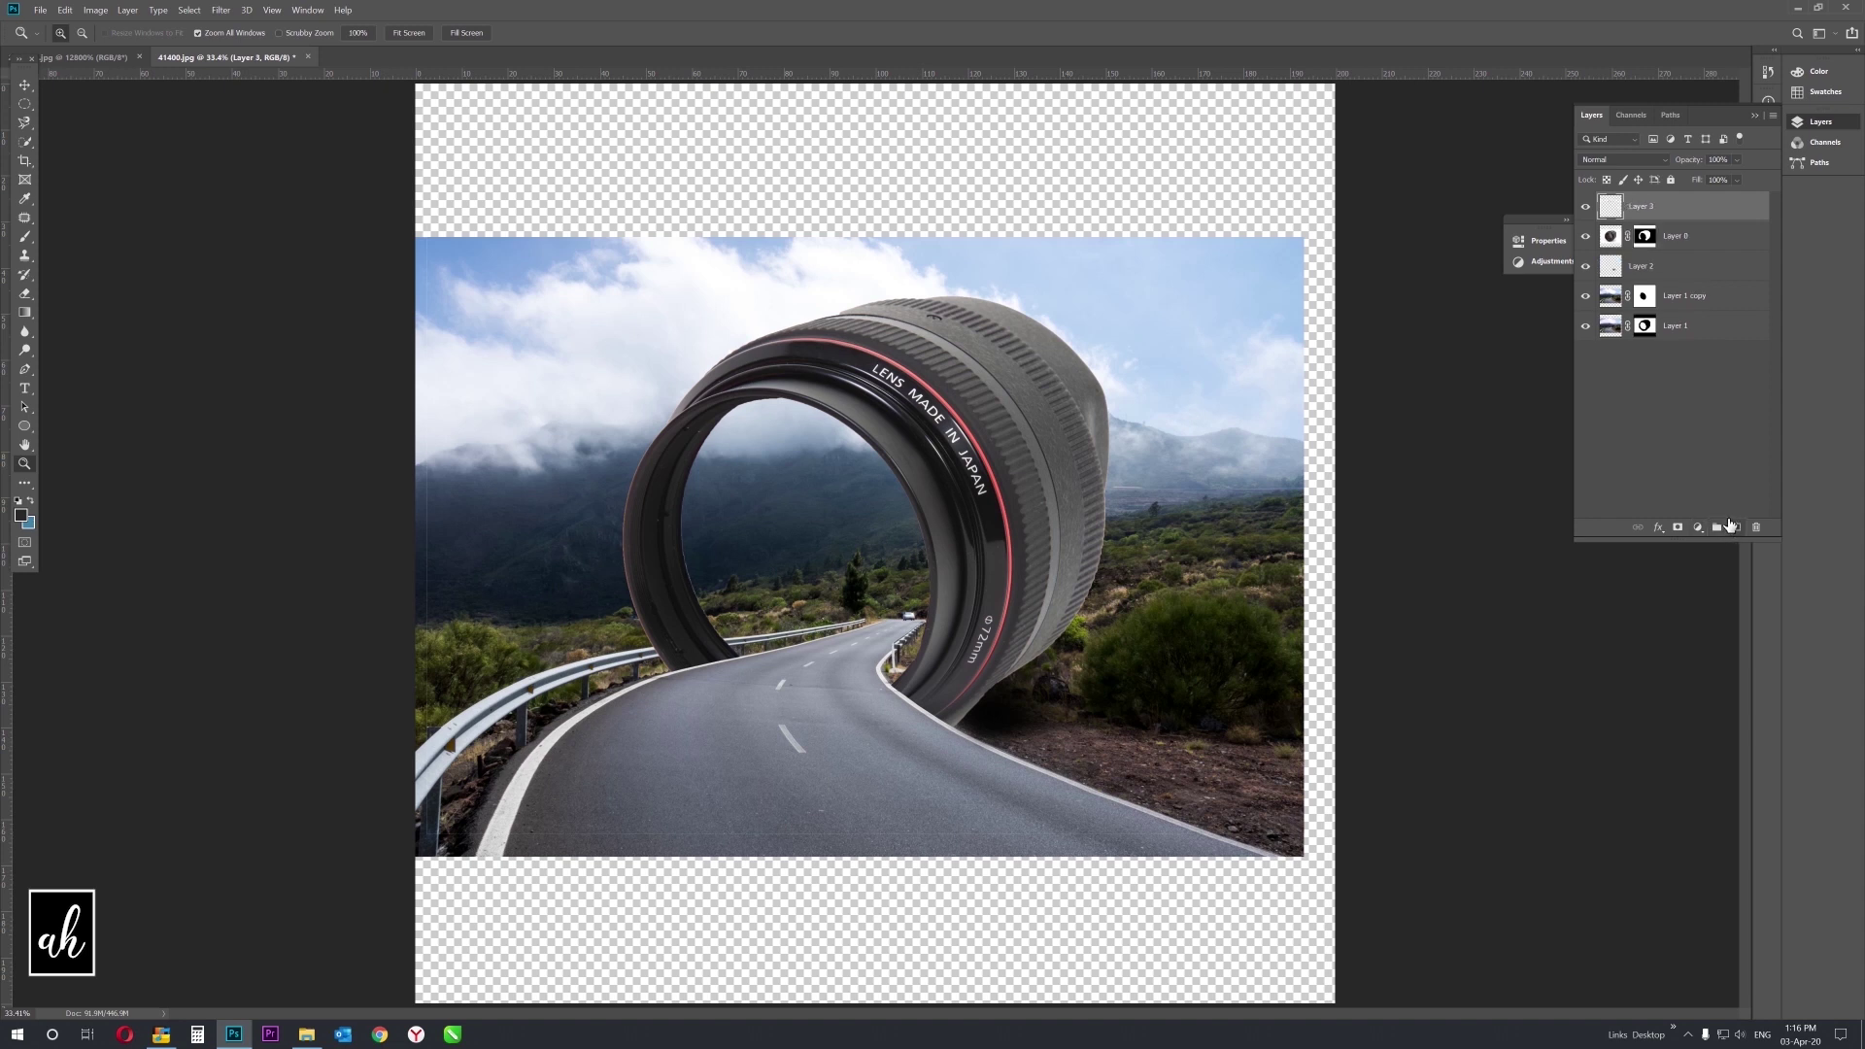
{"action": "key", "text": "b"}
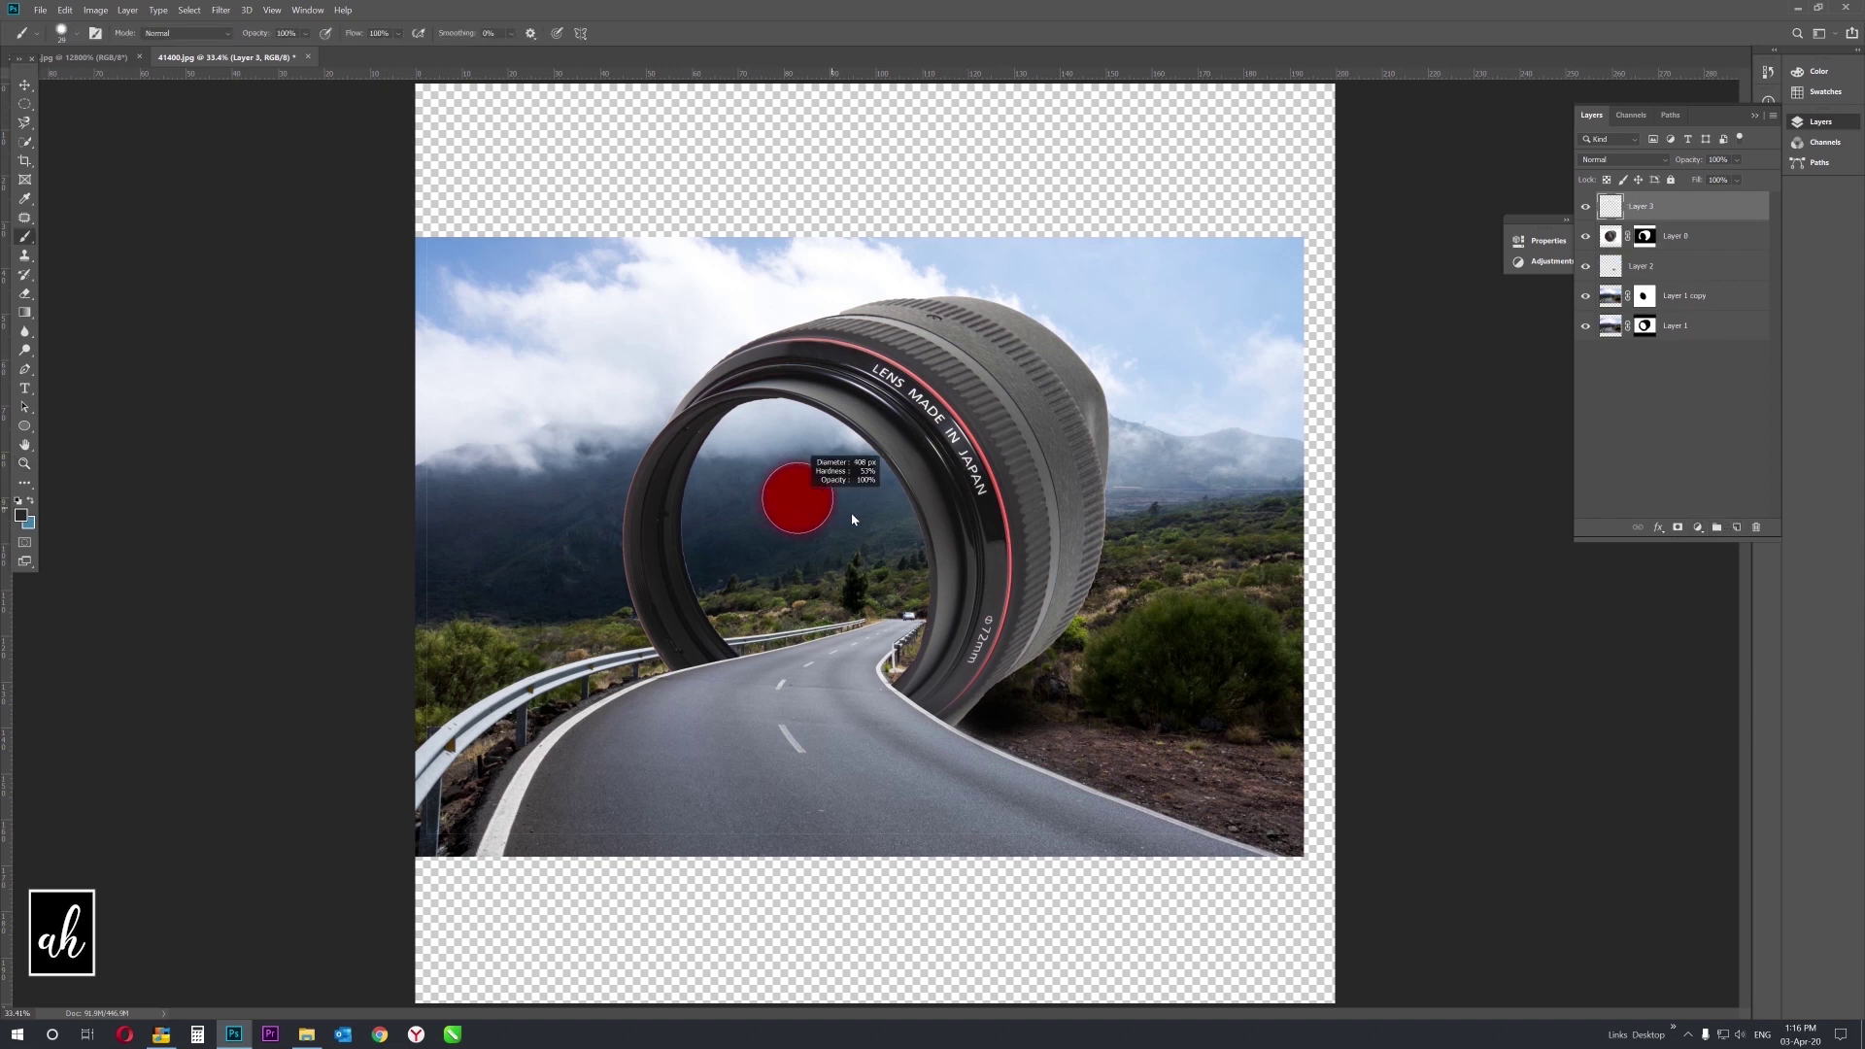
{"action": "left_click_drag", "start_coordinate": [853, 520], "coordinate": [861, 544]}
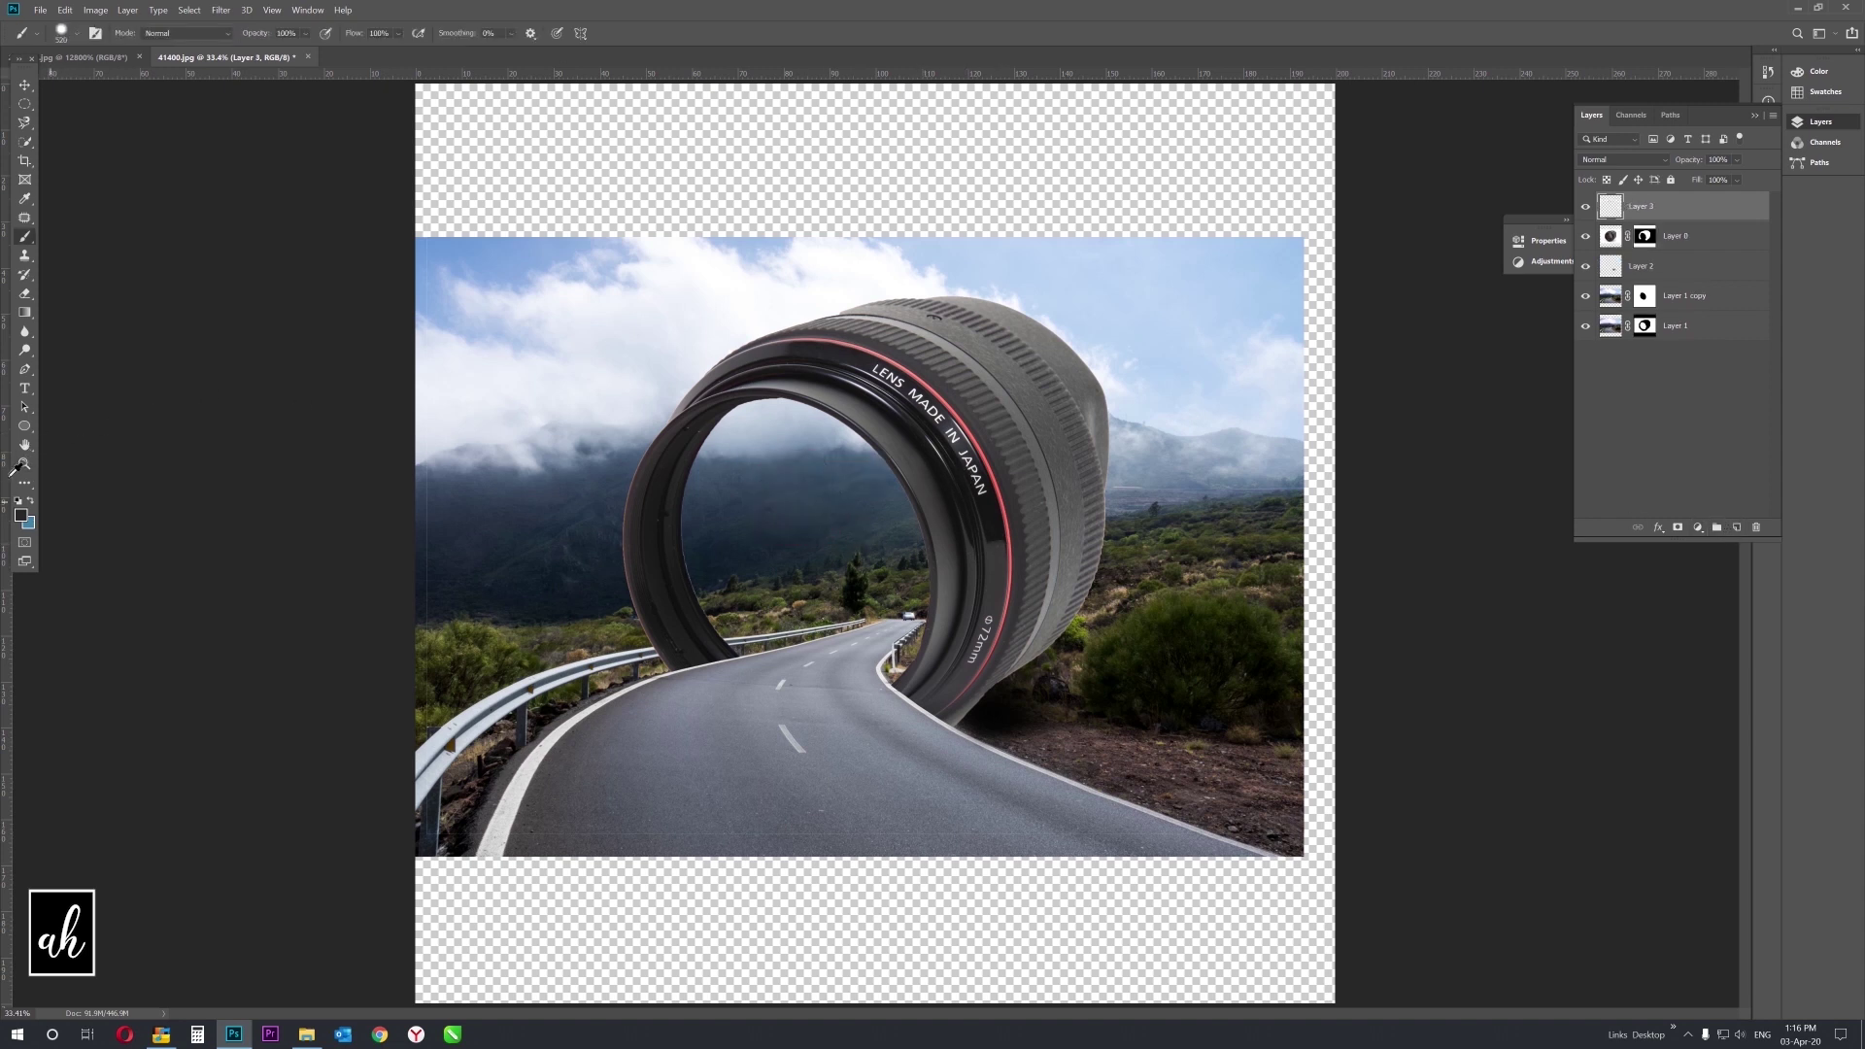
Choose an orange foreground colour in the colour picker.
{"action": "left_click", "coordinate": [21, 516]}
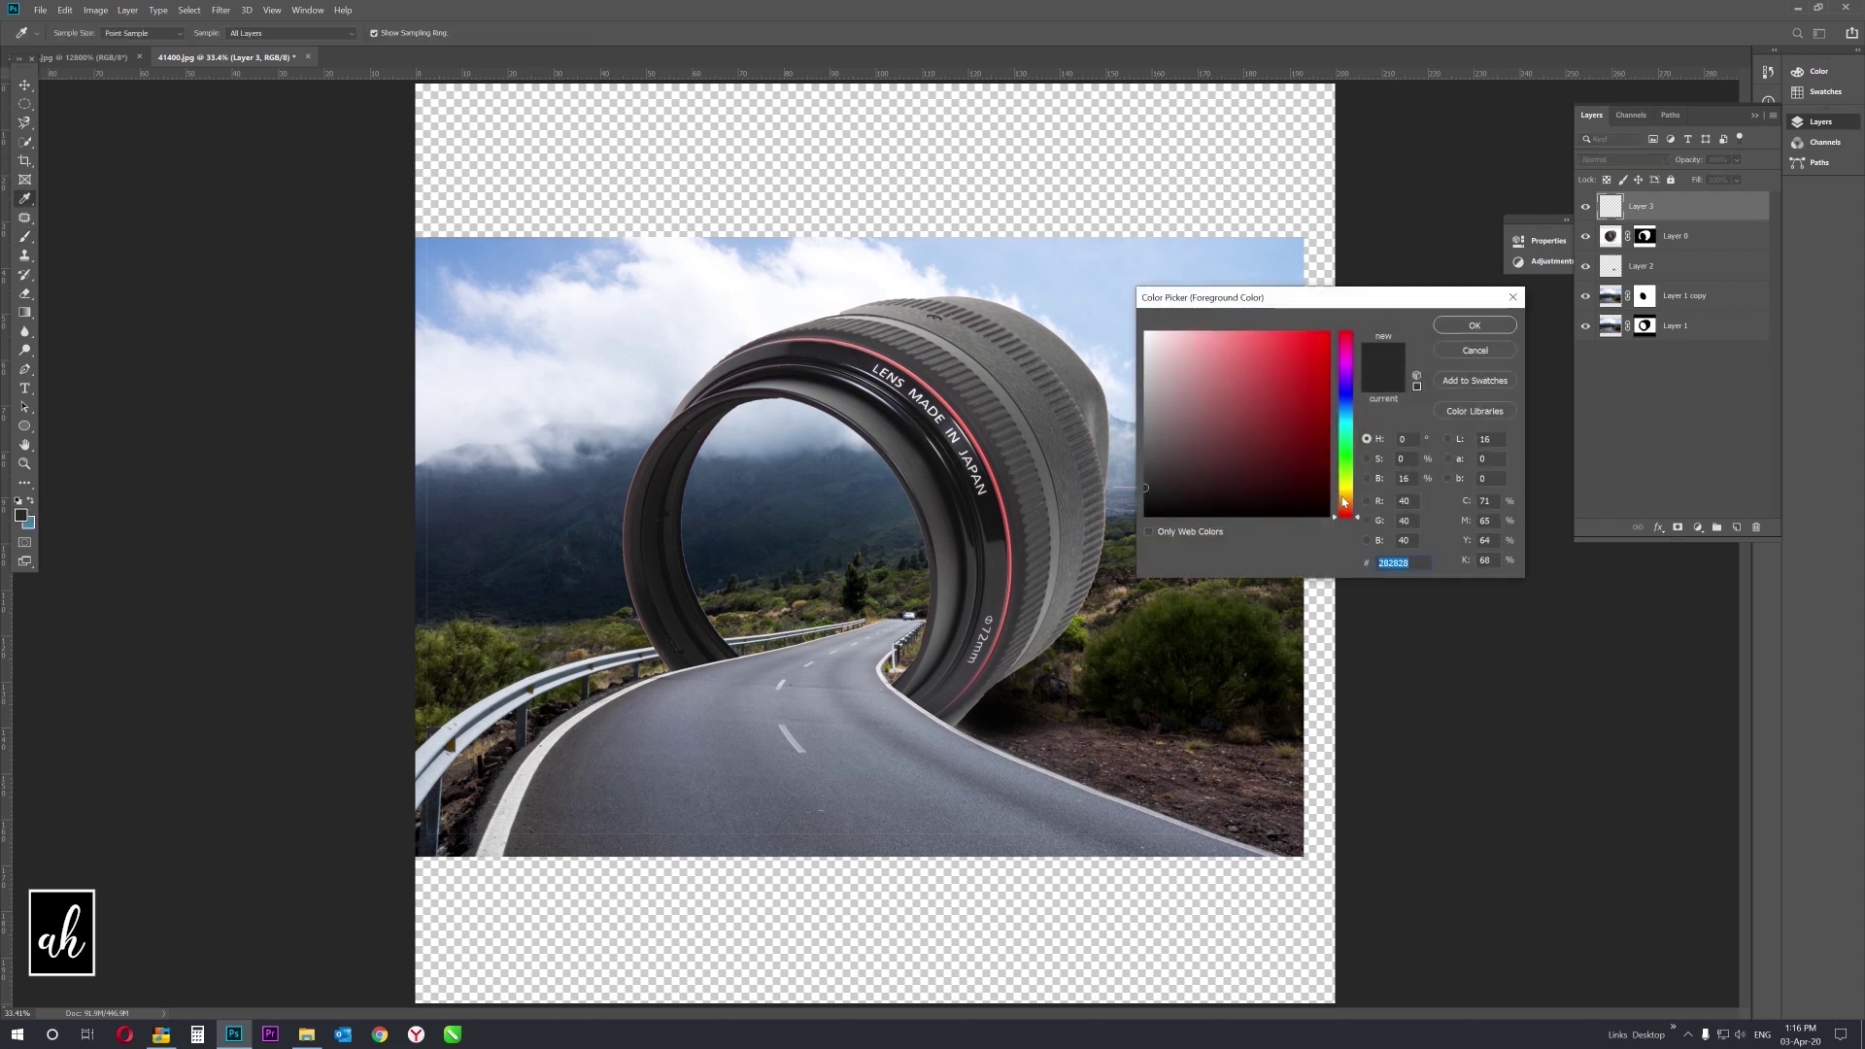
{"action": "left_click_drag", "start_coordinate": [1349, 492], "coordinate": [1350, 490]}
{"action": "left_click_drag", "start_coordinate": [1309, 426], "coordinate": [1287, 434]}
{"action": "left_click_drag", "start_coordinate": [1358, 501], "coordinate": [1357, 505]}
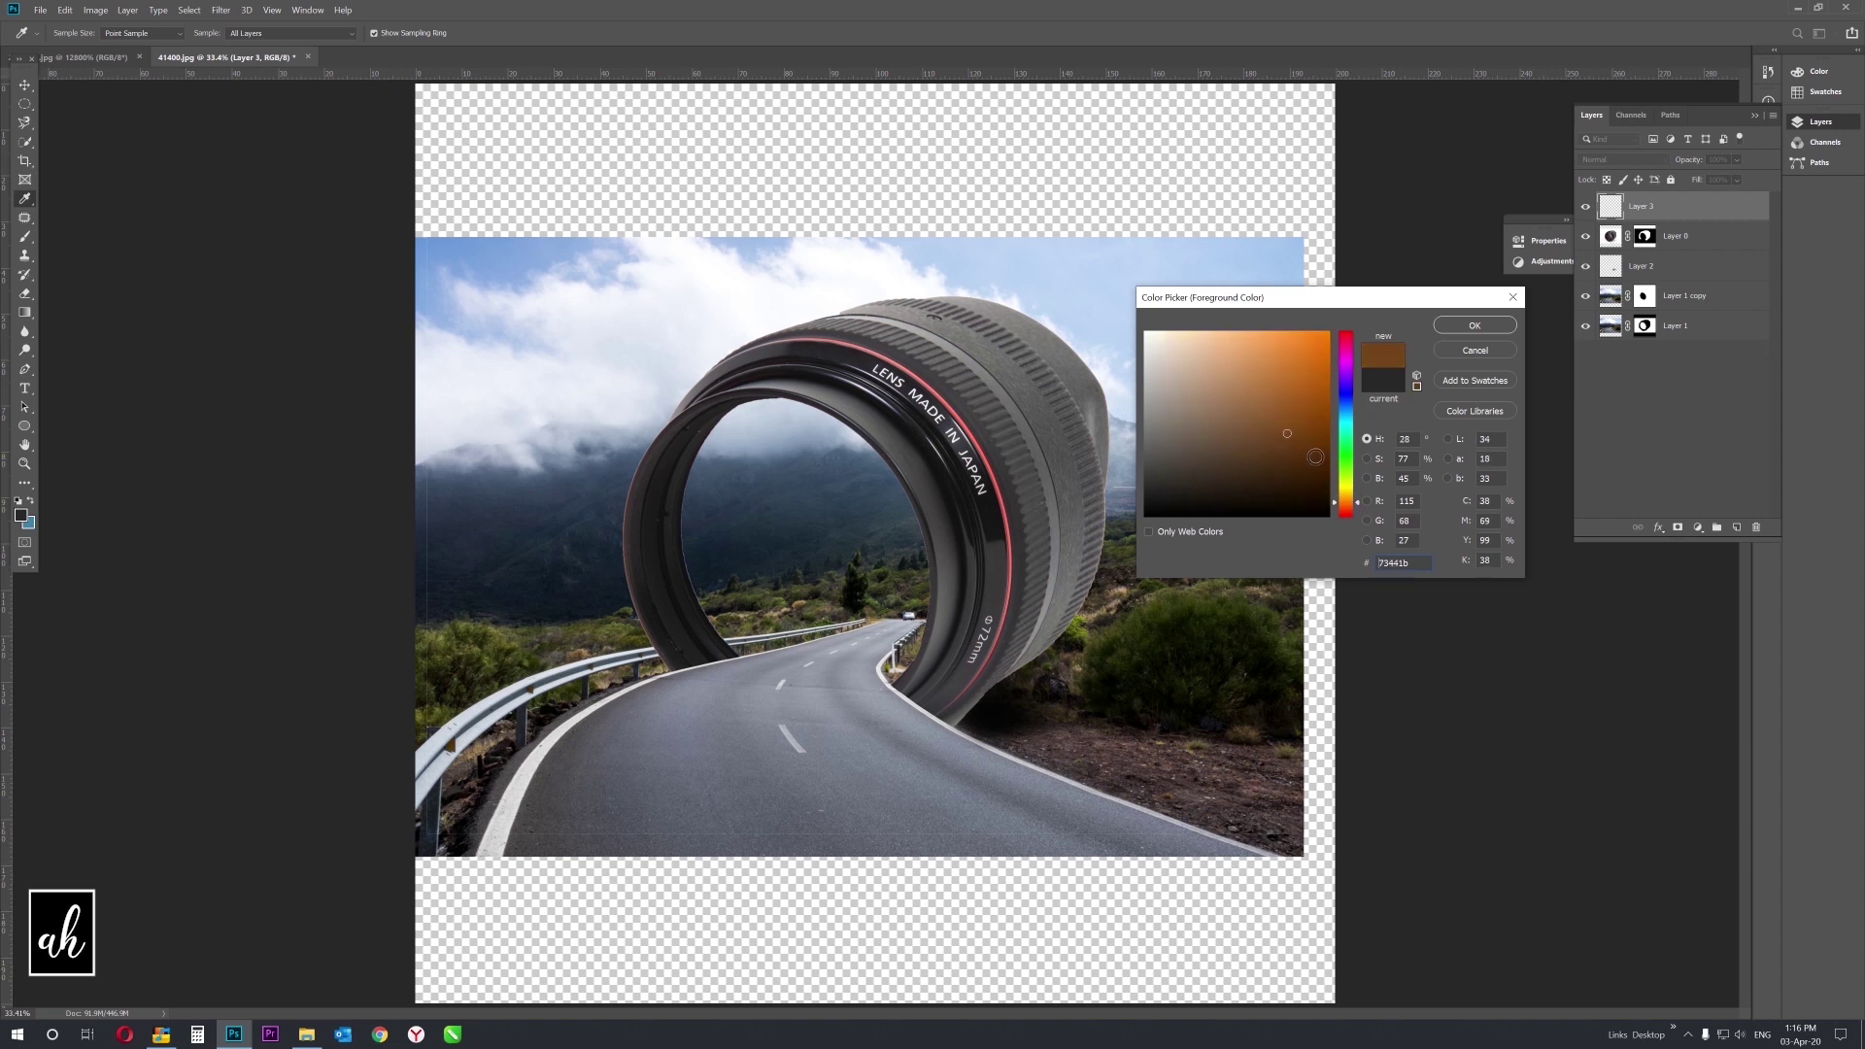
{"action": "left_click", "coordinate": [1297, 375]}
{"action": "left_click", "coordinate": [1457, 334]}
Paint large orange dabs inside the lens opening with a 700–1100 px brush.
{"action": "key", "text": "b"}
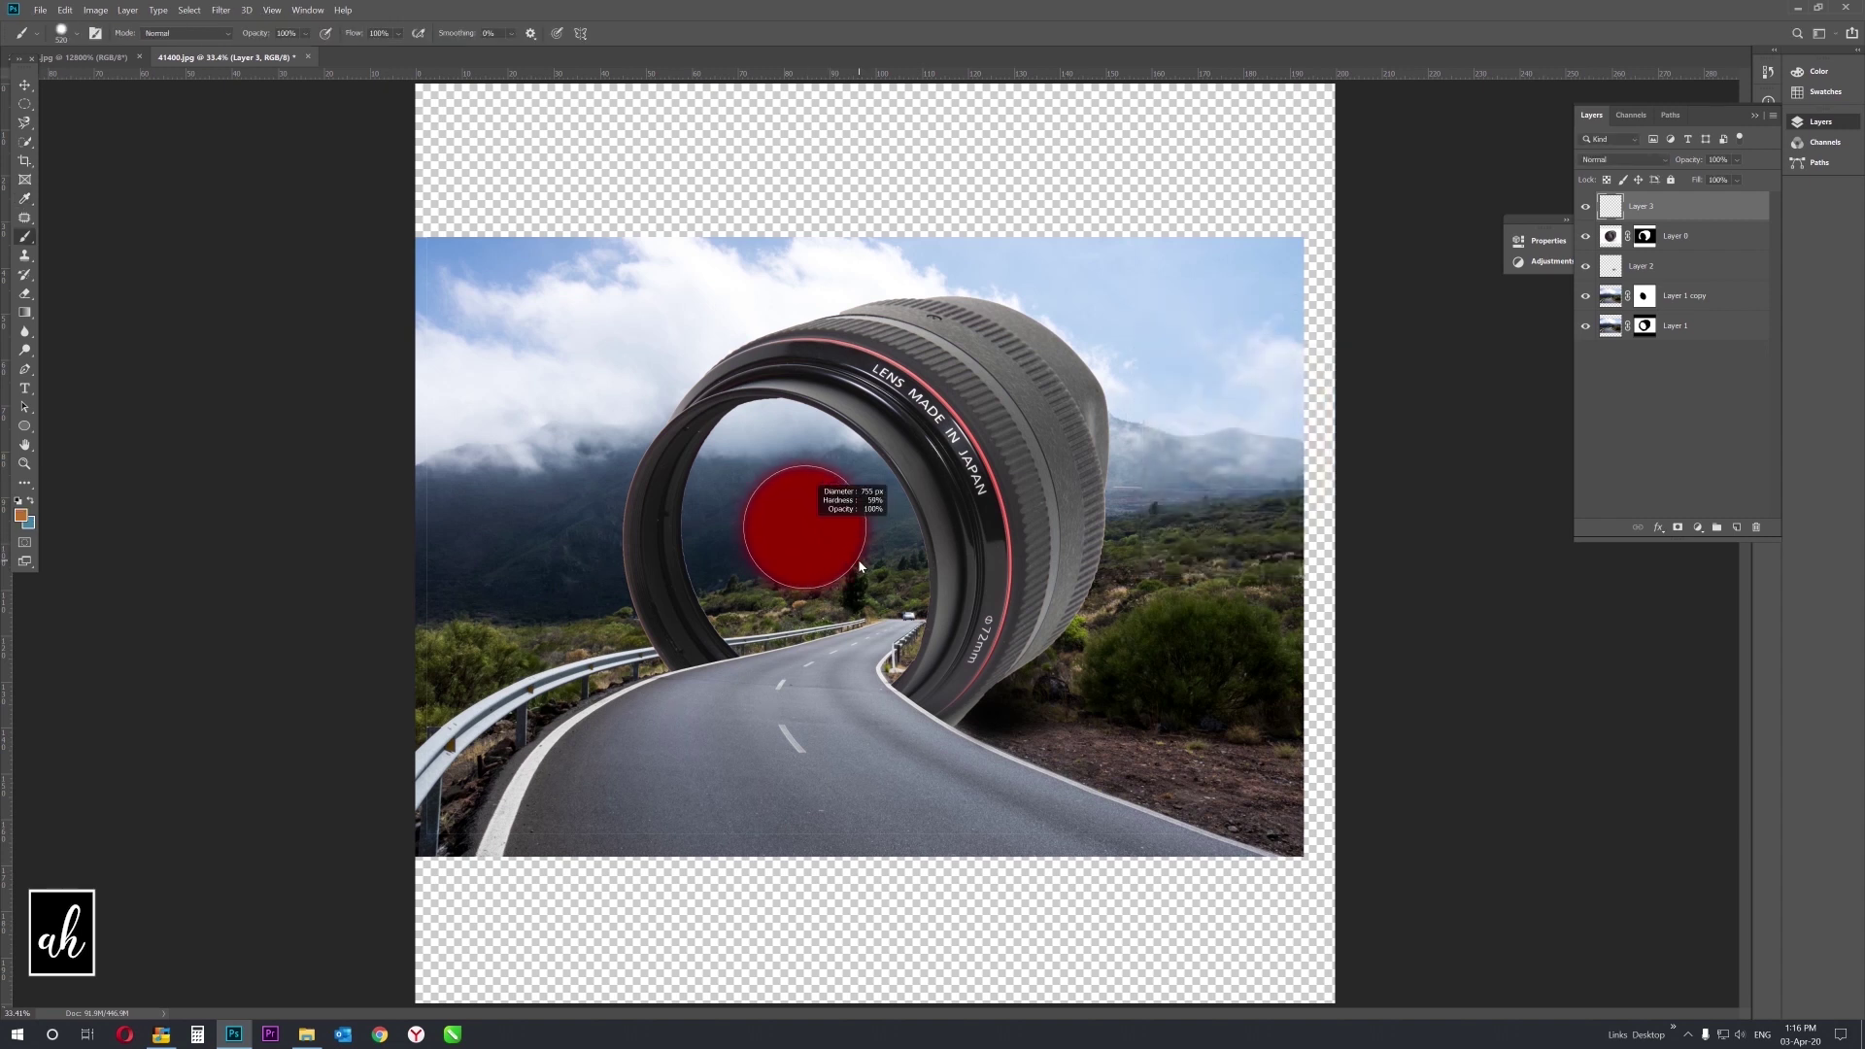
{"action": "left_click_drag", "start_coordinate": [845, 560], "coordinate": [834, 546]}
{"action": "left_click", "coordinate": [815, 527]}
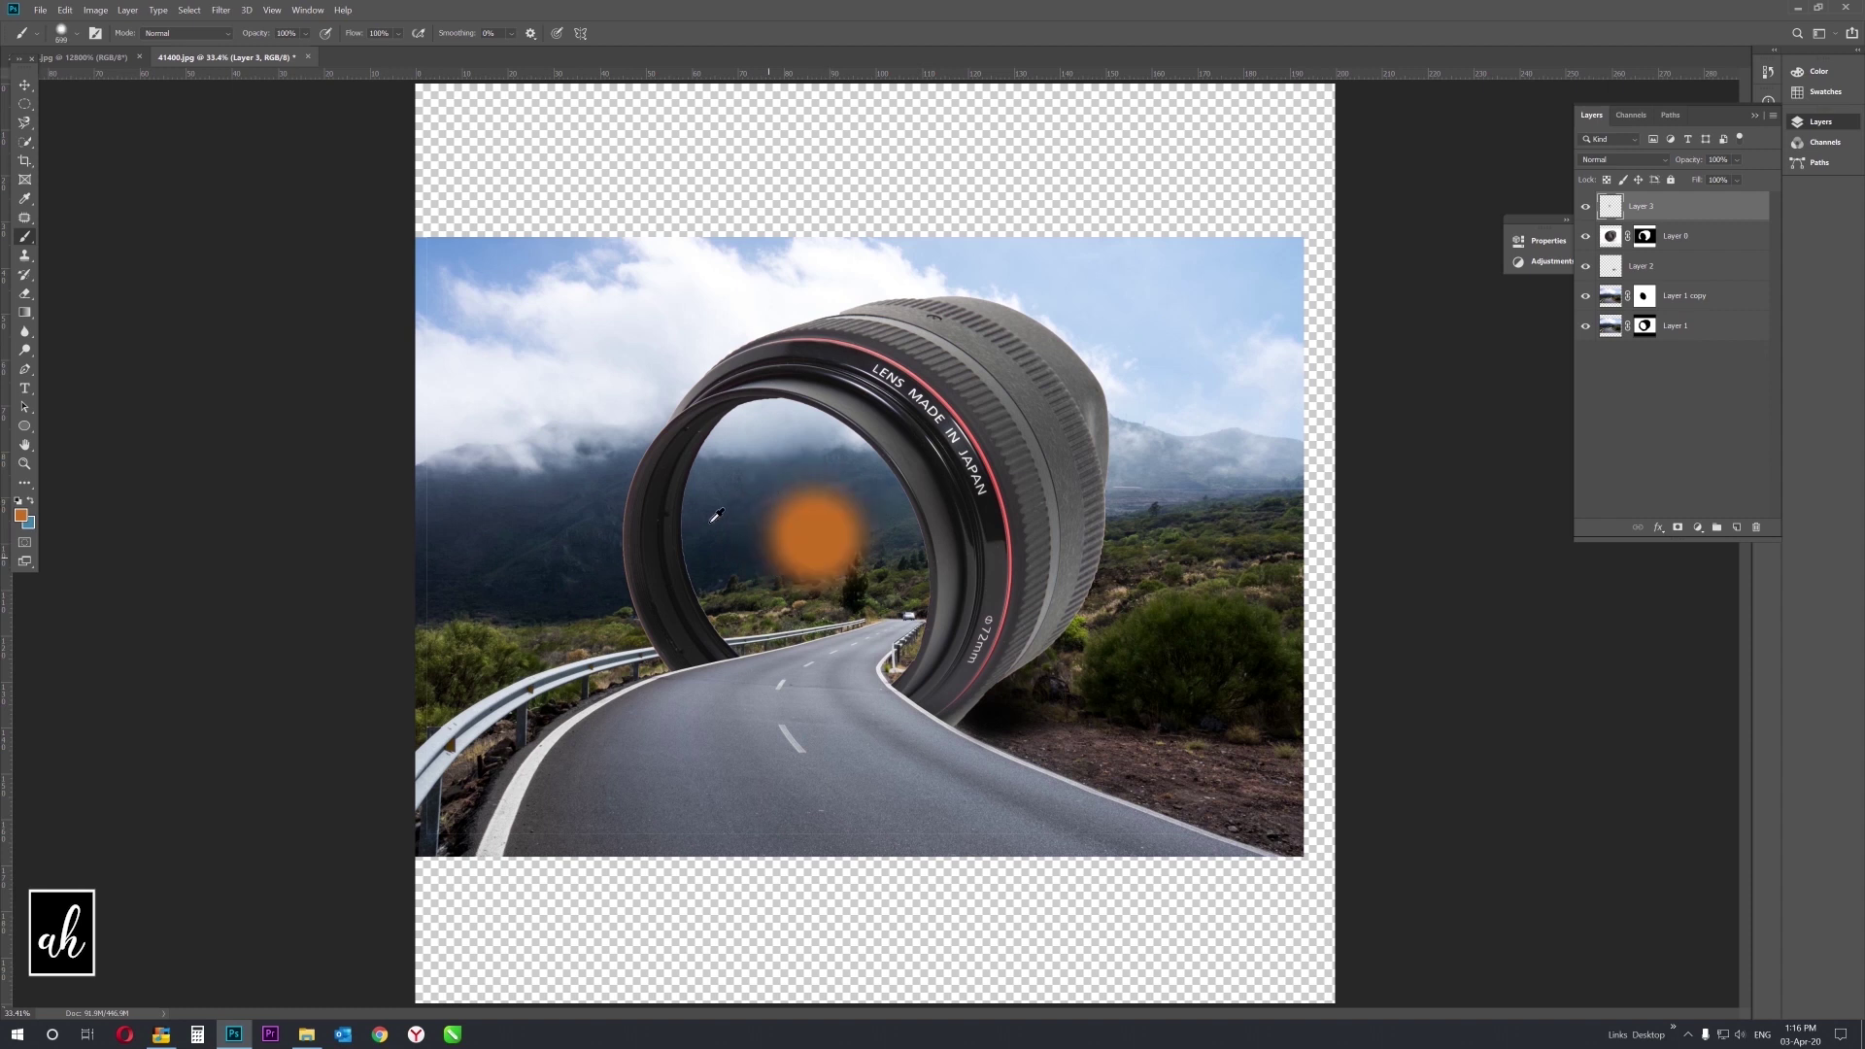
{"action": "left_click", "coordinate": [744, 562]}
{"action": "left_click_drag", "start_coordinate": [795, 541], "coordinate": [818, 539]}
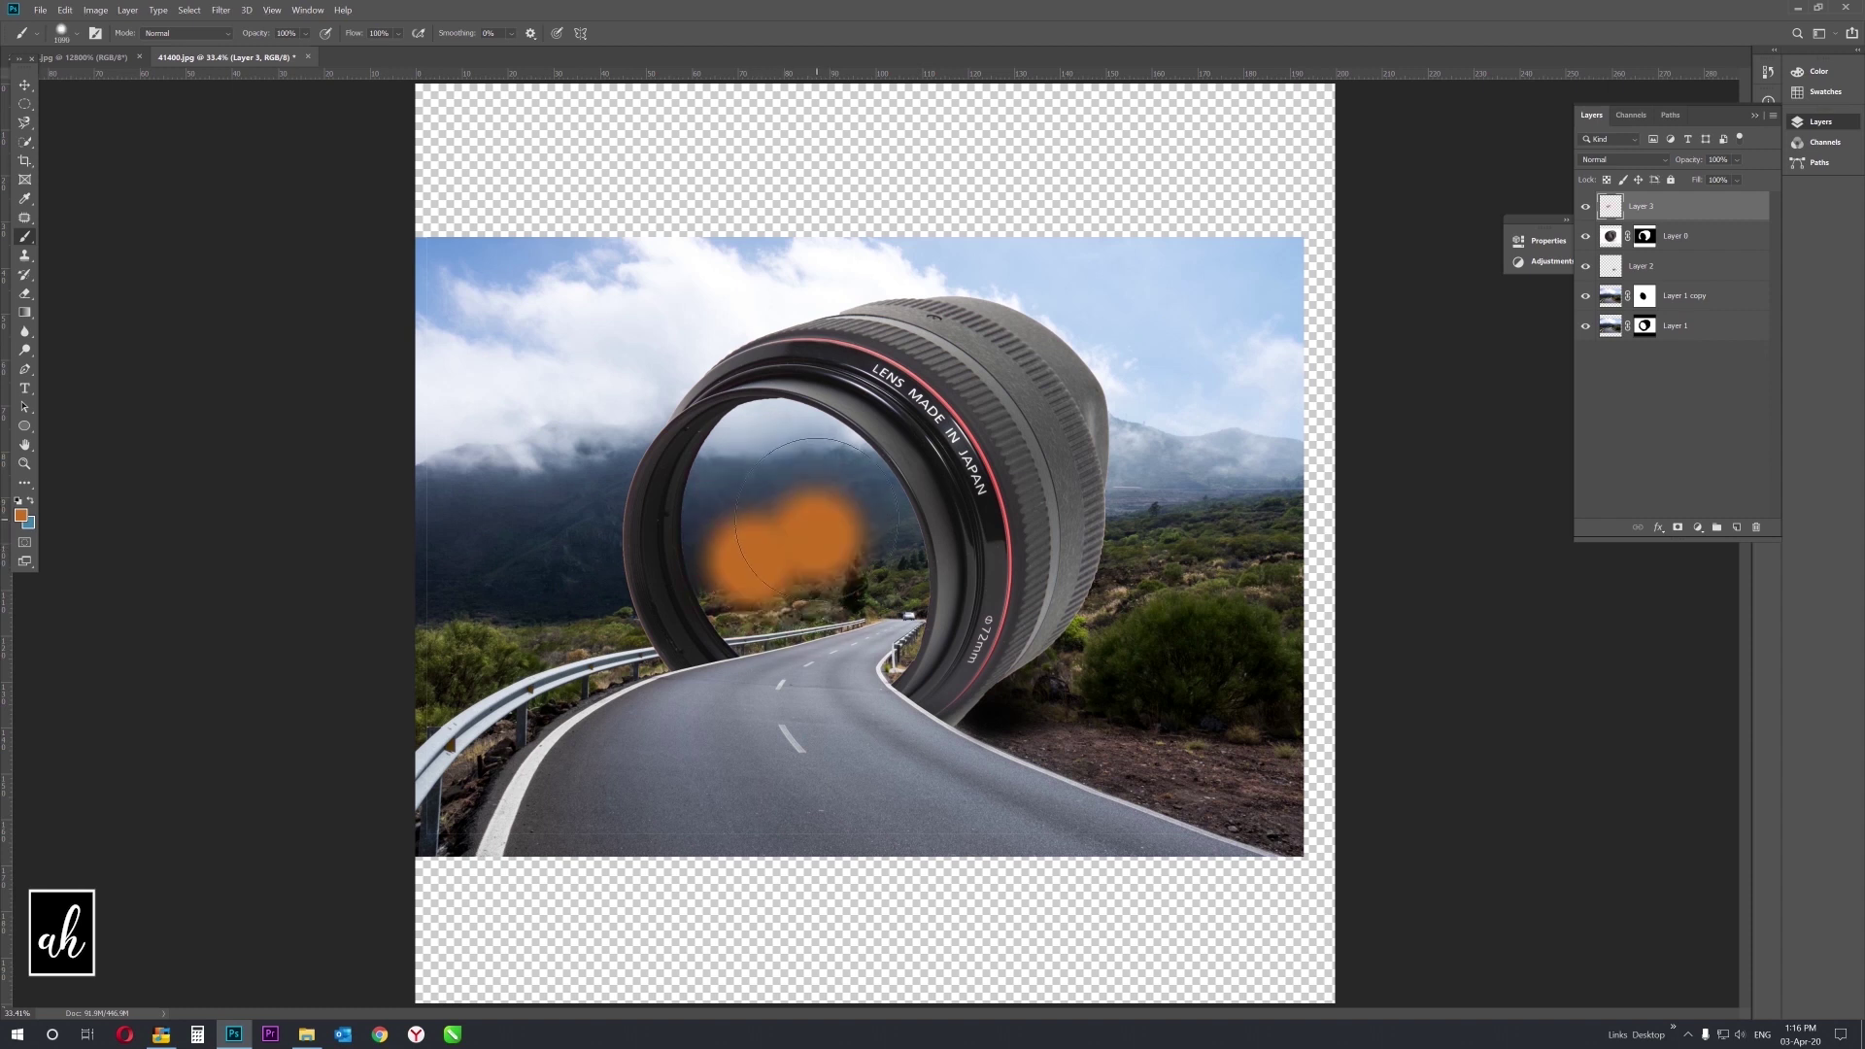
{"action": "left_click", "coordinate": [804, 517]}
{"action": "left_click", "coordinate": [1652, 160]}
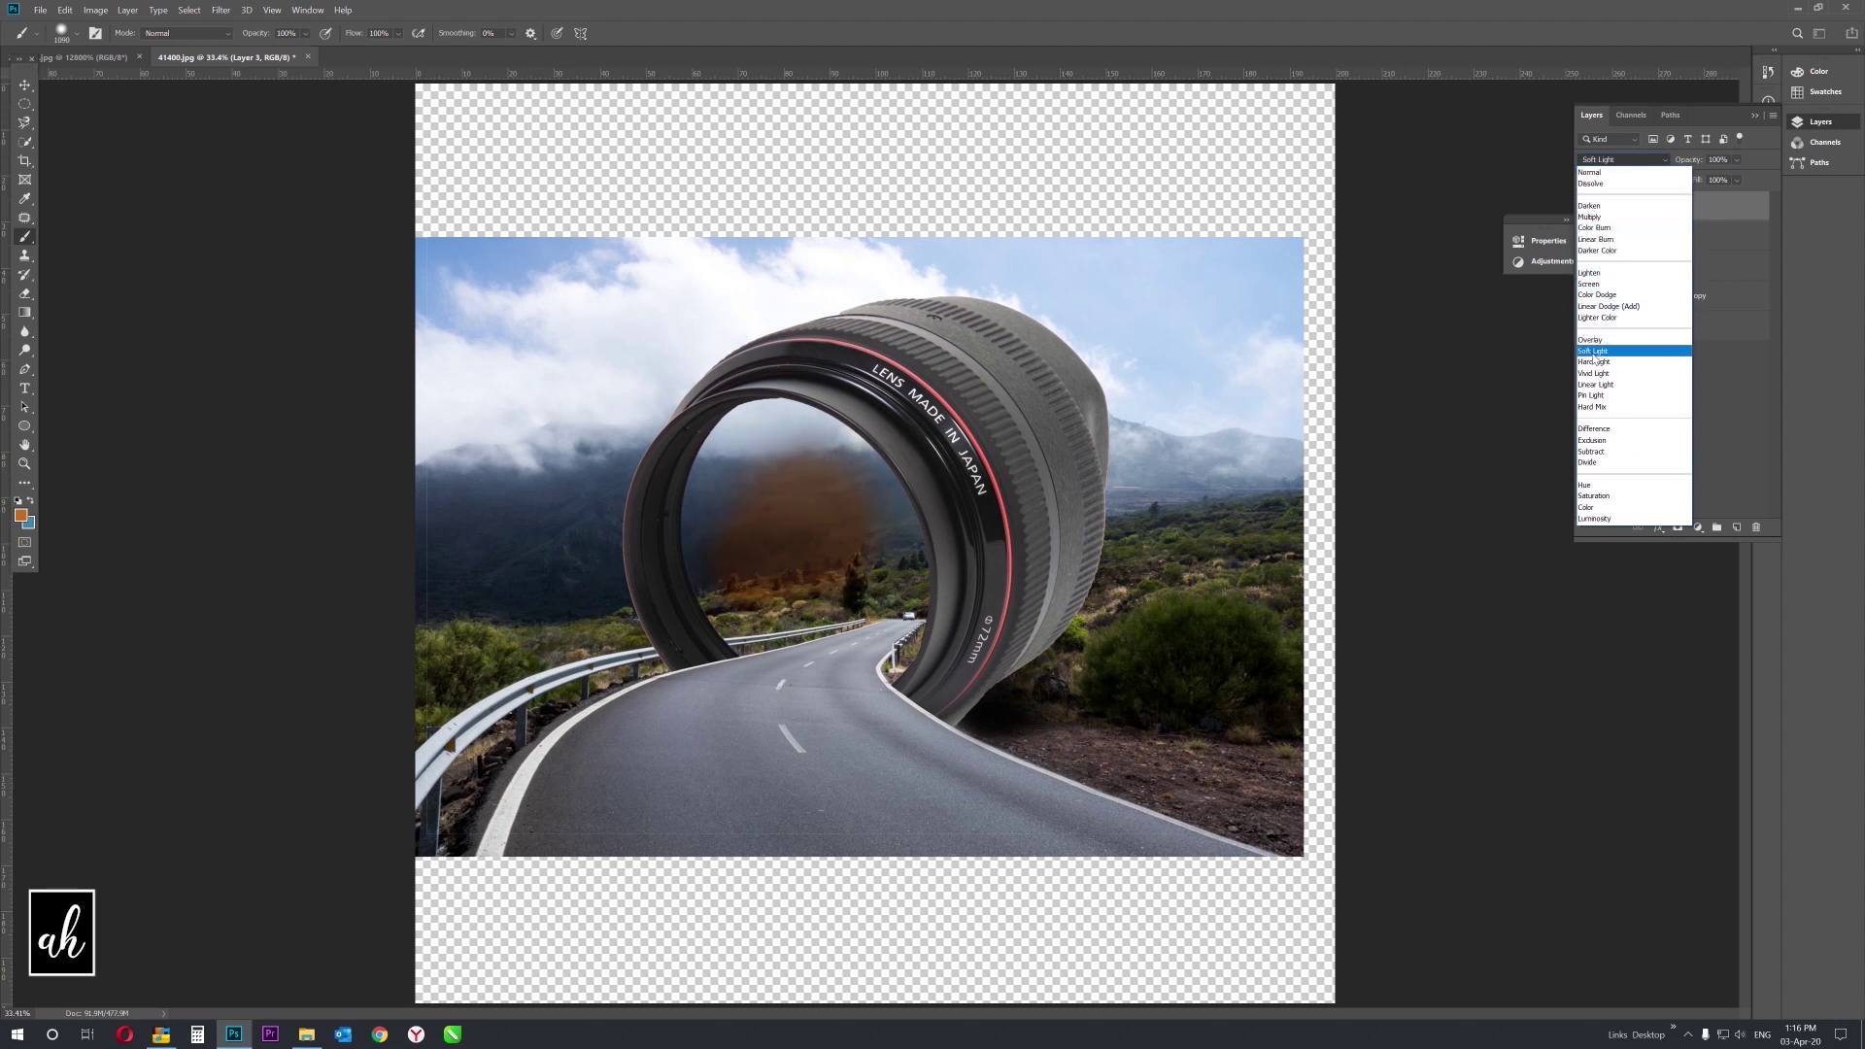
Set Layer 3 to Soft Light, enlarge the glow, and move it below Layer 0.
{"action": "left_click", "coordinate": [1593, 351]}
{"action": "key", "text": "ctrl+t"}
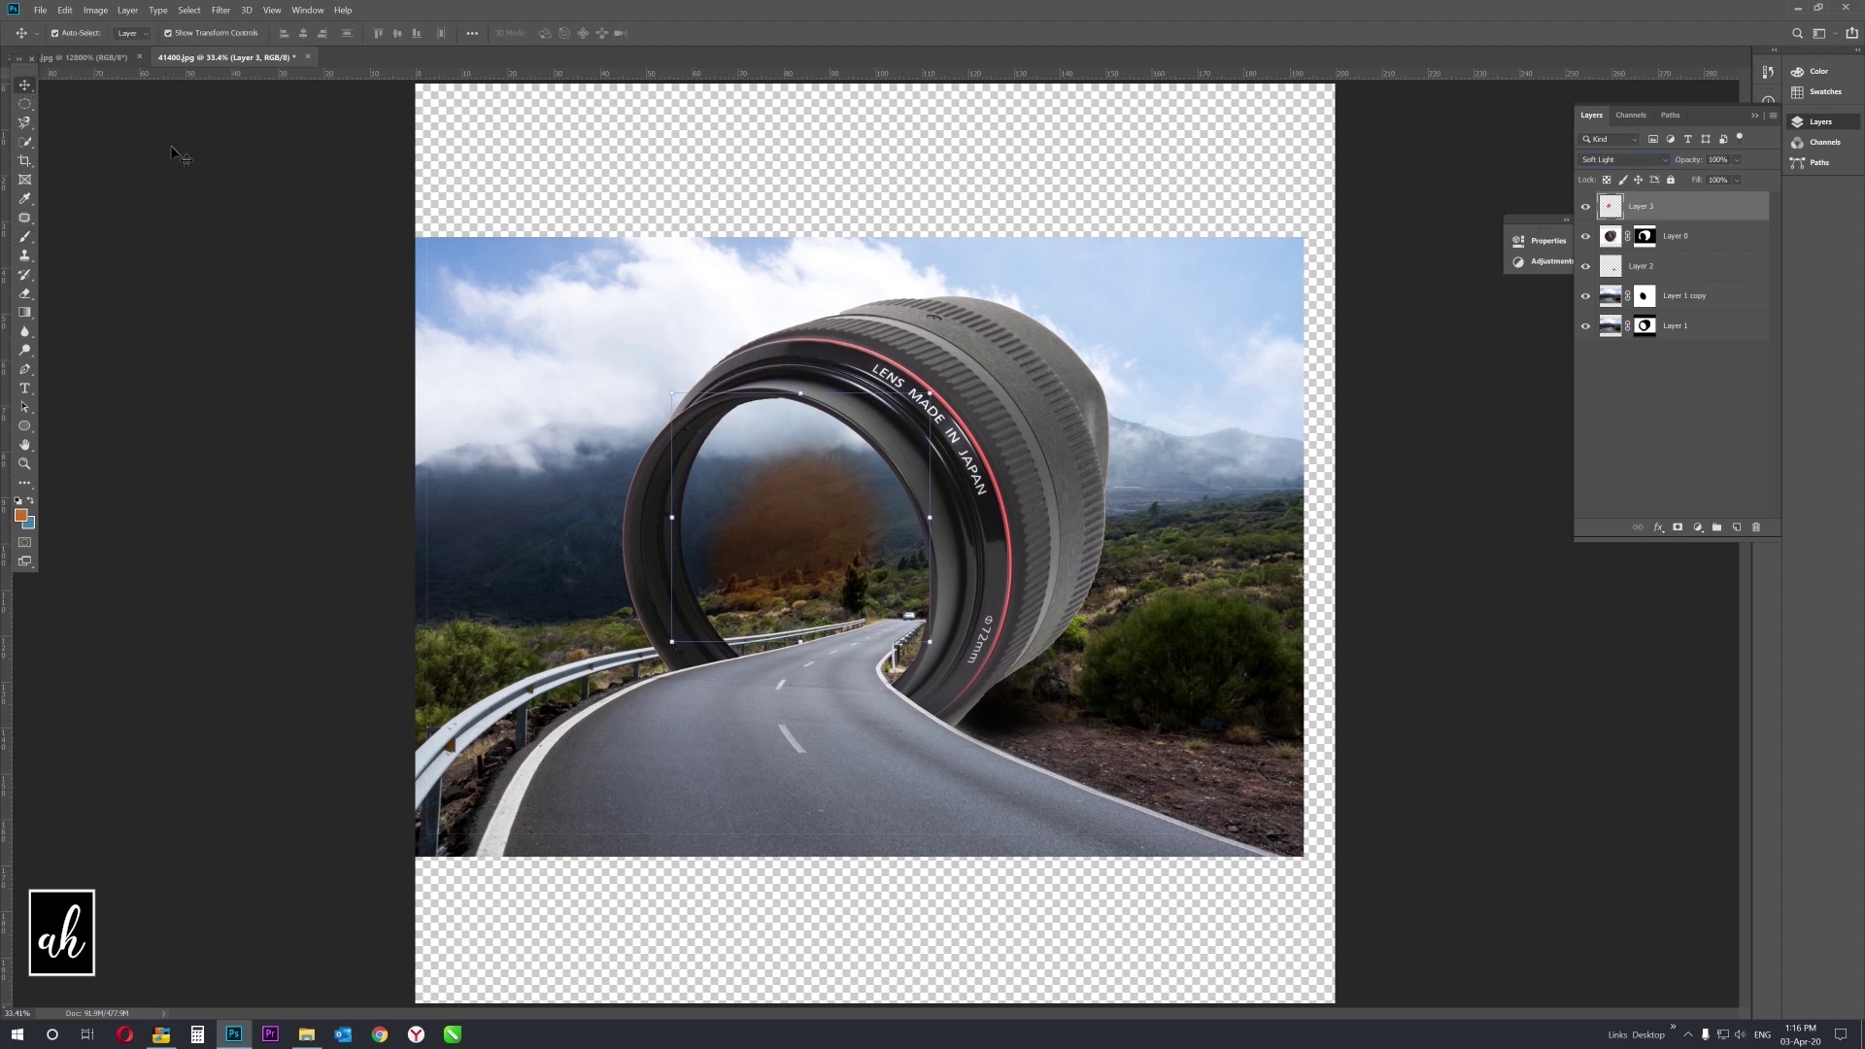
{"action": "left_click_drag", "start_coordinate": [939, 518], "coordinate": [1071, 518]}
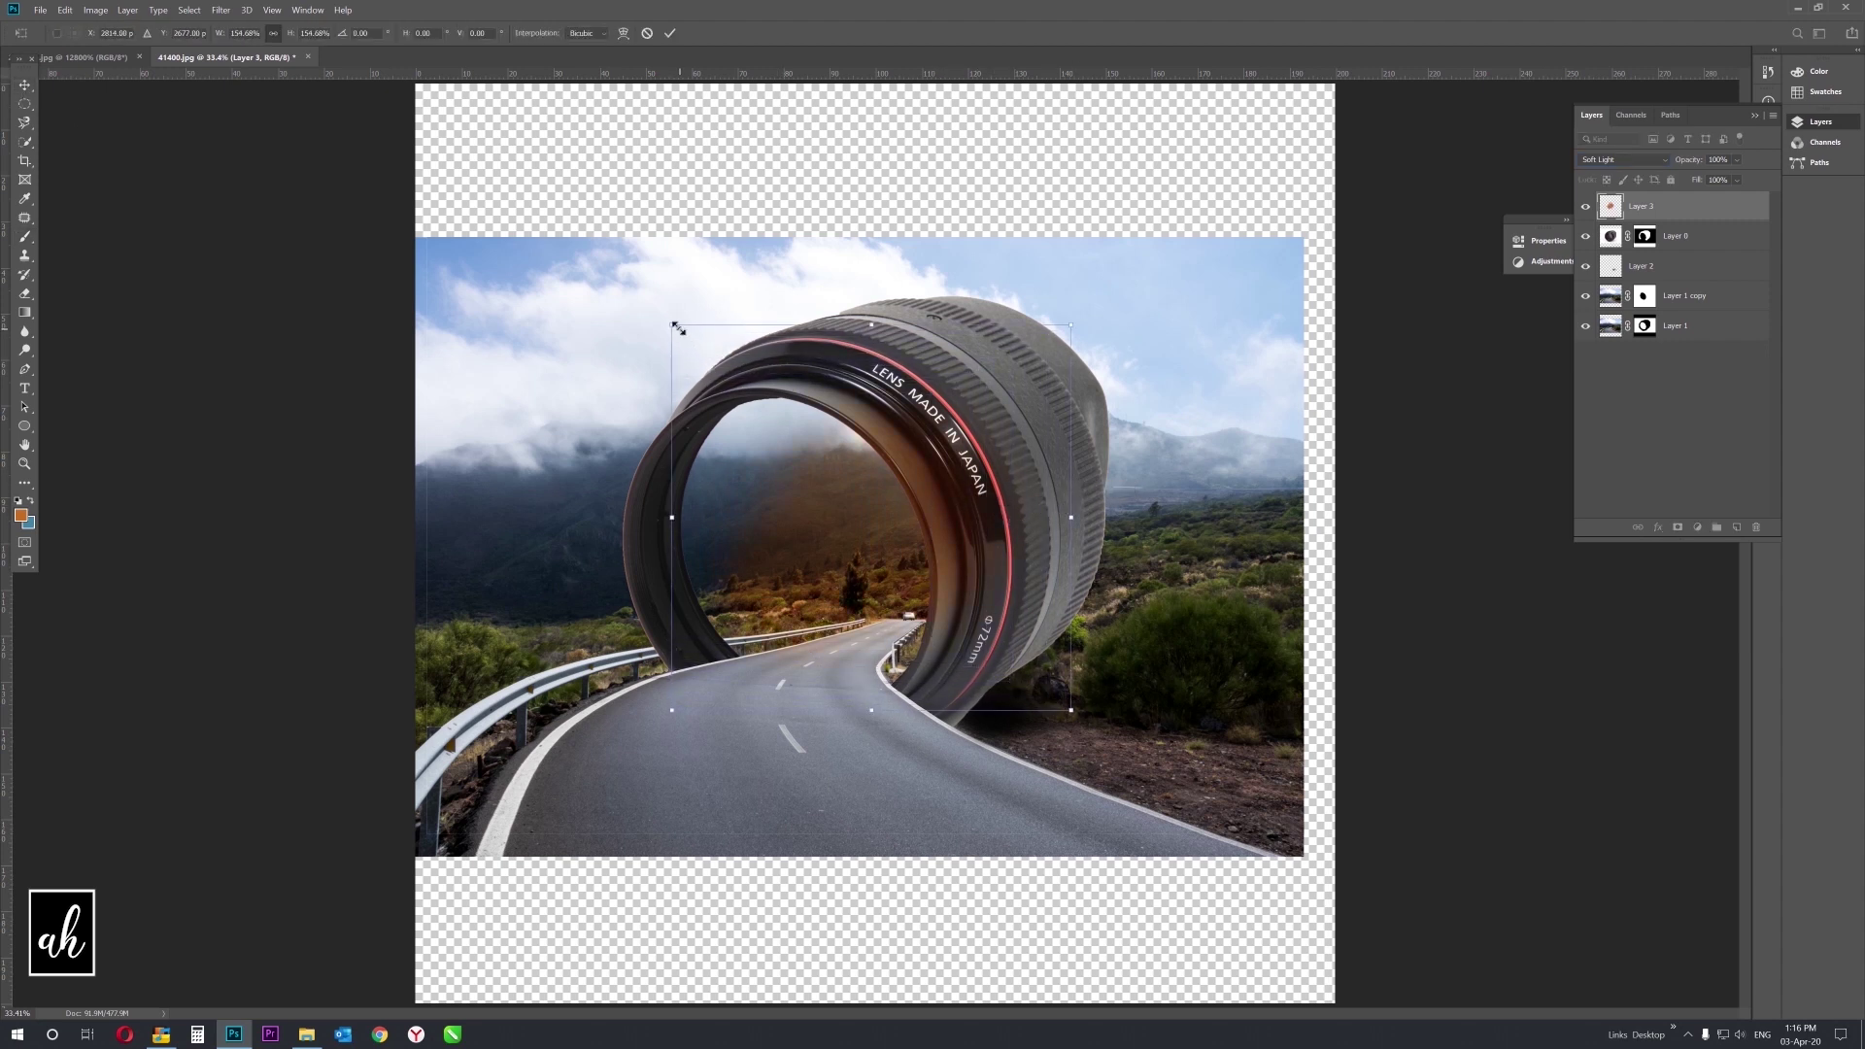
{"action": "left_click_drag", "start_coordinate": [677, 329], "coordinate": [632, 284]}
{"action": "key", "text": "Return"}
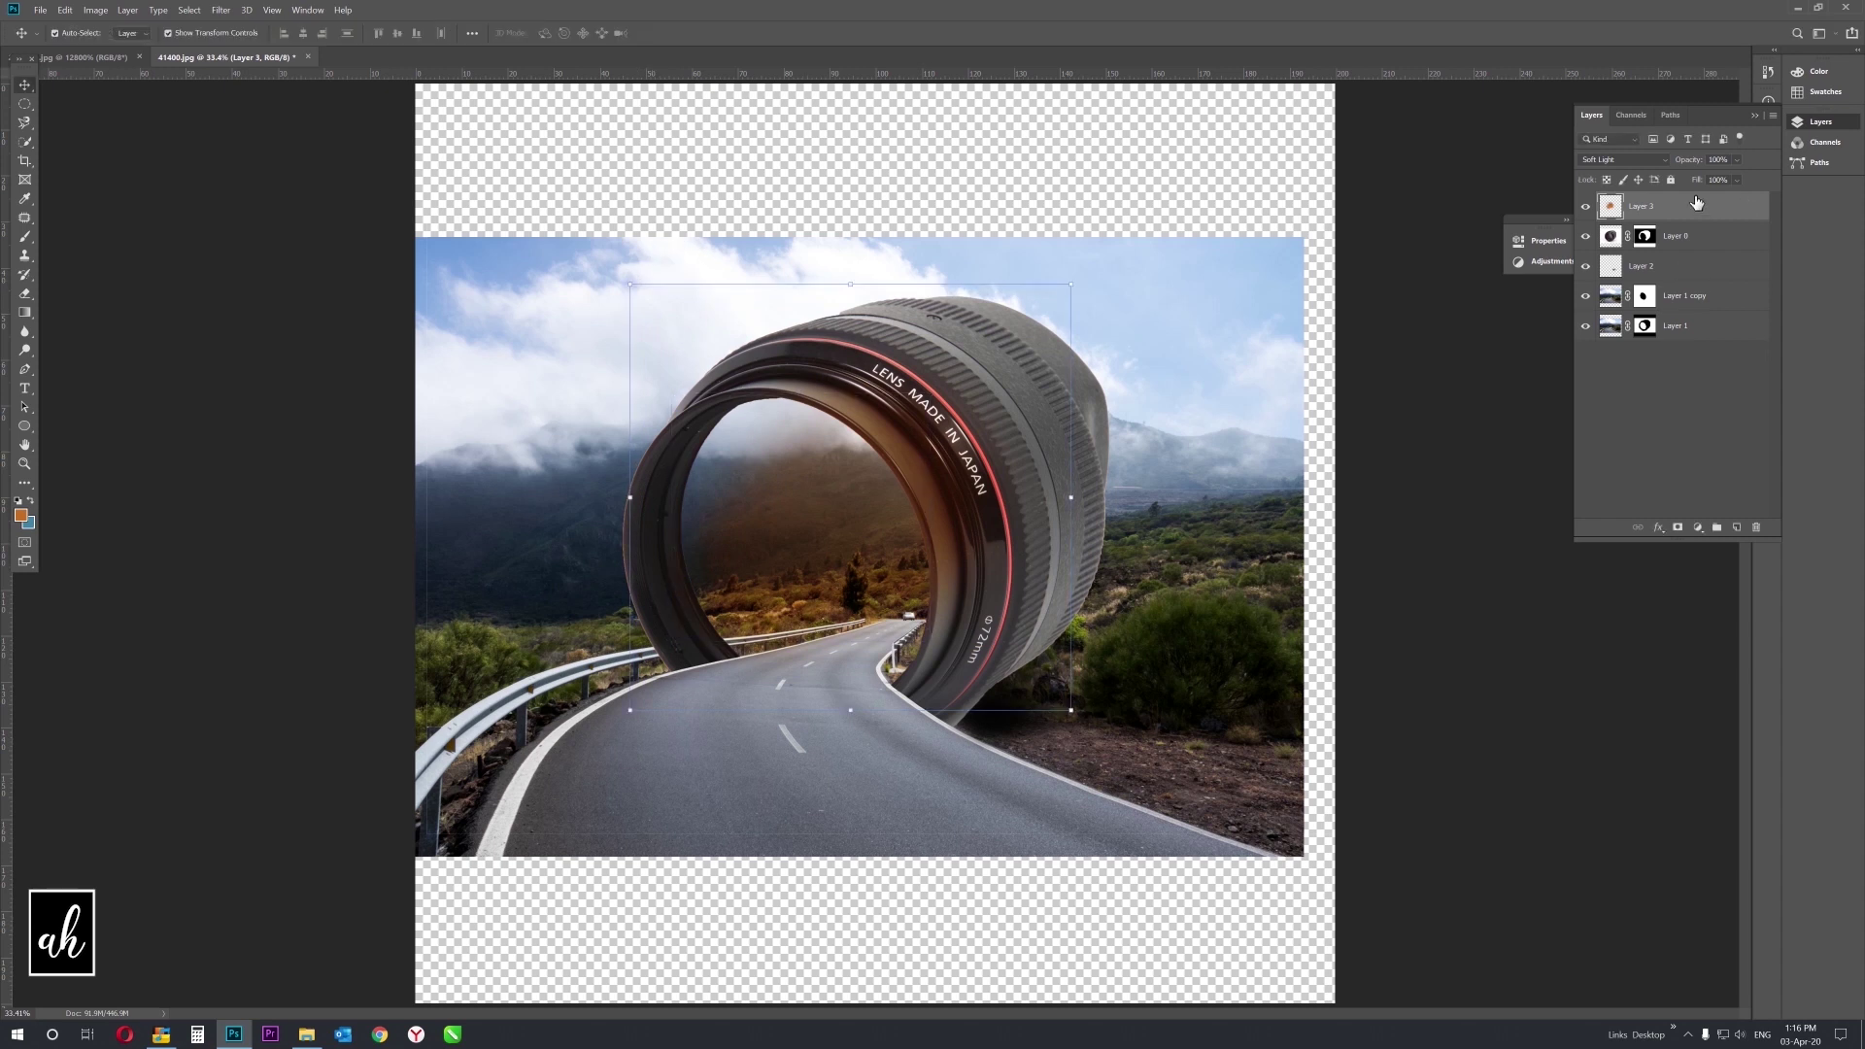
{"action": "left_click_drag", "start_coordinate": [1696, 202], "coordinate": [1677, 253]}
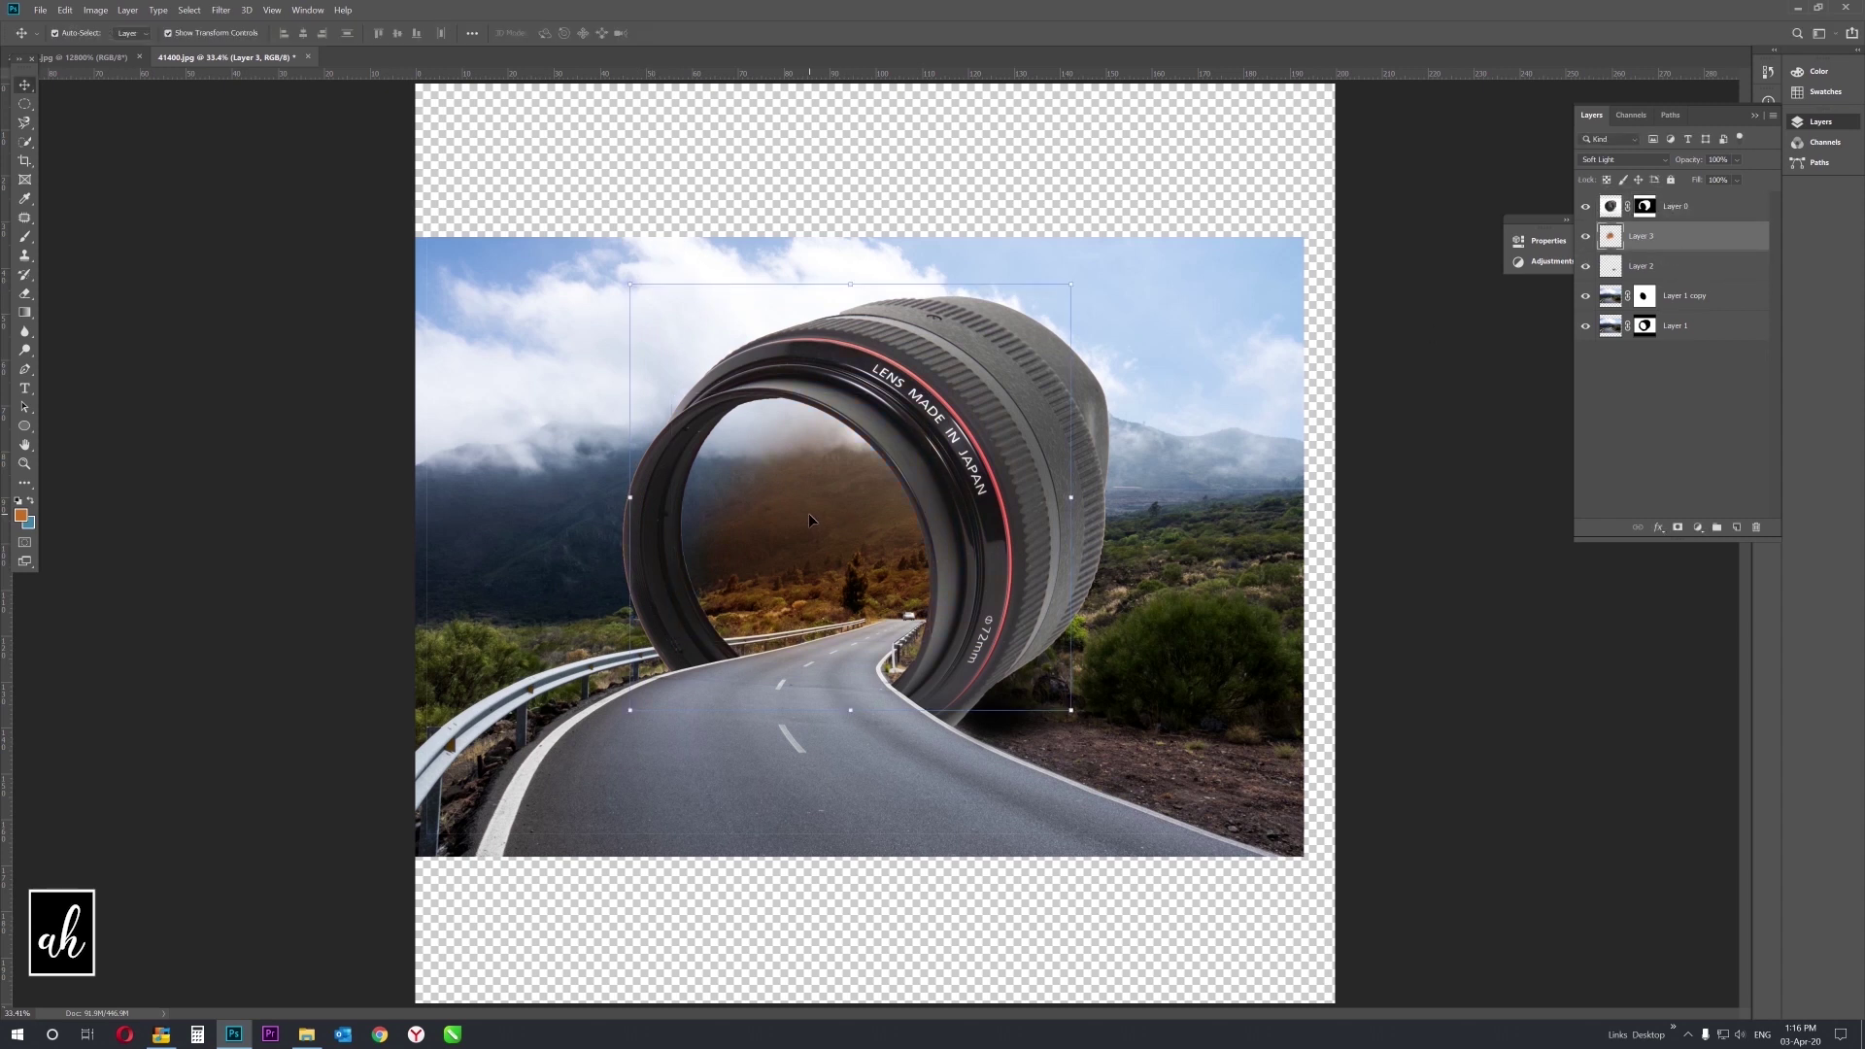
{"action": "left_click_drag", "start_coordinate": [809, 513], "coordinate": [816, 477]}
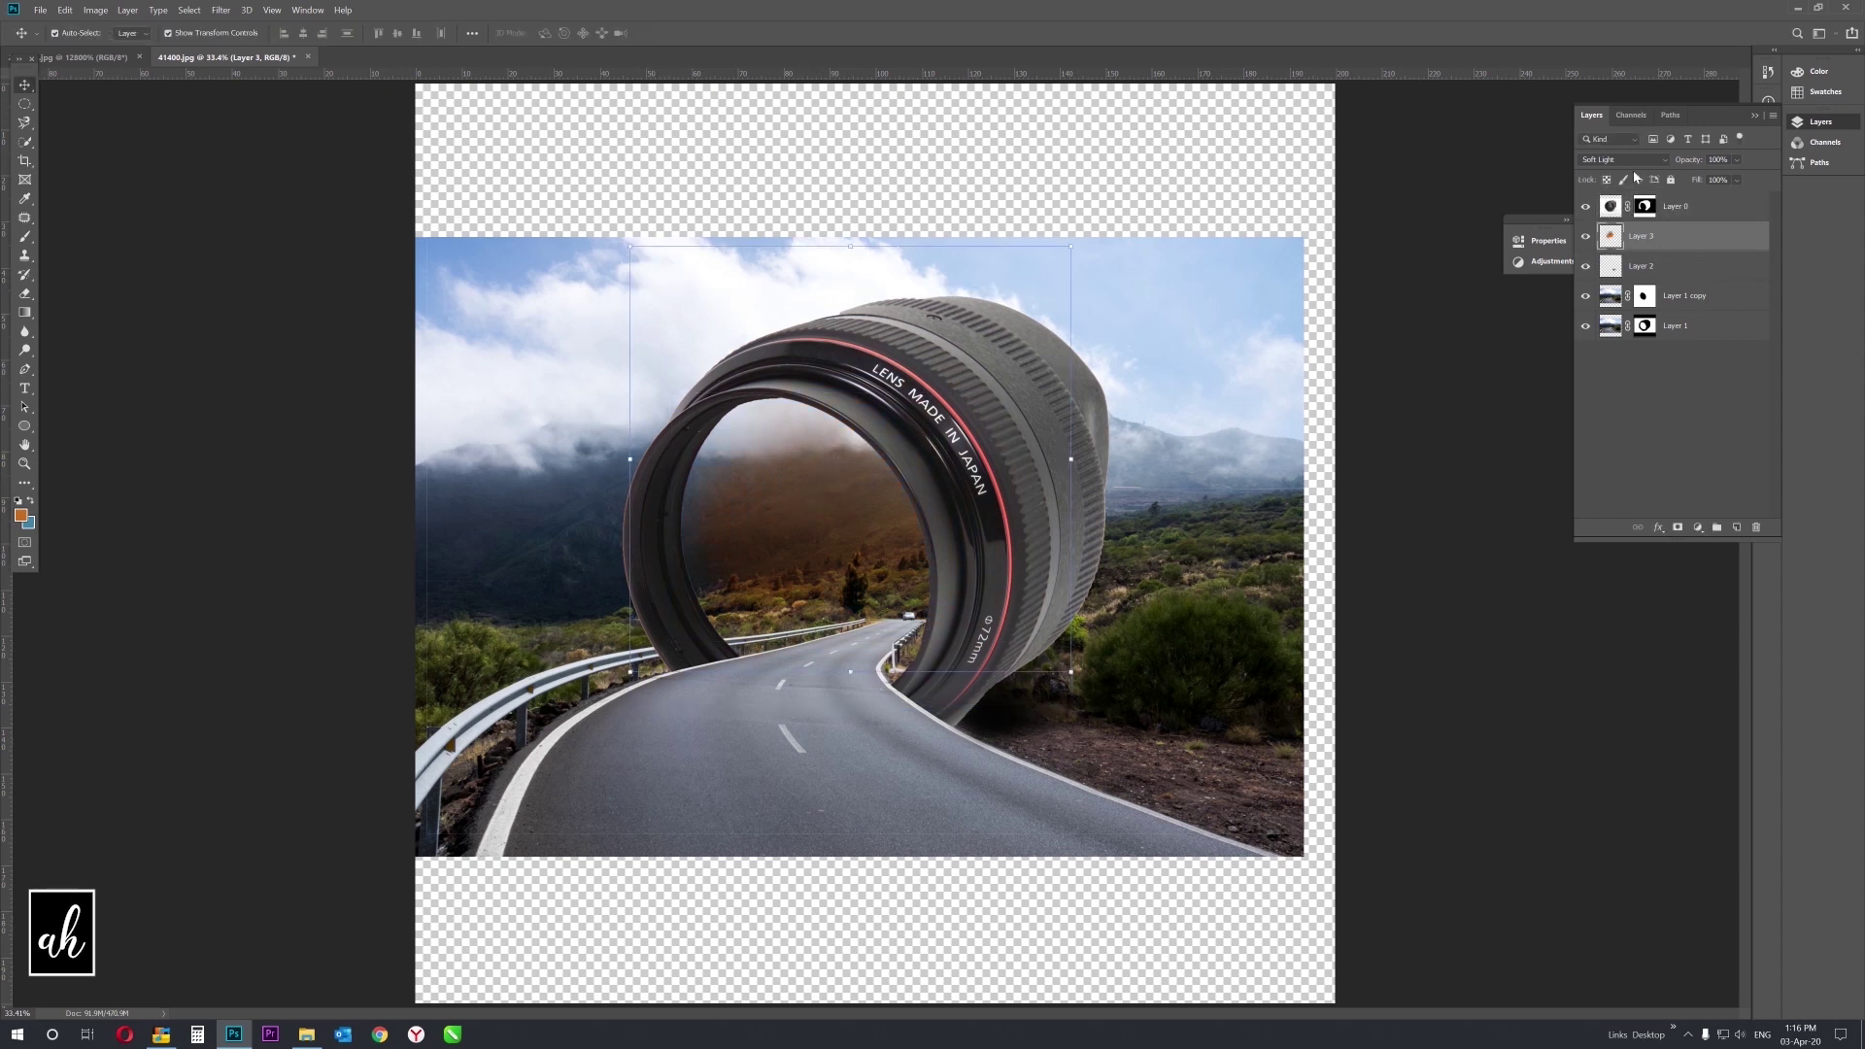
Gaussian-blur the orange glow and lower its opacity to 50%.
{"action": "left_click", "coordinate": [223, 12]}
{"action": "mouse_move", "coordinate": [230, 161]}
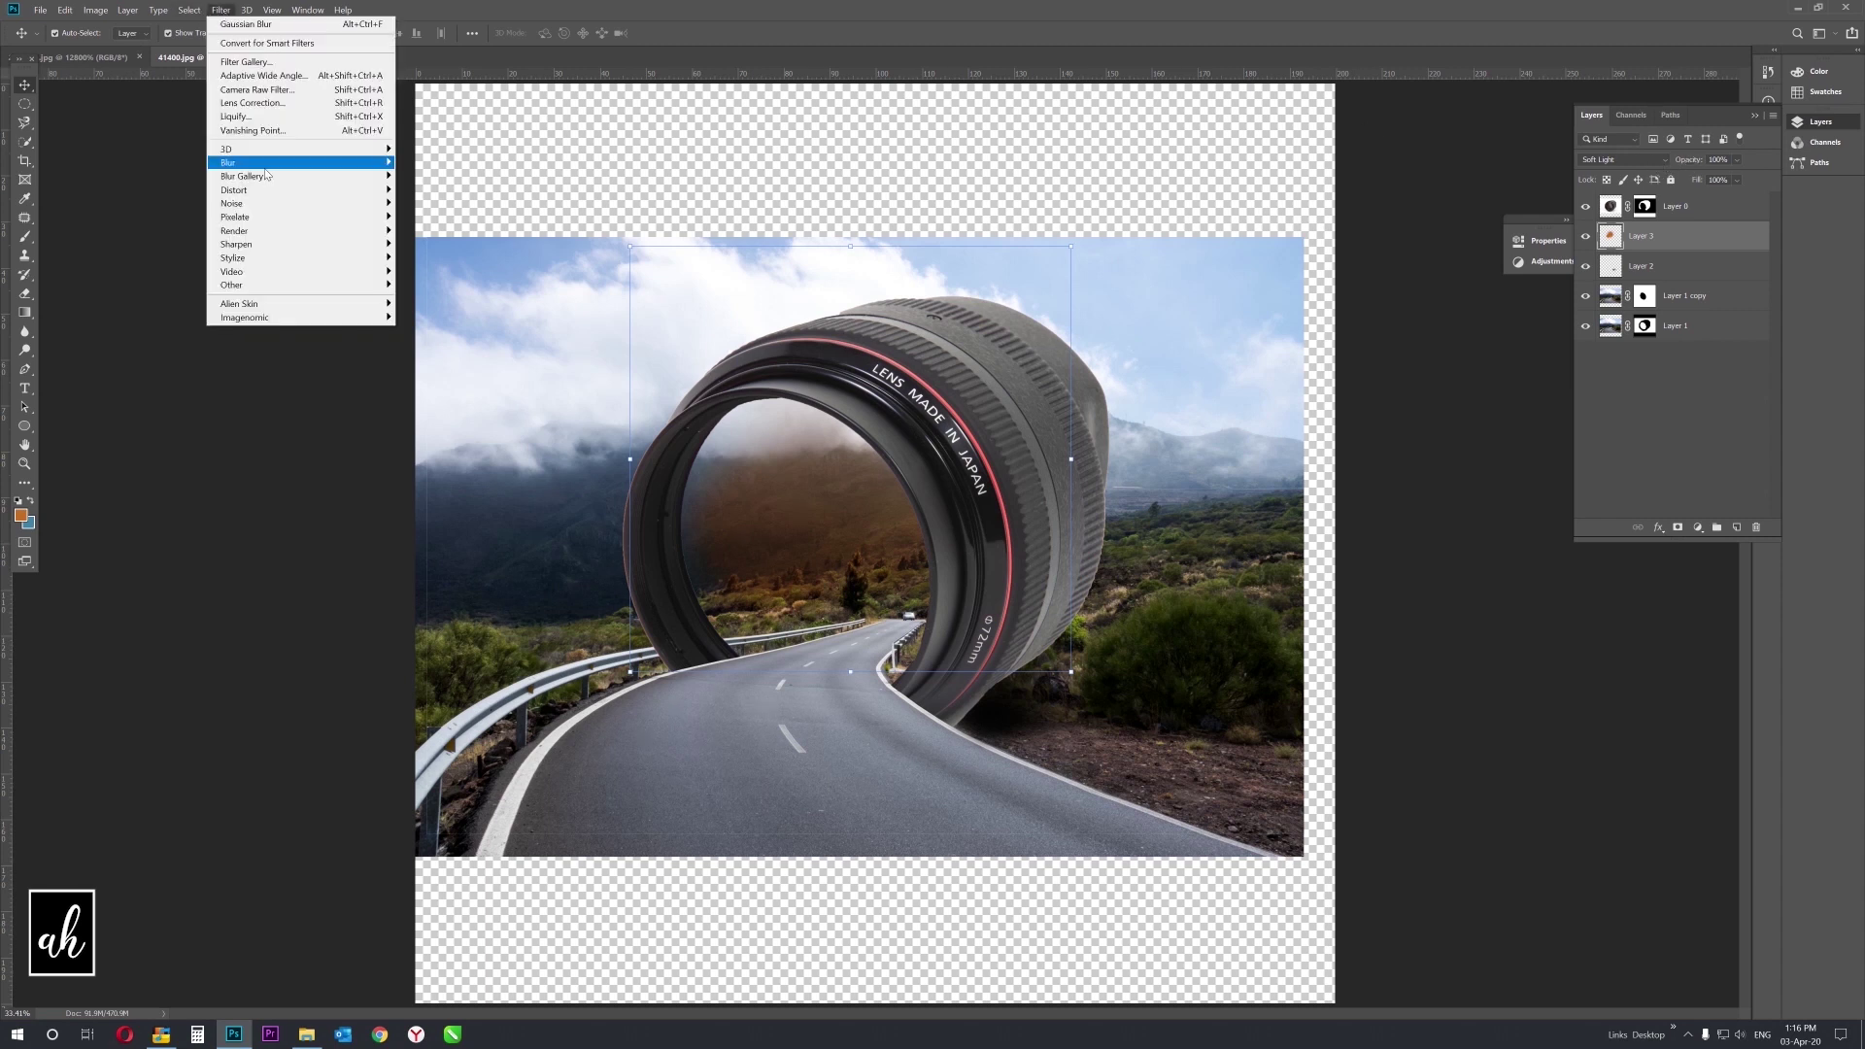
{"action": "left_click", "coordinate": [409, 217]}
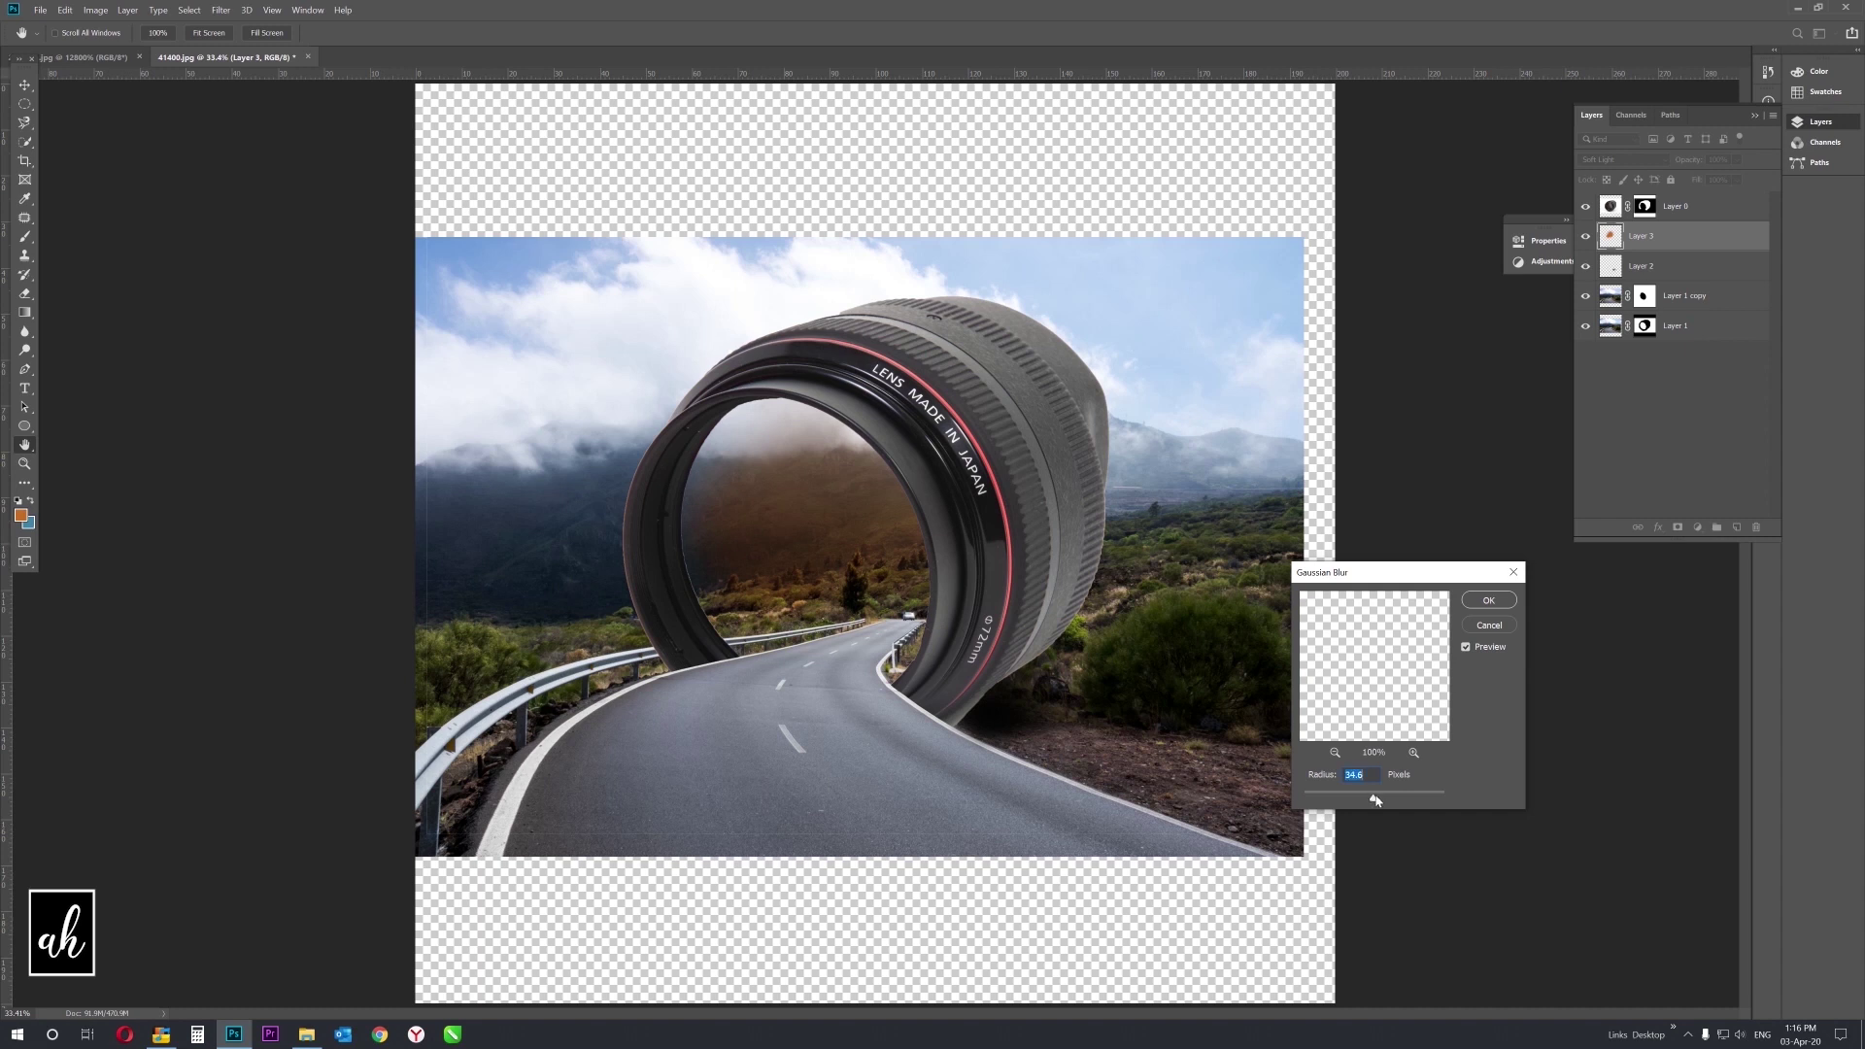
{"action": "left_click", "coordinate": [1488, 601]}
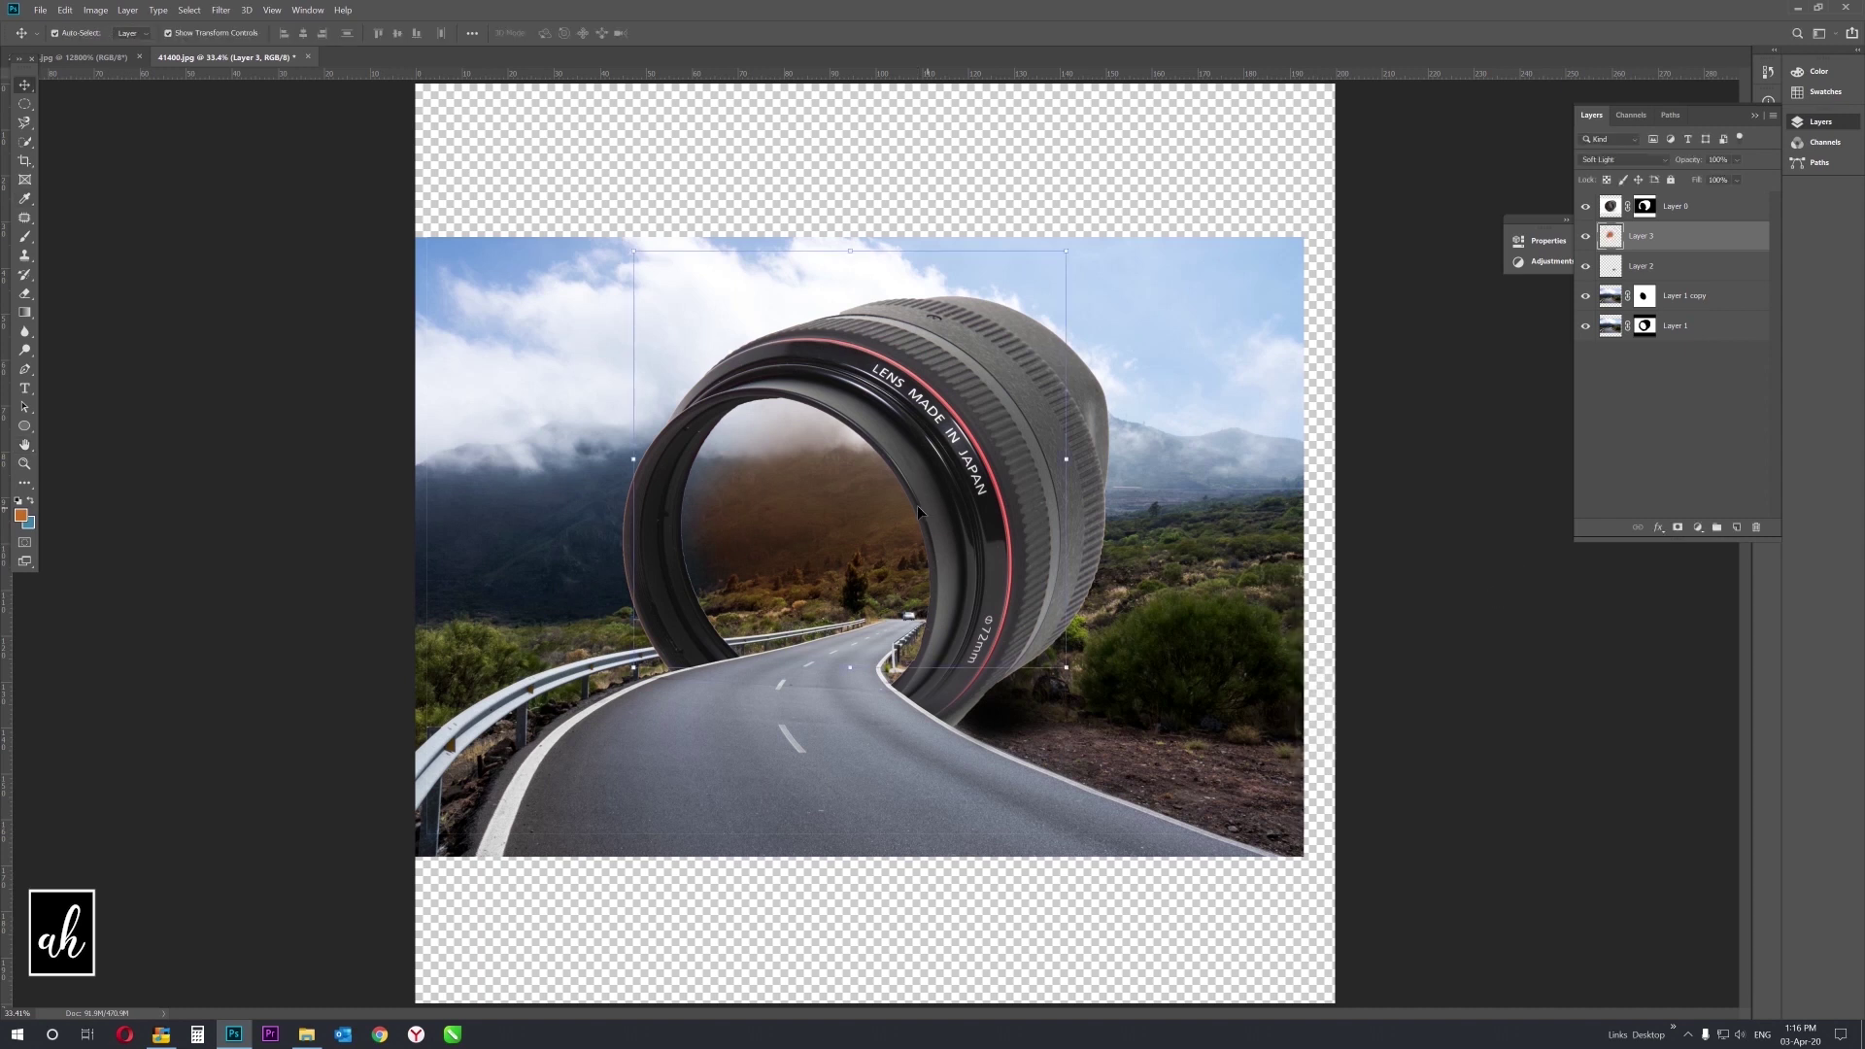
{"action": "left_click_drag", "start_coordinate": [1678, 168], "coordinate": [1652, 168]}
{"action": "key", "text": "z"}
{"action": "right_click", "coordinate": [883, 520]}
{"action": "key", "text": "Escape"}
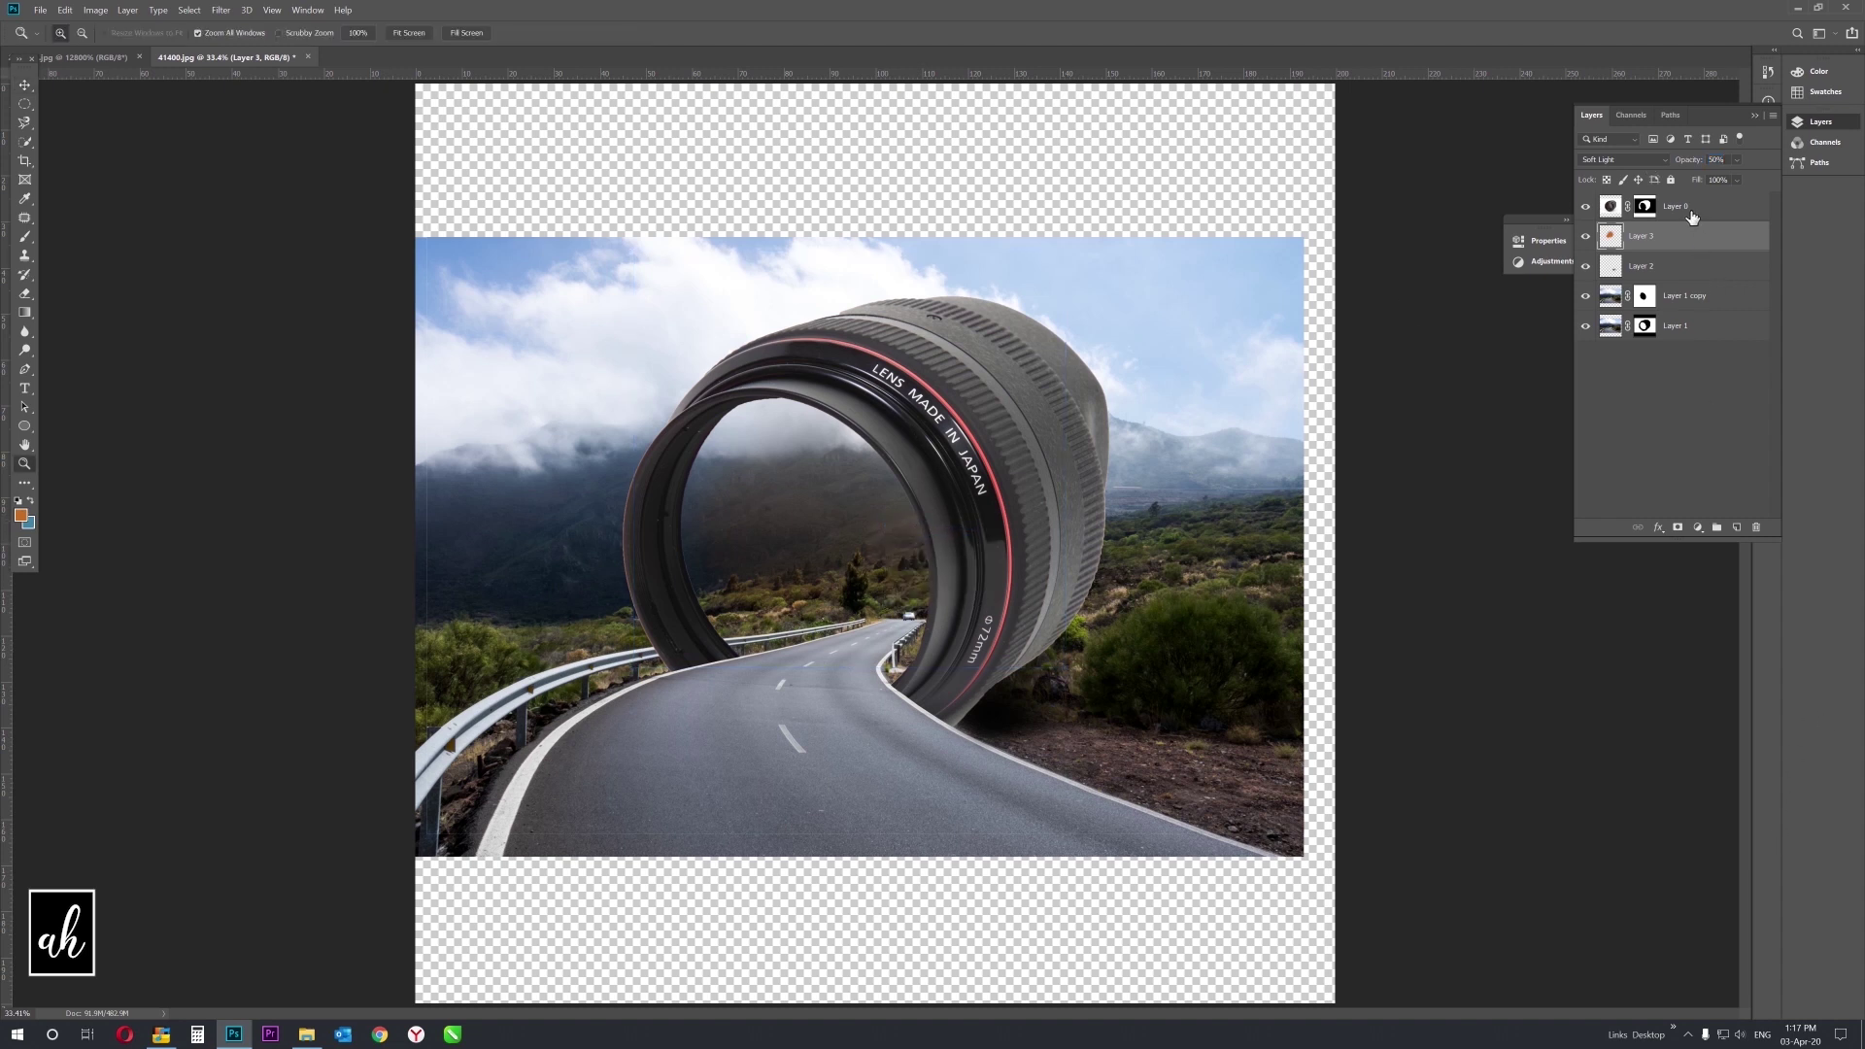
{"action": "left_click", "coordinate": [1691, 214]}
Add a FoggyNight.3DL Color Lookup layer blended as Hard Light at about 62% opacity.
{"action": "left_click", "coordinate": [1702, 530]}
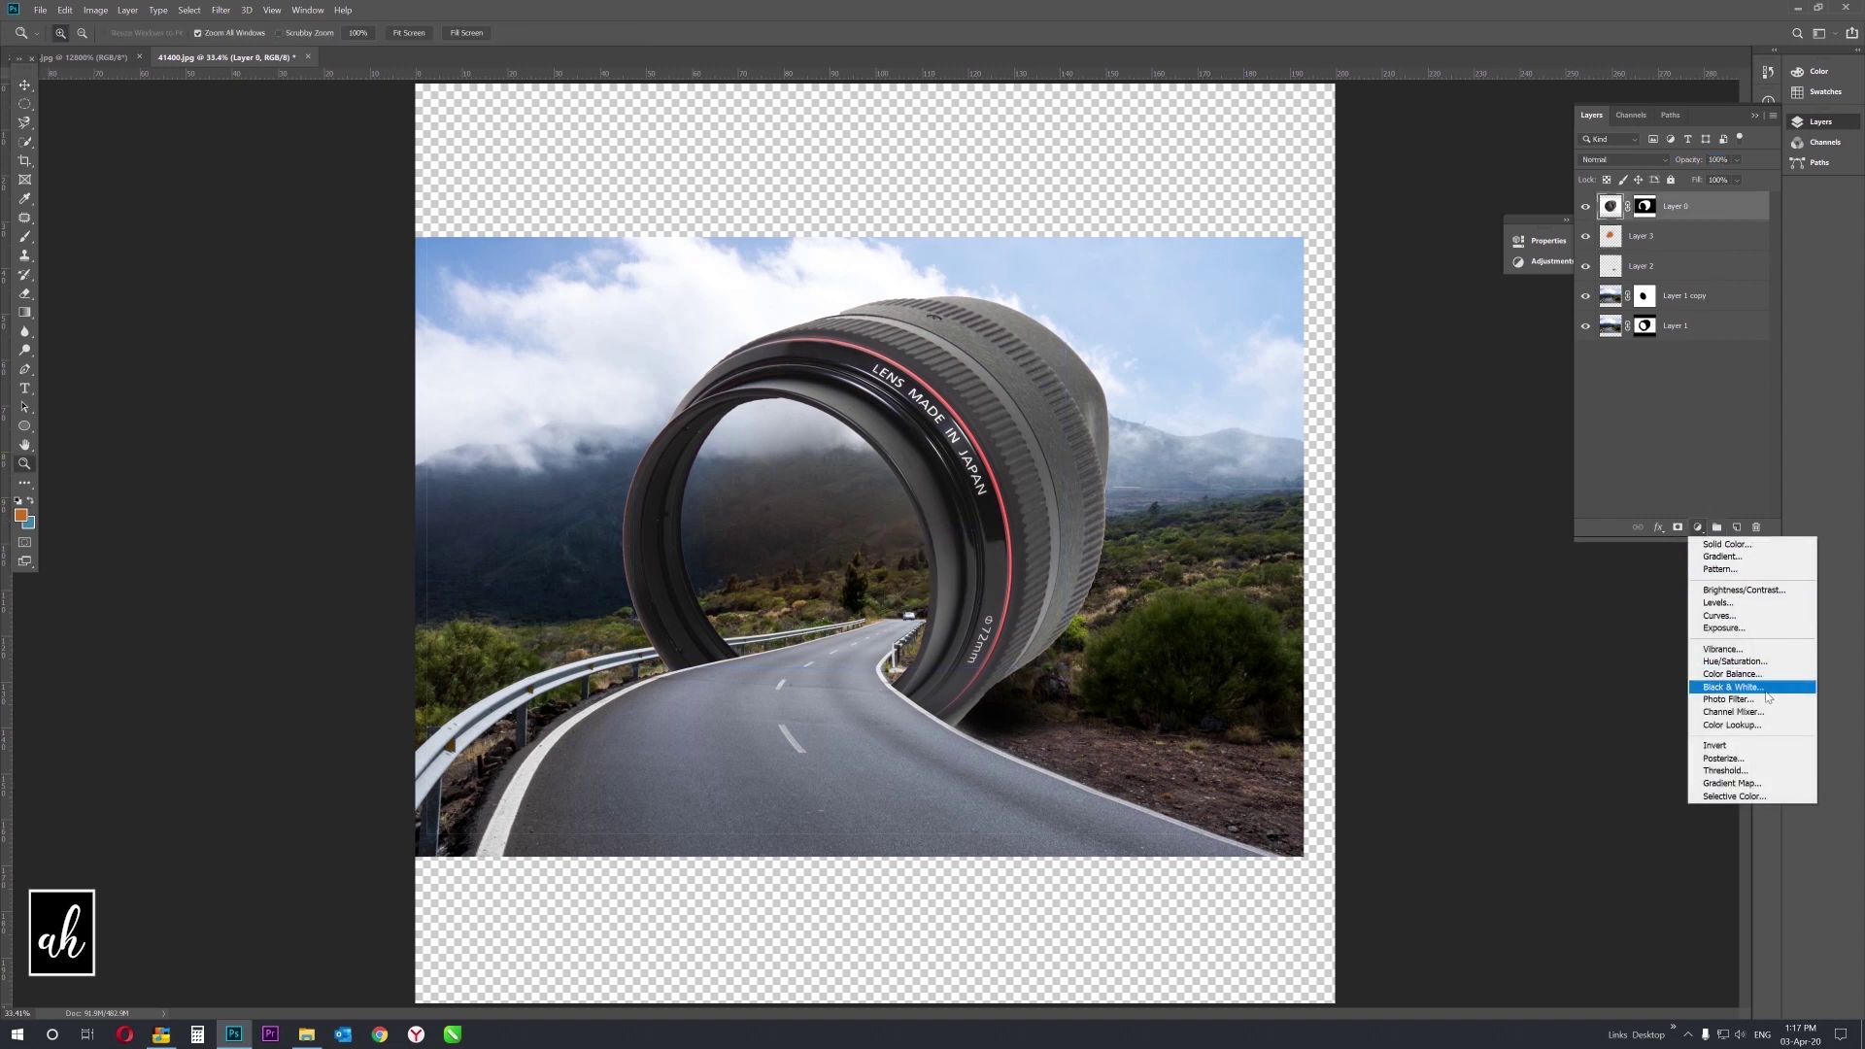
{"action": "left_click", "coordinate": [1739, 725]}
{"action": "left_click", "coordinate": [1422, 282]}
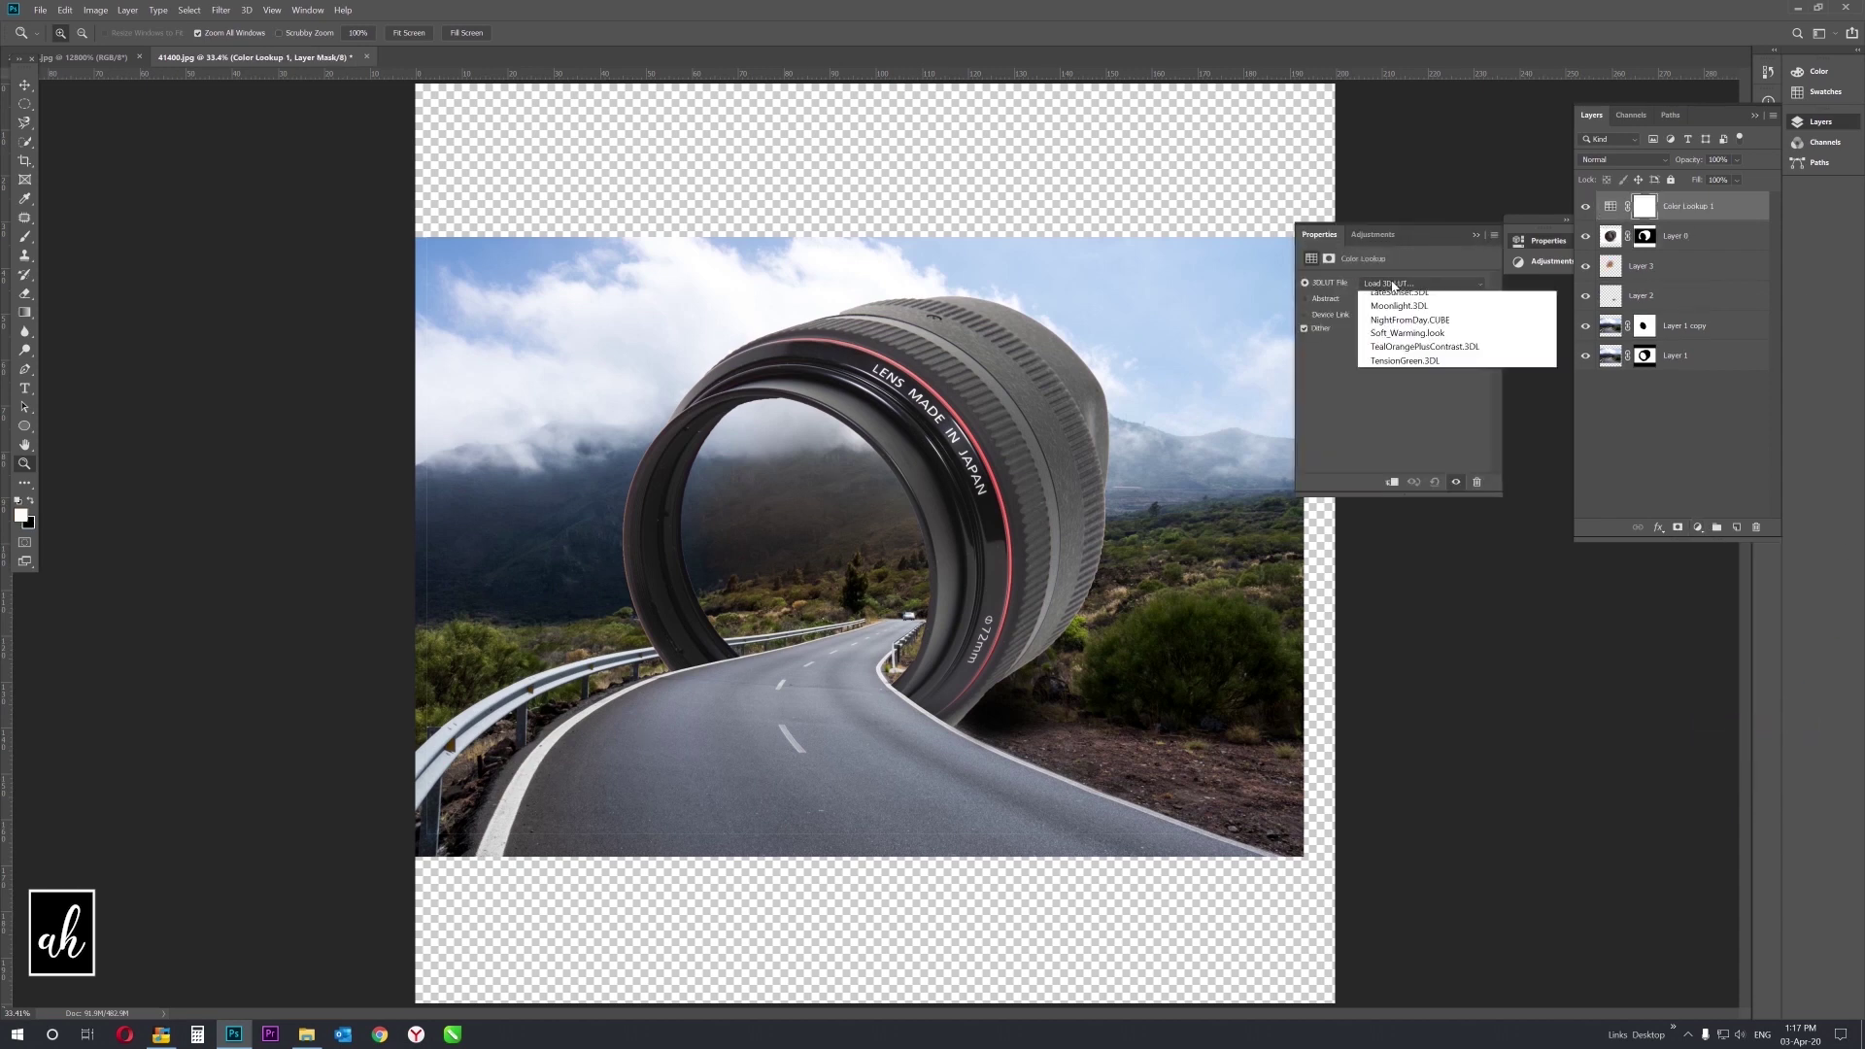
{"action": "left_click", "coordinate": [1408, 474]}
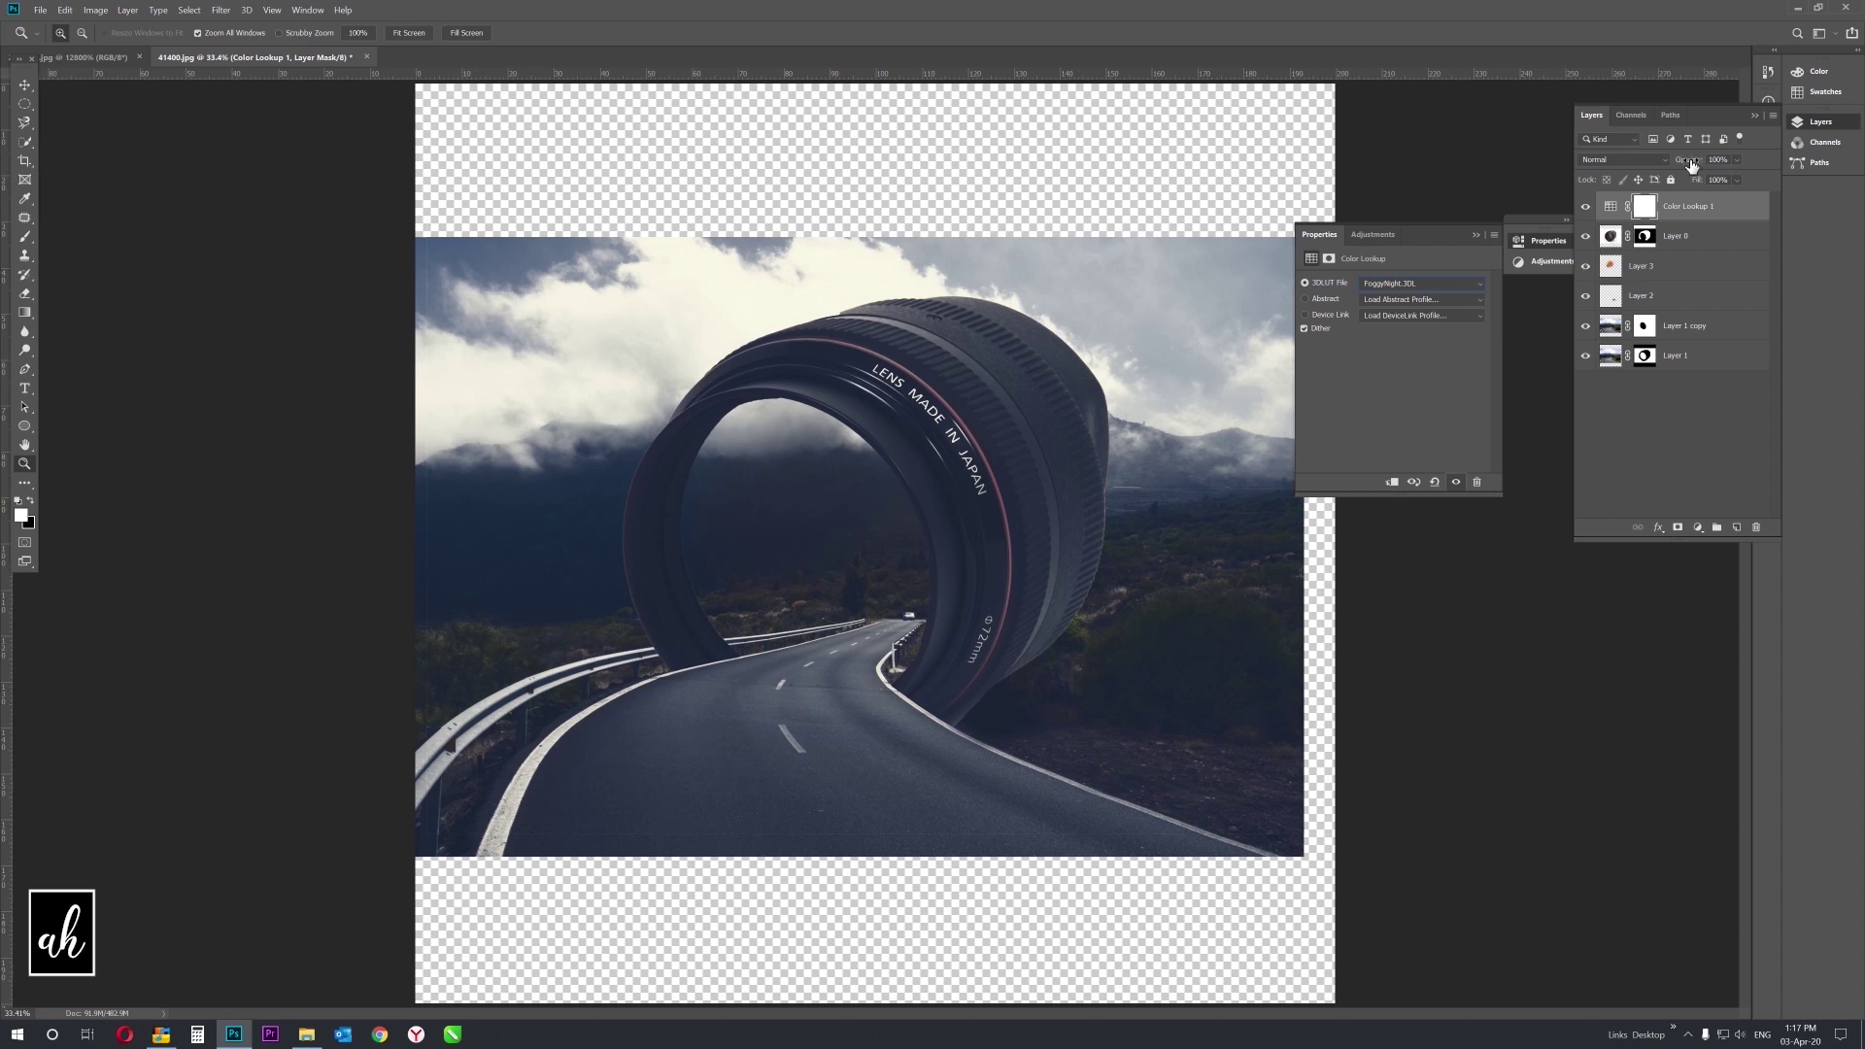
{"action": "left_click_drag", "start_coordinate": [1692, 165], "coordinate": [1674, 169]}
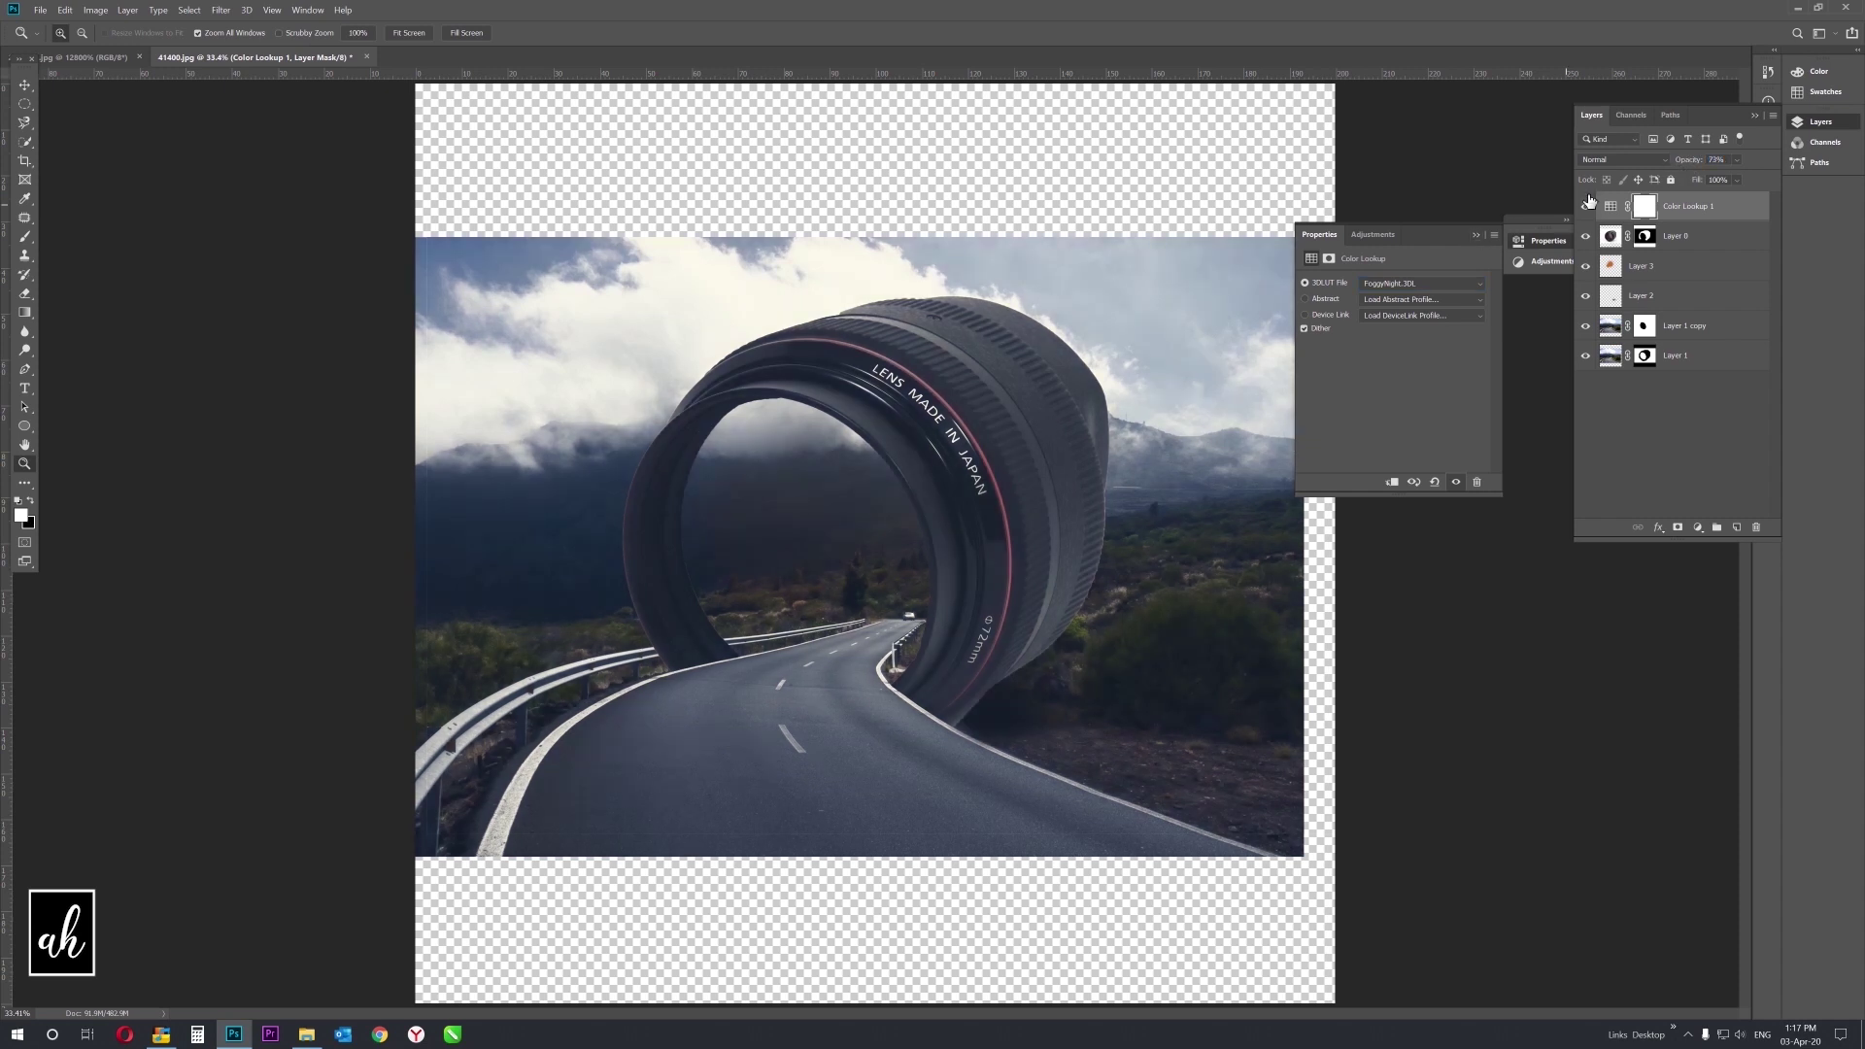
{"action": "left_click", "coordinate": [1617, 159]}
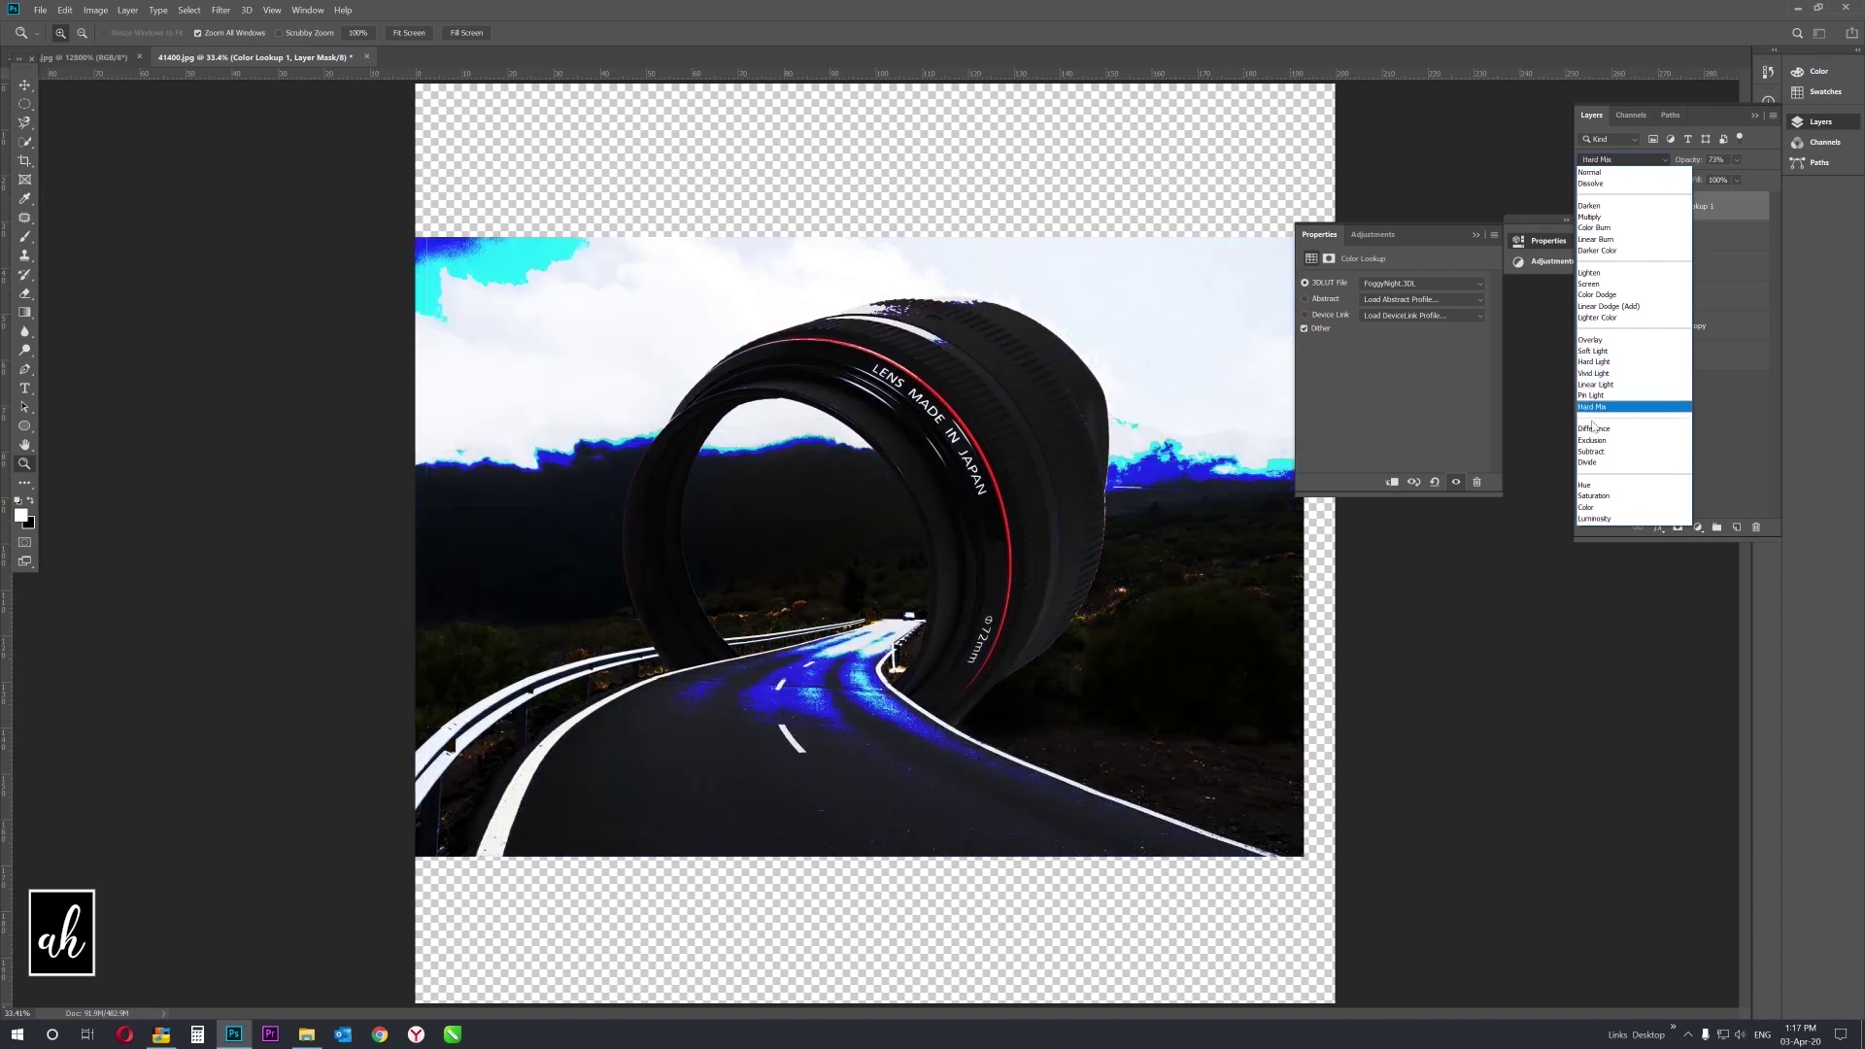
{"action": "left_click", "coordinate": [1595, 361]}
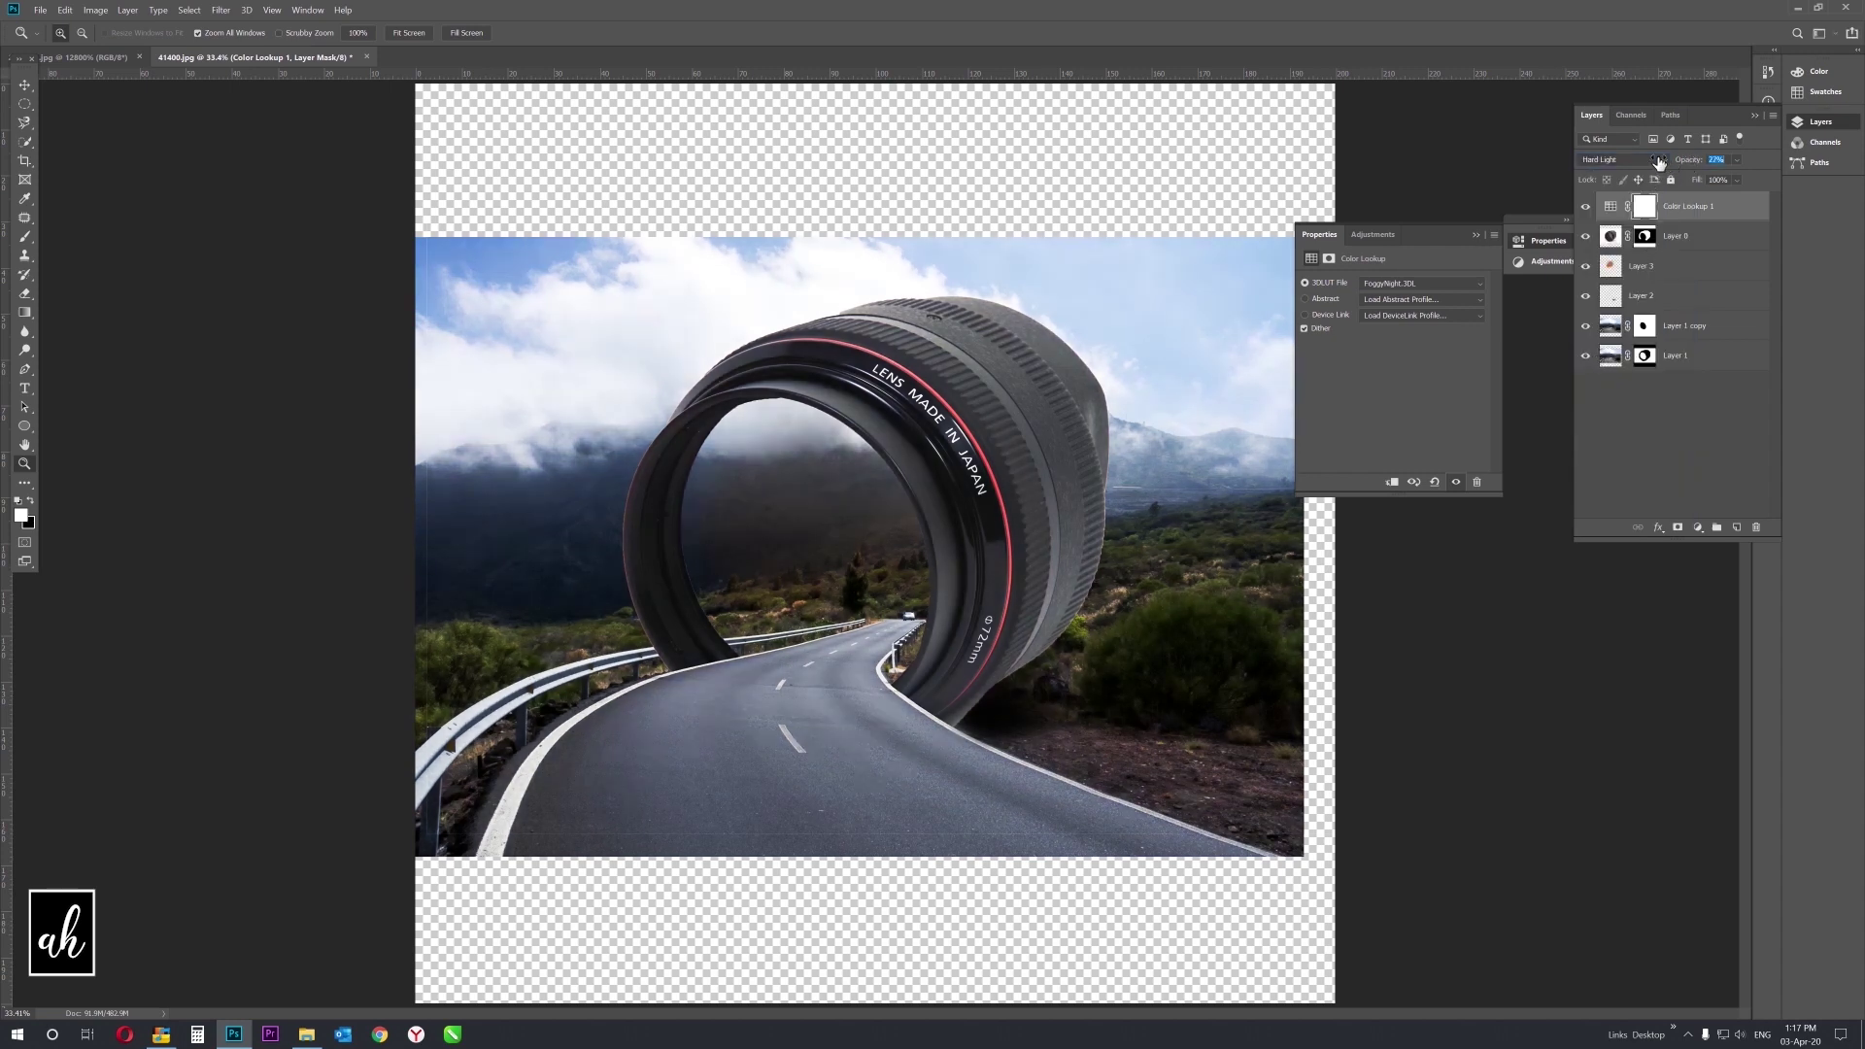
{"action": "left_click_drag", "start_coordinate": [1691, 167], "coordinate": [1675, 162]}
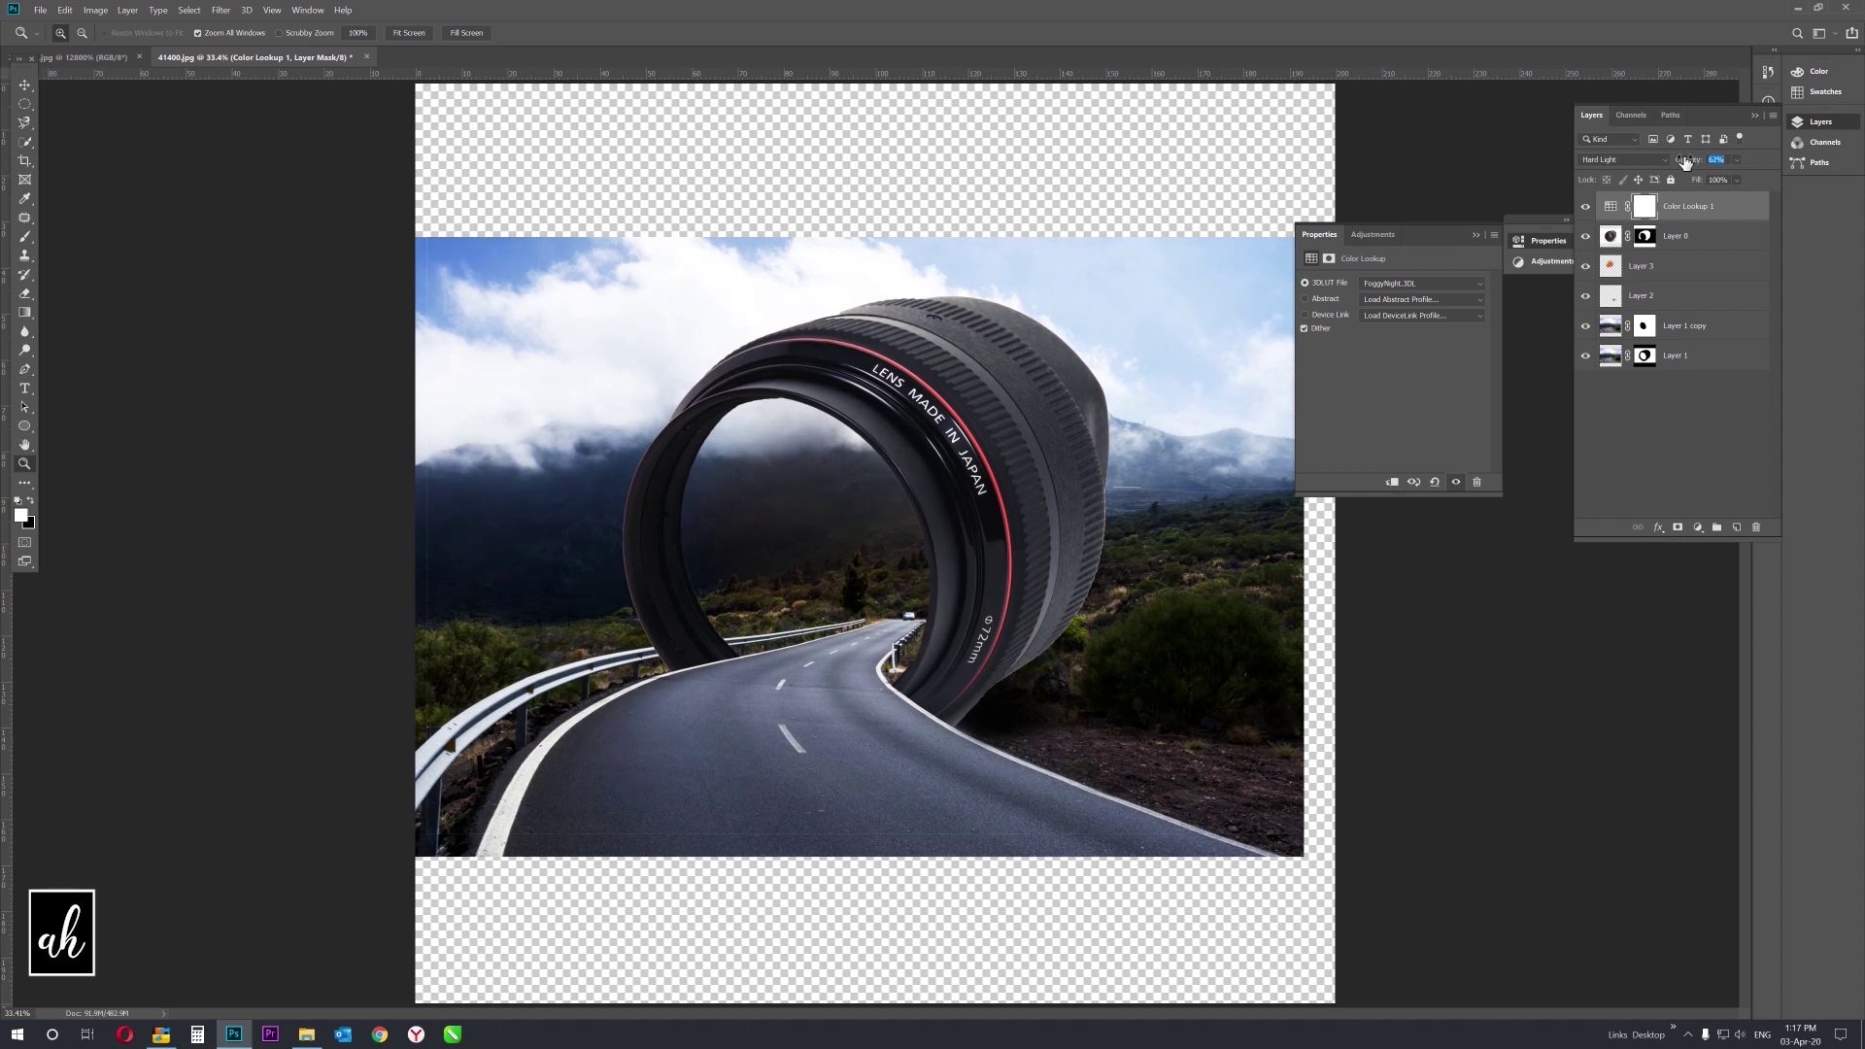
{"action": "left_click", "coordinate": [1475, 235]}
{"action": "right_click", "coordinate": [885, 561]}
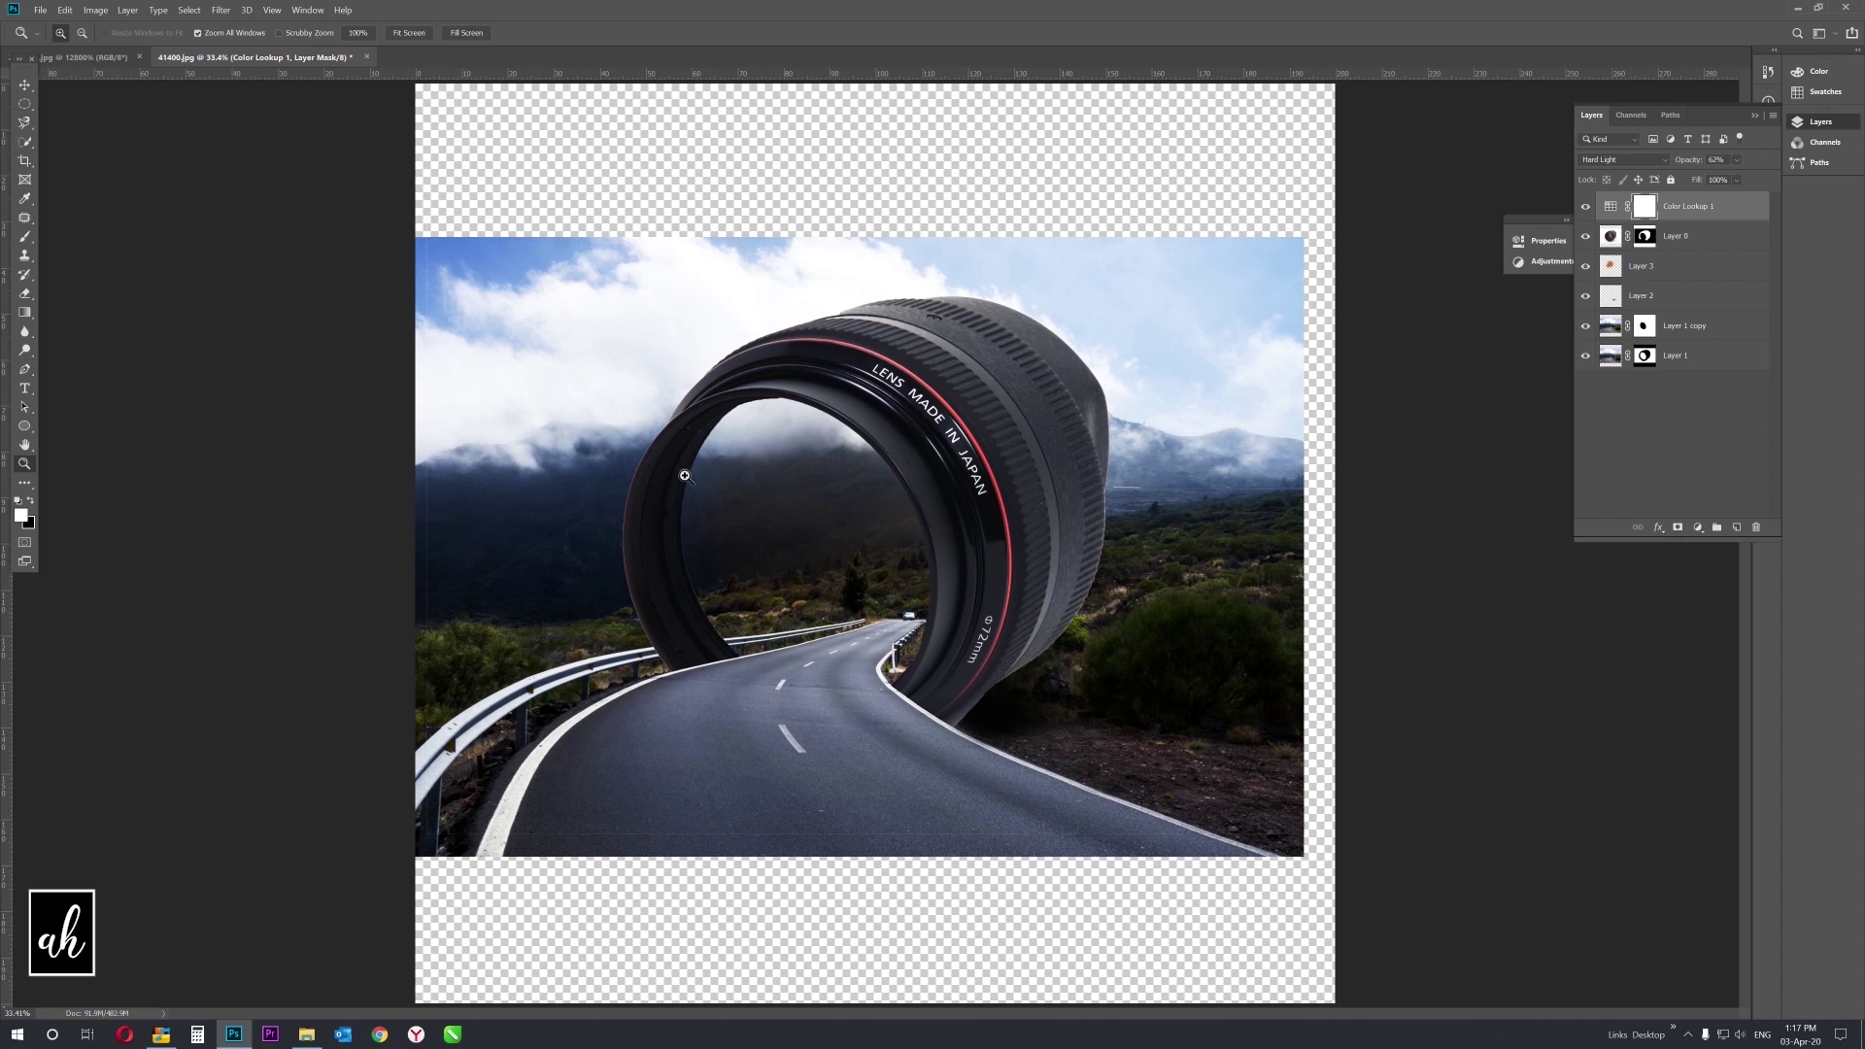
Crop the canvas to the road photo's top and bottom edges, repositioning the image to fill it.
{"action": "right_click", "coordinate": [724, 468]}
{"action": "key", "text": "Escape"}
{"action": "key", "text": "c"}
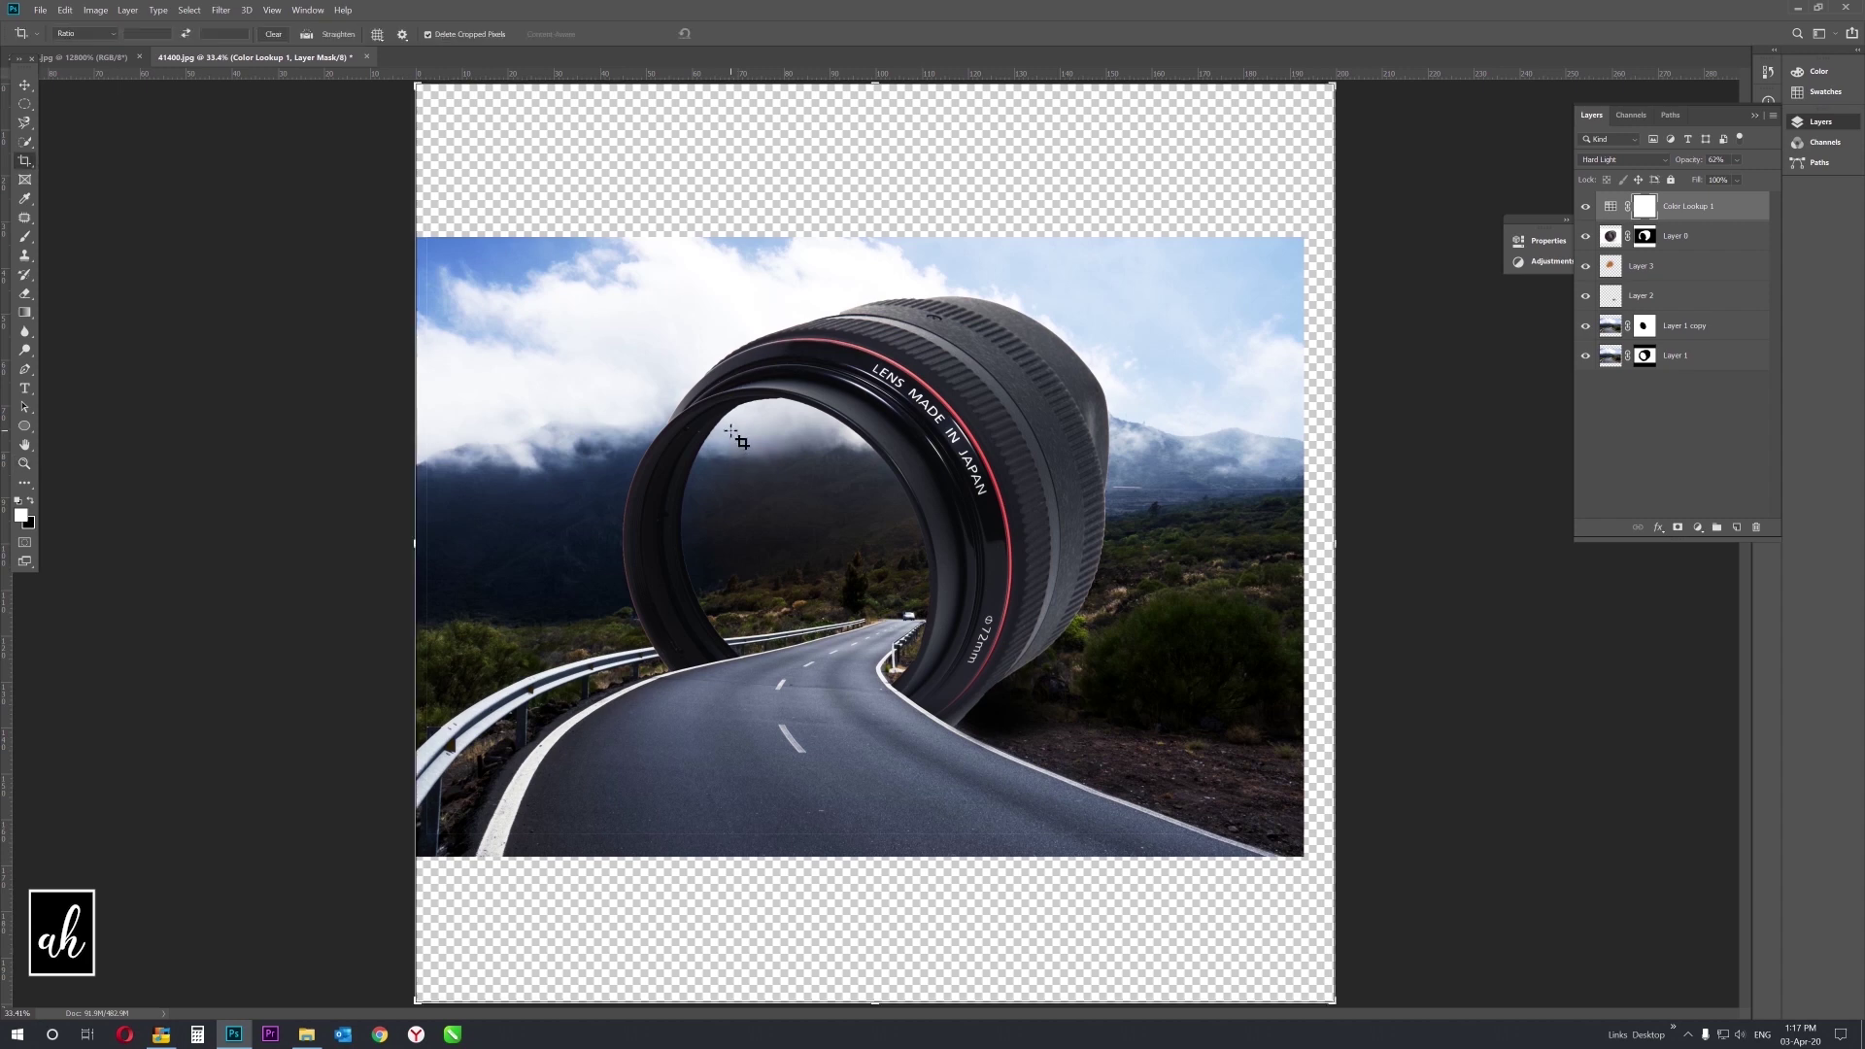
{"action": "left_click_drag", "start_coordinate": [869, 85], "coordinate": [865, 238]}
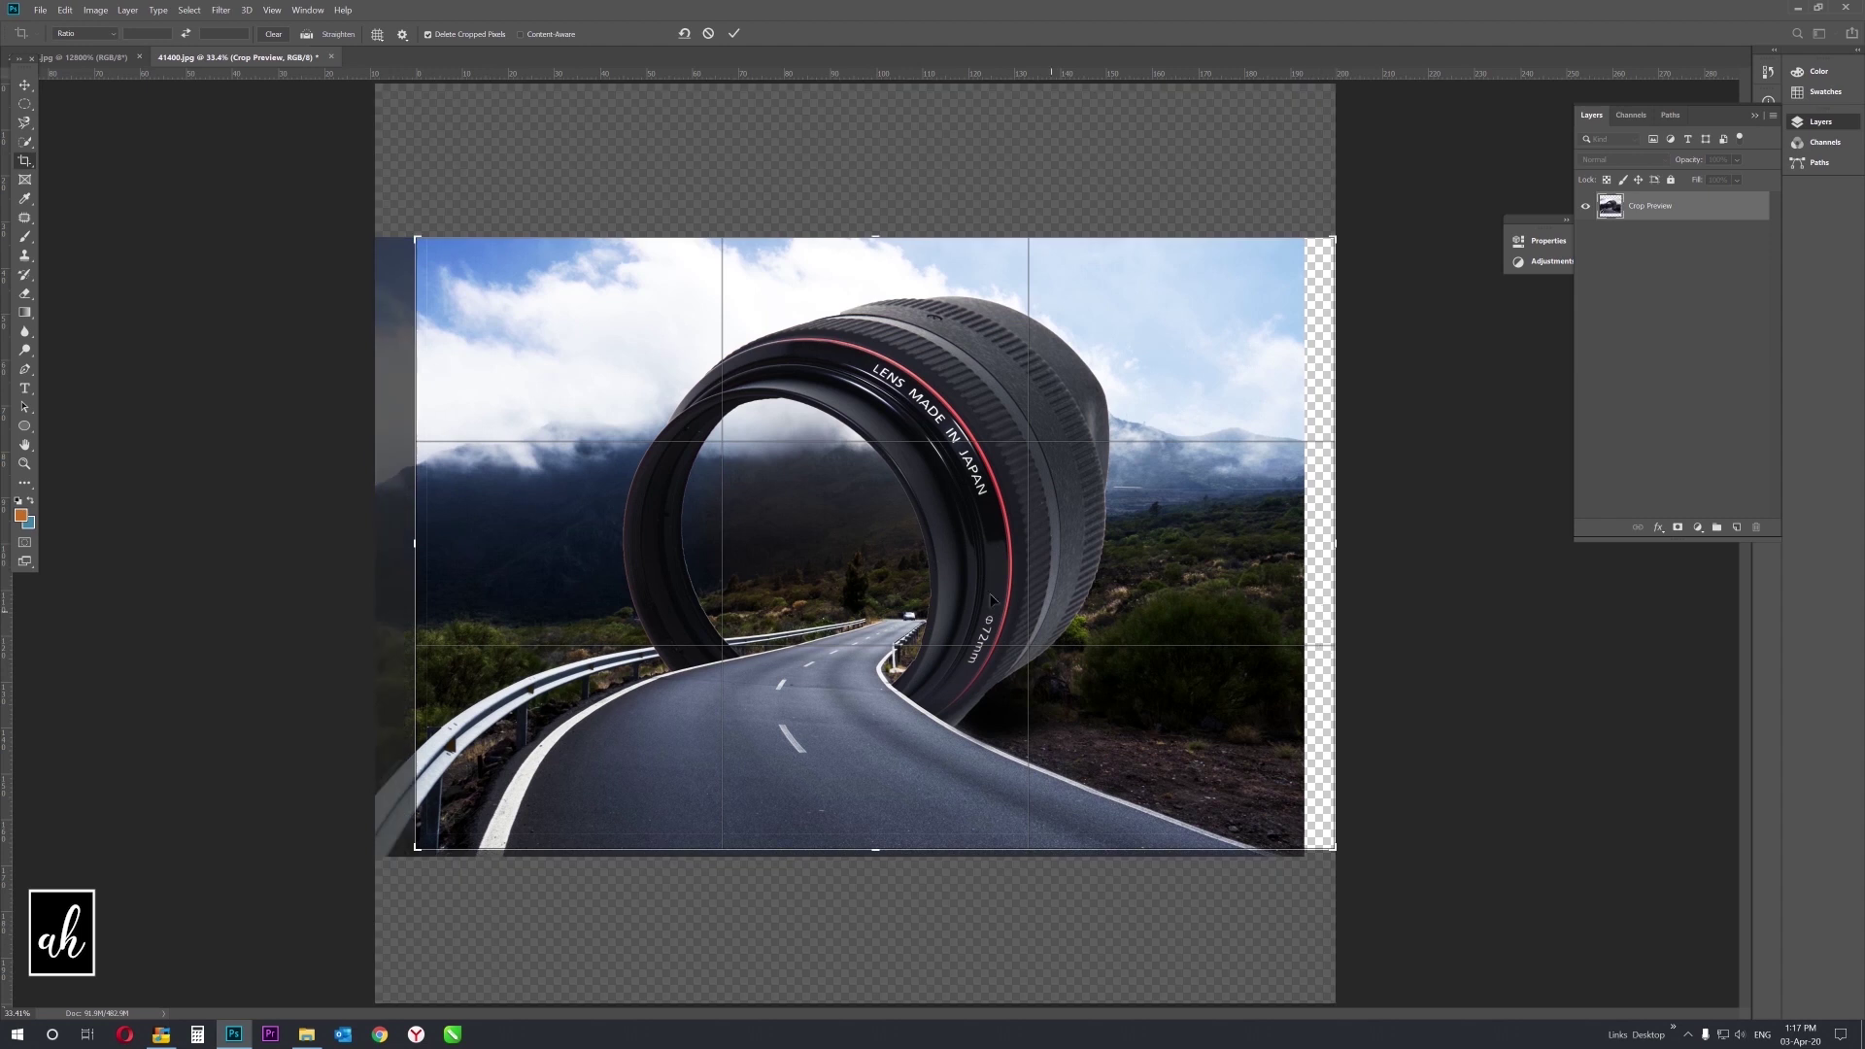
{"action": "left_click_drag", "start_coordinate": [943, 587], "coordinate": [965, 591]}
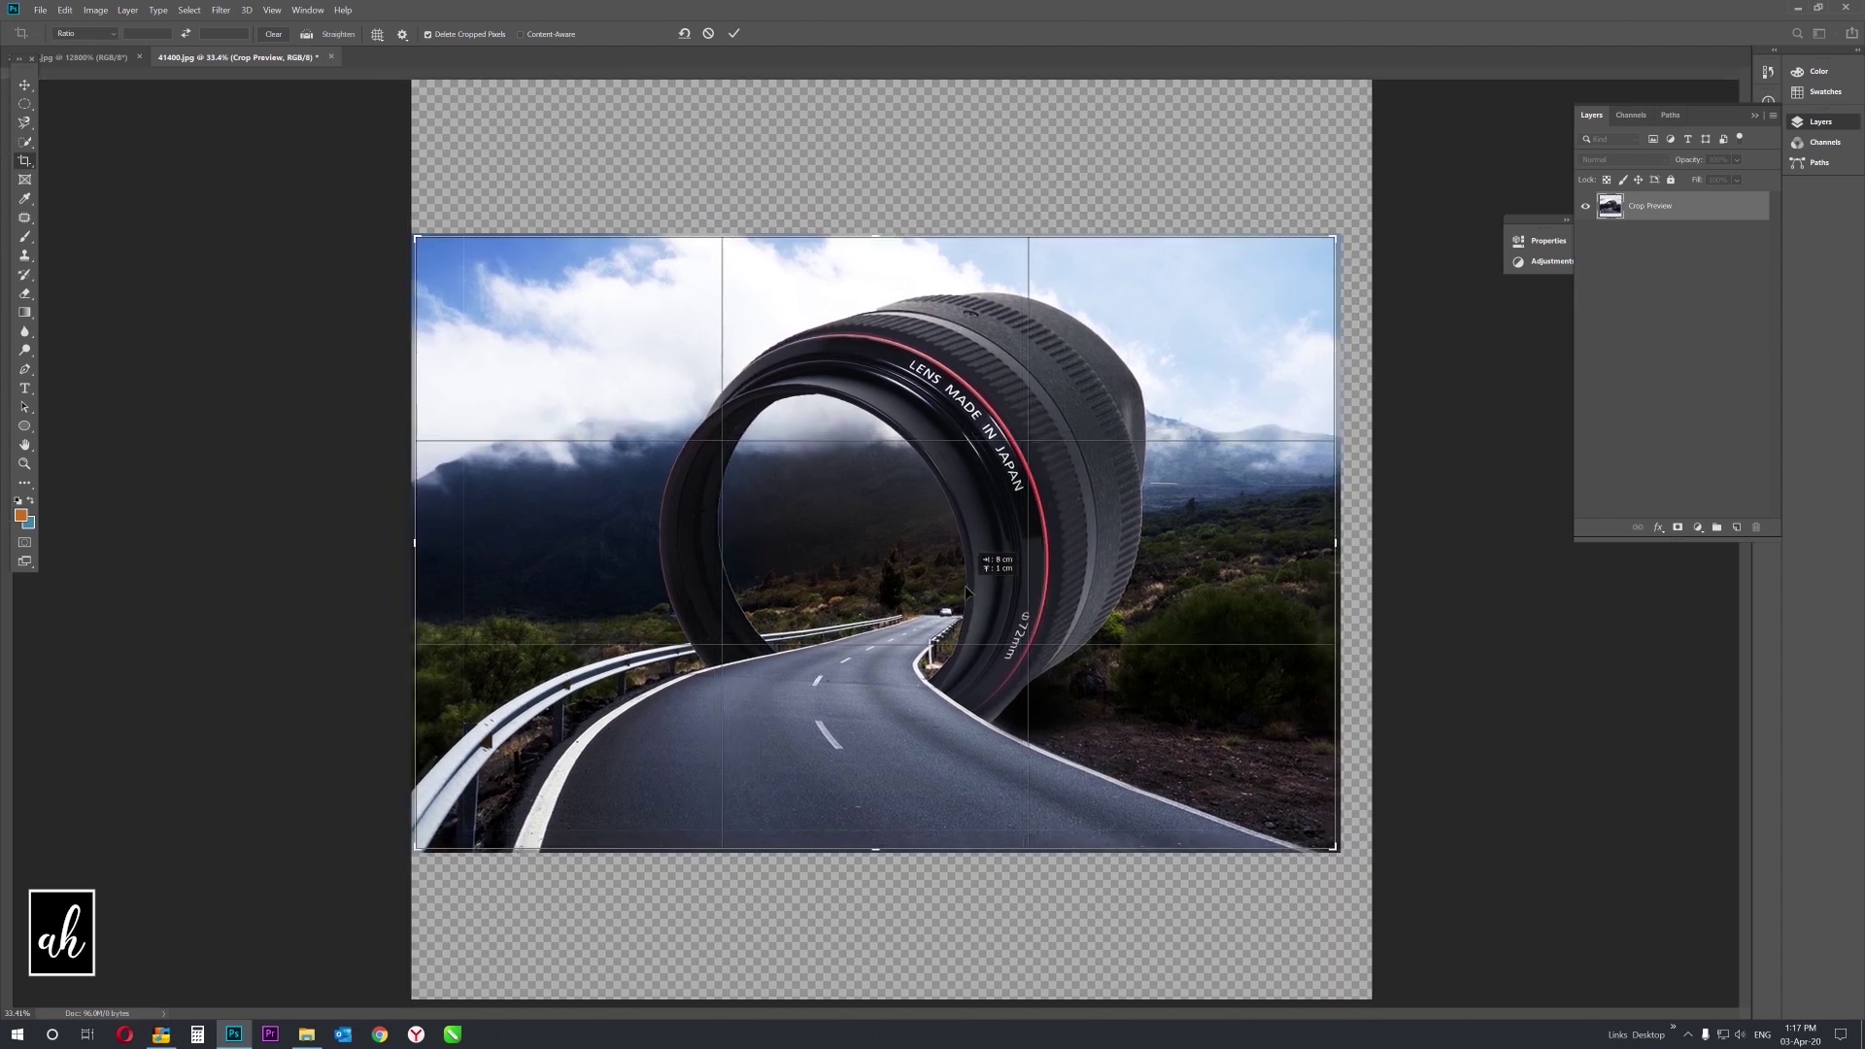
{"action": "key", "text": "Return"}
{"action": "key", "text": "z"}
{"action": "right_click", "coordinate": [917, 612]}
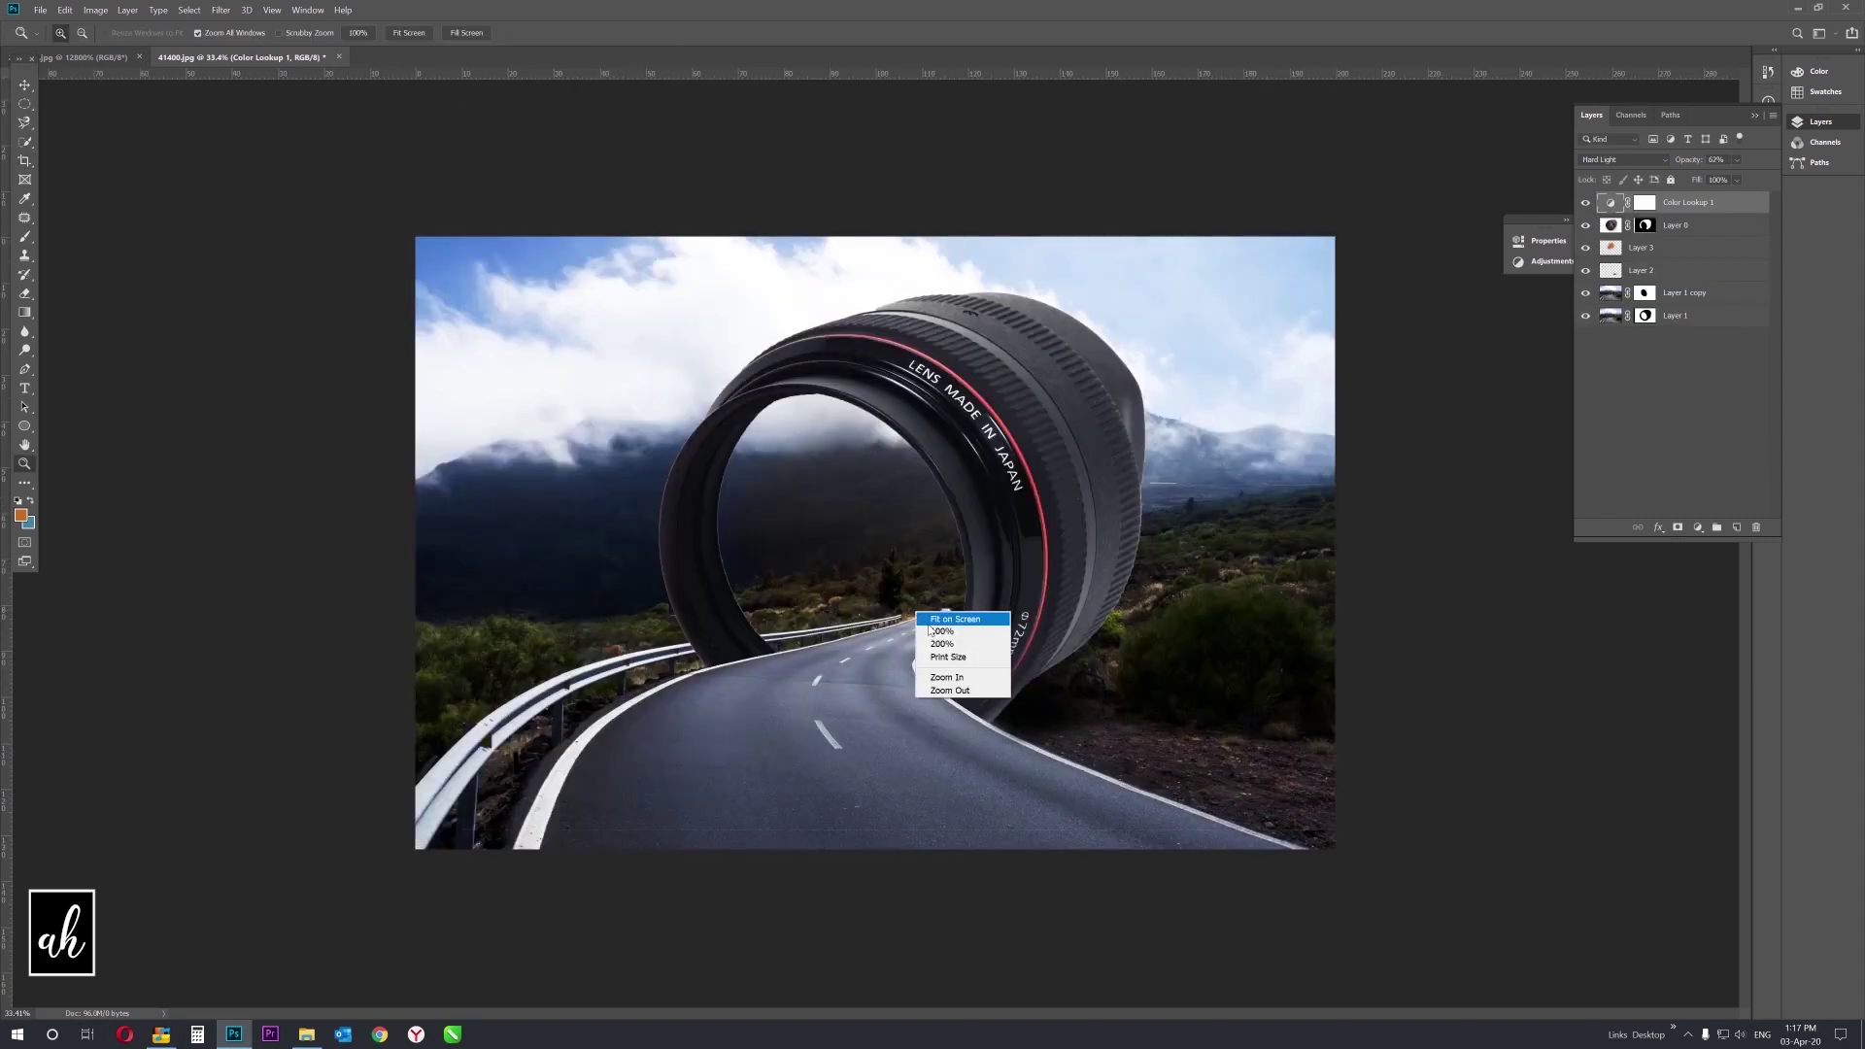
{"action": "left_click", "coordinate": [929, 622]}
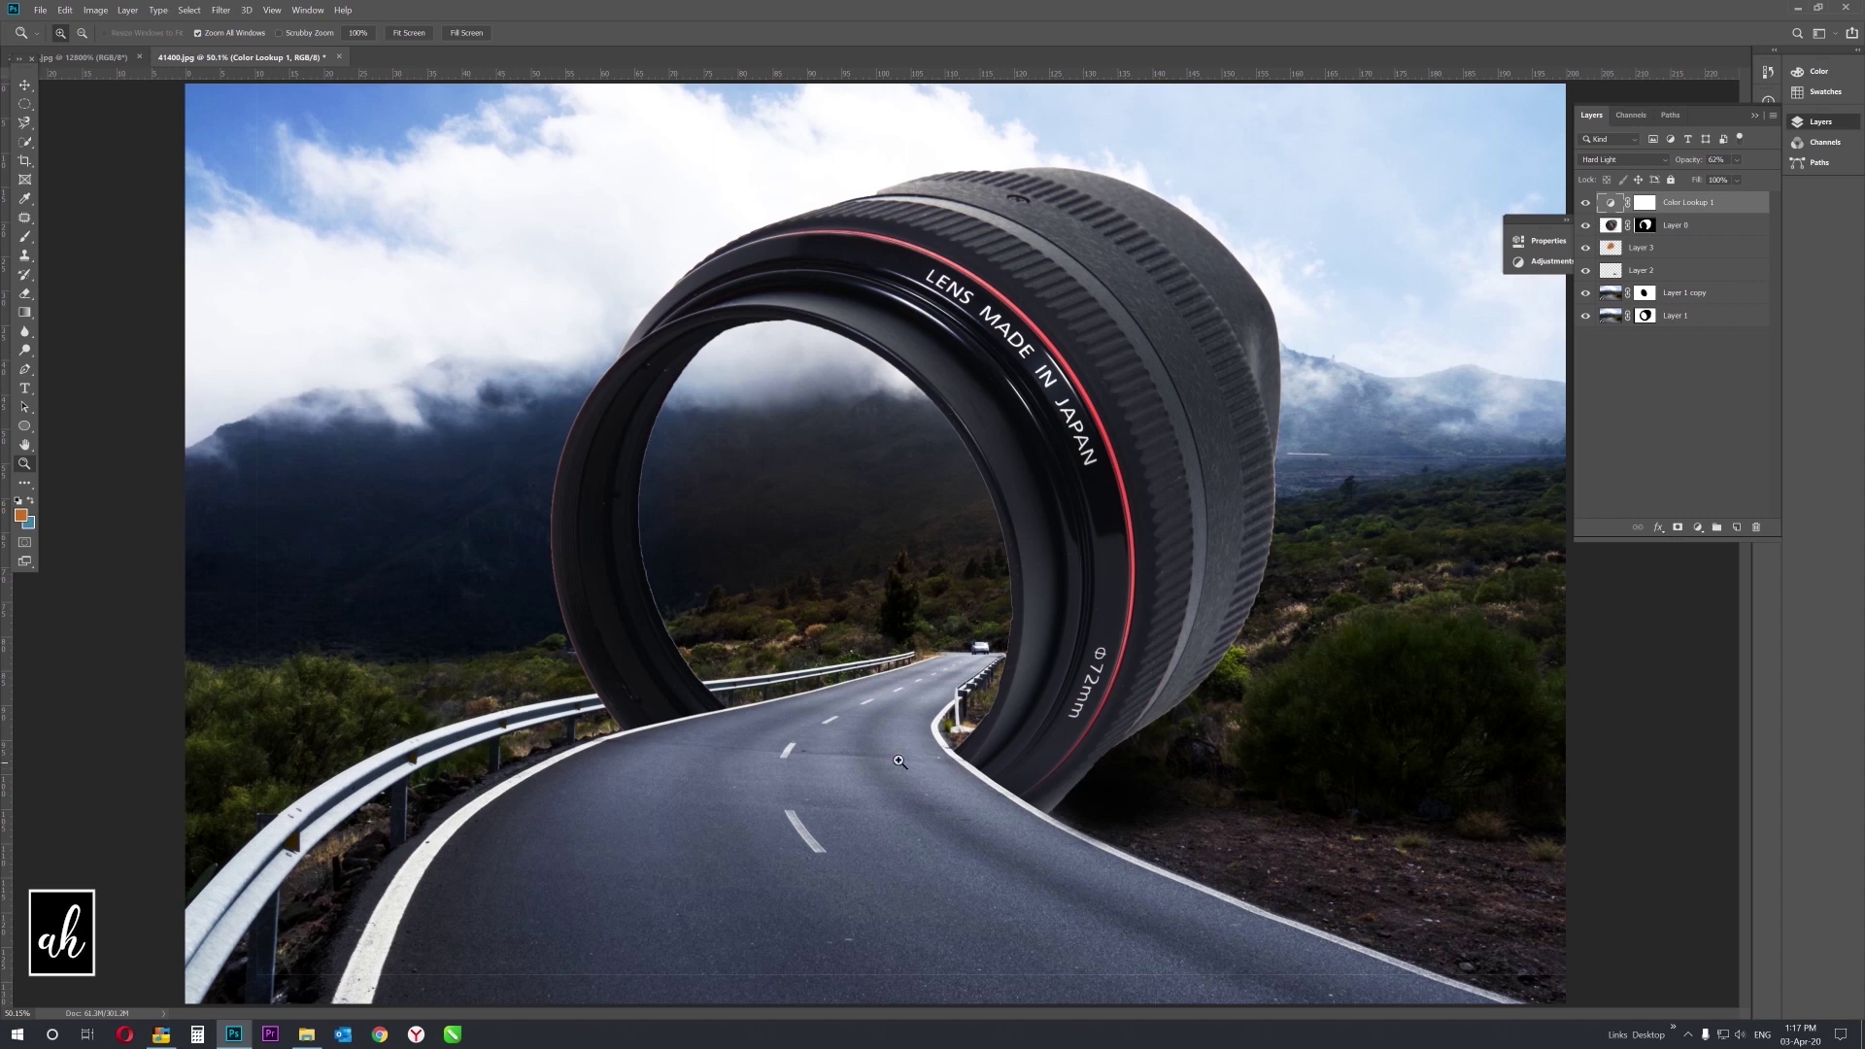
{"action": "left_click", "coordinate": [640, 735]}
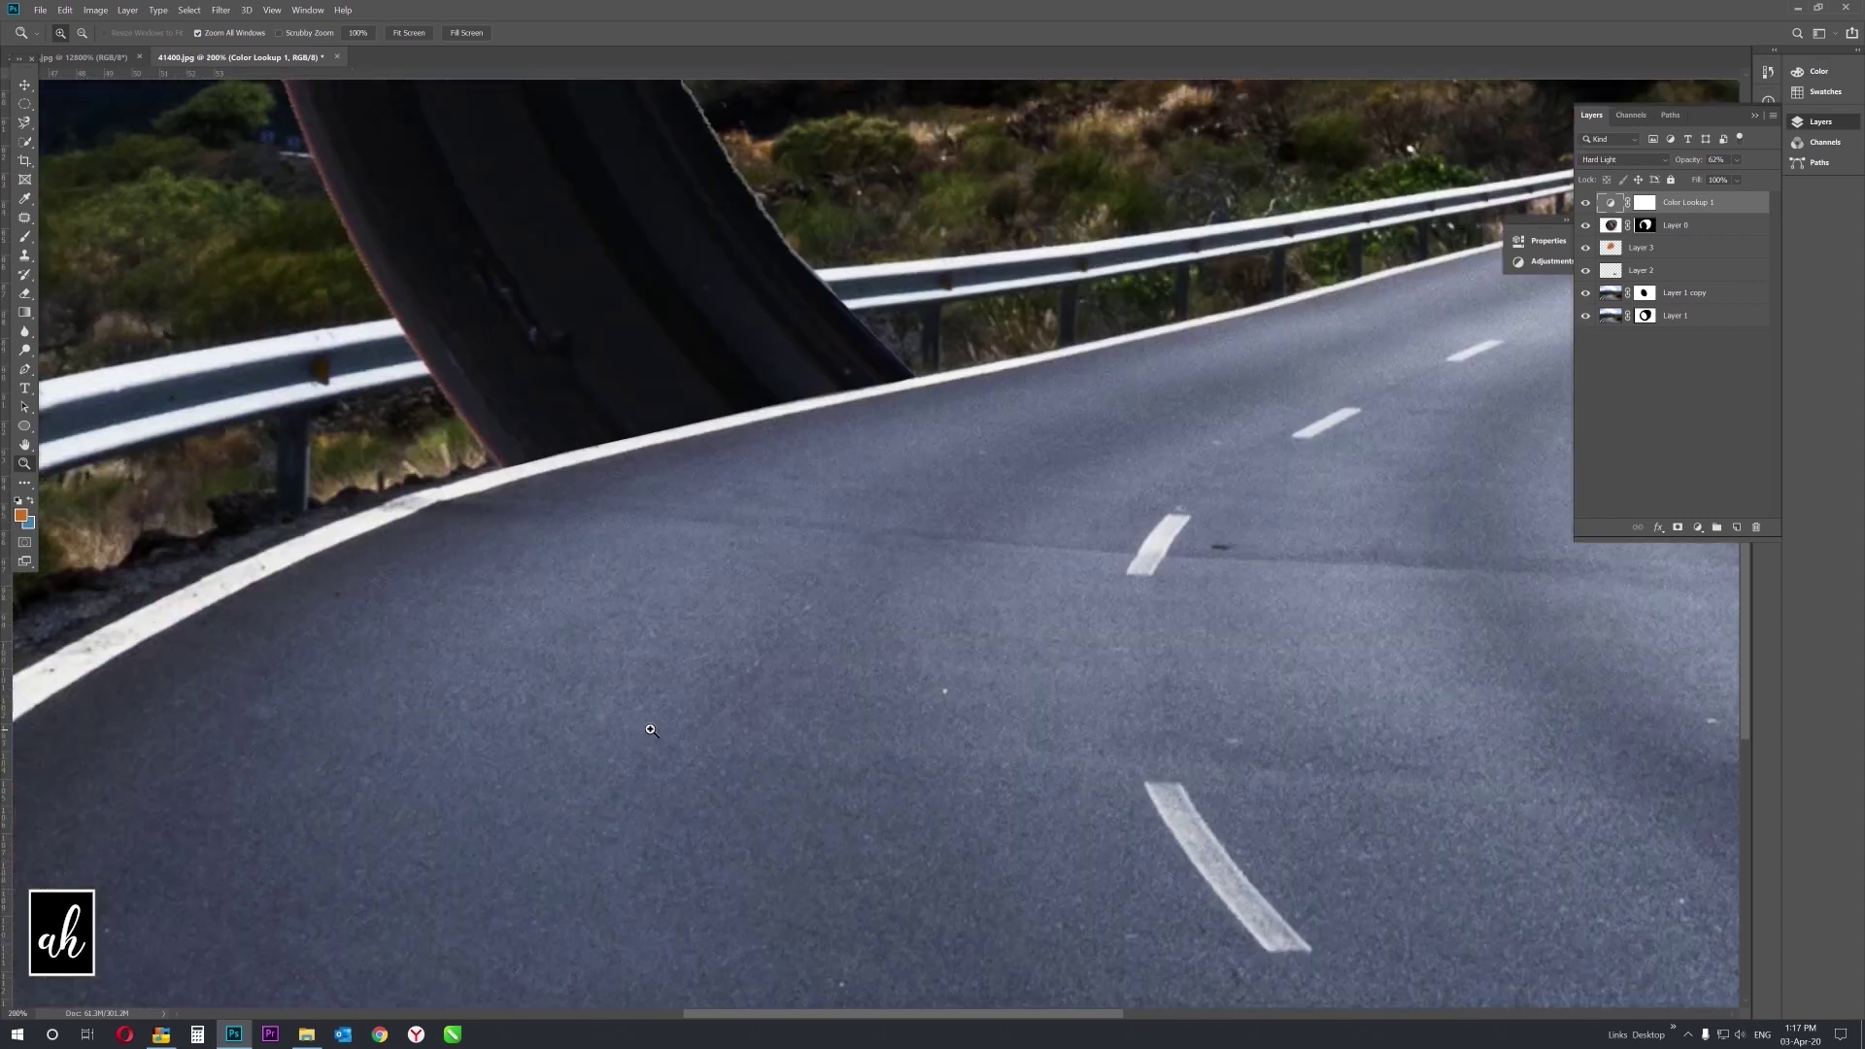
{"action": "left_click", "coordinate": [536, 450]}
{"action": "left_click", "coordinate": [536, 450]}
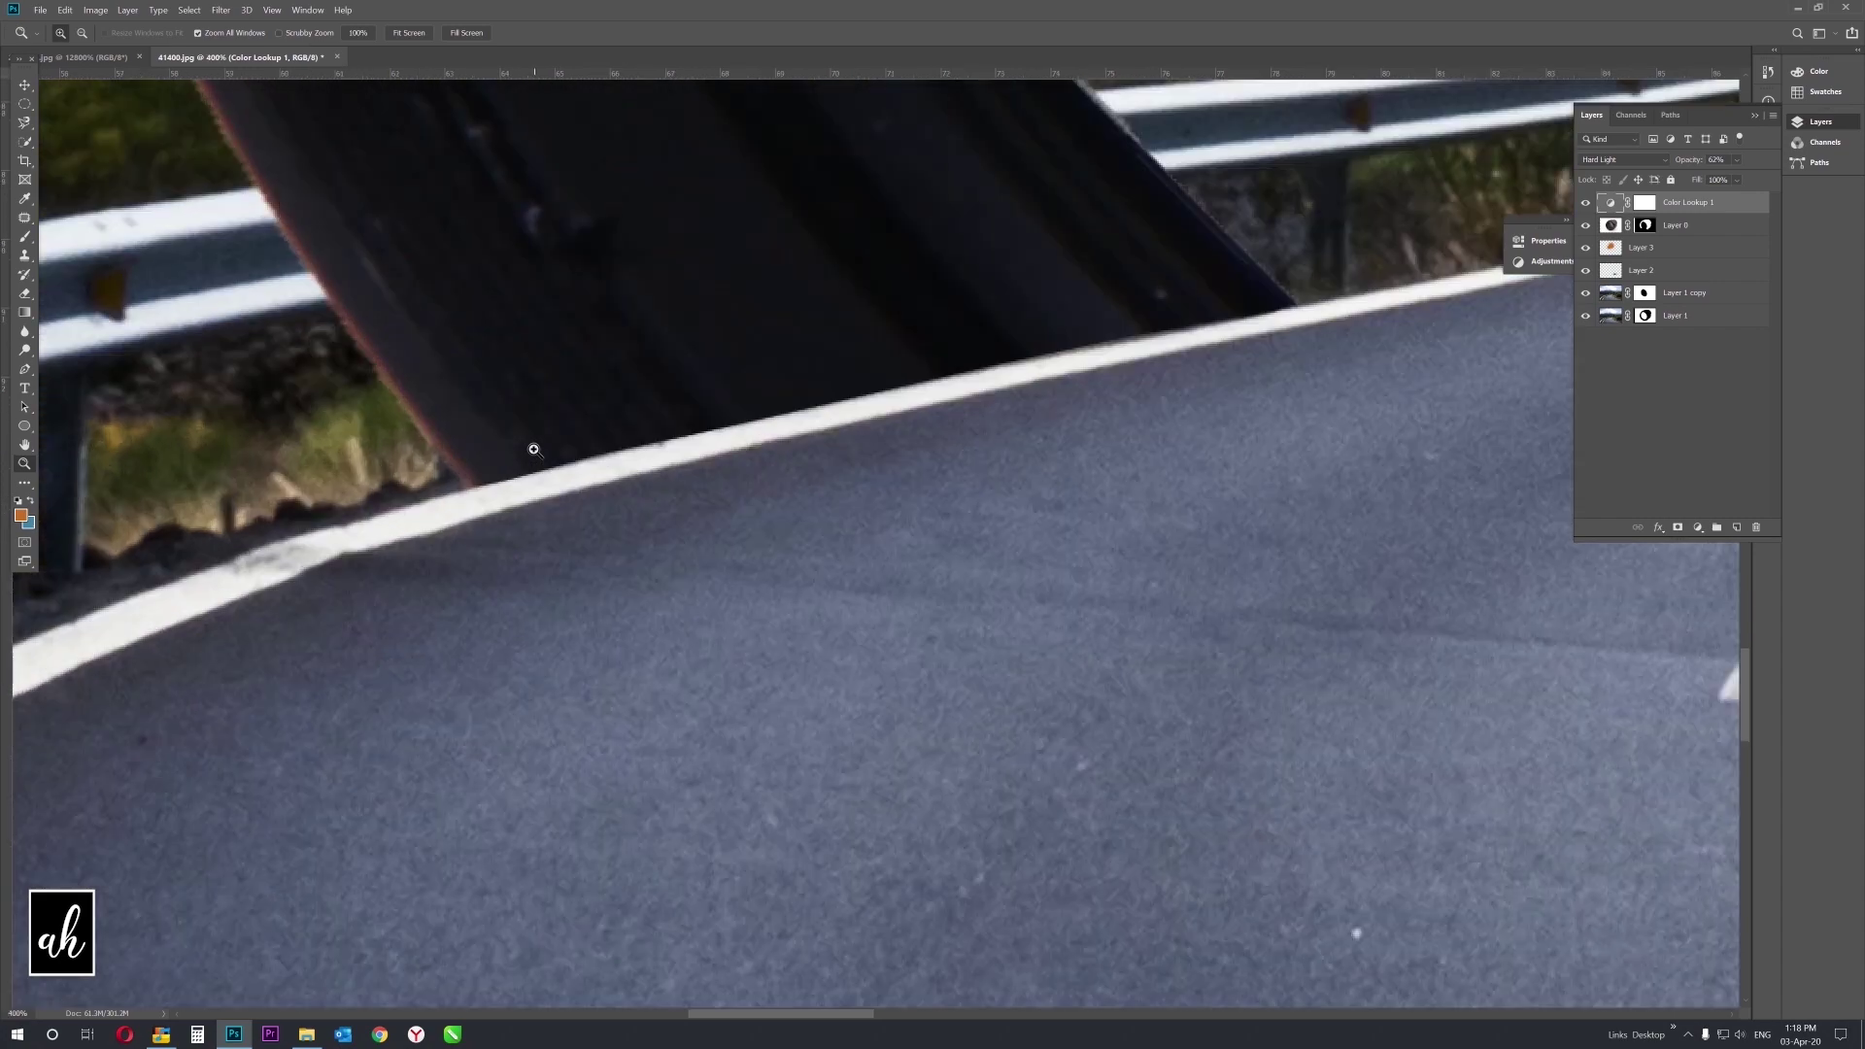
{"action": "right_click", "coordinate": [569, 486]}
{"action": "left_click", "coordinate": [606, 493]}
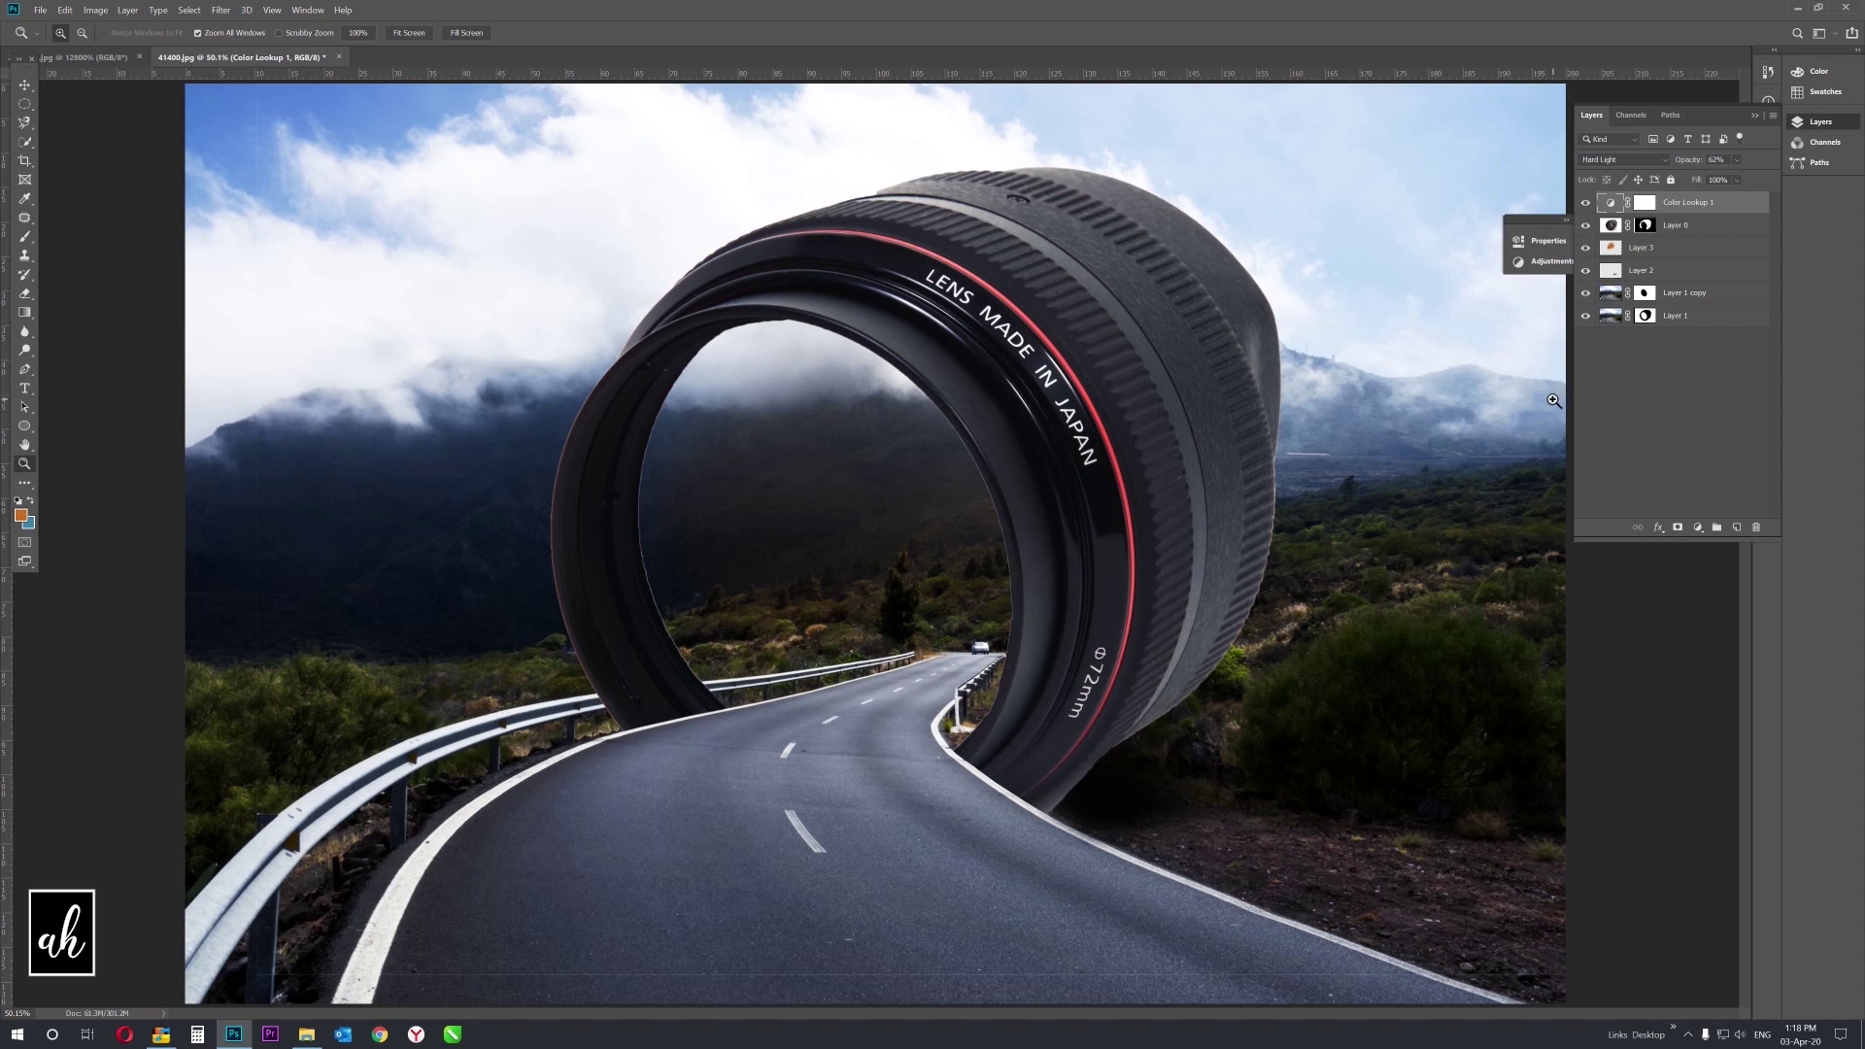
{"action": "left_click", "coordinate": [1611, 227]}
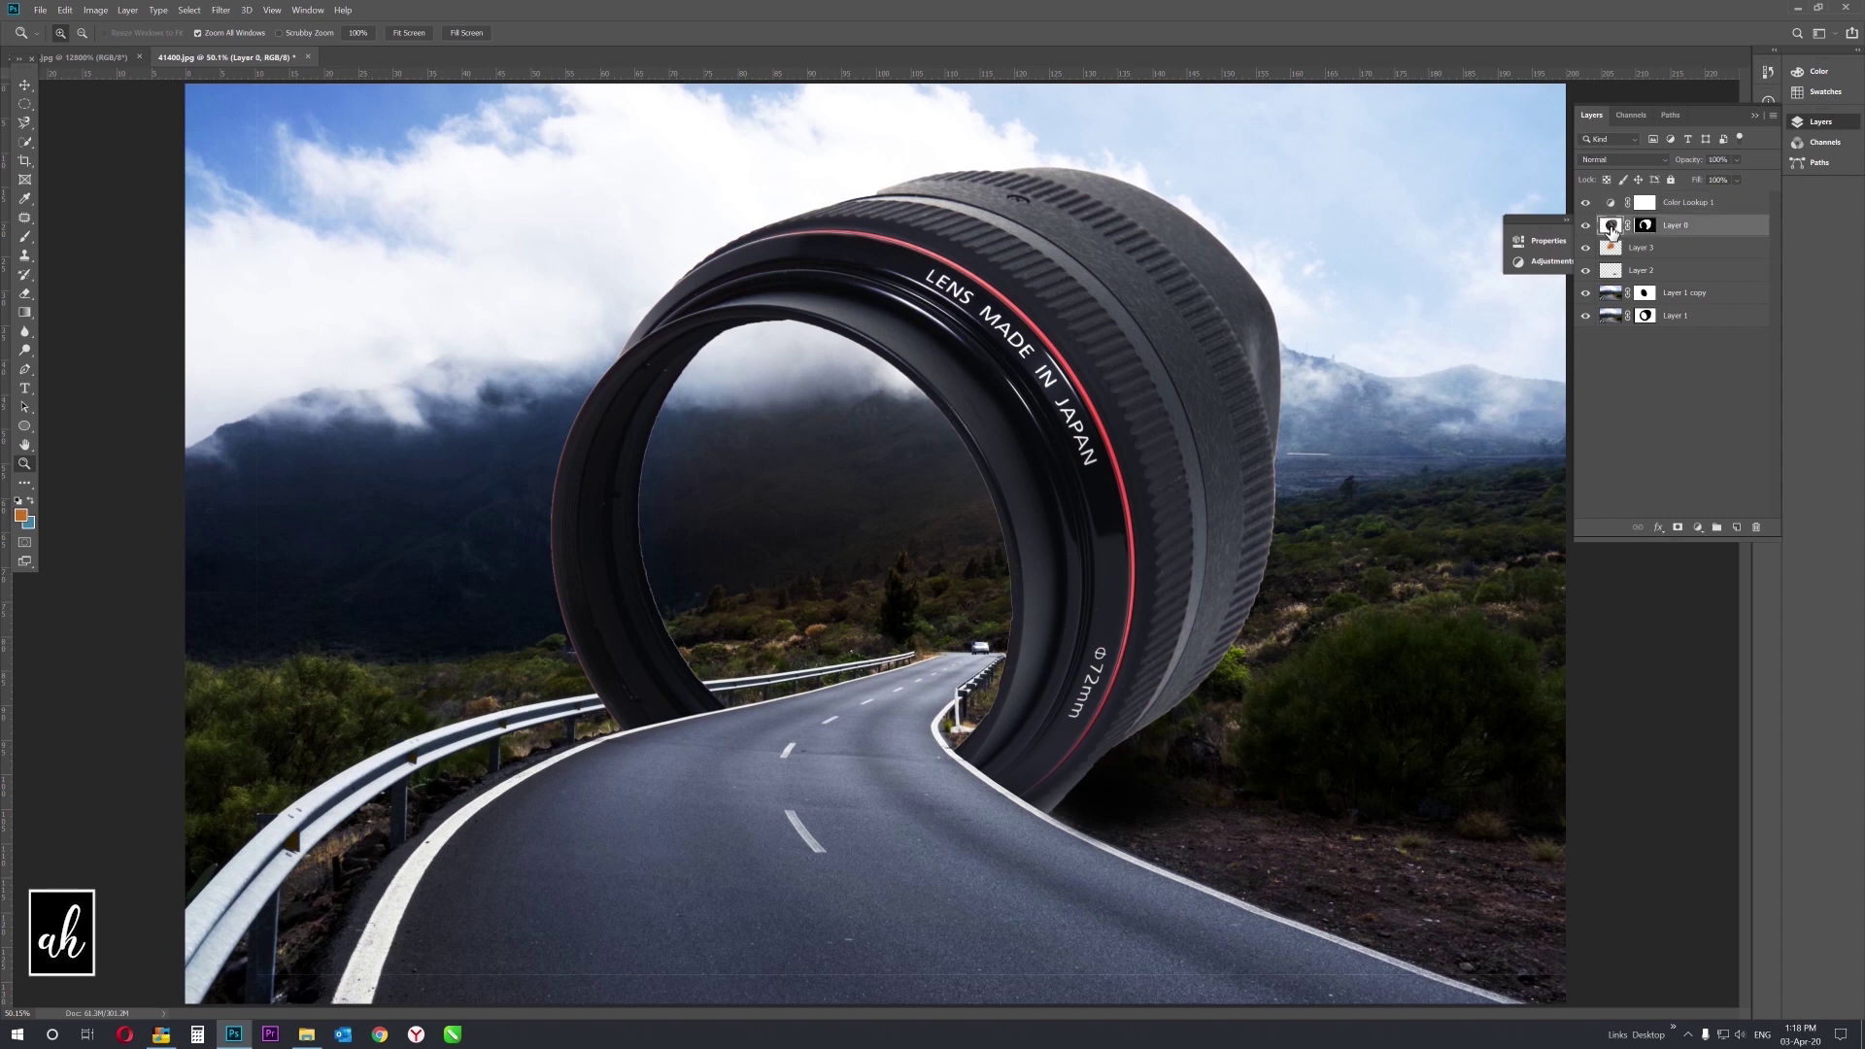
{"action": "left_click", "coordinate": [222, 16]}
Apply Camera Raw Auto tone, Clarity +33, Shadows +5, Blacks -38 and Contrast -60 to Layer 0.
{"action": "left_click", "coordinate": [247, 99]}
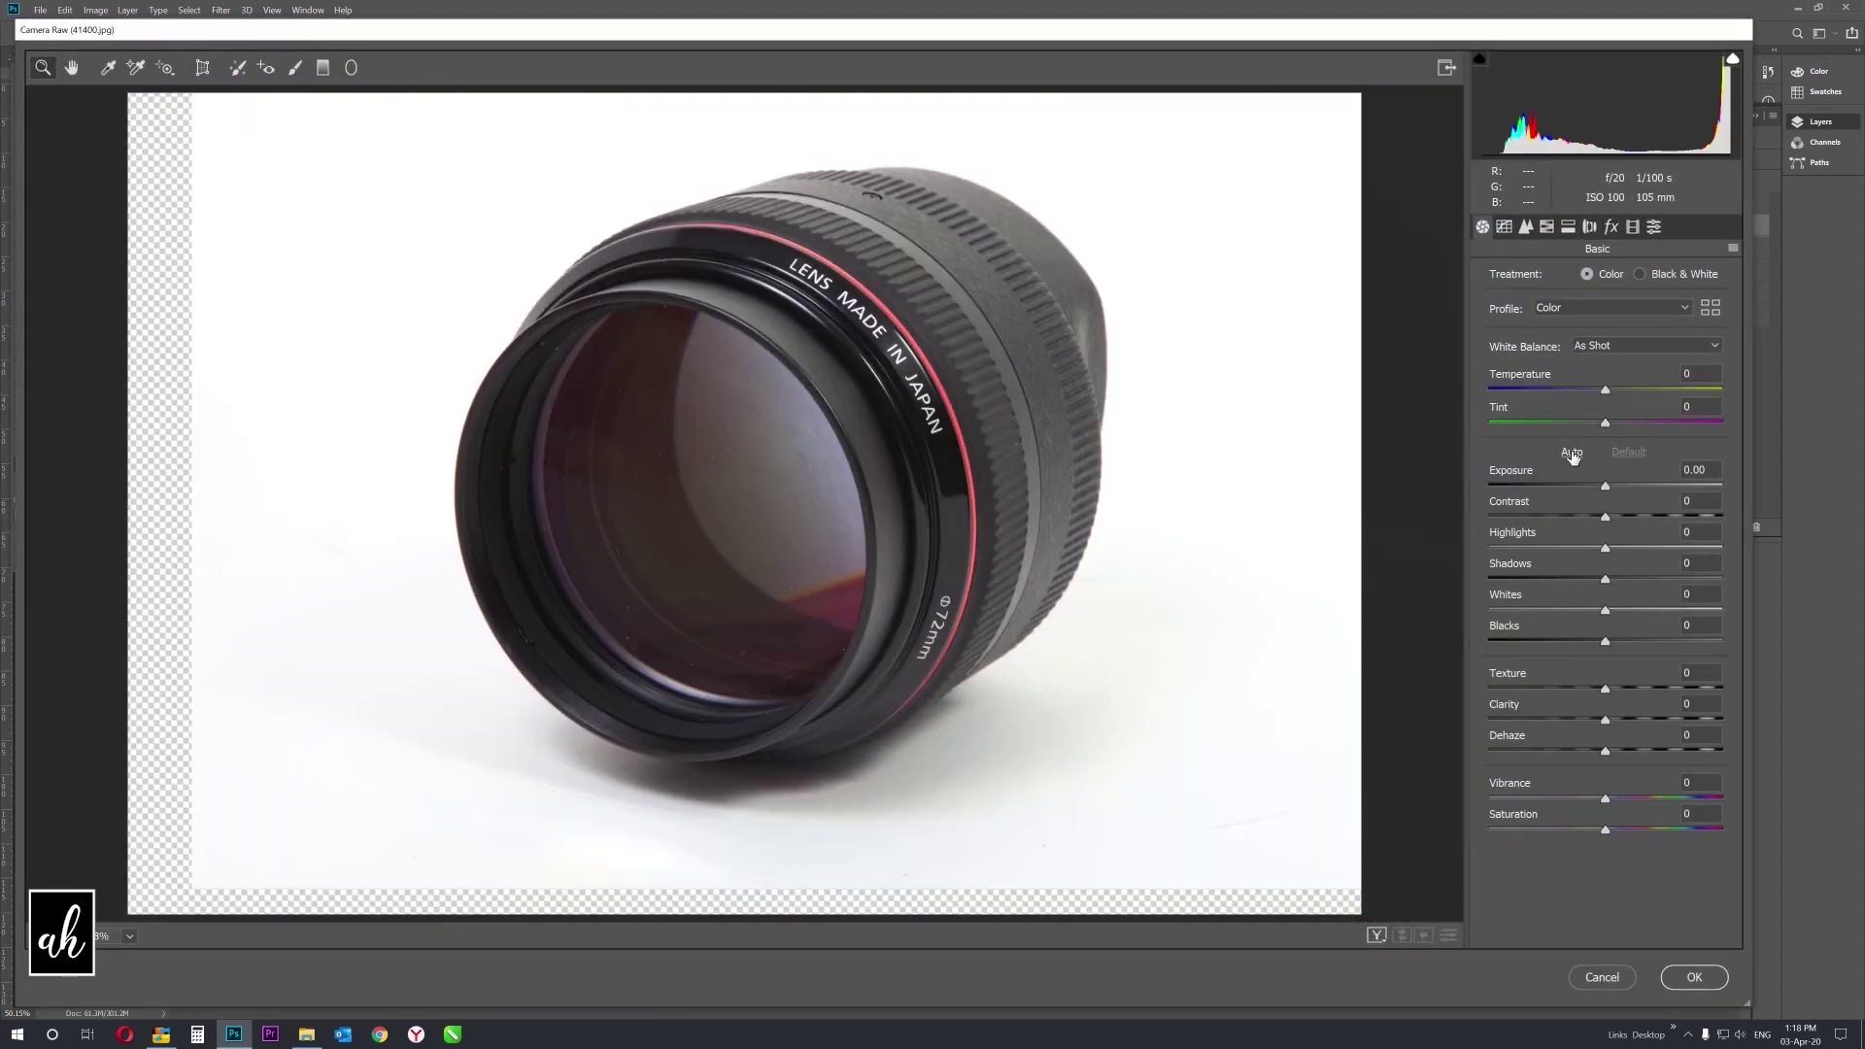
{"action": "left_click", "coordinate": [1572, 453]}
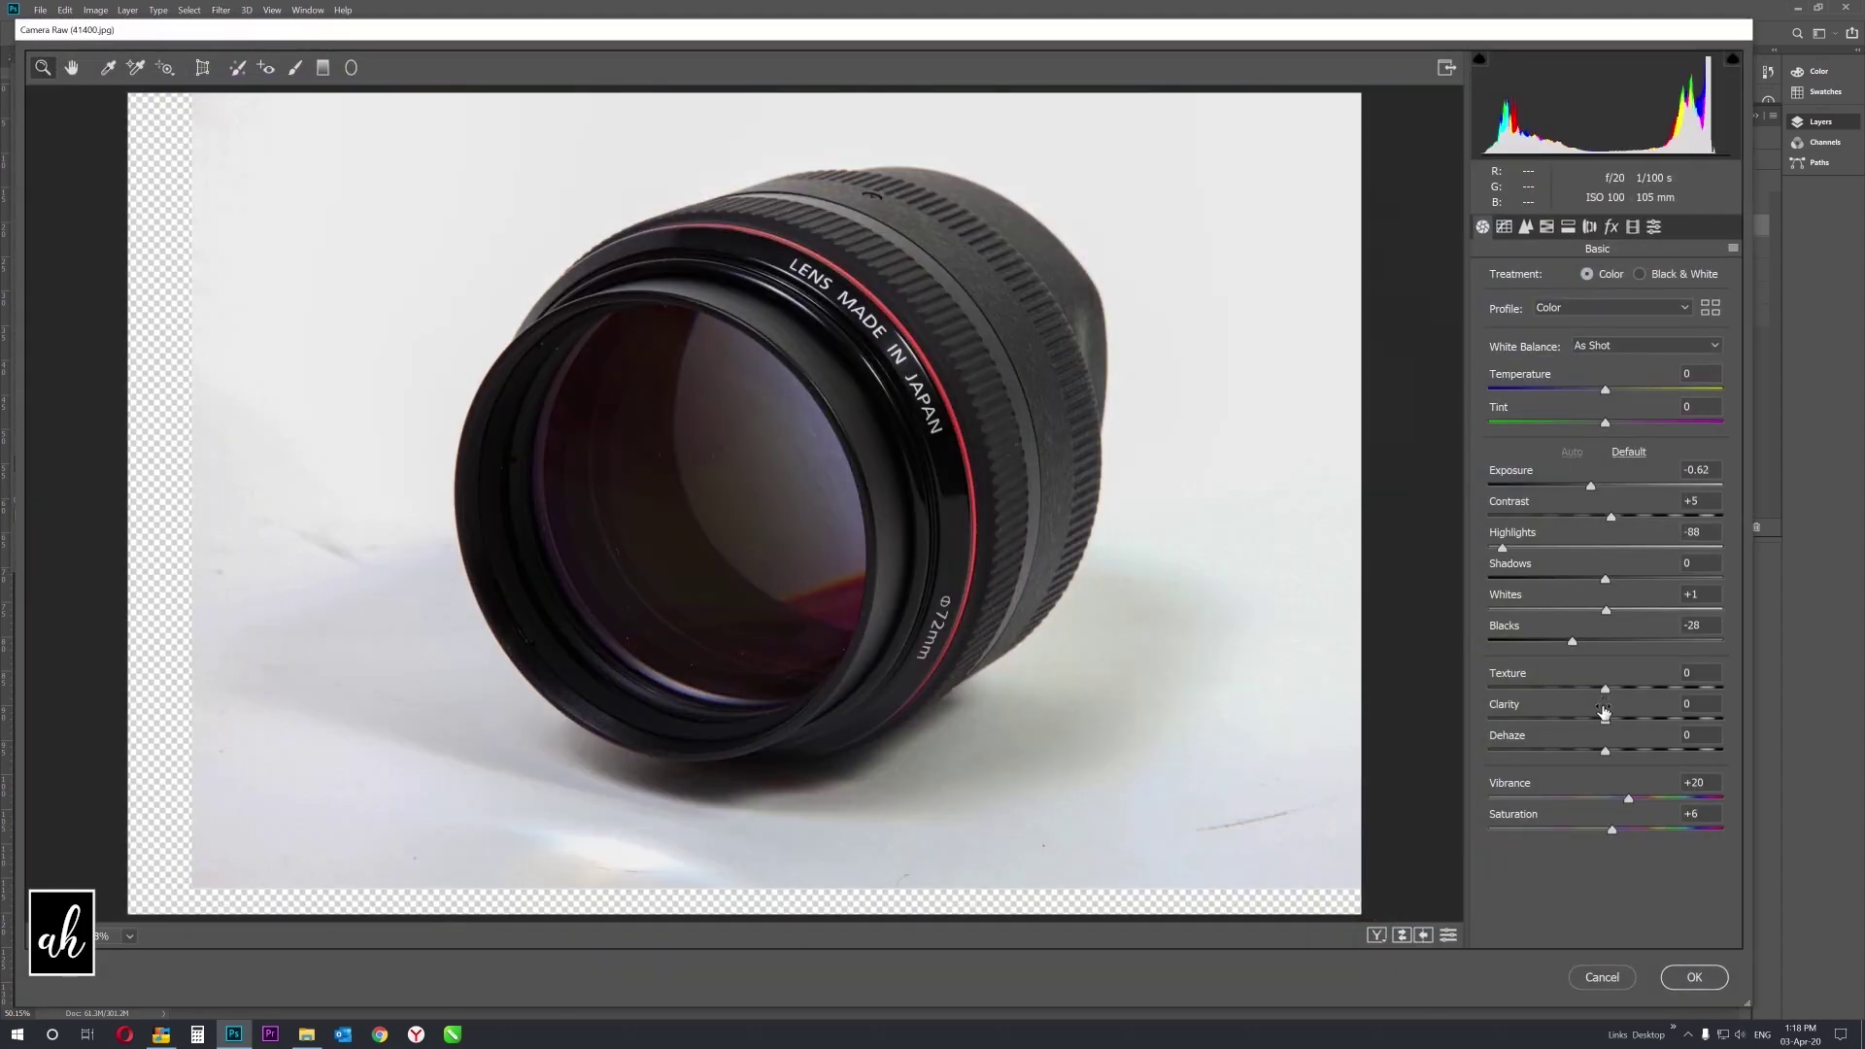
{"action": "left_click_drag", "start_coordinate": [1604, 717], "coordinate": [1643, 719]}
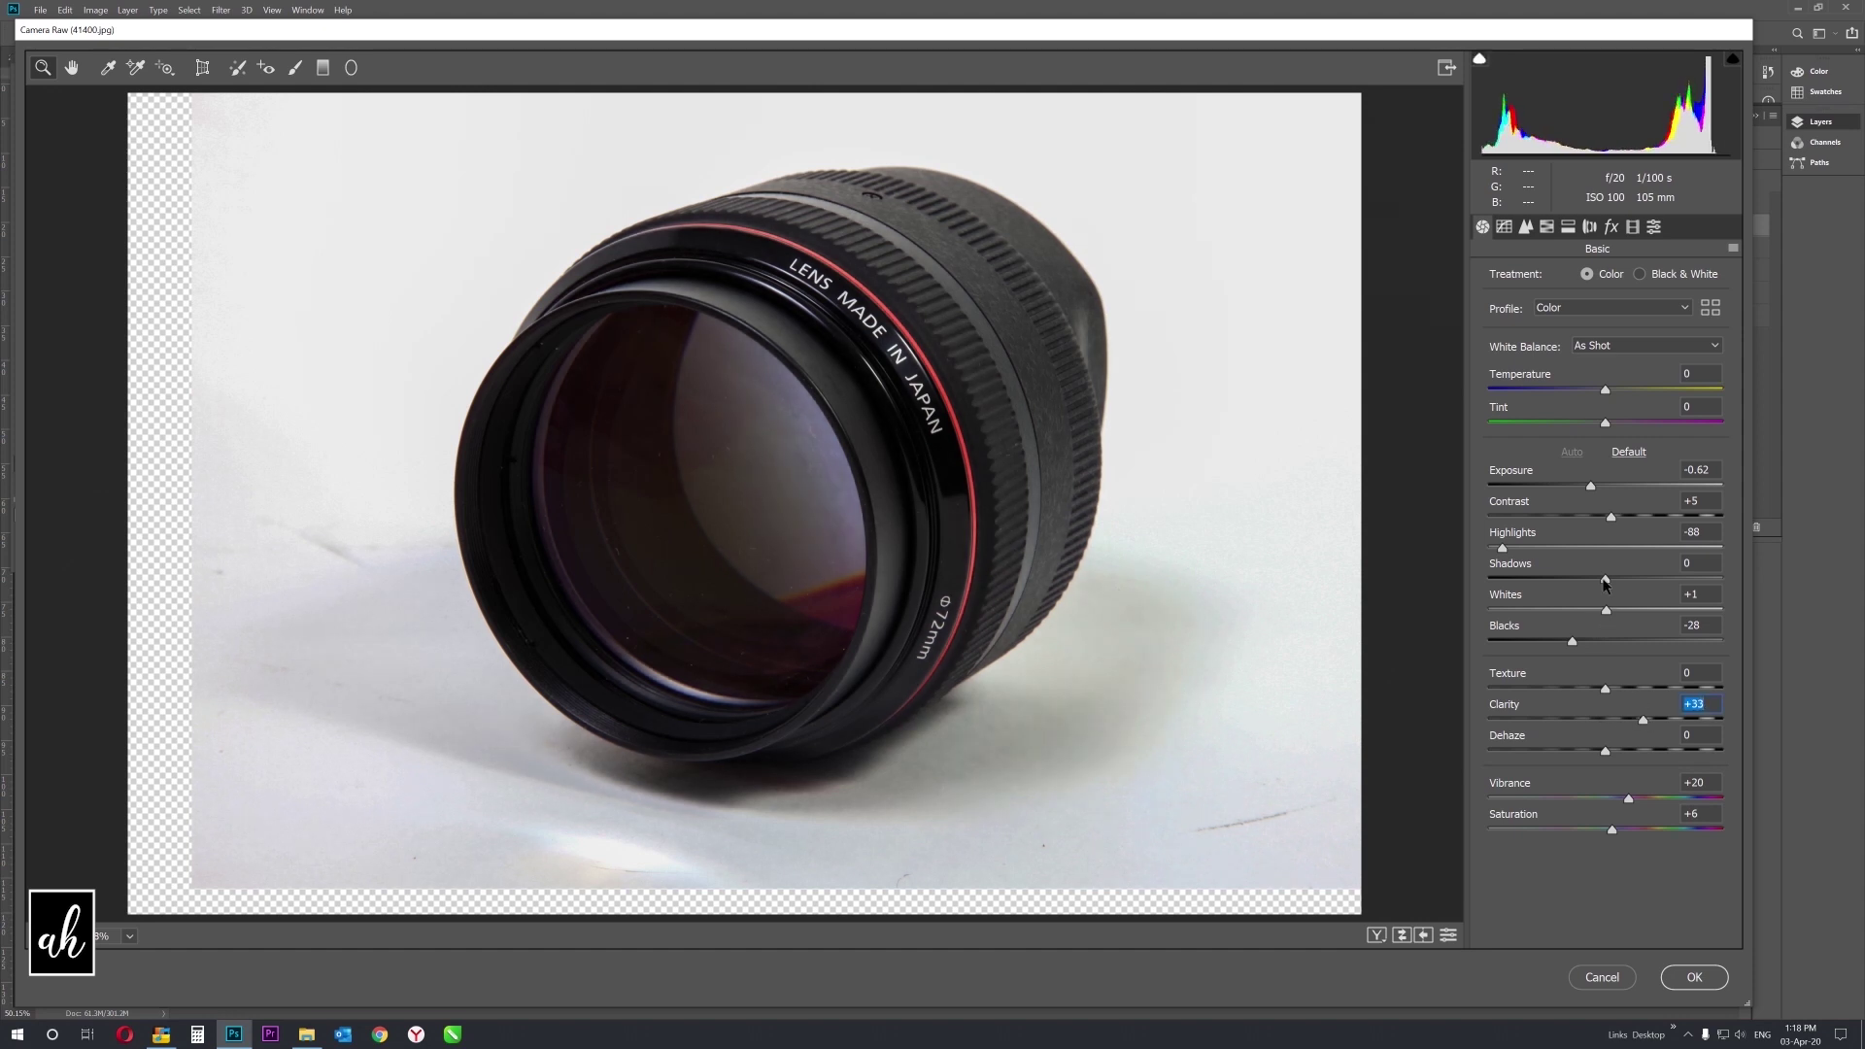
{"action": "left_click_drag", "start_coordinate": [1605, 580], "coordinate": [1611, 580]}
{"action": "left_click_drag", "start_coordinate": [1572, 642], "coordinate": [1561, 643]}
{"action": "left_click_drag", "start_coordinate": [1611, 515], "coordinate": [1537, 520]}
{"action": "left_click", "coordinate": [1694, 977]}
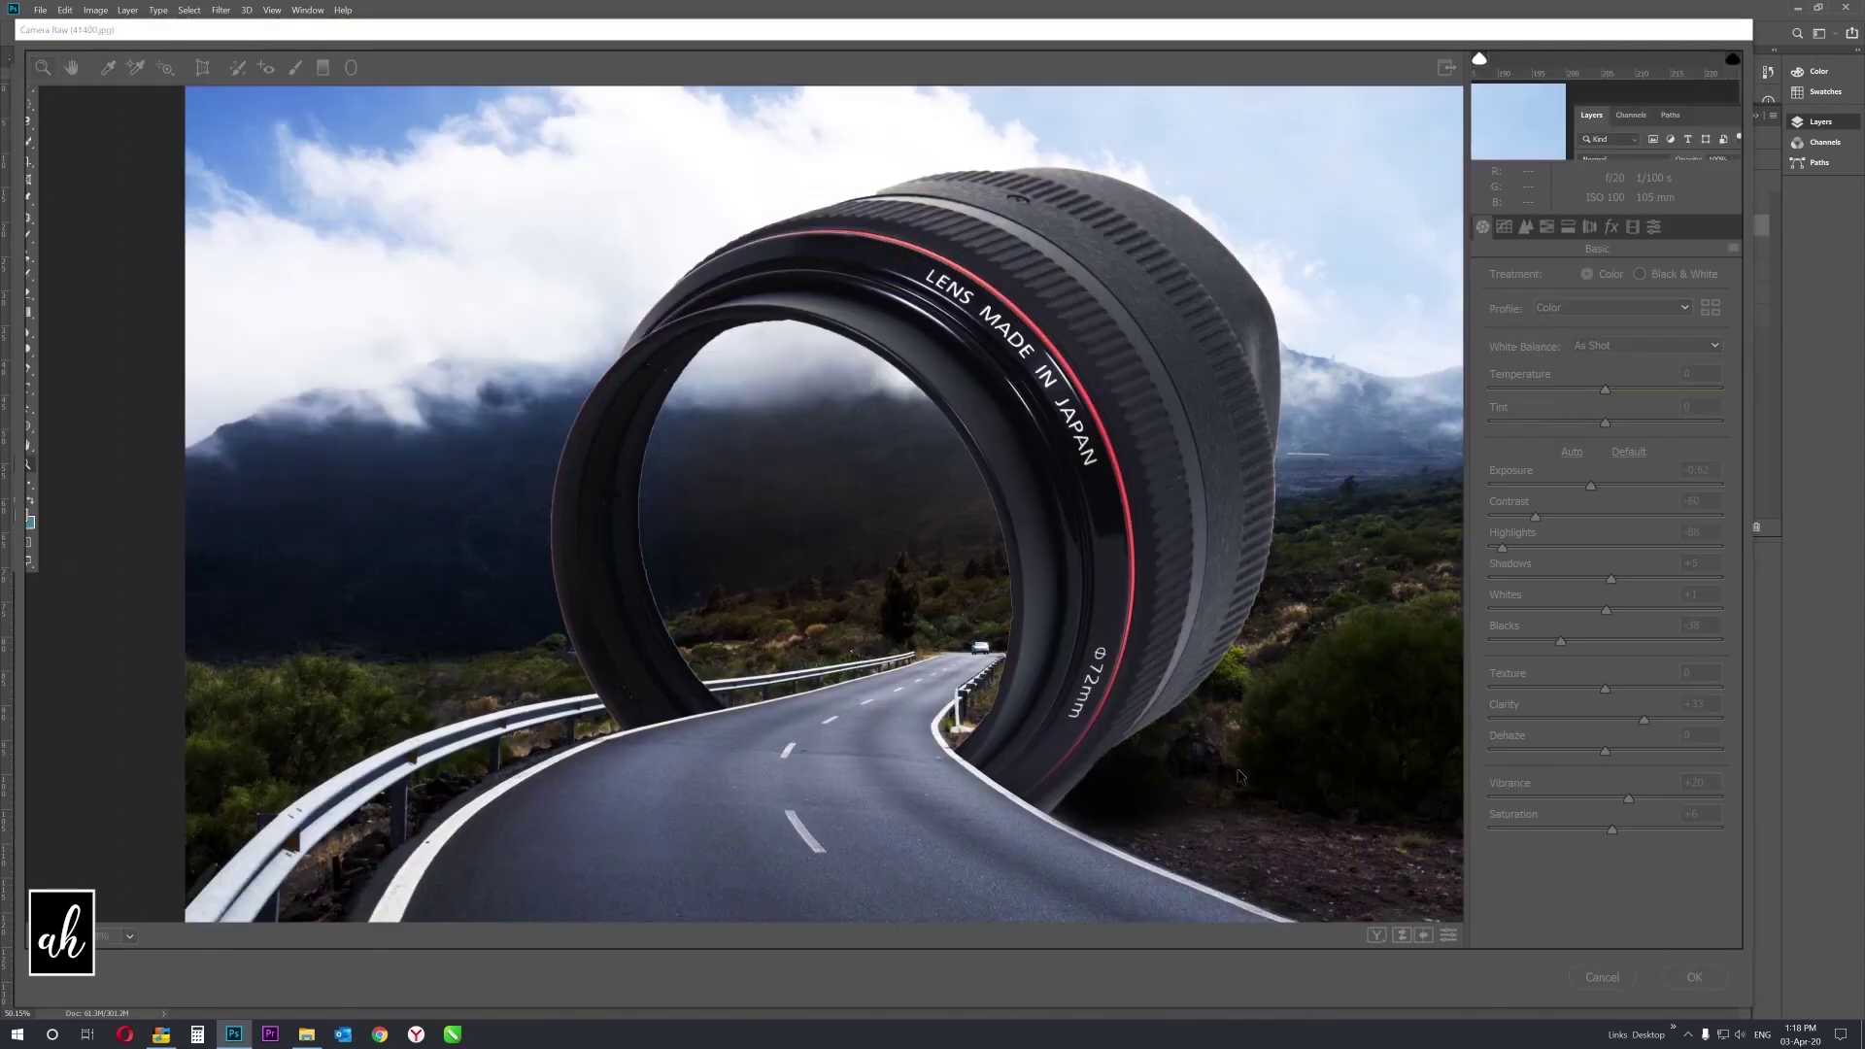
{"action": "left_click", "coordinate": [1645, 224]}
{"action": "scroll", "coordinate": [687, 433], "scroll_direction": "up", "scroll_amount": 2}
{"action": "scroll", "coordinate": [812, 741], "scroll_direction": "up", "scroll_amount": 2}
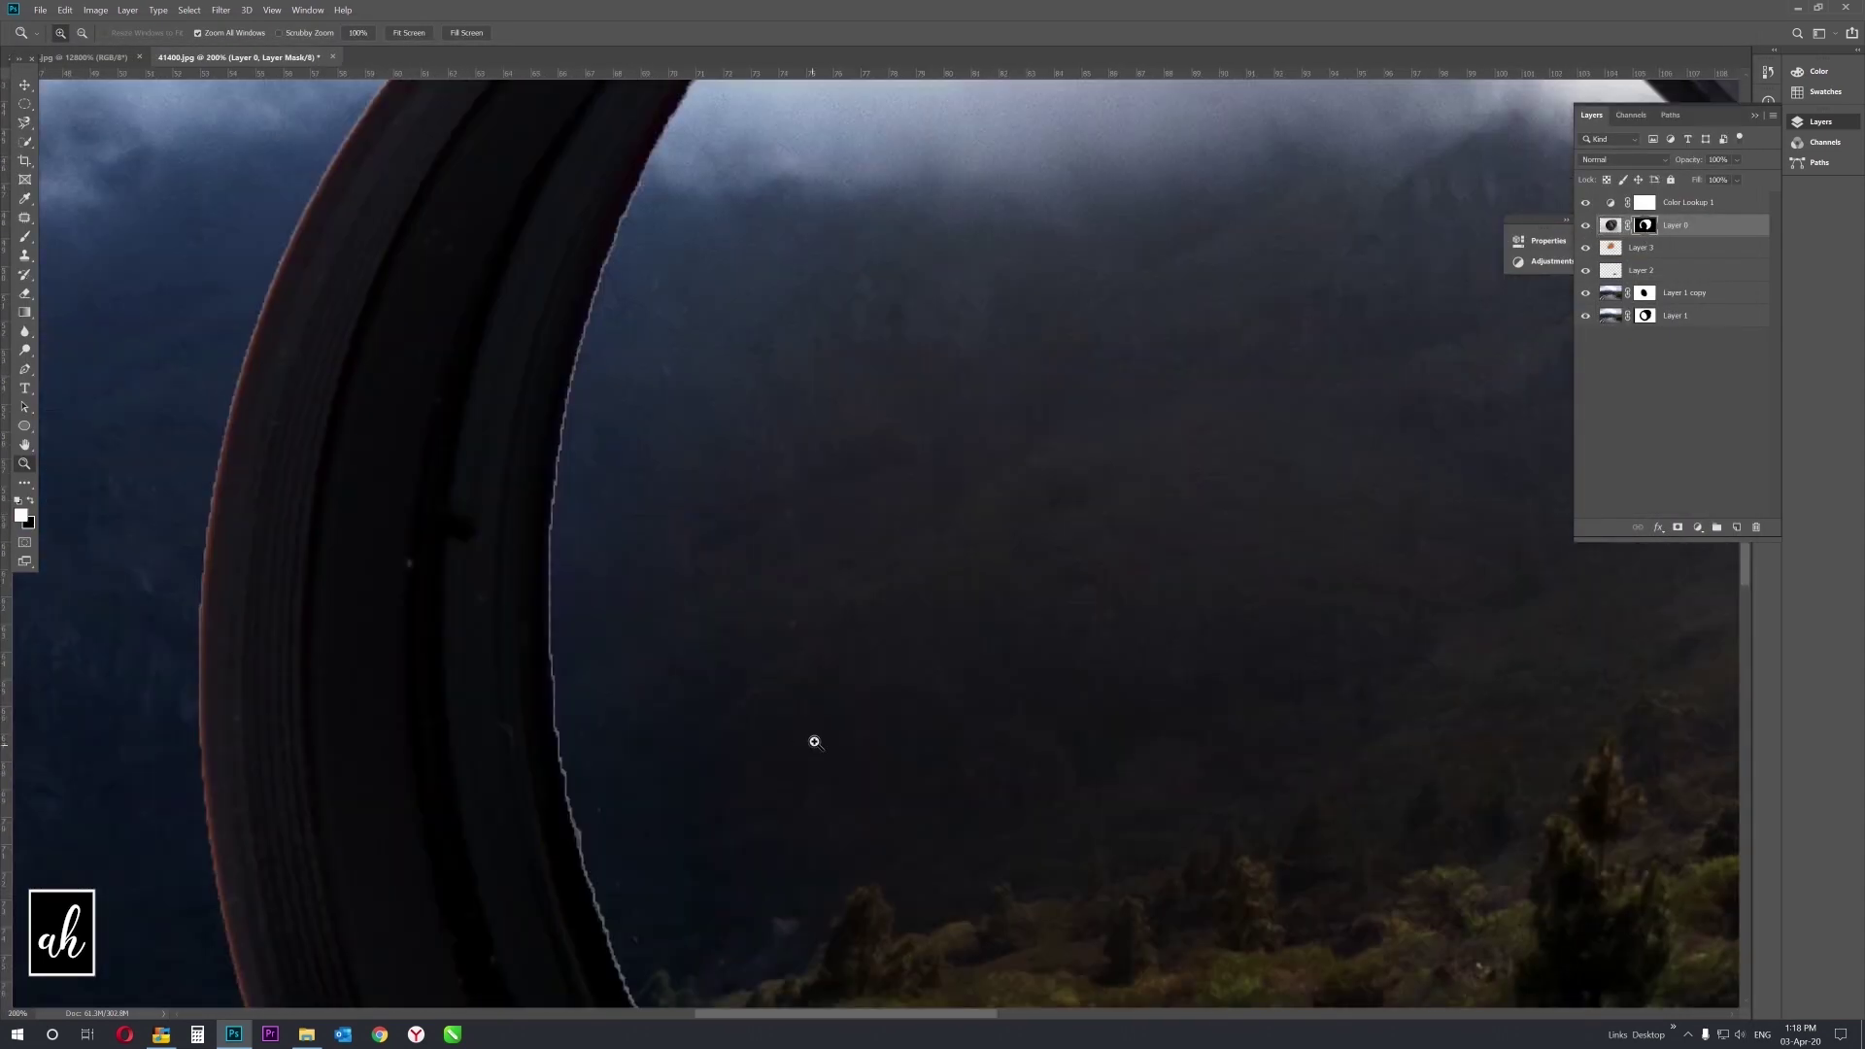
{"action": "key", "text": "b"}
{"action": "key", "text": "d"}
{"action": "scroll", "coordinate": [749, 642], "scroll_direction": "up", "scroll_amount": 4}
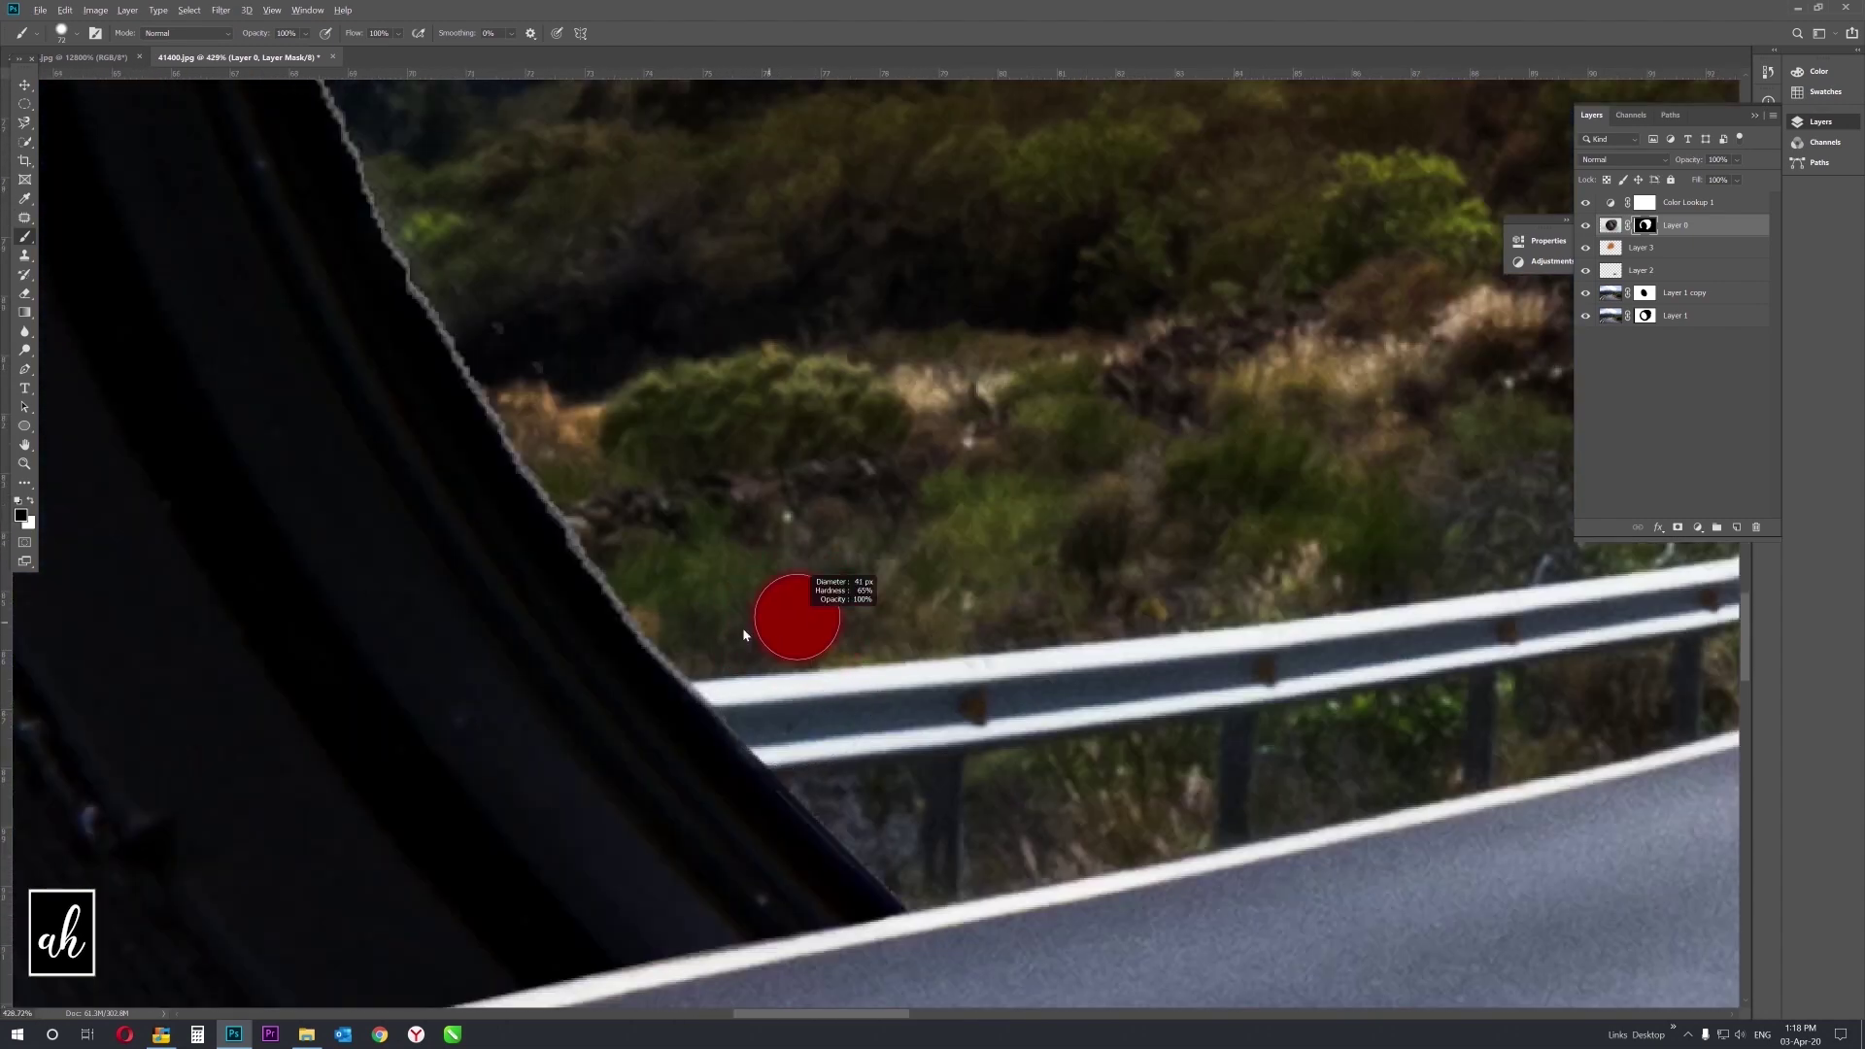
{"action": "key", "text": "x"}
{"action": "left_click_drag", "start_coordinate": [328, 197], "coordinate": [393, 380]}
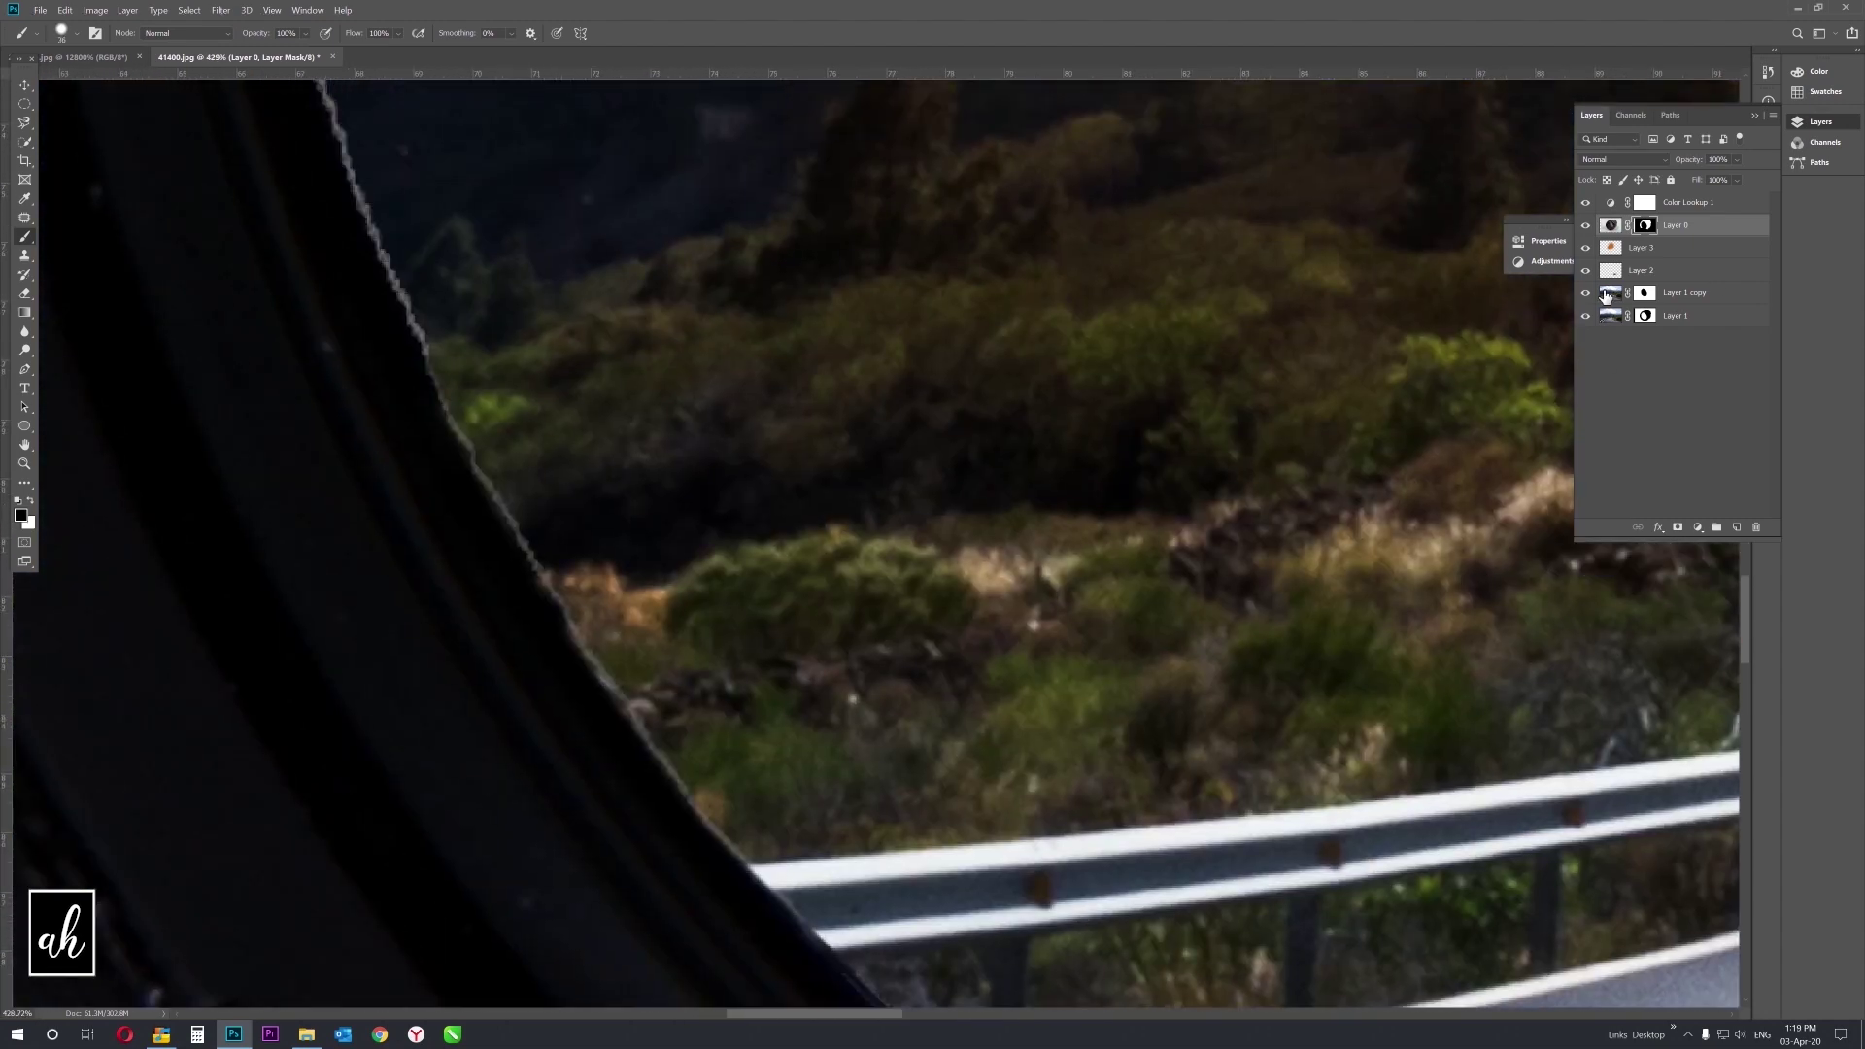
{"action": "key", "text": "alt+bracketleft"}
{"action": "key", "text": "alt+bracketleft"}
{"action": "key", "text": "alt+bracketleft"}
{"action": "scroll", "coordinate": [394, 380], "scroll_direction": "down", "scroll_amount": 3}
{"action": "scroll", "coordinate": [482, 603], "scroll_direction": "up", "scroll_amount": 4}
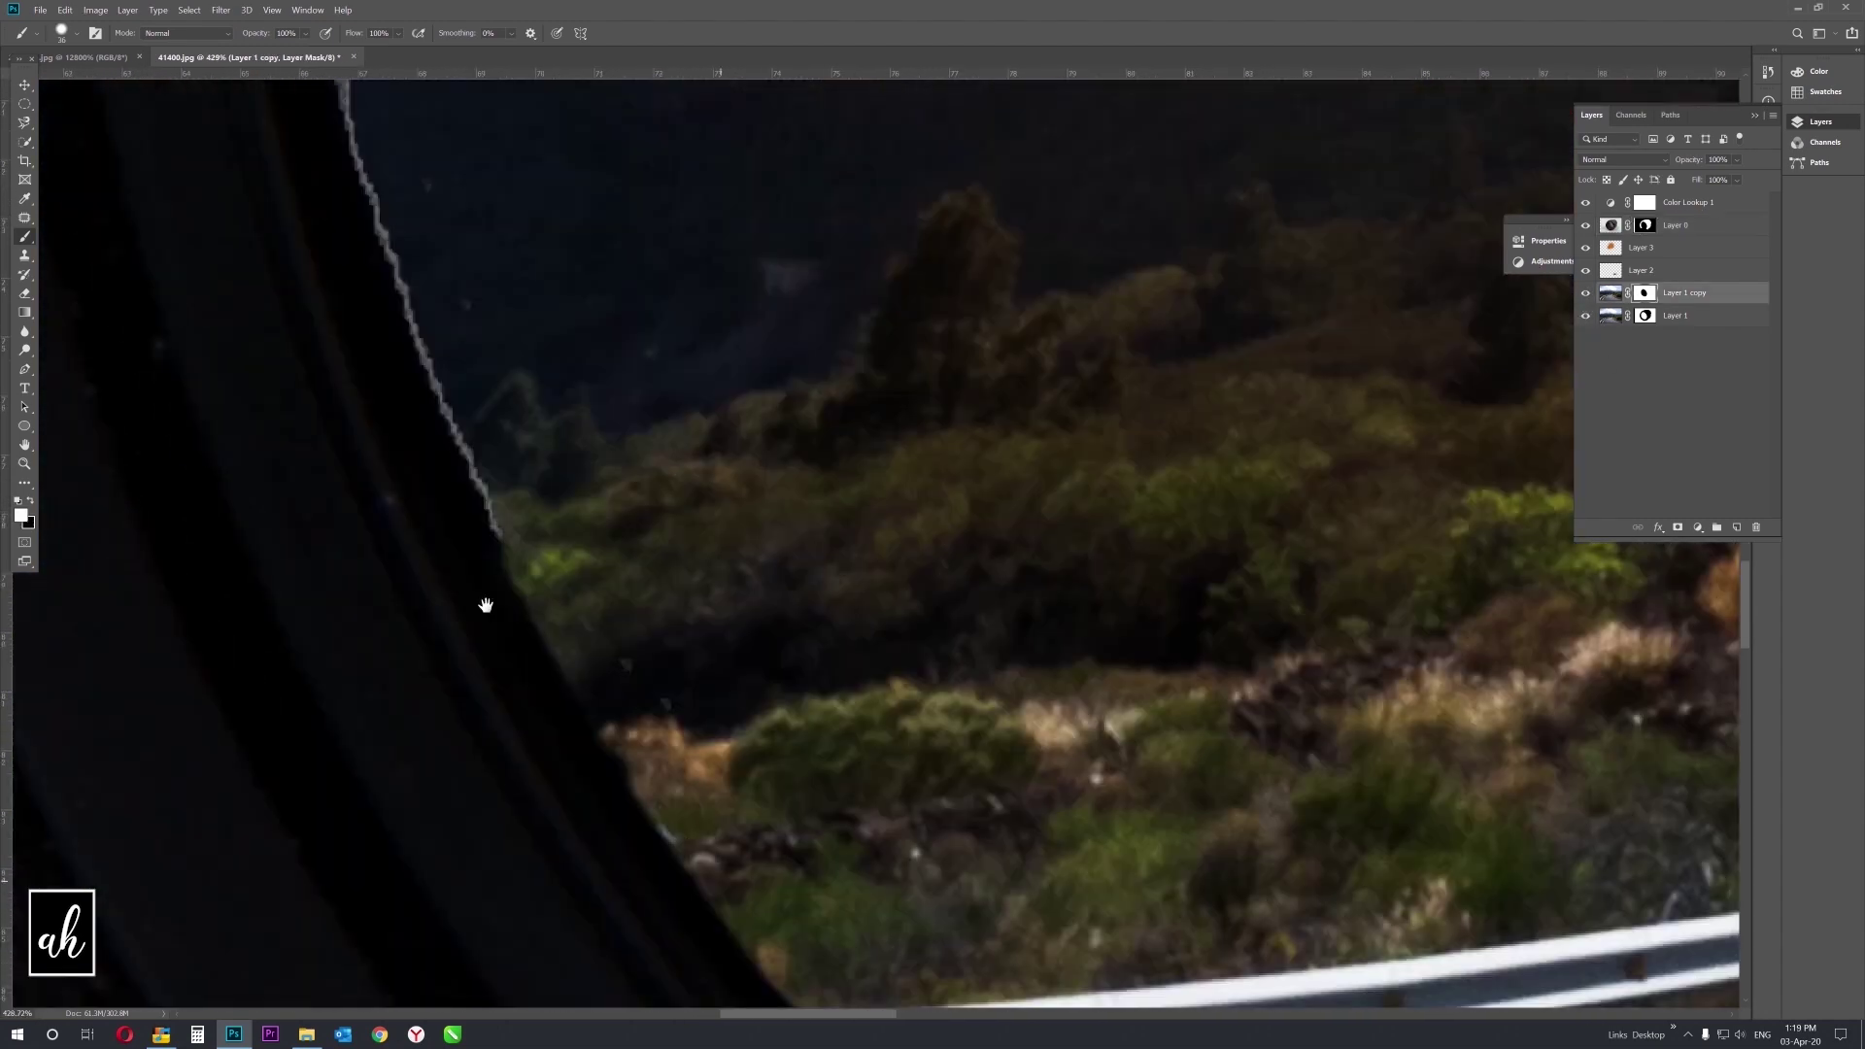
{"action": "scroll", "coordinate": [520, 353], "scroll_direction": "up", "scroll_amount": 5}
{"action": "scroll", "coordinate": [632, 242], "scroll_direction": "up", "scroll_amount": 3}
{"action": "scroll", "coordinate": [731, 143], "scroll_direction": "right", "scroll_amount": 5}
{"action": "scroll", "coordinate": [645, 346], "scroll_direction": "down", "scroll_amount": 3}
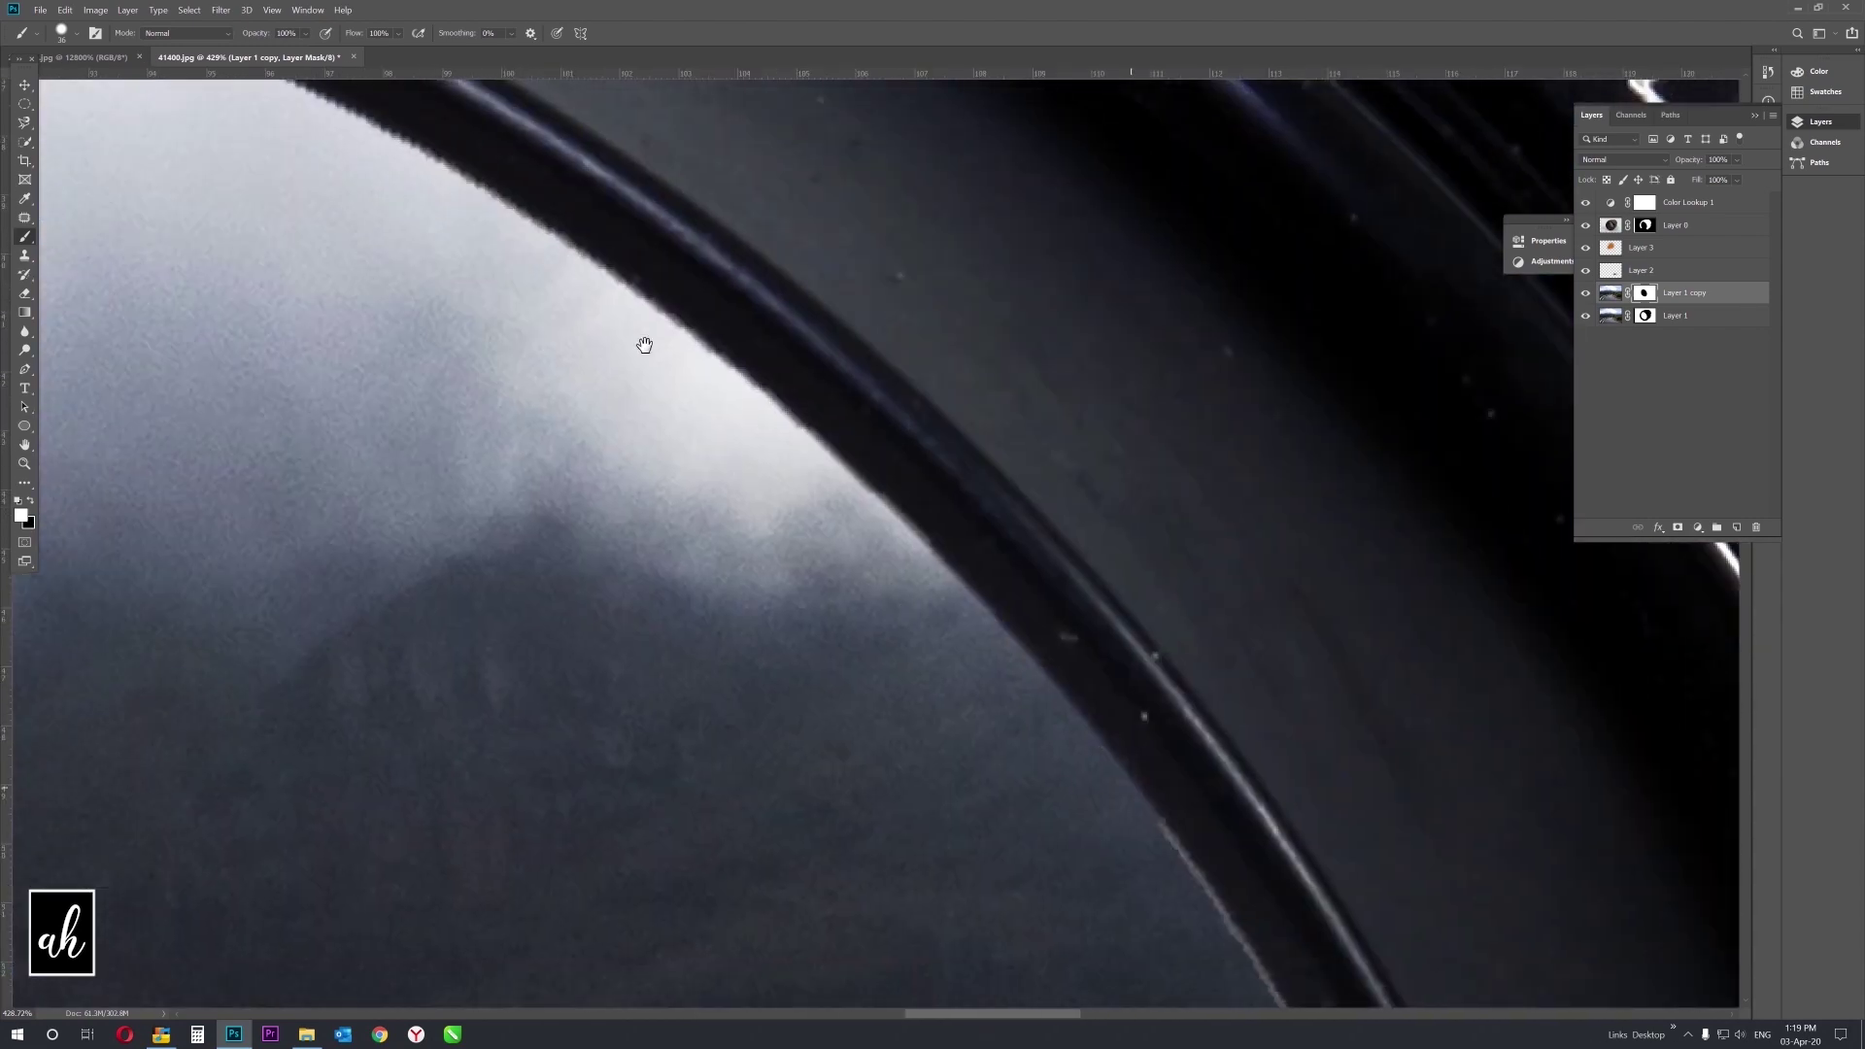
{"action": "scroll", "coordinate": [857, 383], "scroll_direction": "right", "scroll_amount": 5}
{"action": "scroll", "coordinate": [958, 171], "scroll_direction": "down", "scroll_amount": 3}
{"action": "scroll", "coordinate": [958, 171], "scroll_direction": "down", "scroll_amount": 3}
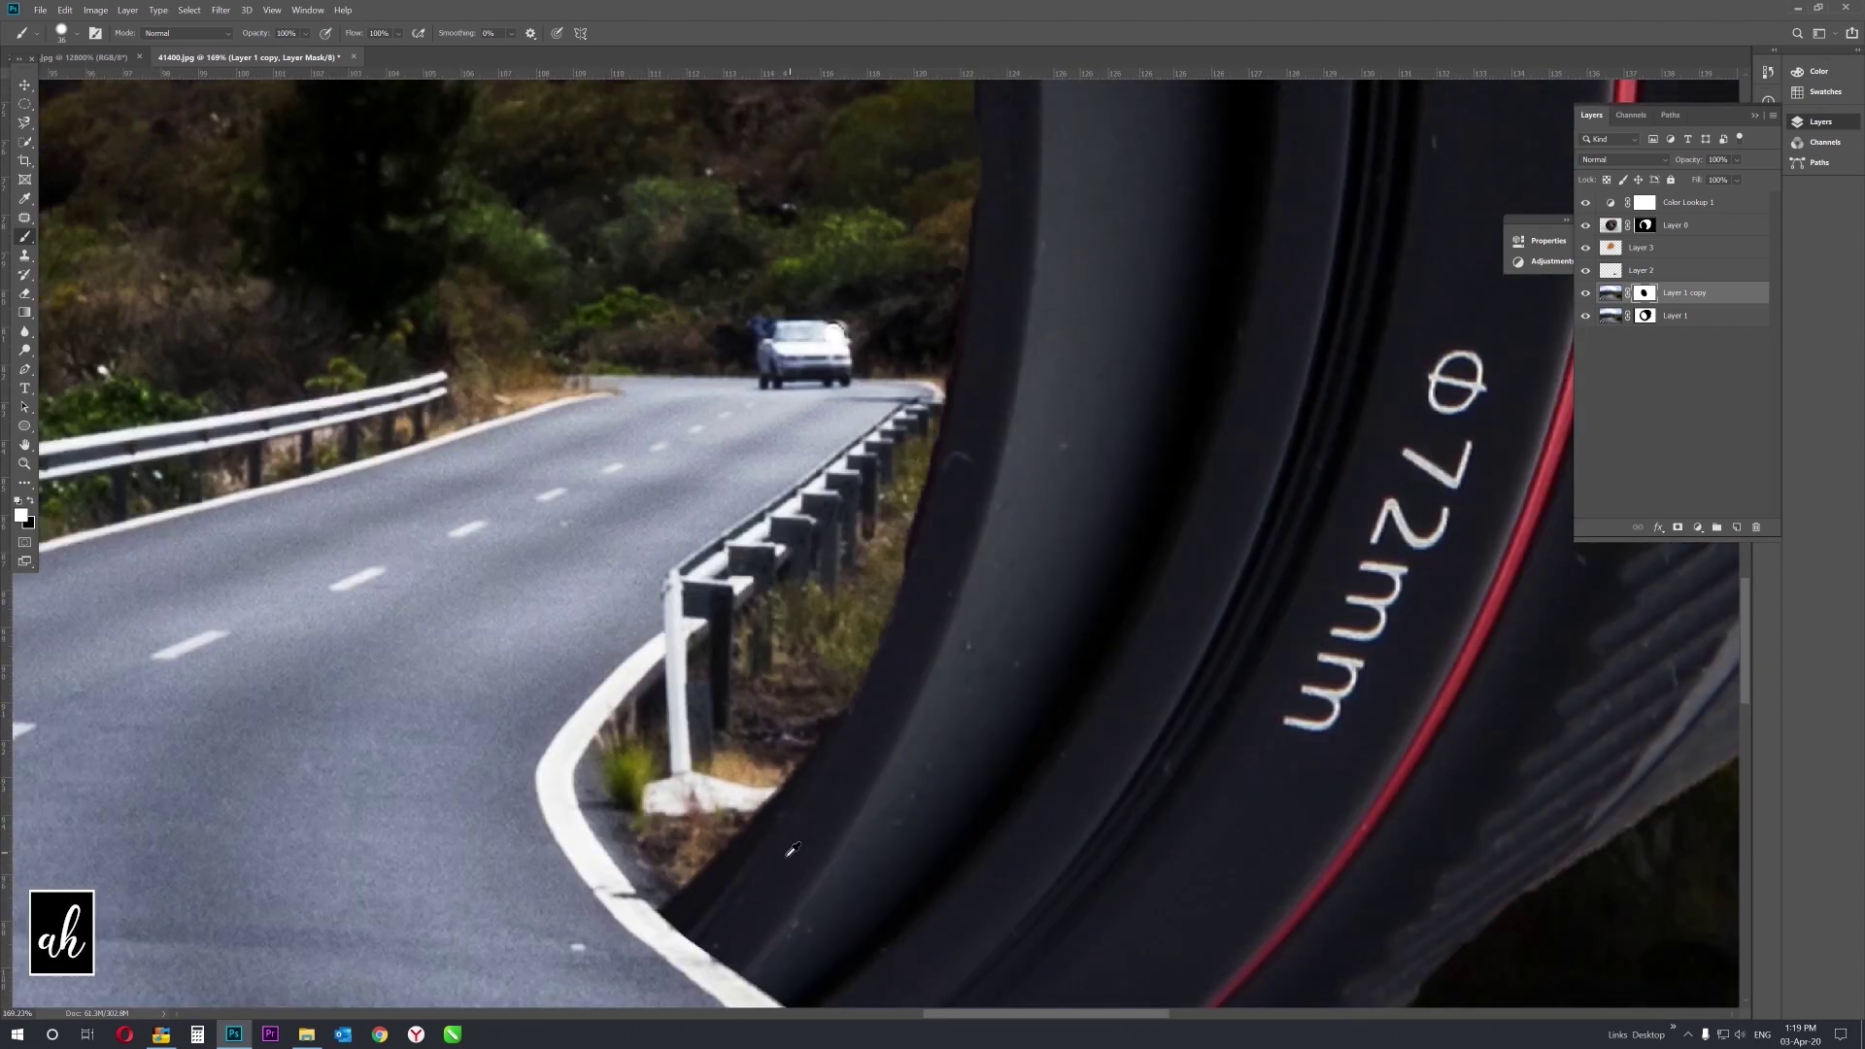
{"action": "scroll", "coordinate": [1068, 486], "scroll_direction": "up", "scroll_amount": 2}
{"action": "scroll", "coordinate": [1245, 883], "scroll_direction": "up", "scroll_amount": 2}
{"action": "key", "text": "alt+bracketleft"}
{"action": "scroll", "coordinate": [1245, 883], "scroll_direction": "down", "scroll_amount": 5}
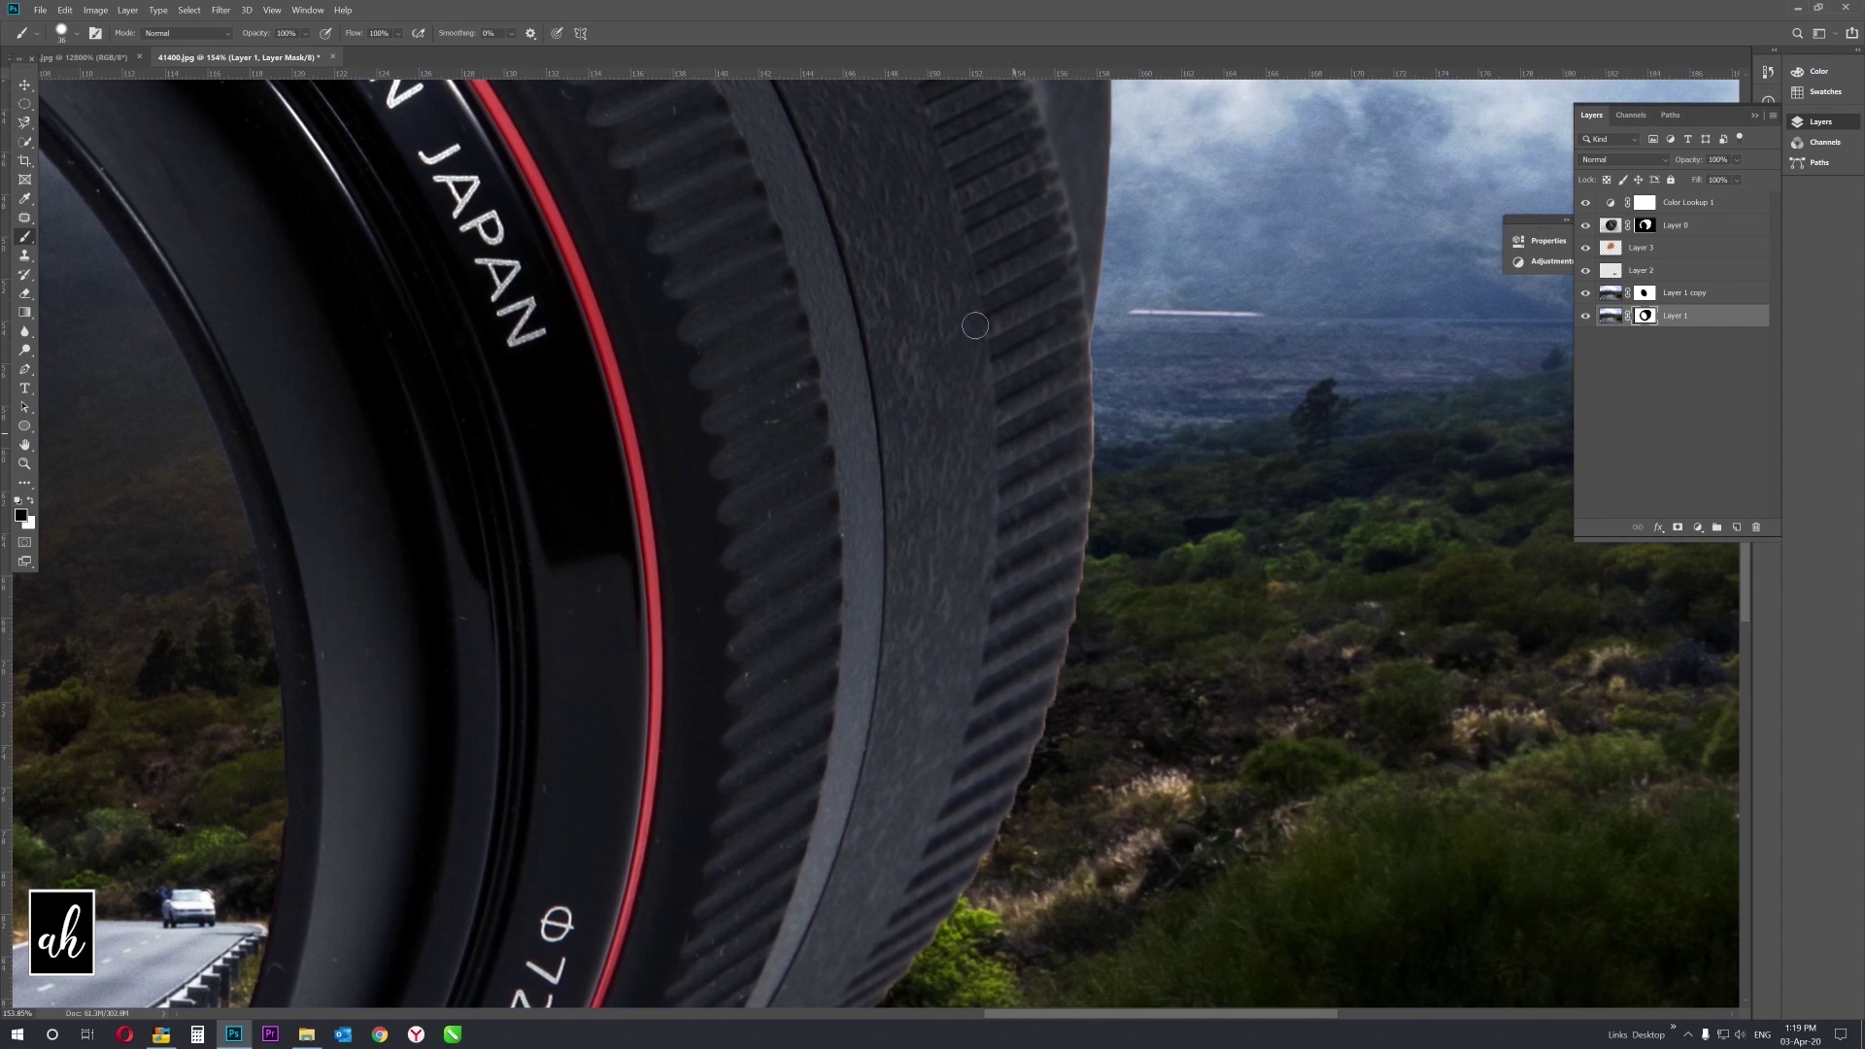
{"action": "scroll", "coordinate": [874, 680], "scroll_direction": "left", "scroll_amount": 10}
{"action": "scroll", "coordinate": [608, 708], "scroll_direction": "down", "scroll_amount": 5}
{"action": "scroll", "coordinate": [608, 708], "scroll_direction": "up", "scroll_amount": 5}
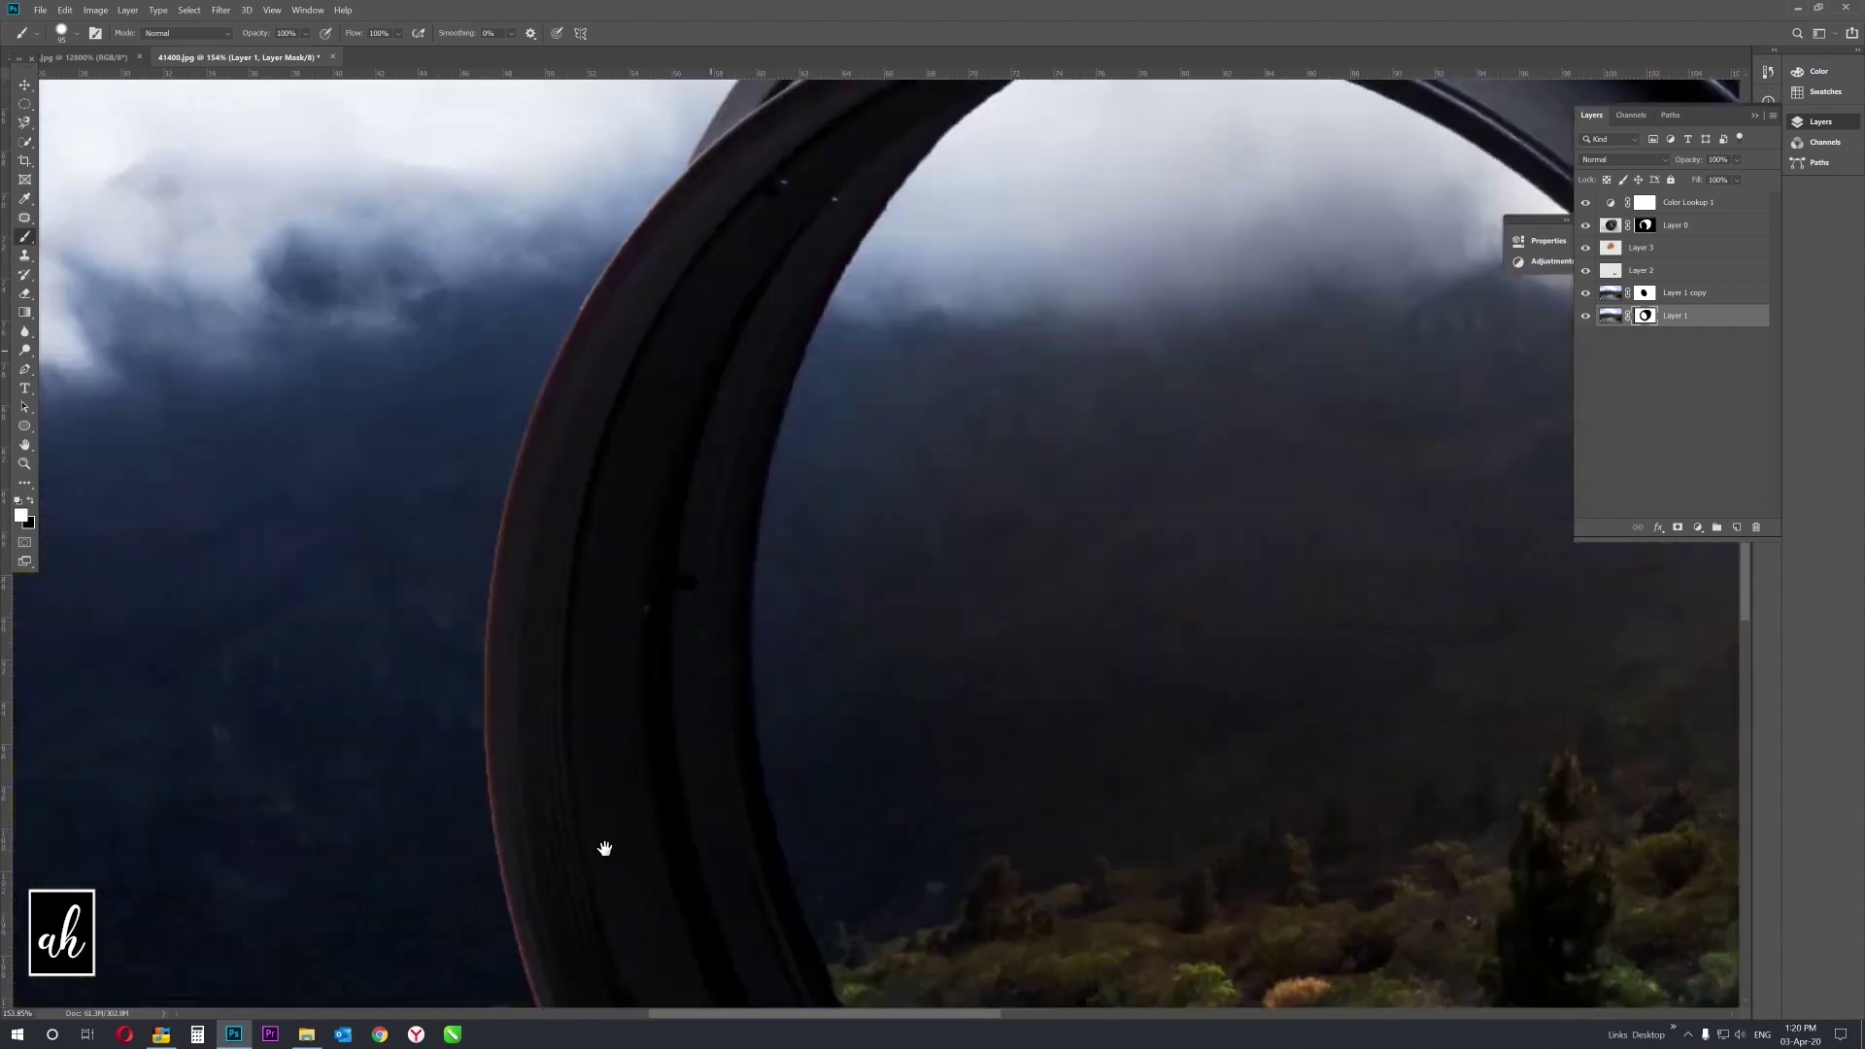
{"action": "scroll", "coordinate": [1081, 532], "scroll_direction": "up", "scroll_amount": 5}
{"action": "scroll", "coordinate": [1081, 532], "scroll_direction": "right", "scroll_amount": 5}
{"action": "key", "text": "alt+bracketright"}
{"action": "key", "text": "alt+bracketright"}
{"action": "key", "text": "alt+bracketright"}
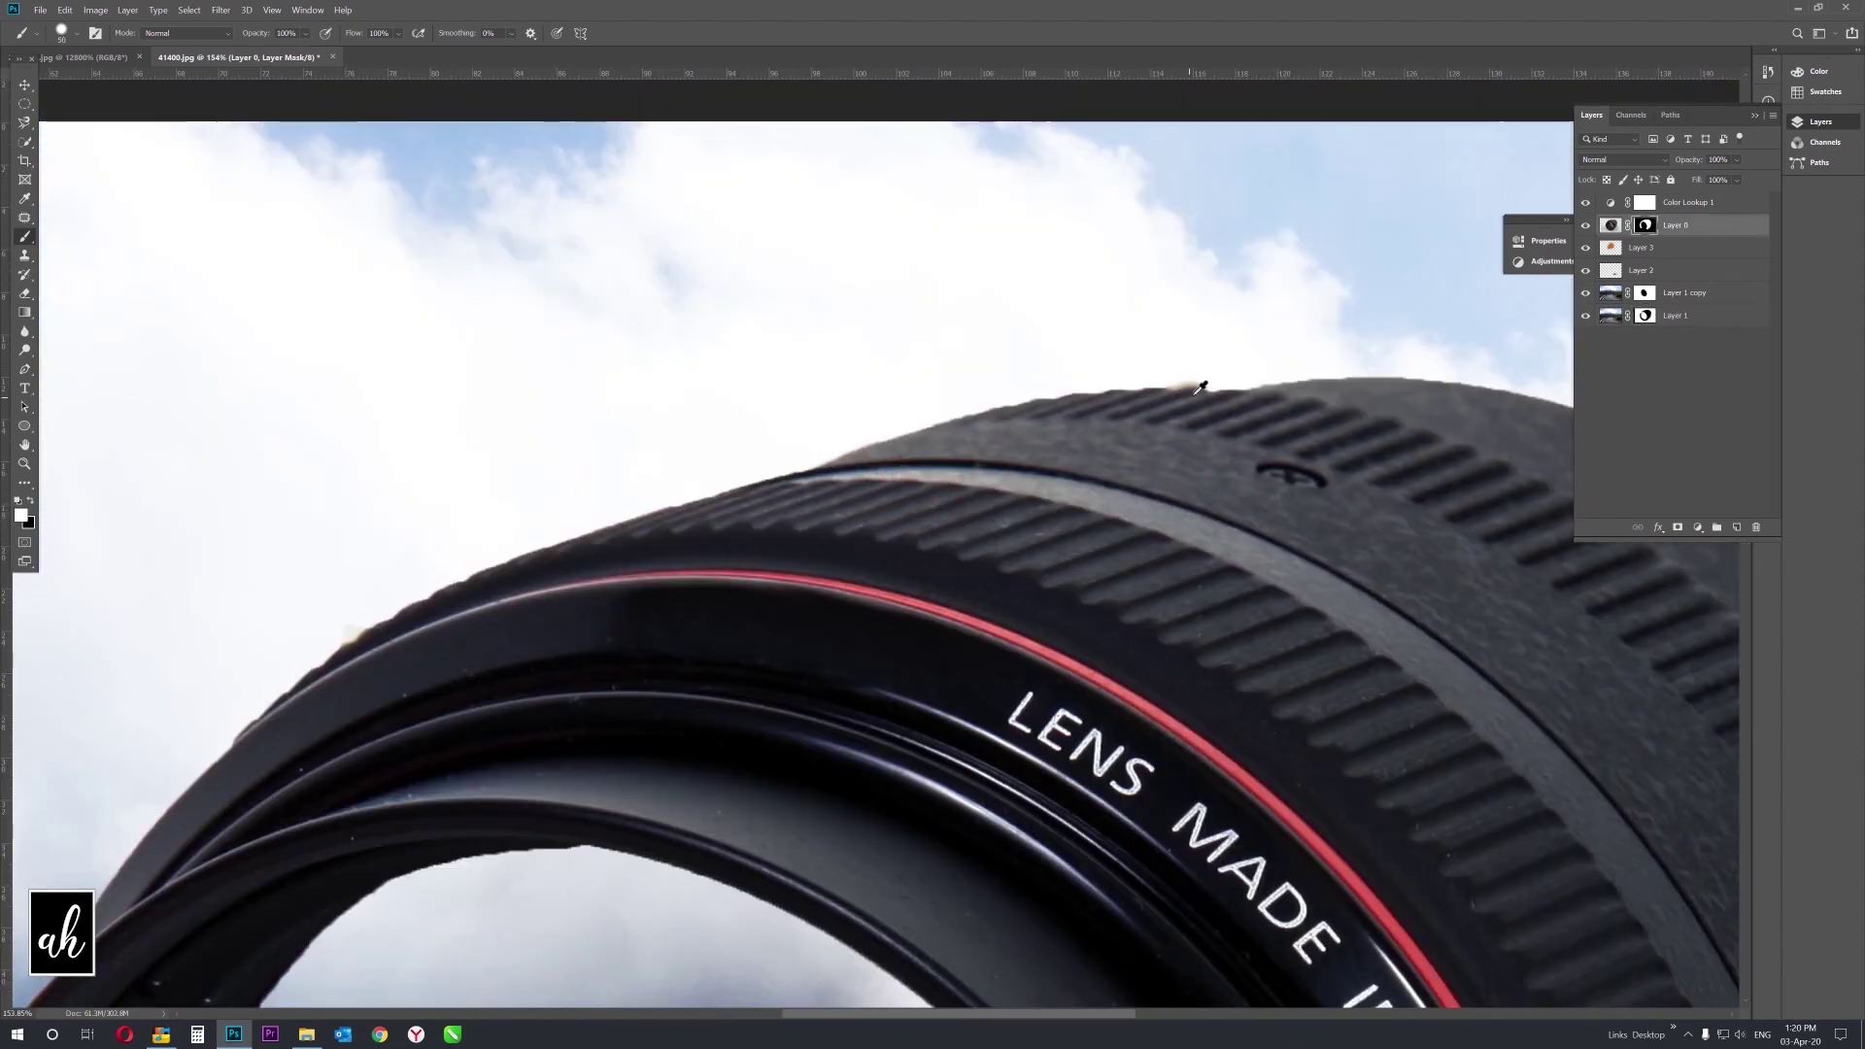
{"action": "left_click_drag", "start_coordinate": [250, 743], "coordinate": [973, 311]}
{"action": "scroll", "coordinate": [973, 310], "scroll_direction": "down", "scroll_amount": 5}
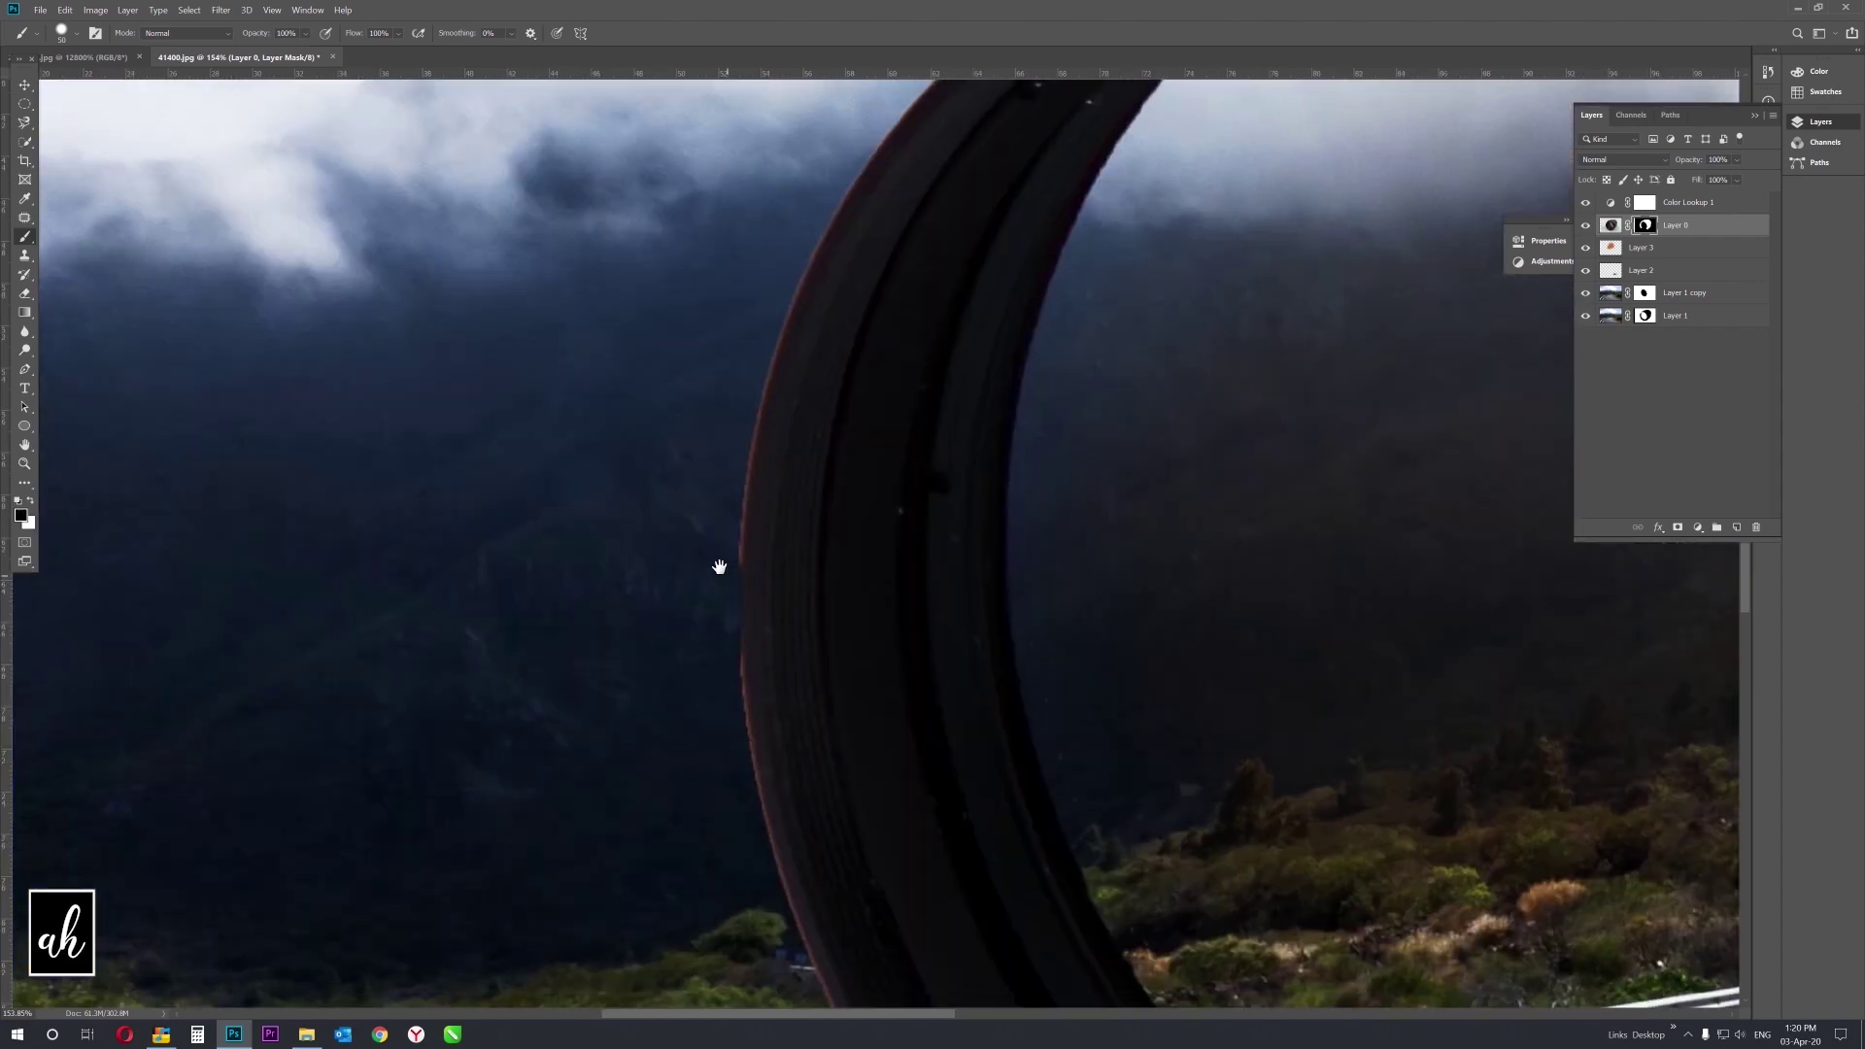
{"action": "scroll", "coordinate": [717, 645], "scroll_direction": "down", "scroll_amount": 5}
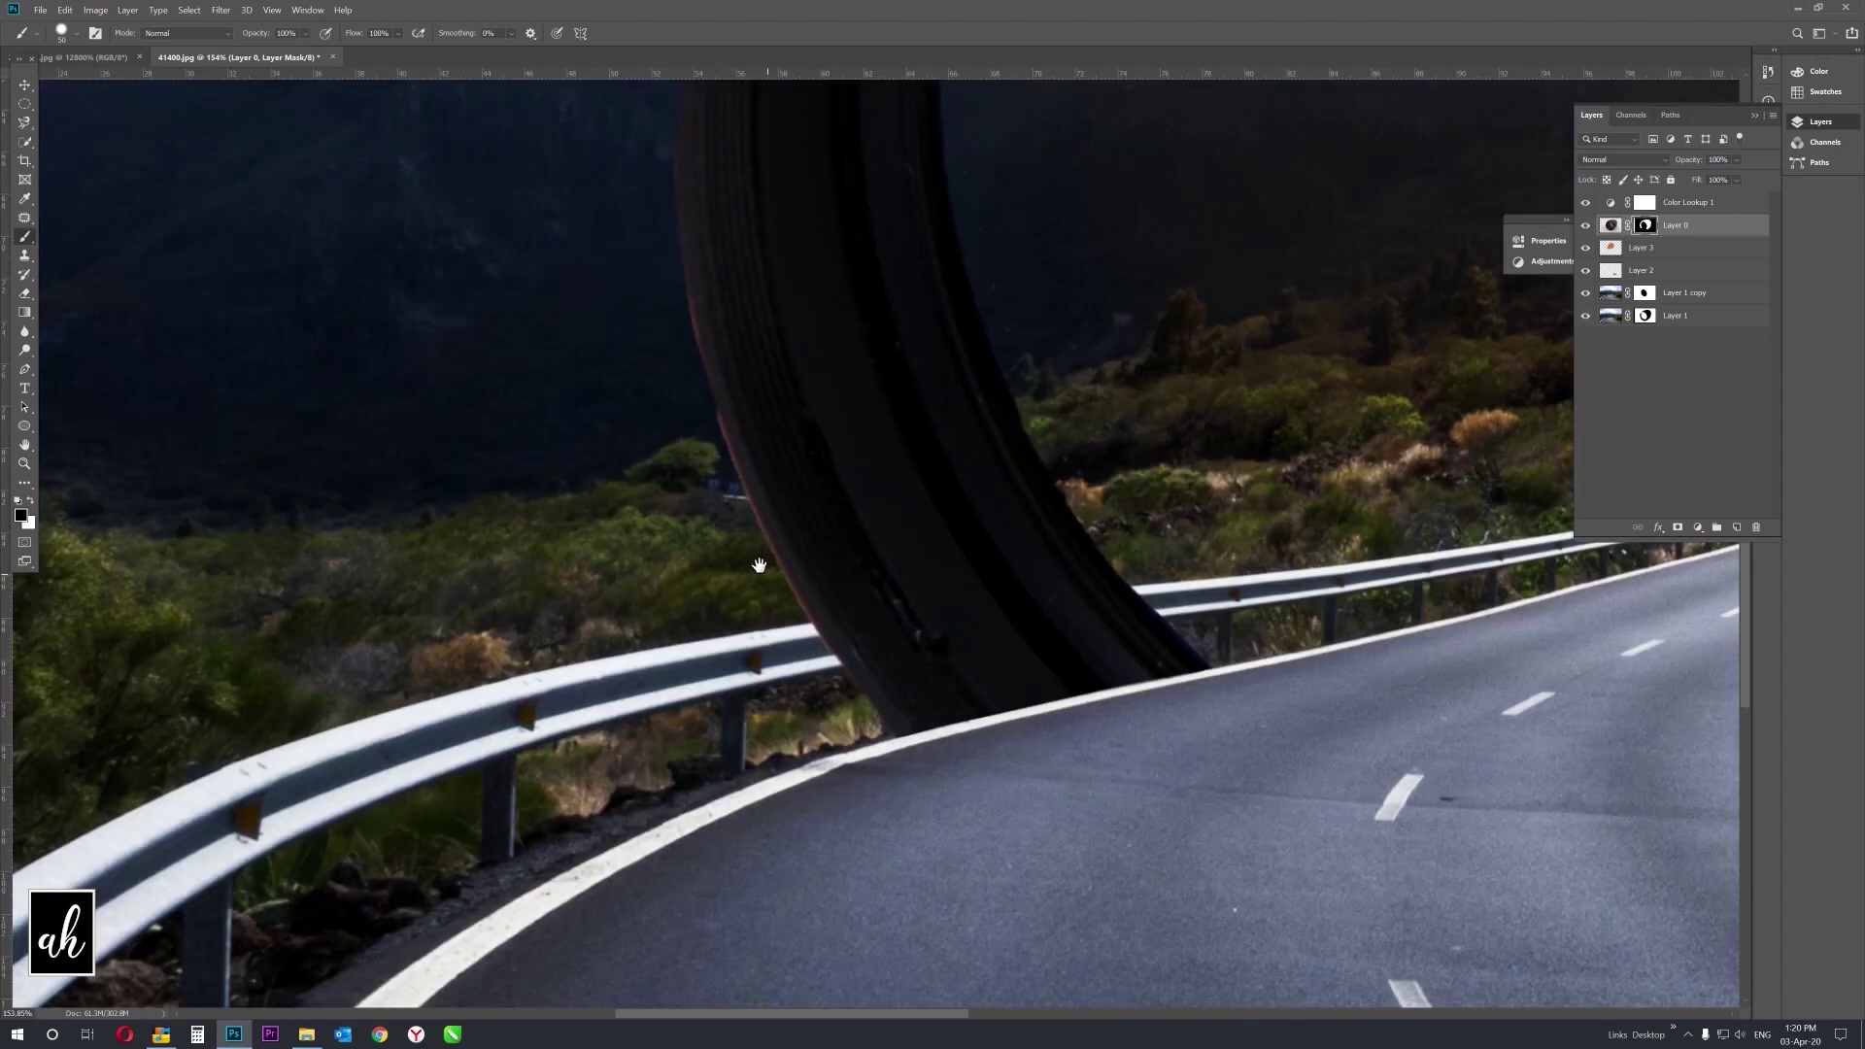
{"action": "key", "text": "ctrl+0"}
{"action": "scroll", "coordinate": [1409, 545], "scroll_direction": "up", "scroll_amount": 5}
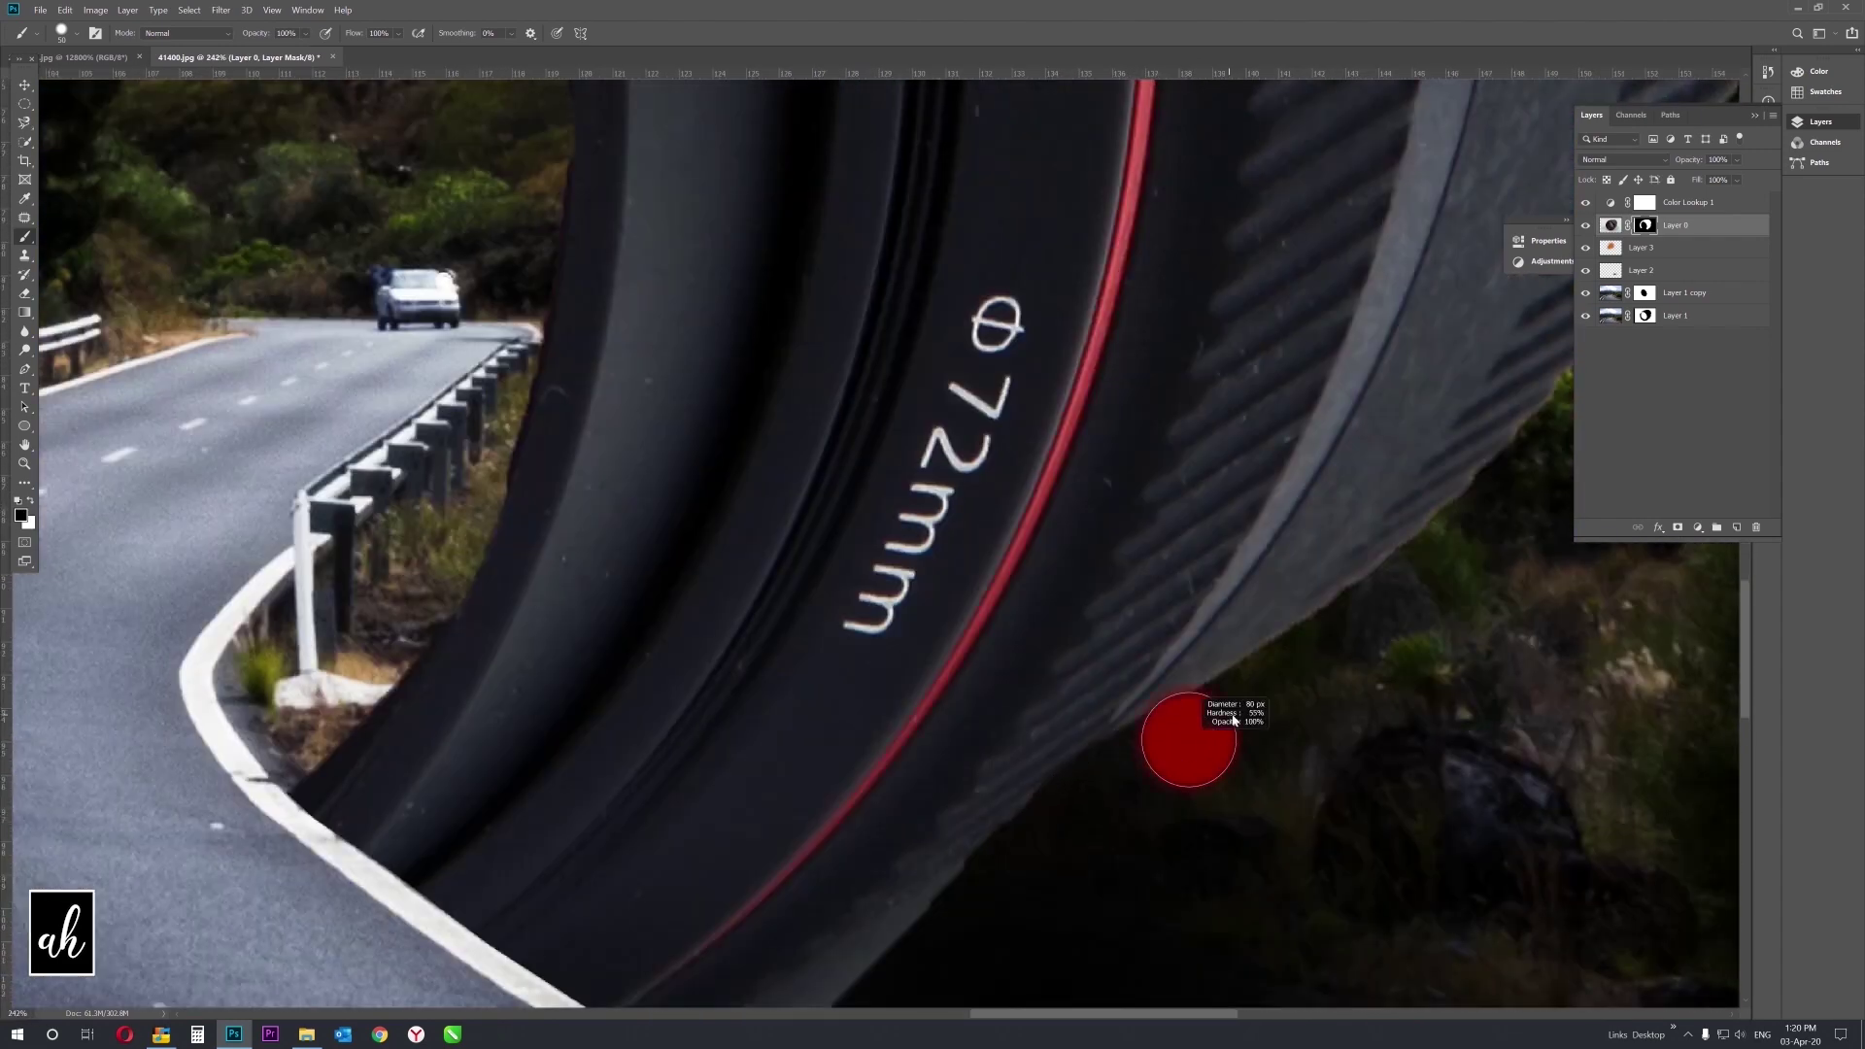
{"action": "scroll", "coordinate": [1448, 457], "scroll_direction": "up", "scroll_amount": 3}
{"action": "scroll", "coordinate": [1211, 282], "scroll_direction": "right", "scroll_amount": 5}
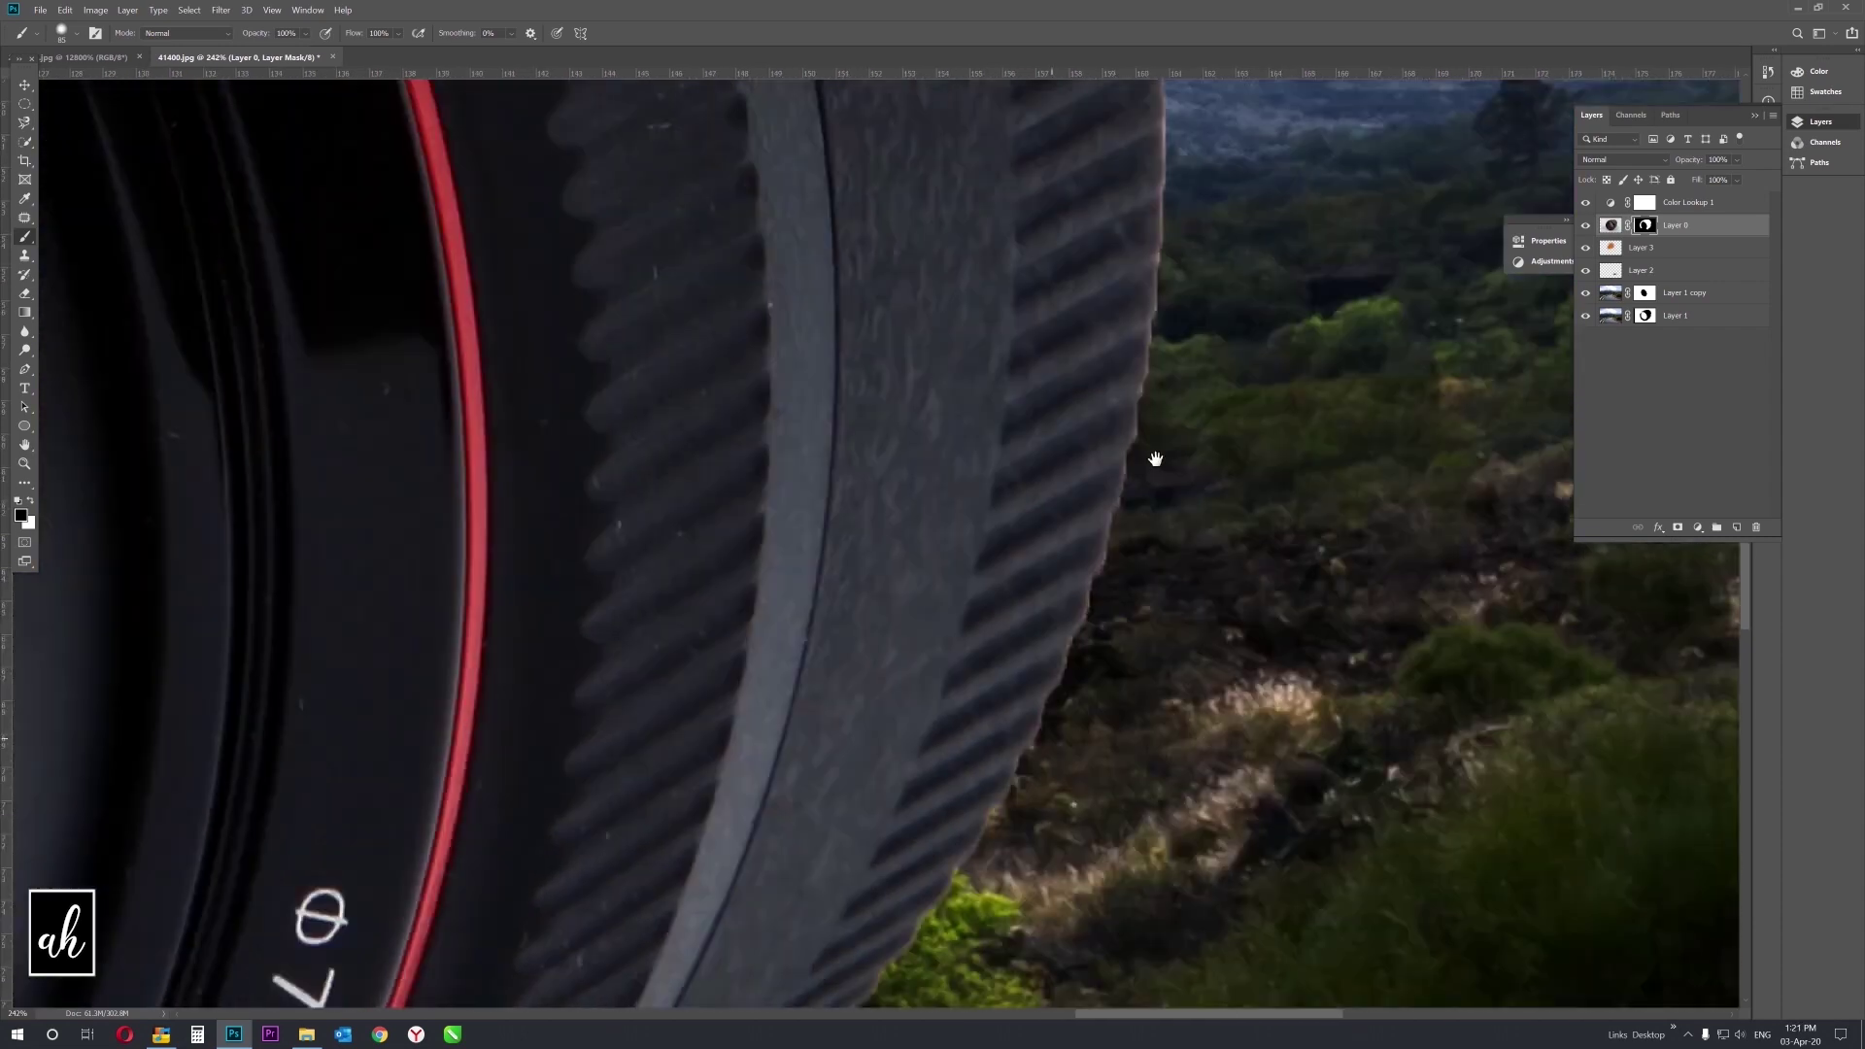
{"action": "key", "text": "x"}
{"action": "key", "text": "bracketleft"}
{"action": "key", "text": "bracketleft"}
{"action": "key", "text": "bracketleft"}
{"action": "key", "text": "x"}
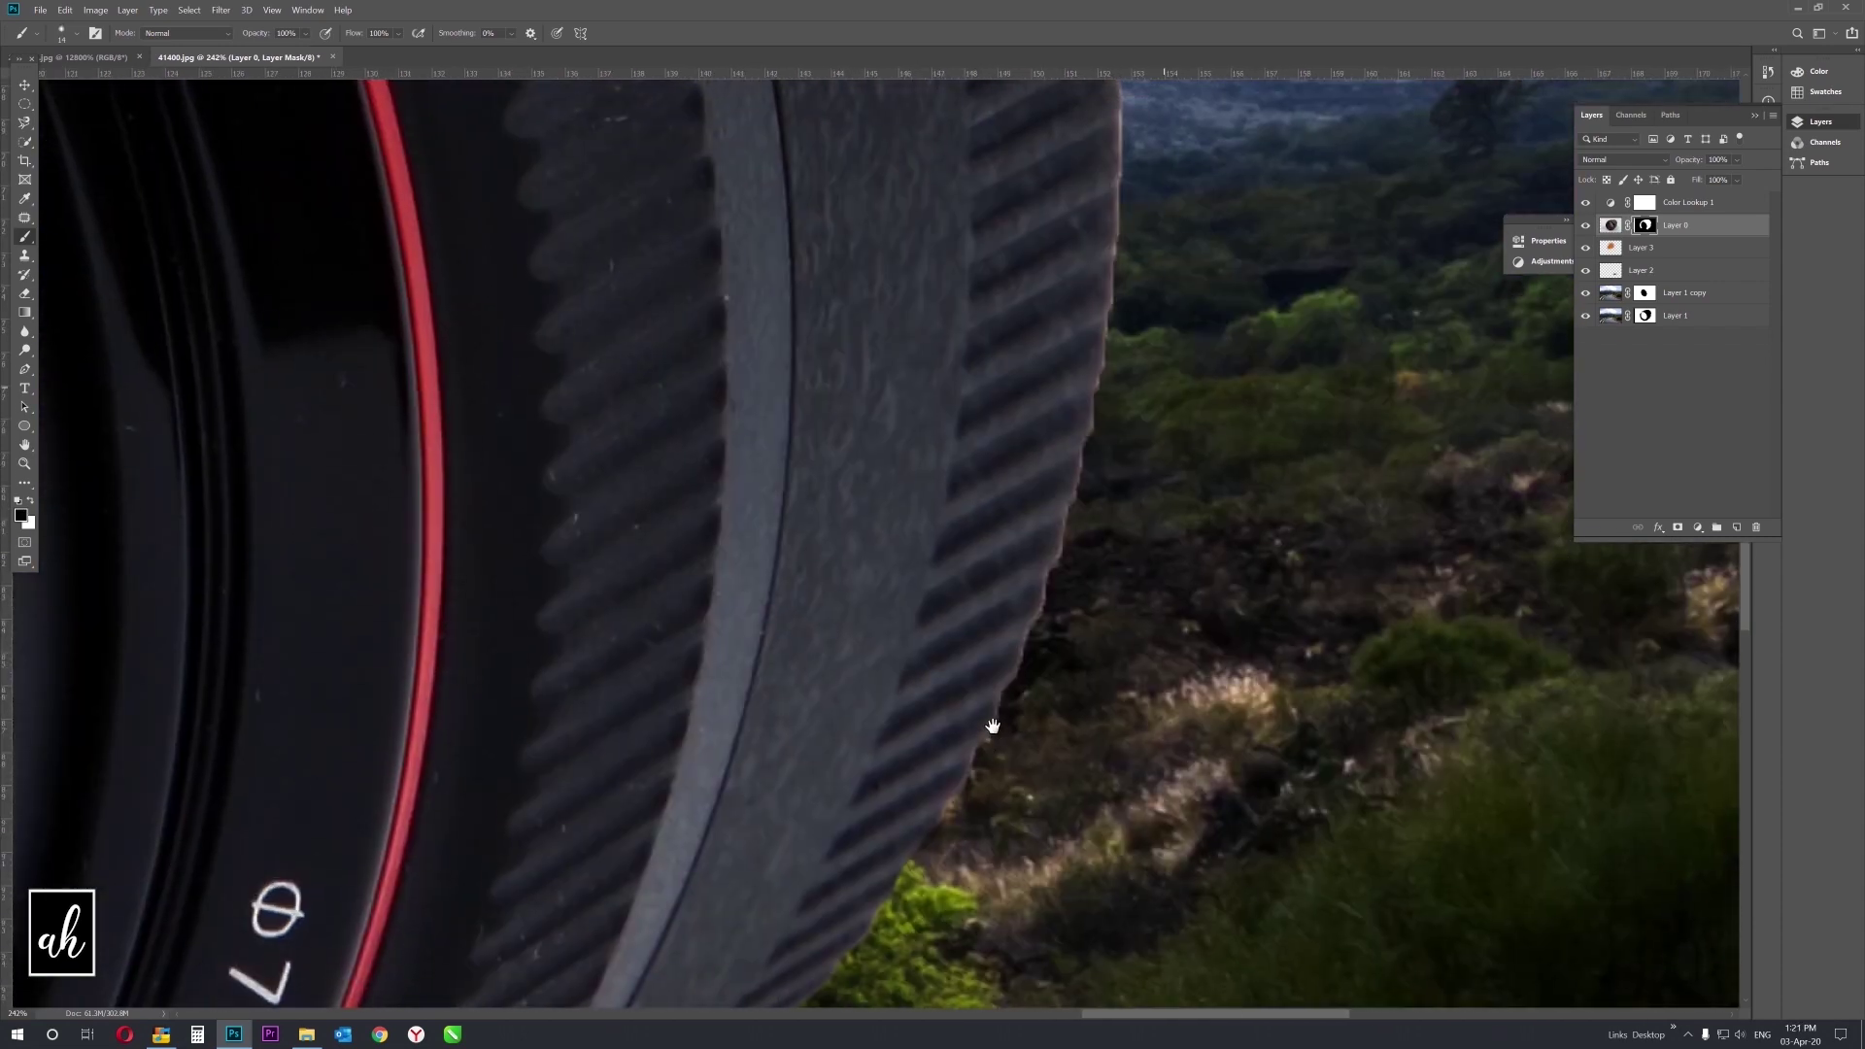
{"action": "scroll", "coordinate": [1032, 759], "scroll_direction": "up", "scroll_amount": 3}
{"action": "scroll", "coordinate": [1041, 701], "scroll_direction": "up", "scroll_amount": 3}
{"action": "scroll", "coordinate": [1040, 700], "scroll_direction": "down", "scroll_amount": 3}
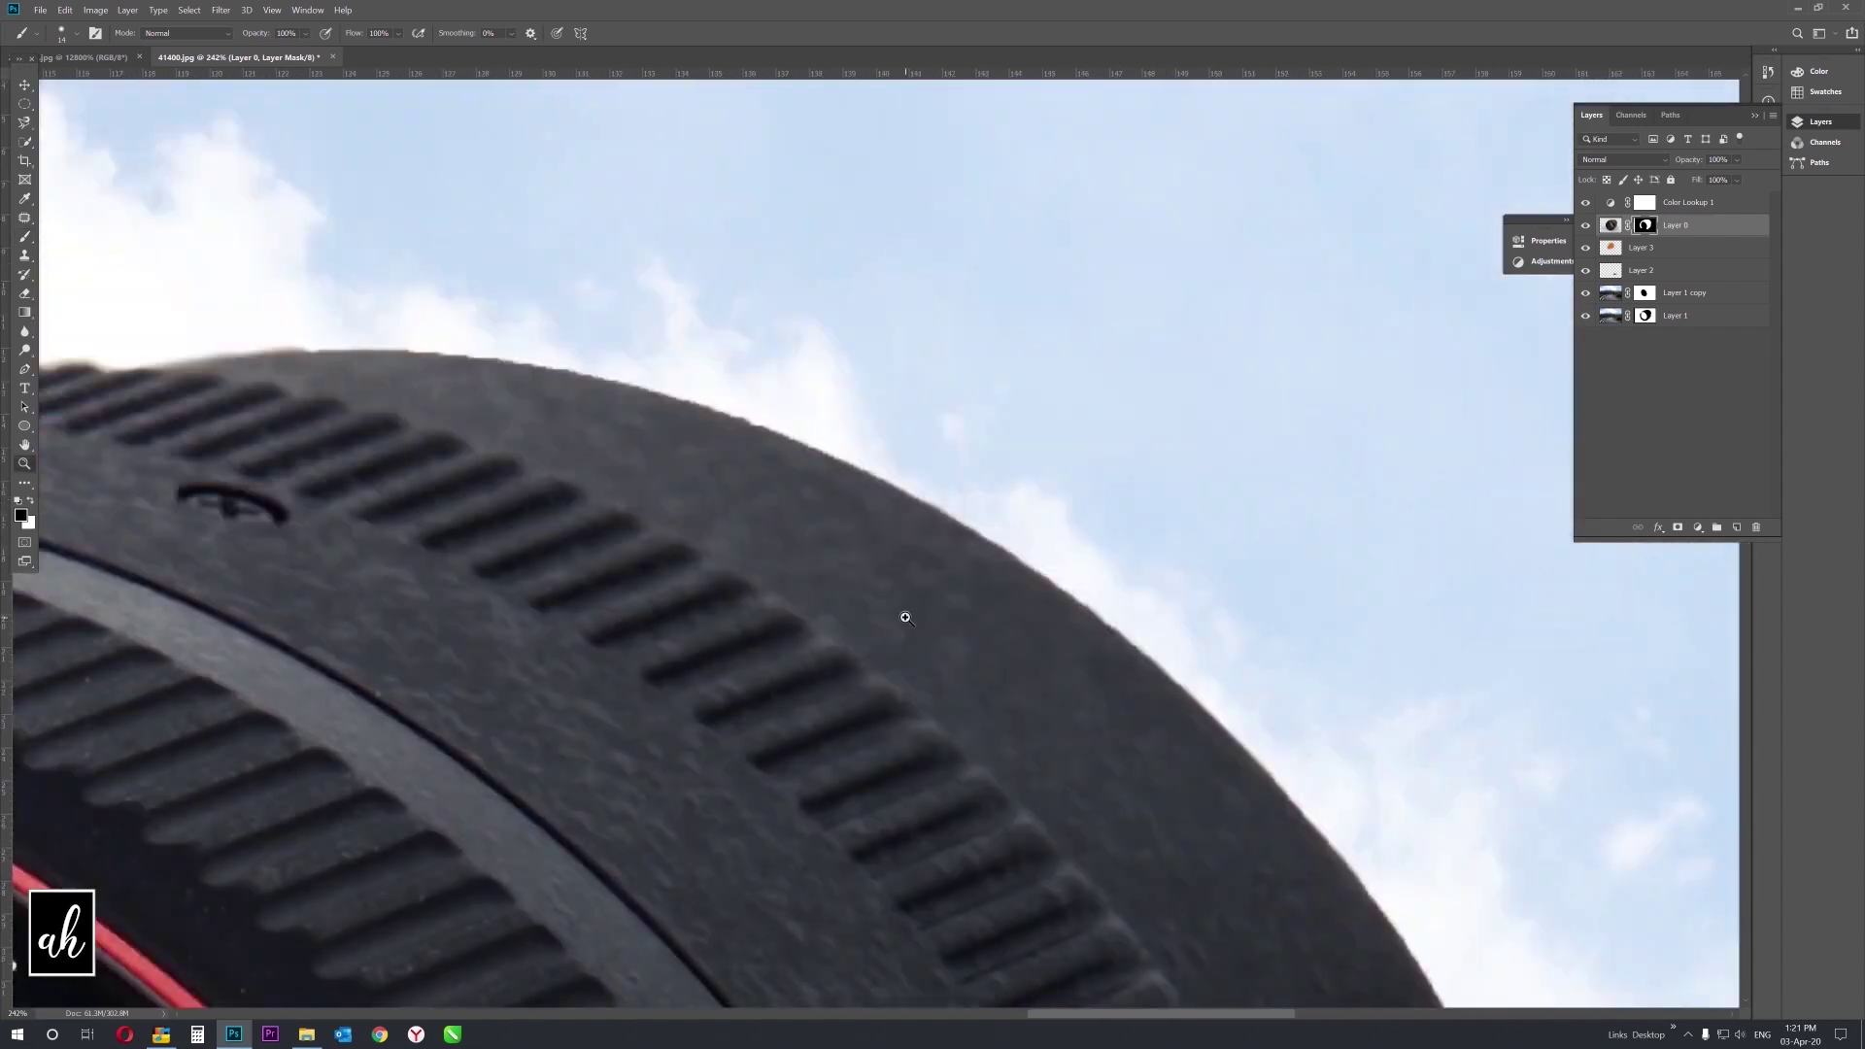
{"action": "scroll", "coordinate": [1041, 700], "scroll_direction": "down", "scroll_amount": 4}
On a new layer, paint a soft black shadow on the lens's right side.
{"action": "left_click", "coordinate": [1736, 528]}
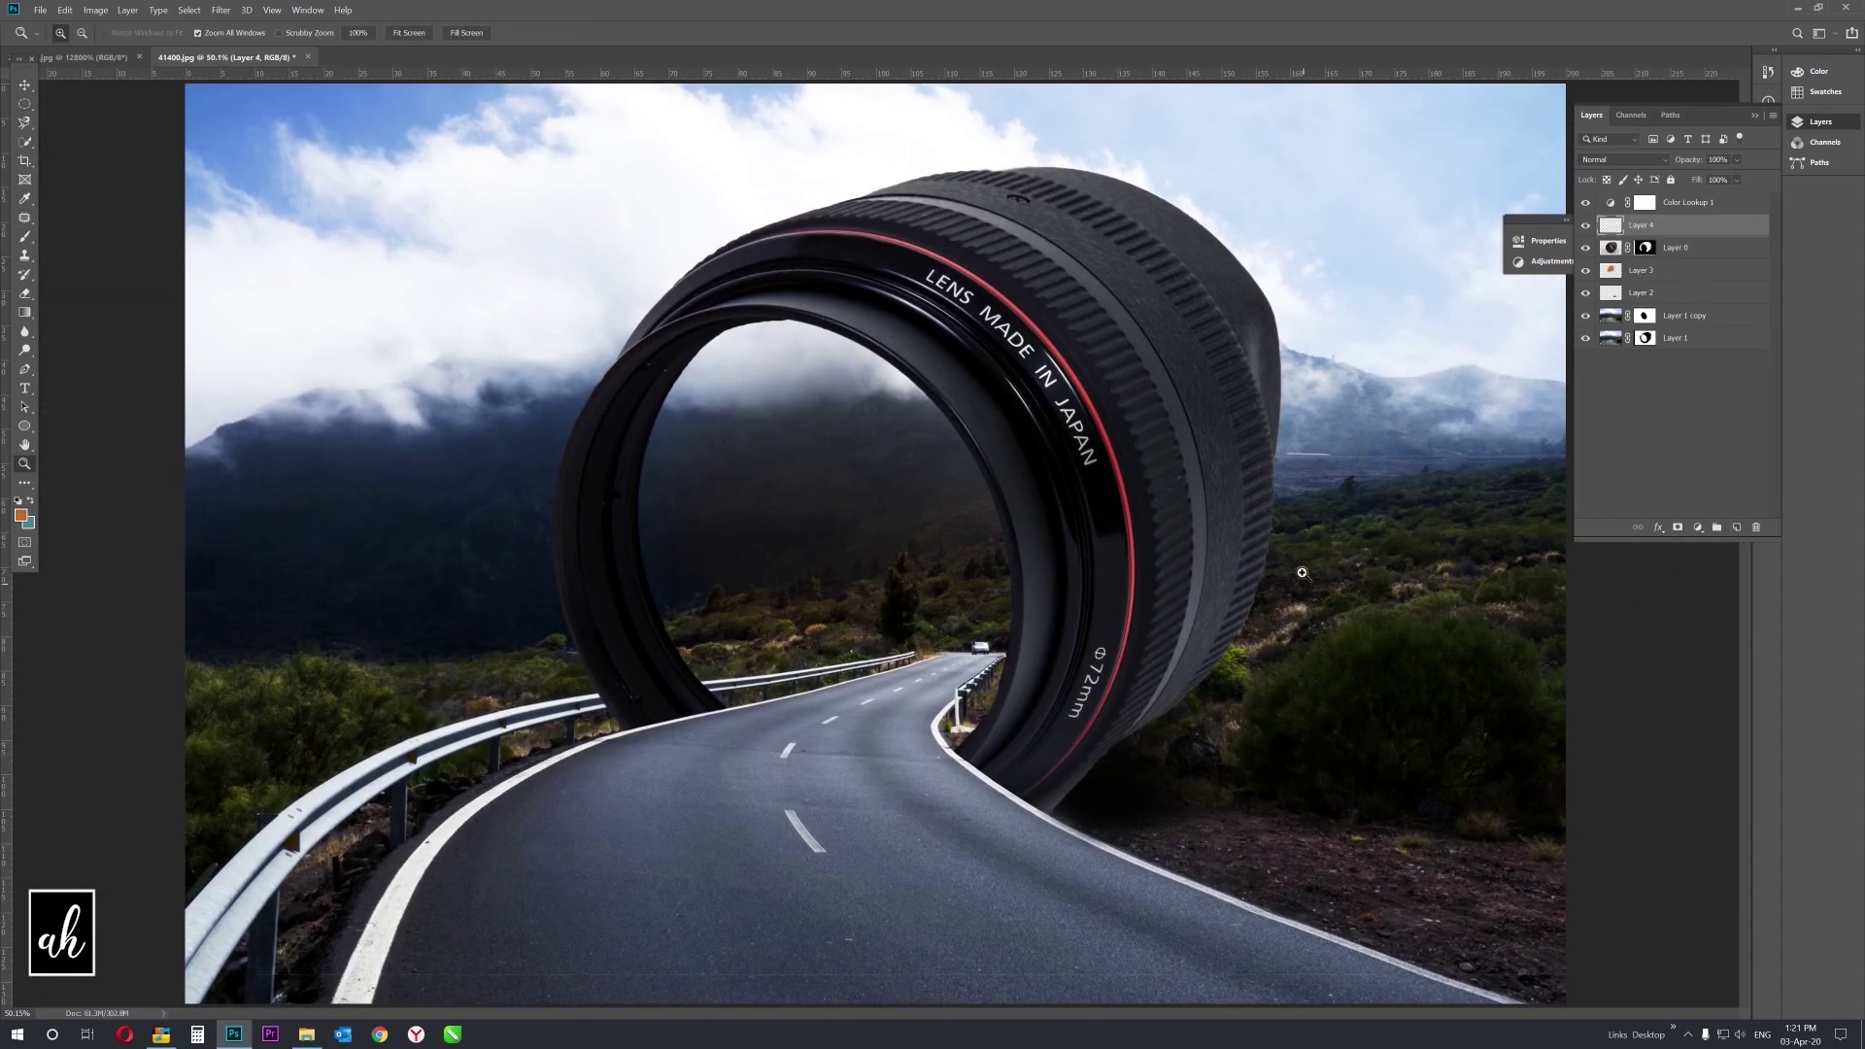
{"action": "key", "text": "b"}
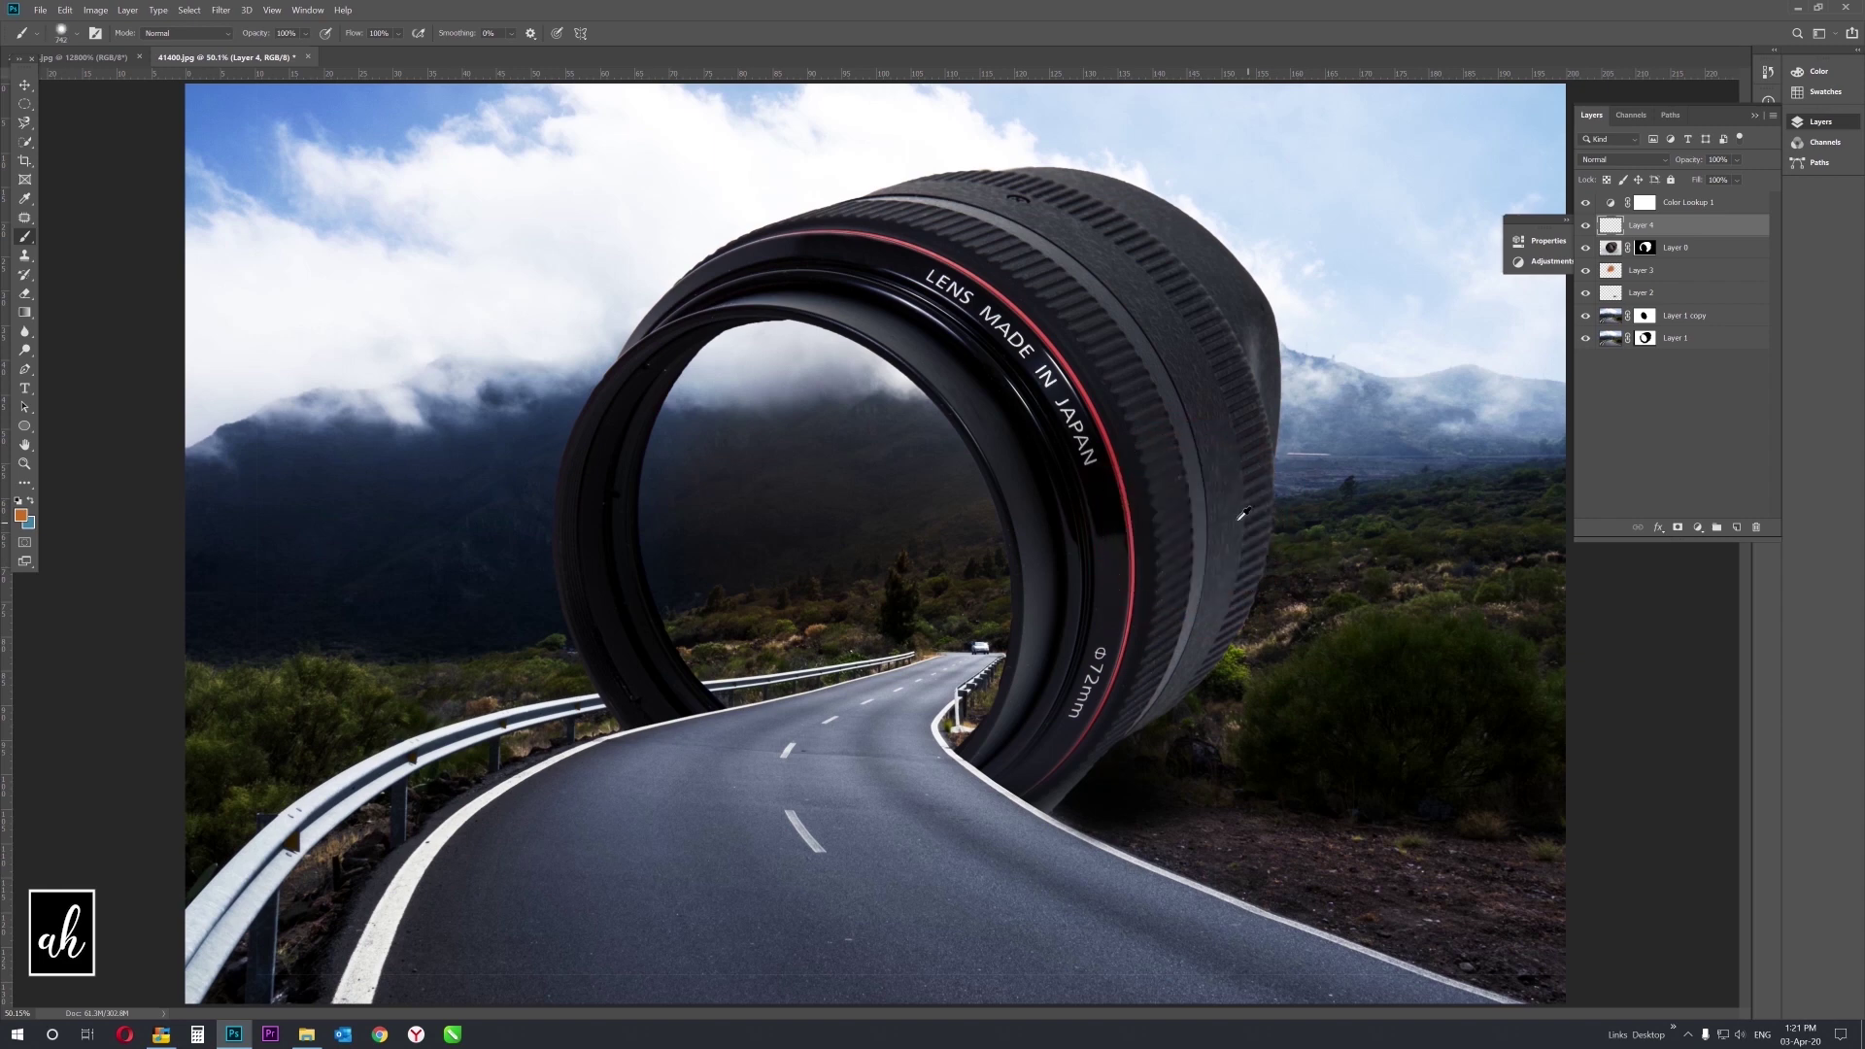
{"action": "key", "text": "d"}
{"action": "mouse_move", "coordinate": [1203, 408]}
{"action": "left_mouse_down"}
{"action": "mouse_move", "coordinate": [1198, 491]}
{"action": "mouse_move", "coordinate": [1145, 624]}
{"action": "mouse_move", "coordinate": [1137, 741]}
{"action": "mouse_move", "coordinate": [1232, 541]}
{"action": "mouse_move", "coordinate": [1230, 330]}
{"action": "mouse_move", "coordinate": [1178, 417]}
{"action": "mouse_move", "coordinate": [1161, 505]}
{"action": "left_mouse_up"}
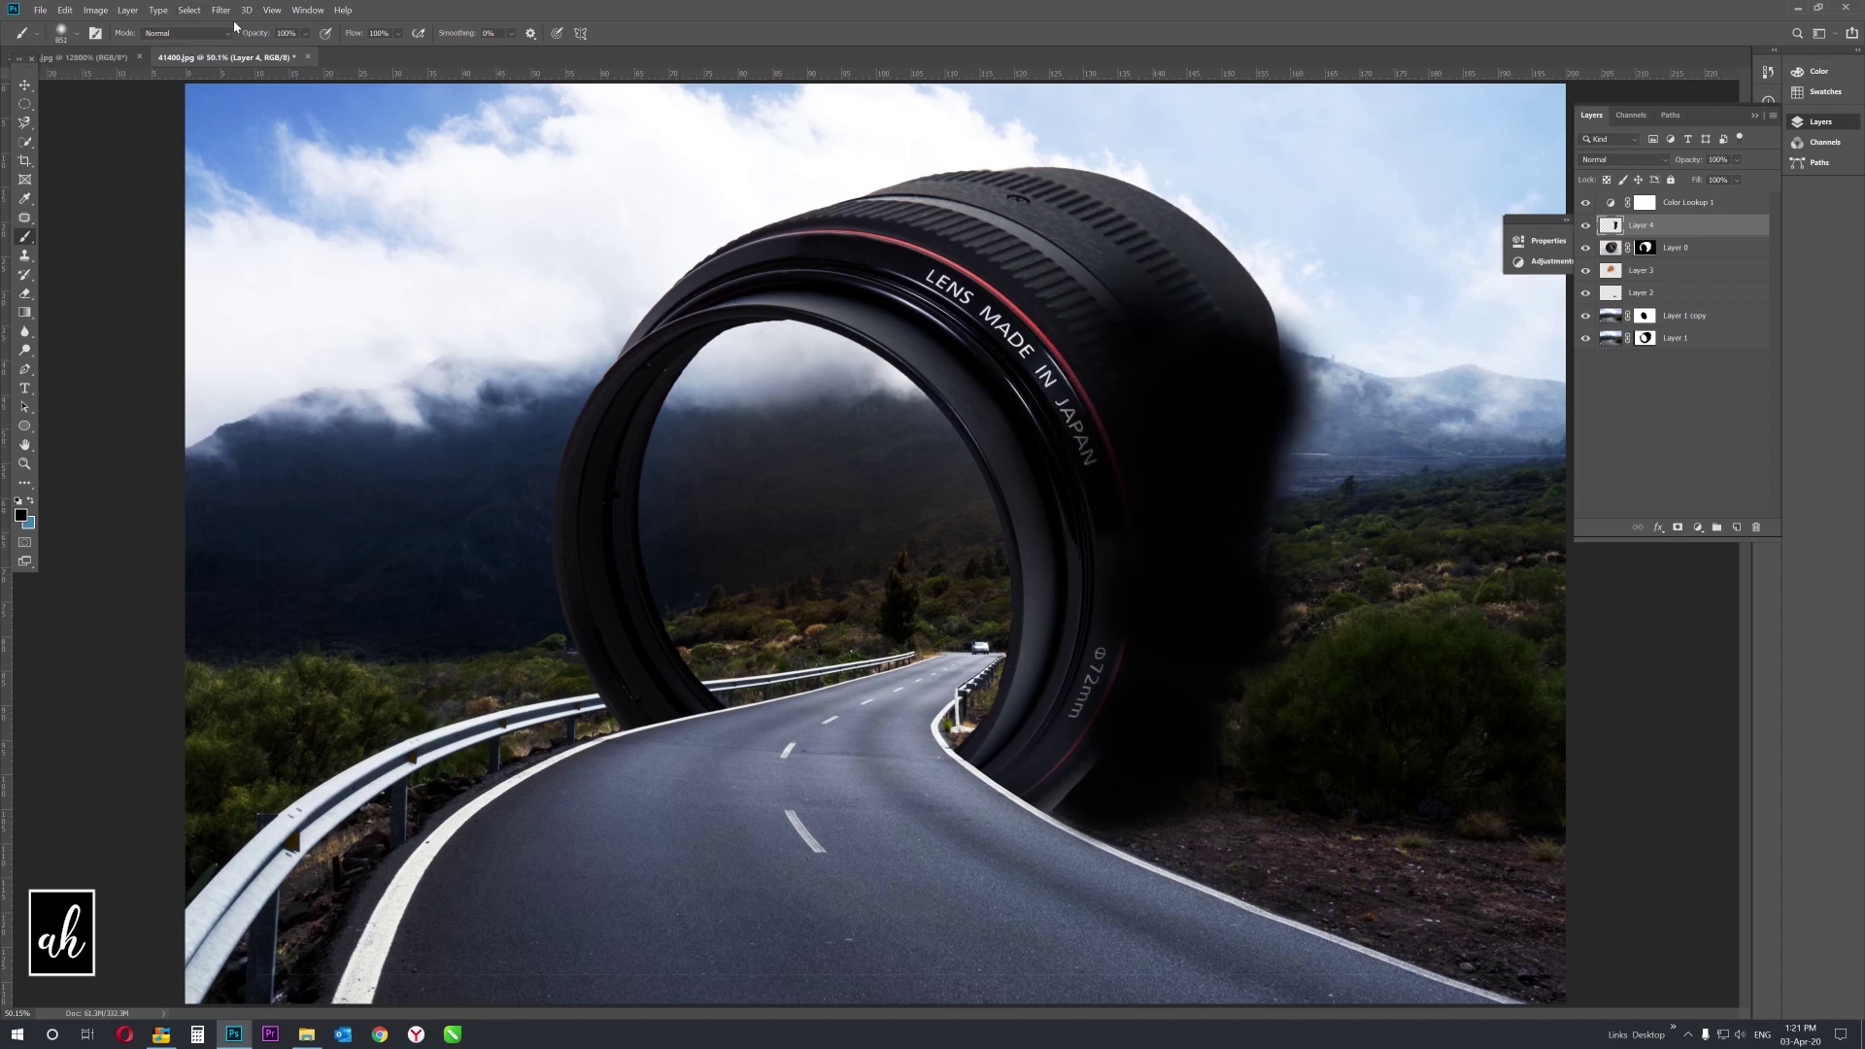
Gaussian-blur the shadow, set it to Soft Light, and mask it to the lens shape.
{"action": "left_click", "coordinate": [222, 10]}
{"action": "mouse_move", "coordinate": [299, 162]}
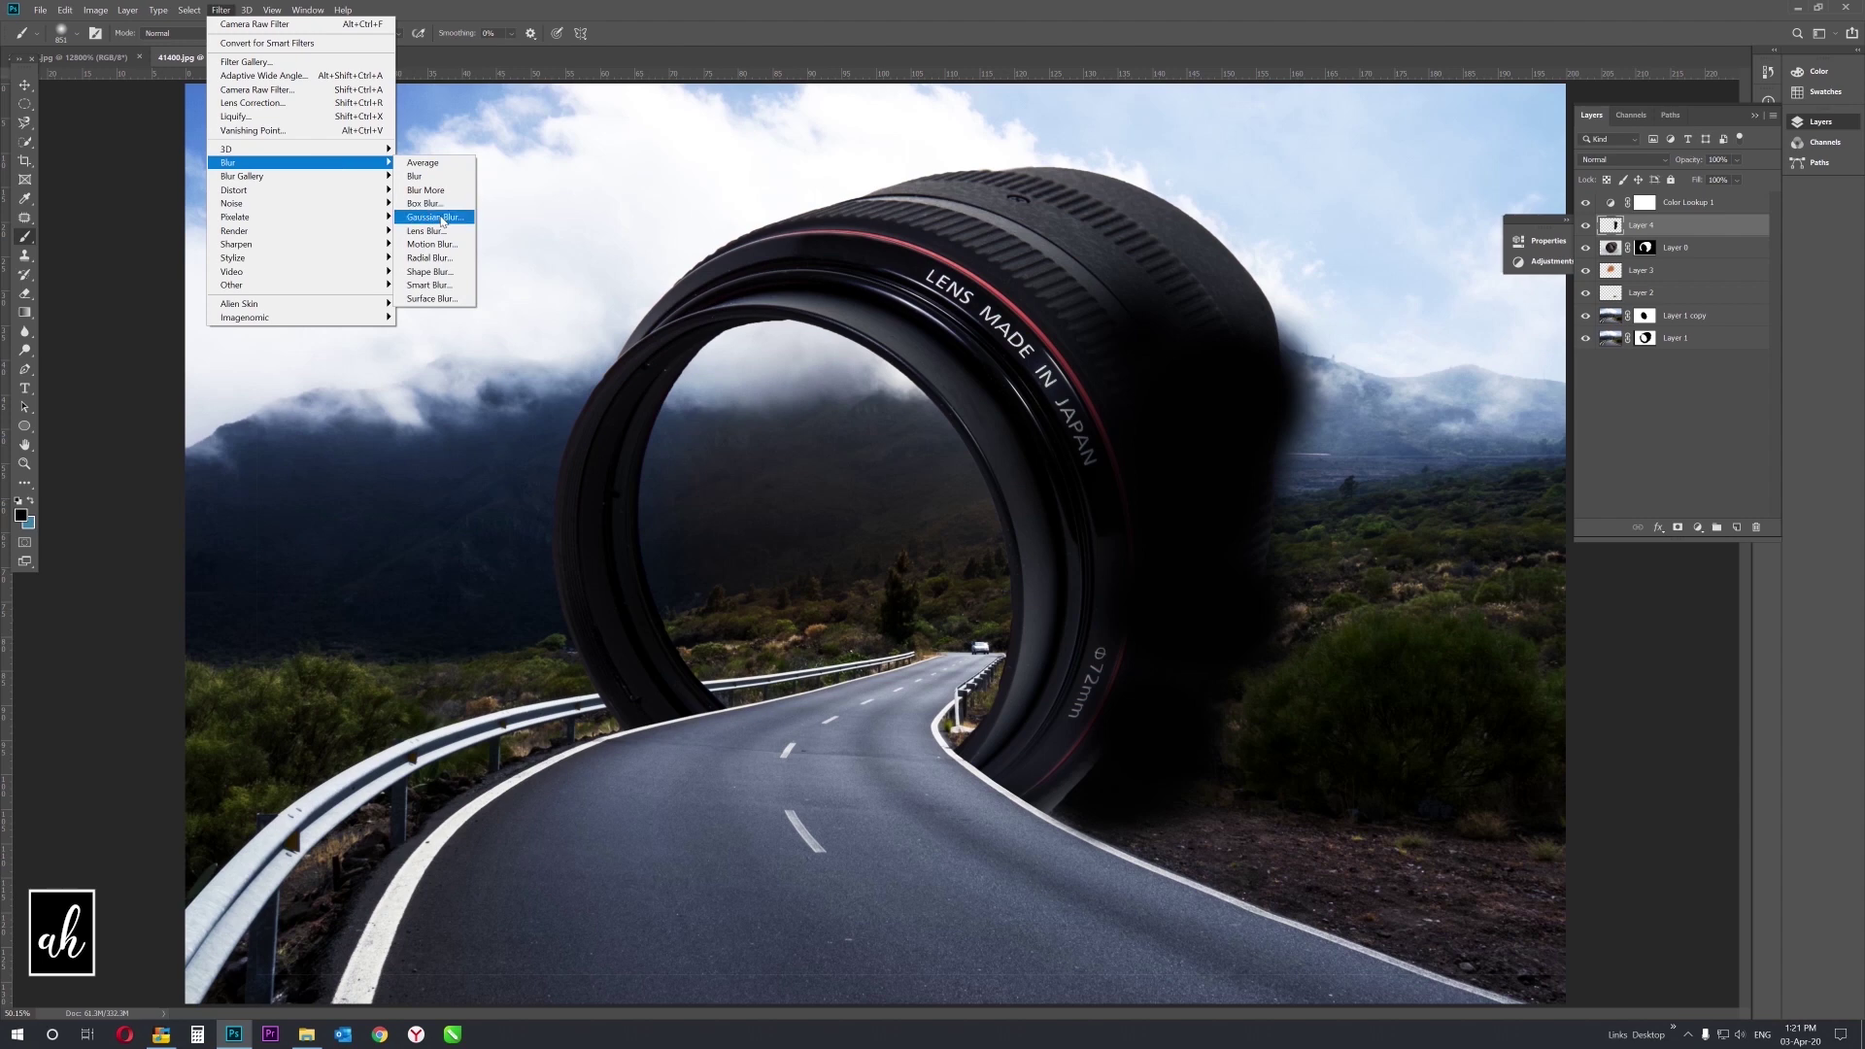
{"action": "left_click", "coordinate": [434, 217]}
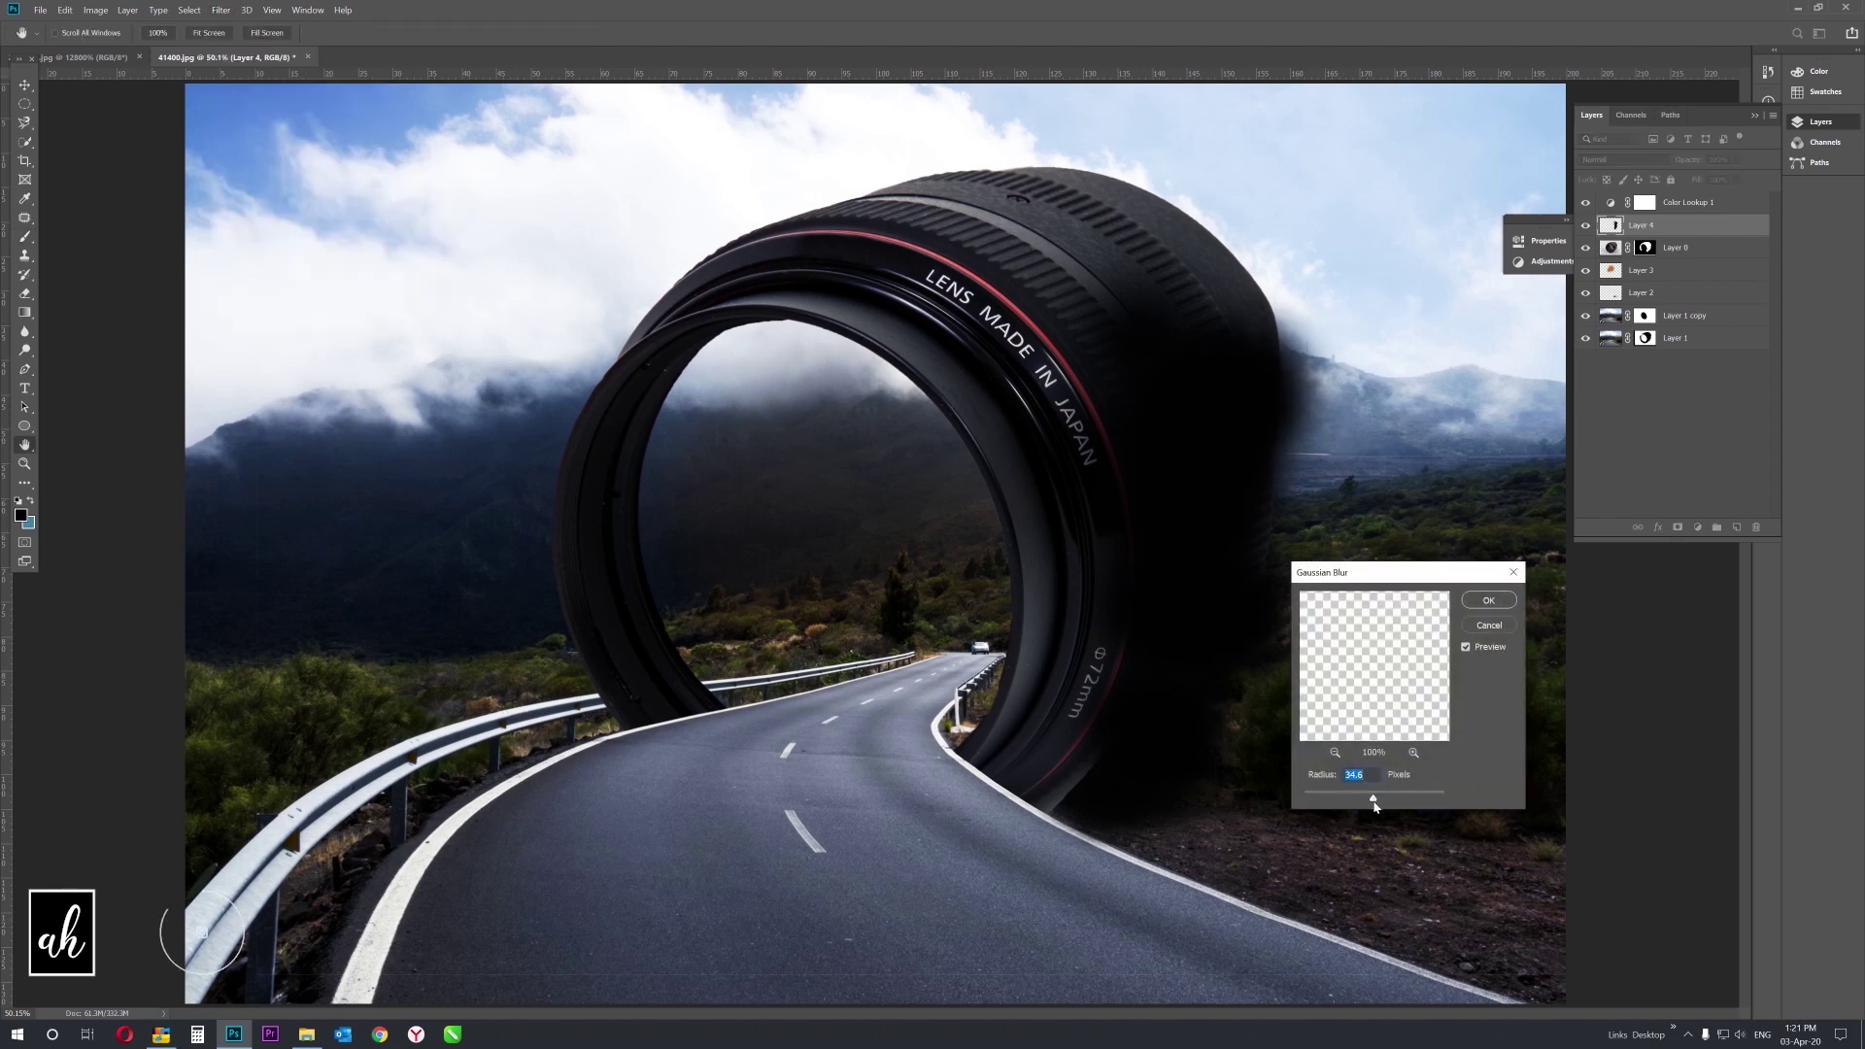
{"action": "left_click", "coordinate": [1489, 602]}
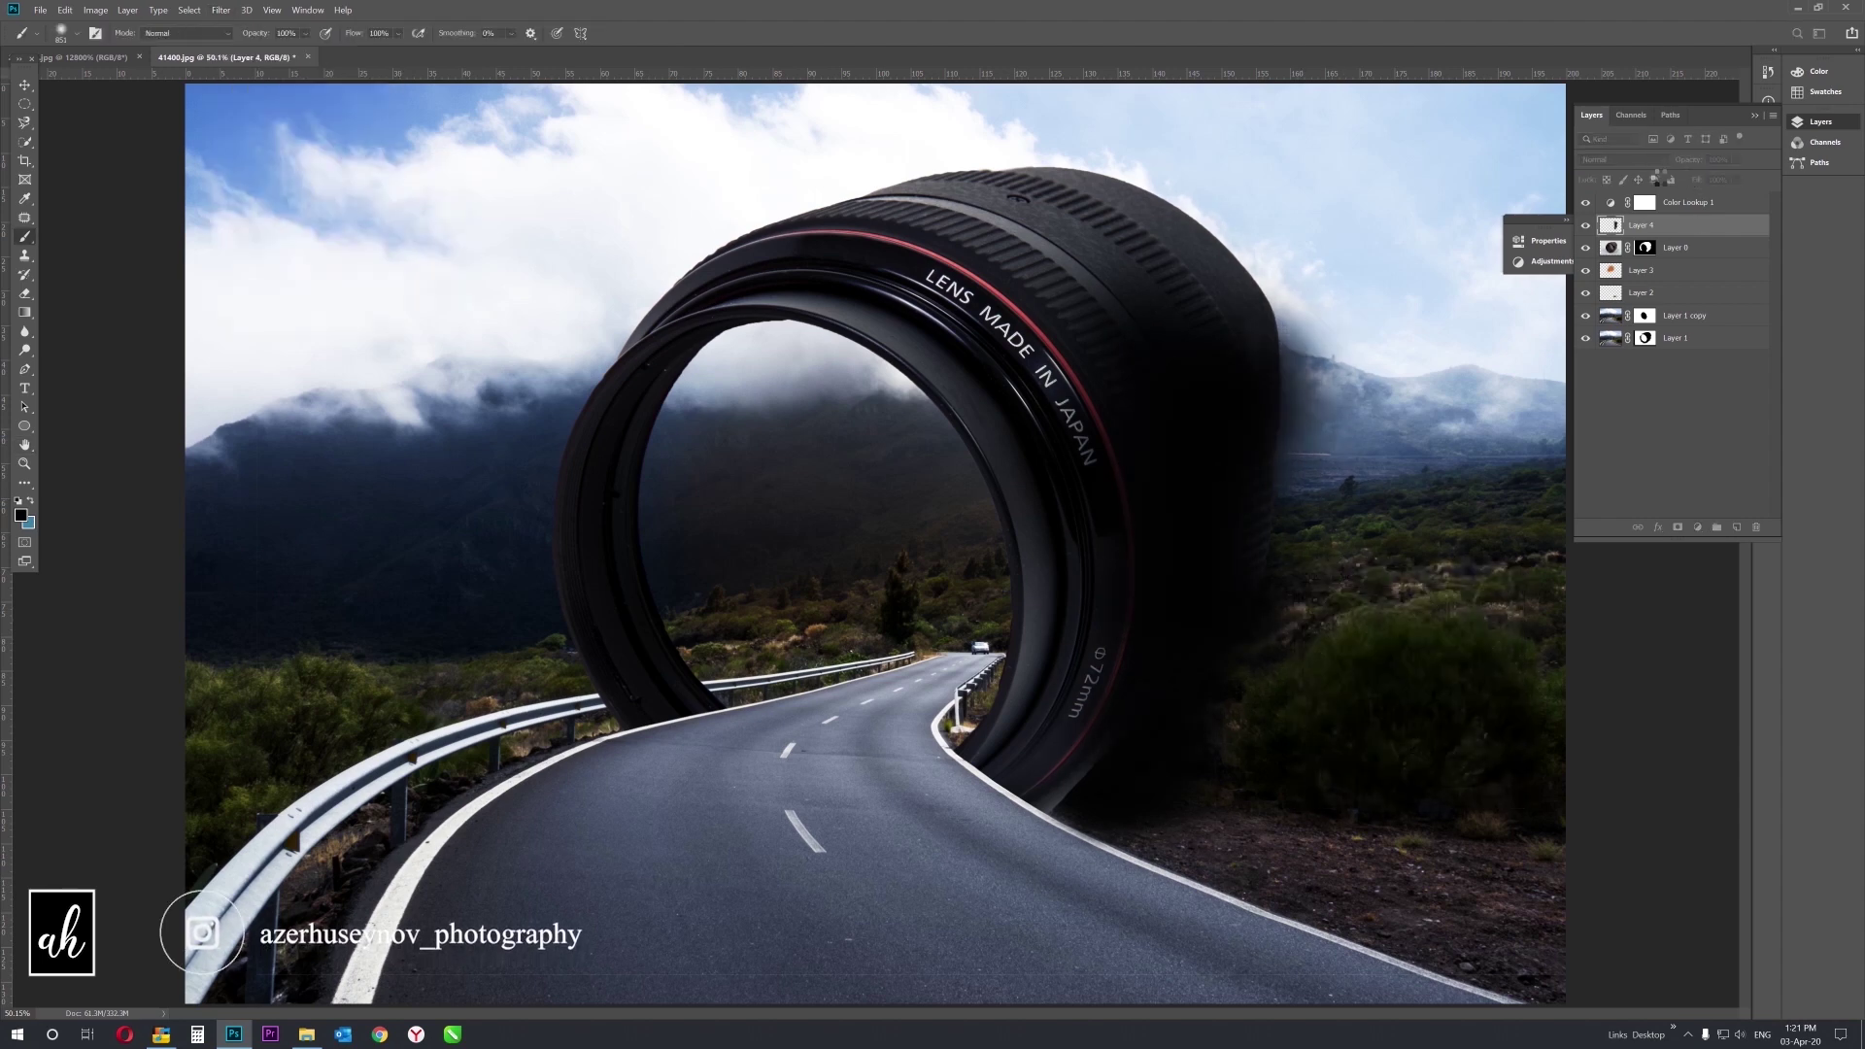
{"action": "left_click", "coordinate": [1620, 159]}
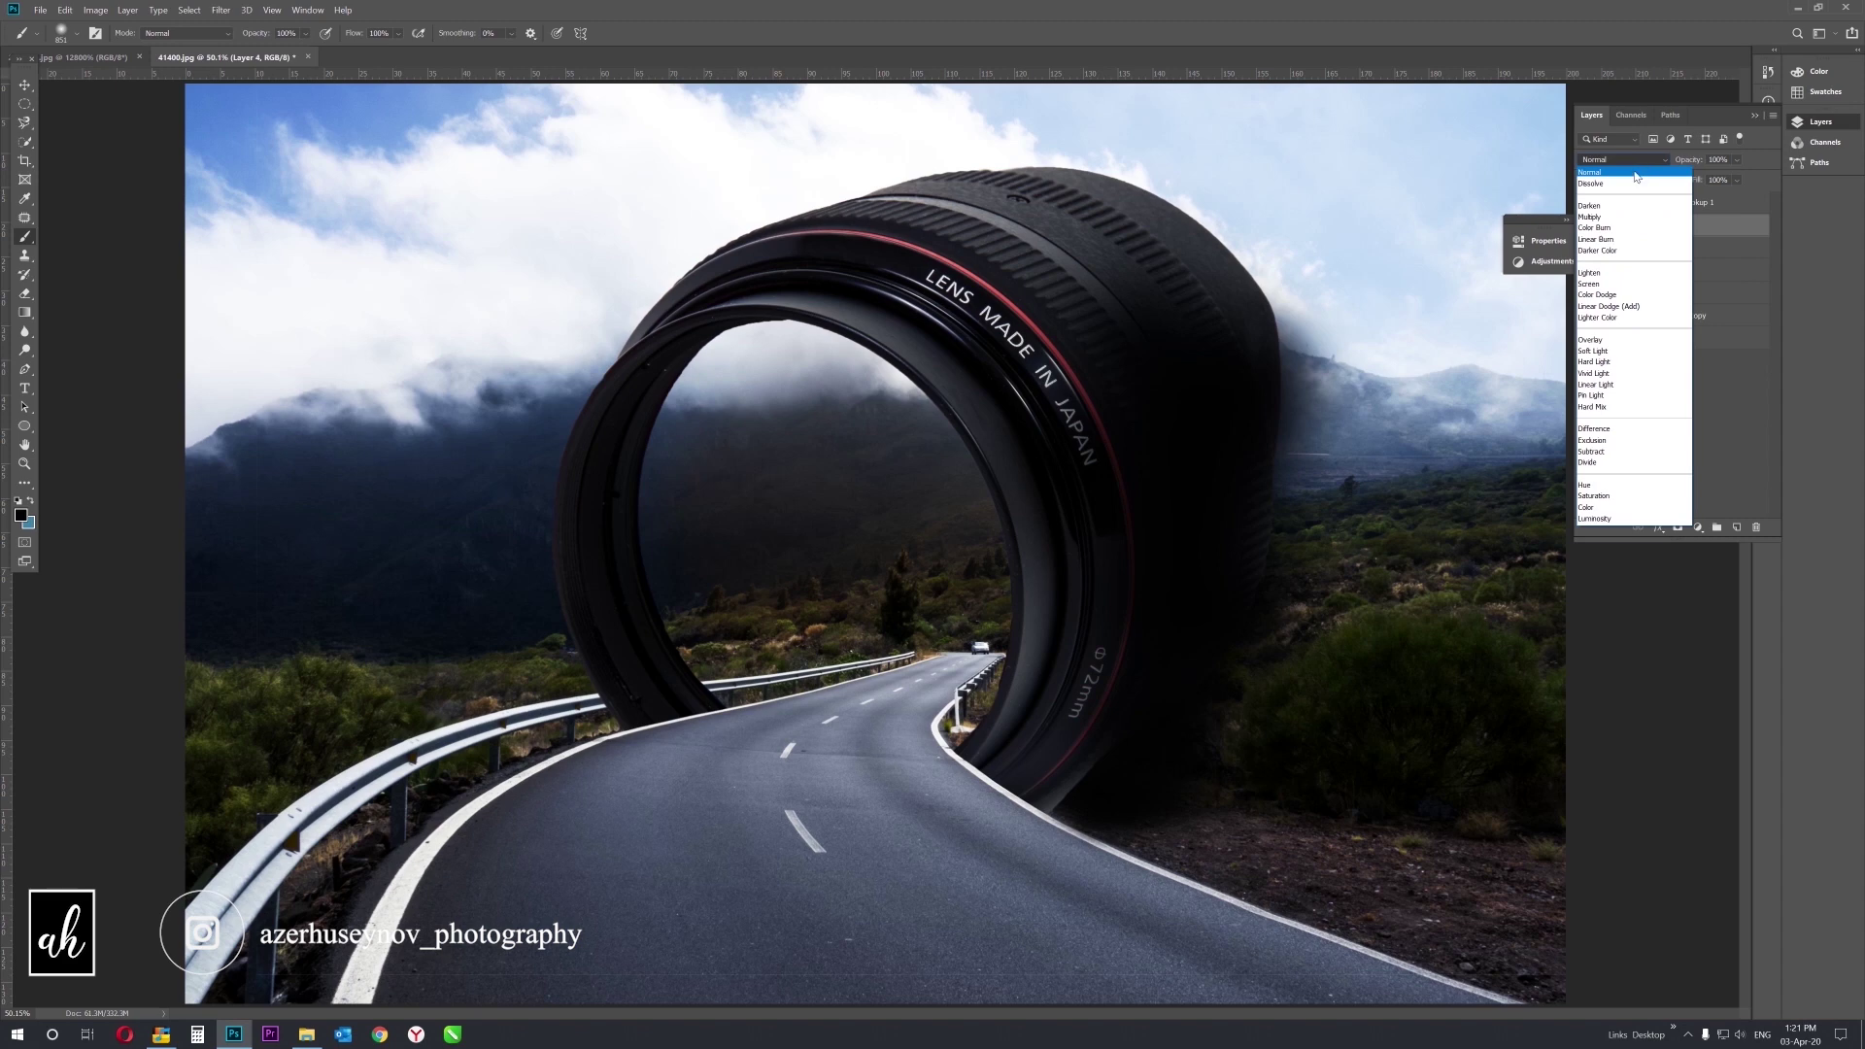
{"action": "left_click", "coordinate": [1601, 352]}
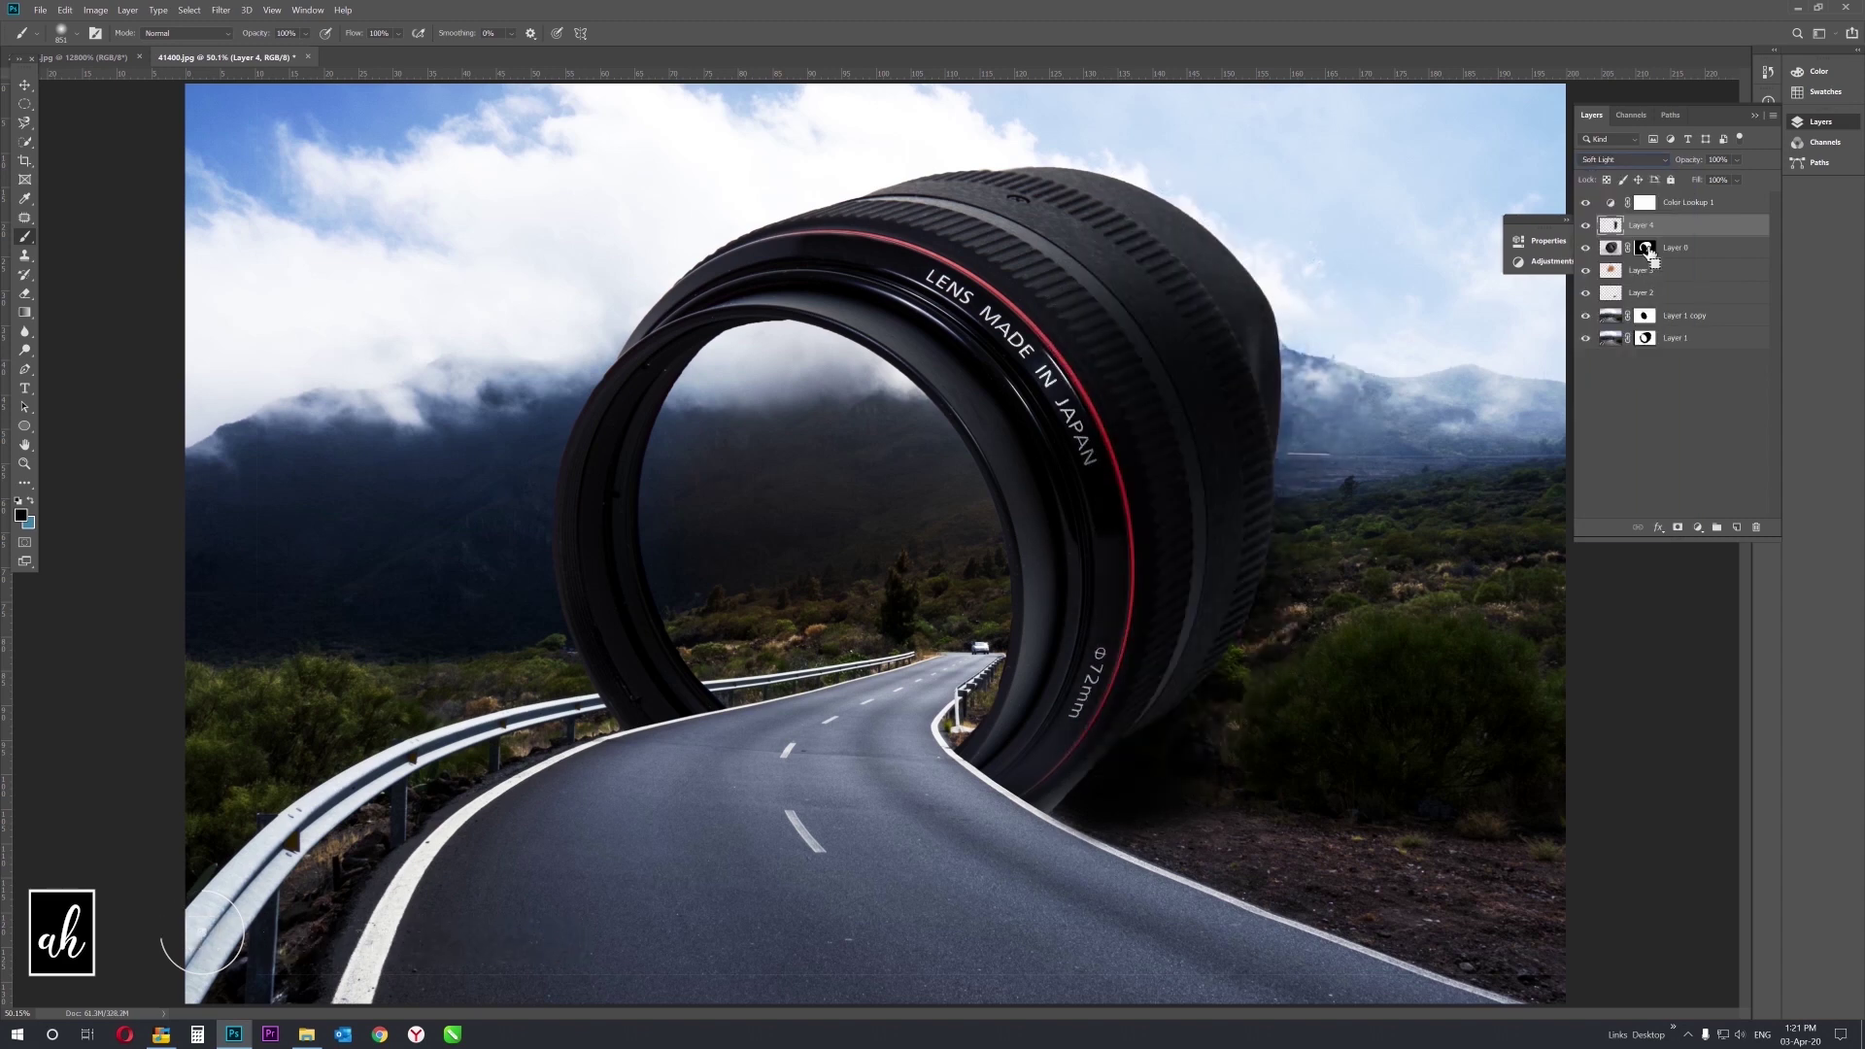
{"action": "left_click", "coordinate": [1611, 292], "text": "ctrl"}
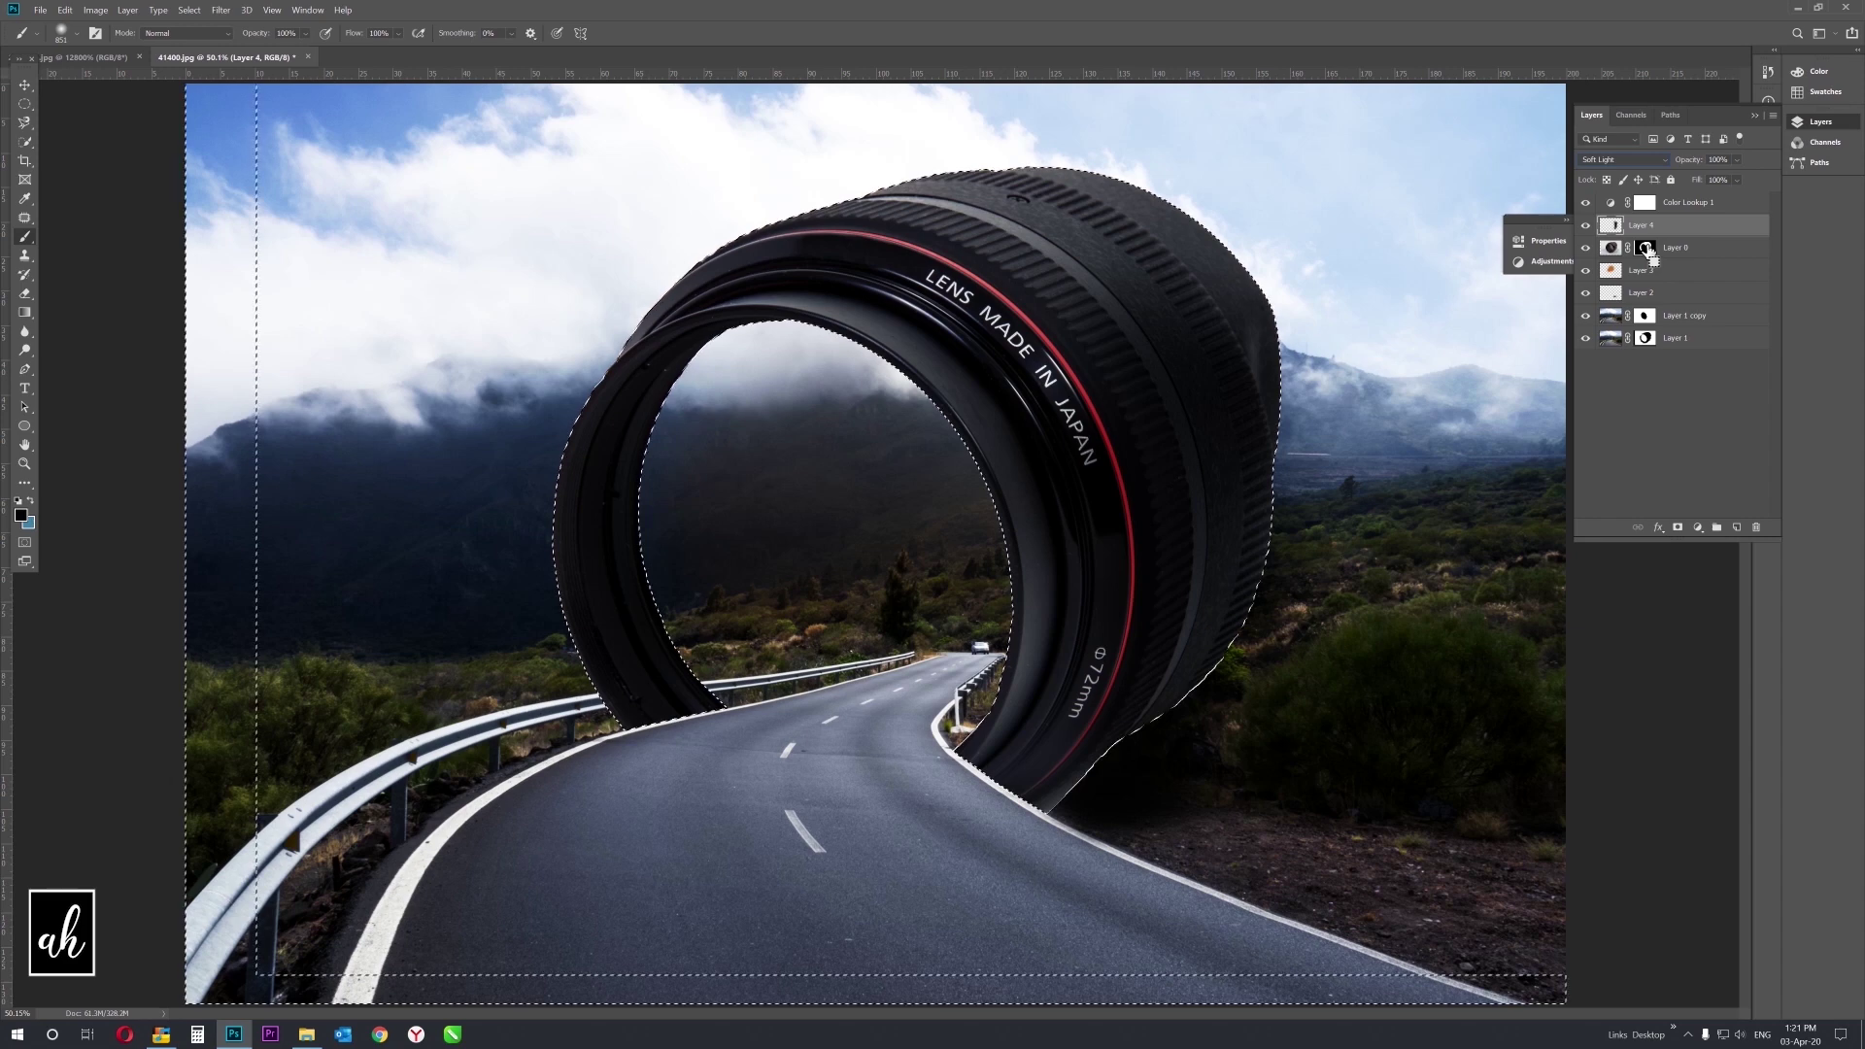
{"action": "left_click", "coordinate": [1678, 526]}
Hide the shadow layer to compare, then open 14785.jpg as its own document.
{"action": "key", "text": "z"}
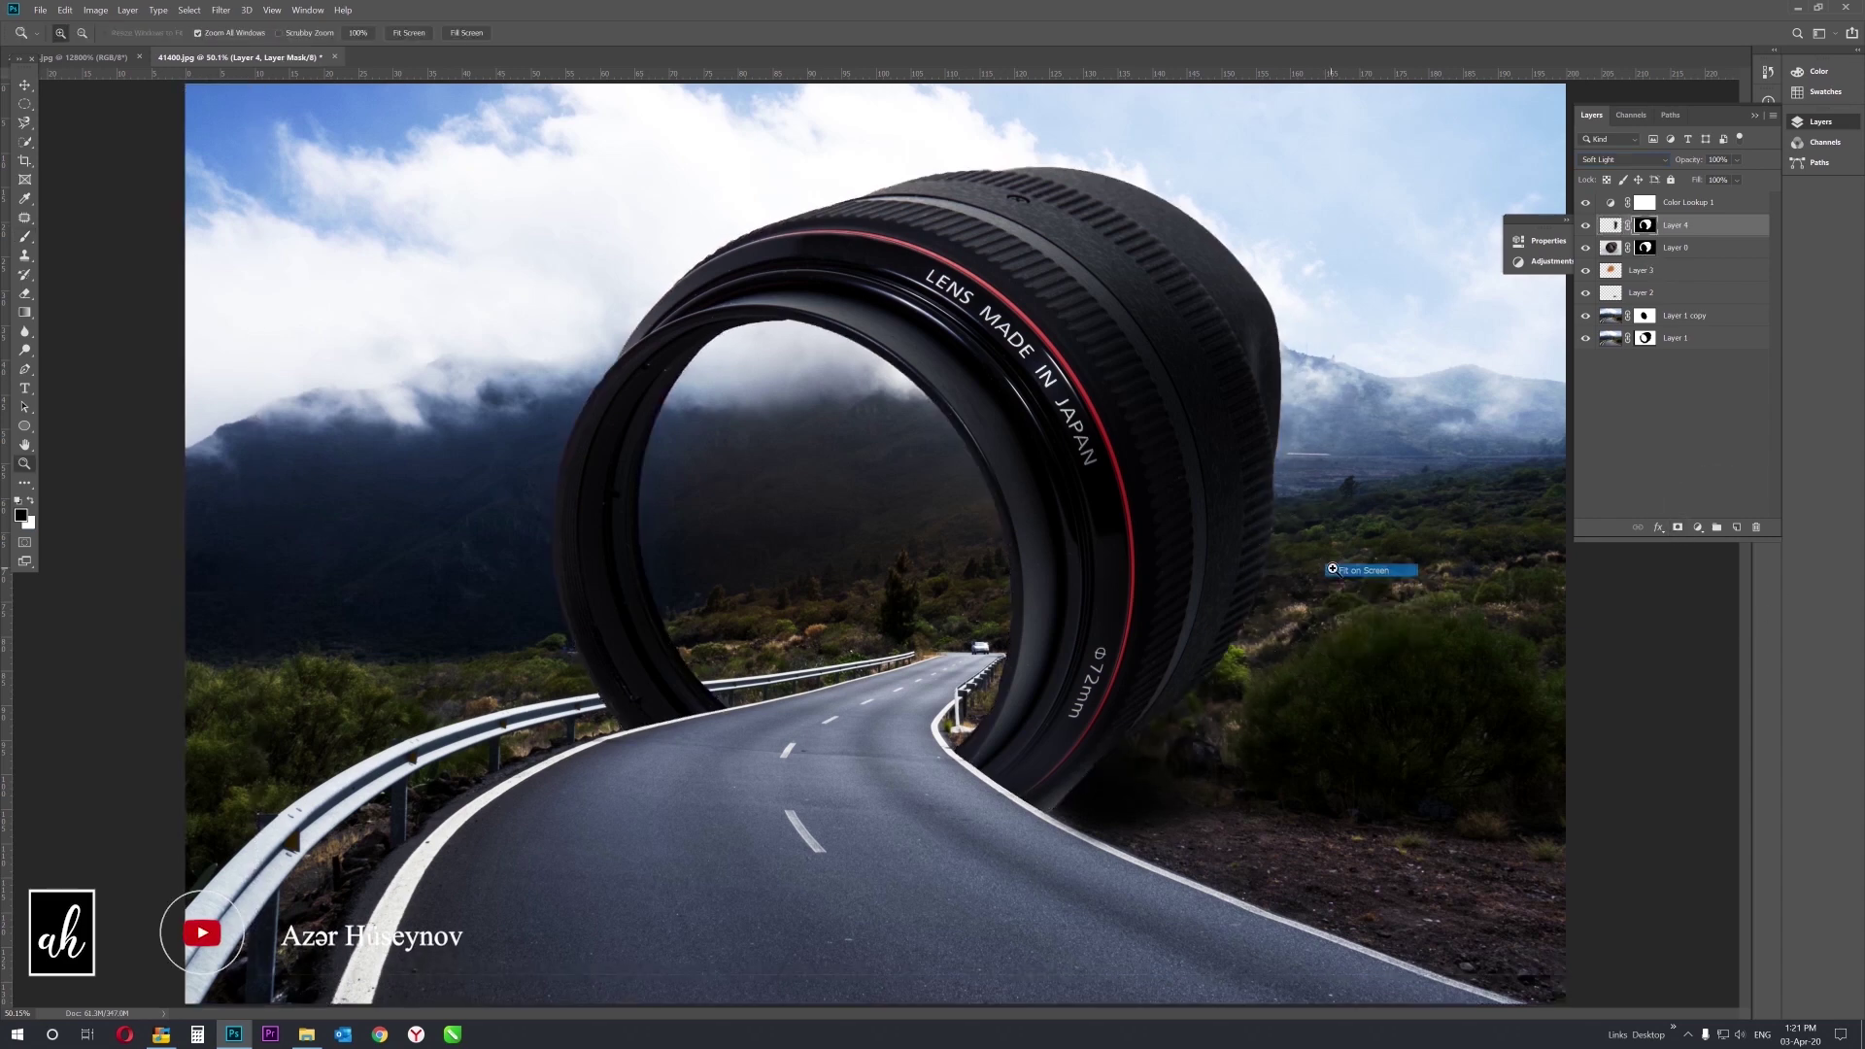
{"action": "left_click", "coordinate": [1586, 226]}
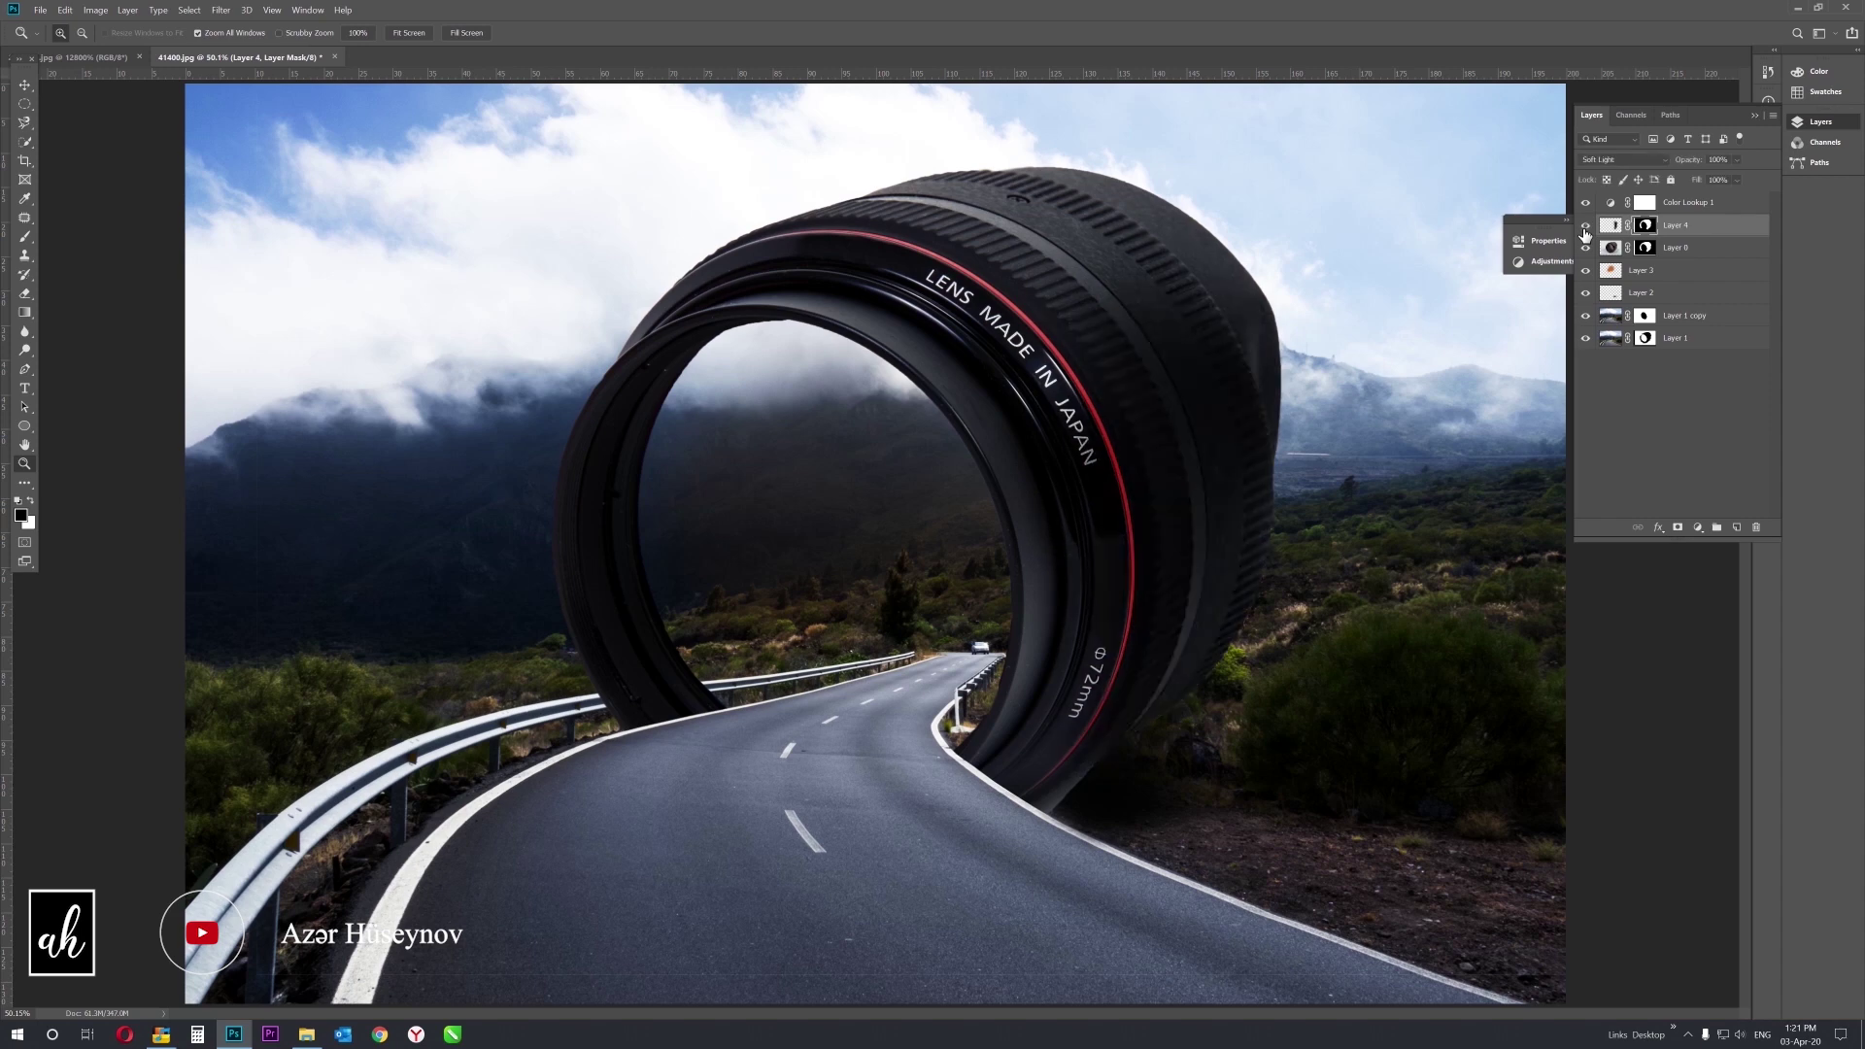
{"action": "right_click", "coordinate": [678, 567]}
{"action": "left_click", "coordinate": [677, 567]}
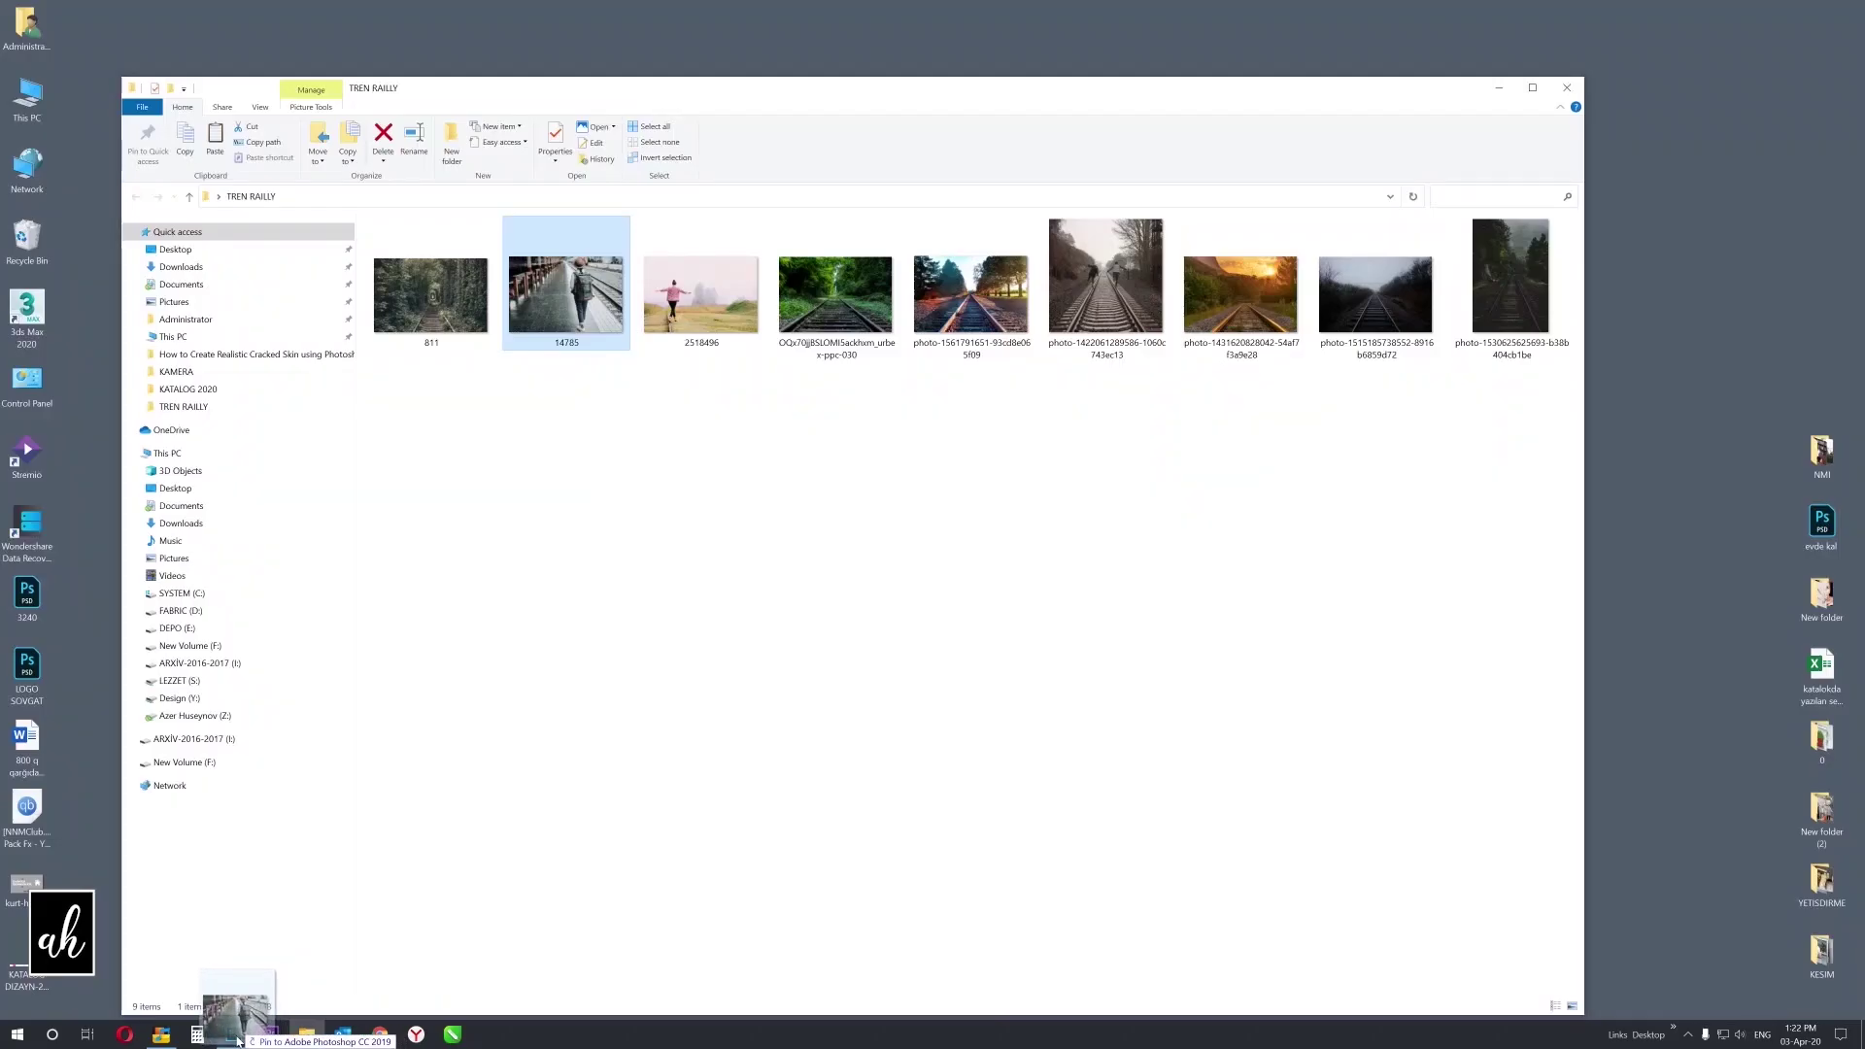
{"action": "left_click_drag", "start_coordinate": [237, 1020], "coordinate": [237, 1042]}
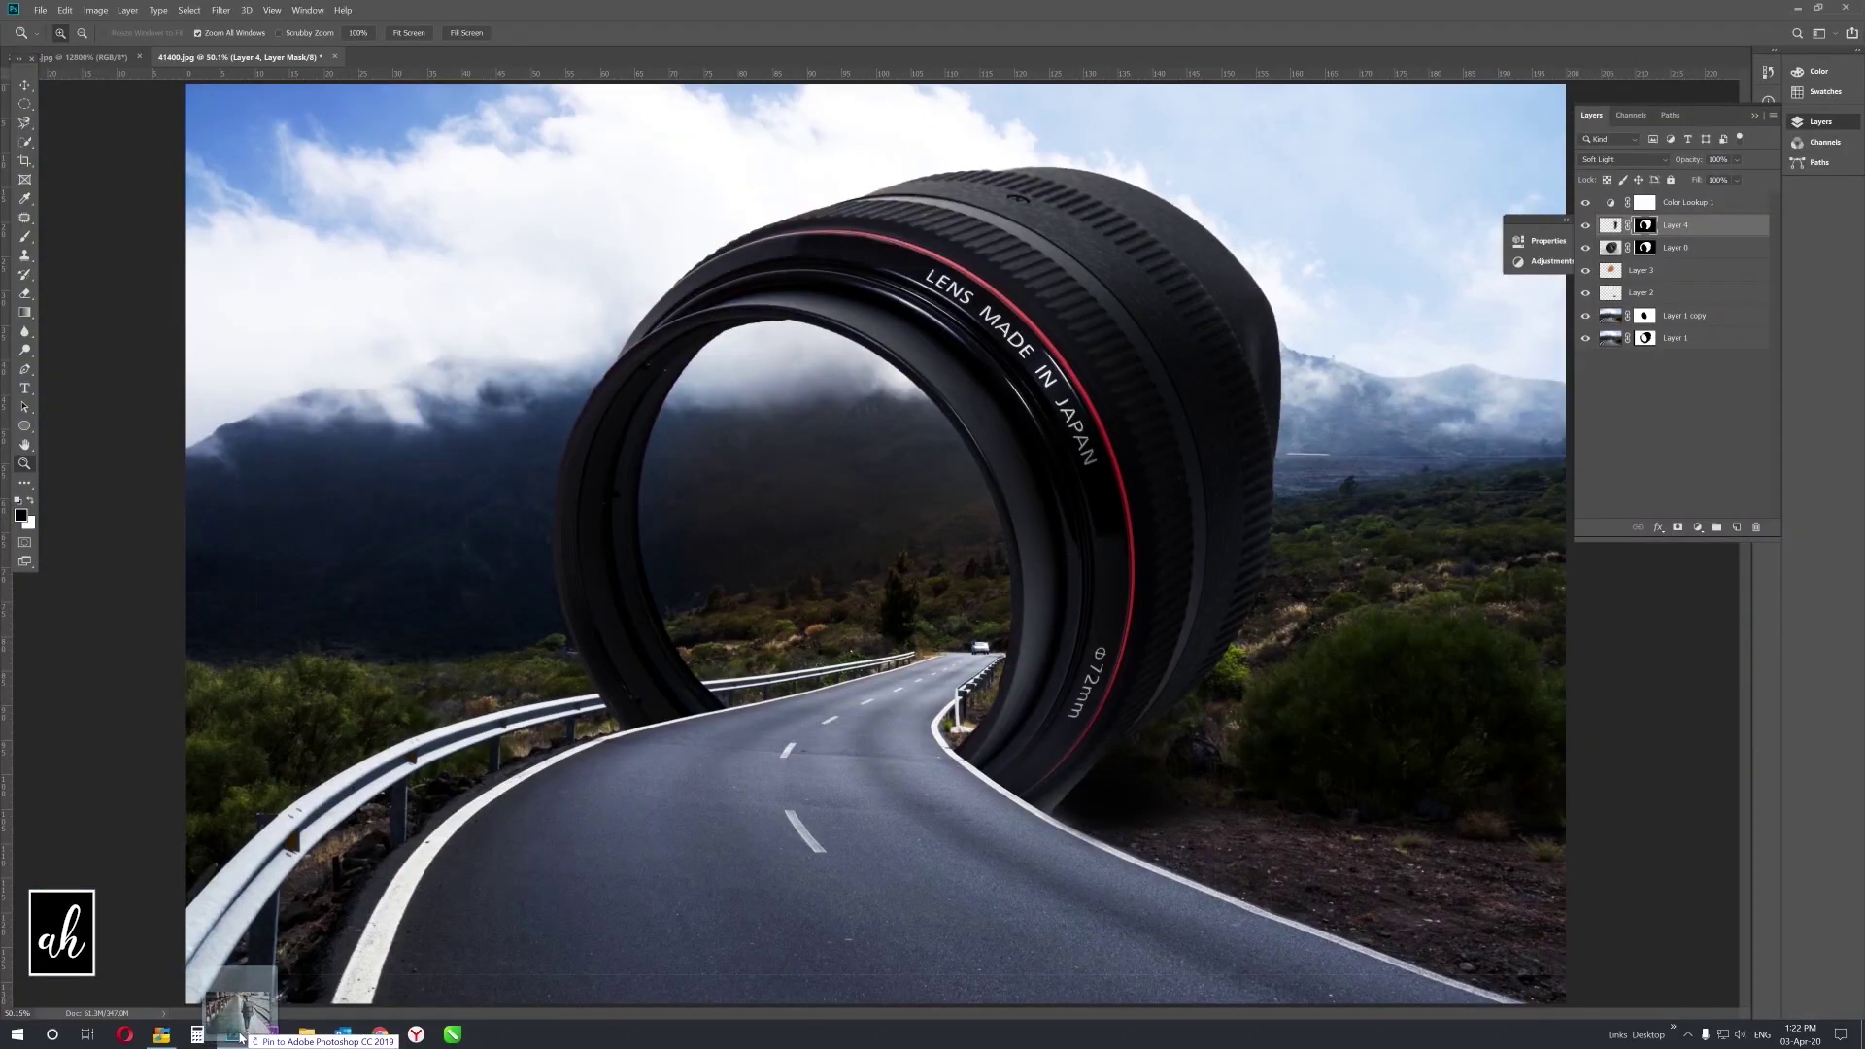
{"action": "left_click_drag", "start_coordinate": [241, 1038], "coordinate": [637, 69]}
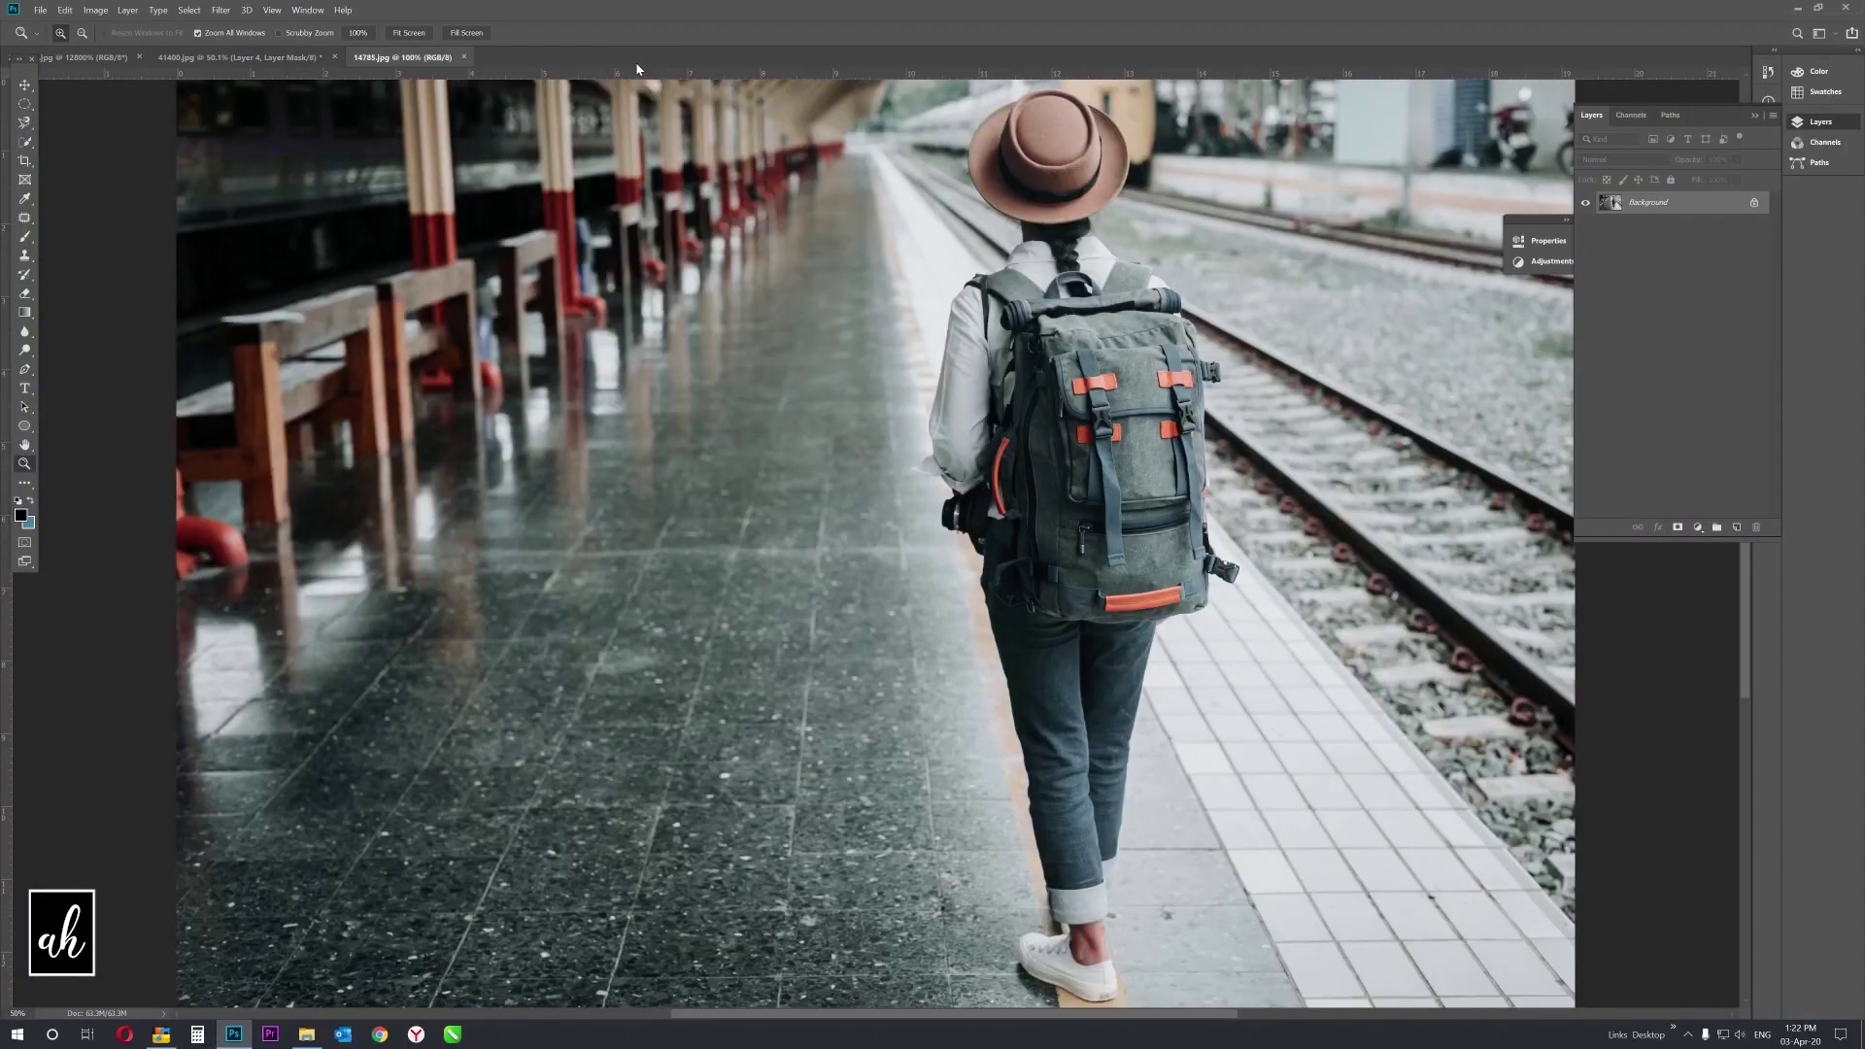
Fit the photo on screen and quick-select the woman's sleeve, legs and shoes, excluding platform tiles.
{"action": "right_click", "coordinate": [1115, 393]}
{"action": "left_click", "coordinate": [1088, 337]}
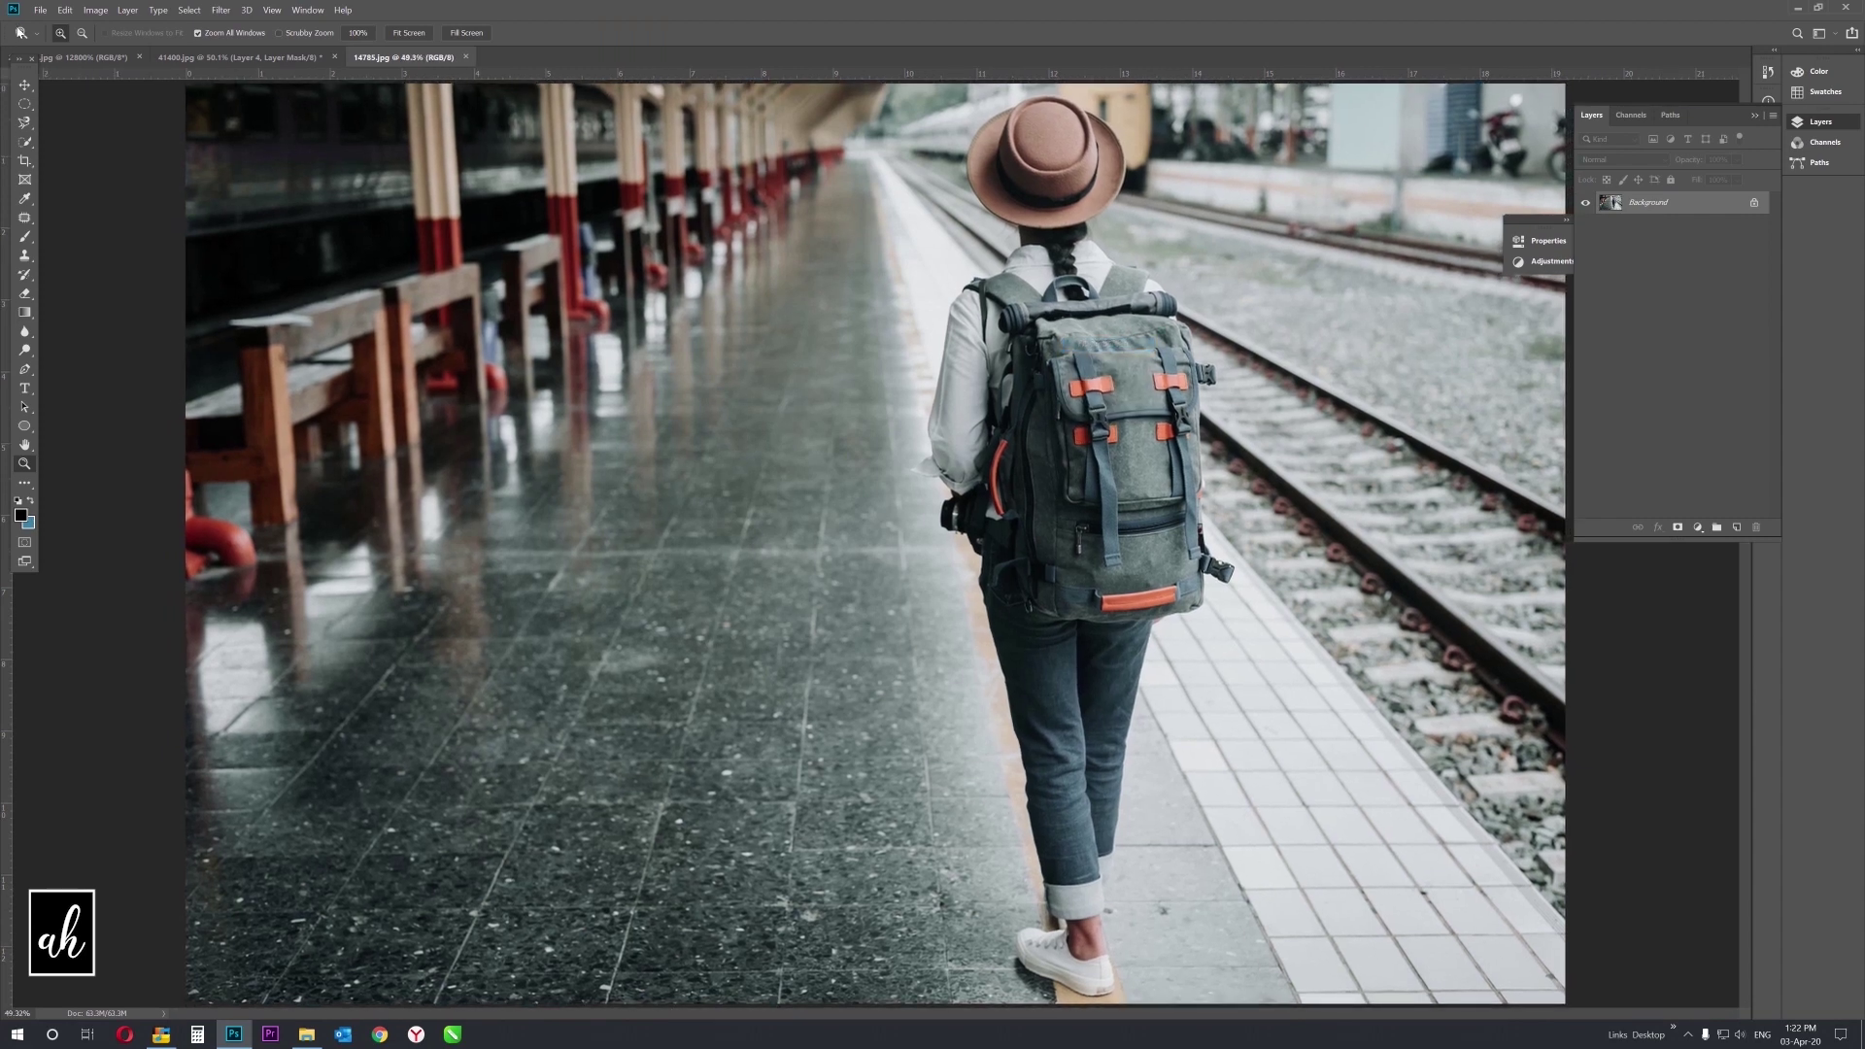
{"action": "right_click", "coordinate": [25, 121]}
{"action": "left_click", "coordinate": [78, 146]}
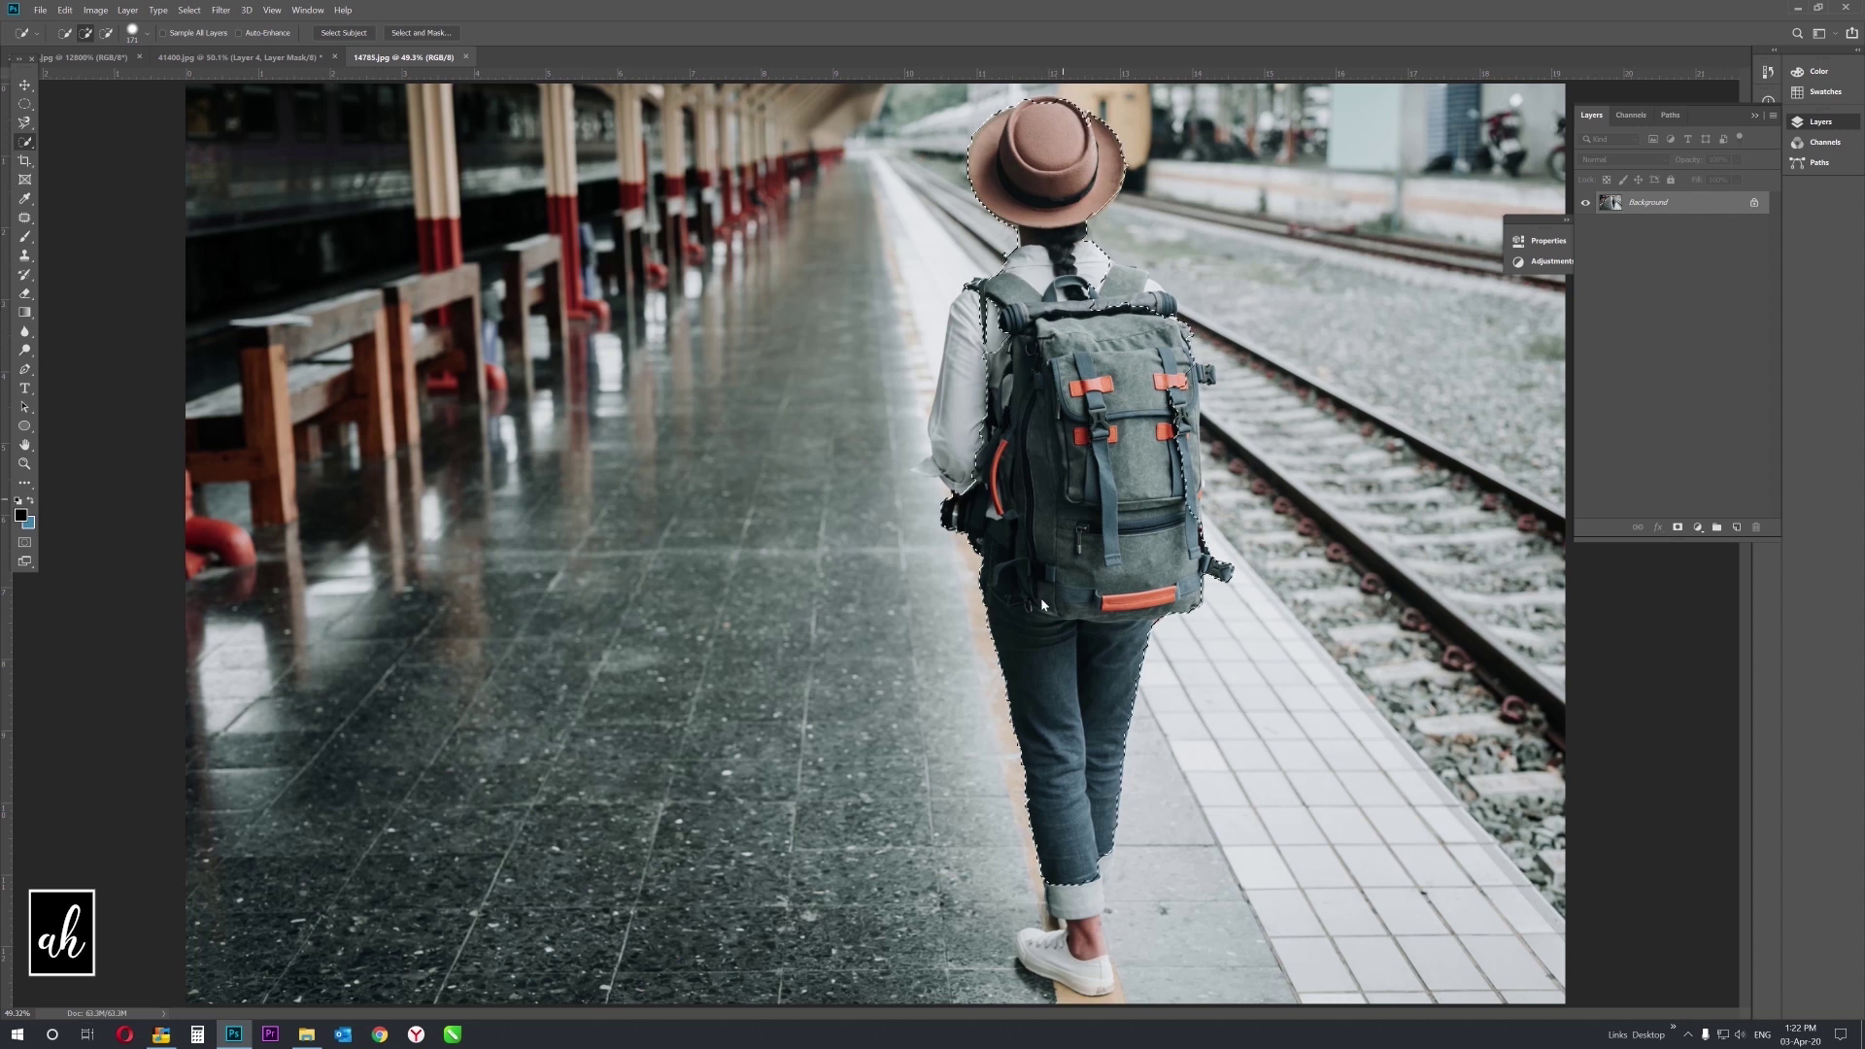
{"action": "left_click_drag", "start_coordinate": [957, 456], "coordinate": [1114, 272]}
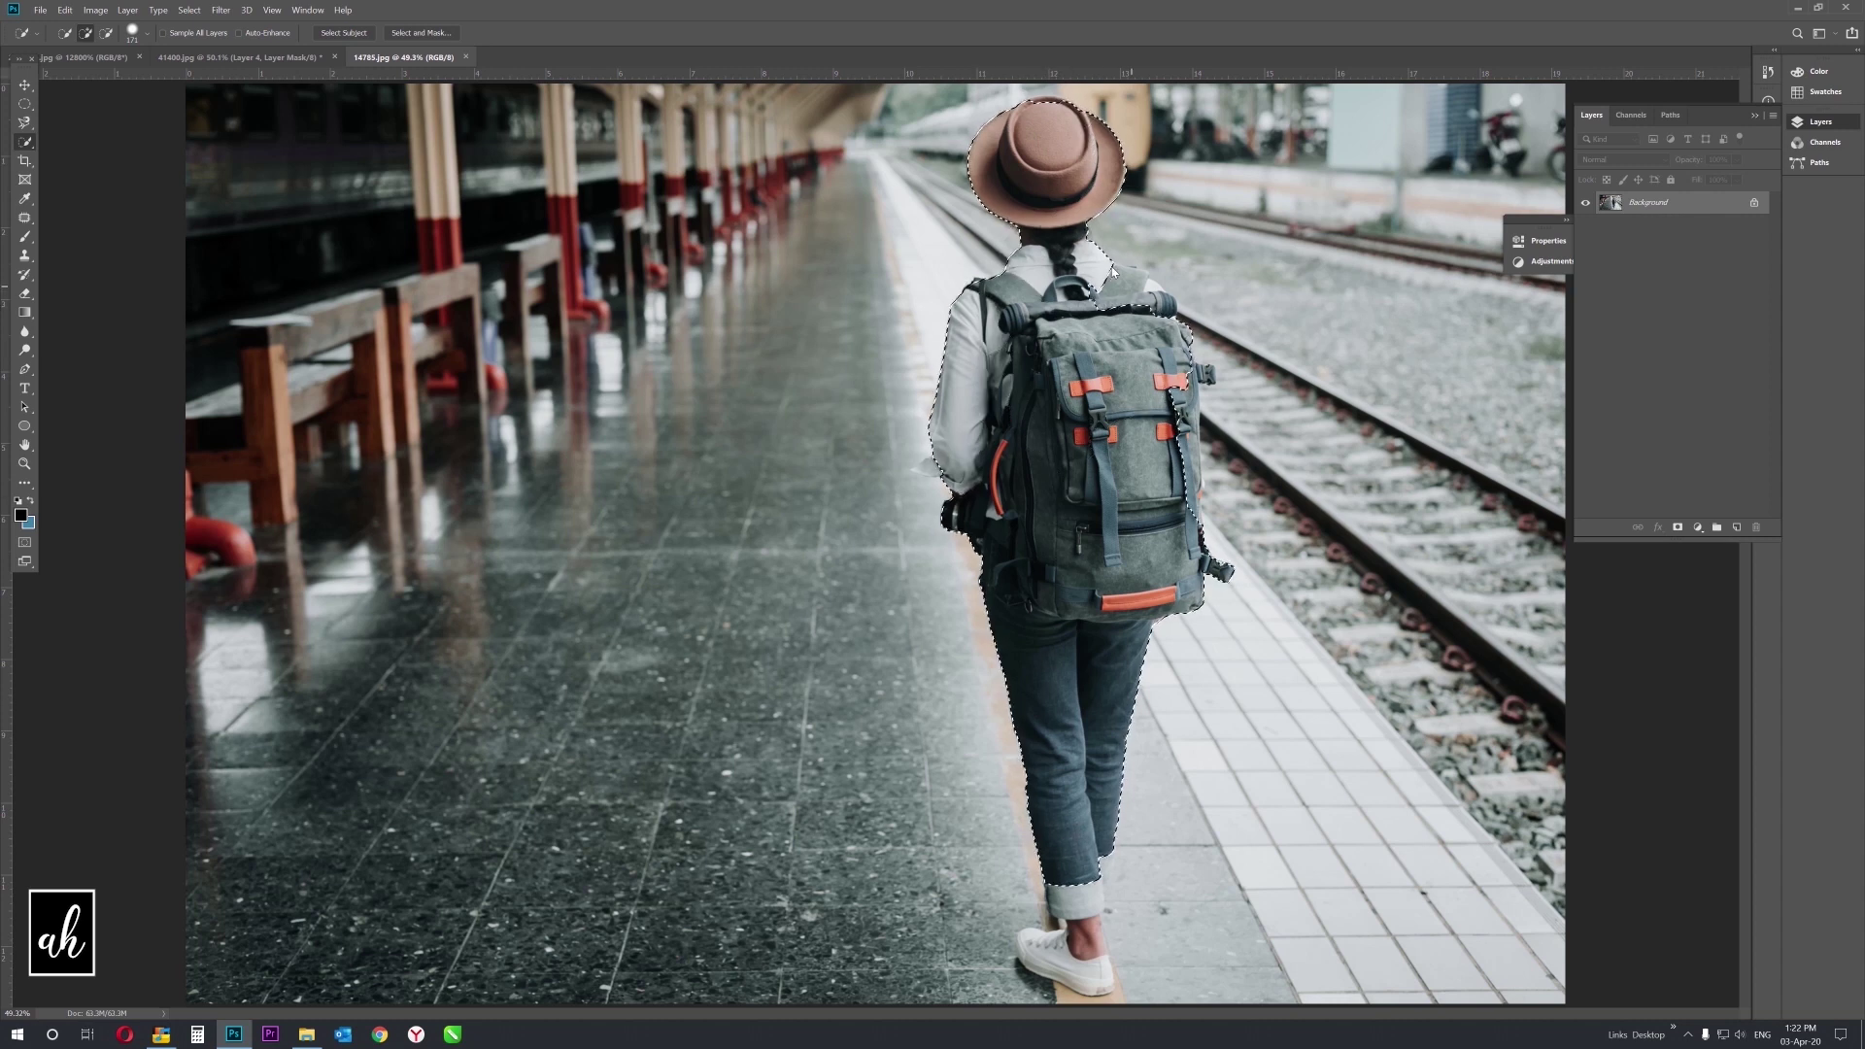
{"action": "left_click_drag", "start_coordinate": [1039, 957], "coordinate": [1069, 947]}
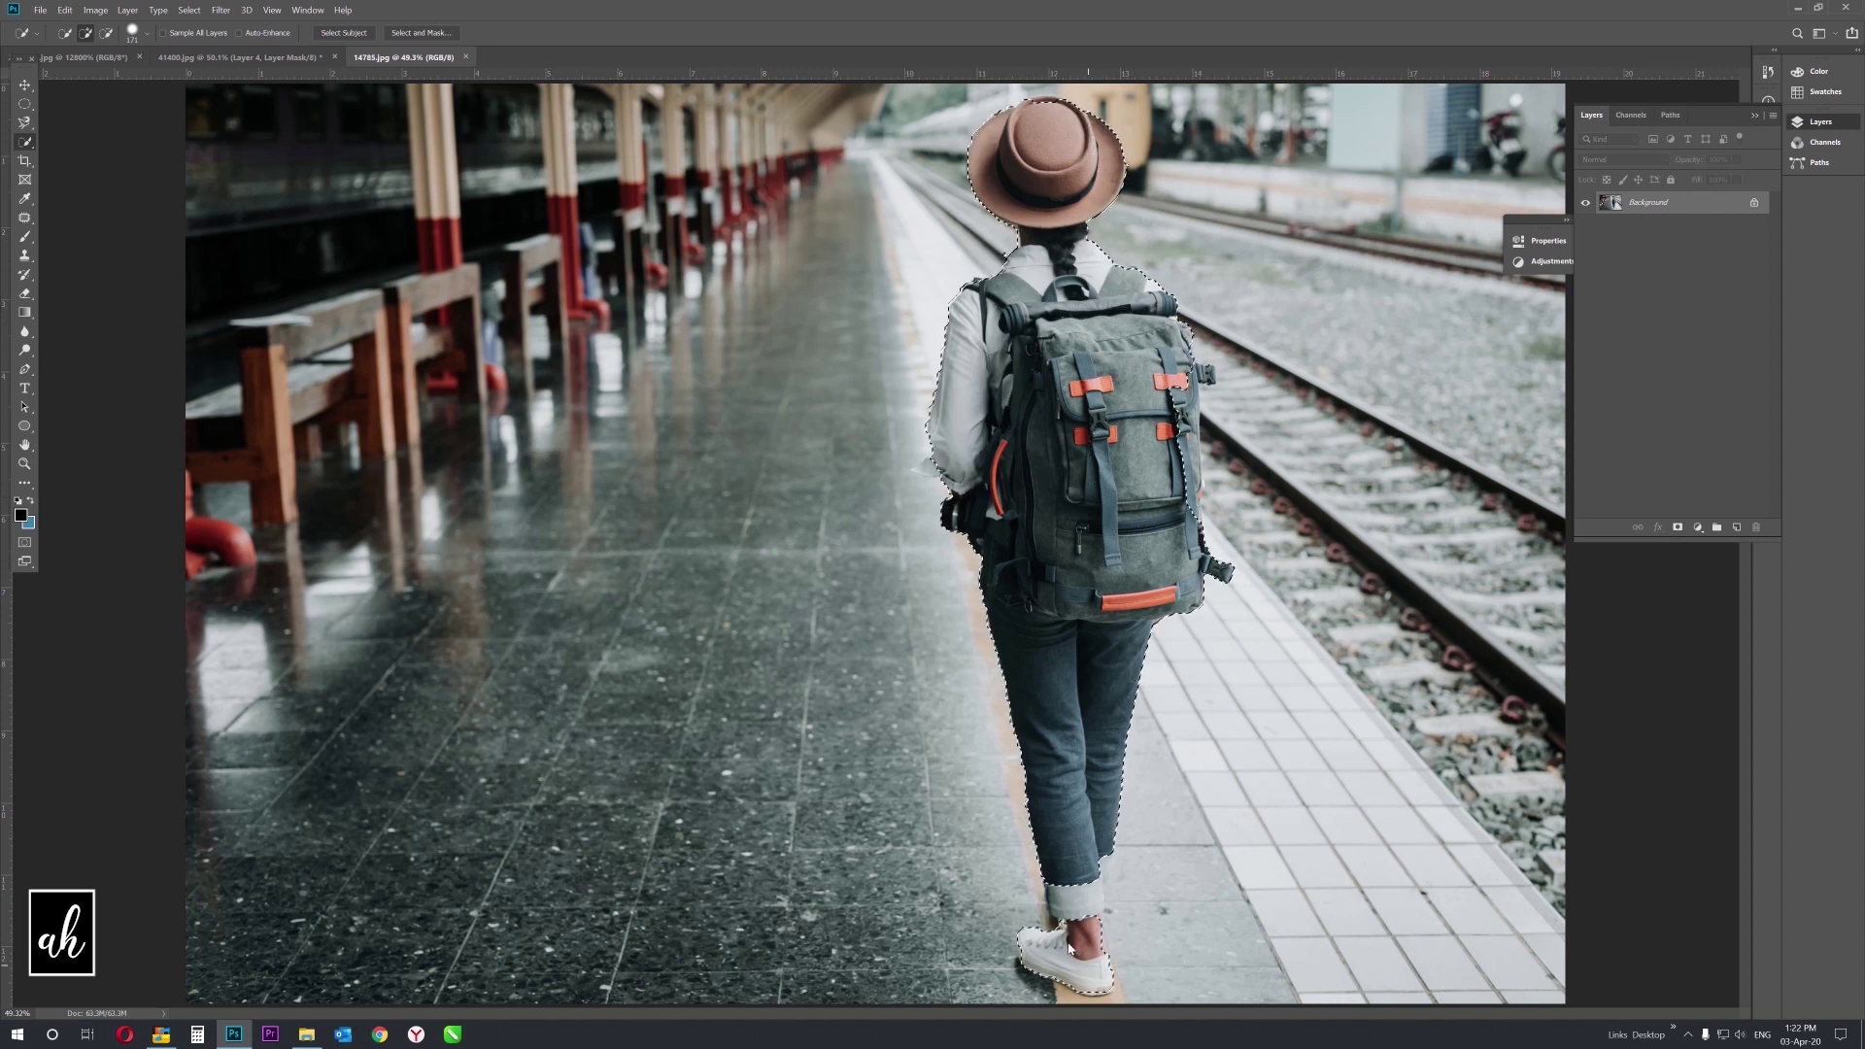
{"action": "left_click", "coordinate": [1120, 878]}
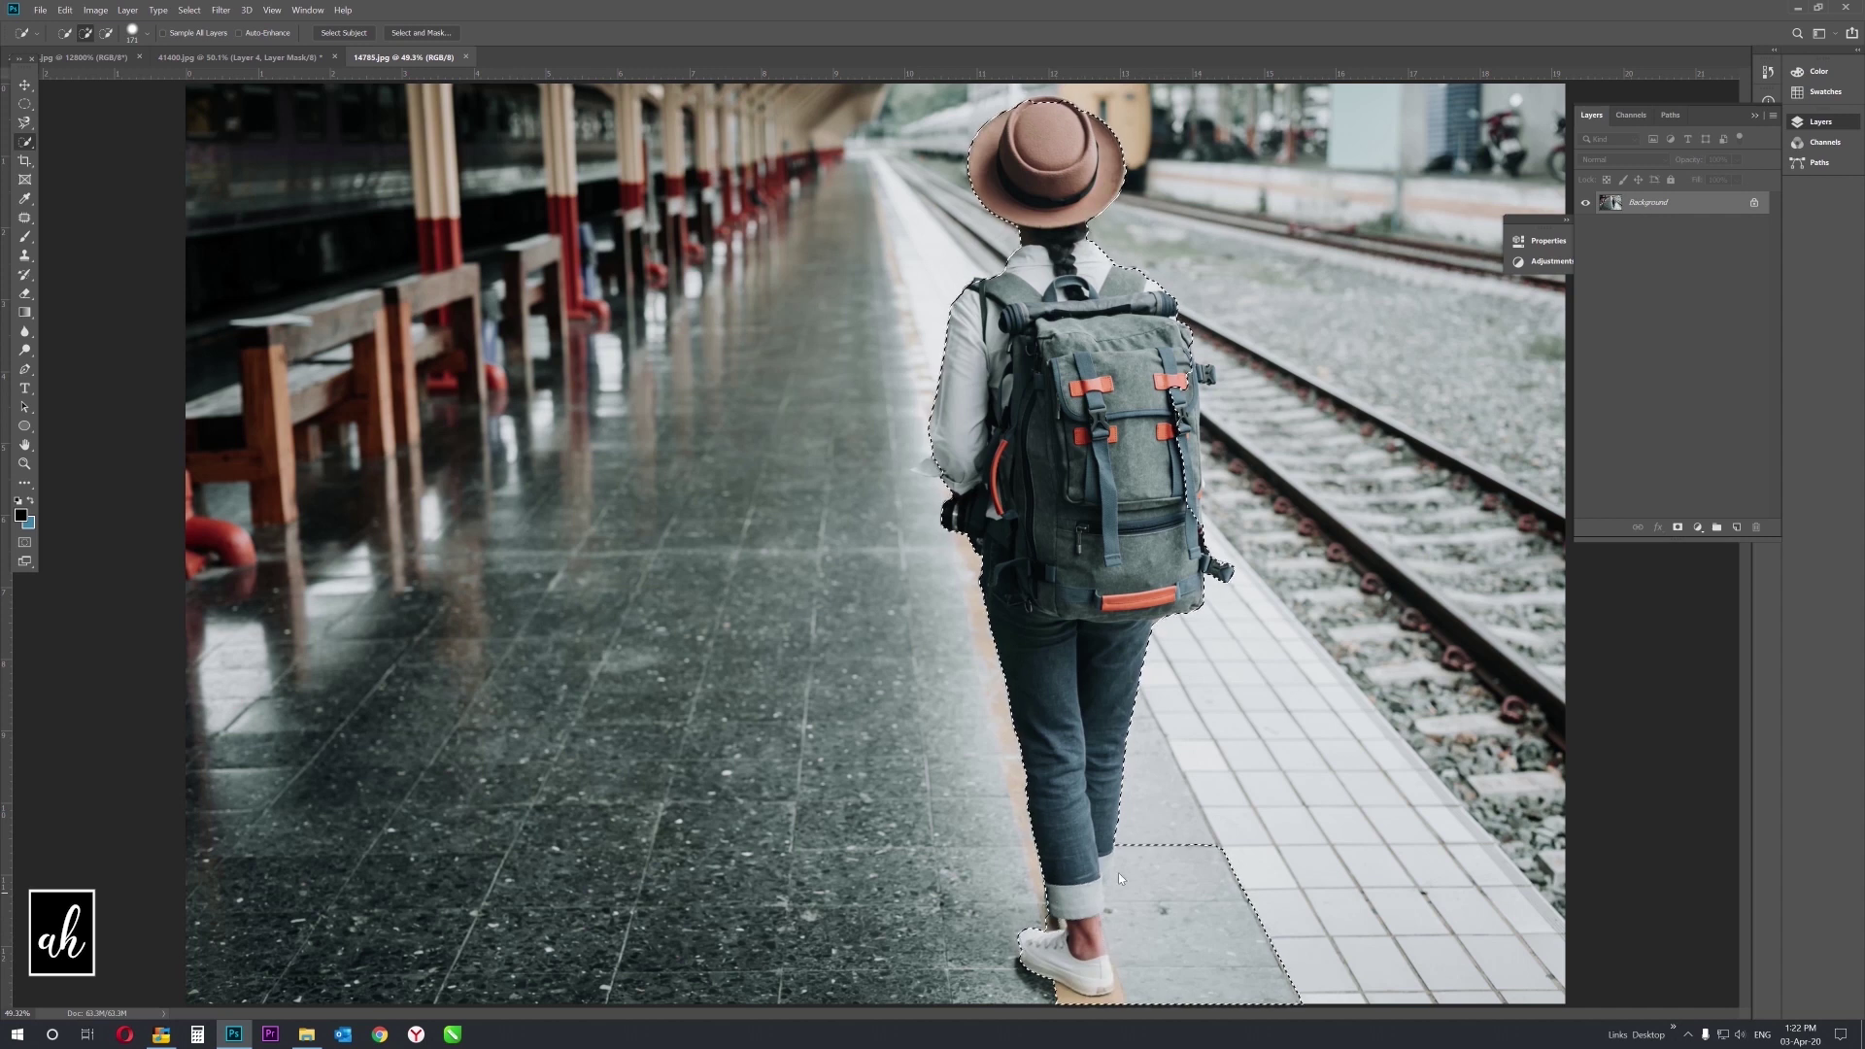
{"action": "left_click", "coordinate": [1045, 965]}
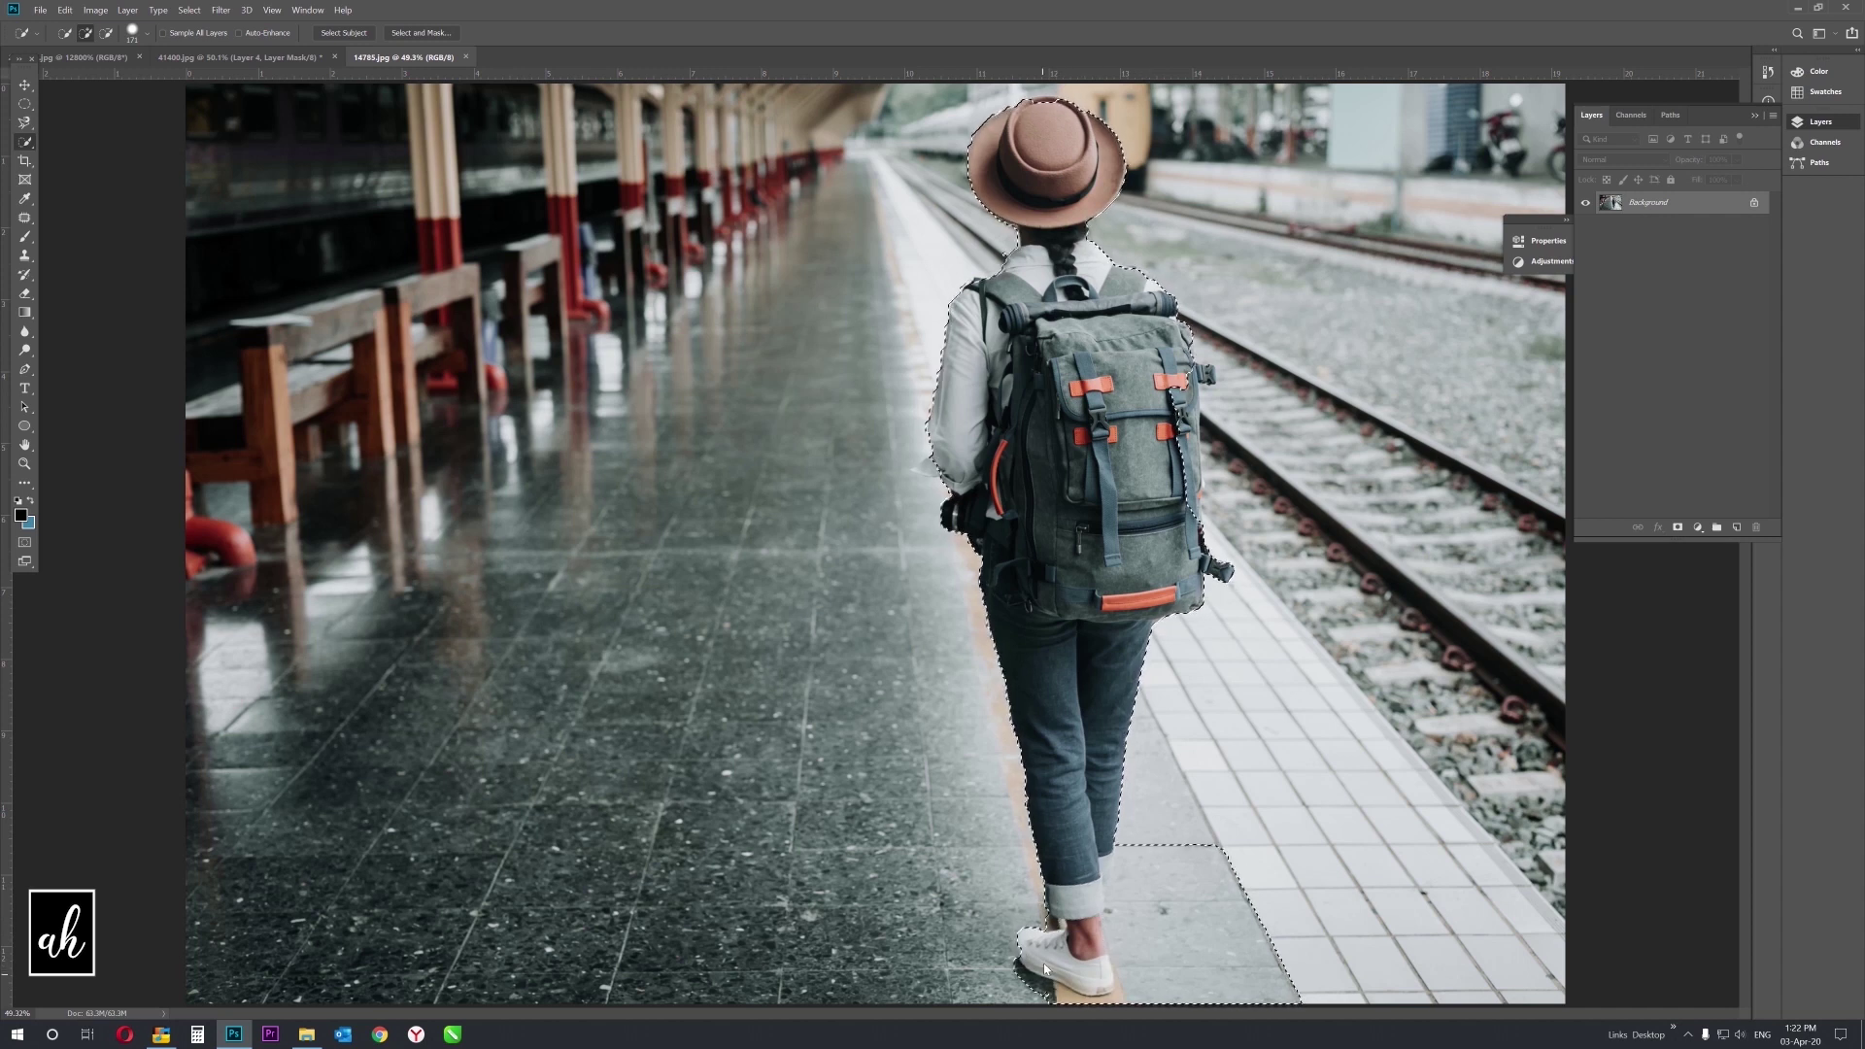
{"action": "left_click", "coordinate": [1156, 881], "text": "alt"}
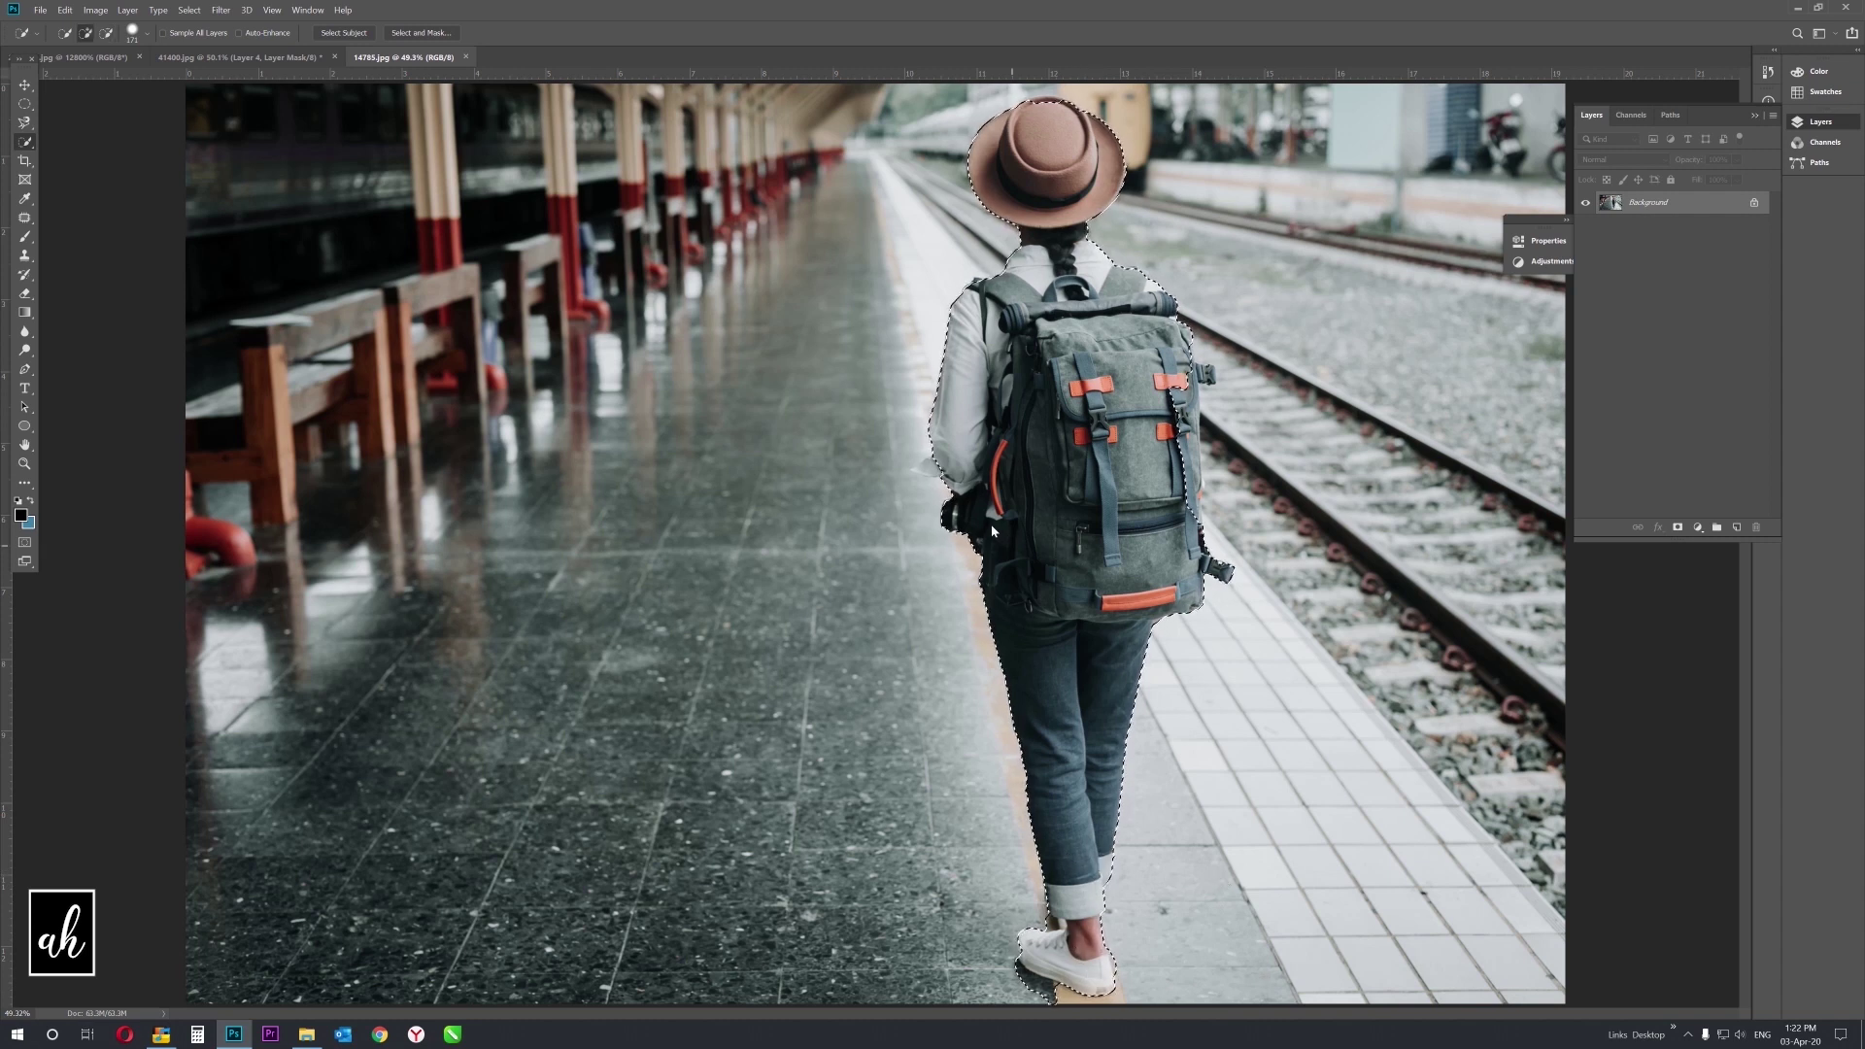
Refine the selection around the hat brim with a smaller brush, excluding the background beside it.
{"action": "scroll", "coordinate": [1069, 120], "scroll_direction": "up", "scroll_amount": 5}
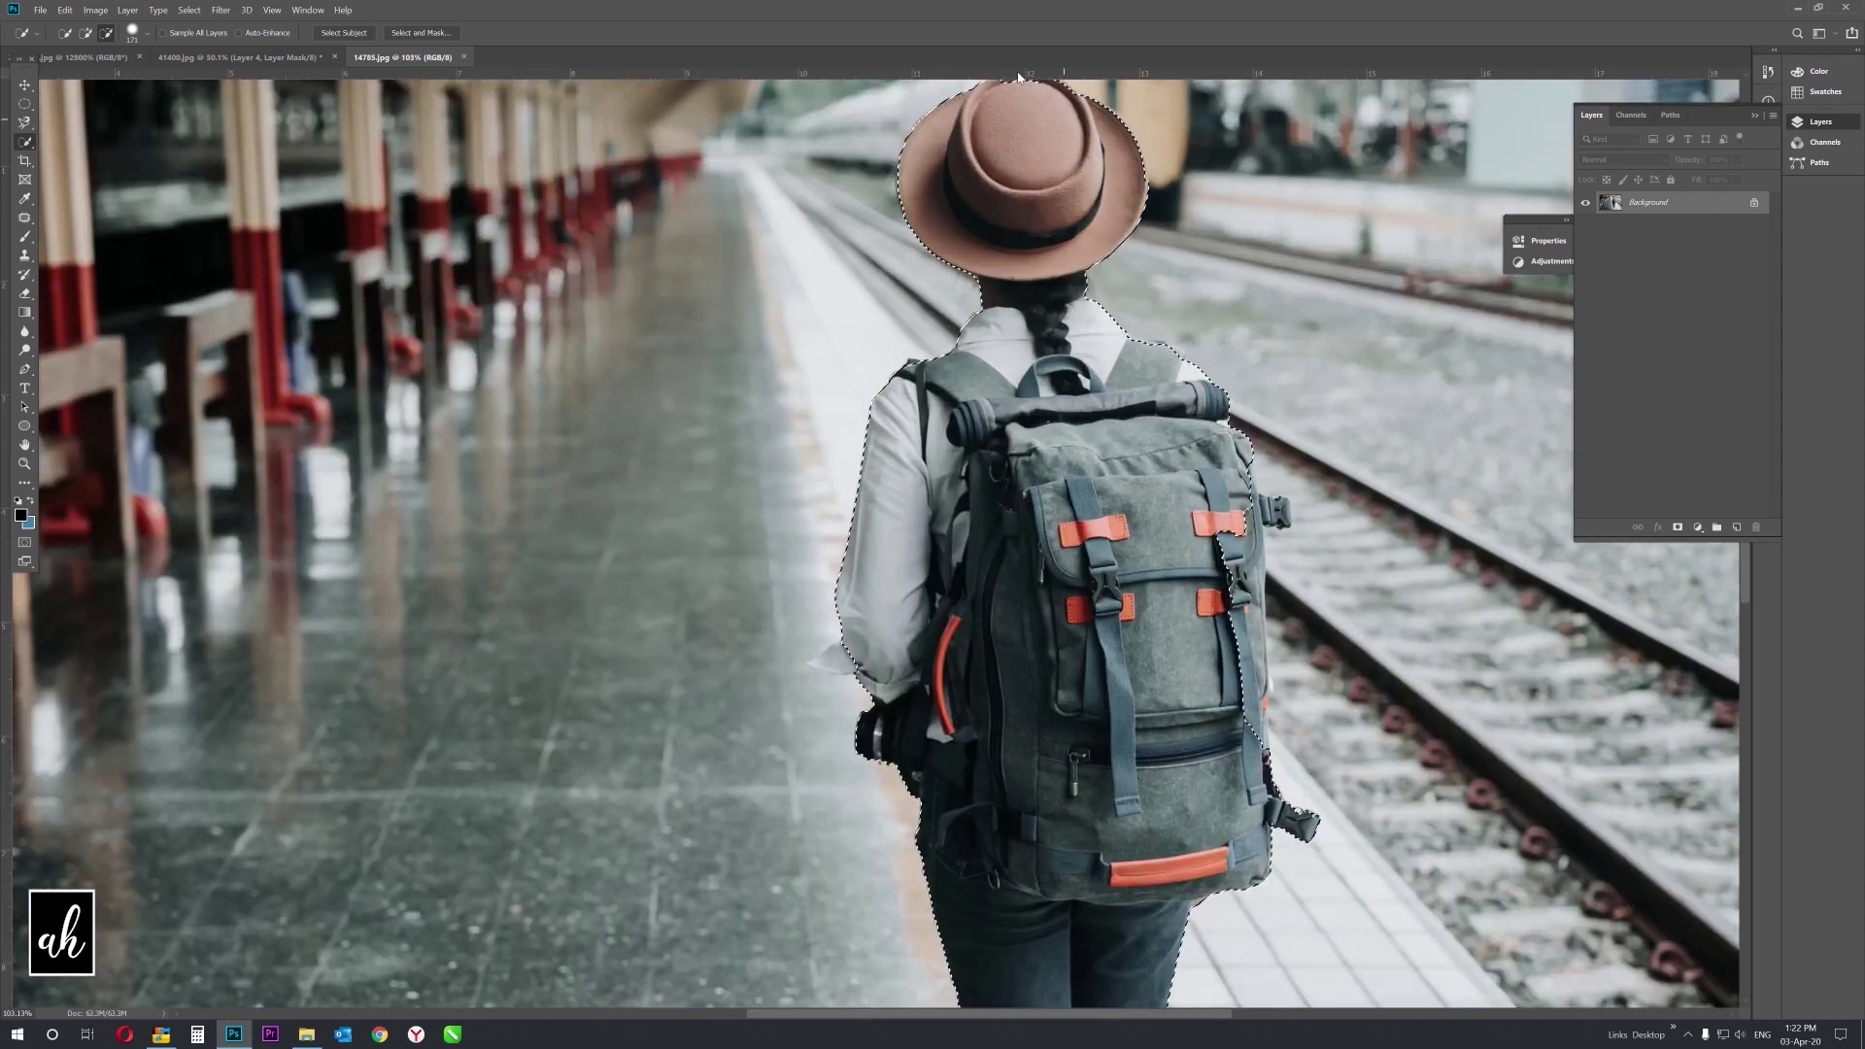
{"action": "scroll", "coordinate": [1011, 350], "scroll_direction": "up", "scroll_amount": 2}
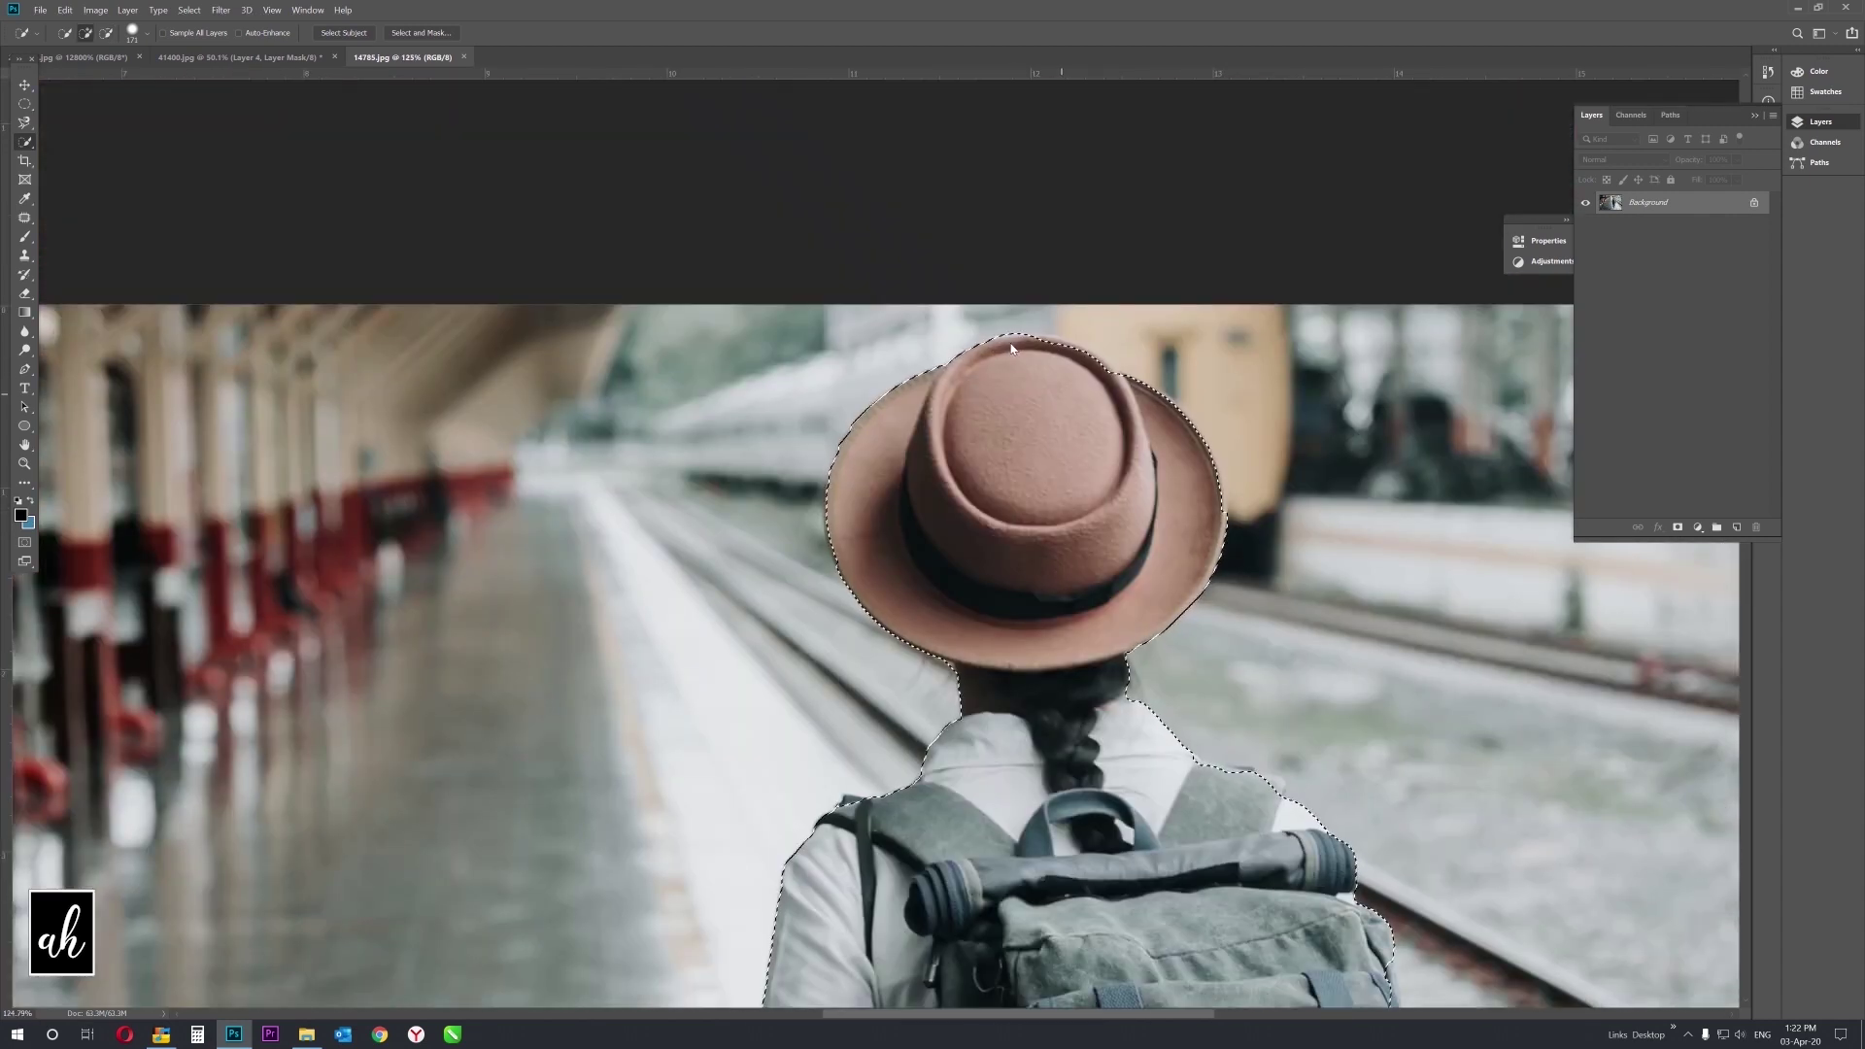
{"action": "left_click_drag", "start_coordinate": [1011, 350], "coordinate": [1263, 408]}
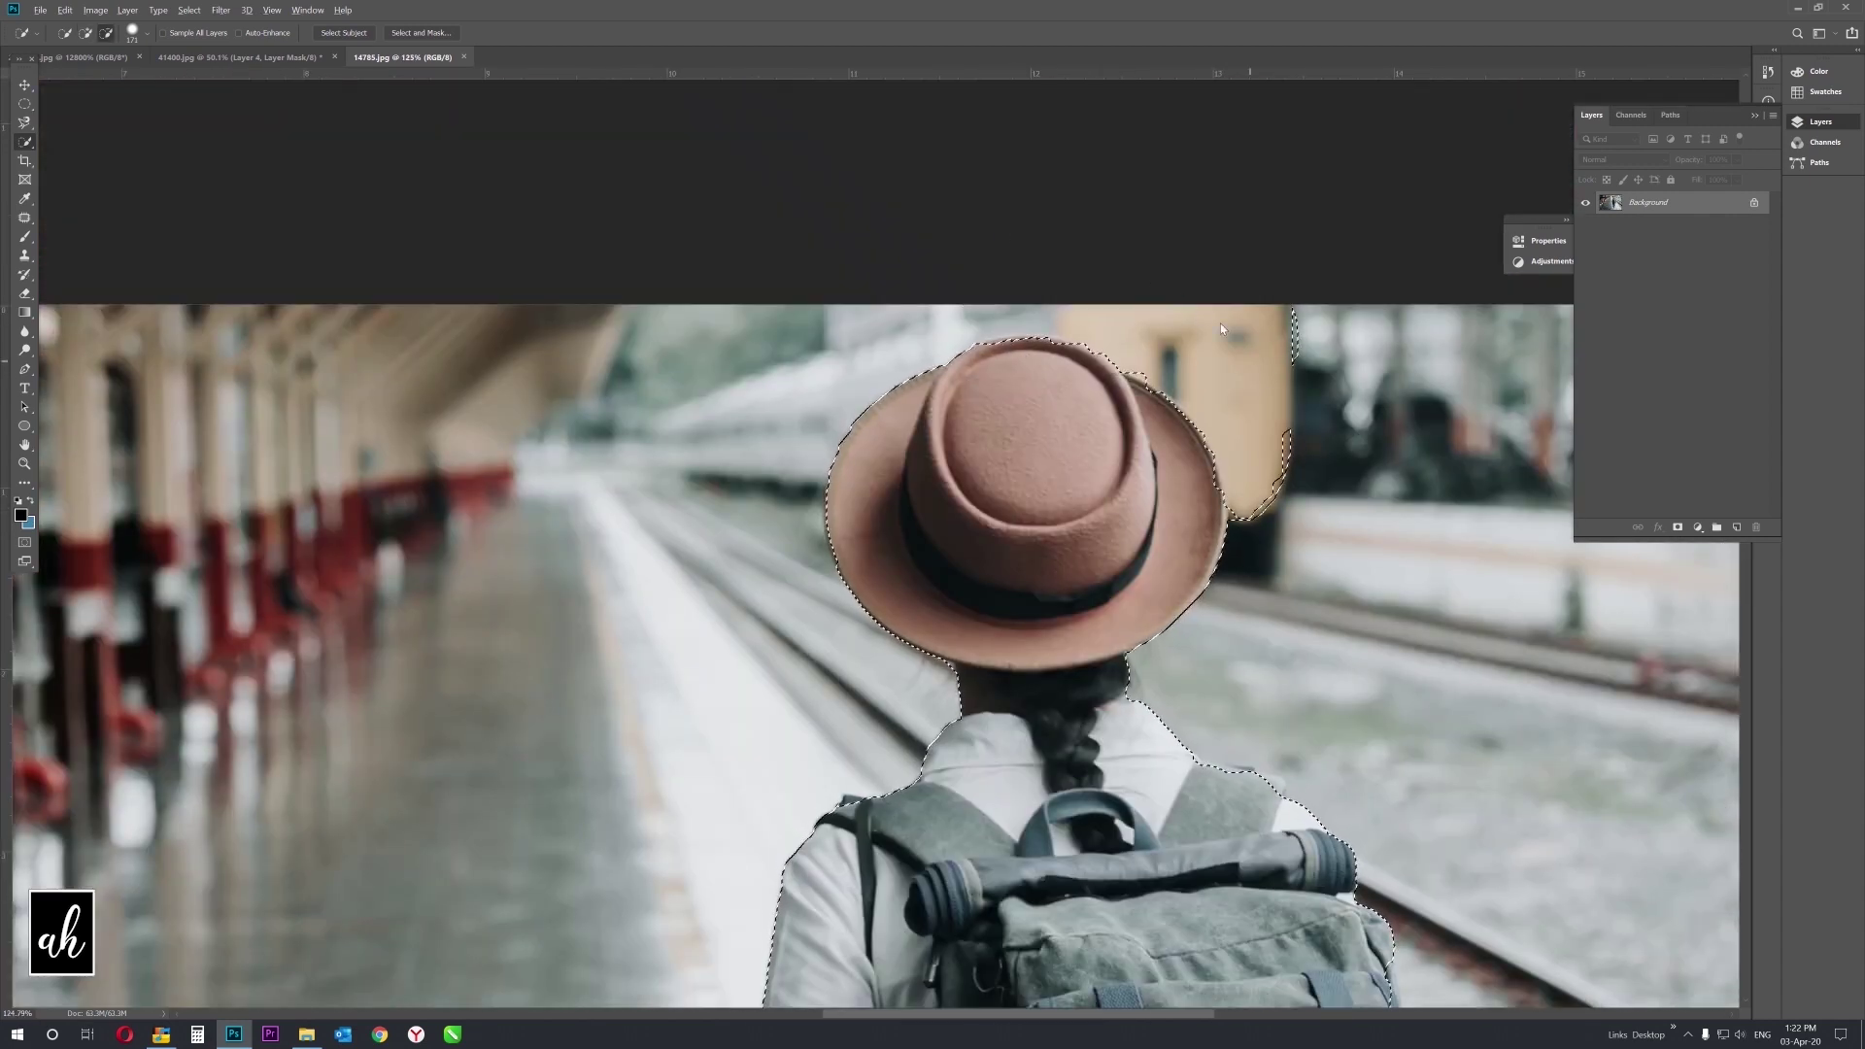
{"action": "left_click_drag", "start_coordinate": [1220, 329], "coordinate": [1258, 486]}
{"action": "right_click", "coordinate": [1268, 714], "text": "alt"}
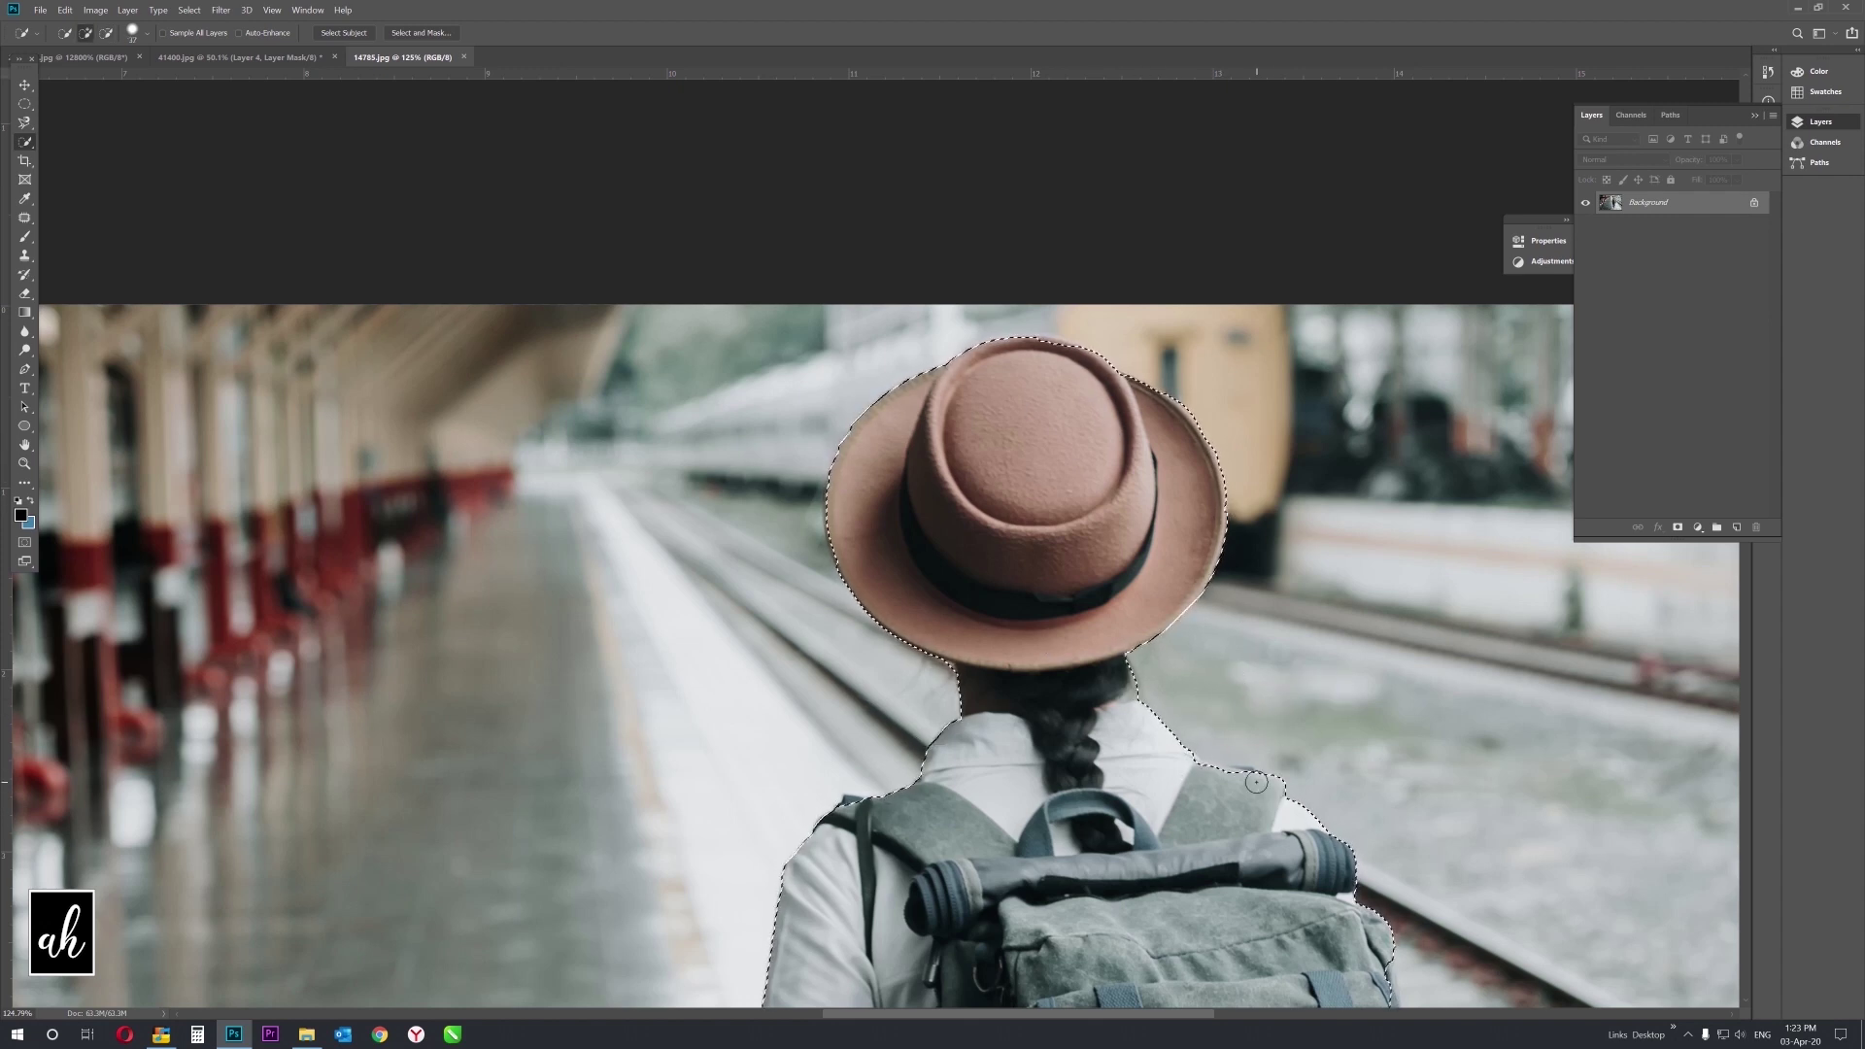
{"action": "scroll", "coordinate": [1256, 782], "scroll_direction": "down", "scroll_amount": 2}
{"action": "scroll", "coordinate": [950, 855], "scroll_direction": "up", "scroll_amount": 3}
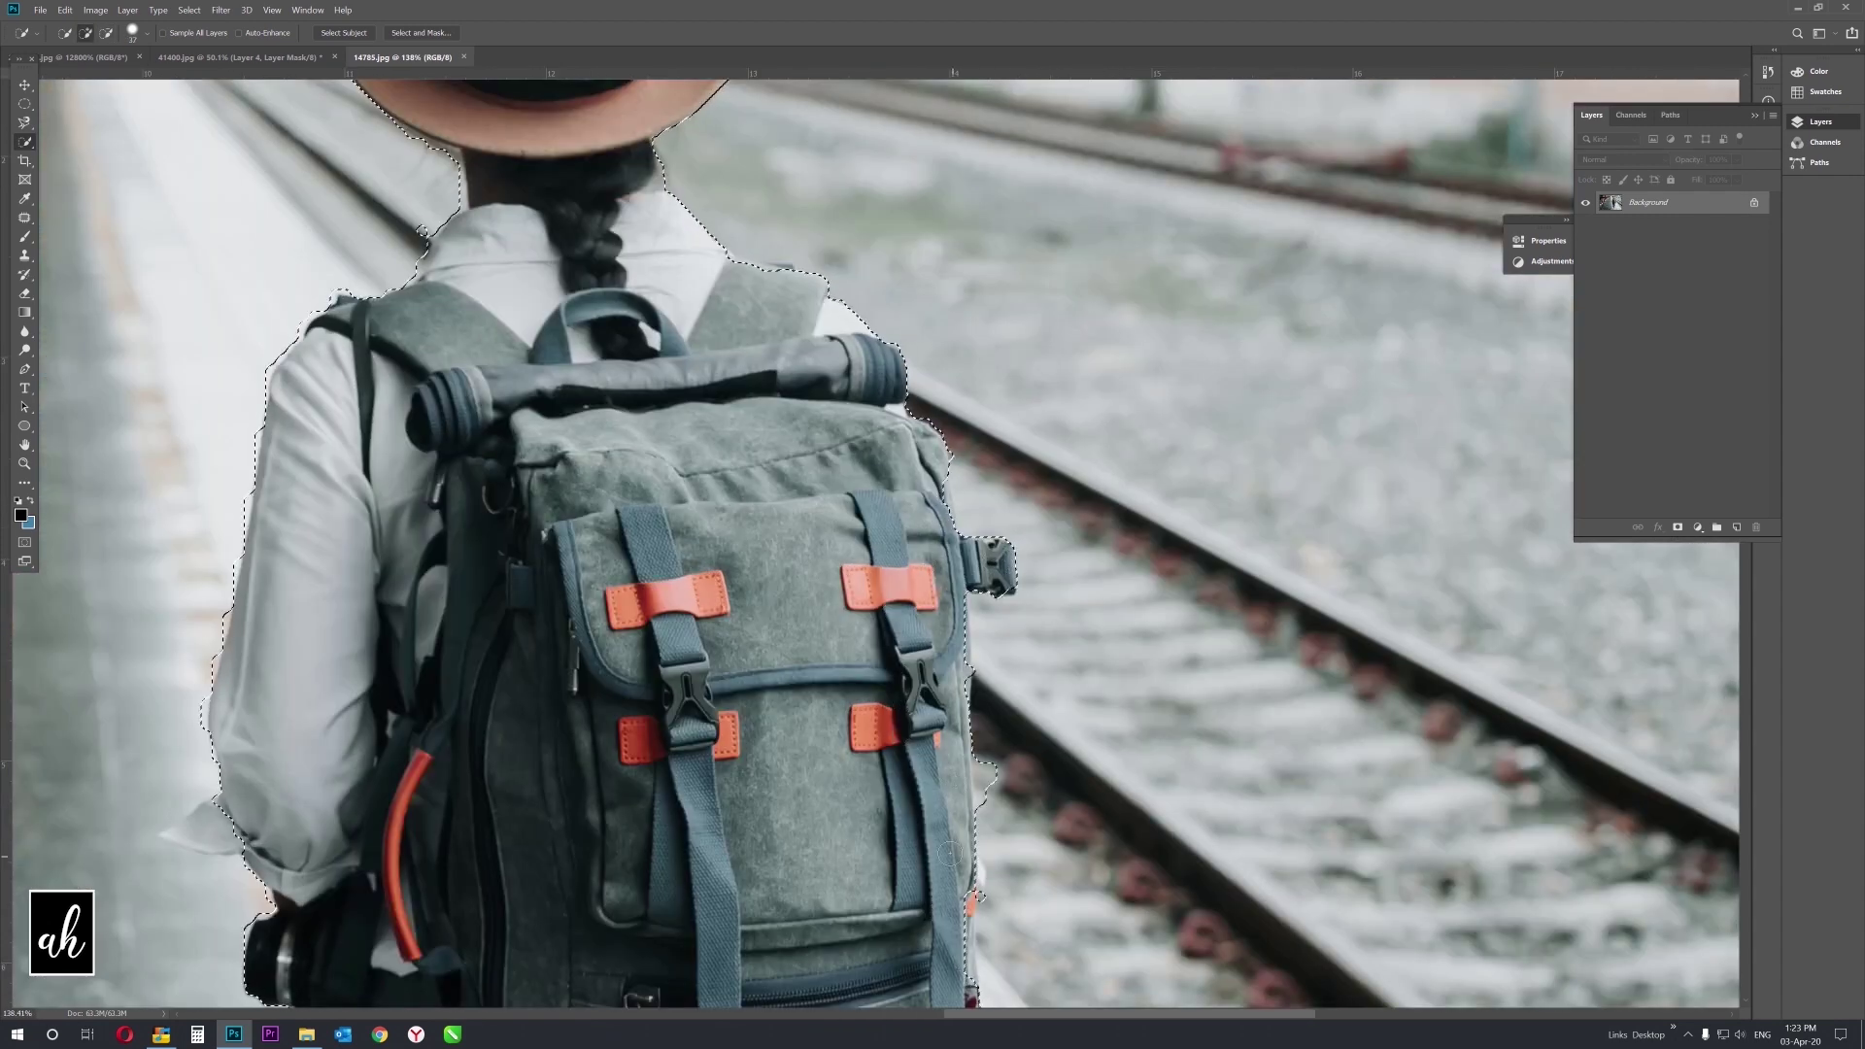
{"action": "scroll", "coordinate": [950, 855], "scroll_direction": "down", "scroll_amount": 3}
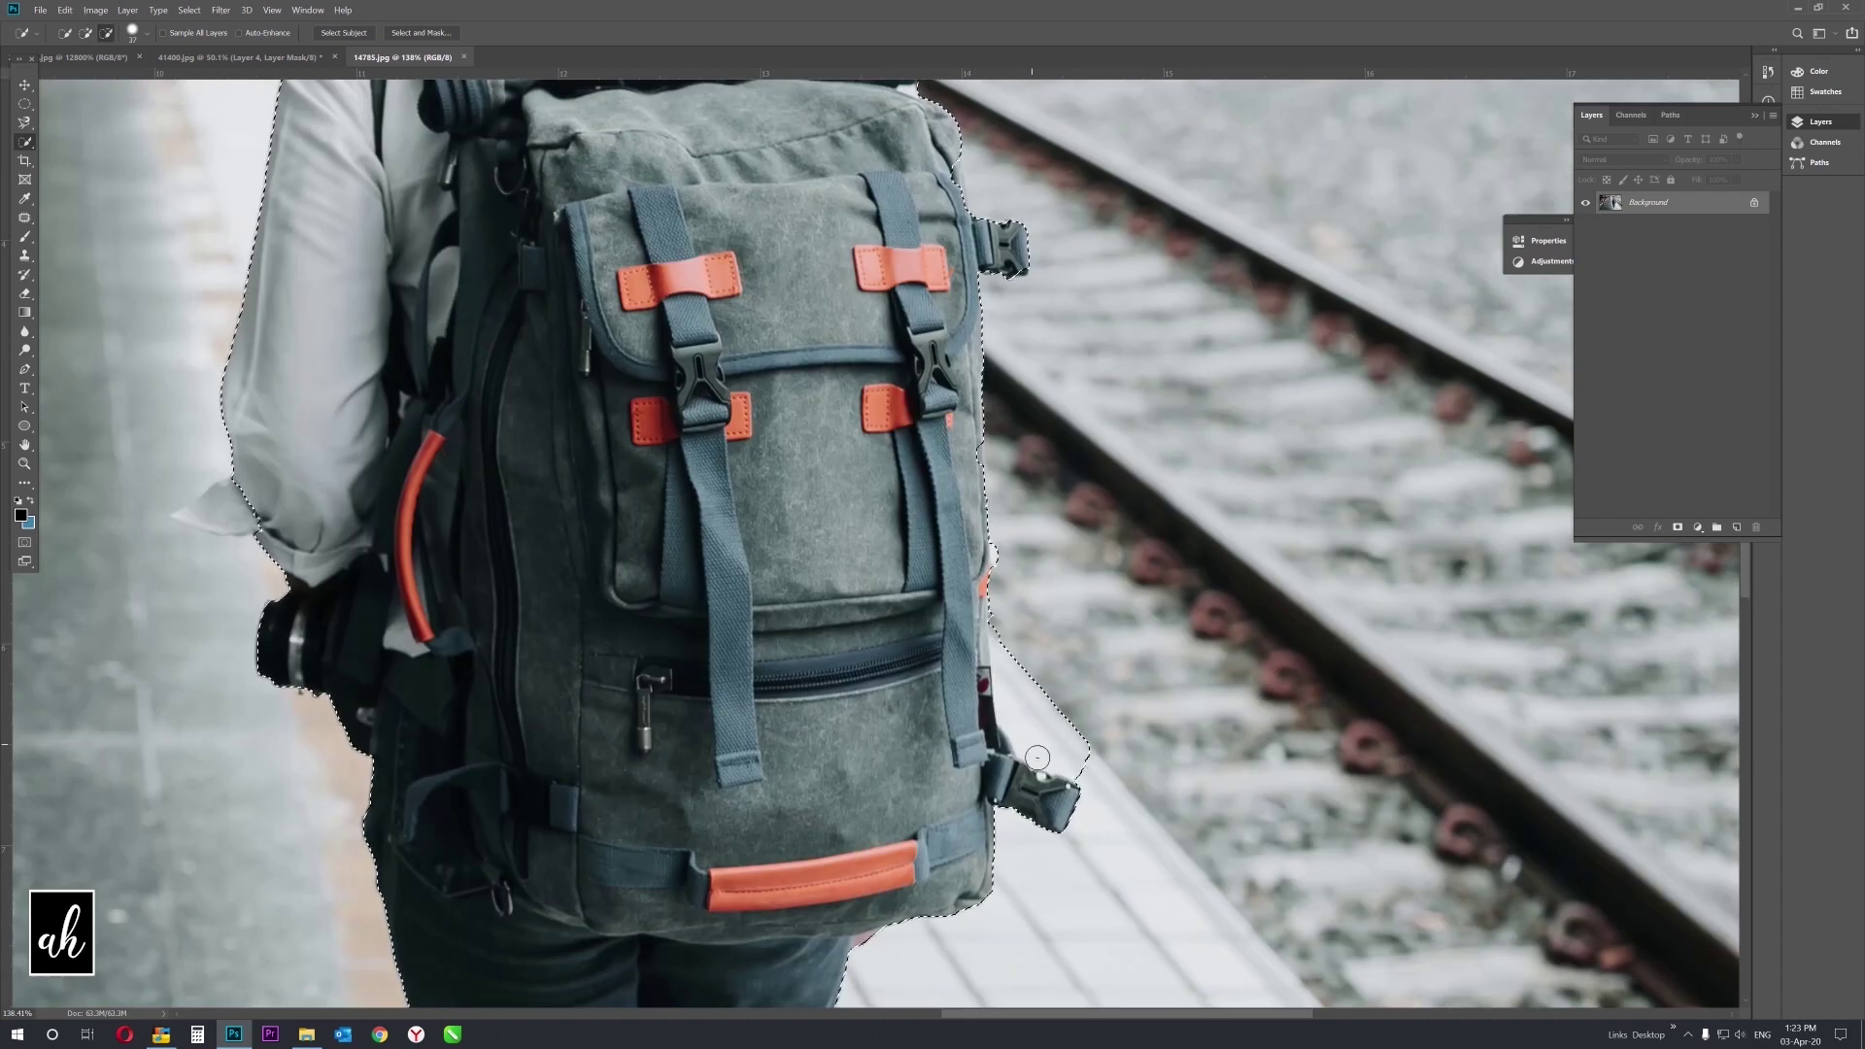
{"action": "left_click_drag", "start_coordinate": [981, 754], "coordinate": [1122, 428]}
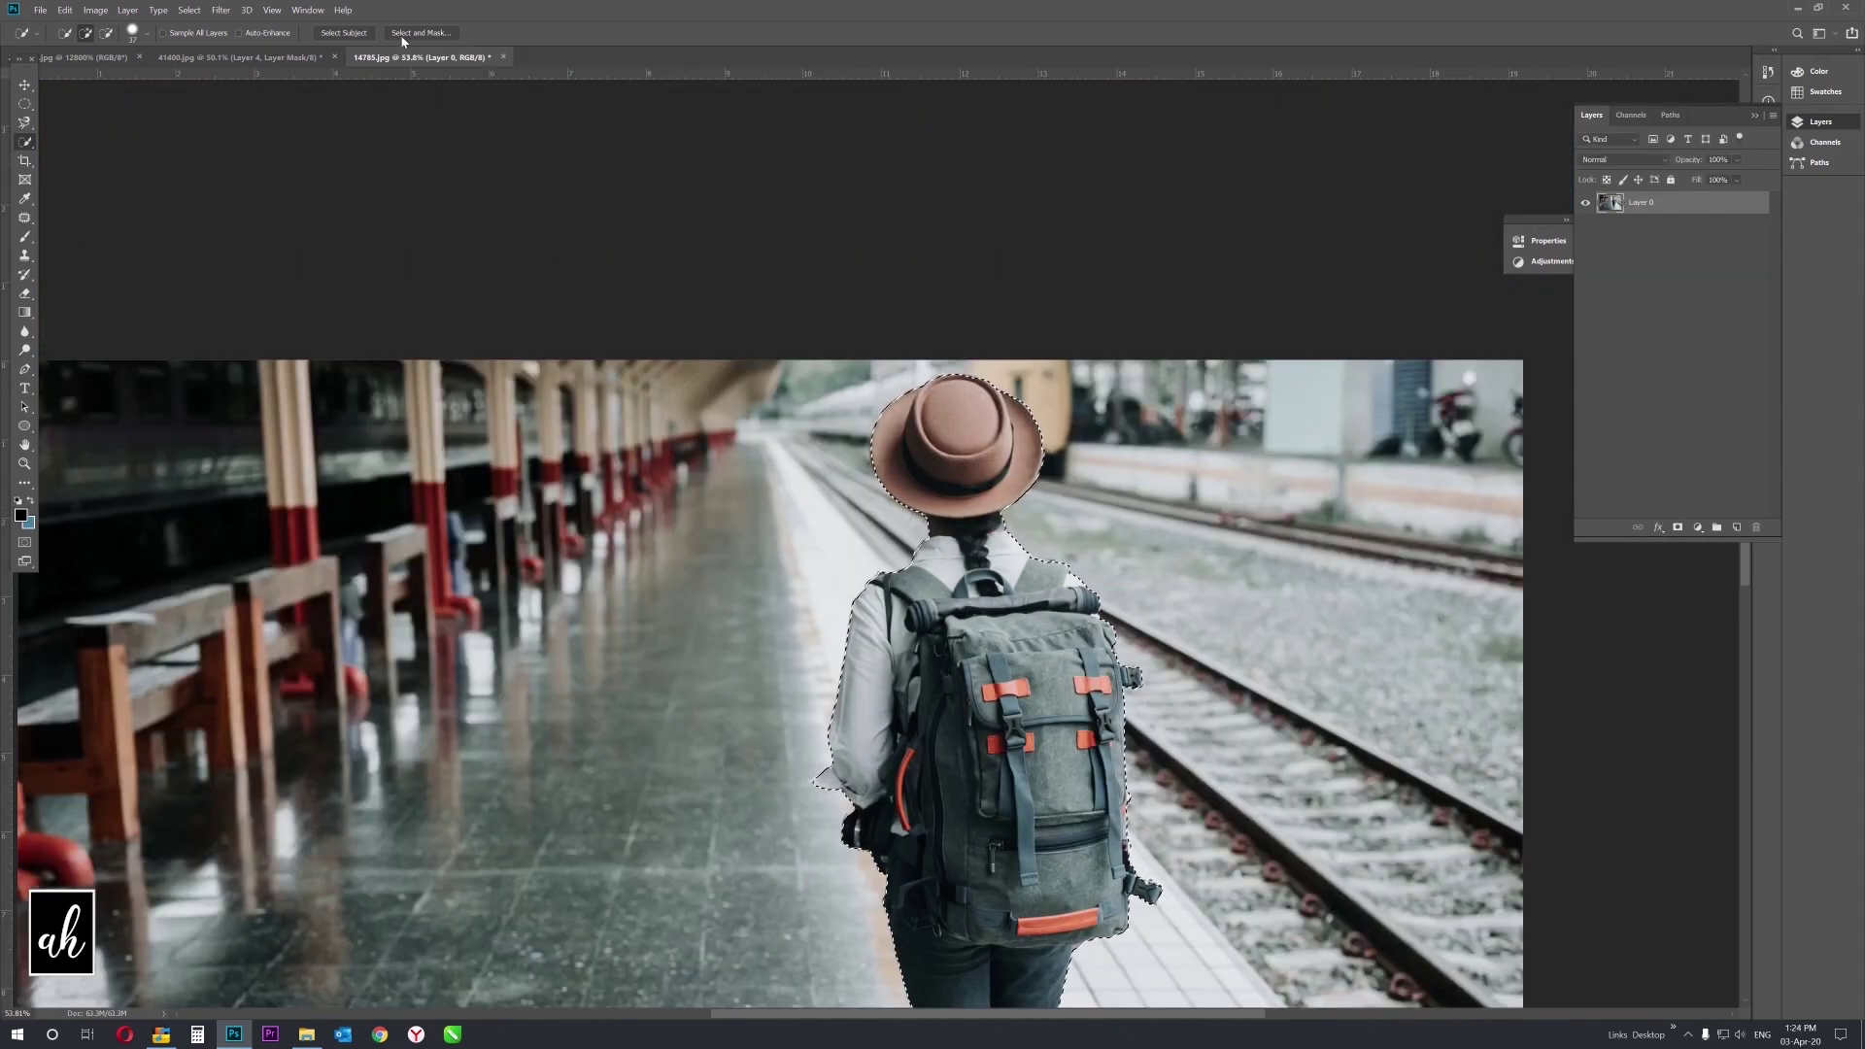
Refine the woman's selection edges in Select and Mask and output them as a layer mask.
{"action": "left_click", "coordinate": [402, 39]}
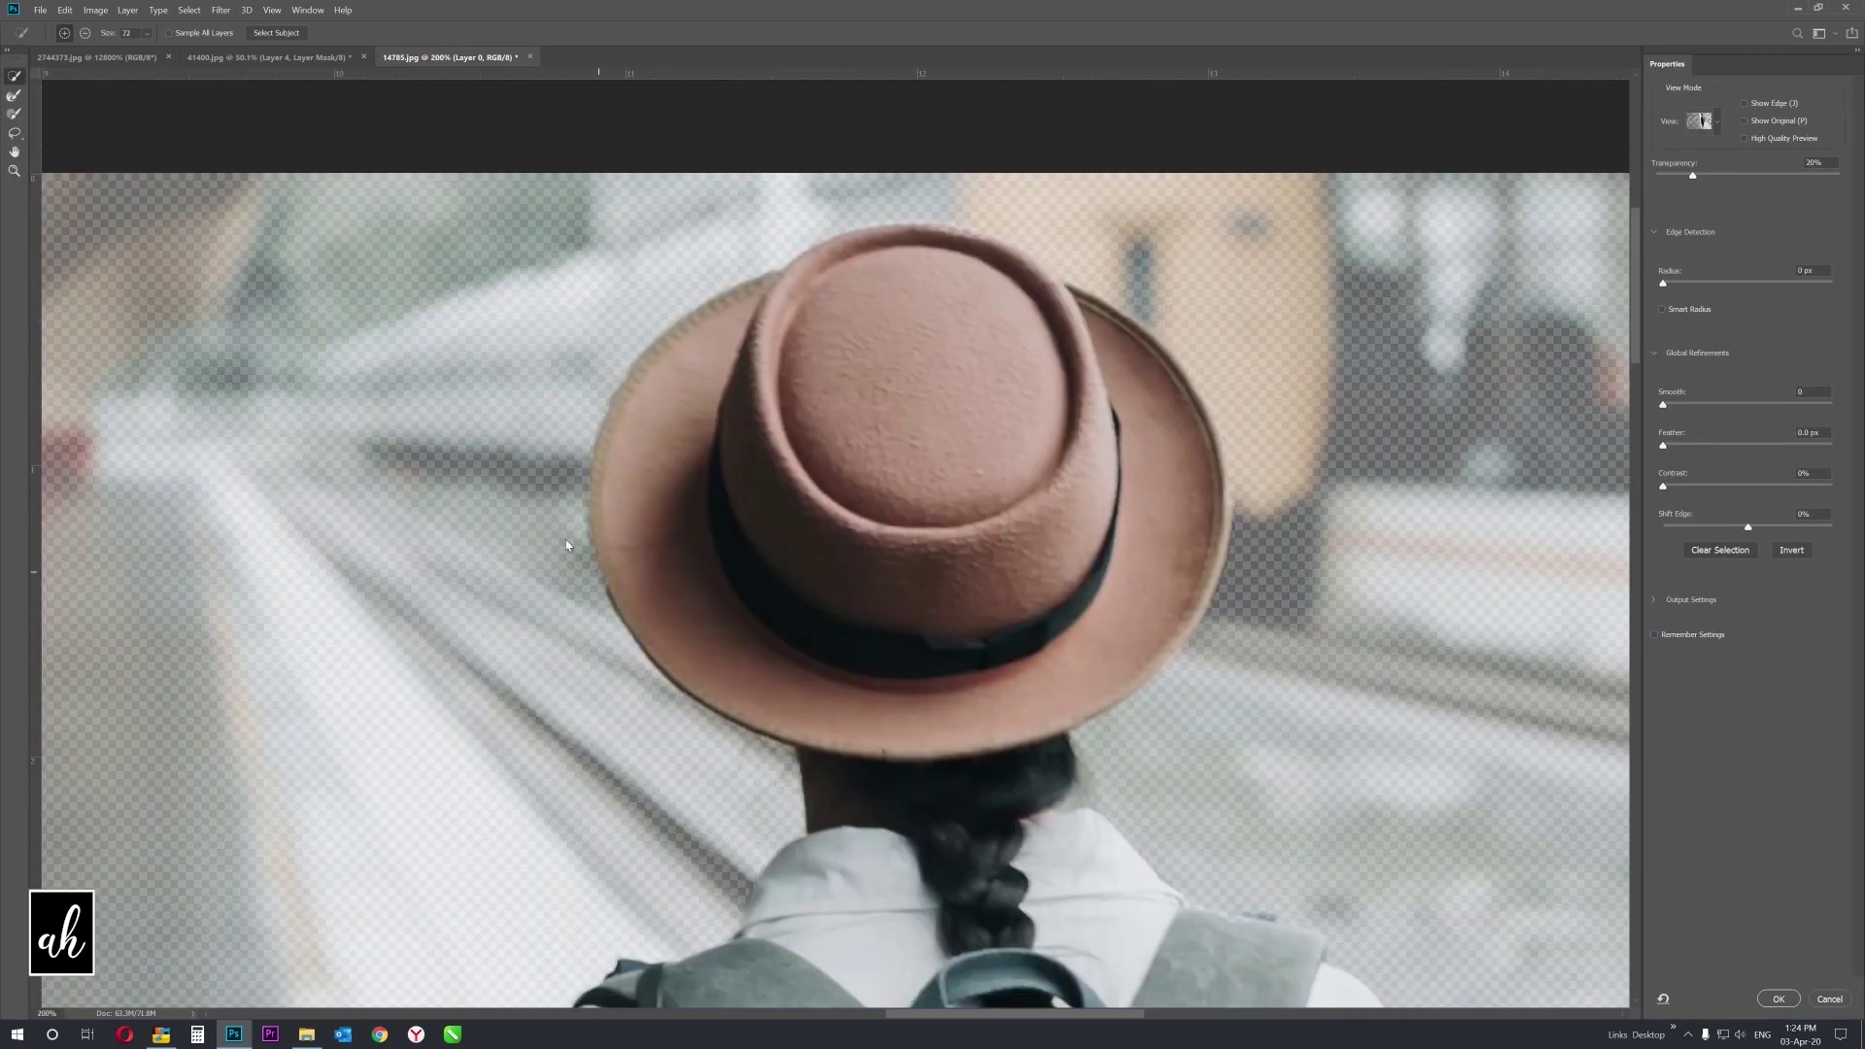
{"action": "key", "text": "r"}
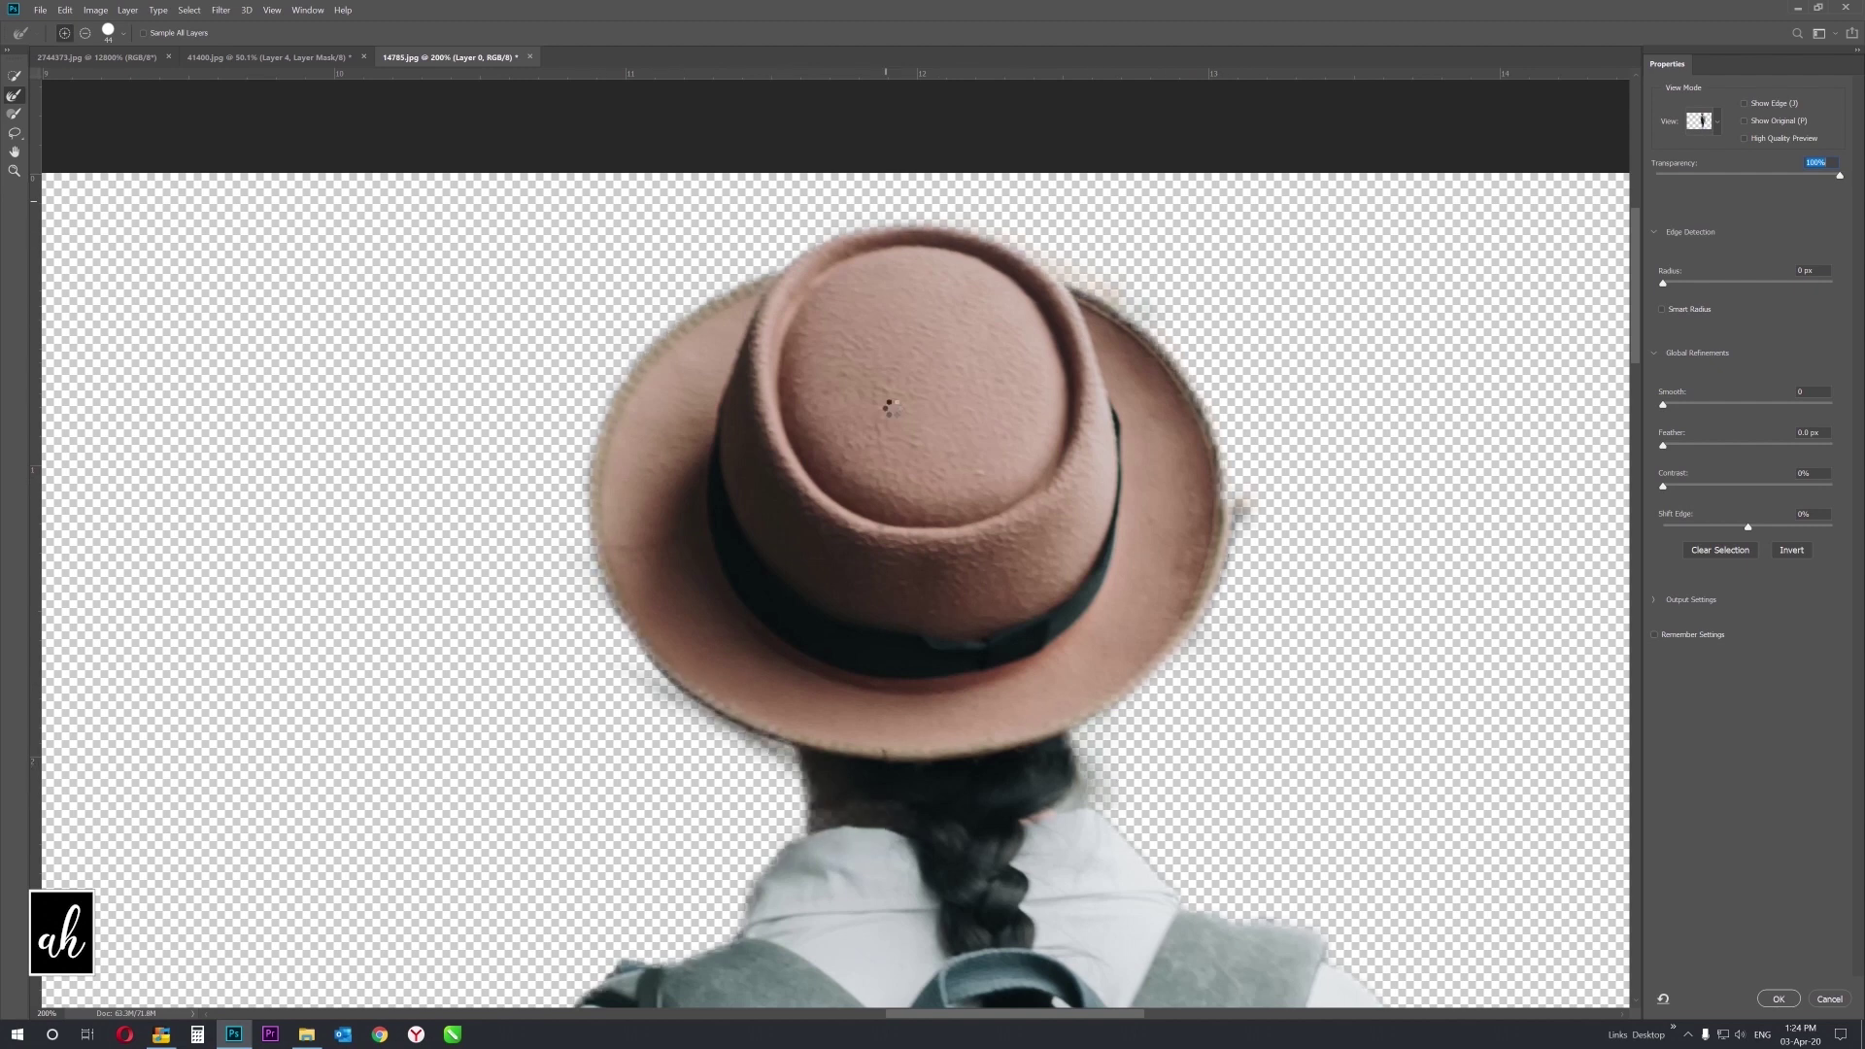
{"action": "left_click_drag", "start_coordinate": [887, 404], "coordinate": [868, 353]}
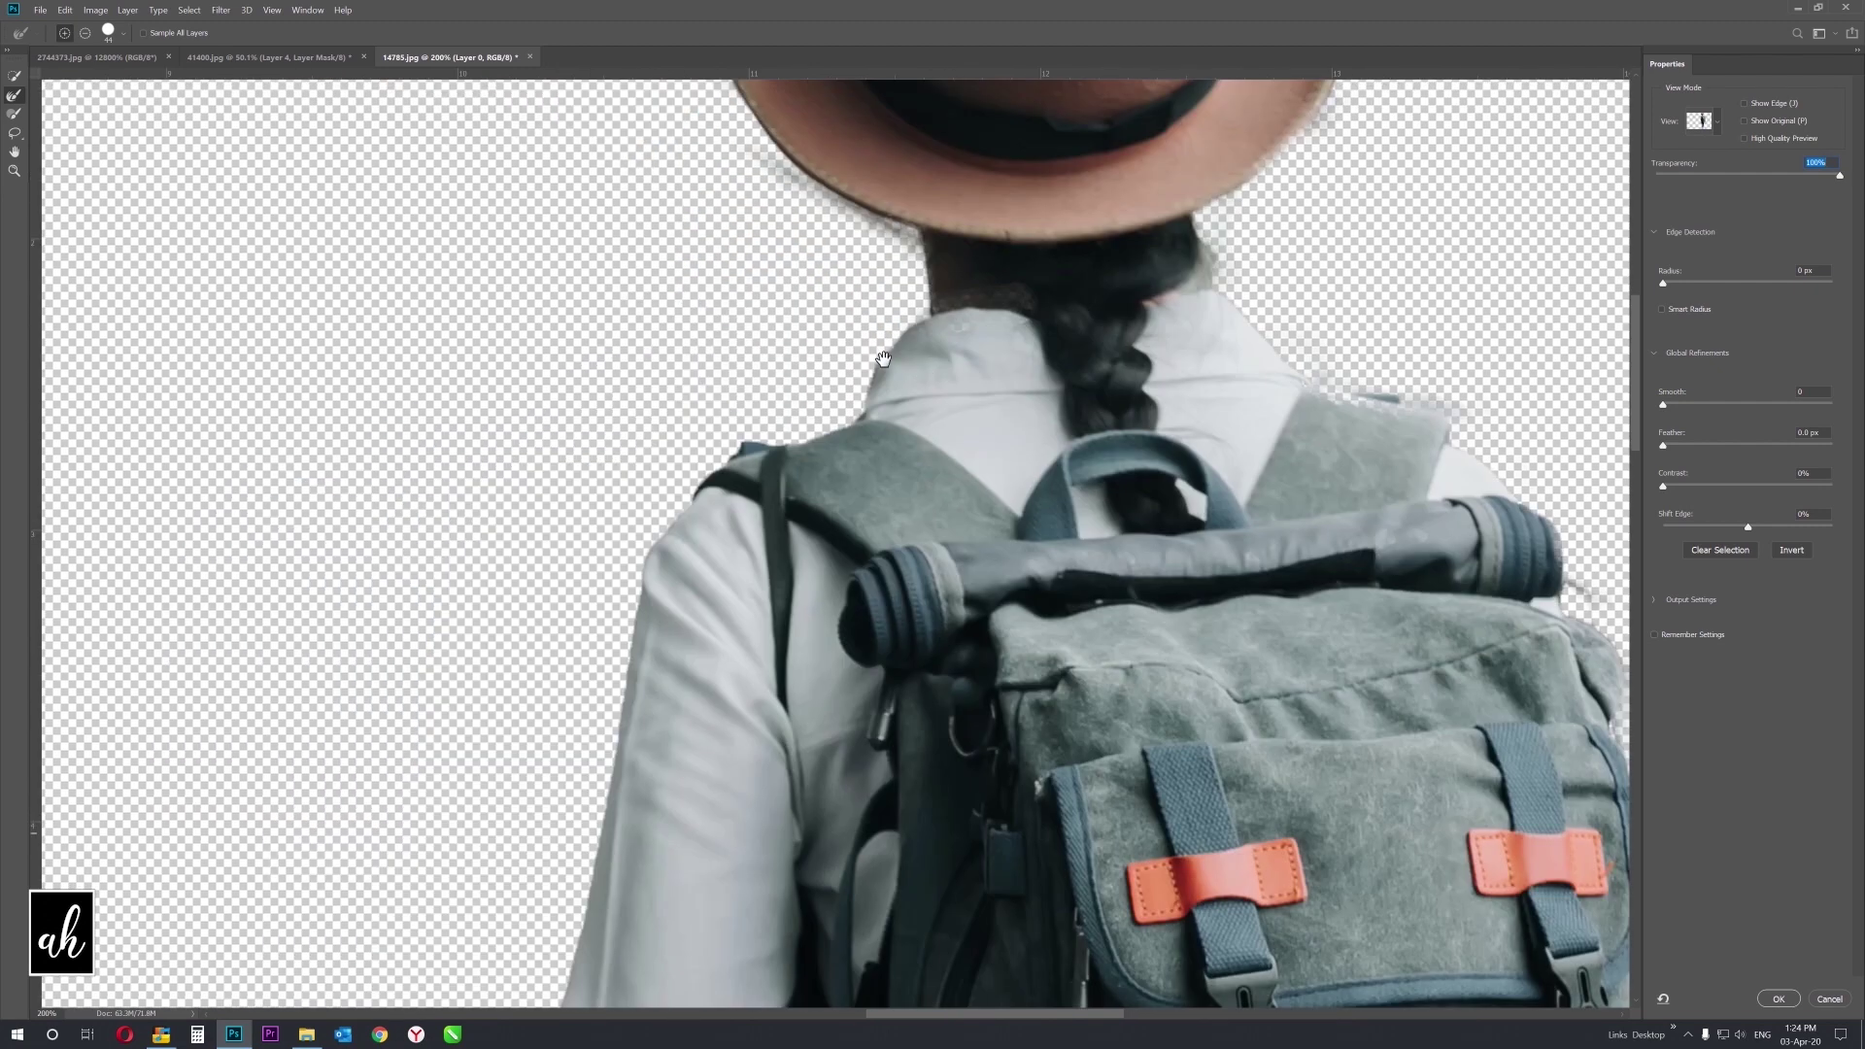
{"action": "left_click_drag", "start_coordinate": [185, 488], "coordinate": [631, 493]}
{"action": "key", "text": "Return"}
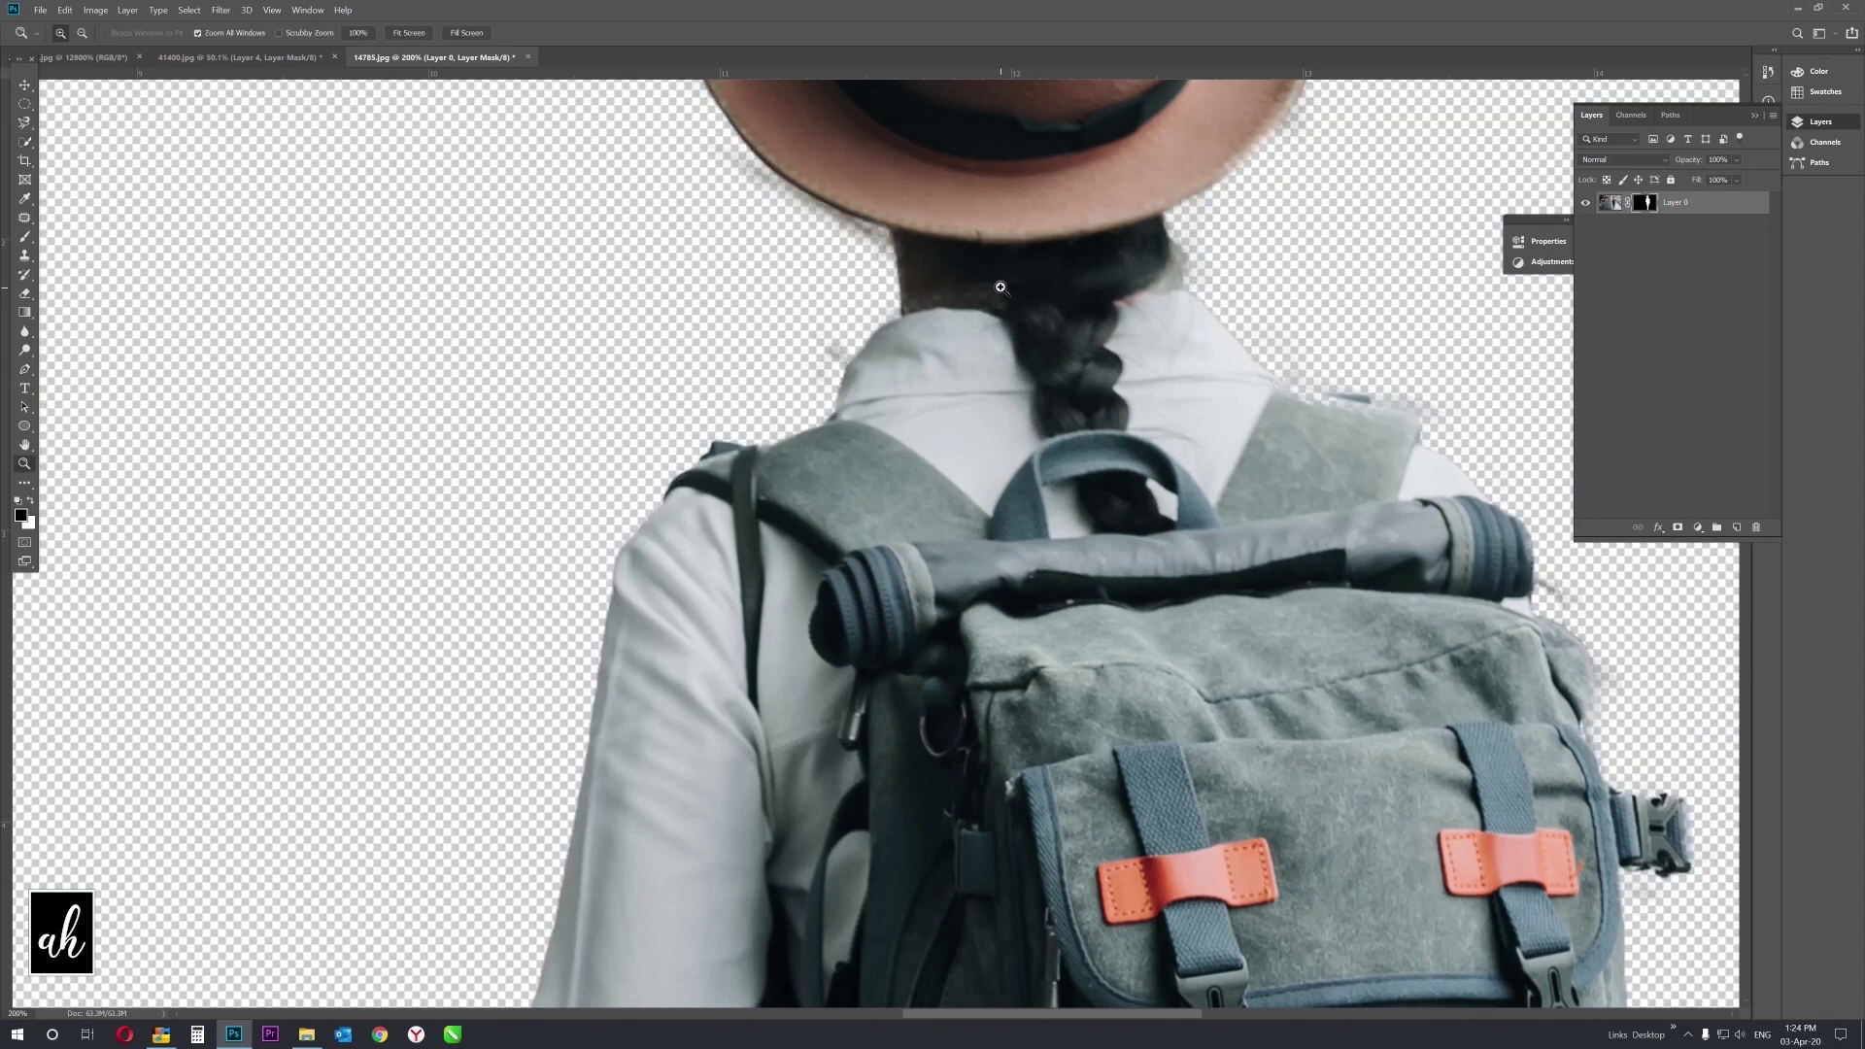
{"action": "key", "text": "ctrl+0"}
Move the cut-out woman into the lens composite and scale her onto the road before the lens.
{"action": "key", "text": "v"}
{"action": "mouse_move", "coordinate": [996, 298]}
{"action": "left_mouse_down"}
{"action": "mouse_move", "coordinate": [852, 380]}
{"action": "mouse_move", "coordinate": [763, 622]}
{"action": "left_mouse_up"}
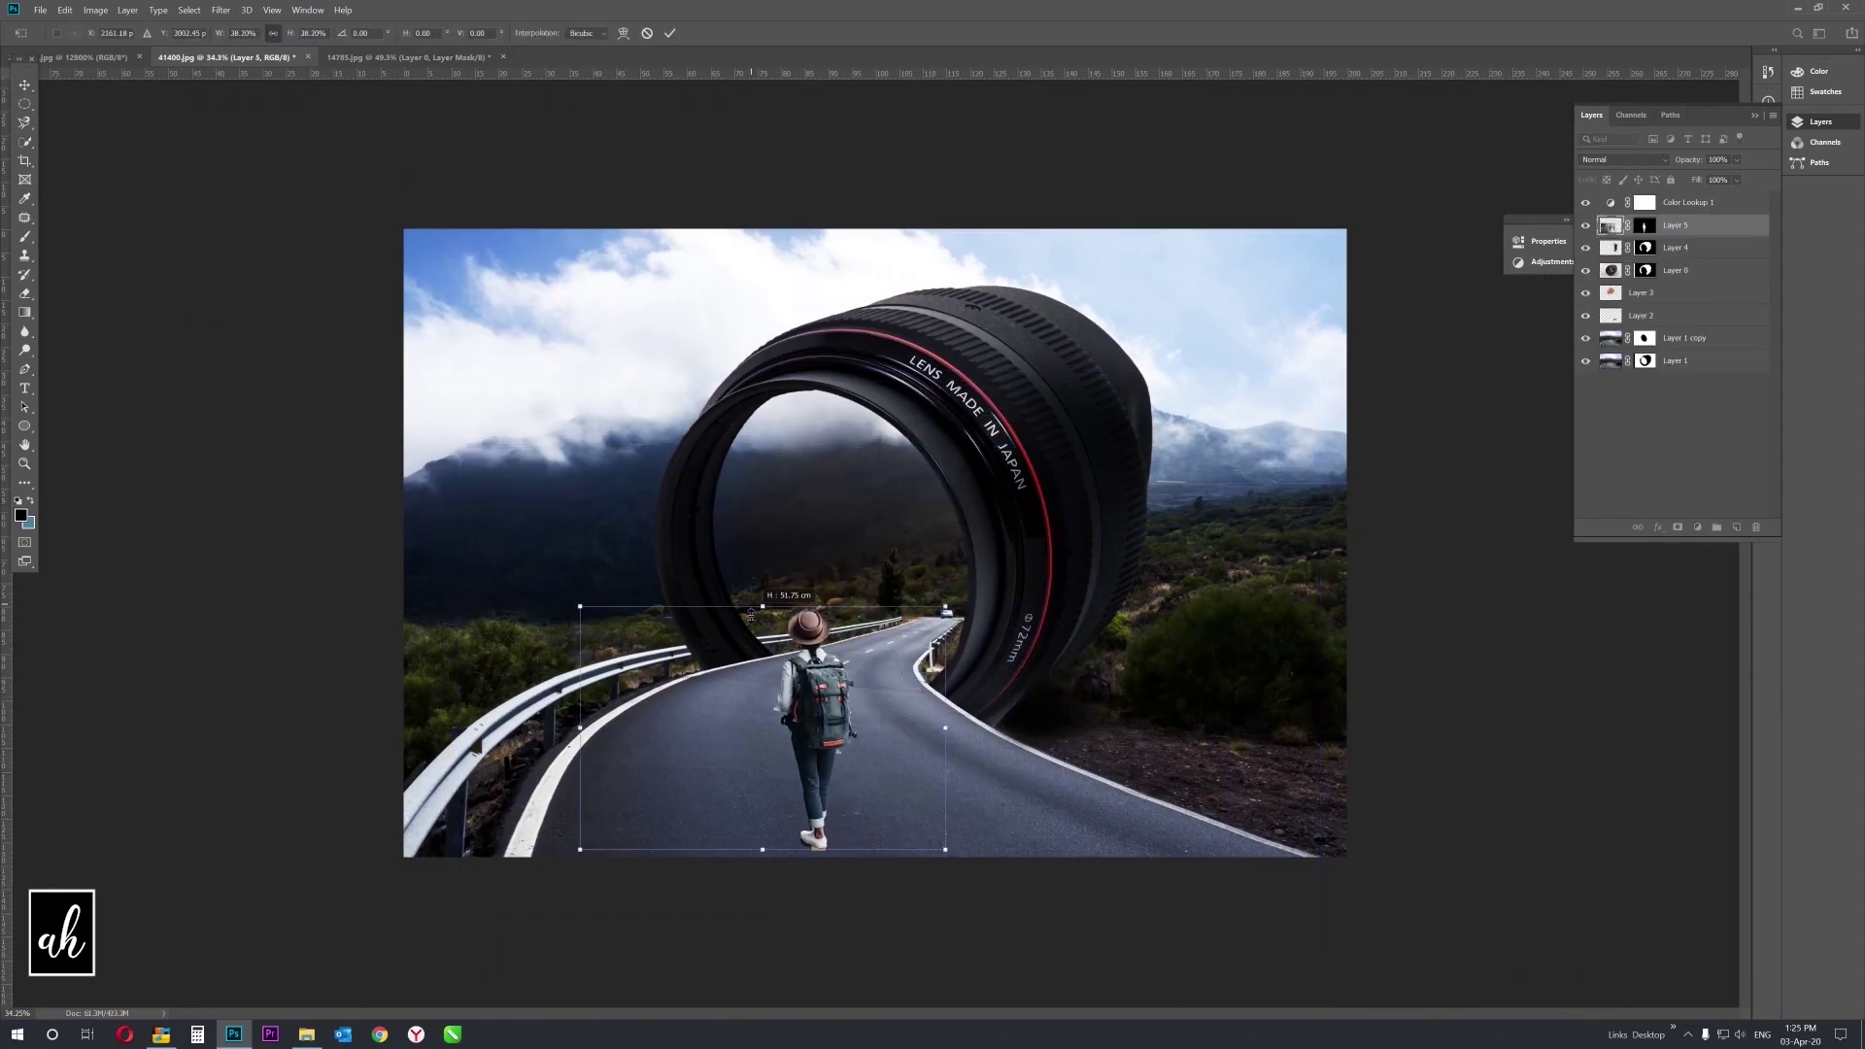
{"action": "left_click_drag", "start_coordinate": [855, 724], "coordinate": [925, 738]}
{"action": "left_click_drag", "start_coordinate": [859, 608], "coordinate": [845, 492]}
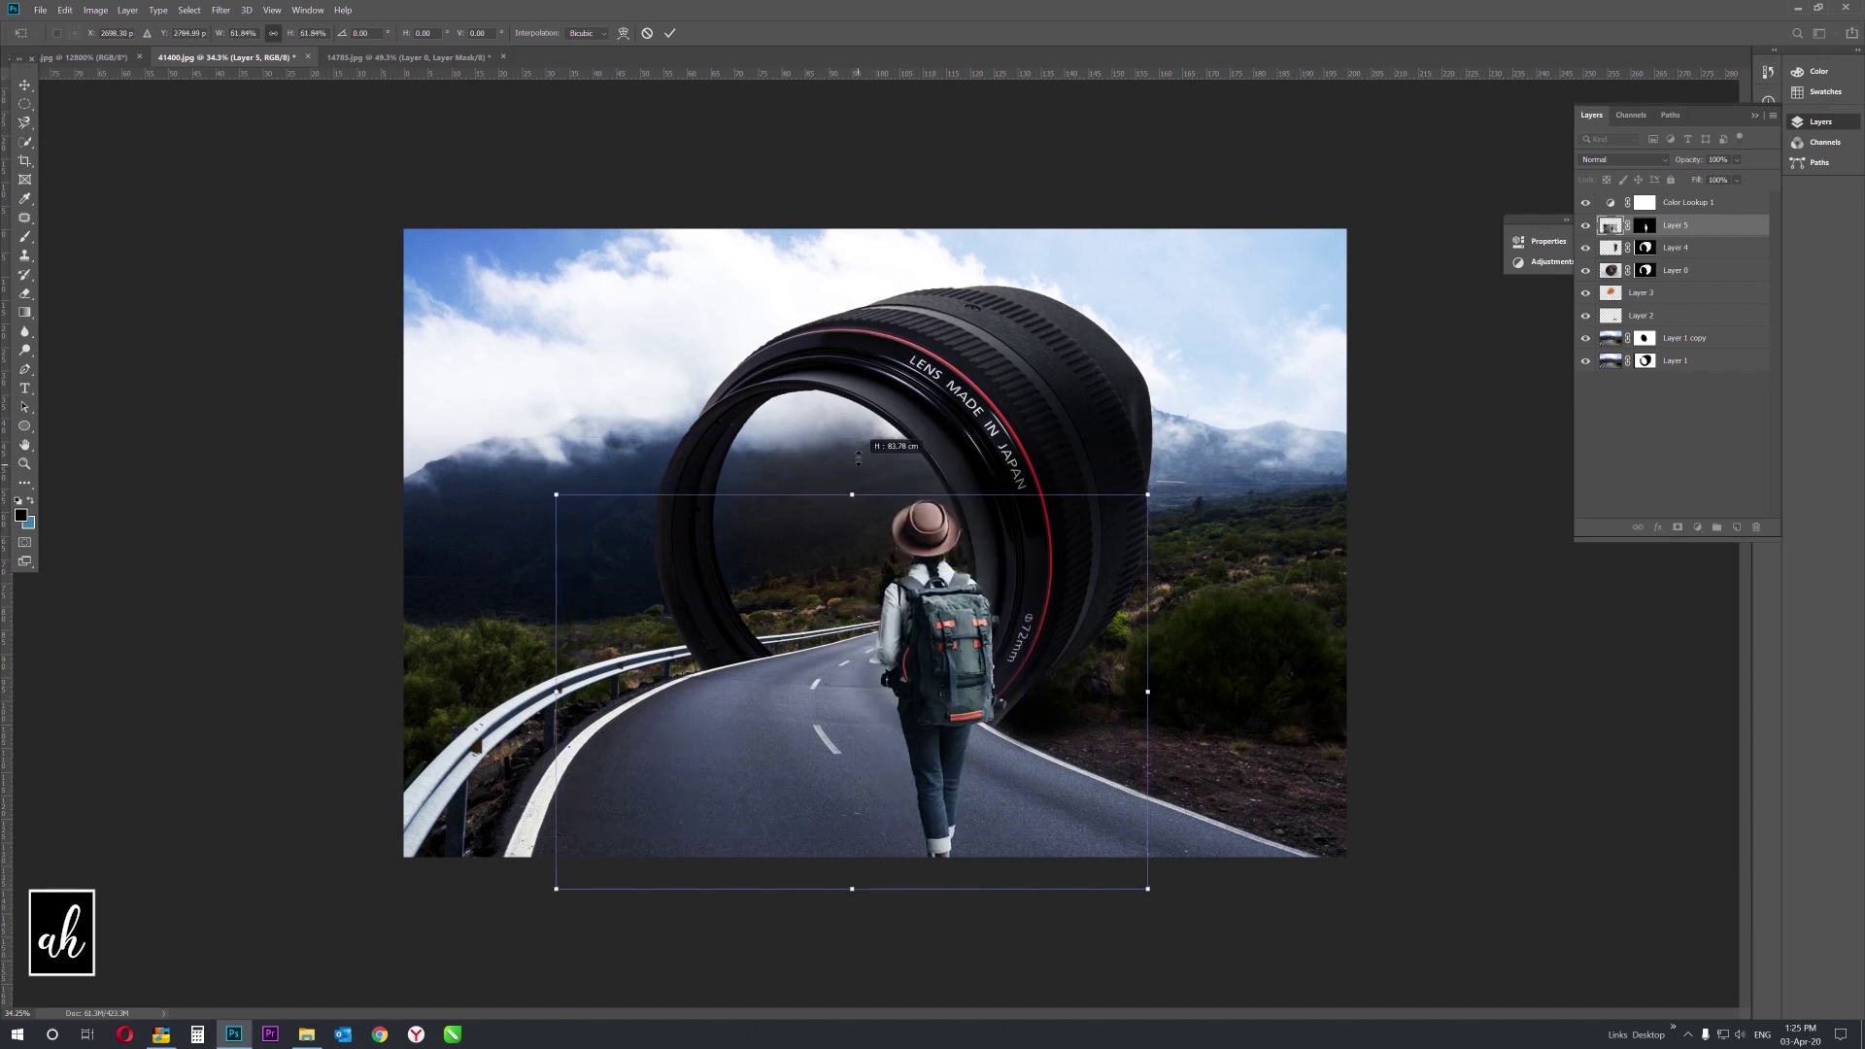
{"action": "mouse_move", "coordinate": [978, 558]}
{"action": "left_mouse_down"}
{"action": "mouse_move", "coordinate": [1000, 641]}
{"action": "mouse_move", "coordinate": [938, 641]}
{"action": "mouse_move", "coordinate": [921, 599]}
{"action": "left_mouse_up"}
{"action": "left_click_drag", "start_coordinate": [795, 420], "coordinate": [794, 559]}
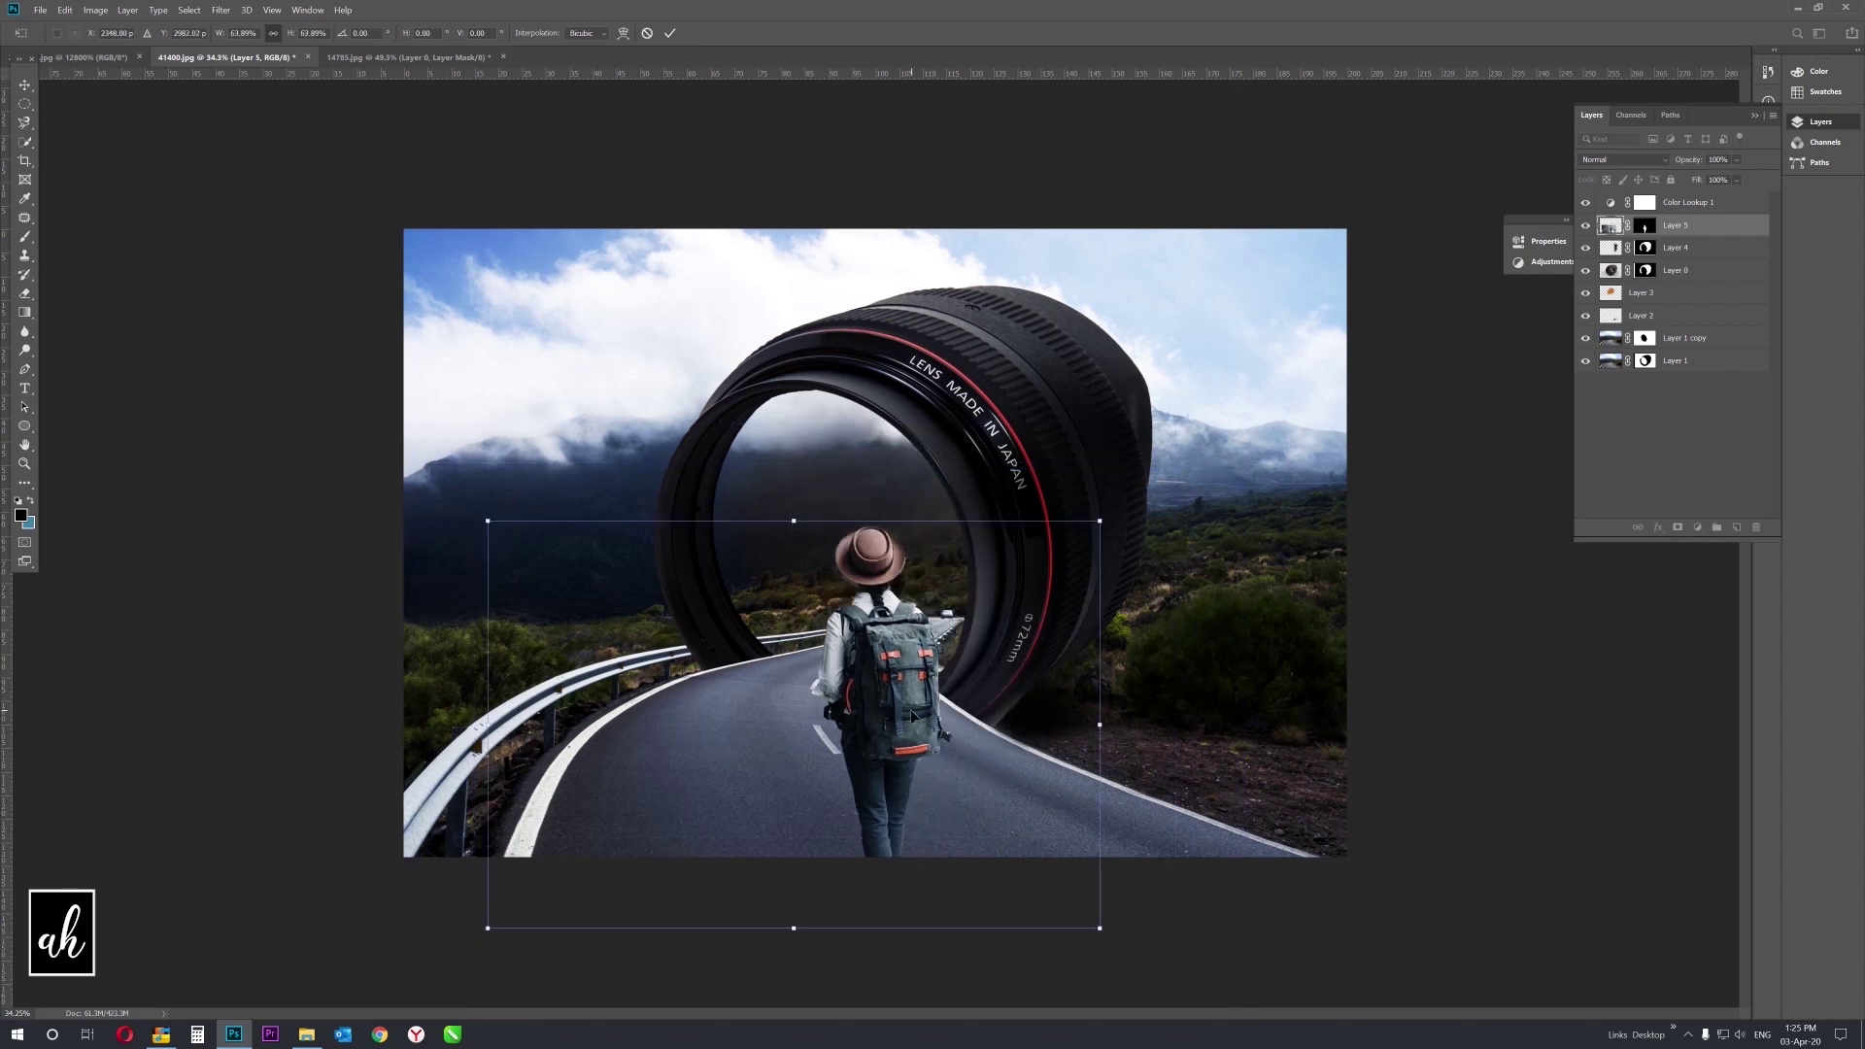
{"action": "key", "text": "Return"}
{"action": "key", "text": "z"}
{"action": "left_click", "coordinate": [804, 375]}
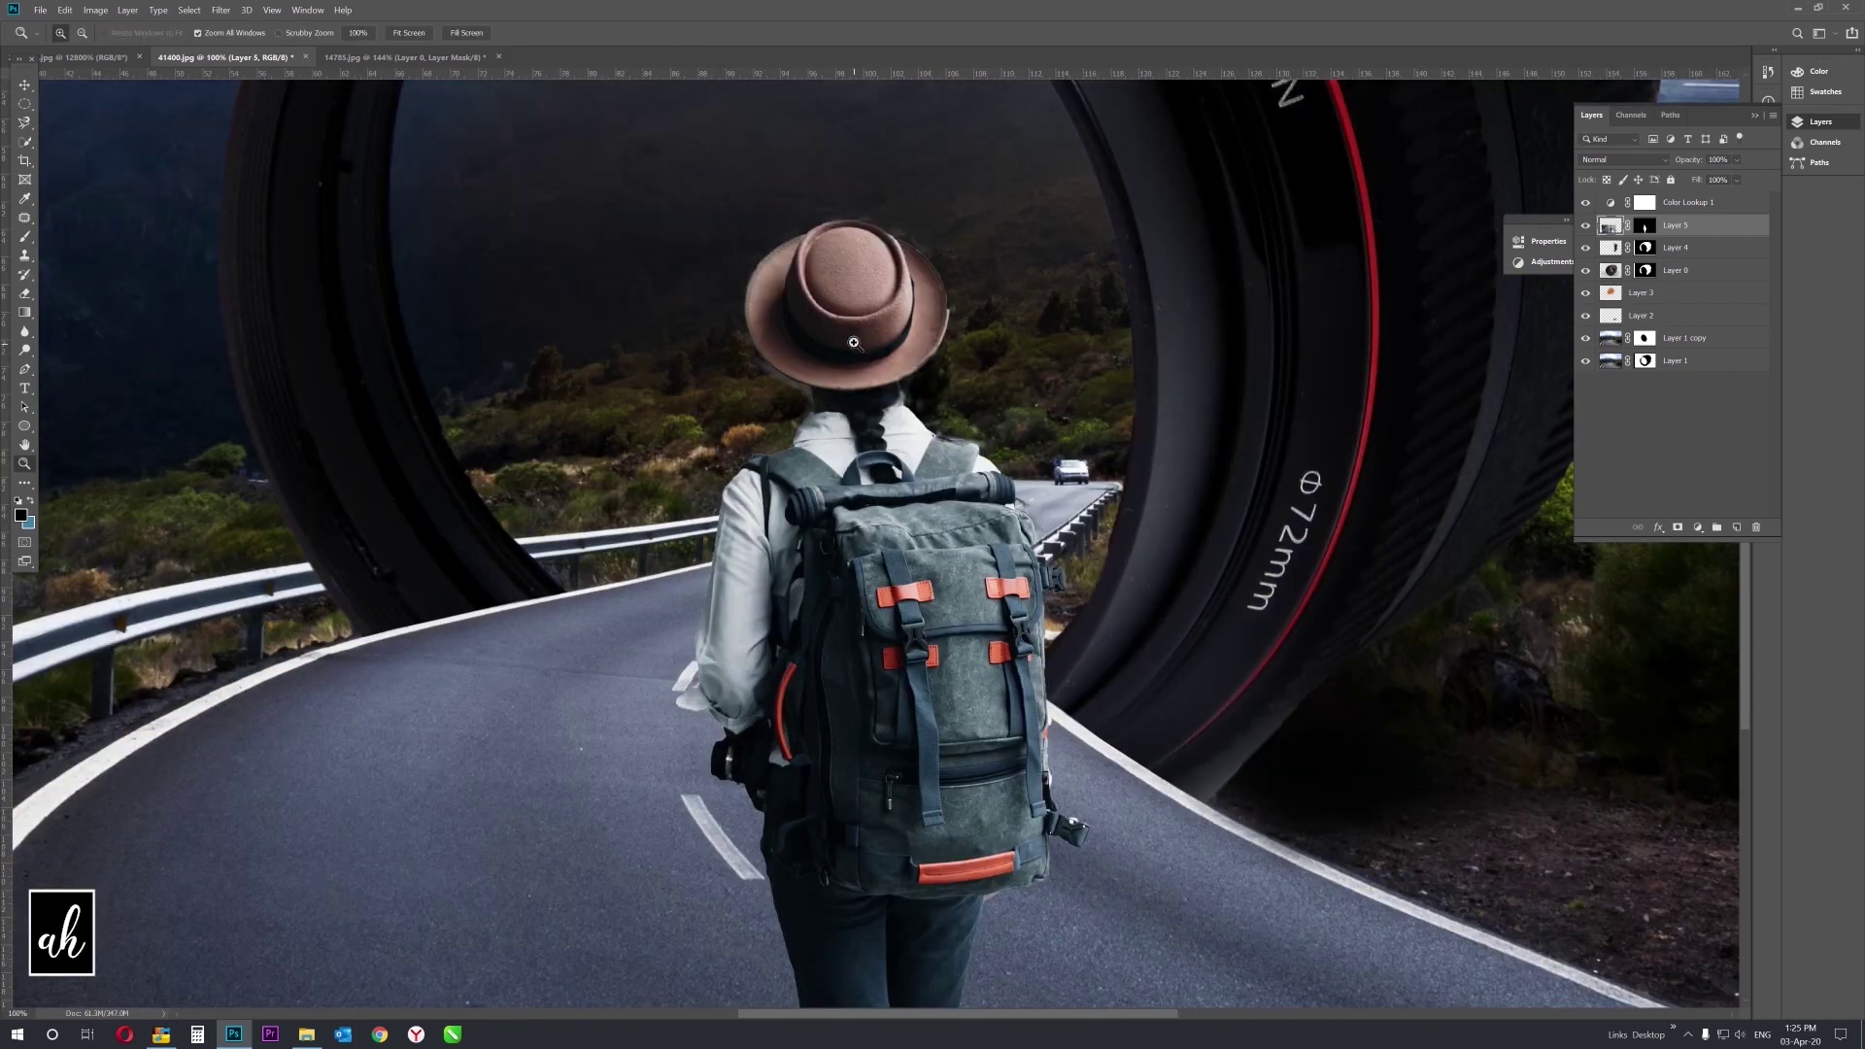
Paint black on Layer 5's mask to hide the light halo on the hat brim and neck.
{"action": "left_click", "coordinate": [1645, 225]}
{"action": "key", "text": "b"}
{"action": "right_click", "coordinate": [694, 417]}
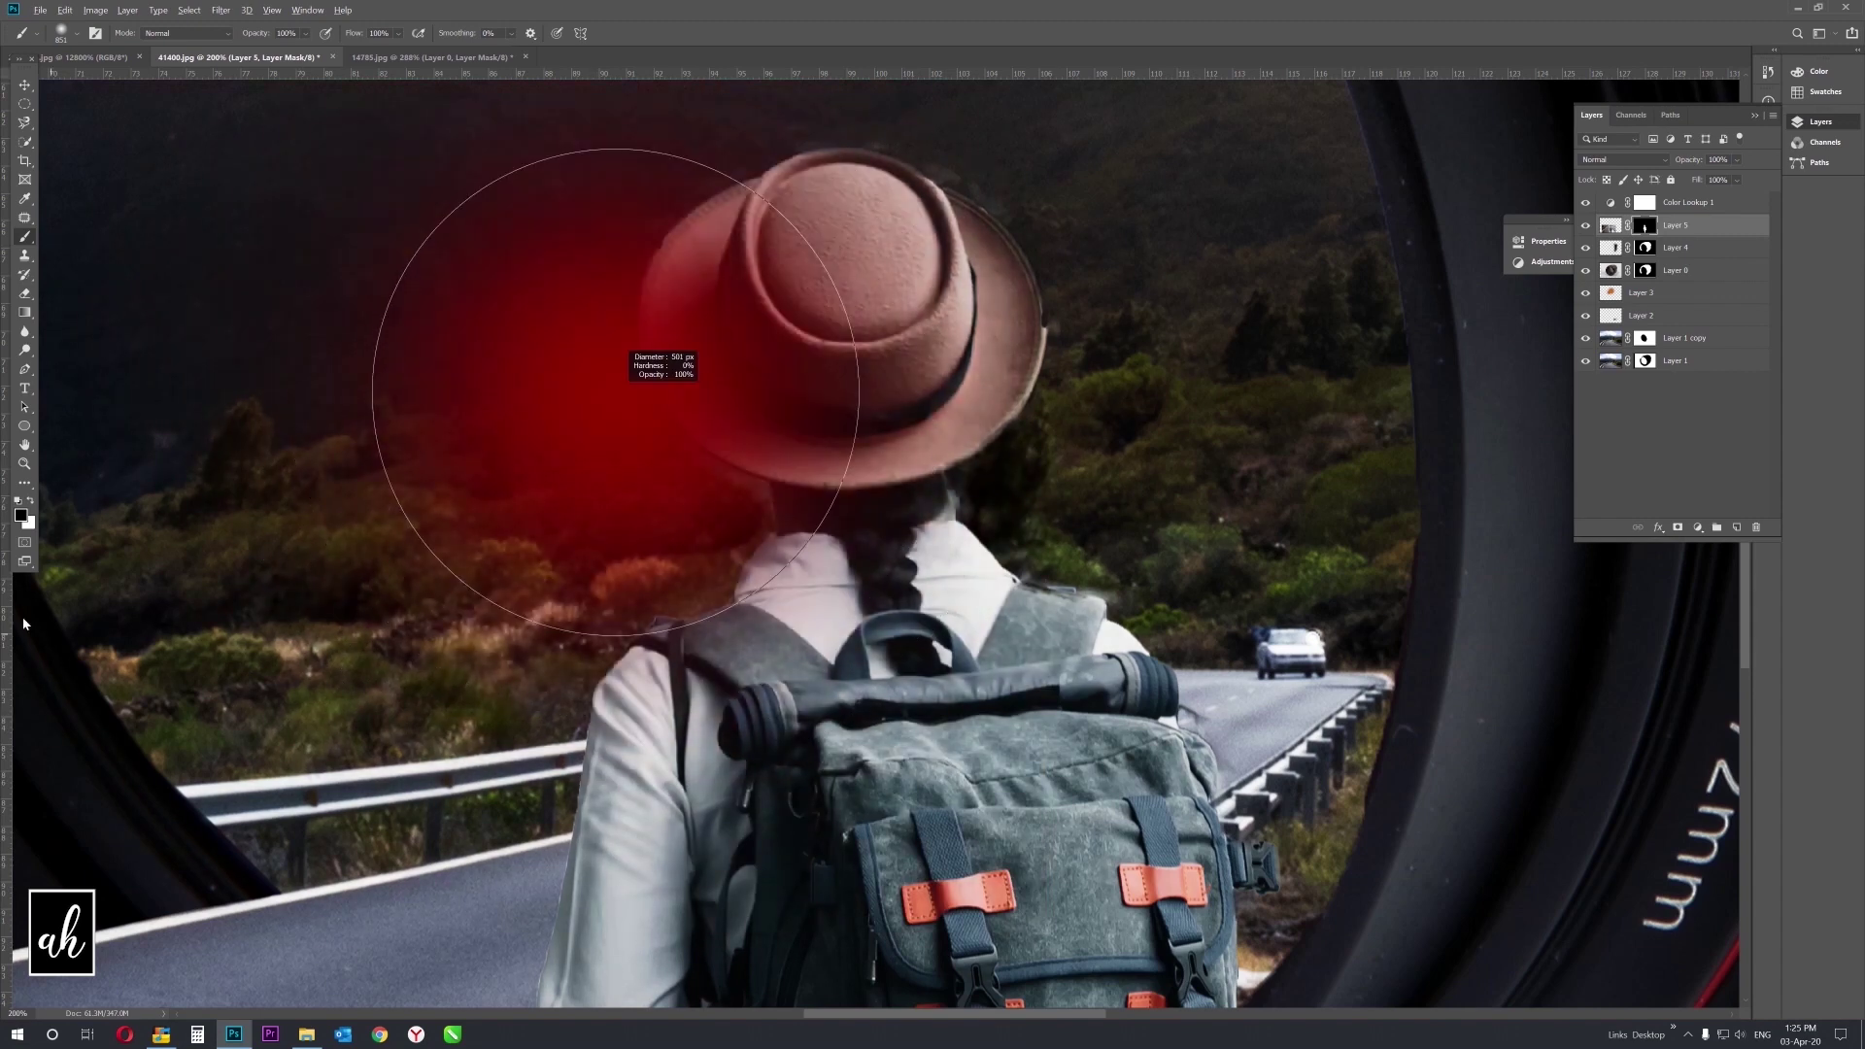
{"action": "scroll", "coordinate": [670, 467], "scroll_direction": "up", "scroll_amount": 5}
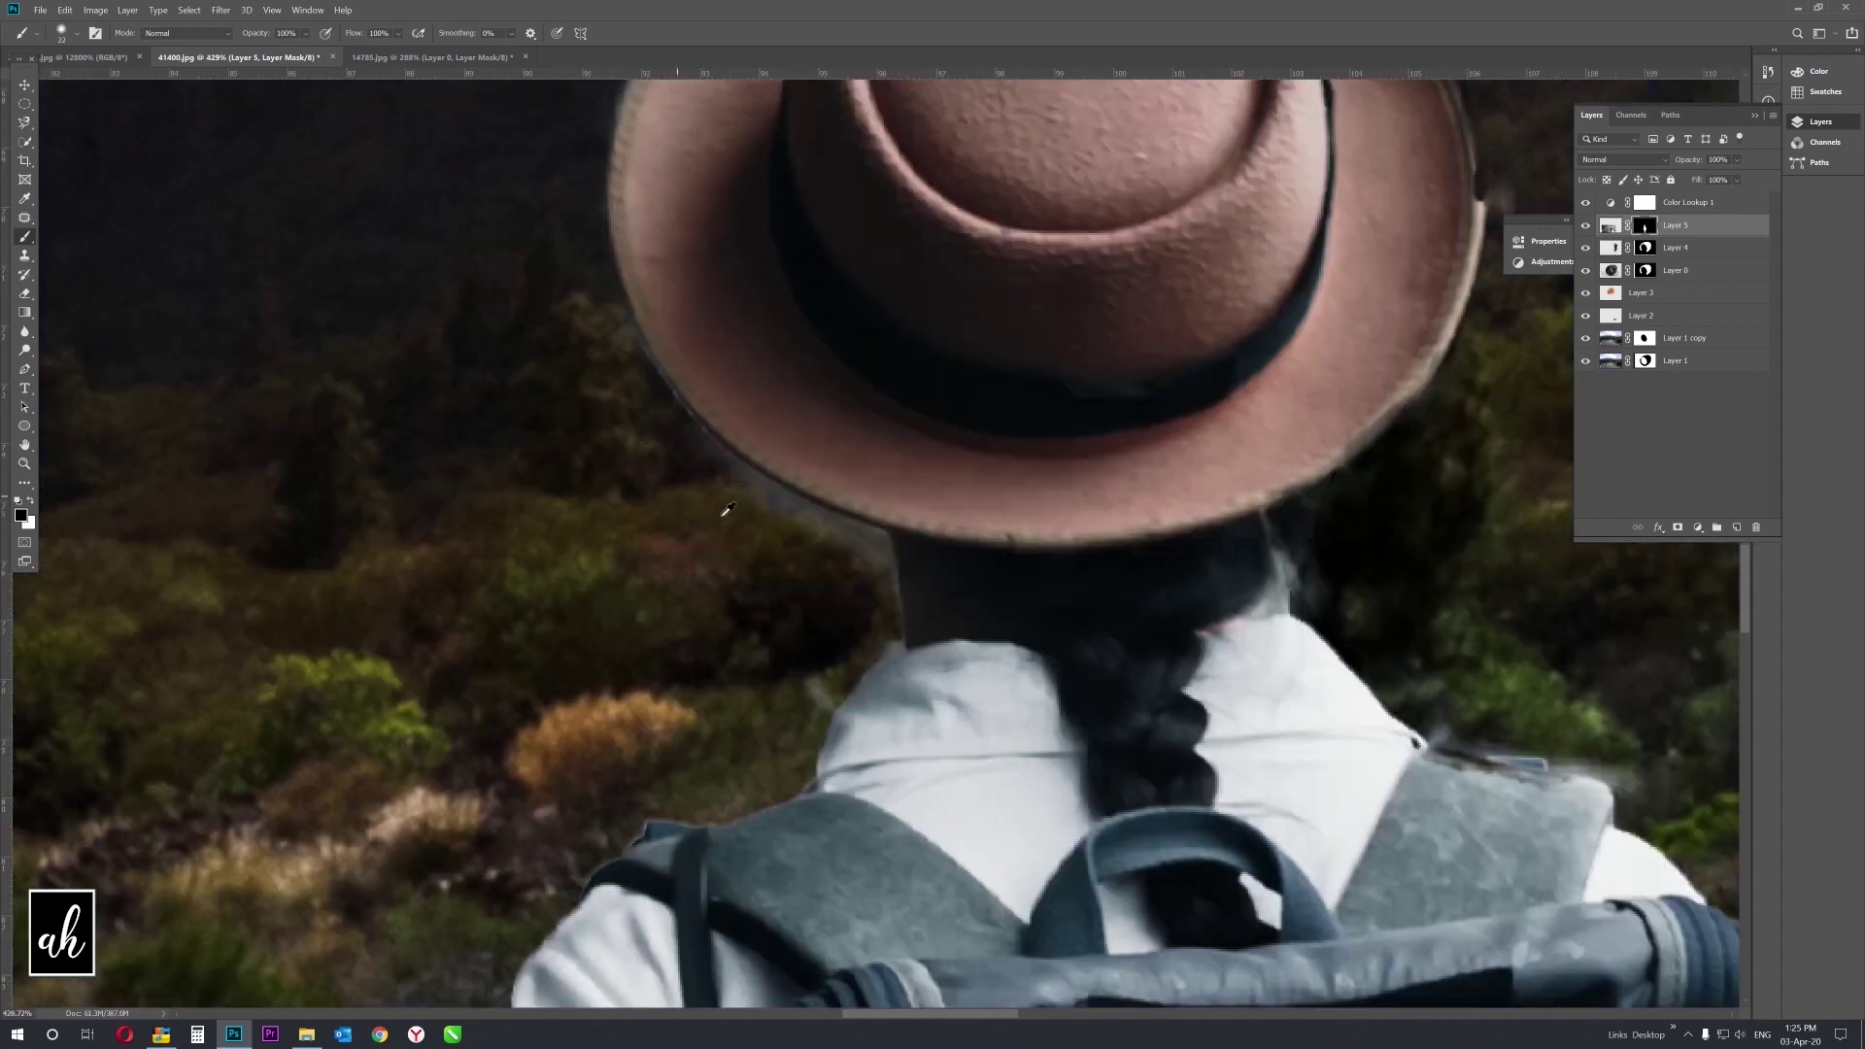
{"action": "left_click_drag", "start_coordinate": [864, 553], "coordinate": [700, 454]}
{"action": "mouse_move", "coordinate": [1277, 515]}
{"action": "left_mouse_down"}
{"action": "mouse_move", "coordinate": [1317, 607]}
{"action": "mouse_move", "coordinate": [1616, 757]}
{"action": "left_mouse_up"}
Paint white on the mask to restore the hat brim's outer edge.
{"action": "mouse_move", "coordinate": [782, 512]}
{"action": "left_mouse_down"}
{"action": "mouse_move", "coordinate": [849, 709]}
{"action": "mouse_move", "coordinate": [615, 552]}
{"action": "left_mouse_up"}
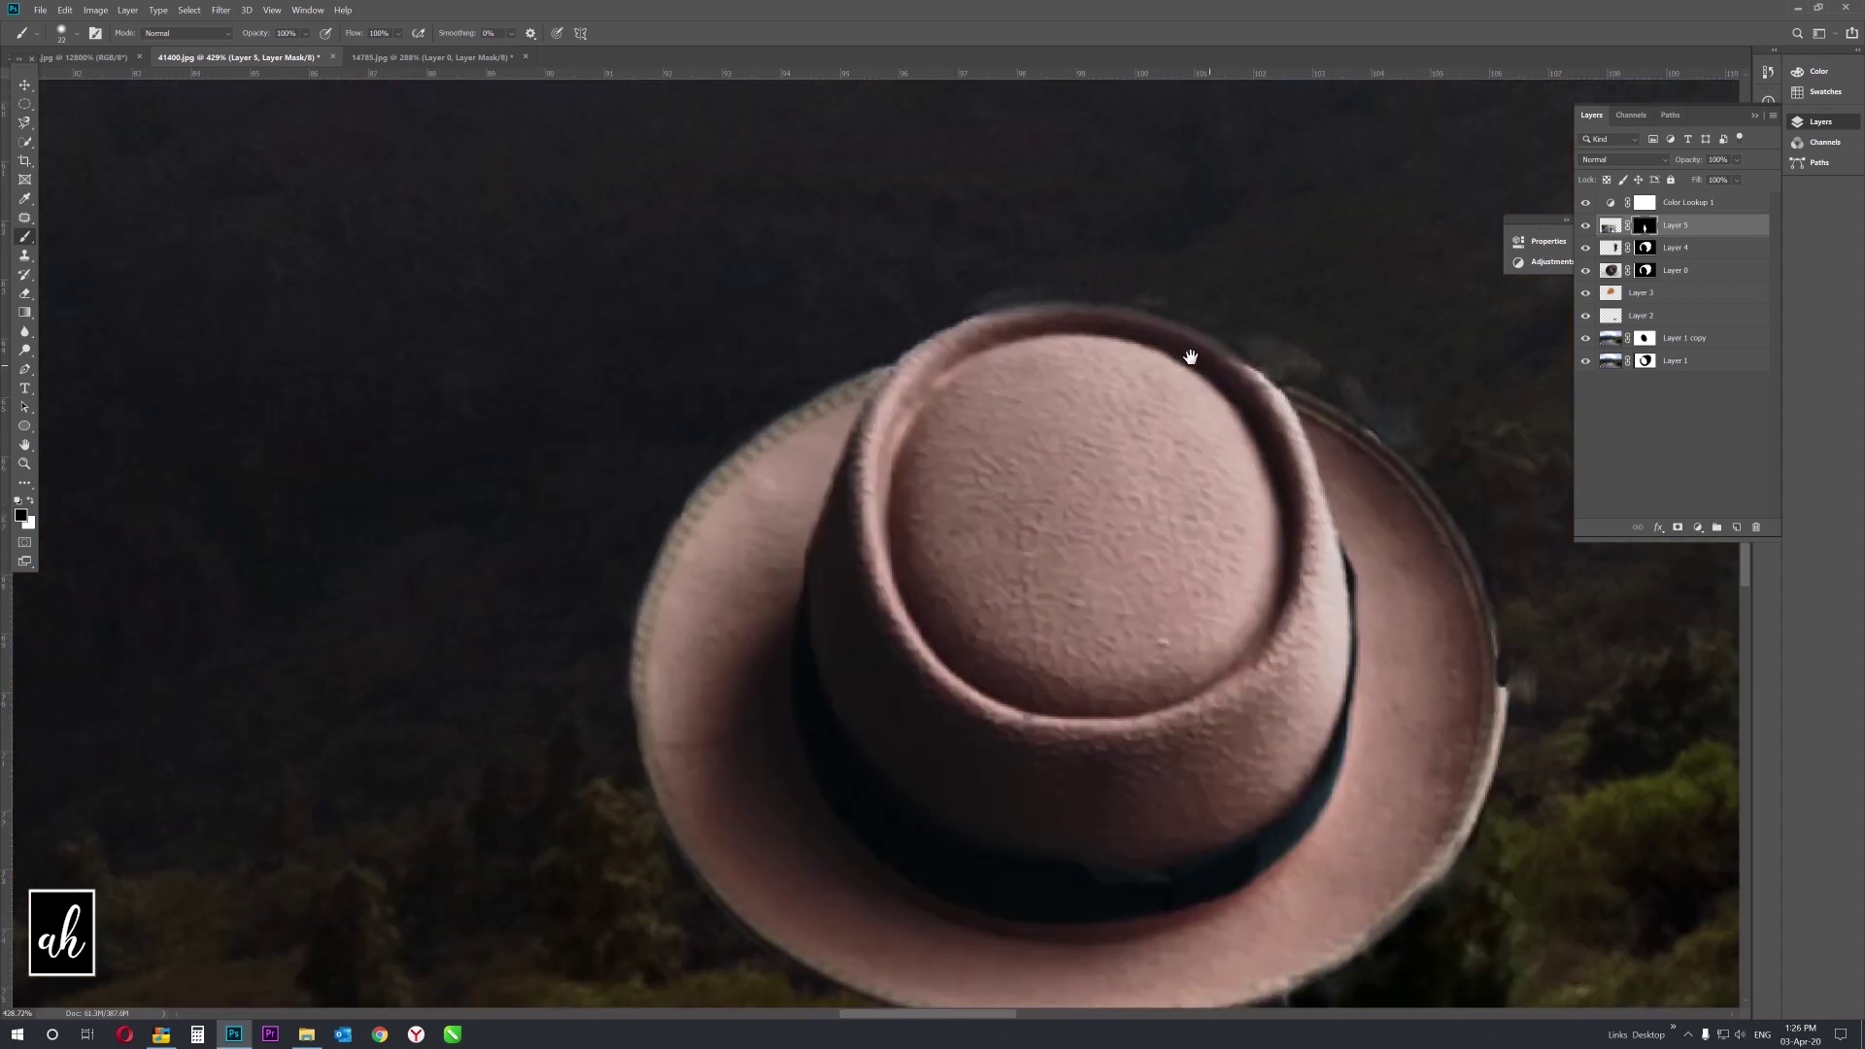
{"action": "key", "text": "x"}
{"action": "key", "text": "x"}
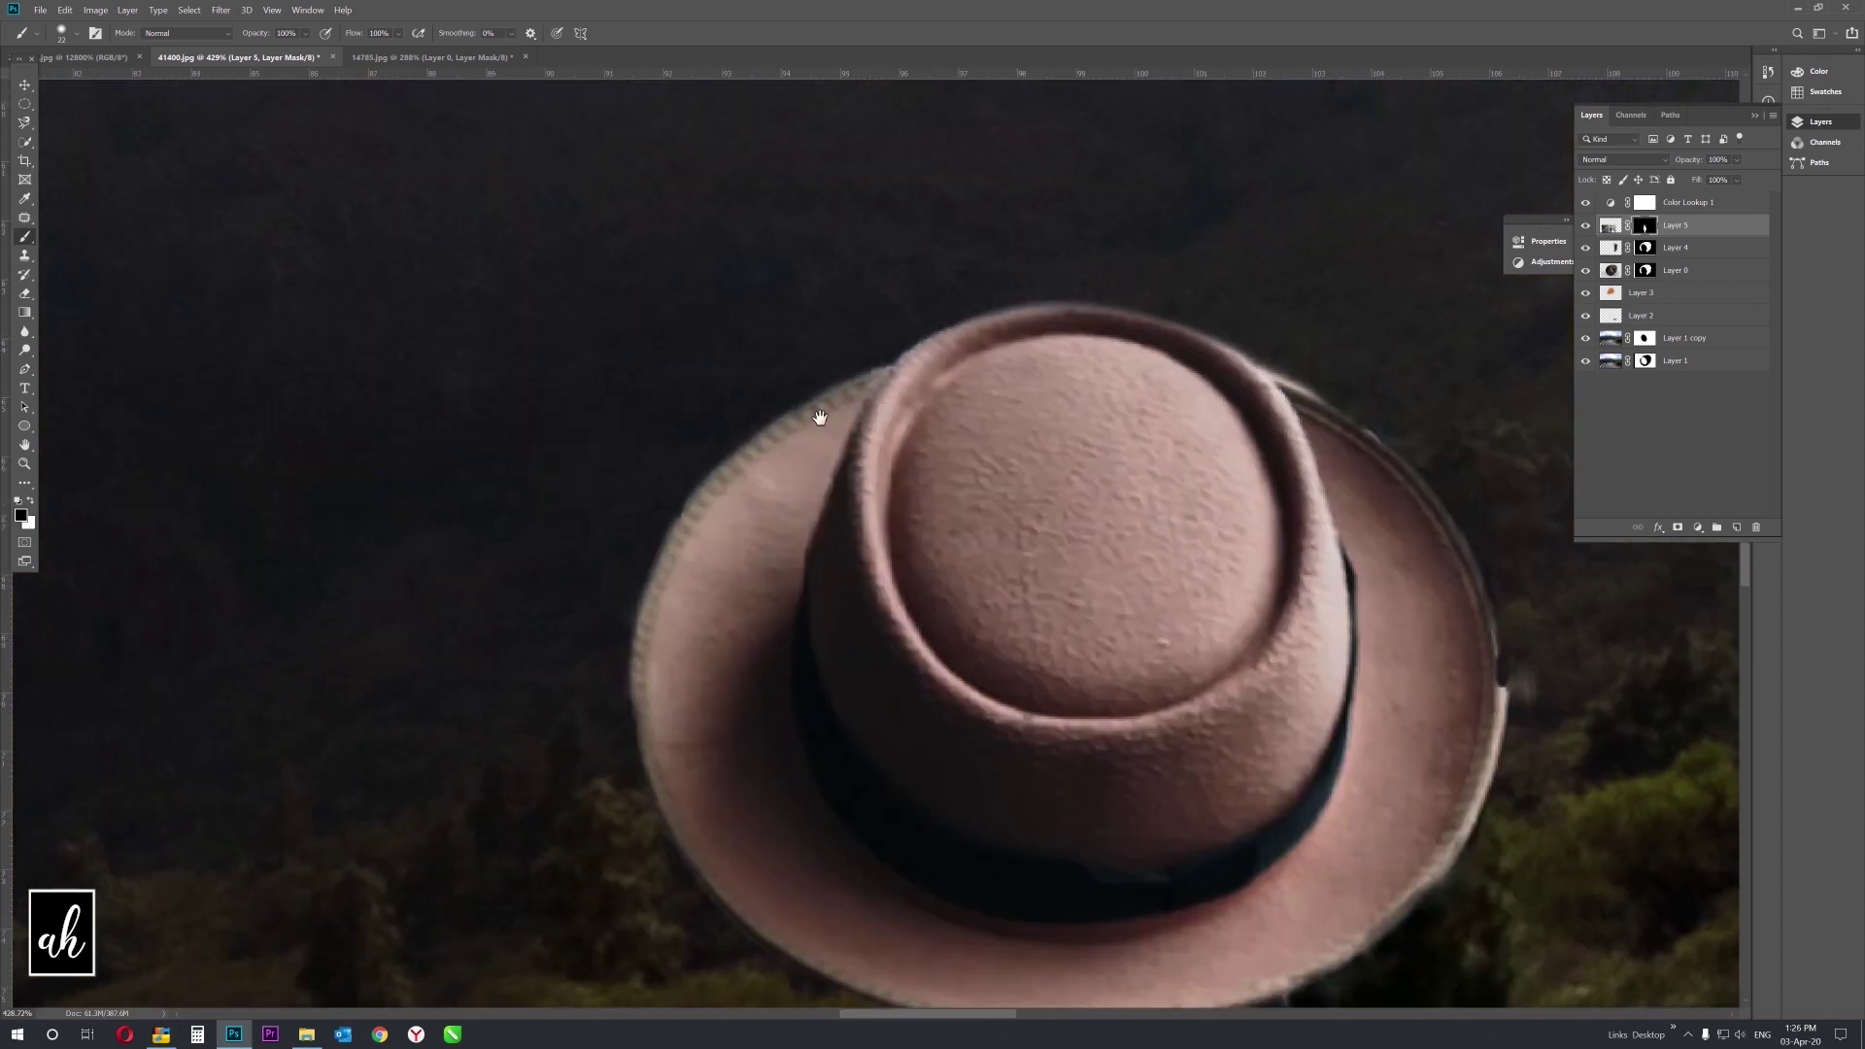
{"action": "left_click_drag", "start_coordinate": [819, 418], "coordinate": [610, 355]}
{"action": "left_click_drag", "start_coordinate": [707, 412], "coordinate": [790, 546]}
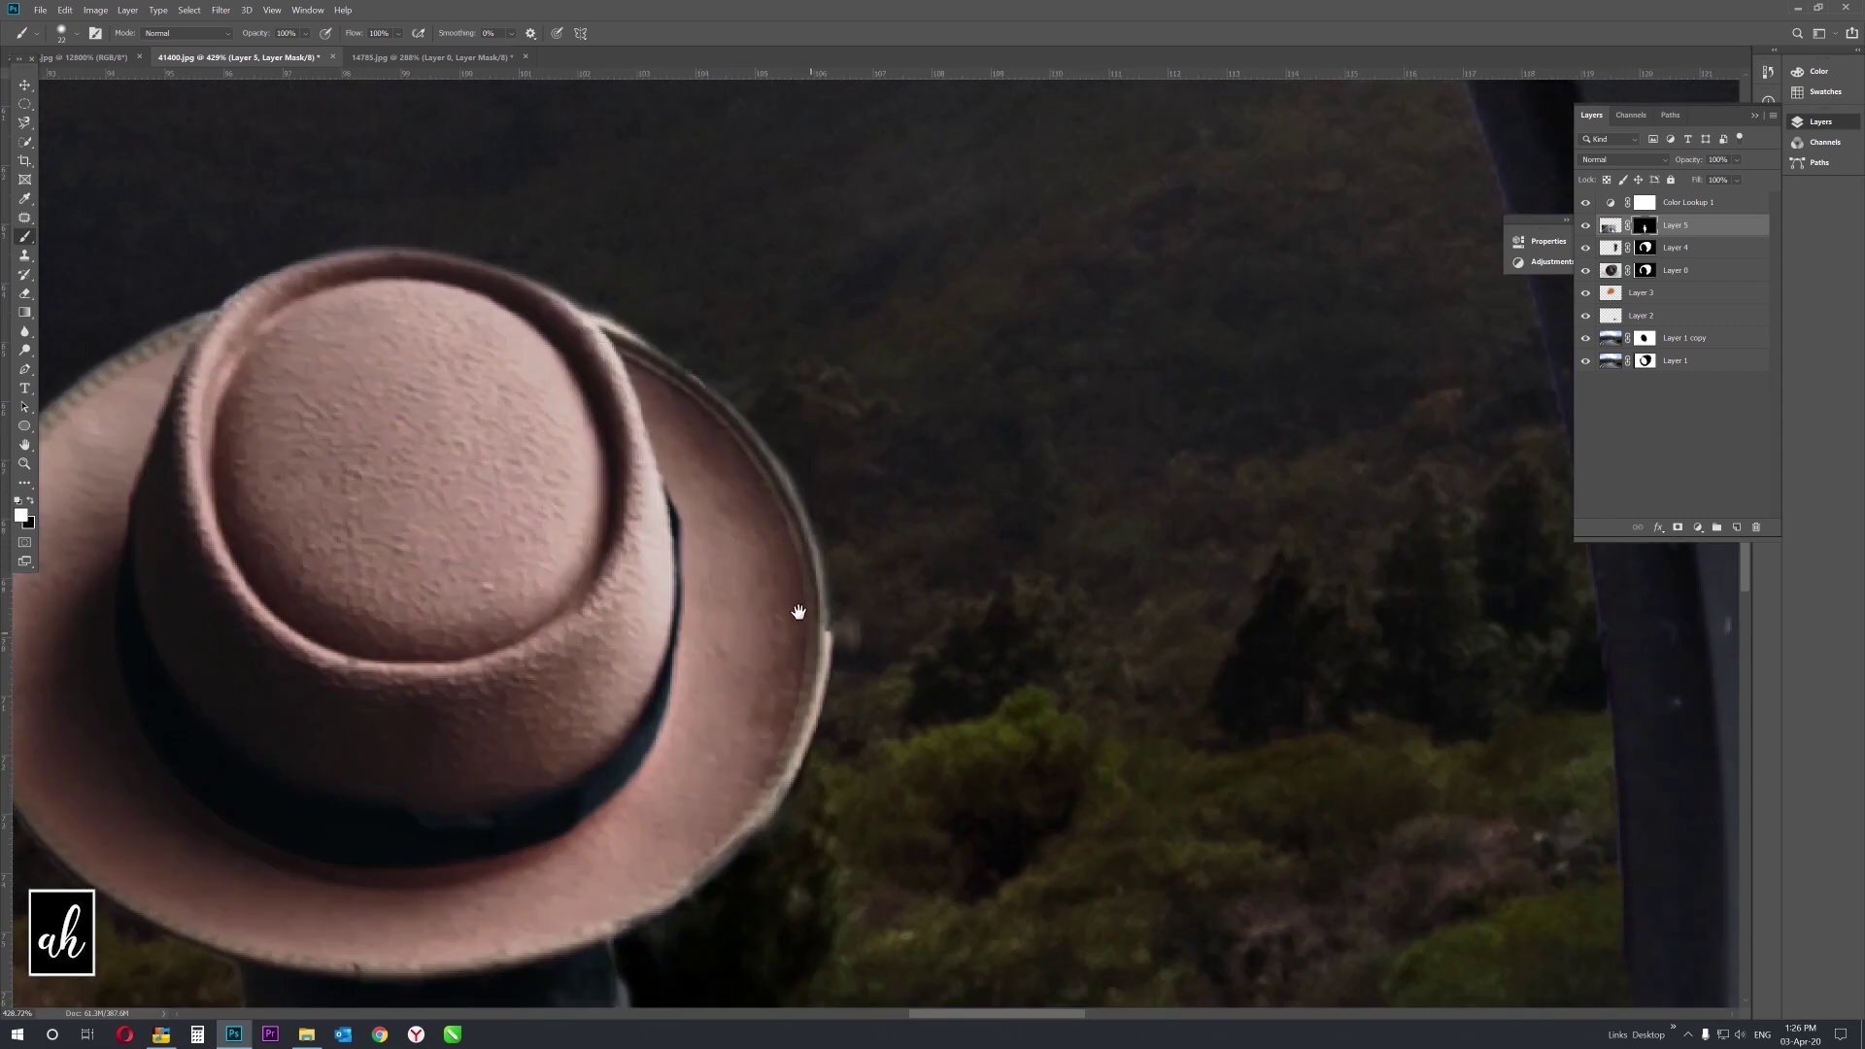
{"action": "mouse_move", "coordinate": [798, 612]}
{"action": "left_mouse_down"}
{"action": "mouse_move", "coordinate": [699, 387]}
{"action": "mouse_move", "coordinate": [583, 316]}
{"action": "left_mouse_up"}
{"action": "left_click_drag", "start_coordinate": [854, 580], "coordinate": [1134, 337]}
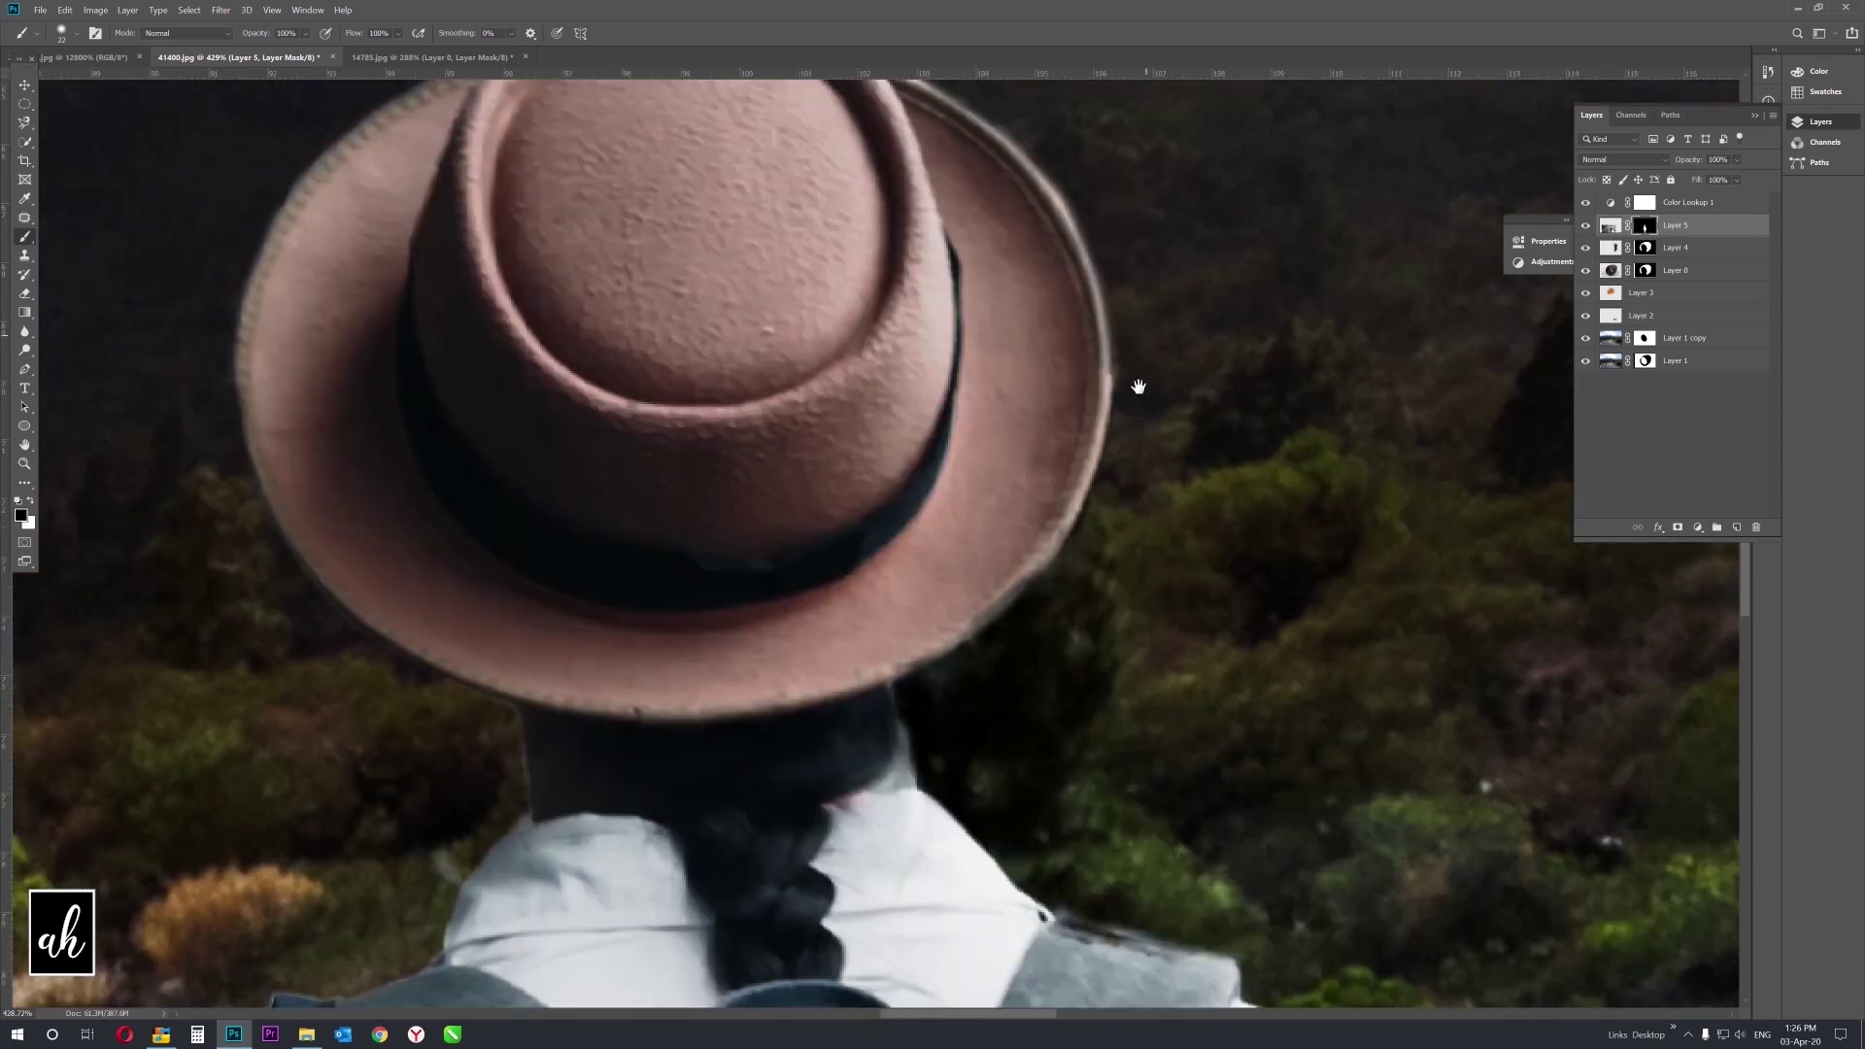
{"action": "key", "text": "x"}
{"action": "left_click_drag", "start_coordinate": [1064, 530], "coordinate": [982, 617]}
With a smaller black brush, remove the white fringe on the buckle and backpack side.
{"action": "scroll", "coordinate": [762, 675], "scroll_direction": "down", "scroll_amount": 5}
{"action": "left_click_drag", "start_coordinate": [761, 675], "coordinate": [761, 301]}
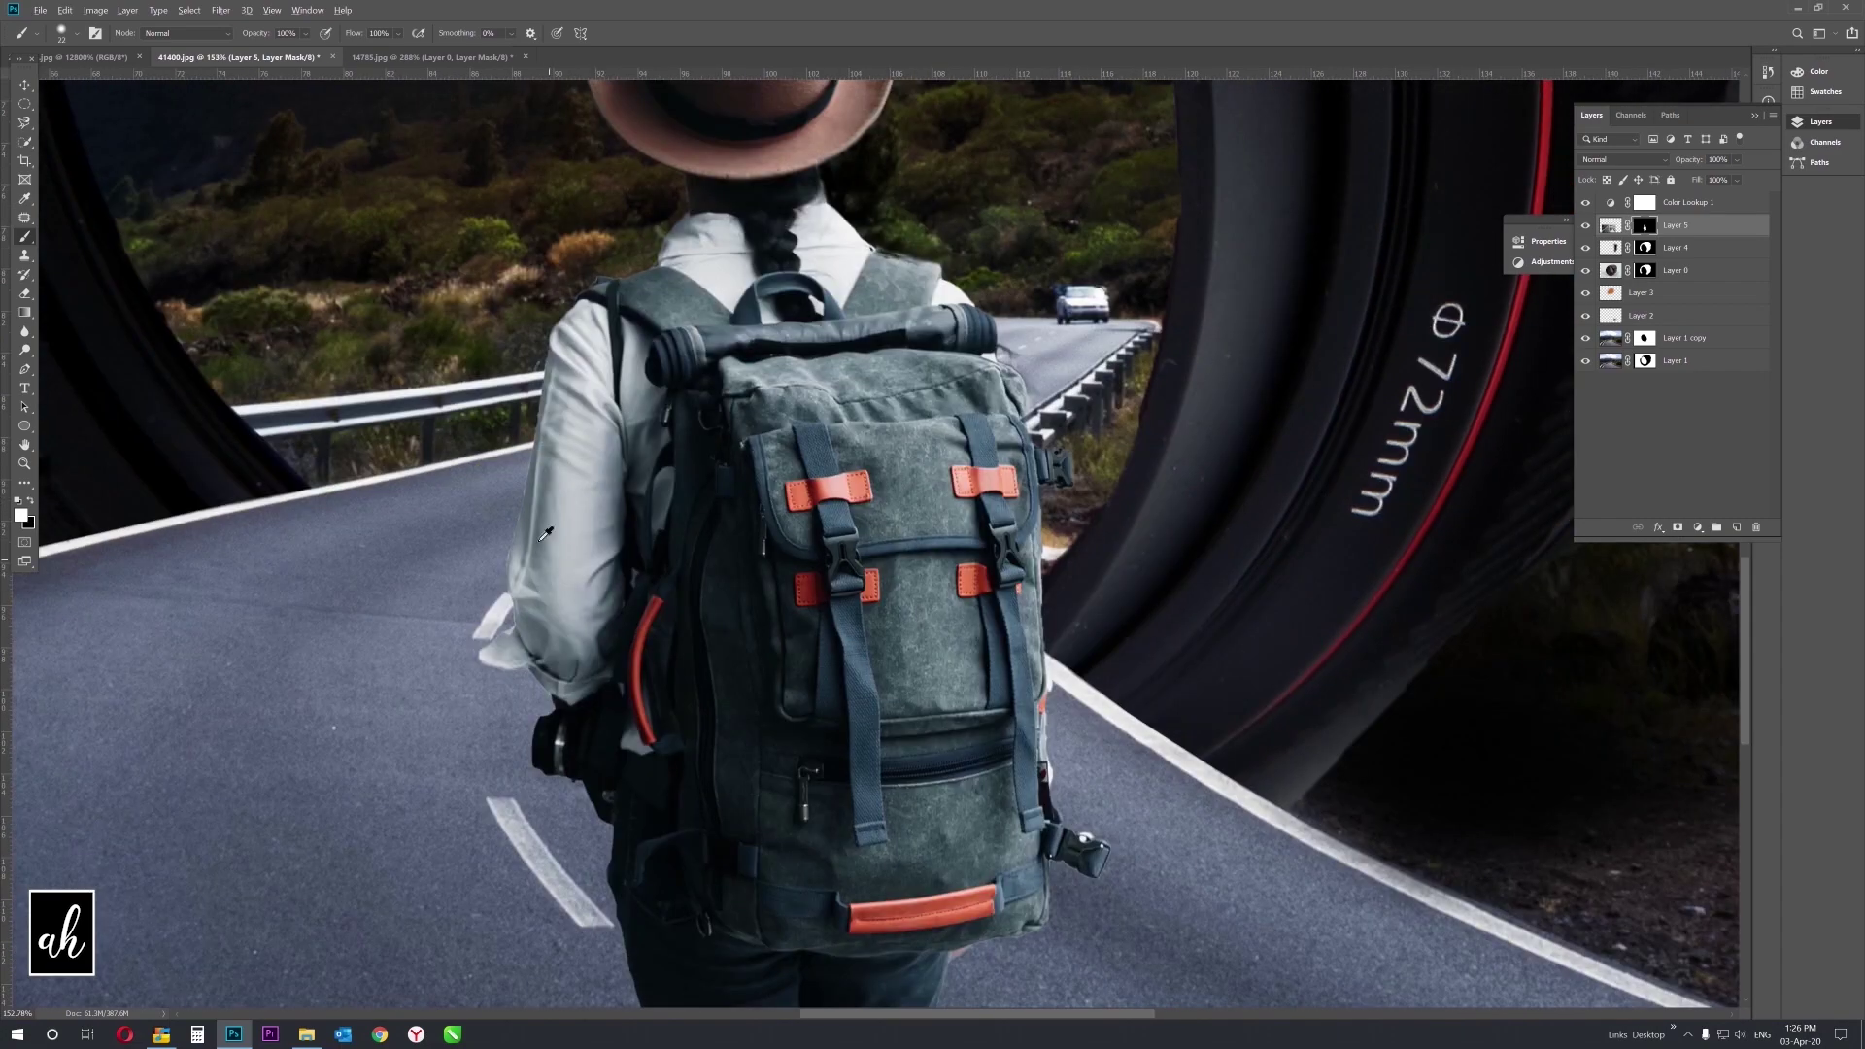
{"action": "scroll", "coordinate": [1318, 535], "scroll_direction": "up", "scroll_amount": 4}
{"action": "scroll", "coordinate": [1319, 535], "scroll_direction": "up", "scroll_amount": 3}
{"action": "scroll", "coordinate": [941, 316], "scroll_direction": "up", "scroll_amount": 2}
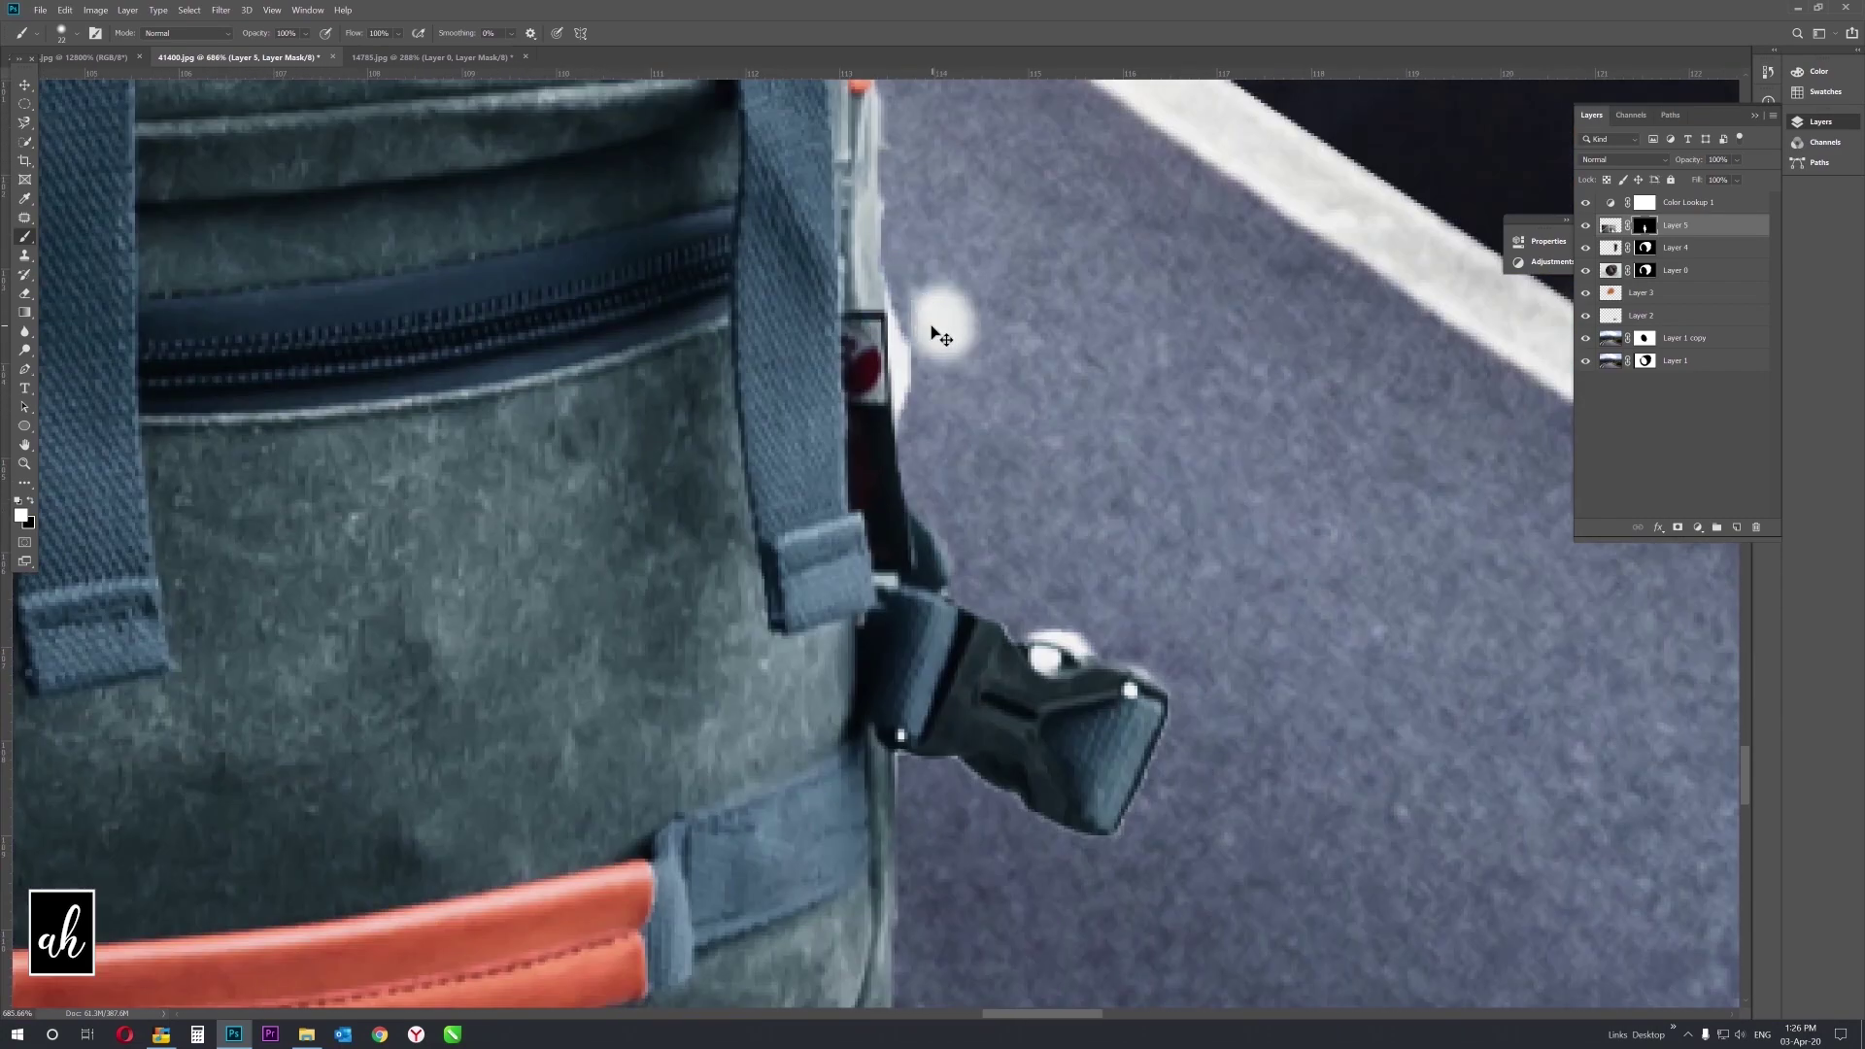
{"action": "key", "text": "x"}
{"action": "key", "text": "bracketleft"}
{"action": "key", "text": "bracketleft"}
{"action": "key", "text": "bracketleft"}
{"action": "left_click_drag", "start_coordinate": [1059, 643], "coordinate": [1043, 659]}
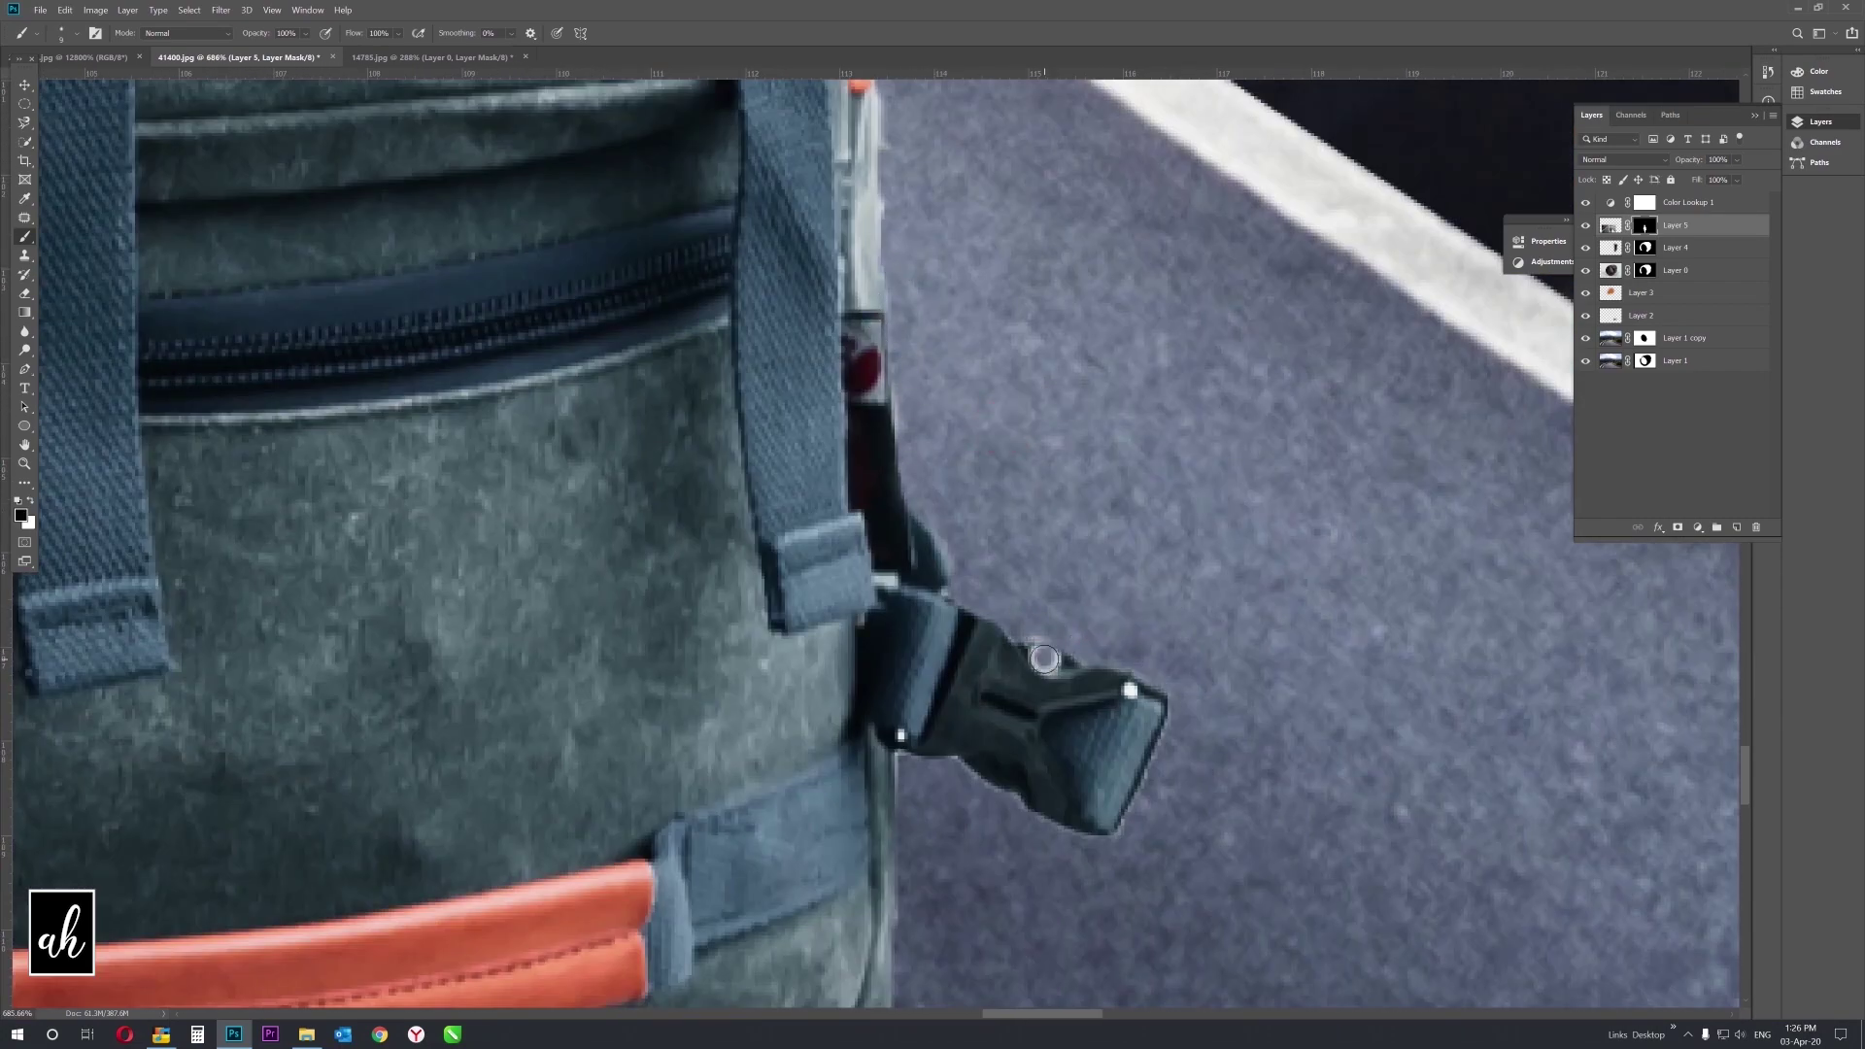
{"action": "scroll", "coordinate": [954, 291], "scroll_direction": "up", "scroll_amount": 3}
{"action": "scroll", "coordinate": [957, 544], "scroll_direction": "up", "scroll_amount": 3}
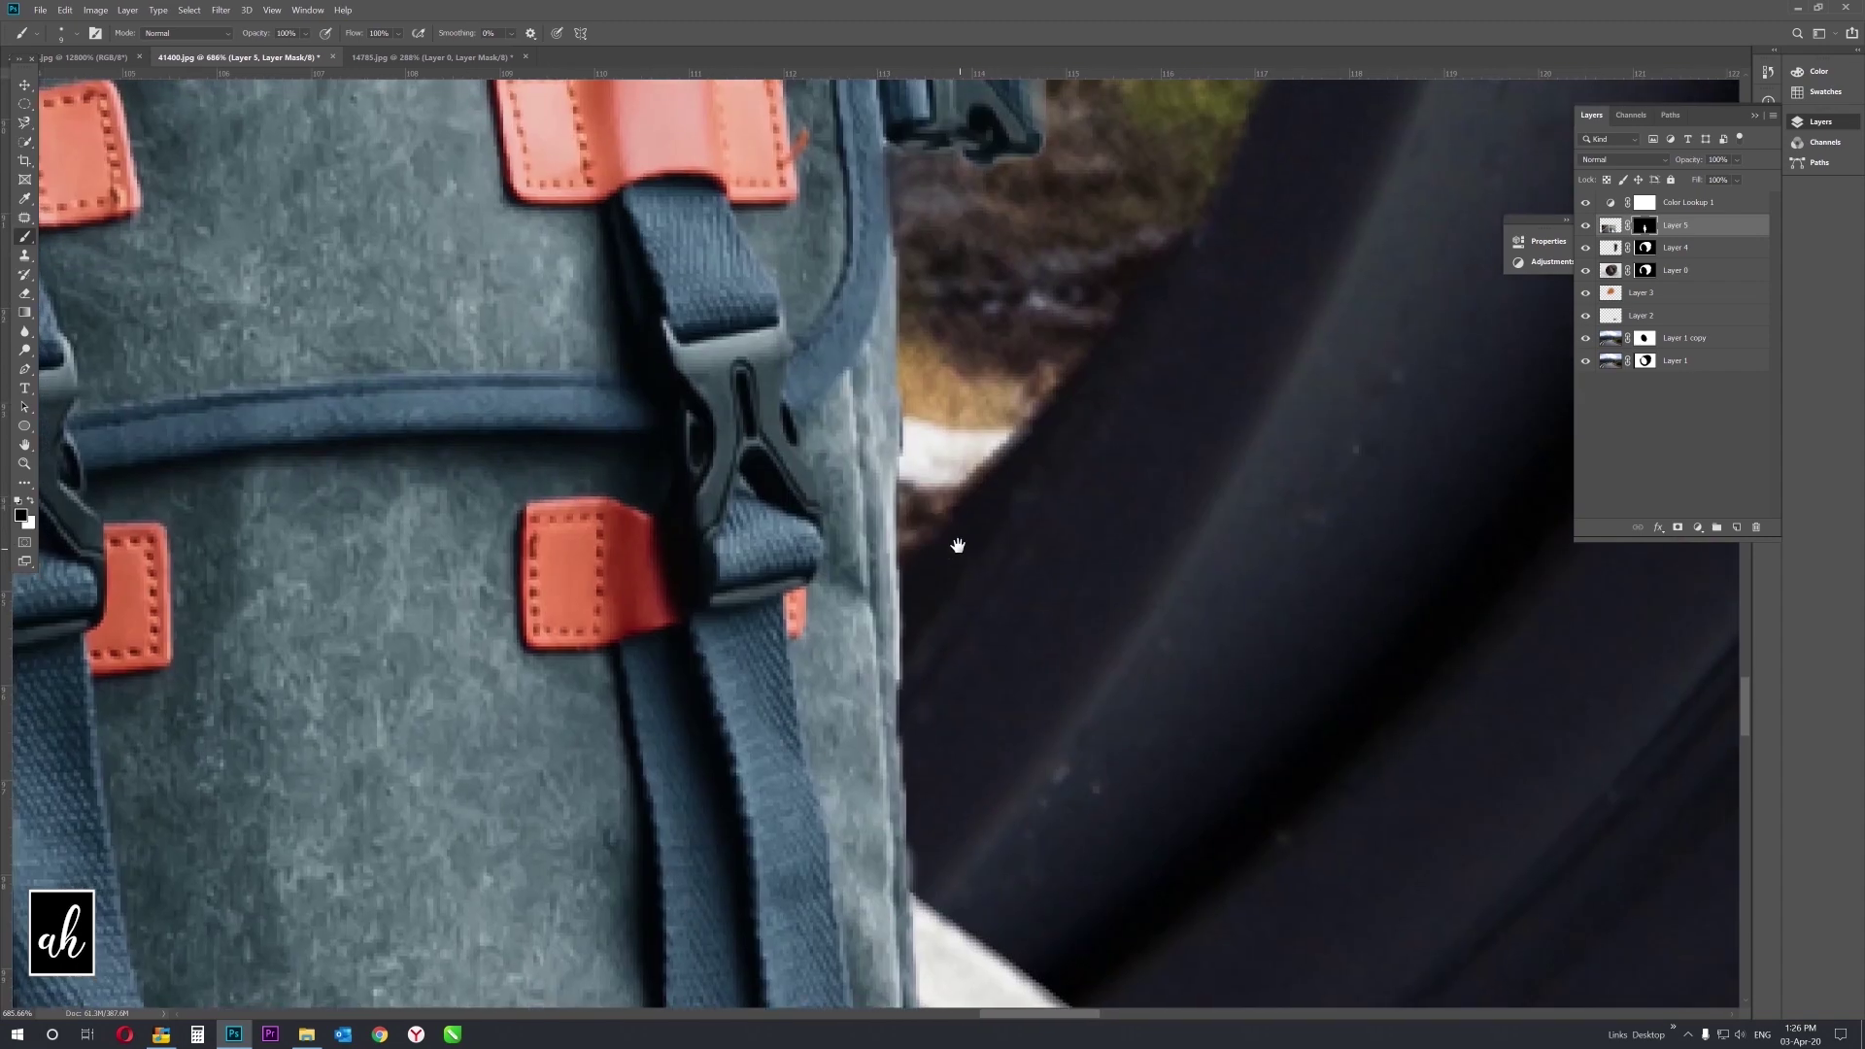
{"action": "left_click_drag", "start_coordinate": [895, 507], "coordinate": [988, 692]}
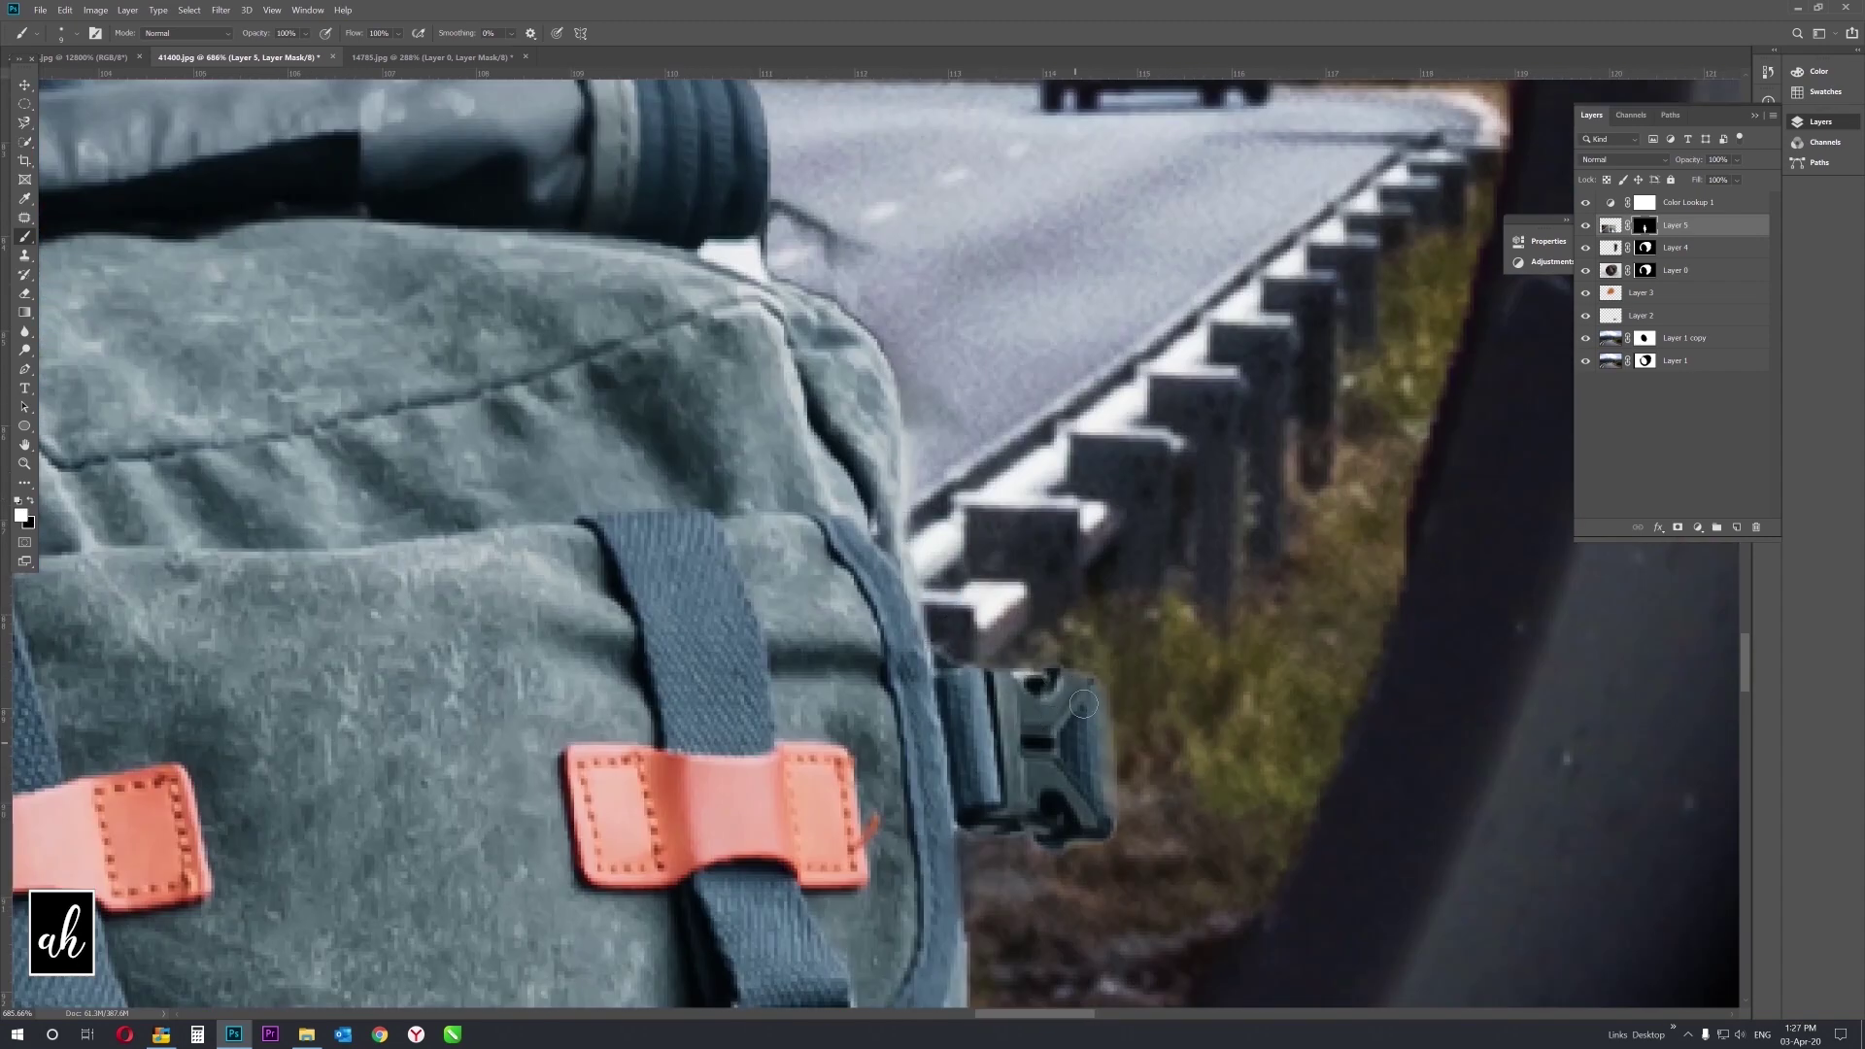
Clean the mask along the backpack top, neck and braid, then fit the composition on screen.
{"action": "scroll", "coordinate": [1091, 820], "scroll_direction": "up", "scroll_amount": 5}
{"action": "left_click_drag", "start_coordinate": [699, 350], "coordinate": [608, 340]}
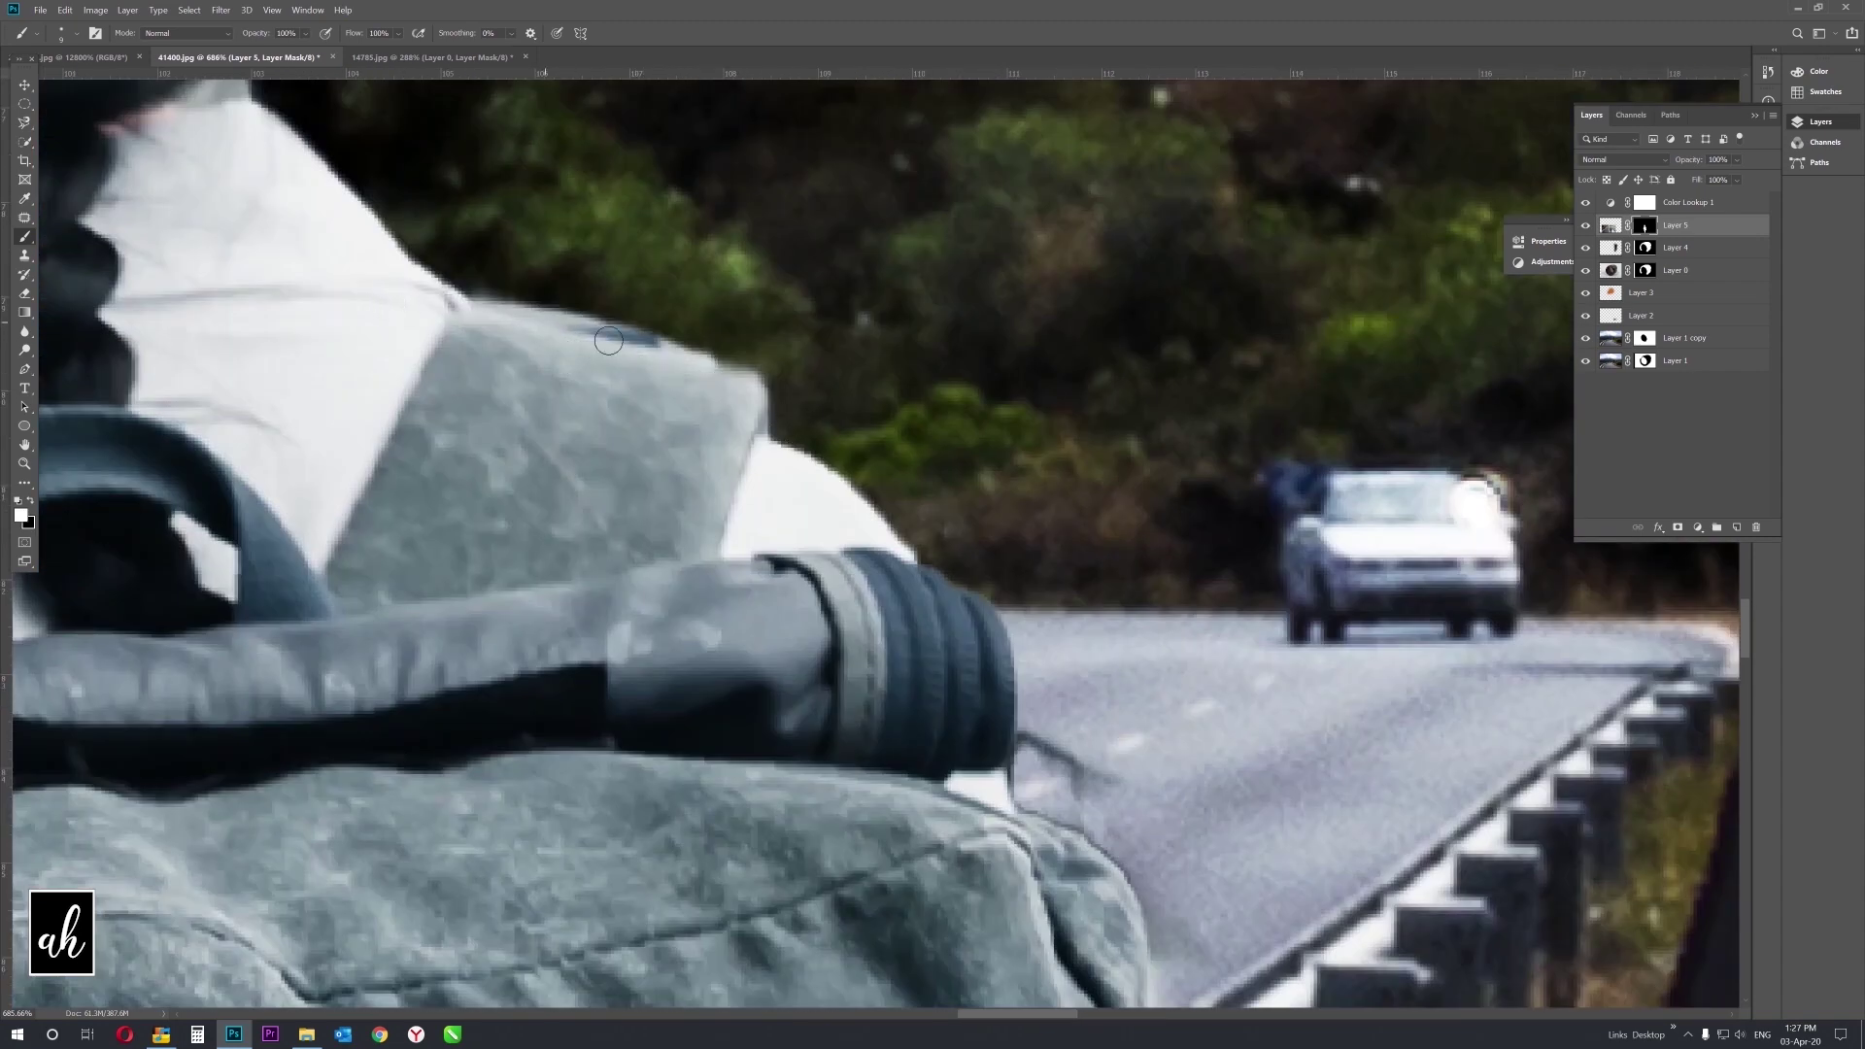
{"action": "scroll", "coordinate": [975, 668], "scroll_direction": "up", "scroll_amount": 5}
{"action": "scroll", "coordinate": [975, 668], "scroll_direction": "left", "scroll_amount": 5}
{"action": "key", "text": "x"}
{"action": "mouse_move", "coordinate": [996, 427]}
{"action": "left_mouse_down"}
{"action": "mouse_move", "coordinate": [982, 462]}
{"action": "mouse_move", "coordinate": [1043, 461]}
{"action": "left_mouse_up"}
{"action": "key", "text": "z"}
{"action": "key", "text": "ctrl+0"}
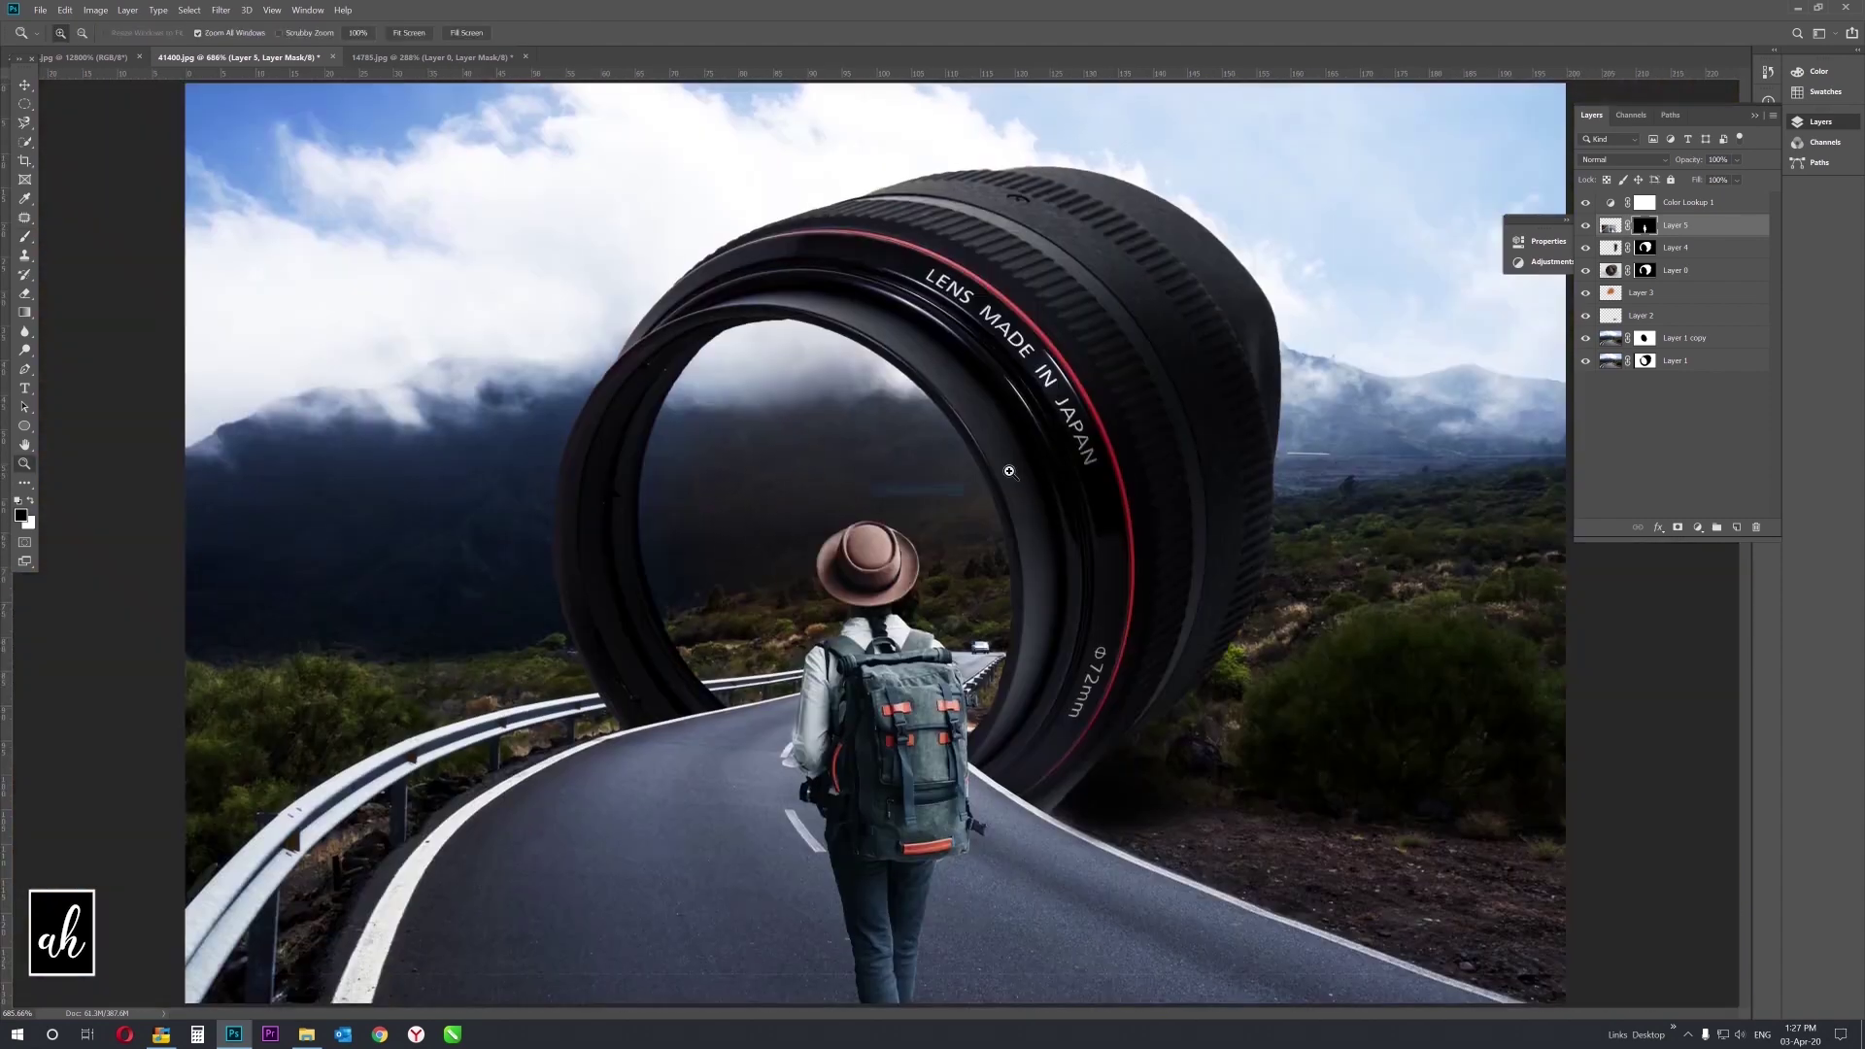
Convert the hiker's Layer 5 into a smart object.
{"action": "key", "text": "v"}
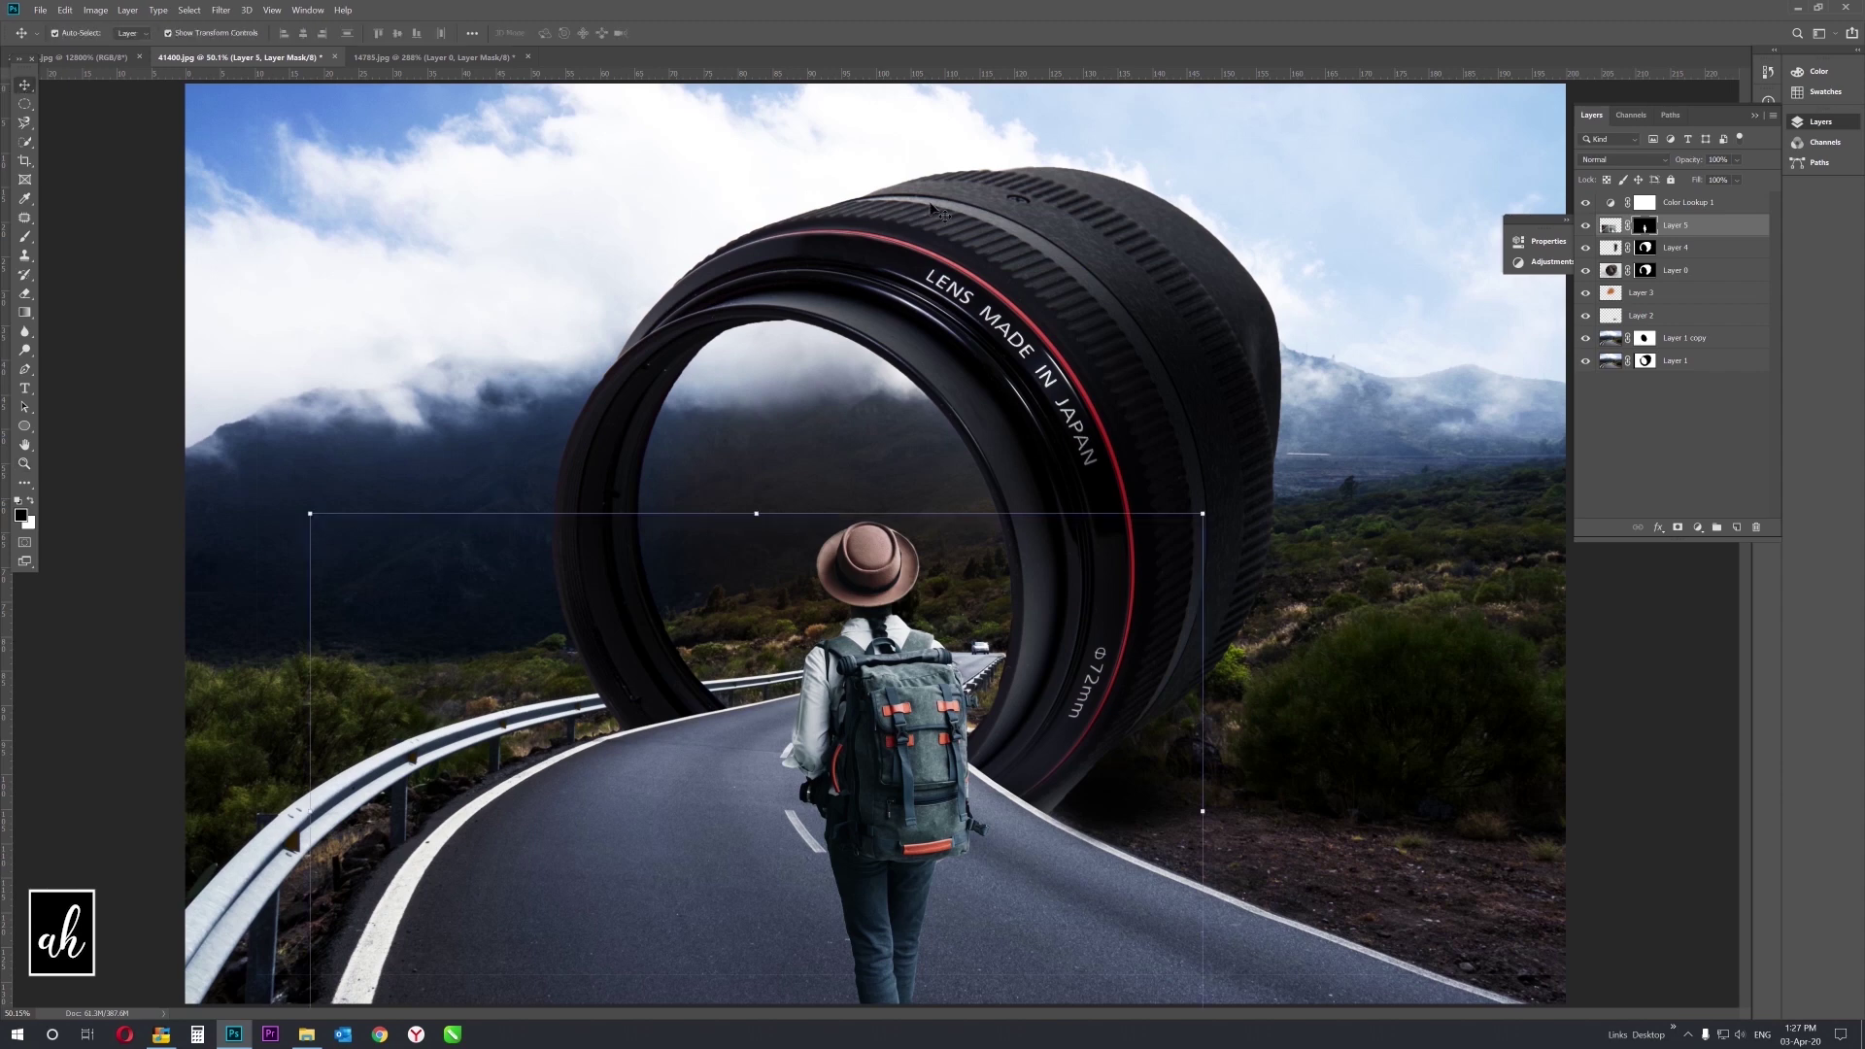
{"action": "scroll", "coordinate": [844, 675], "scroll_direction": "up", "scroll_amount": 5}
{"action": "right_click", "coordinate": [1691, 225]}
{"action": "left_click", "coordinate": [1696, 418]}
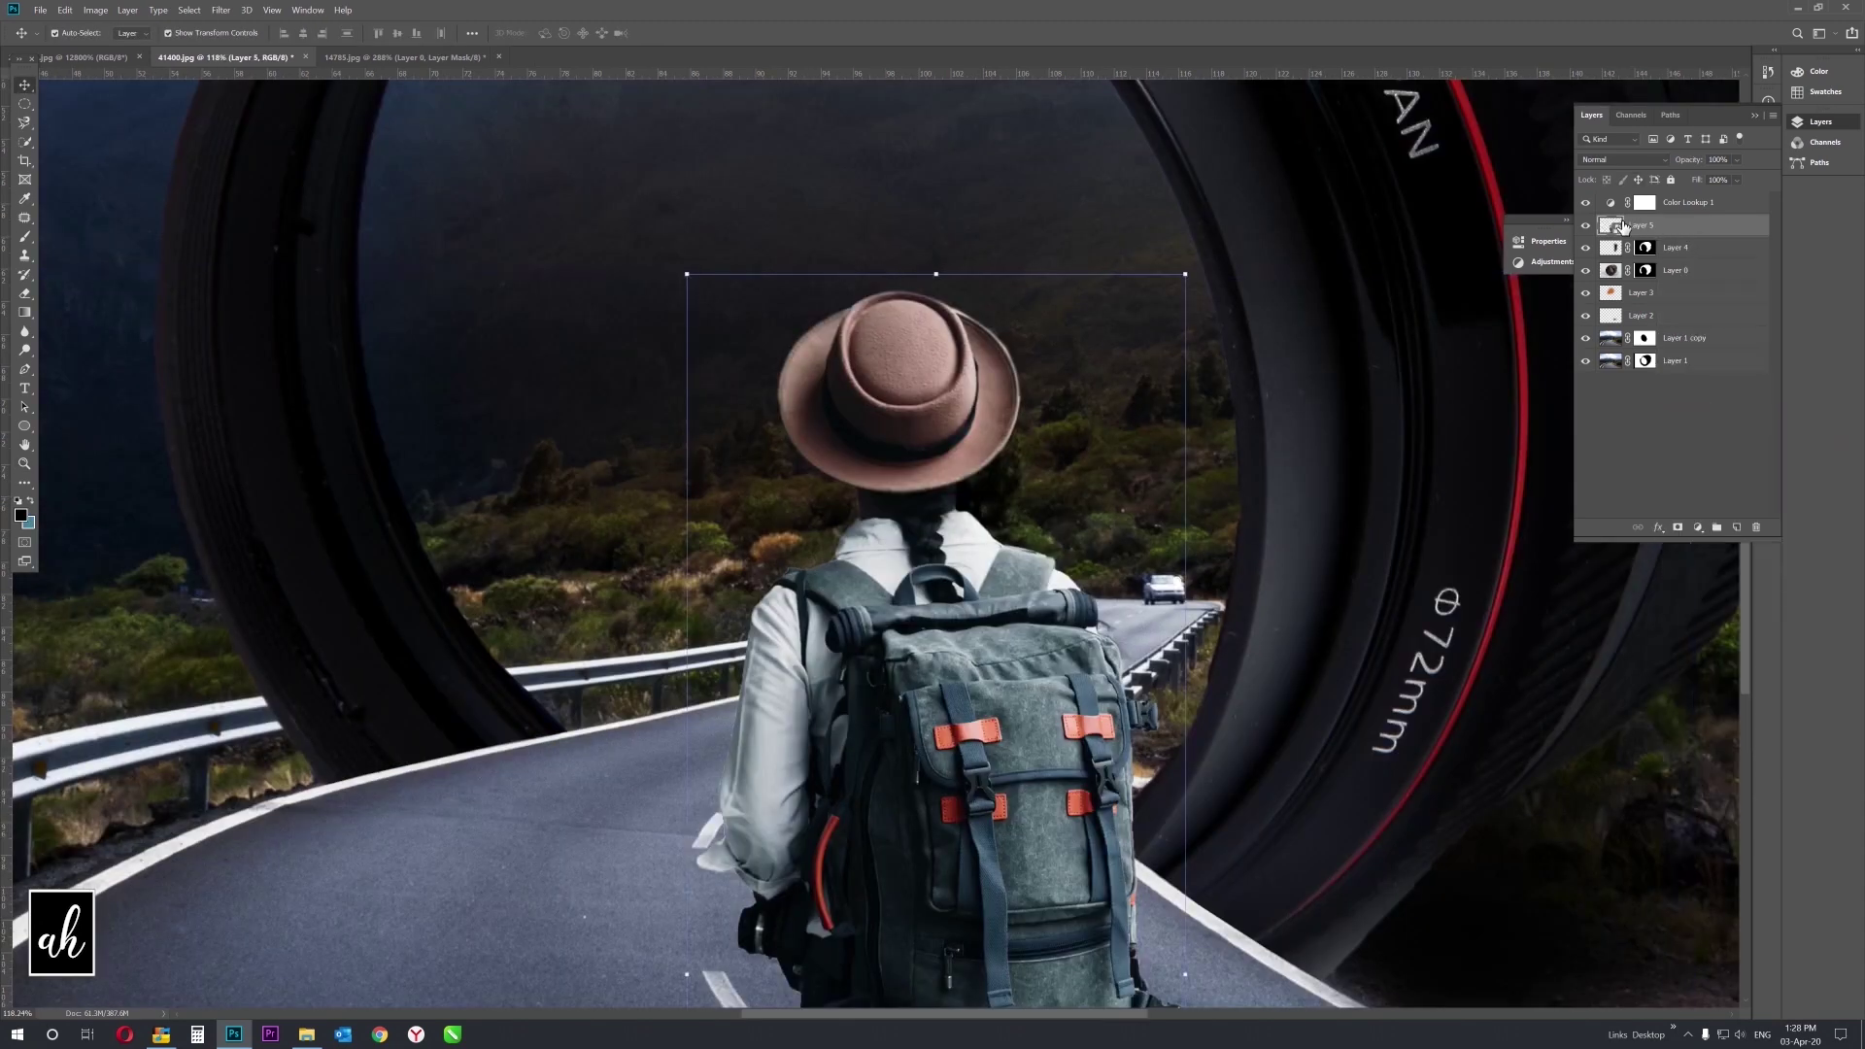
{"action": "left_click", "coordinate": [214, 12]}
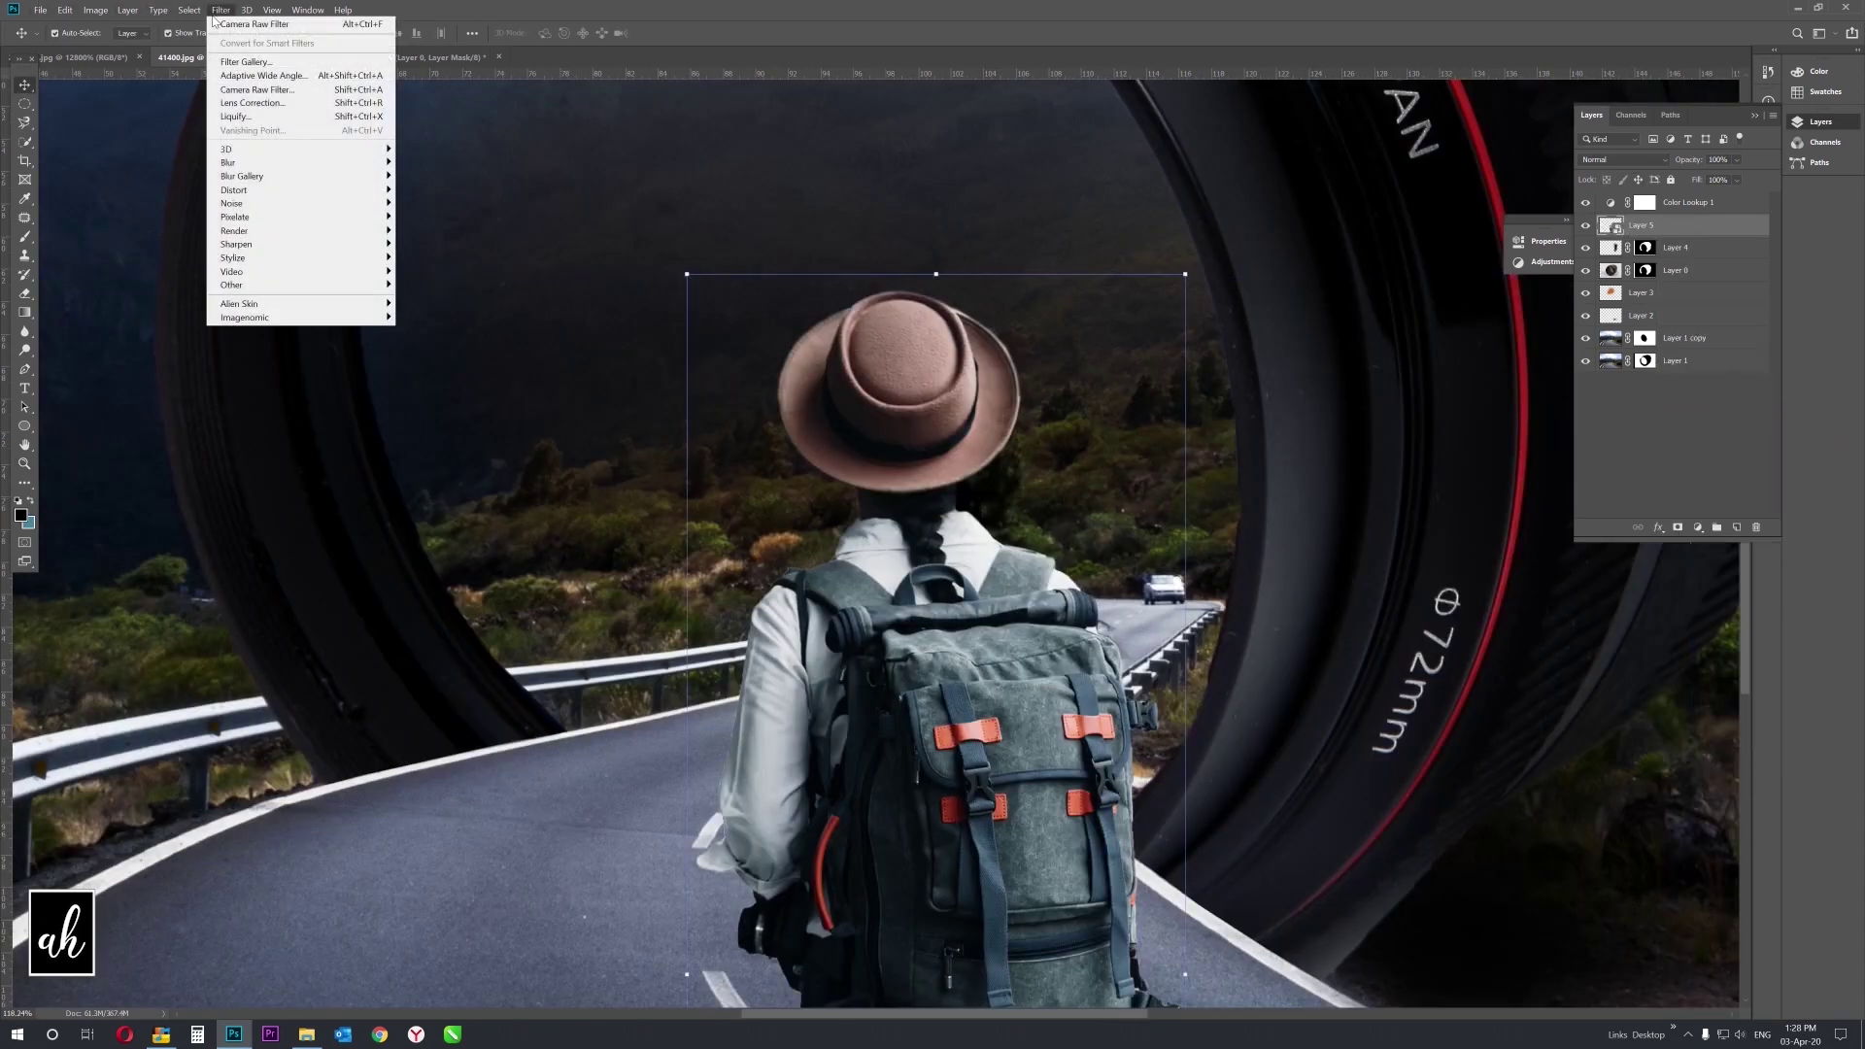
{"action": "key", "text": "Escape"}
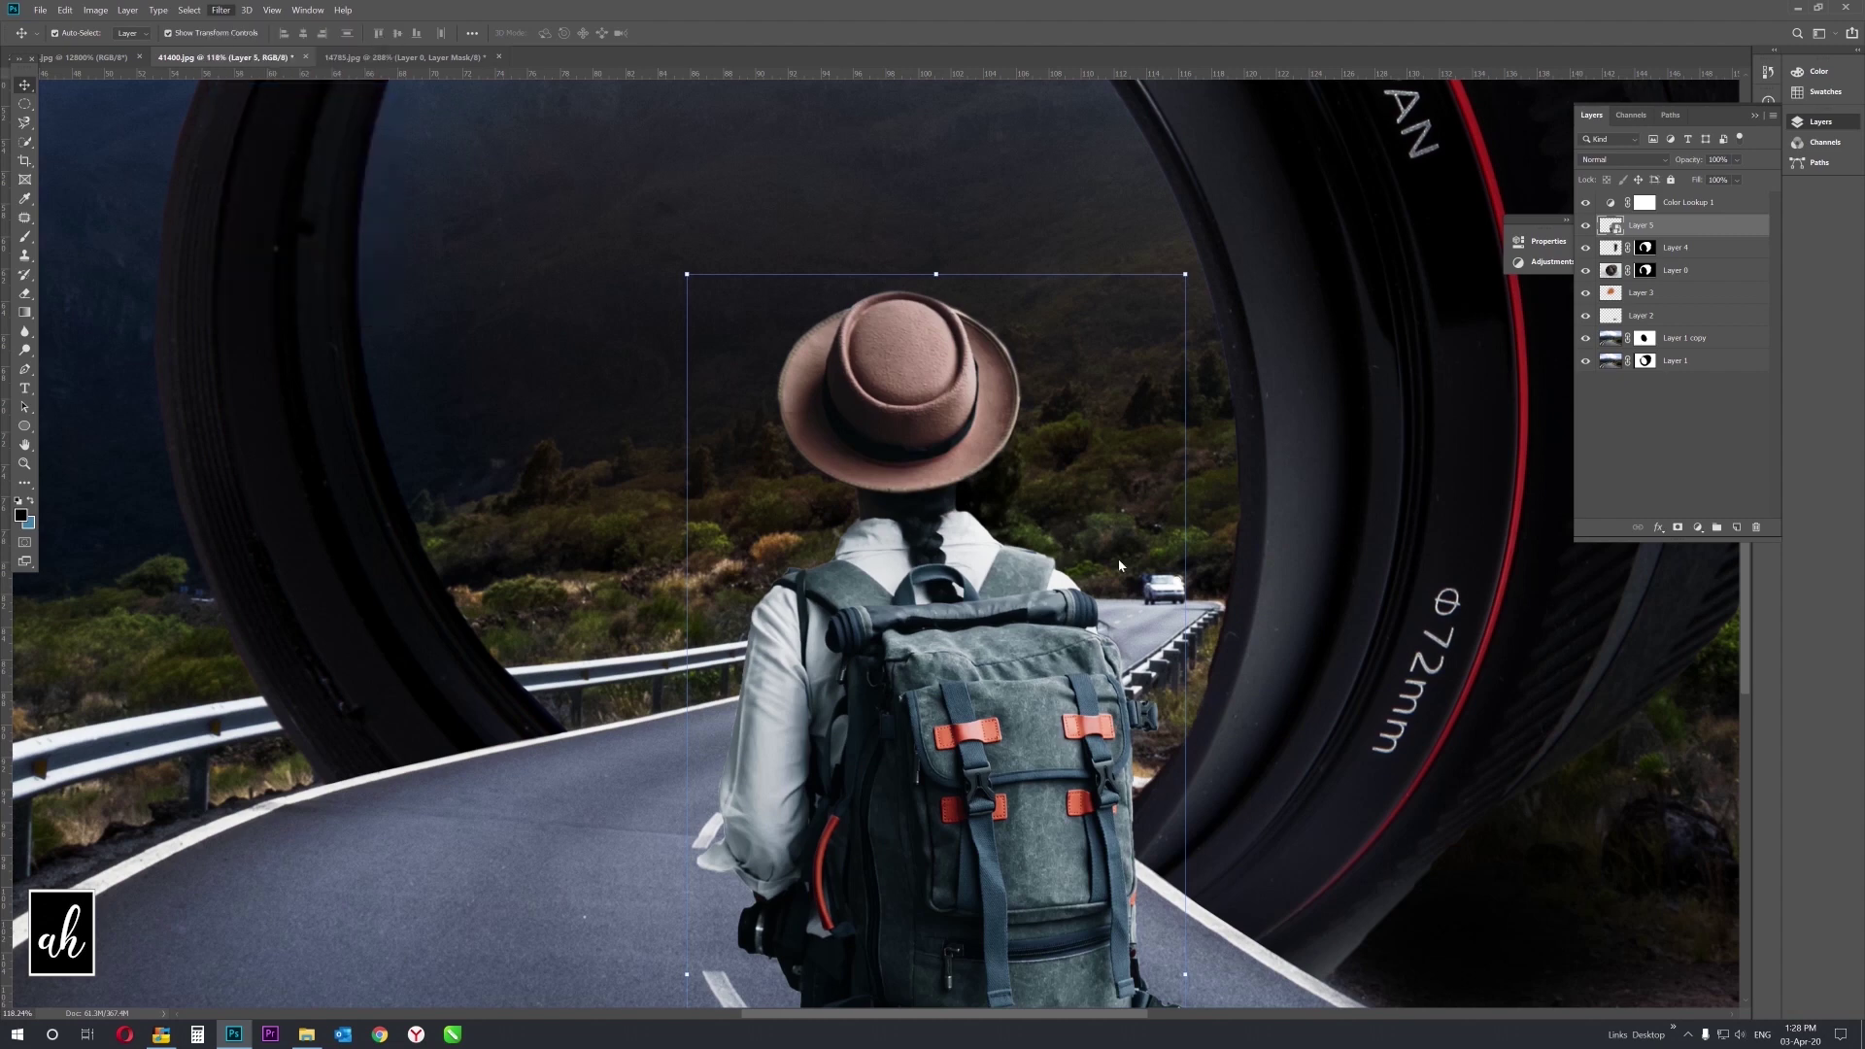
Apply a Camera Raw Radial Filter set to Inside, centred on the hiker's figure.
{"action": "key", "text": "ctrl+shift+a"}
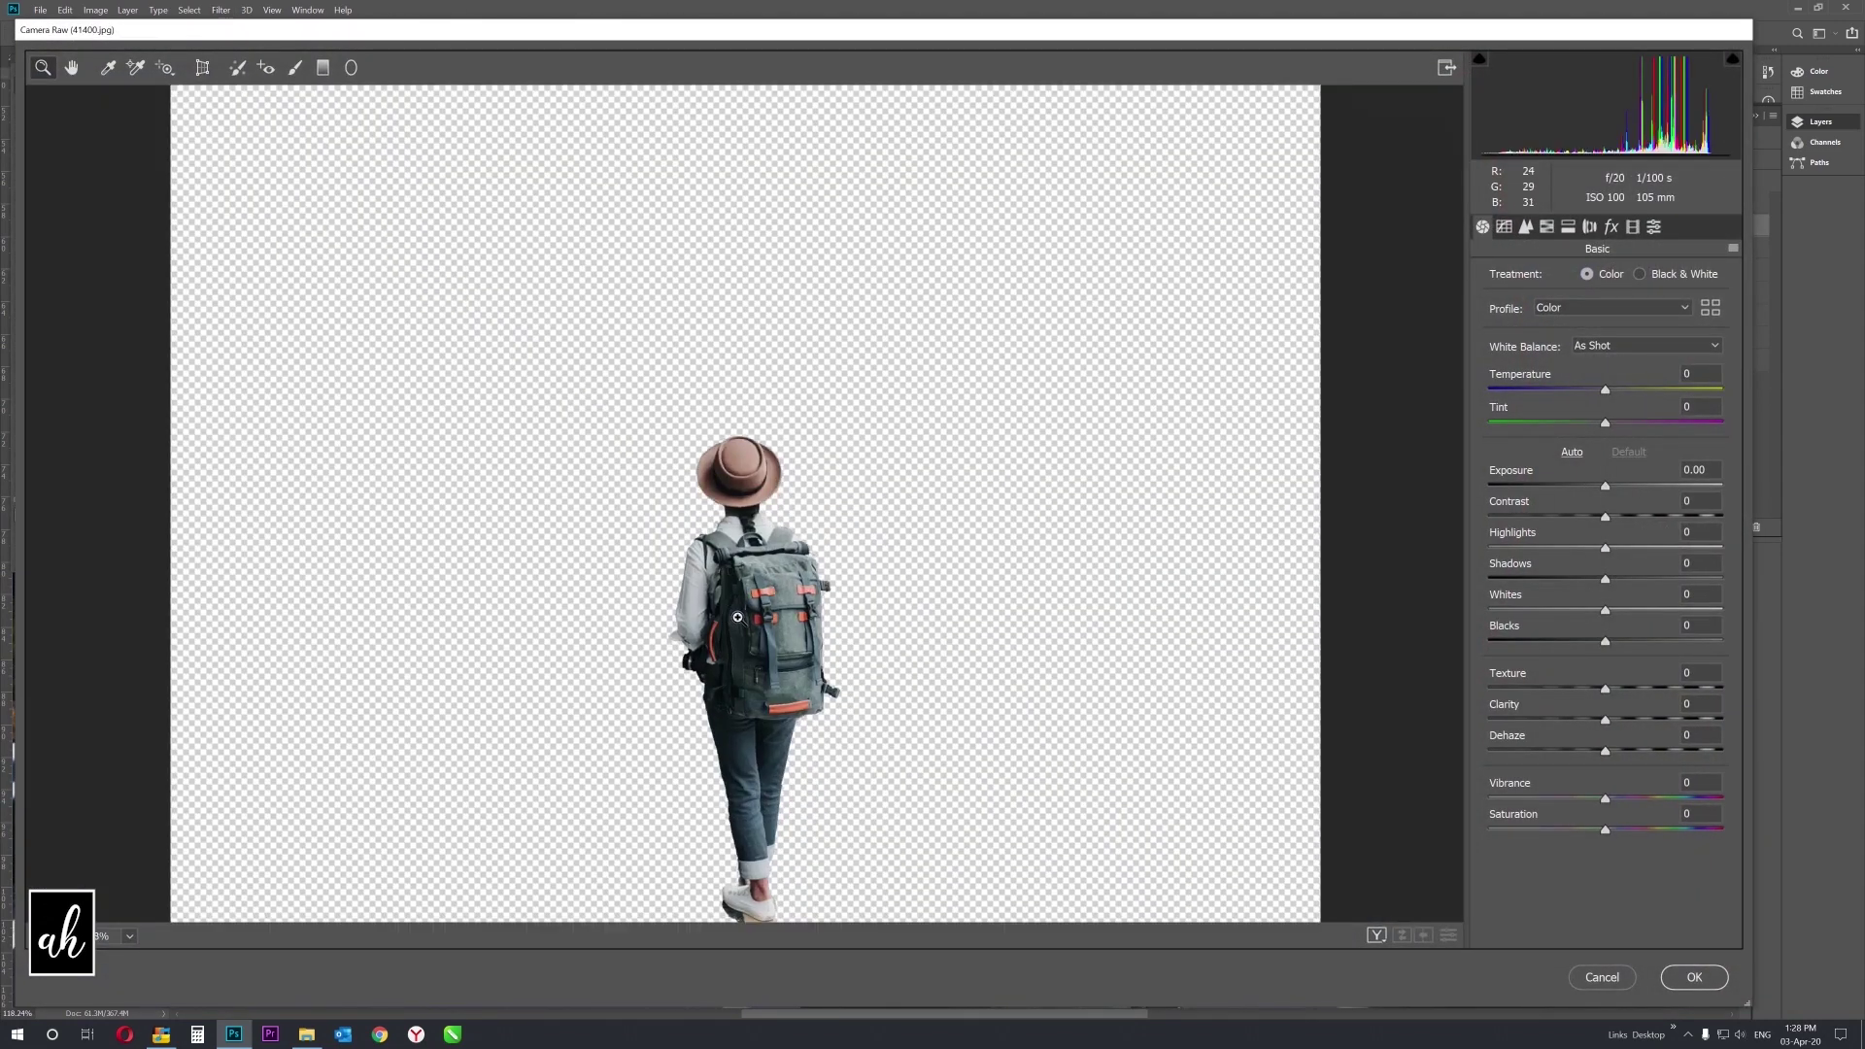
{"action": "mouse_move", "coordinate": [795, 623]}
{"action": "left_mouse_down"}
{"action": "mouse_move", "coordinate": [811, 458]}
{"action": "mouse_move", "coordinate": [997, 663]}
{"action": "left_mouse_up"}
{"action": "left_click", "coordinate": [351, 67]}
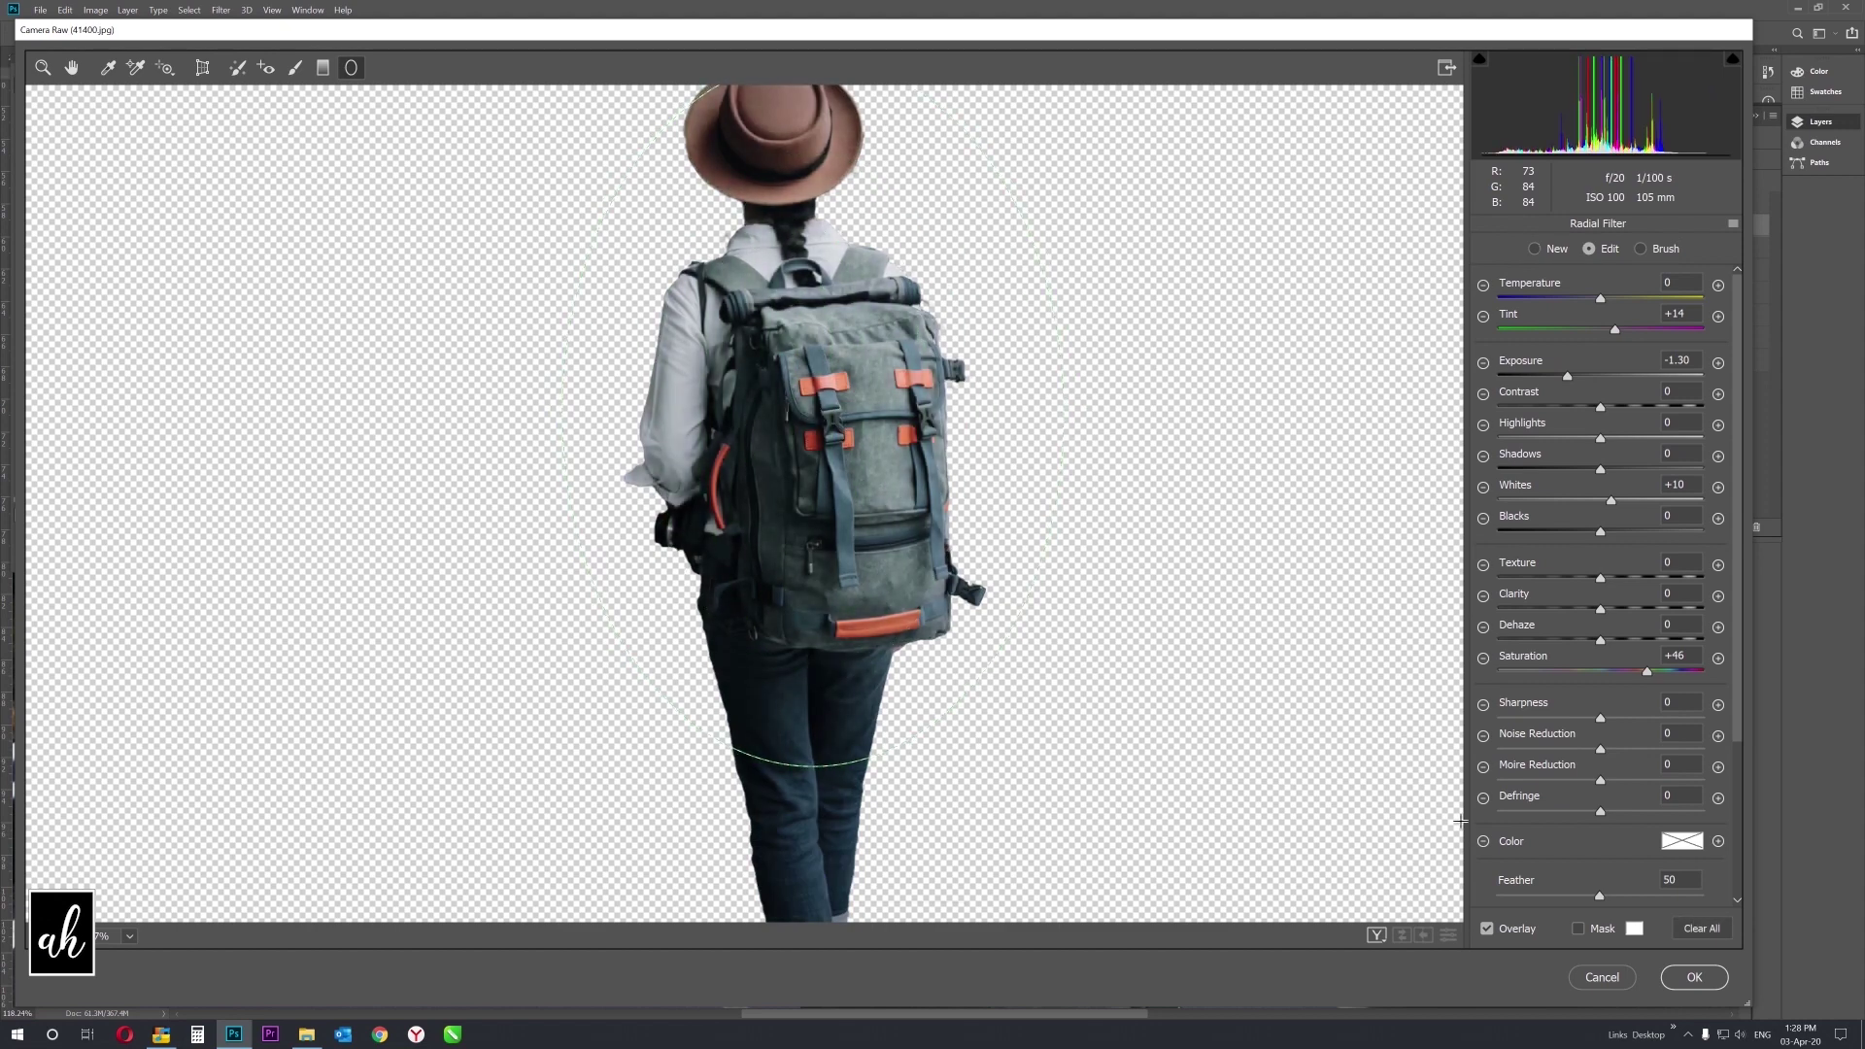
{"action": "scroll", "coordinate": [1677, 819], "scroll_direction": "down", "scroll_amount": 4}
{"action": "scroll", "coordinate": [1677, 819], "scroll_direction": "down", "scroll_amount": 4}
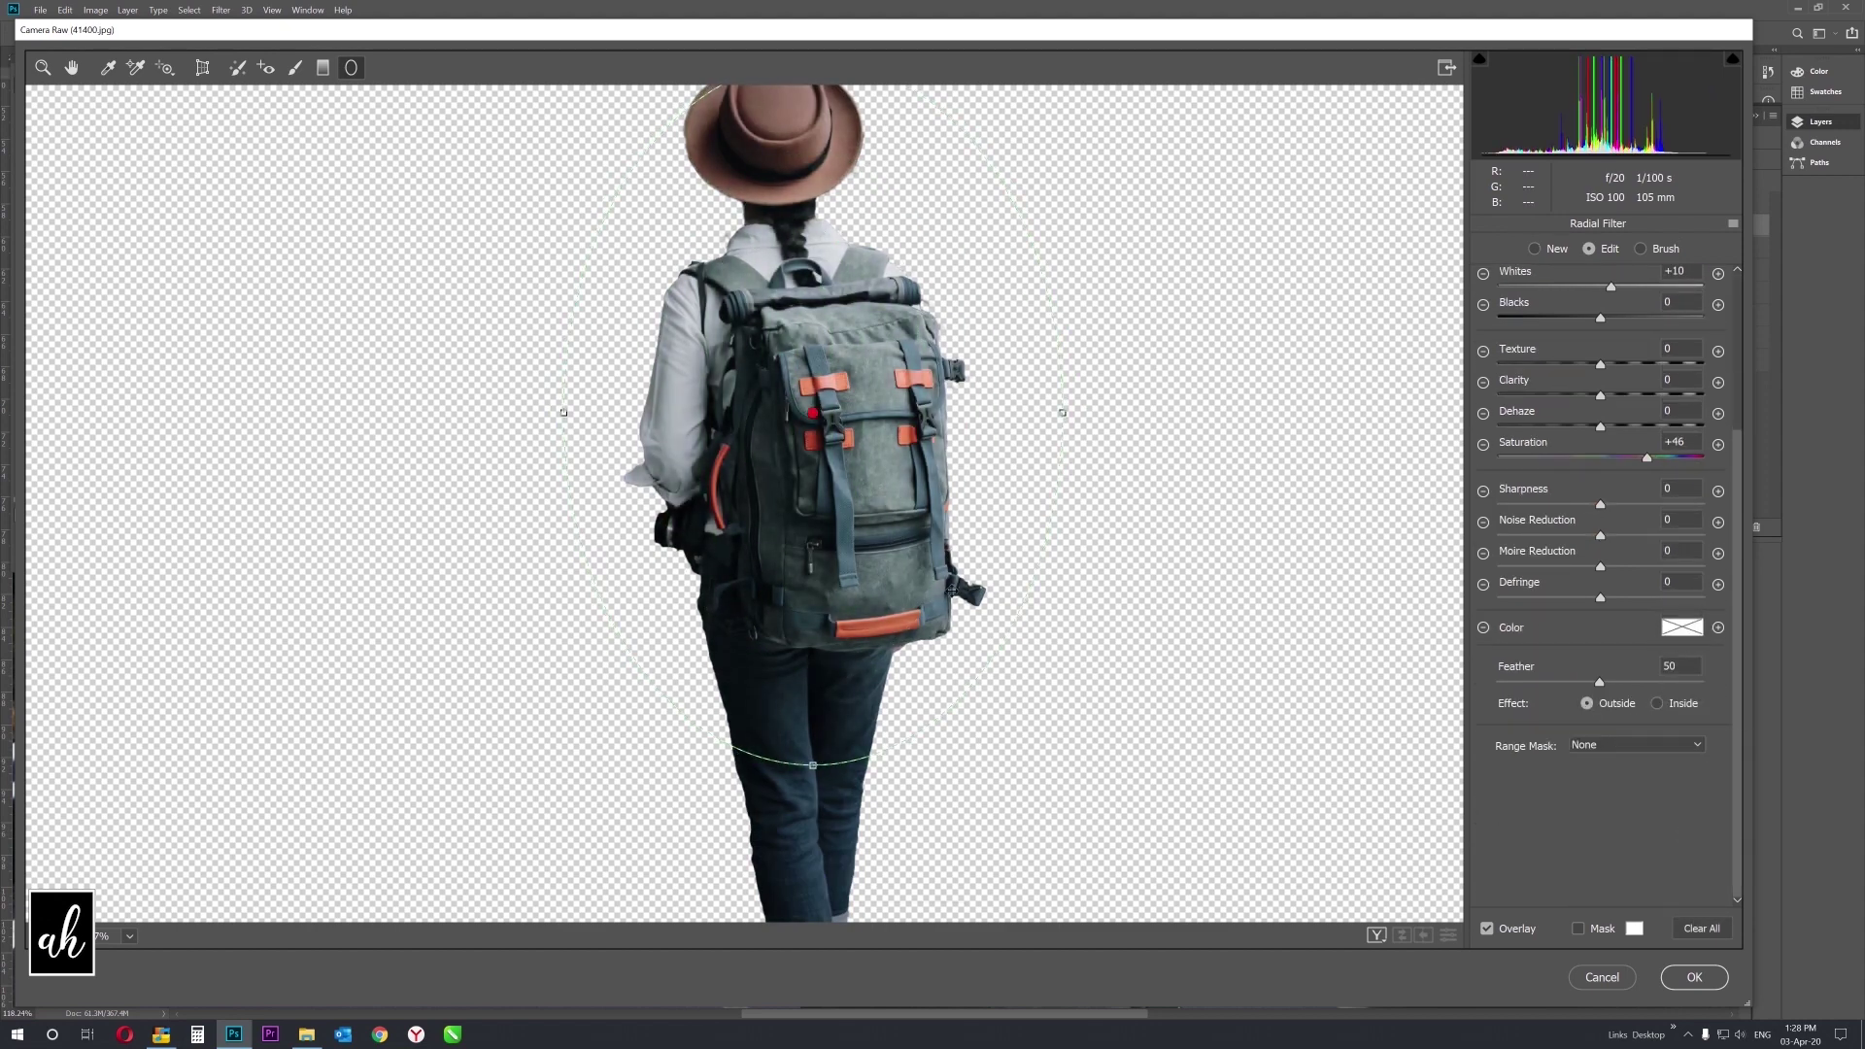
{"action": "scroll", "coordinate": [768, 377], "scroll_direction": "down", "scroll_amount": 1}
{"action": "left_click_drag", "start_coordinate": [806, 381], "coordinate": [793, 392]}
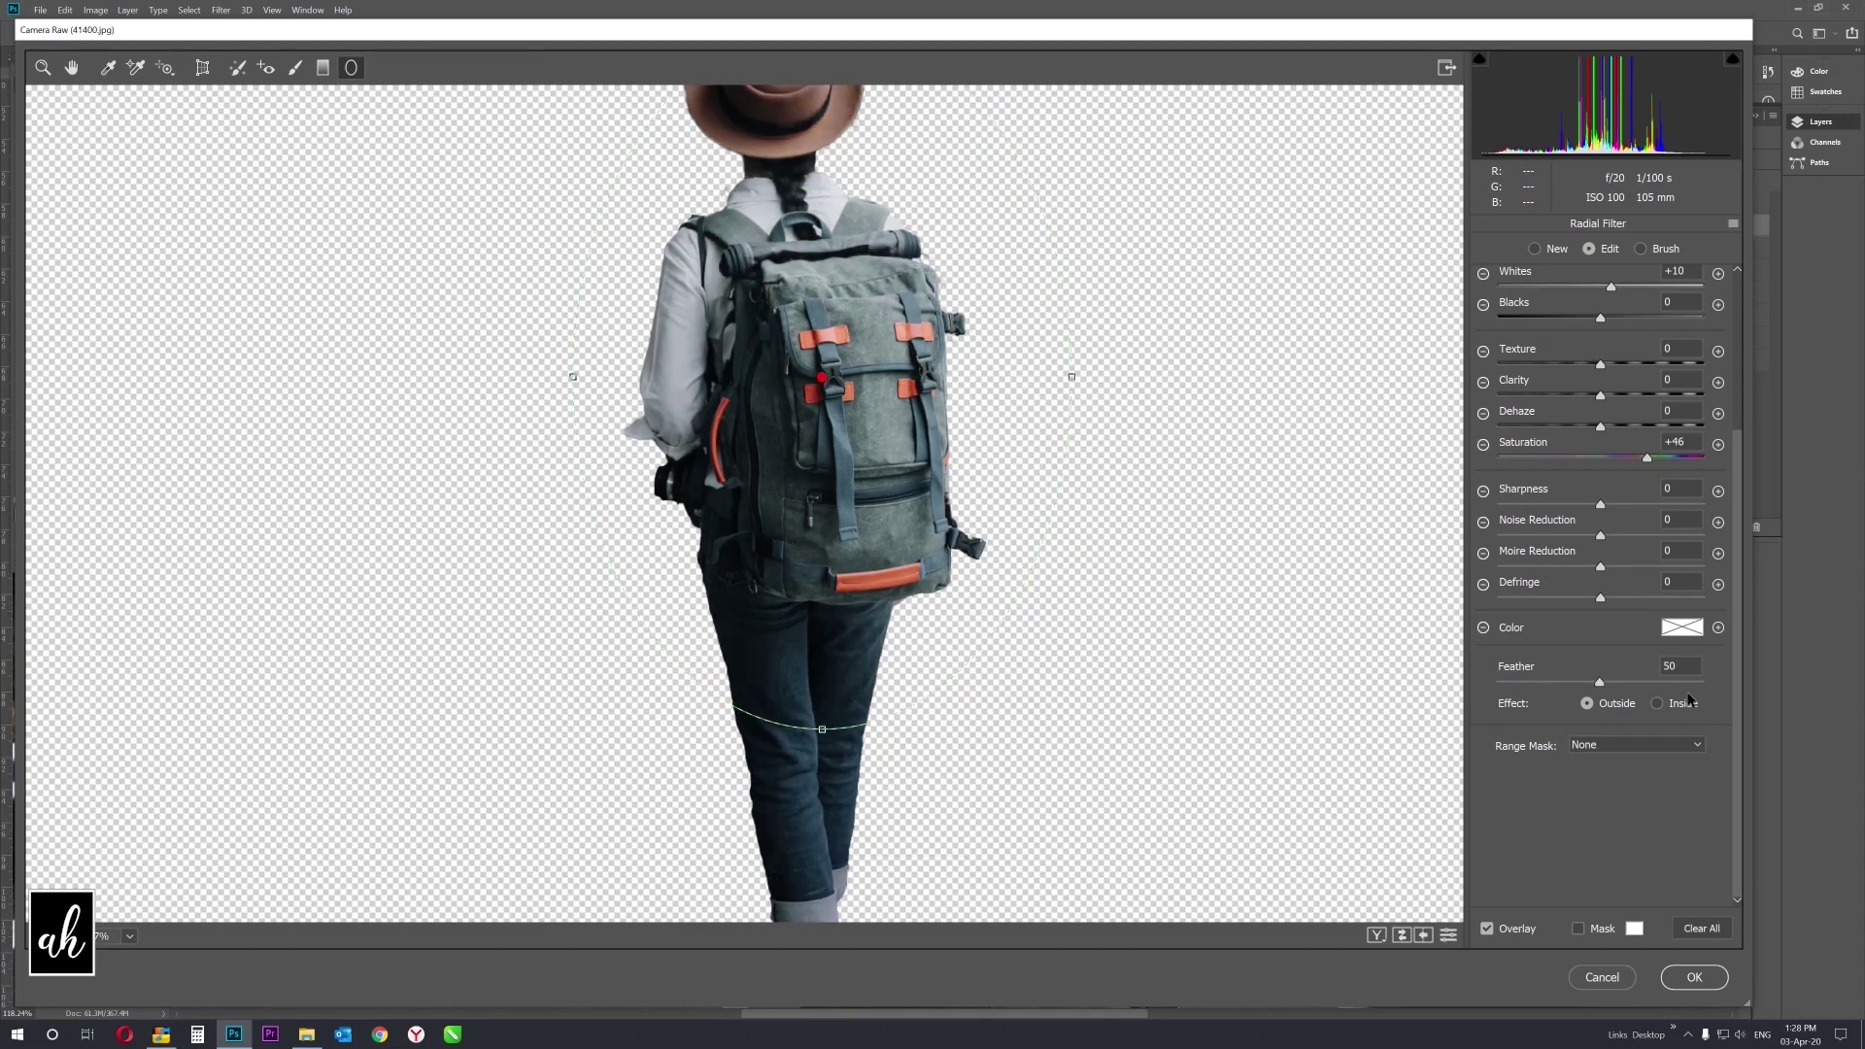
{"action": "left_click", "coordinate": [1659, 701]}
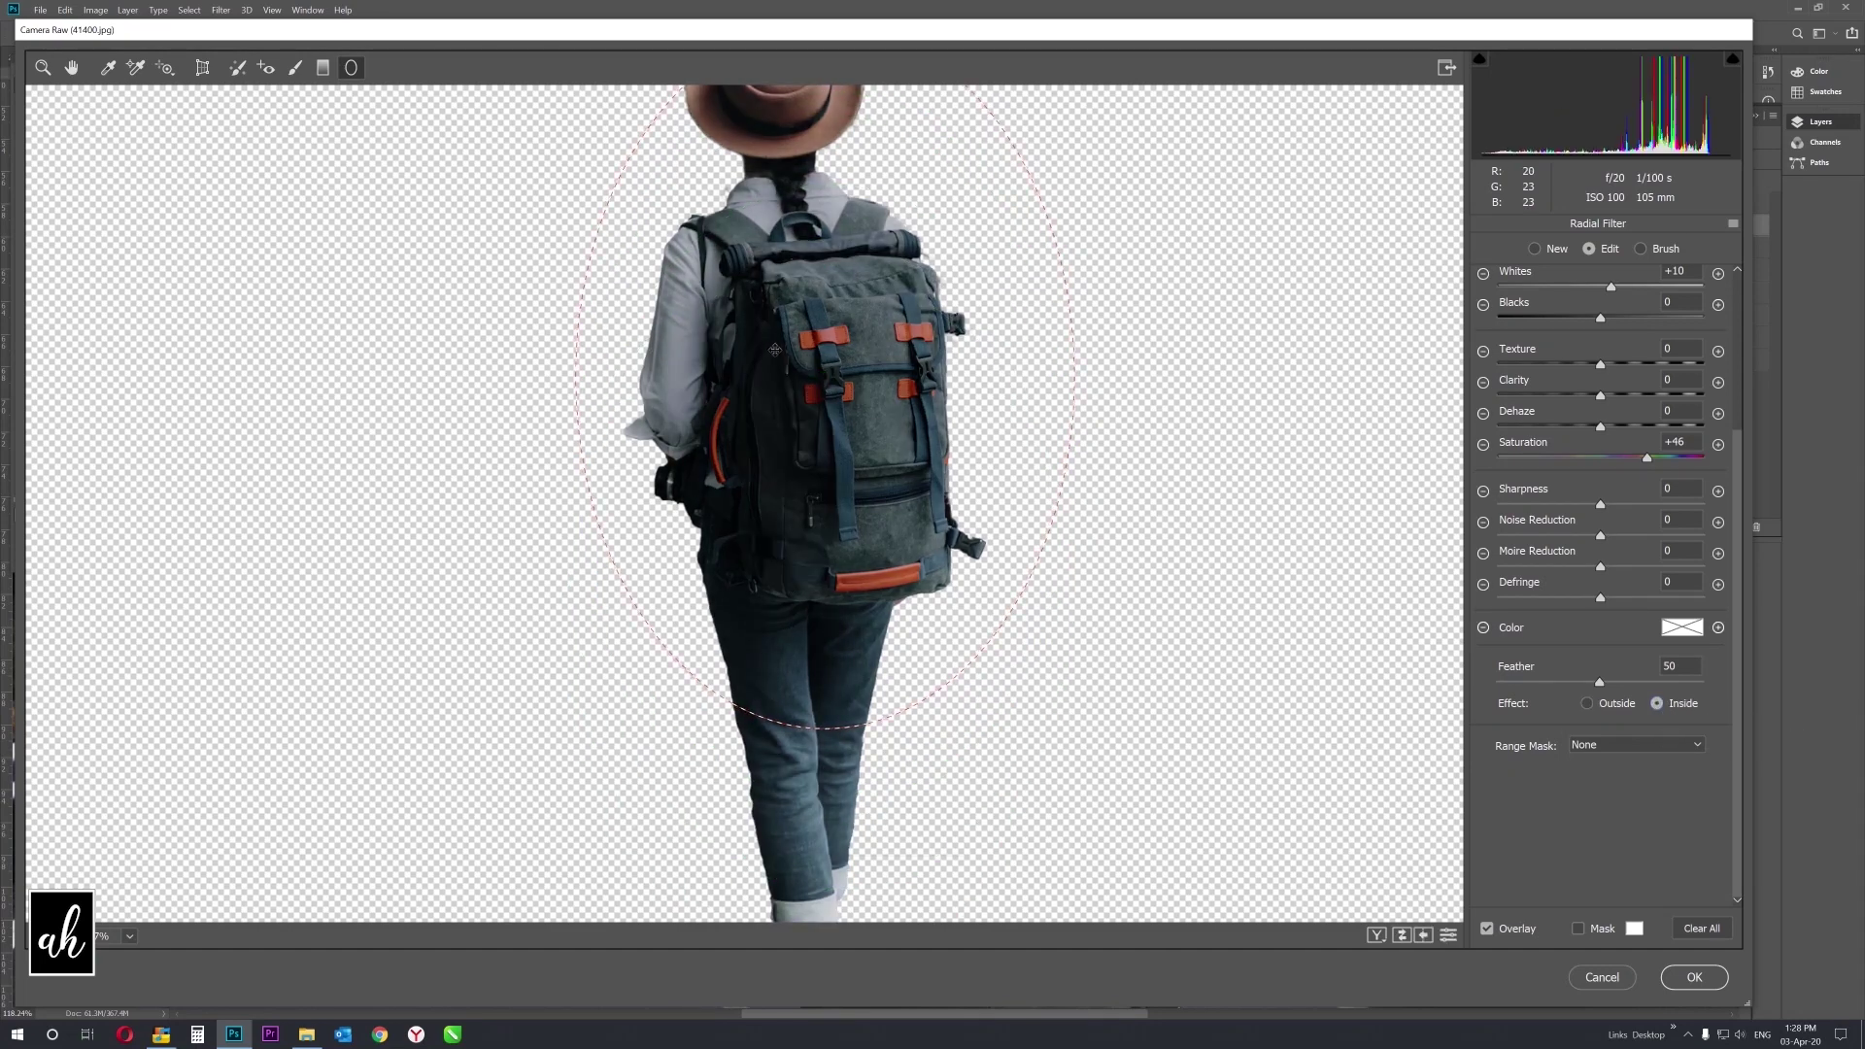
{"action": "left_click_drag", "start_coordinate": [774, 349], "coordinate": [782, 354]}
{"action": "left_click", "coordinate": [1694, 977]}
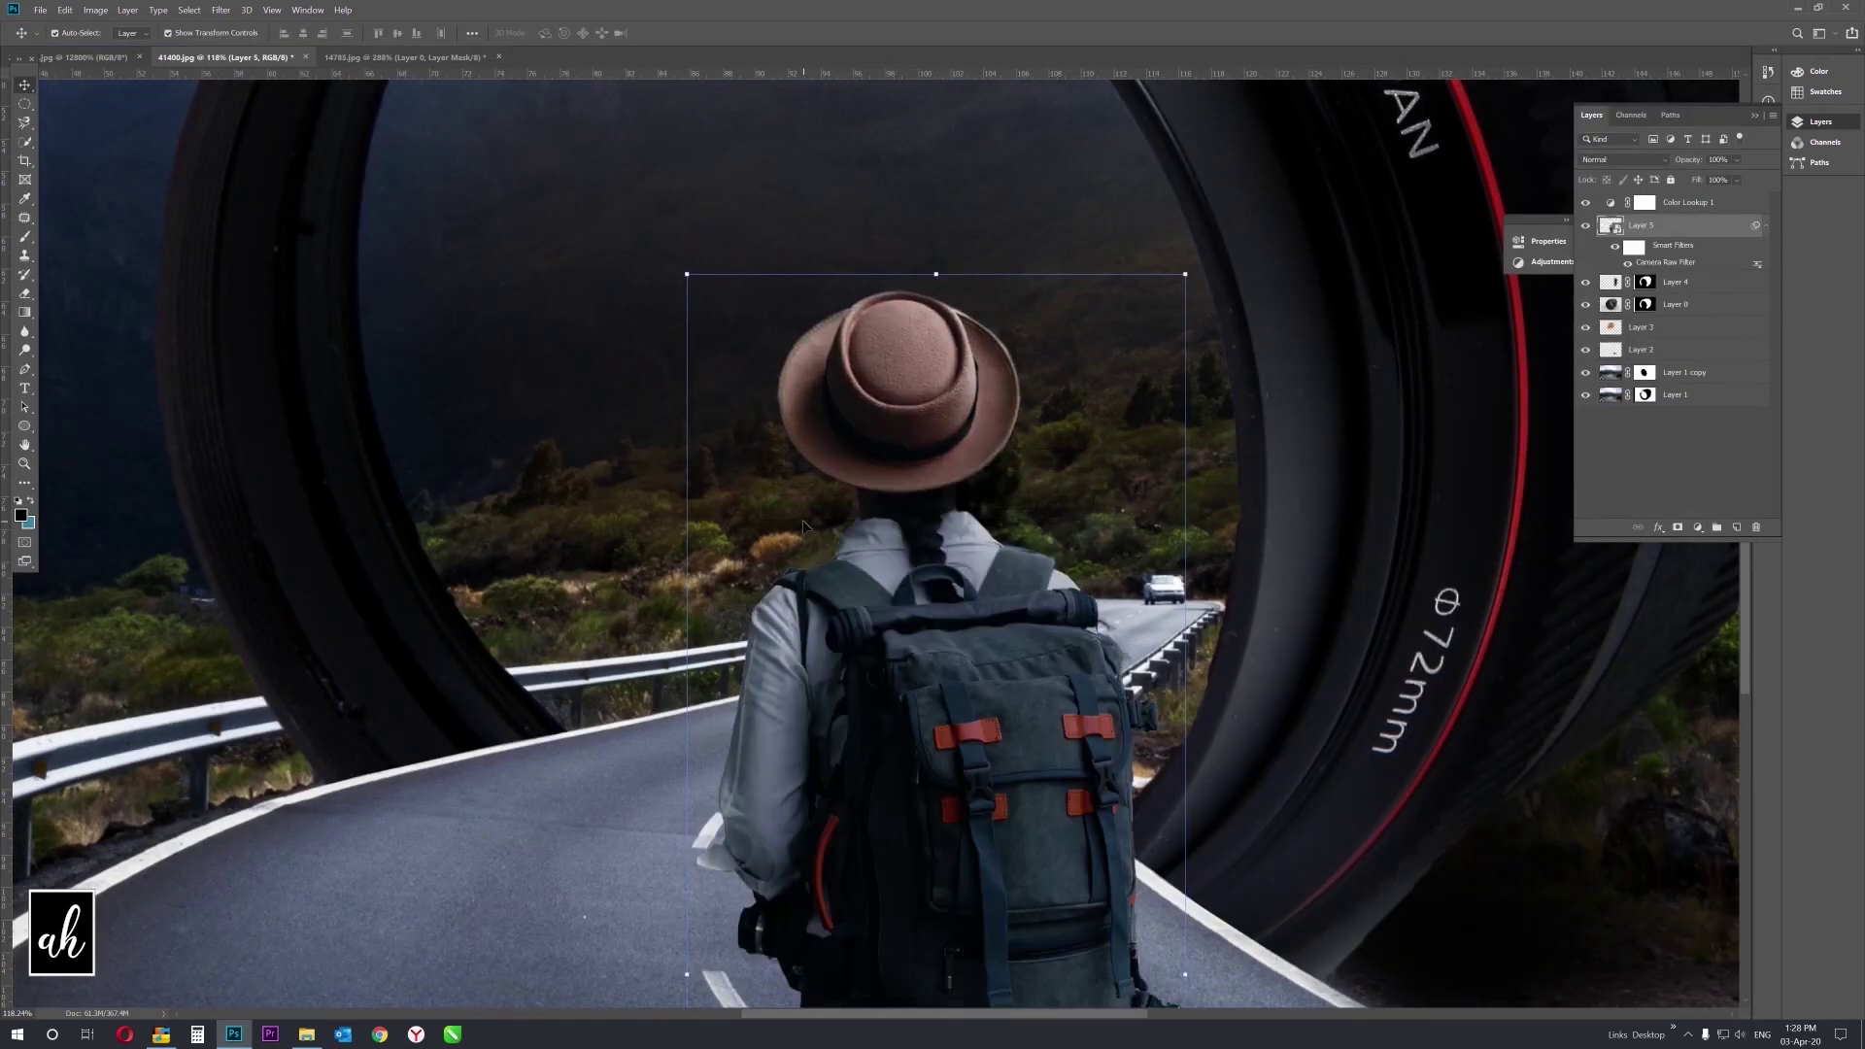
Paint black on the smart filter mask over the hat, left sleeve and hair to brighten them.
{"action": "key", "text": "ctrl+0"}
{"action": "left_click", "coordinate": [1634, 248]}
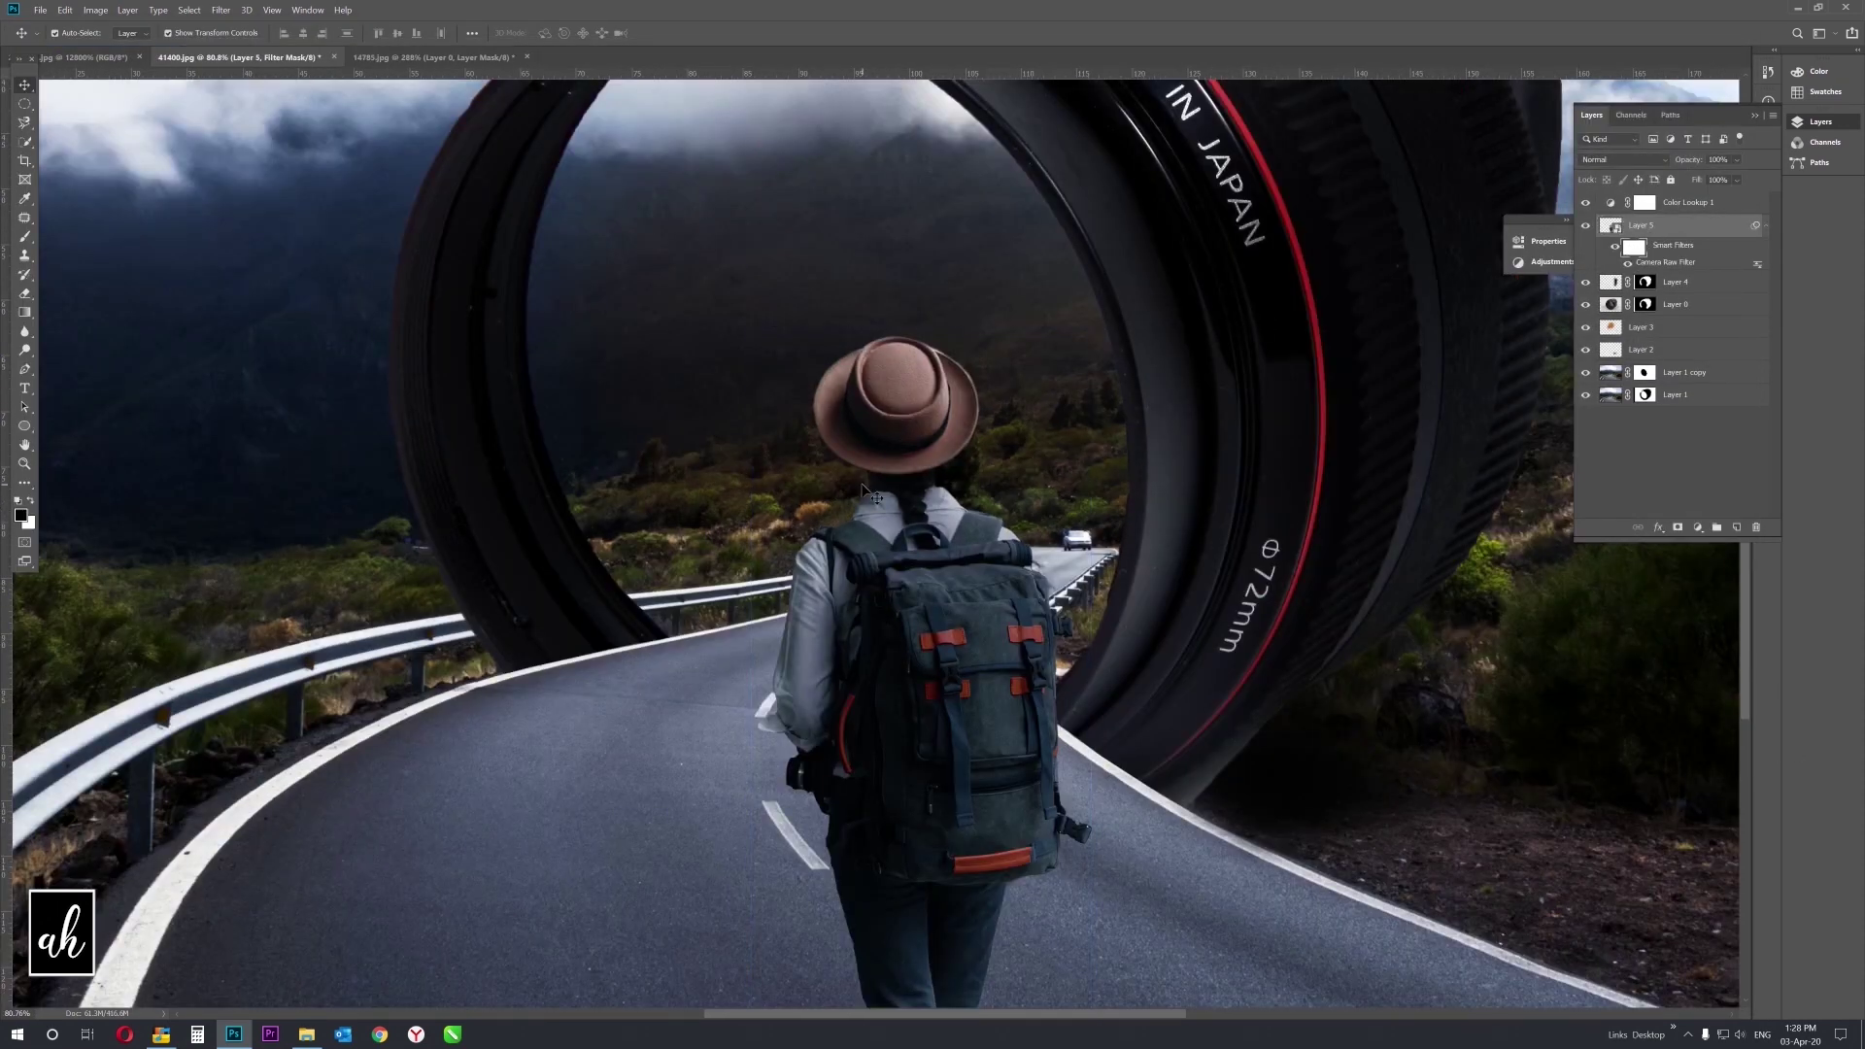
{"action": "key", "text": "b"}
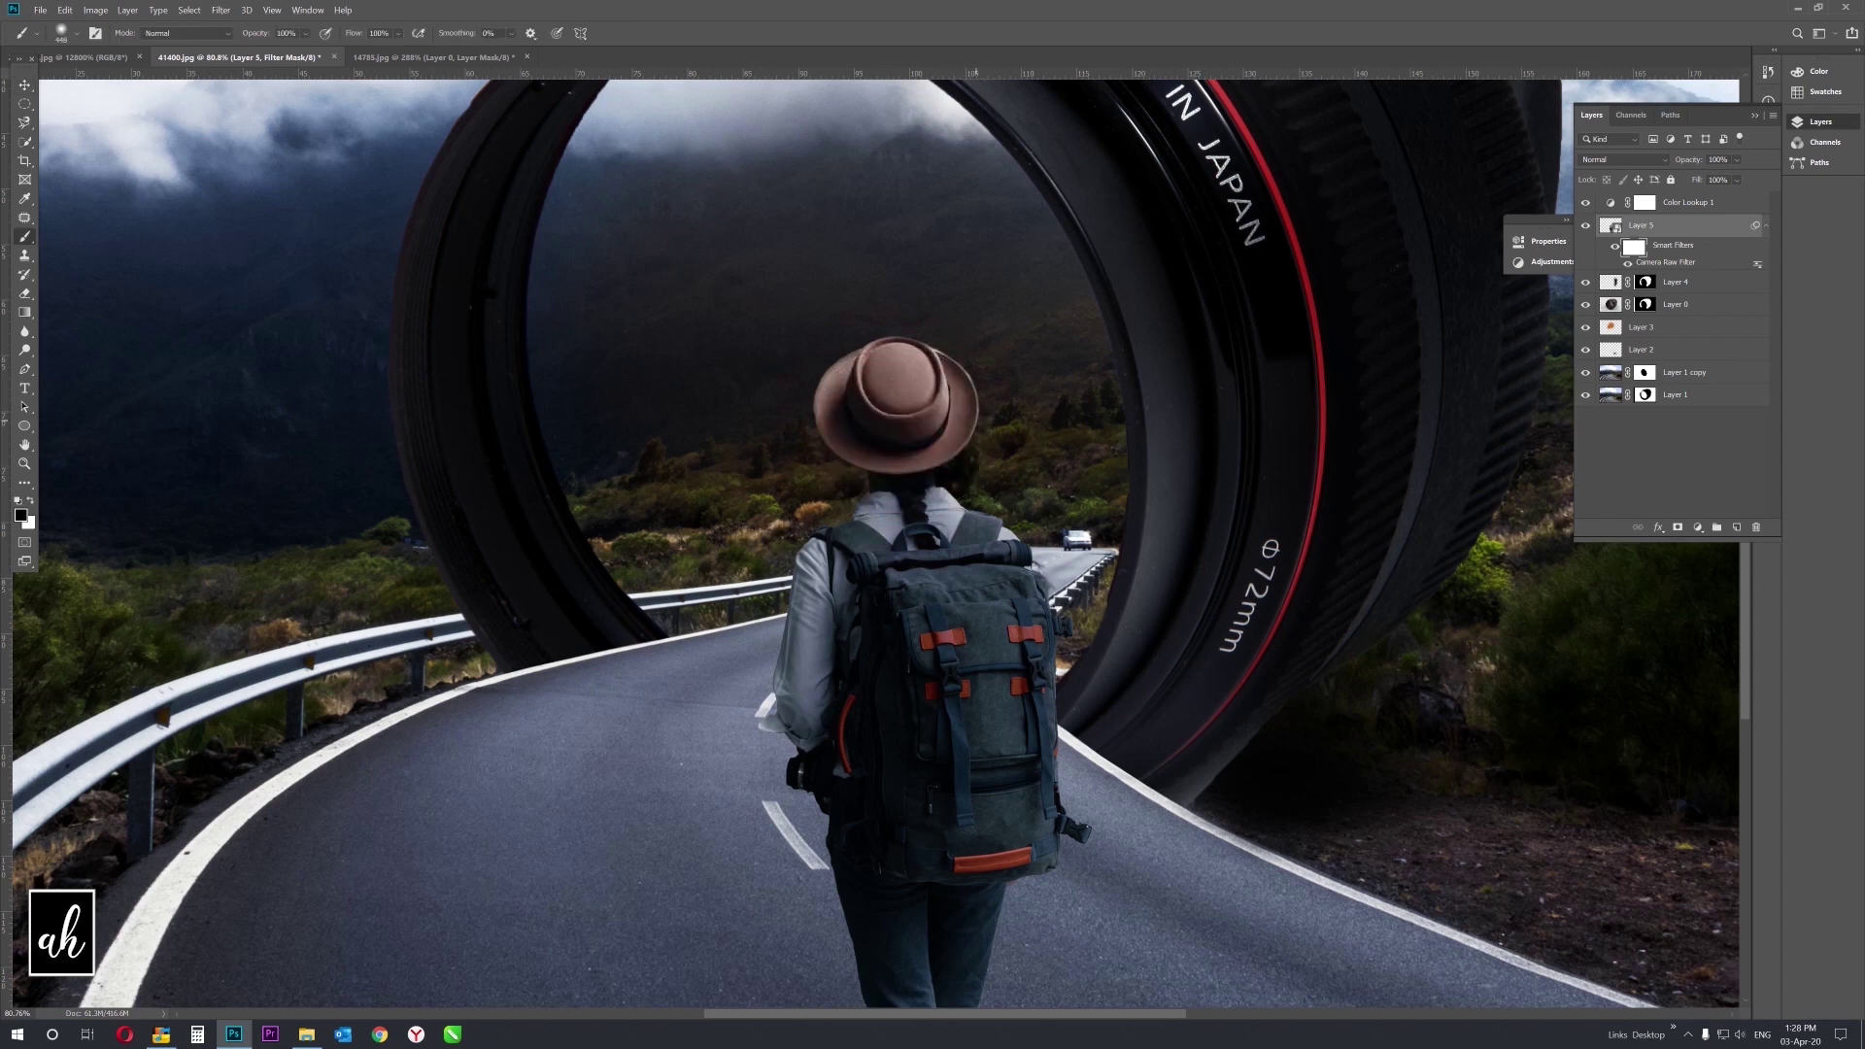
{"action": "left_click_drag", "start_coordinate": [957, 408], "coordinate": [859, 398]}
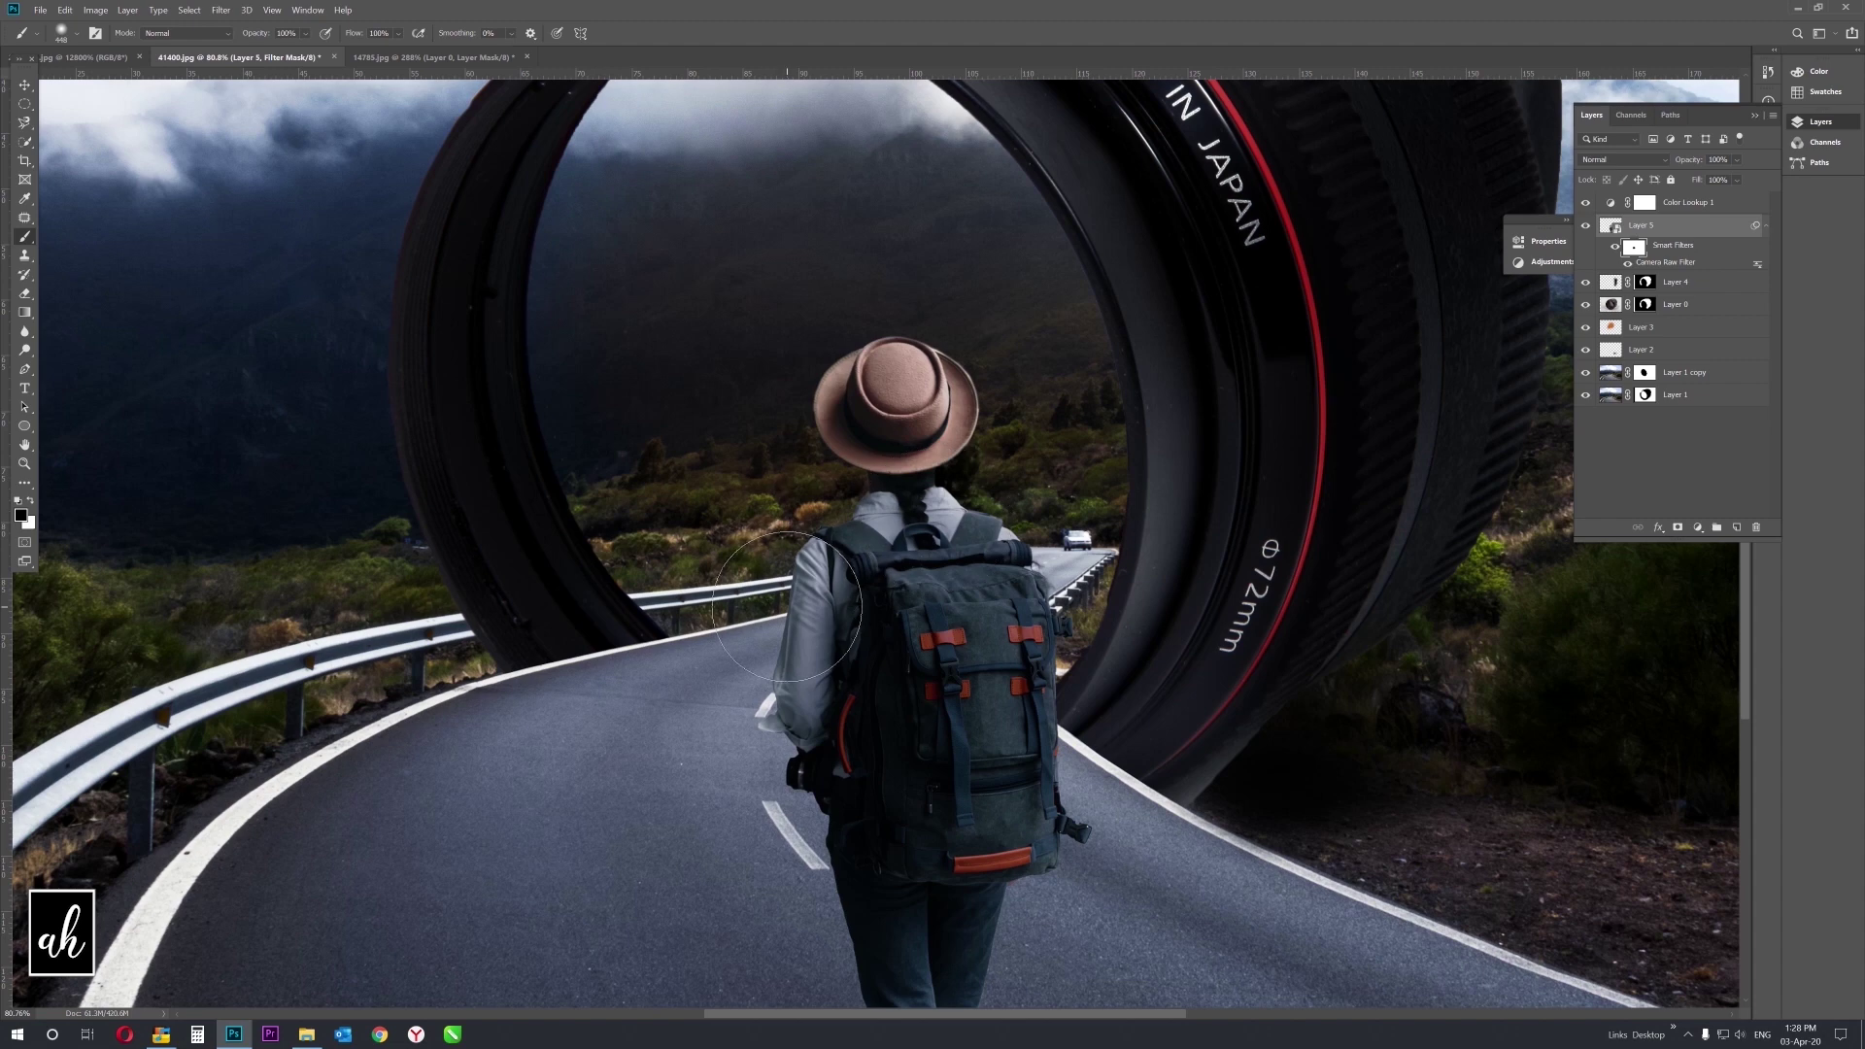
{"action": "mouse_move", "coordinate": [806, 602]}
{"action": "left_mouse_down"}
{"action": "mouse_move", "coordinate": [800, 546]}
{"action": "mouse_move", "coordinate": [759, 864]}
{"action": "left_mouse_up"}
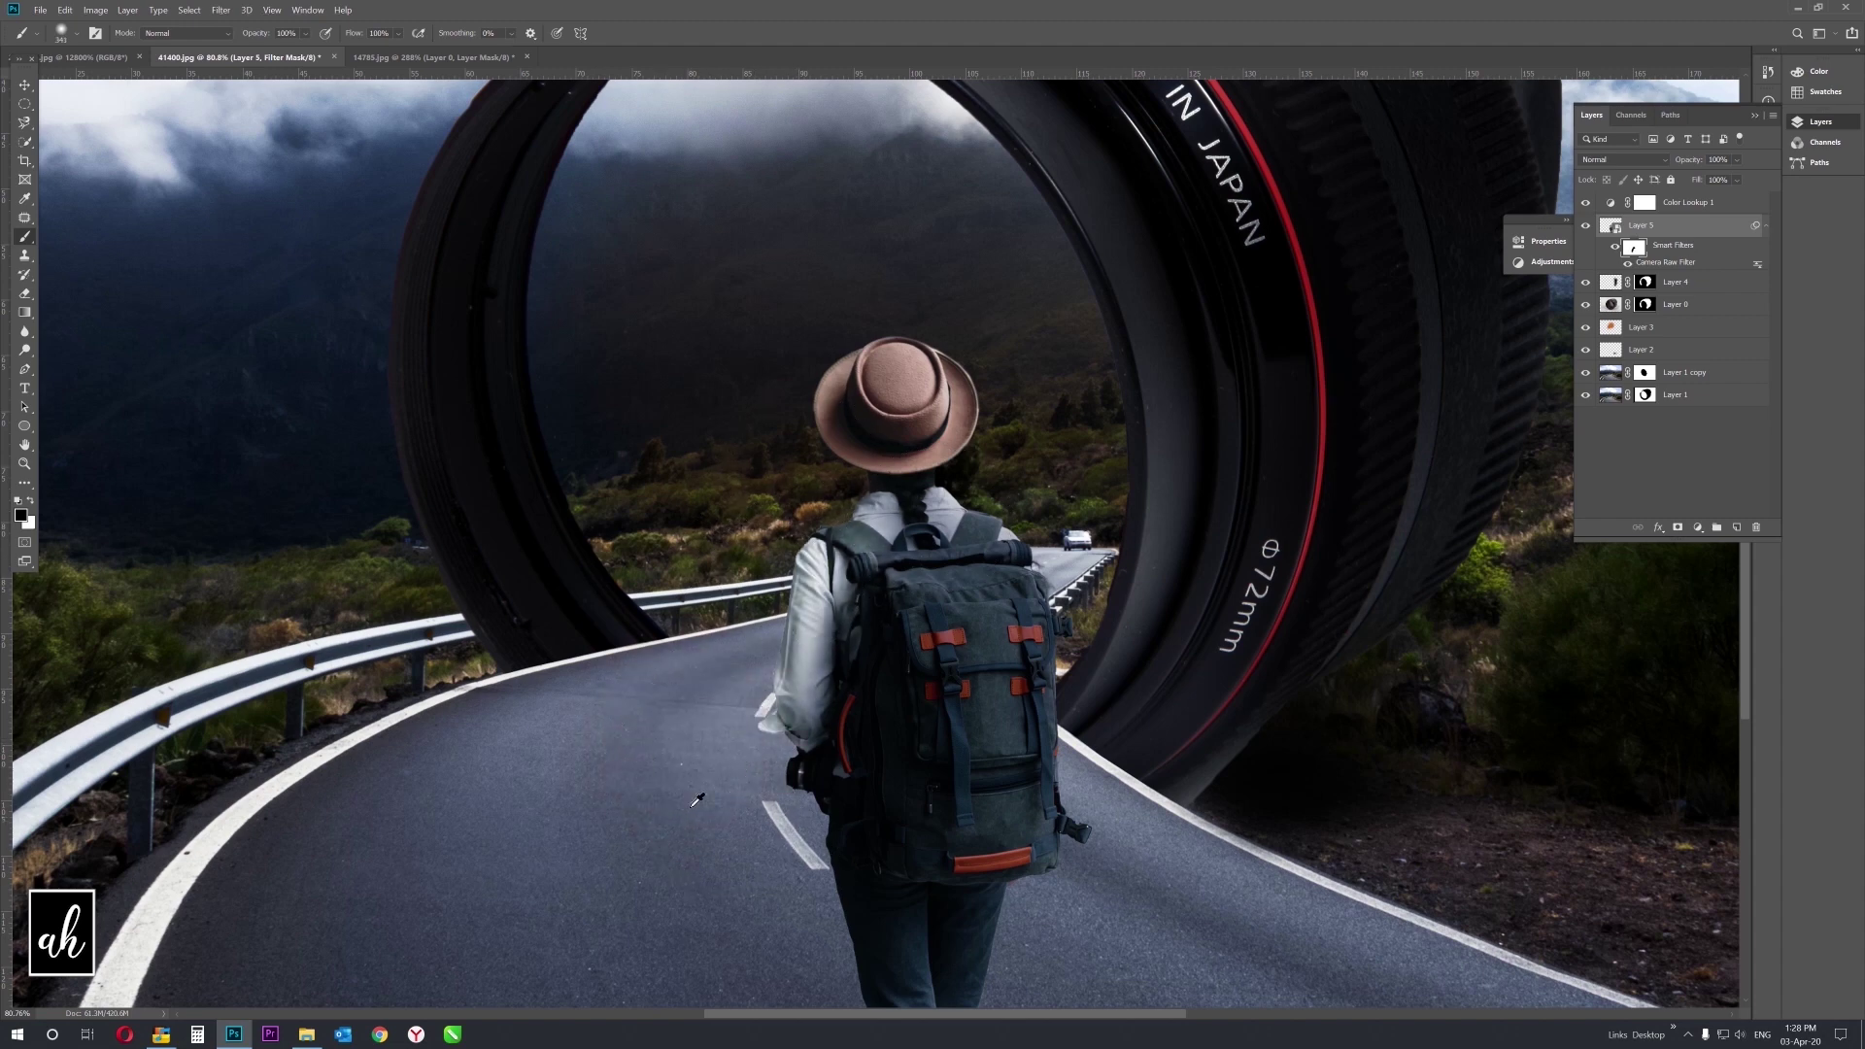
{"action": "left_click_drag", "start_coordinate": [767, 855], "coordinate": [807, 714]}
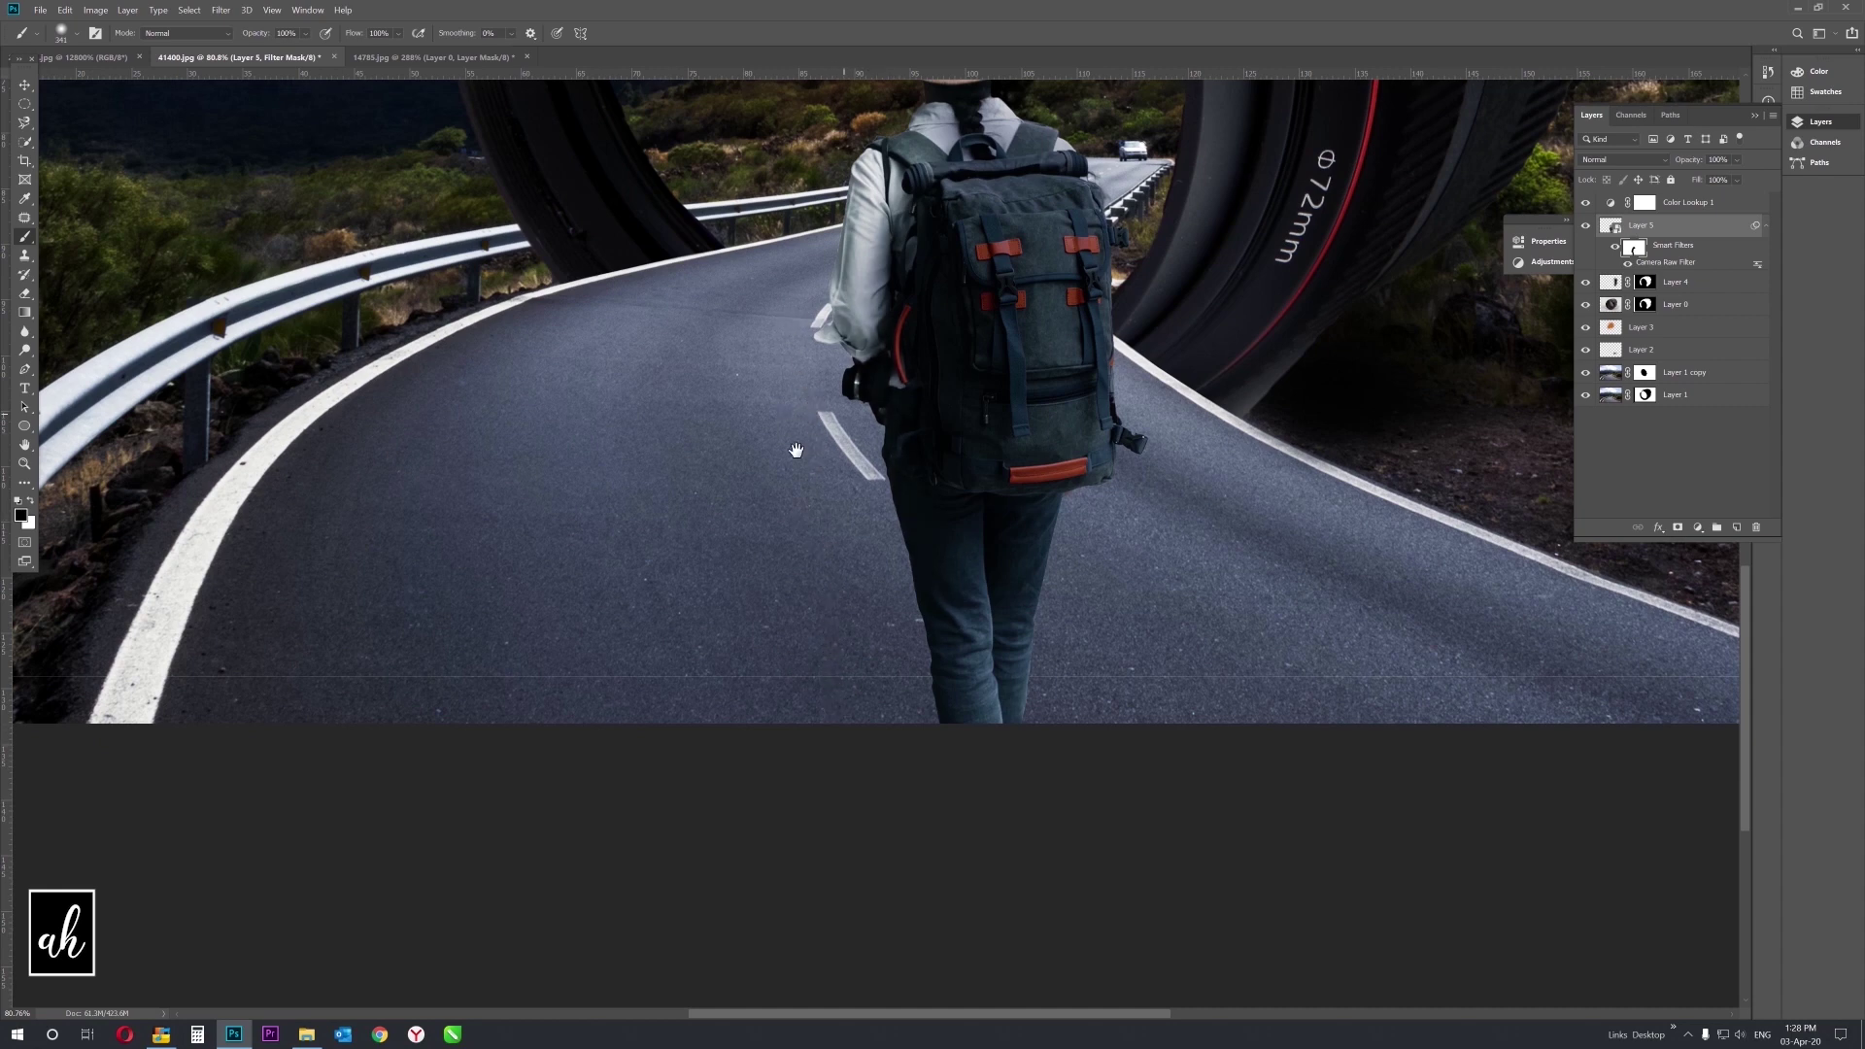
{"action": "left_click_drag", "start_coordinate": [825, 313], "coordinate": [747, 478]}
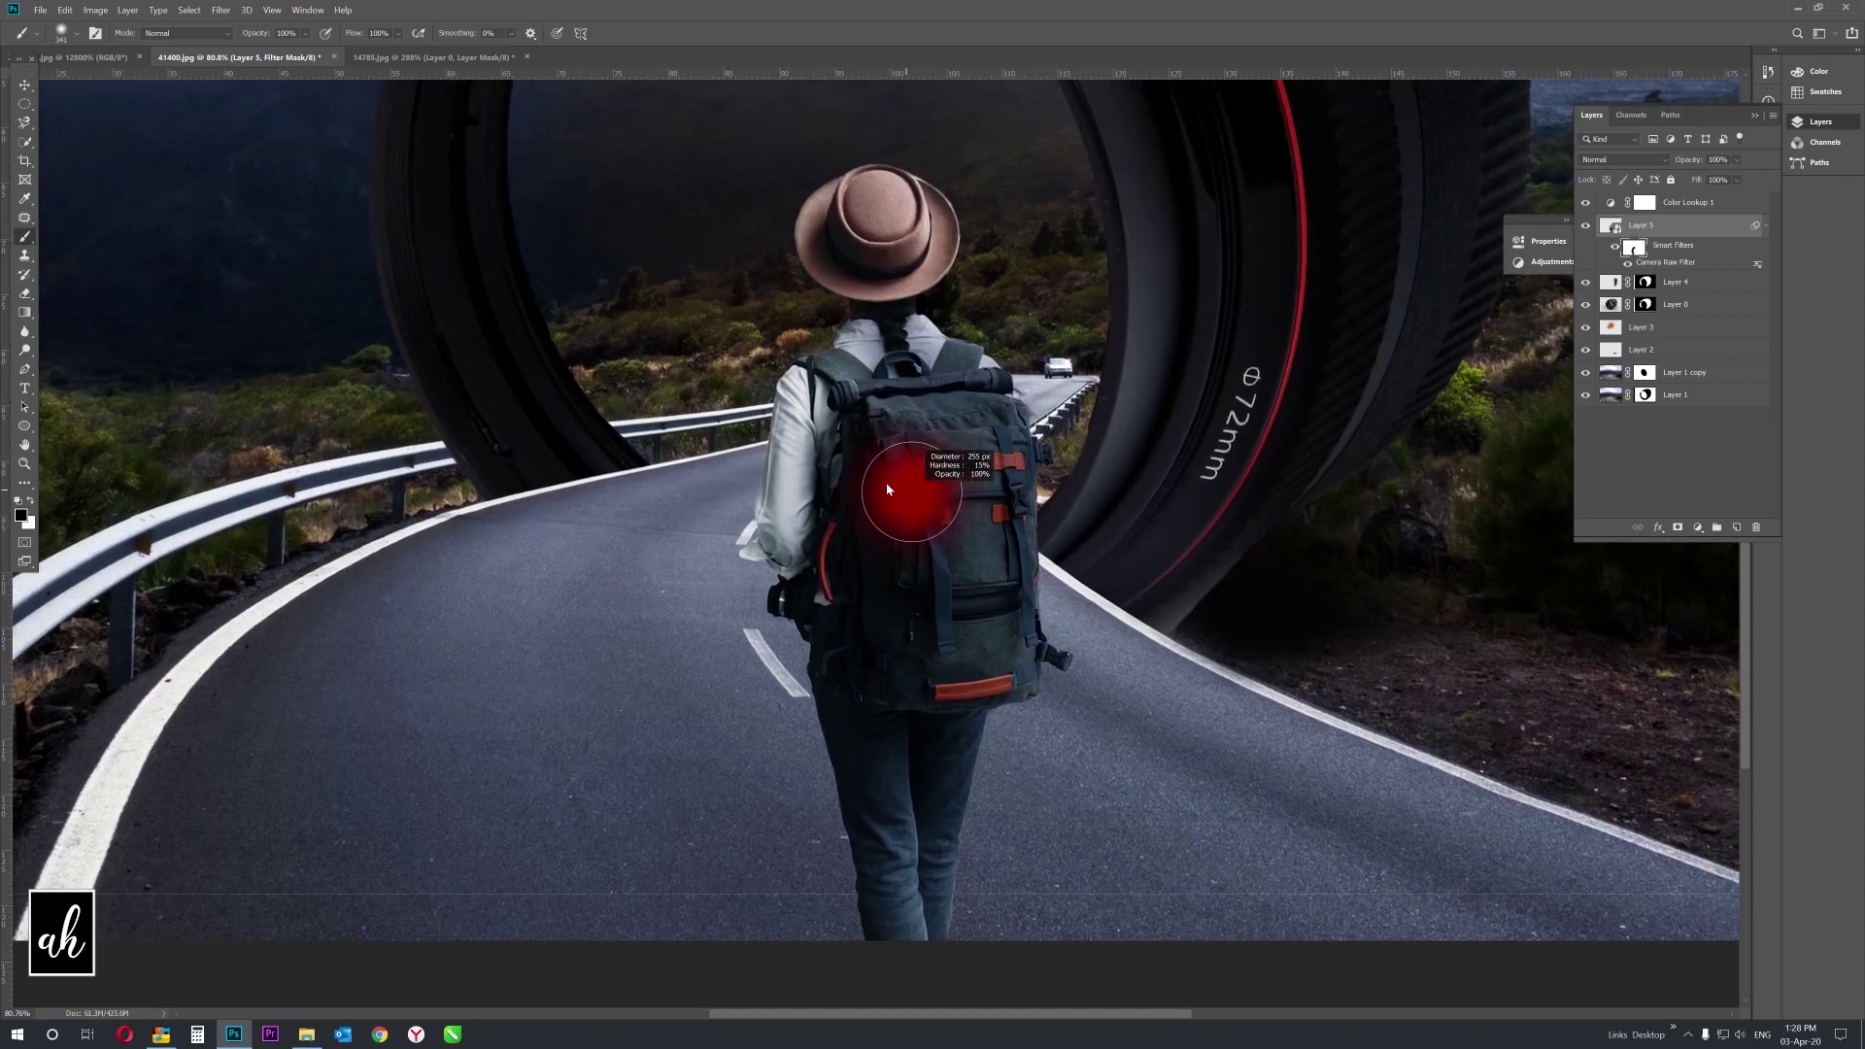
{"action": "left_click_drag", "start_coordinate": [886, 489], "coordinate": [843, 430]}
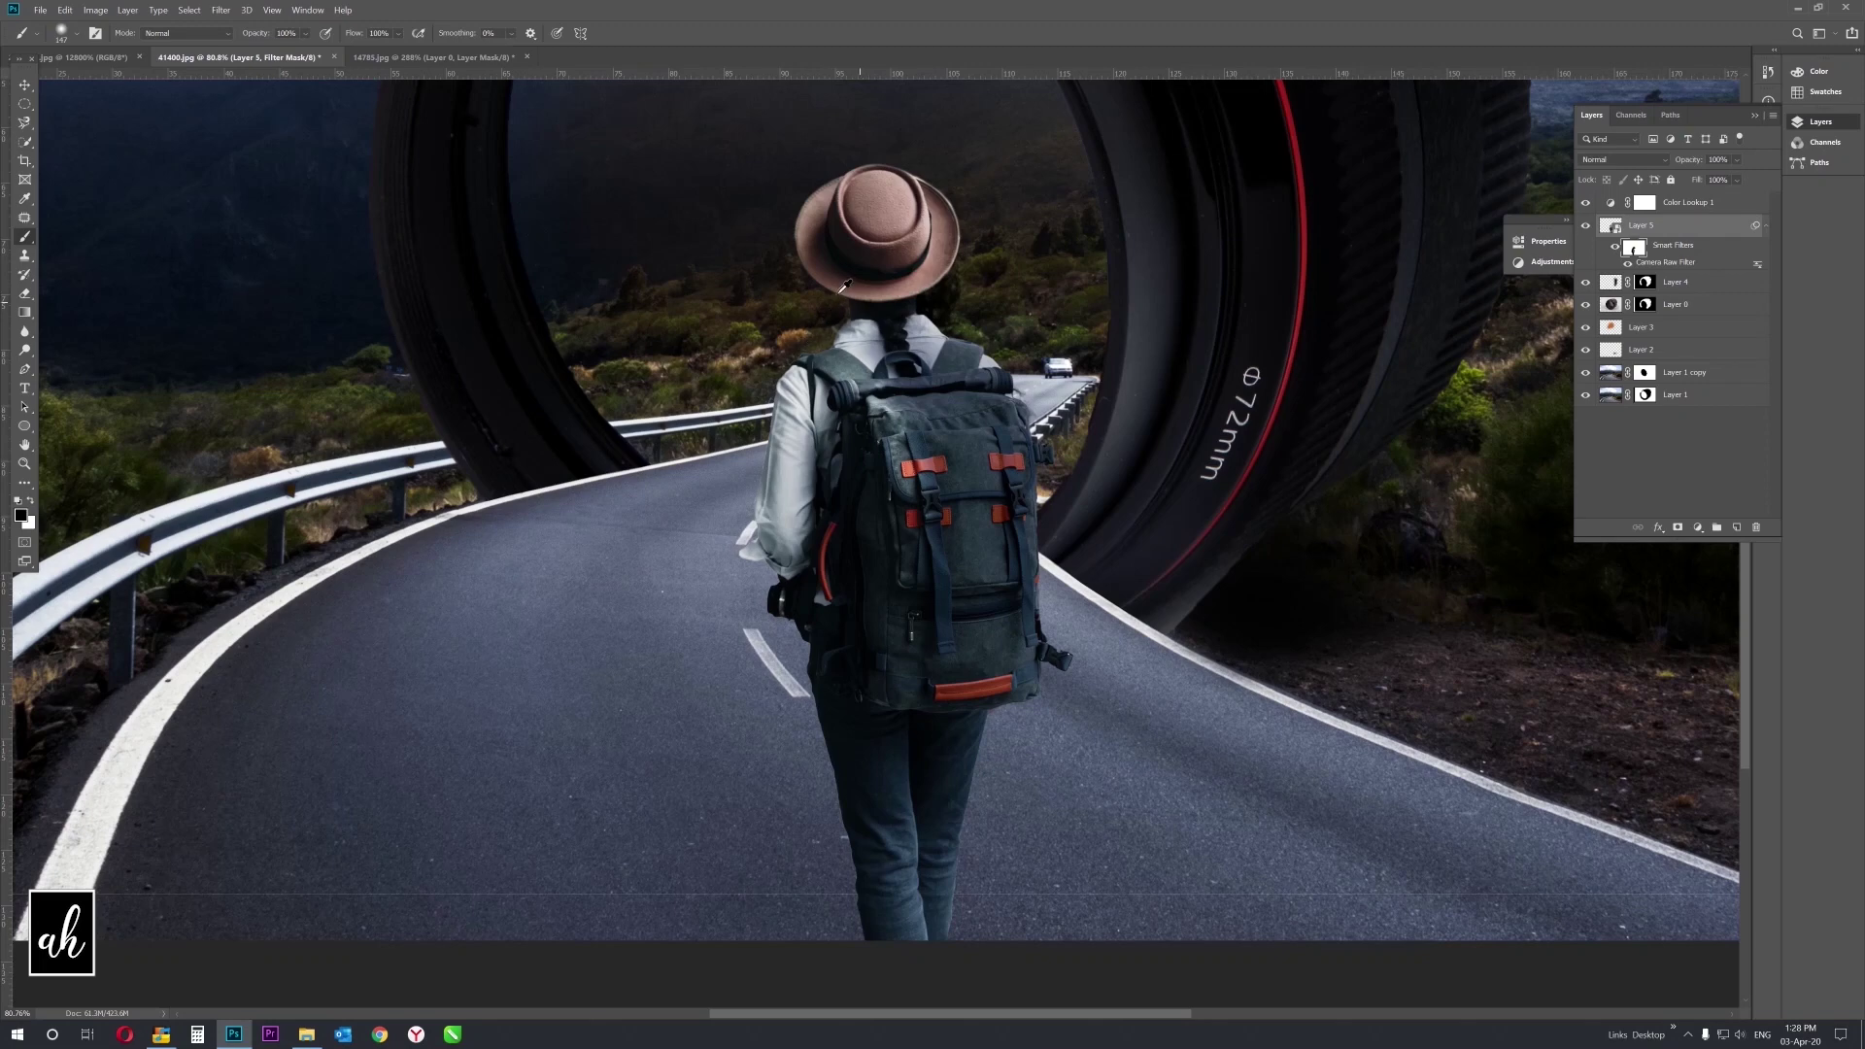
{"action": "left_click_drag", "start_coordinate": [869, 300], "coordinate": [932, 314]}
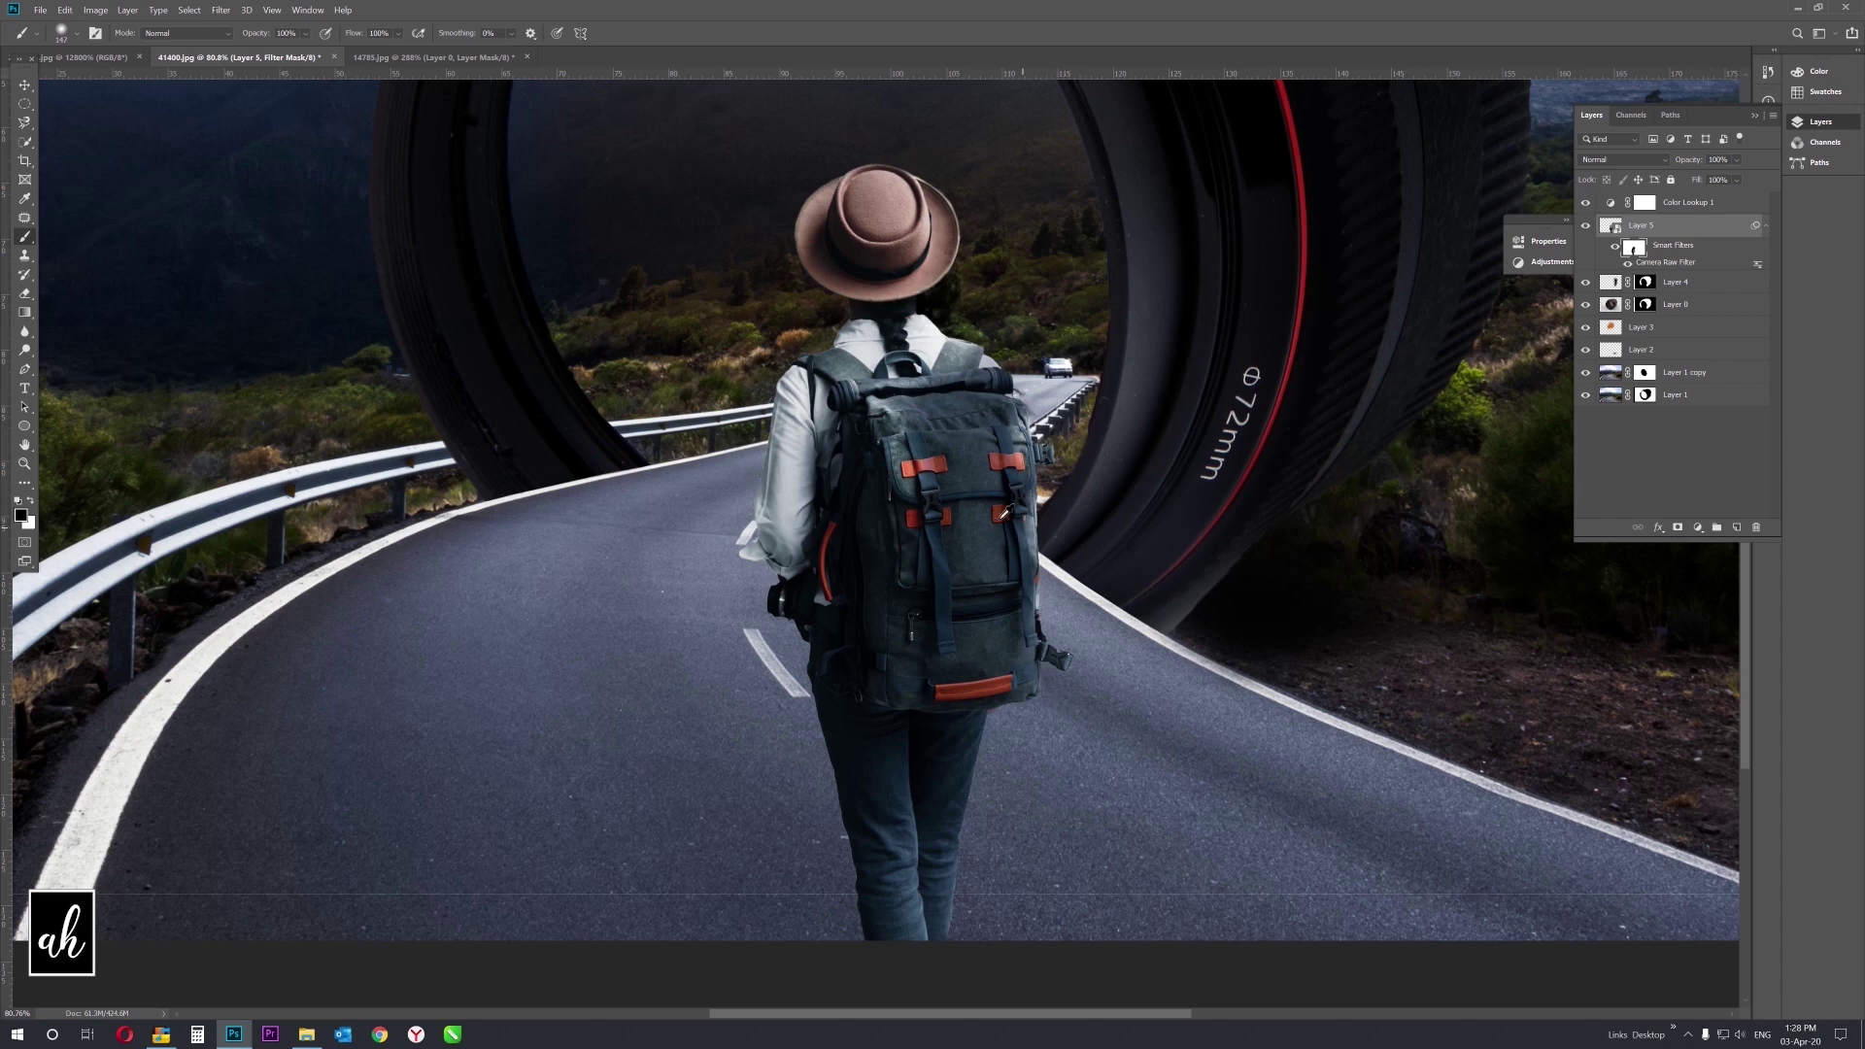
{"action": "left_click_drag", "start_coordinate": [1062, 667], "coordinate": [1088, 671]}
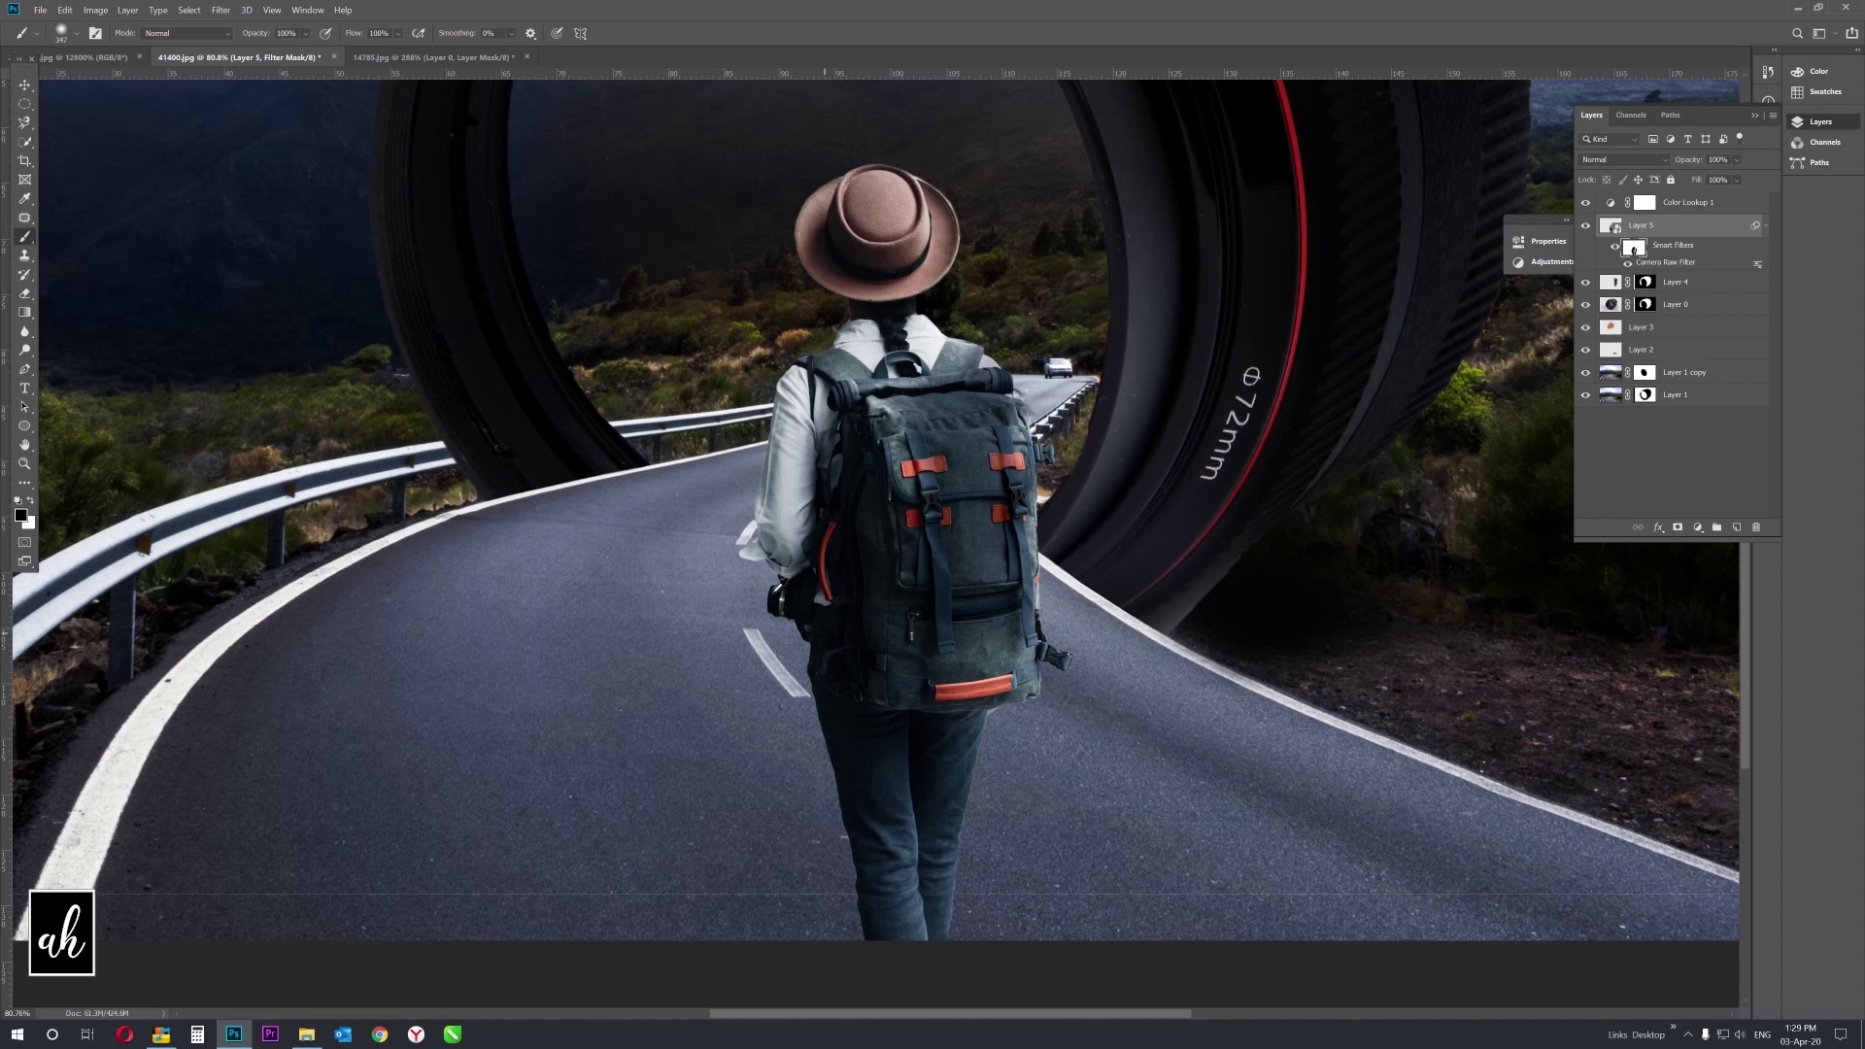
Try stretching the hiker, undo it, and convert Layer 5 to a smart object.
{"action": "key", "text": "z"}
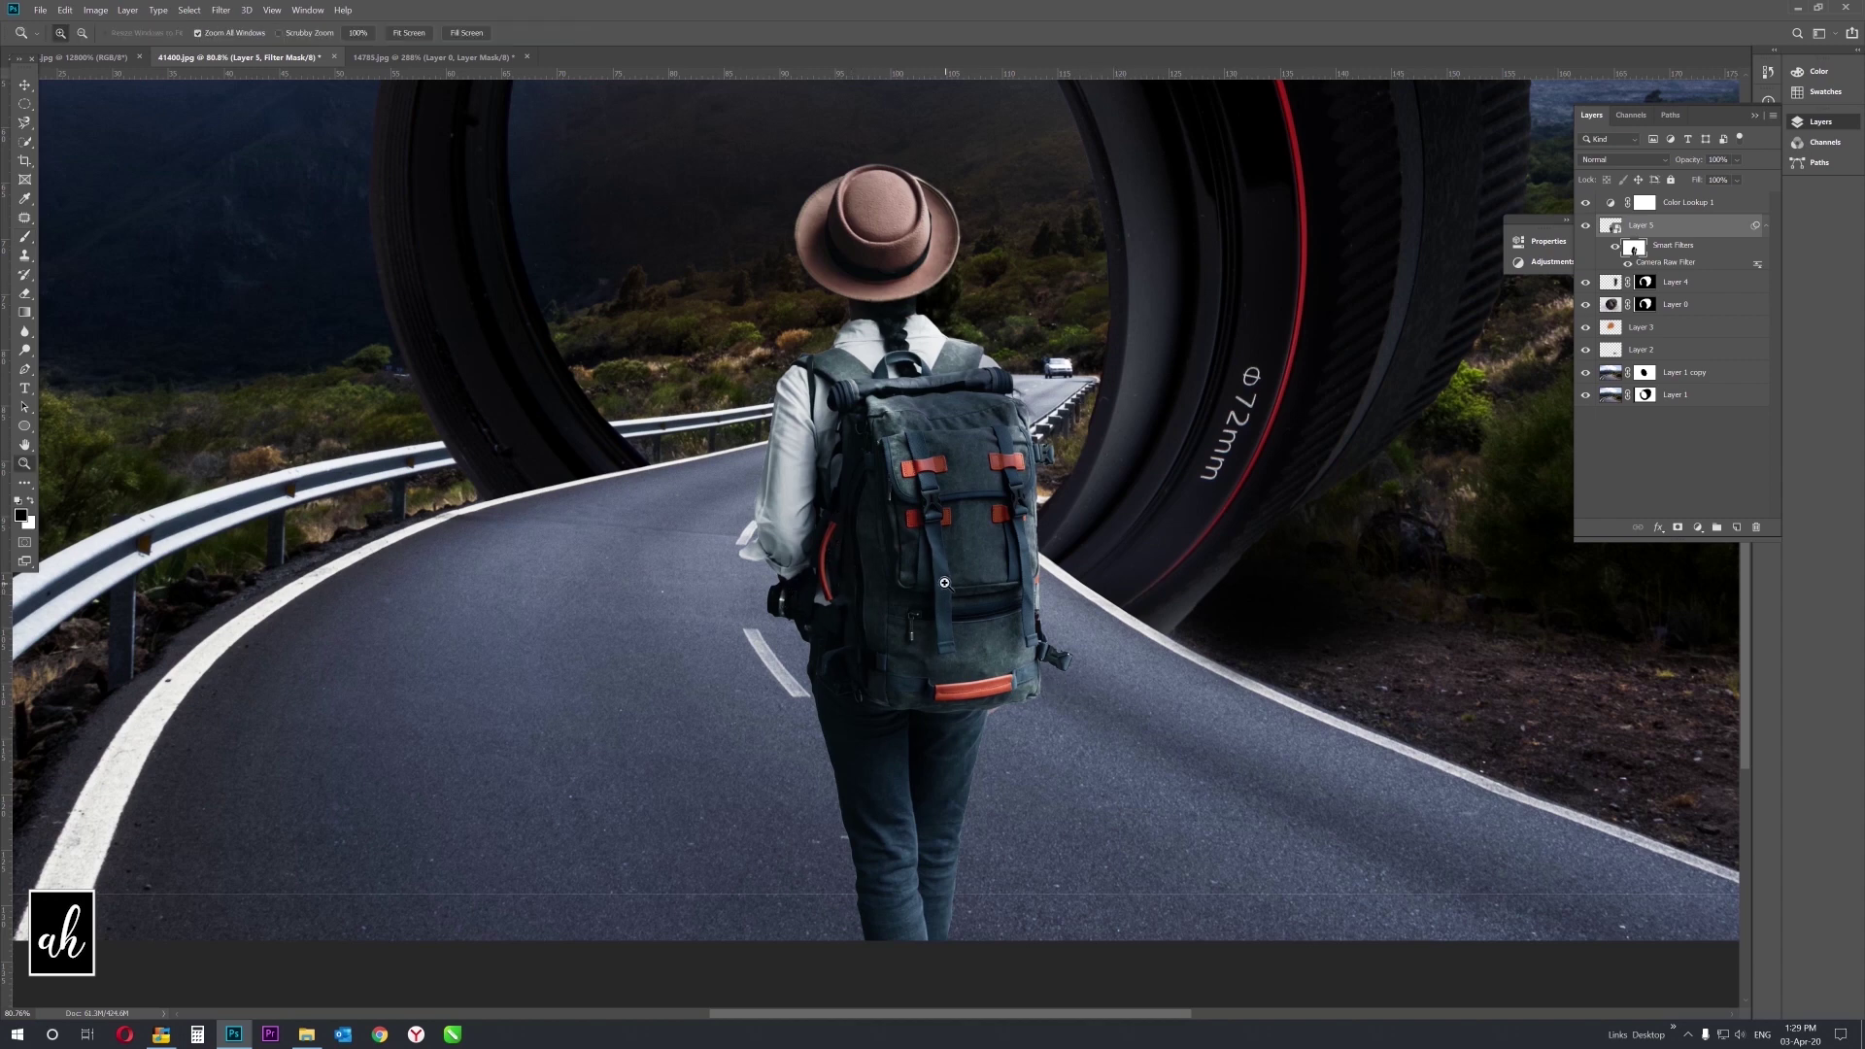
{"action": "key", "text": "ctrl+0"}
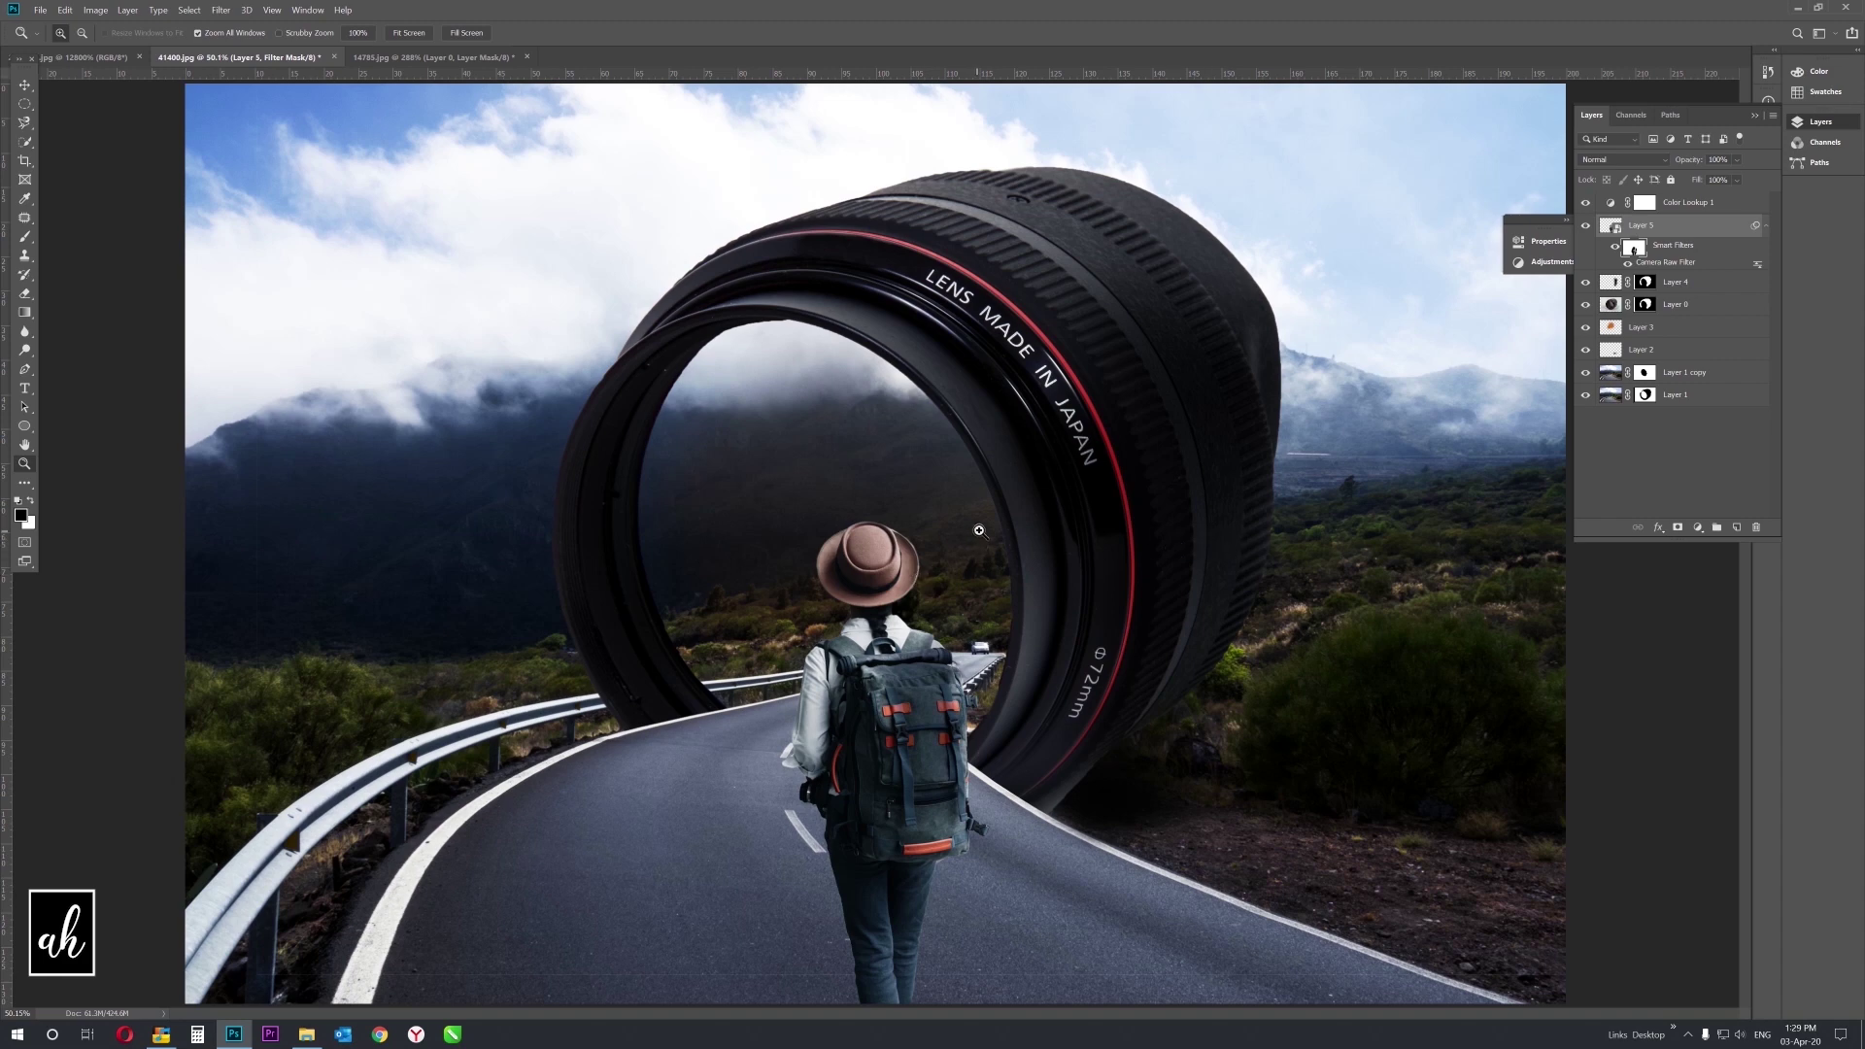
{"action": "key", "text": "v"}
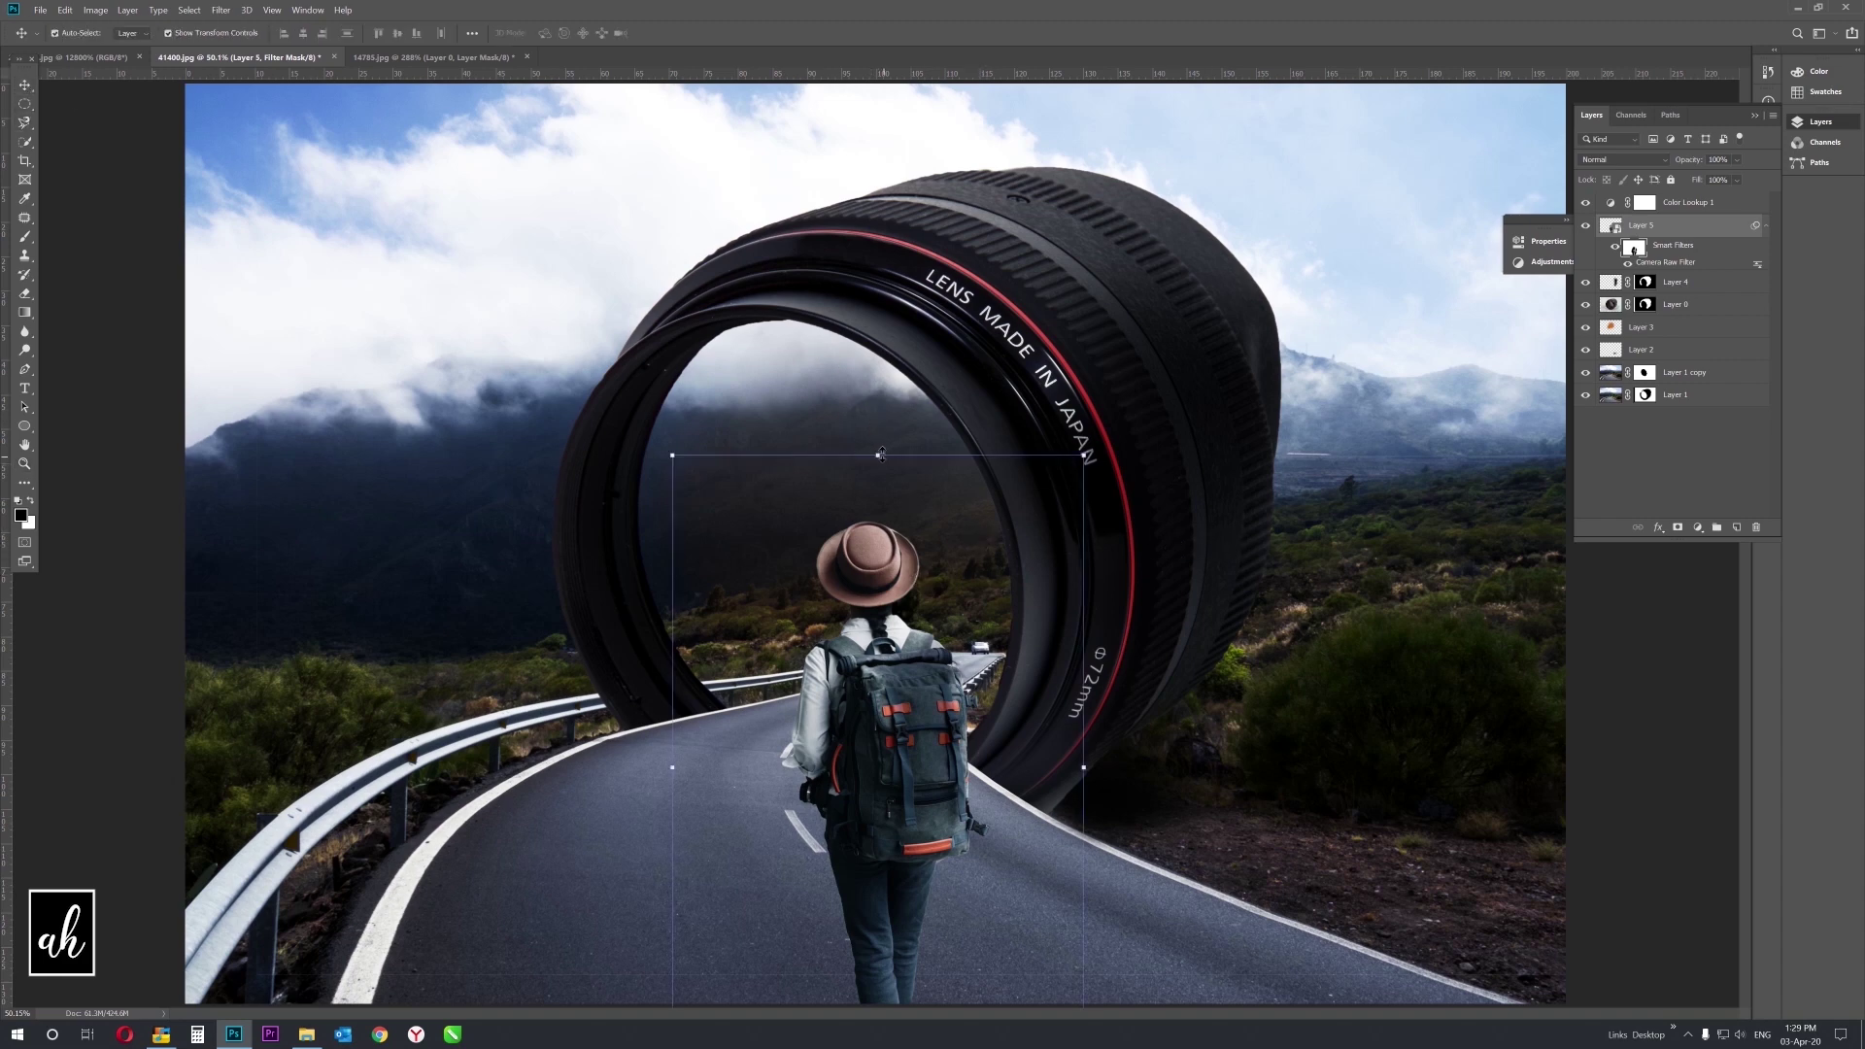
{"action": "left_click_drag", "start_coordinate": [880, 455], "coordinate": [880, 447]}
{"action": "key", "text": "ctrl+z"}
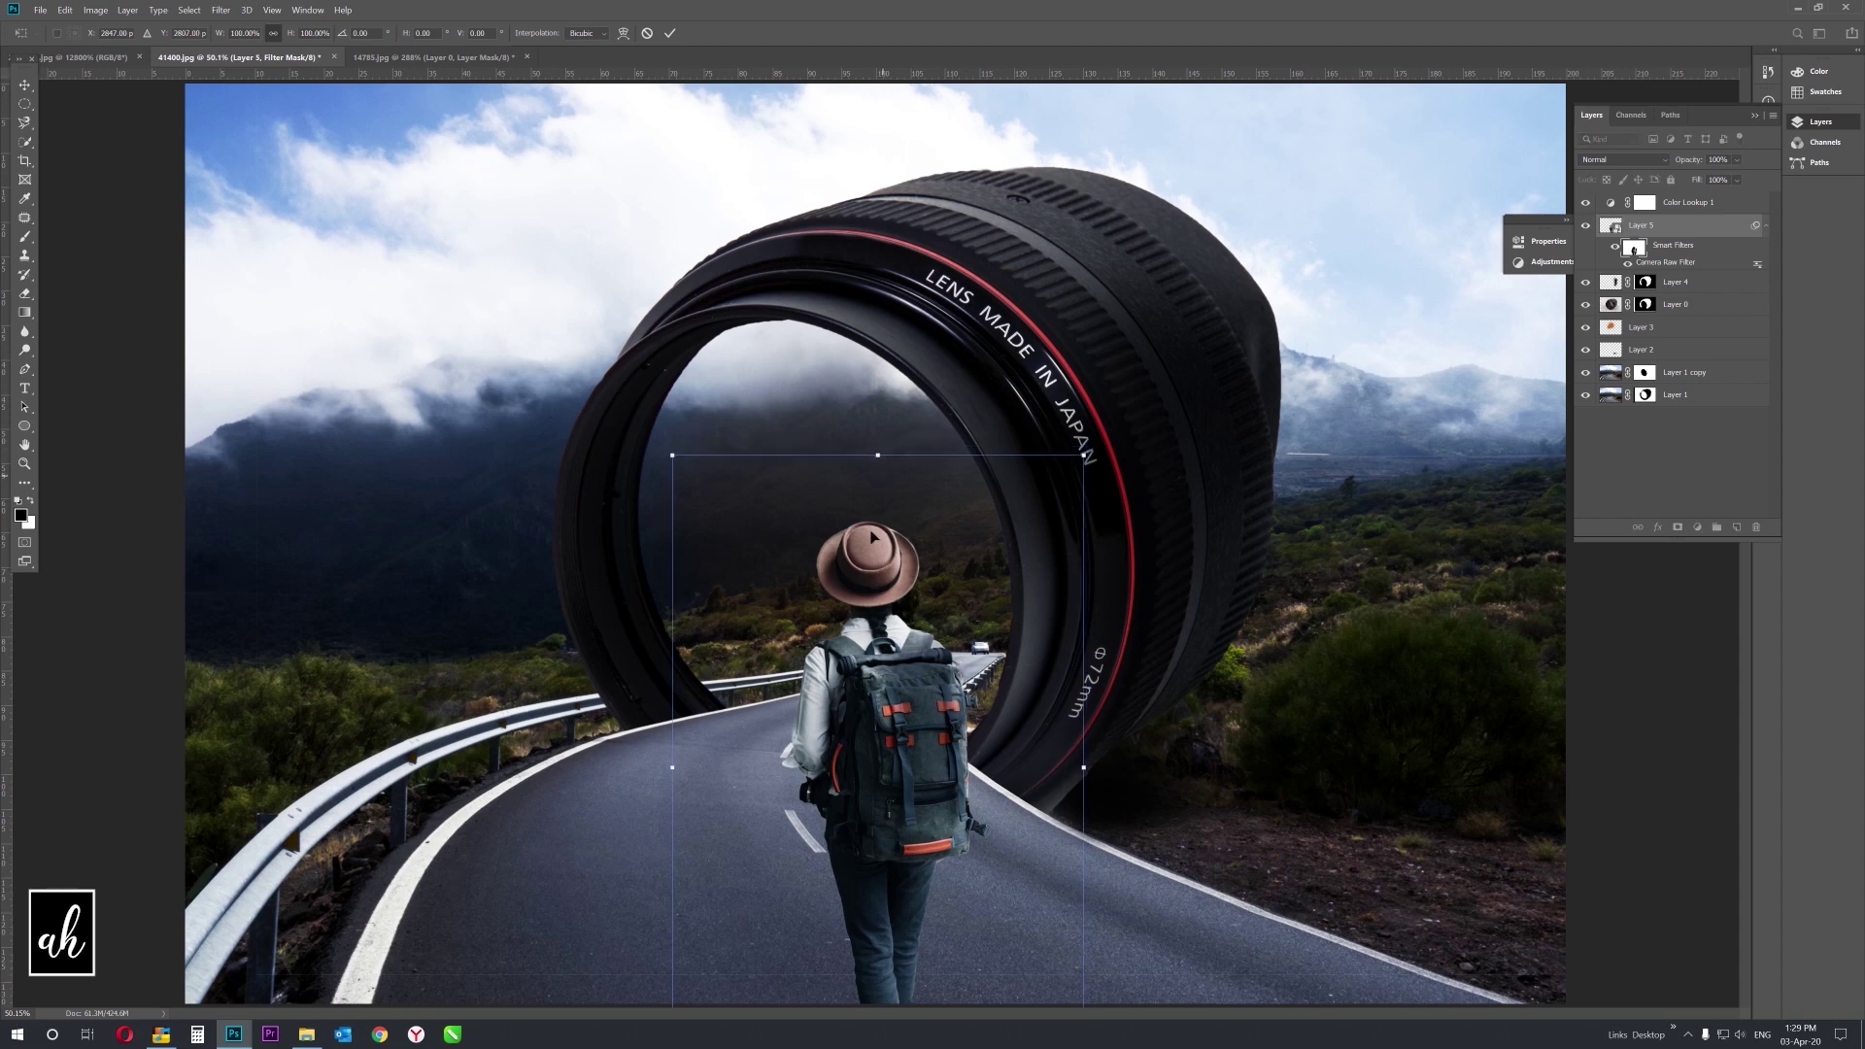
{"action": "right_click", "coordinate": [1688, 225]}
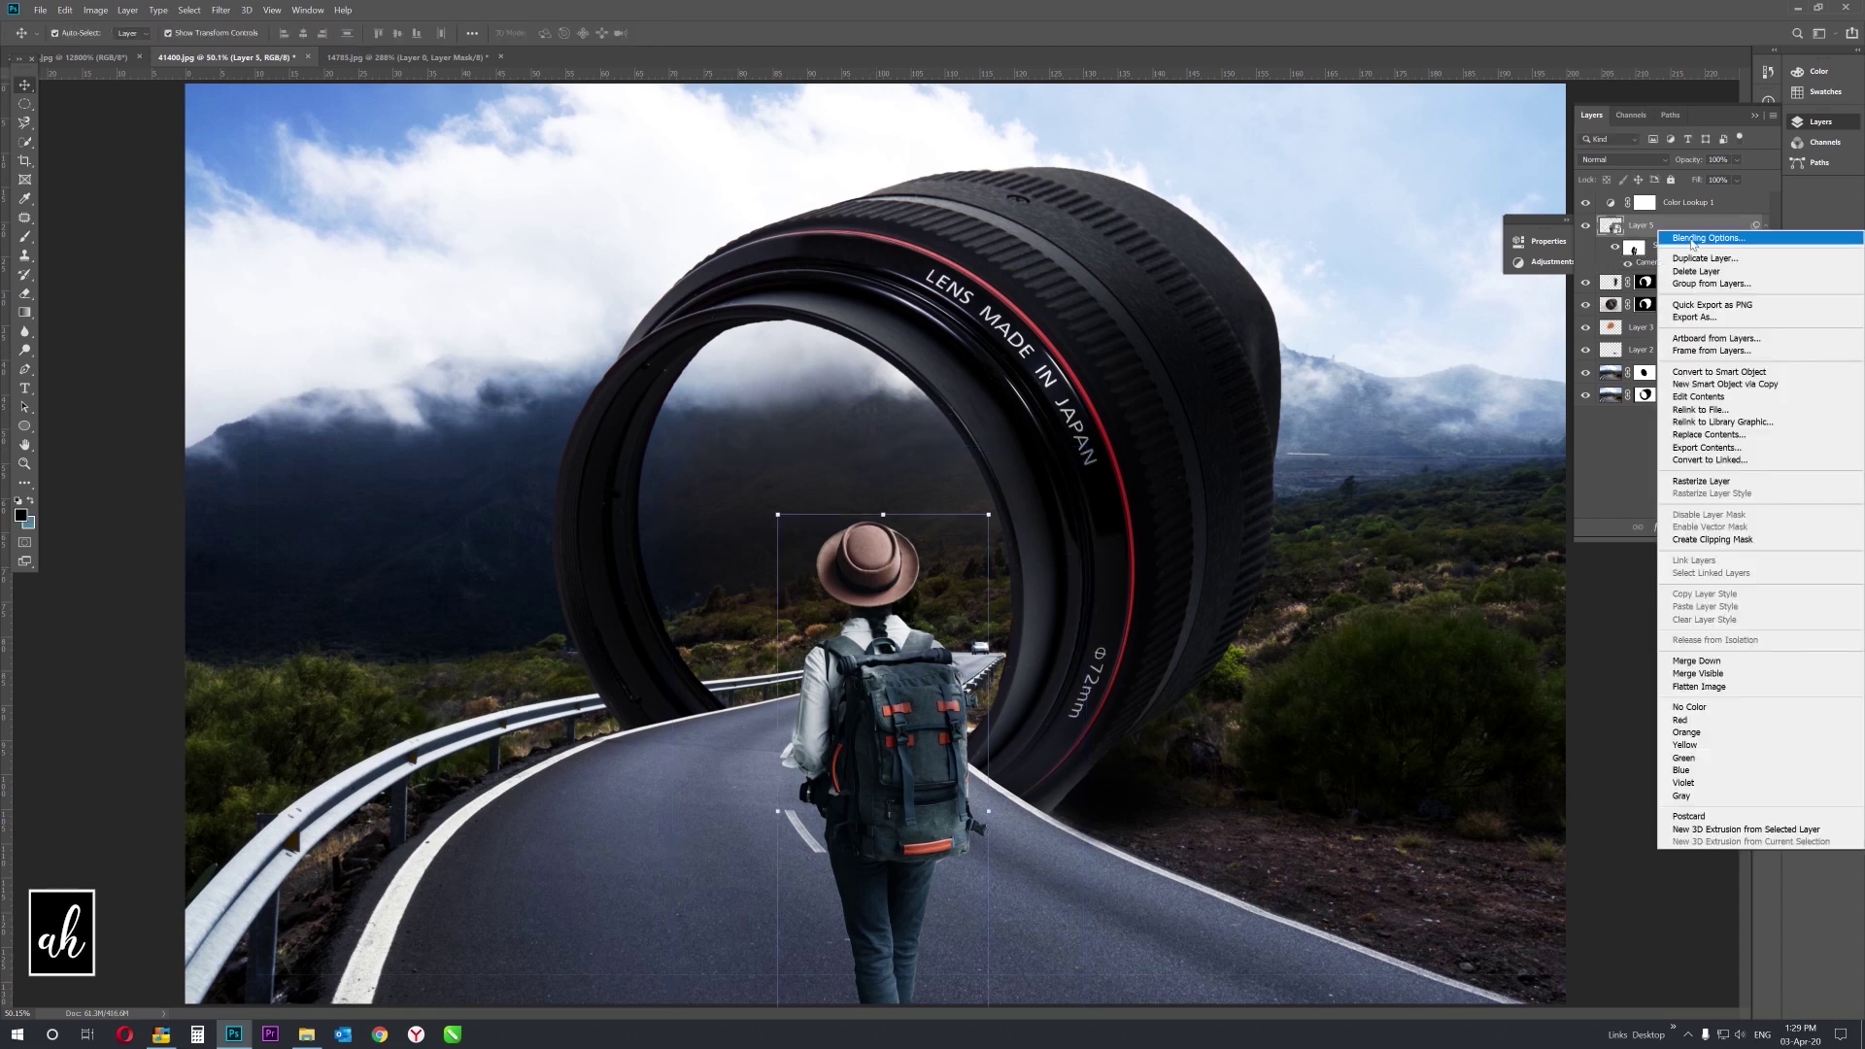
{"action": "left_click", "coordinate": [1712, 372]}
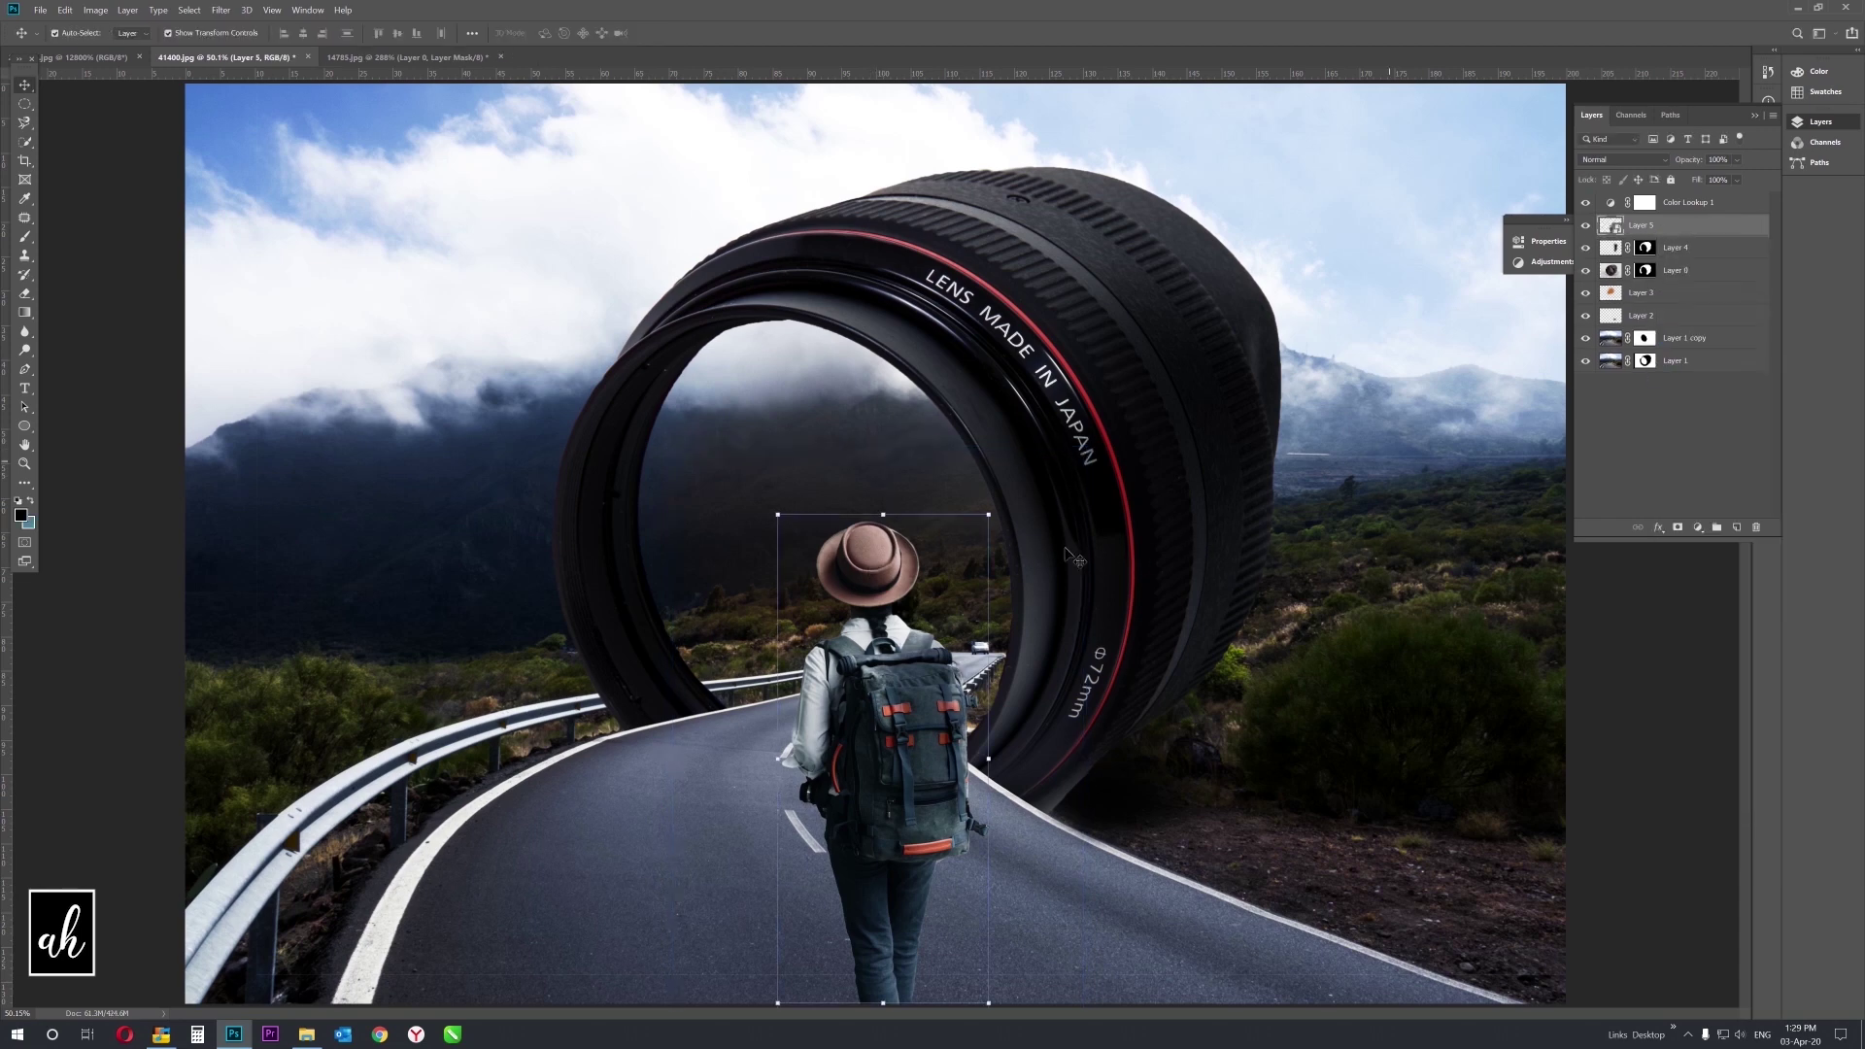
Scale Layer 5 down to about 98% from its top edge and fit the view.
{"action": "key", "text": "ctrl+t"}
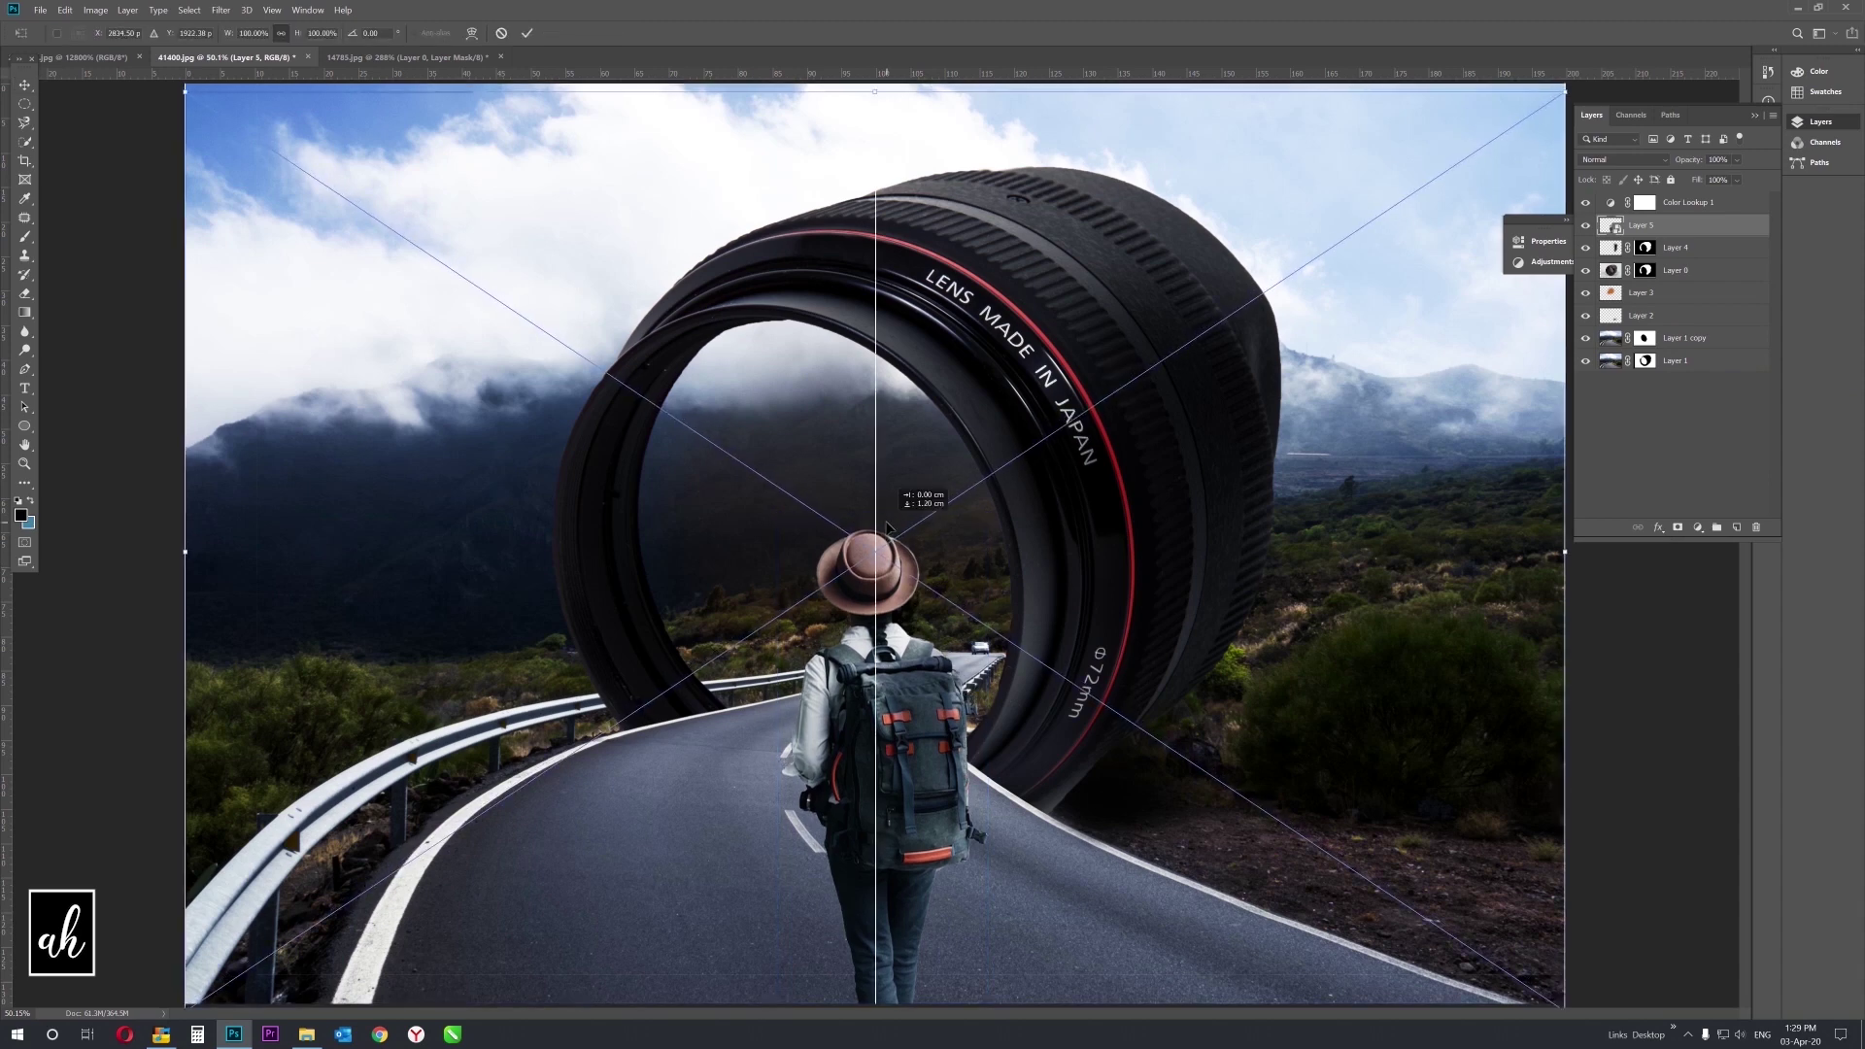
{"action": "key", "text": "Return"}
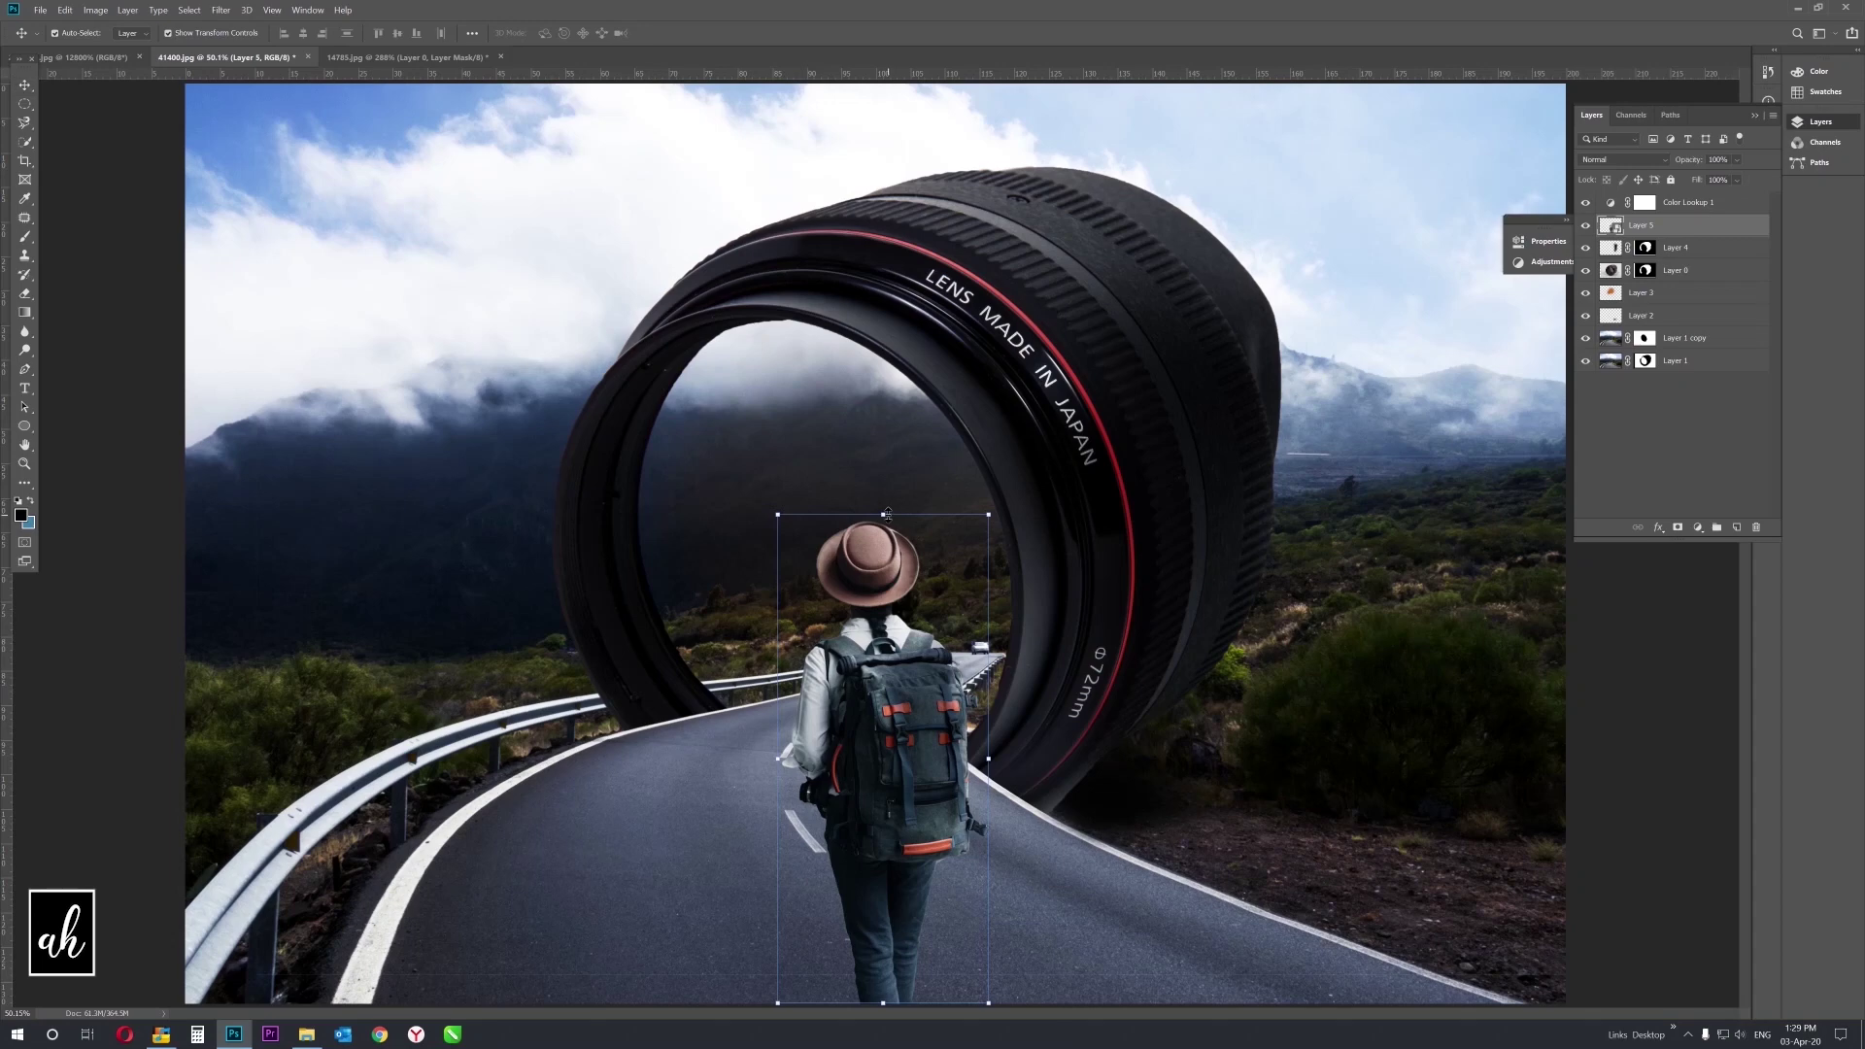
{"action": "key", "text": "ctrl+t"}
{"action": "left_click_drag", "start_coordinate": [873, 87], "coordinate": [875, 117]}
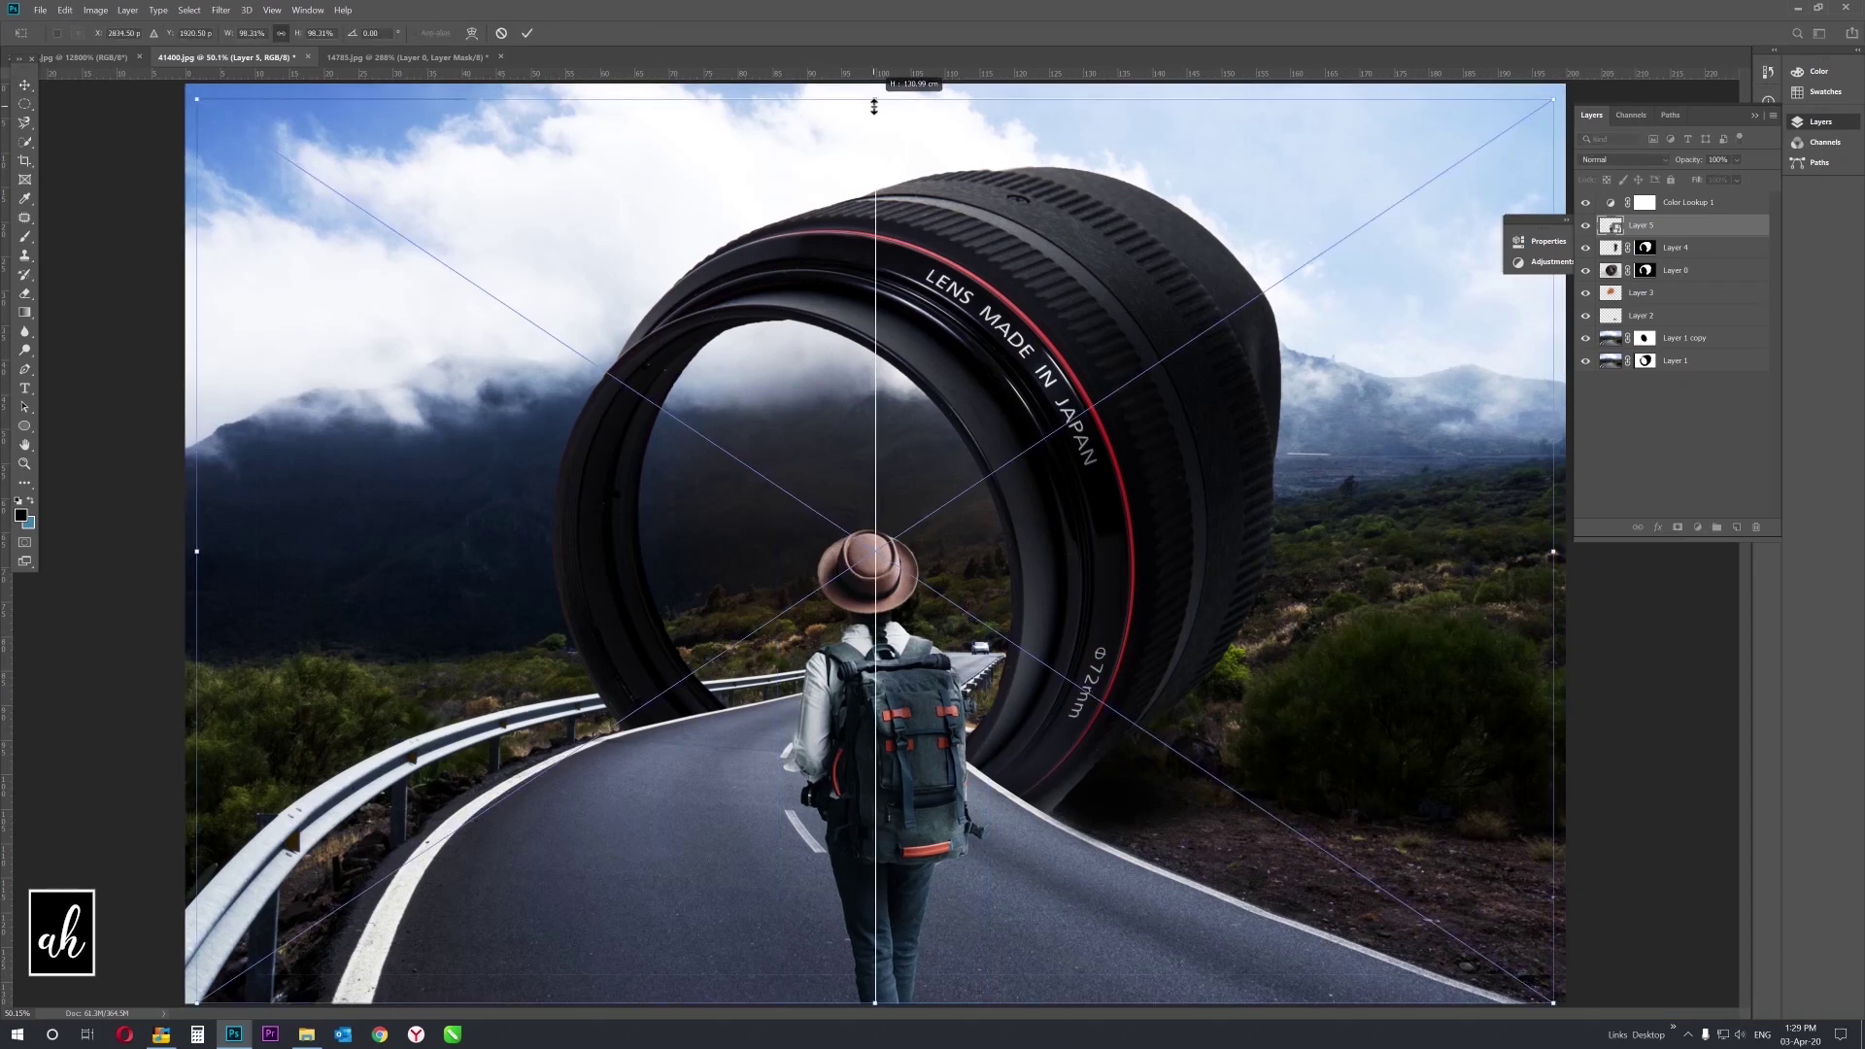
{"action": "key", "text": "Return"}
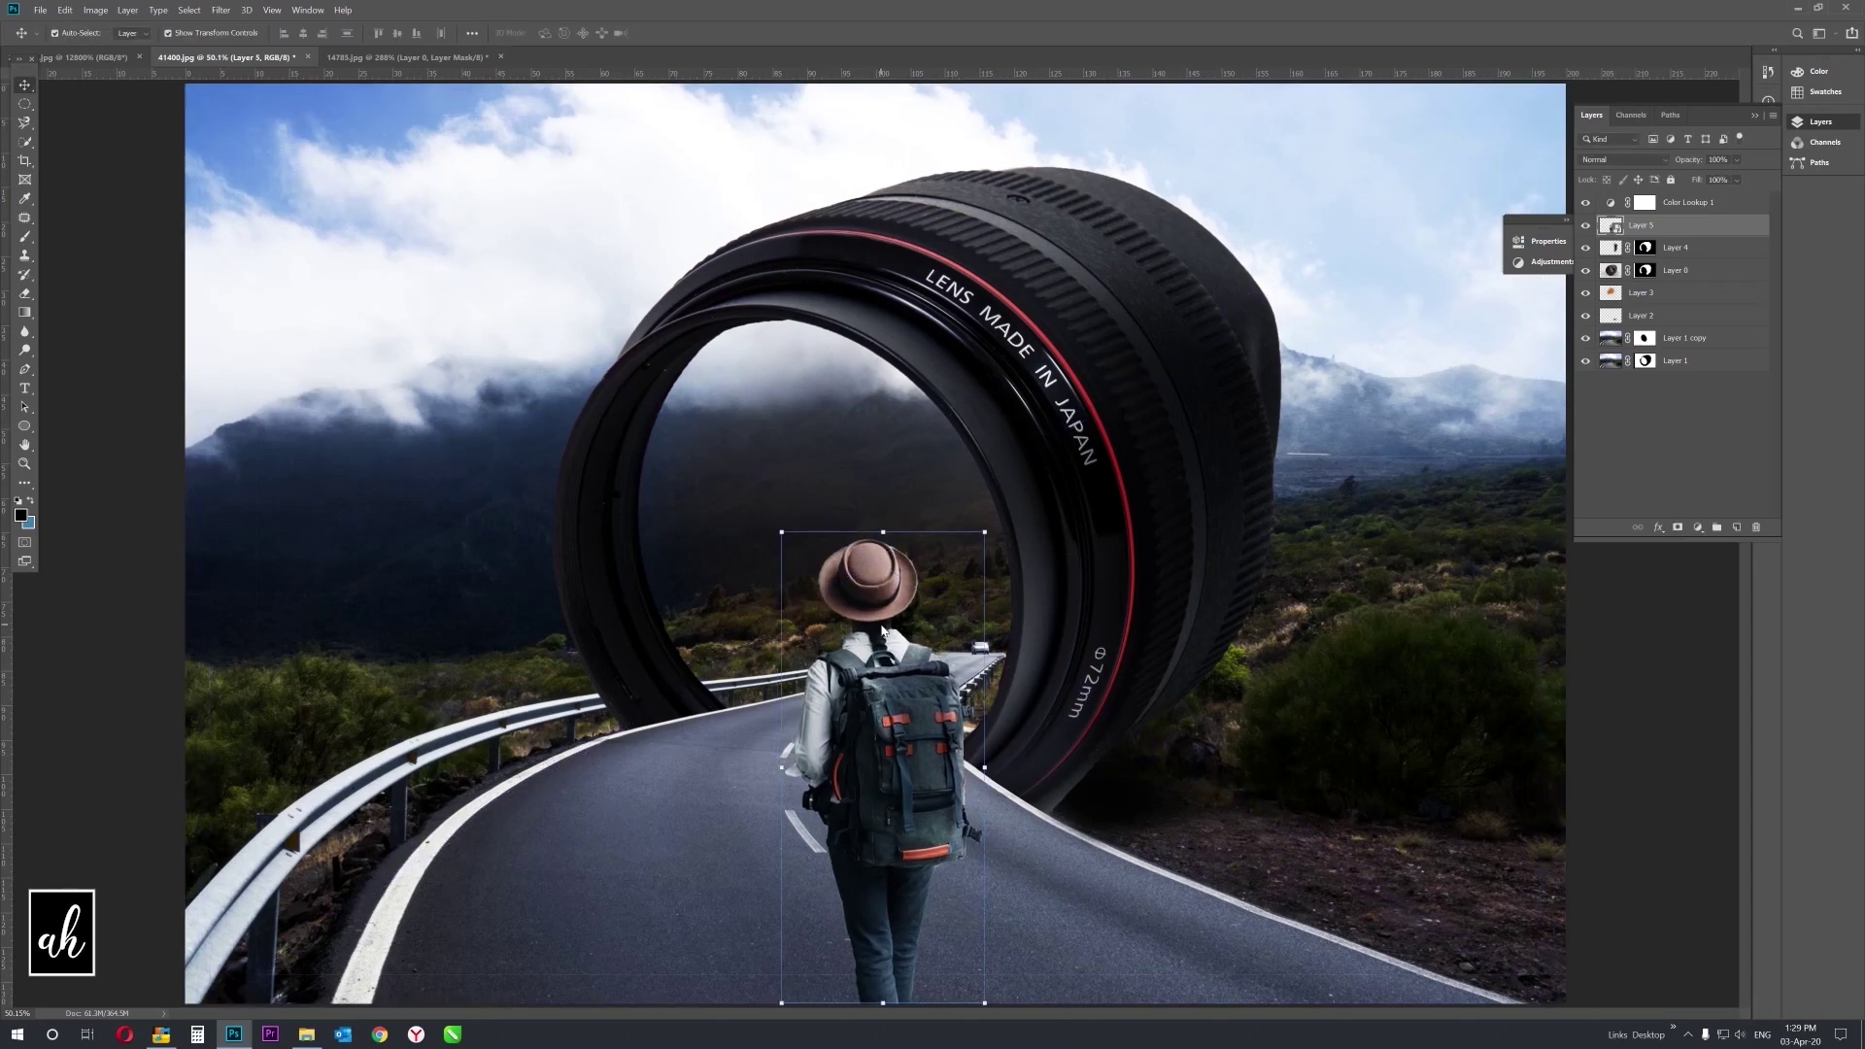
{"action": "key", "text": "z"}
{"action": "right_click", "coordinate": [882, 624]}
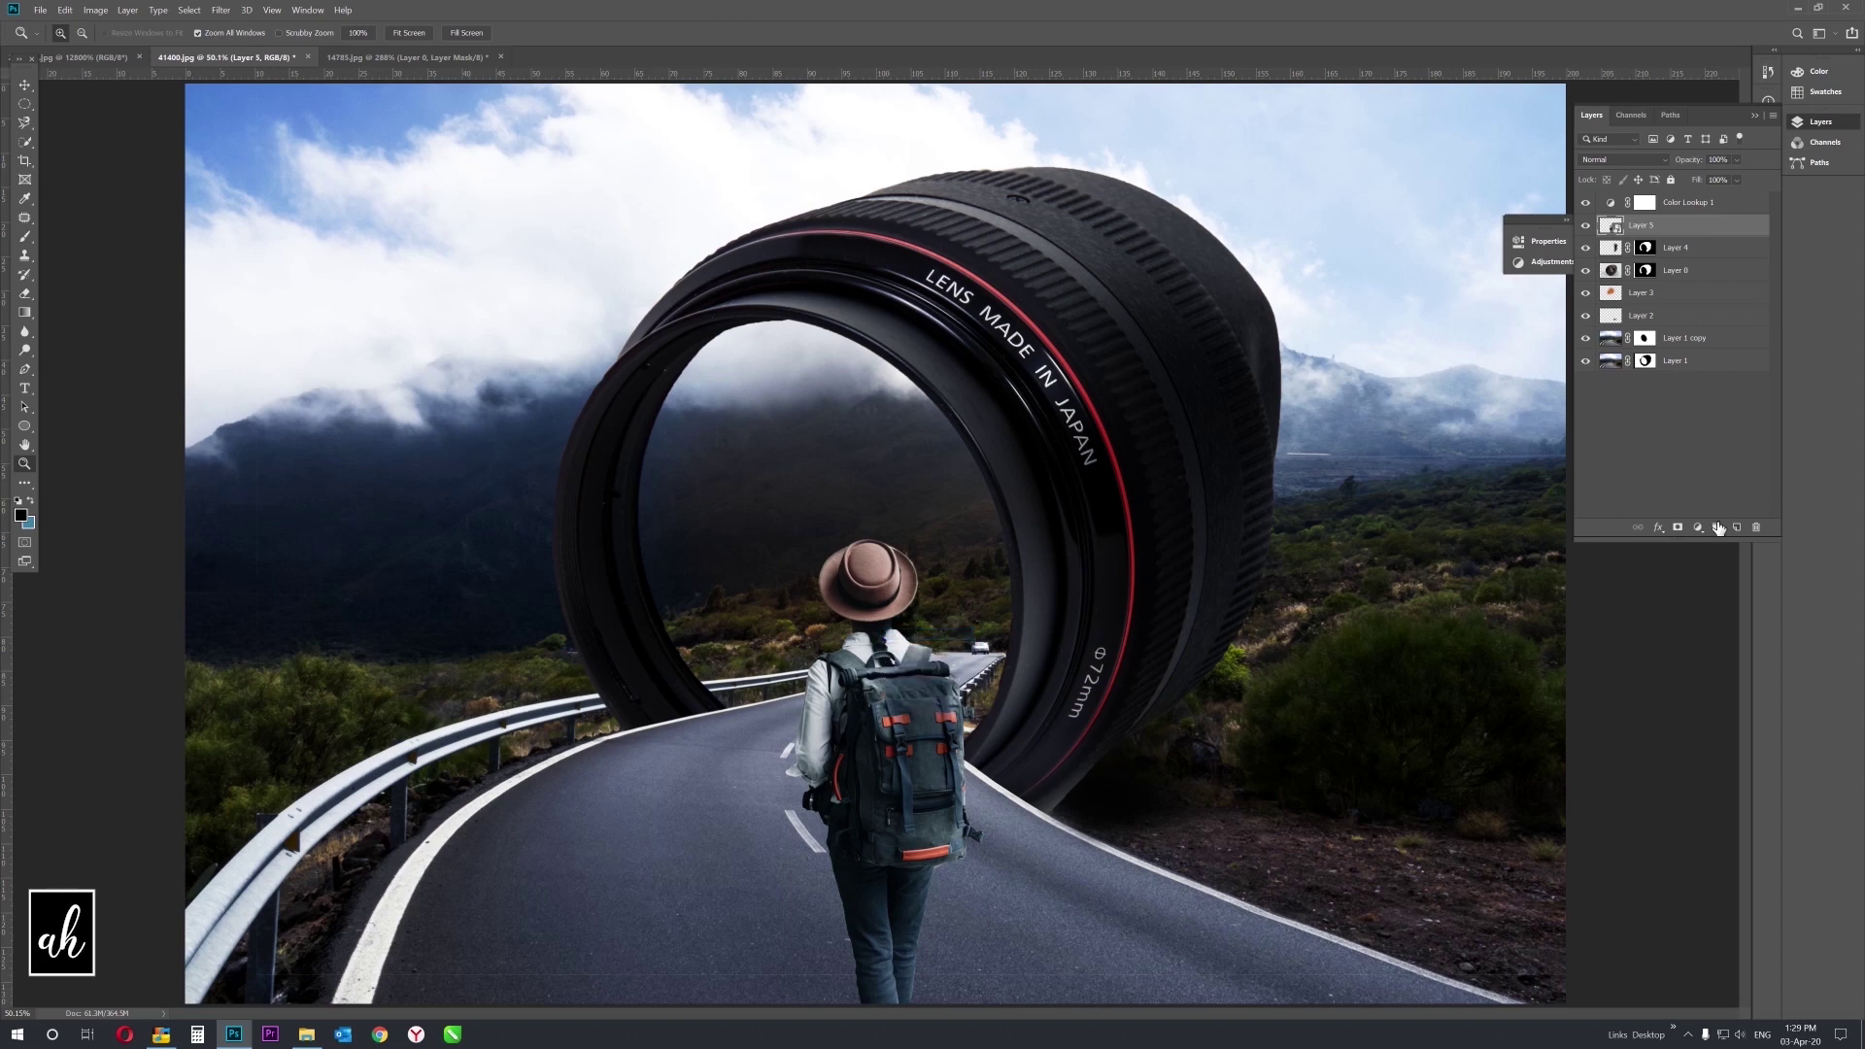
Add a Levels adjustment layer above Color Lookup 1.
{"action": "left_click", "coordinate": [1695, 206]}
{"action": "left_click", "coordinate": [1700, 528]}
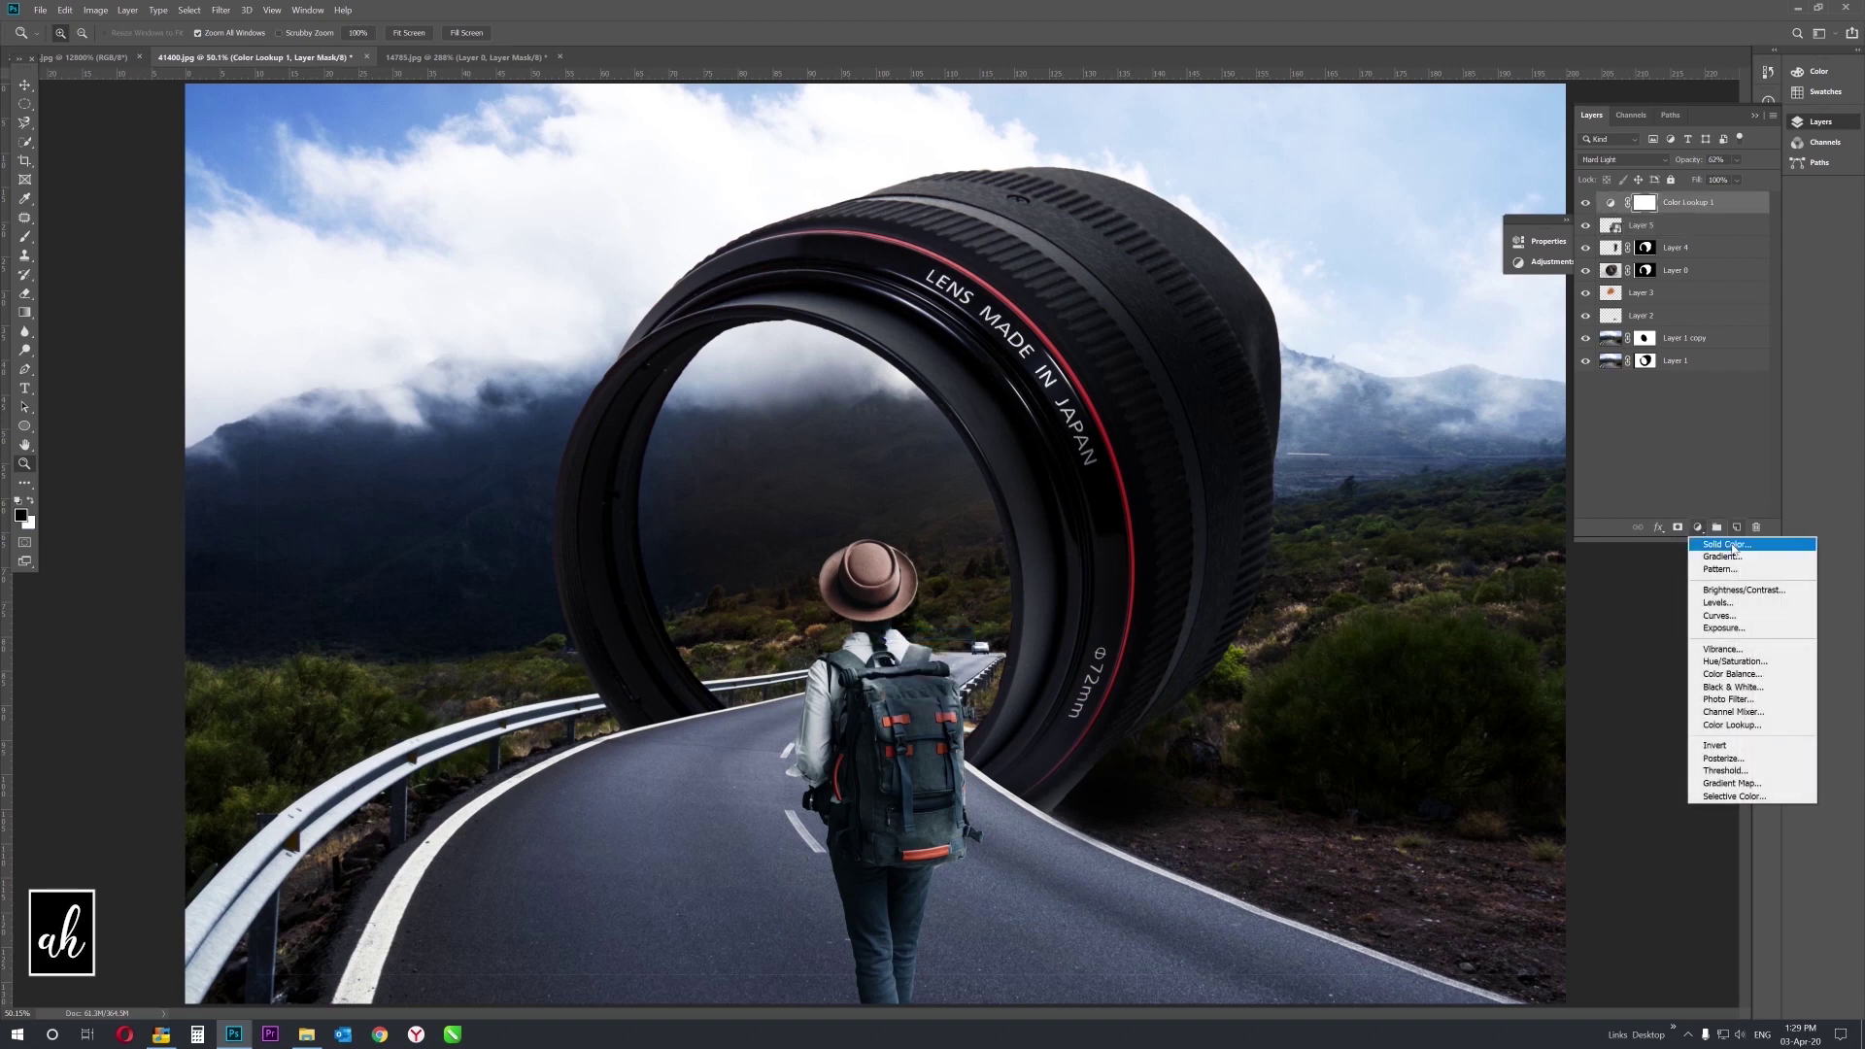
{"action": "left_click", "coordinate": [1719, 598]}
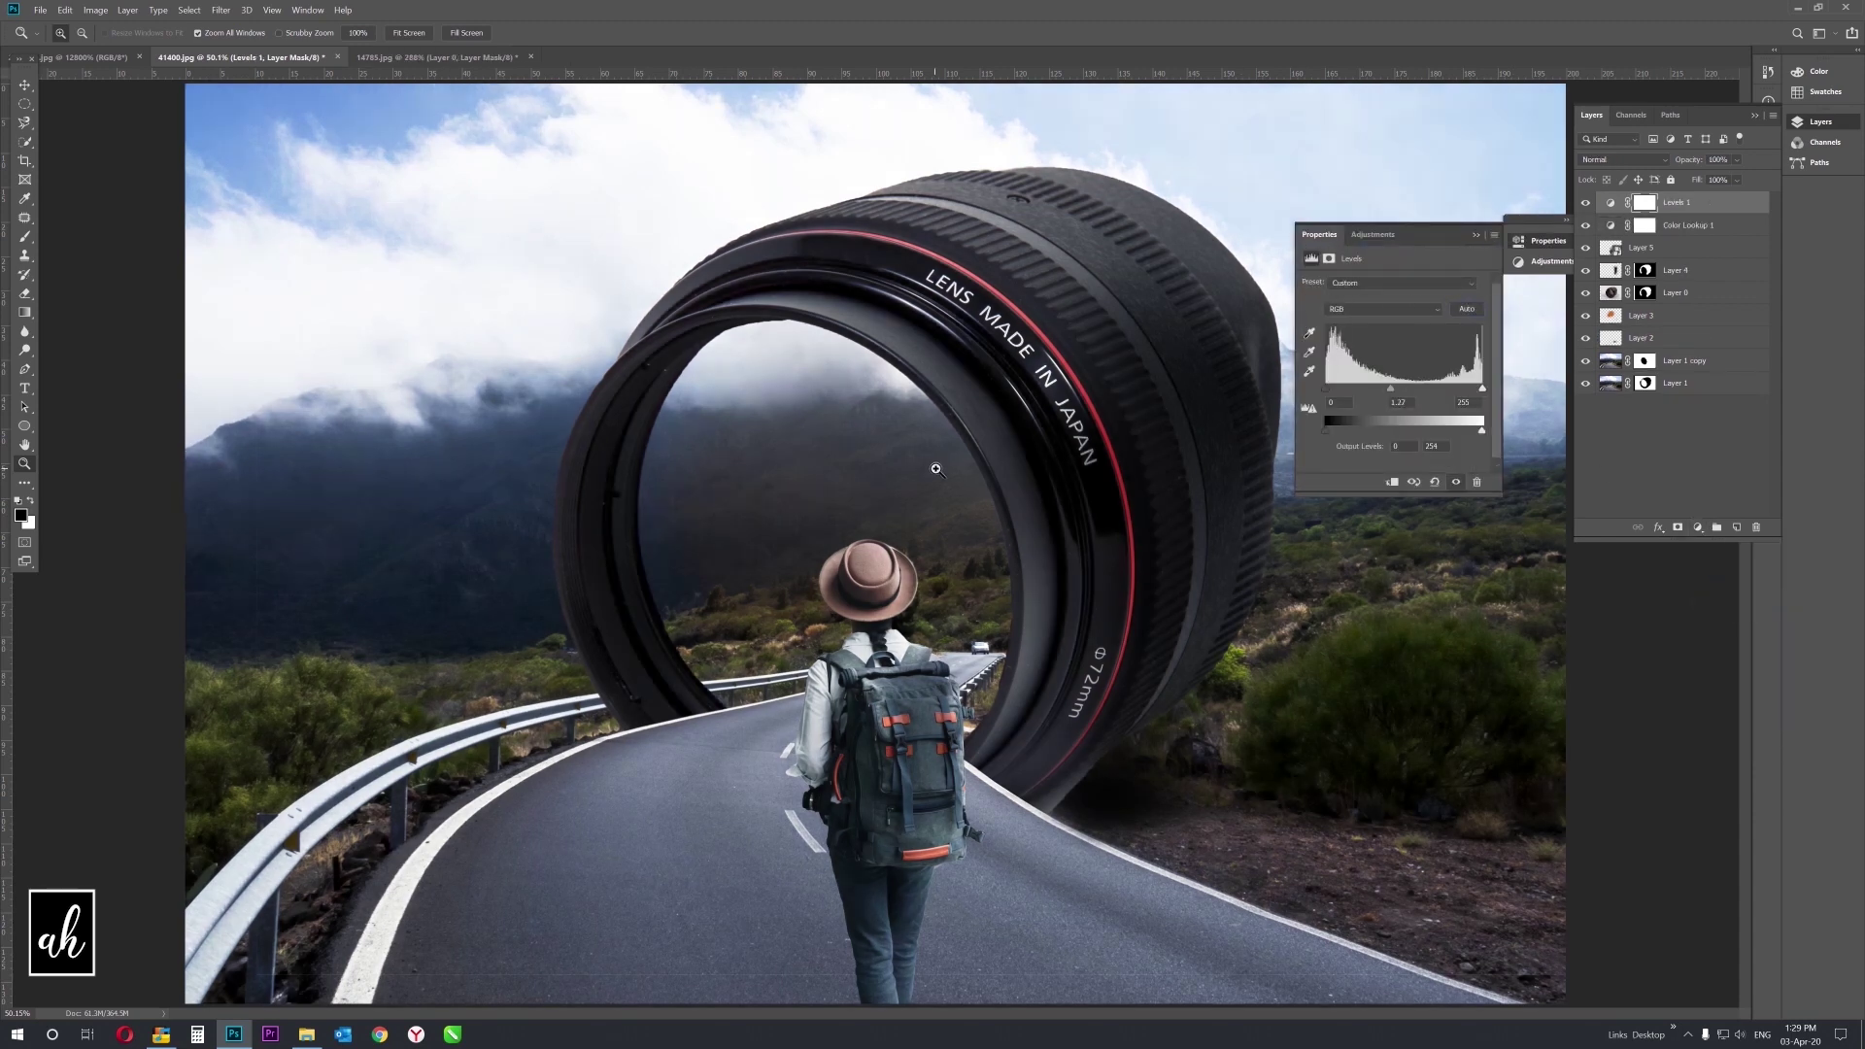
{"action": "left_click", "coordinate": [1476, 236]}
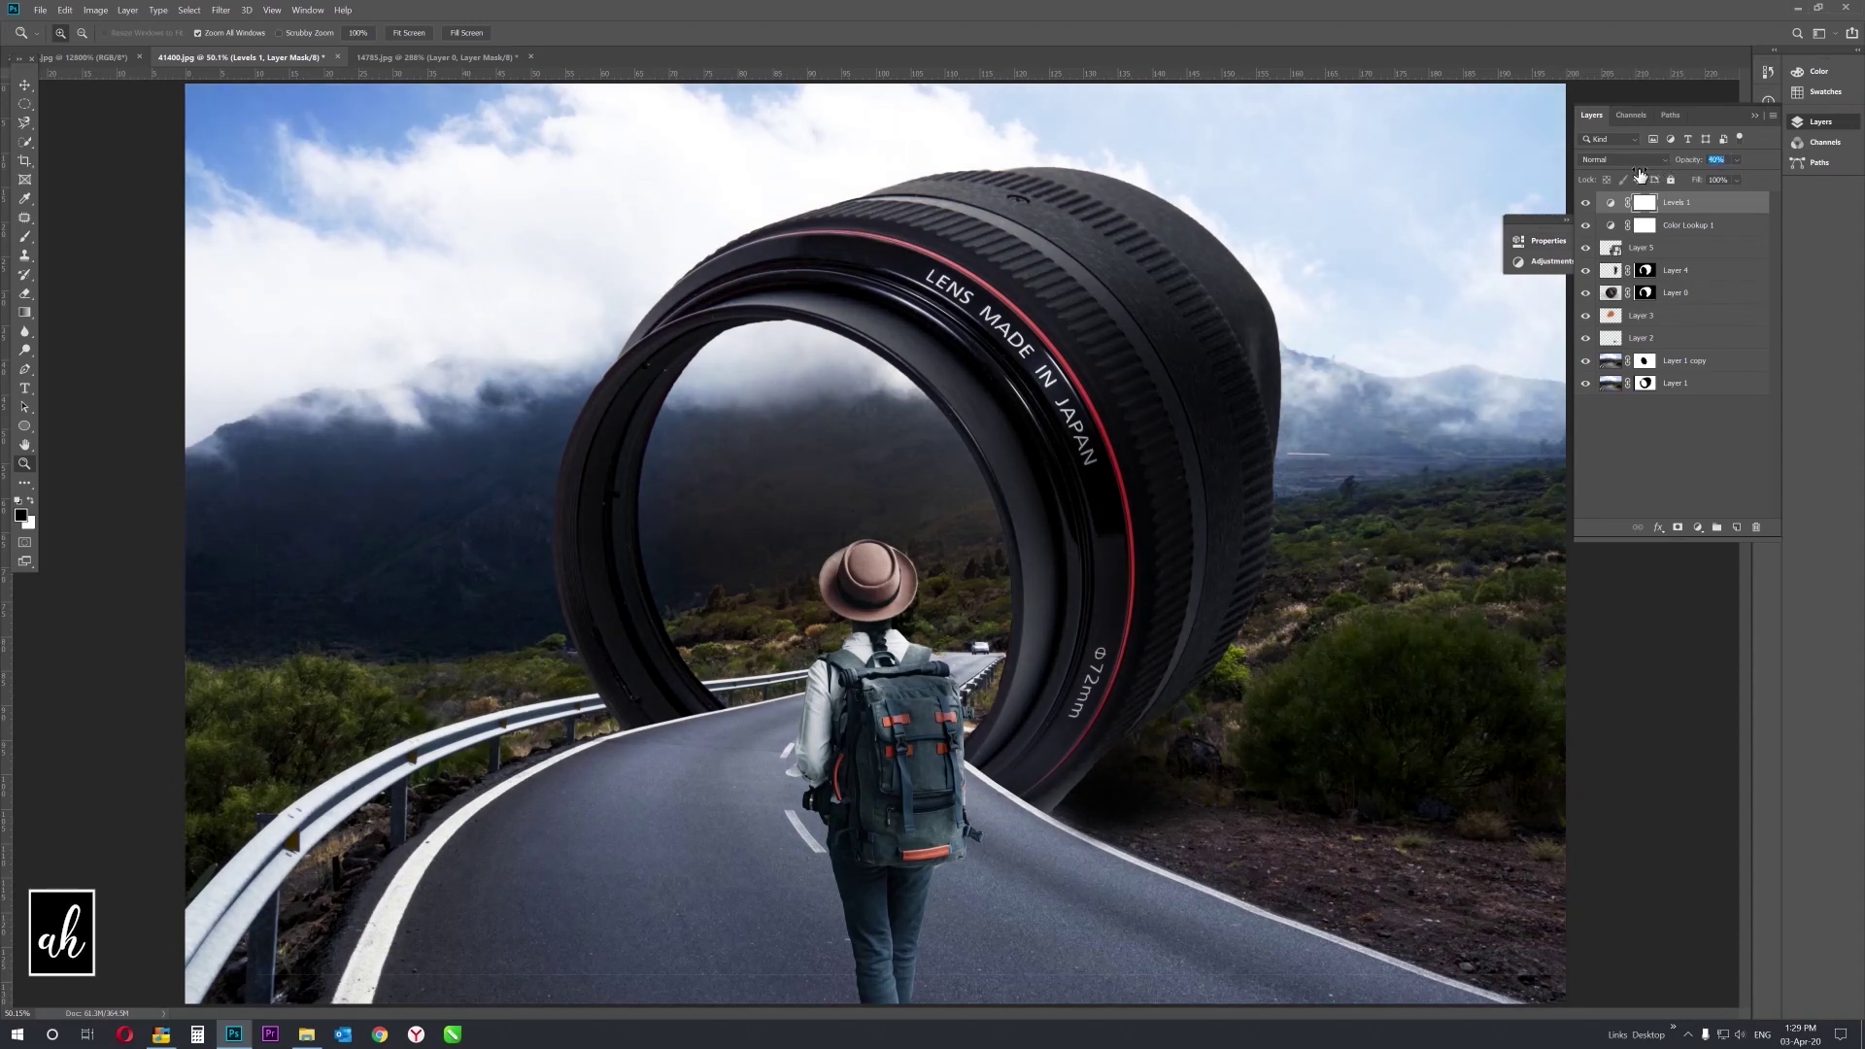
Add a second Color Lookup layer using the DropBlues.3DL 3DLUT file.
{"action": "left_click", "coordinate": [1699, 528]}
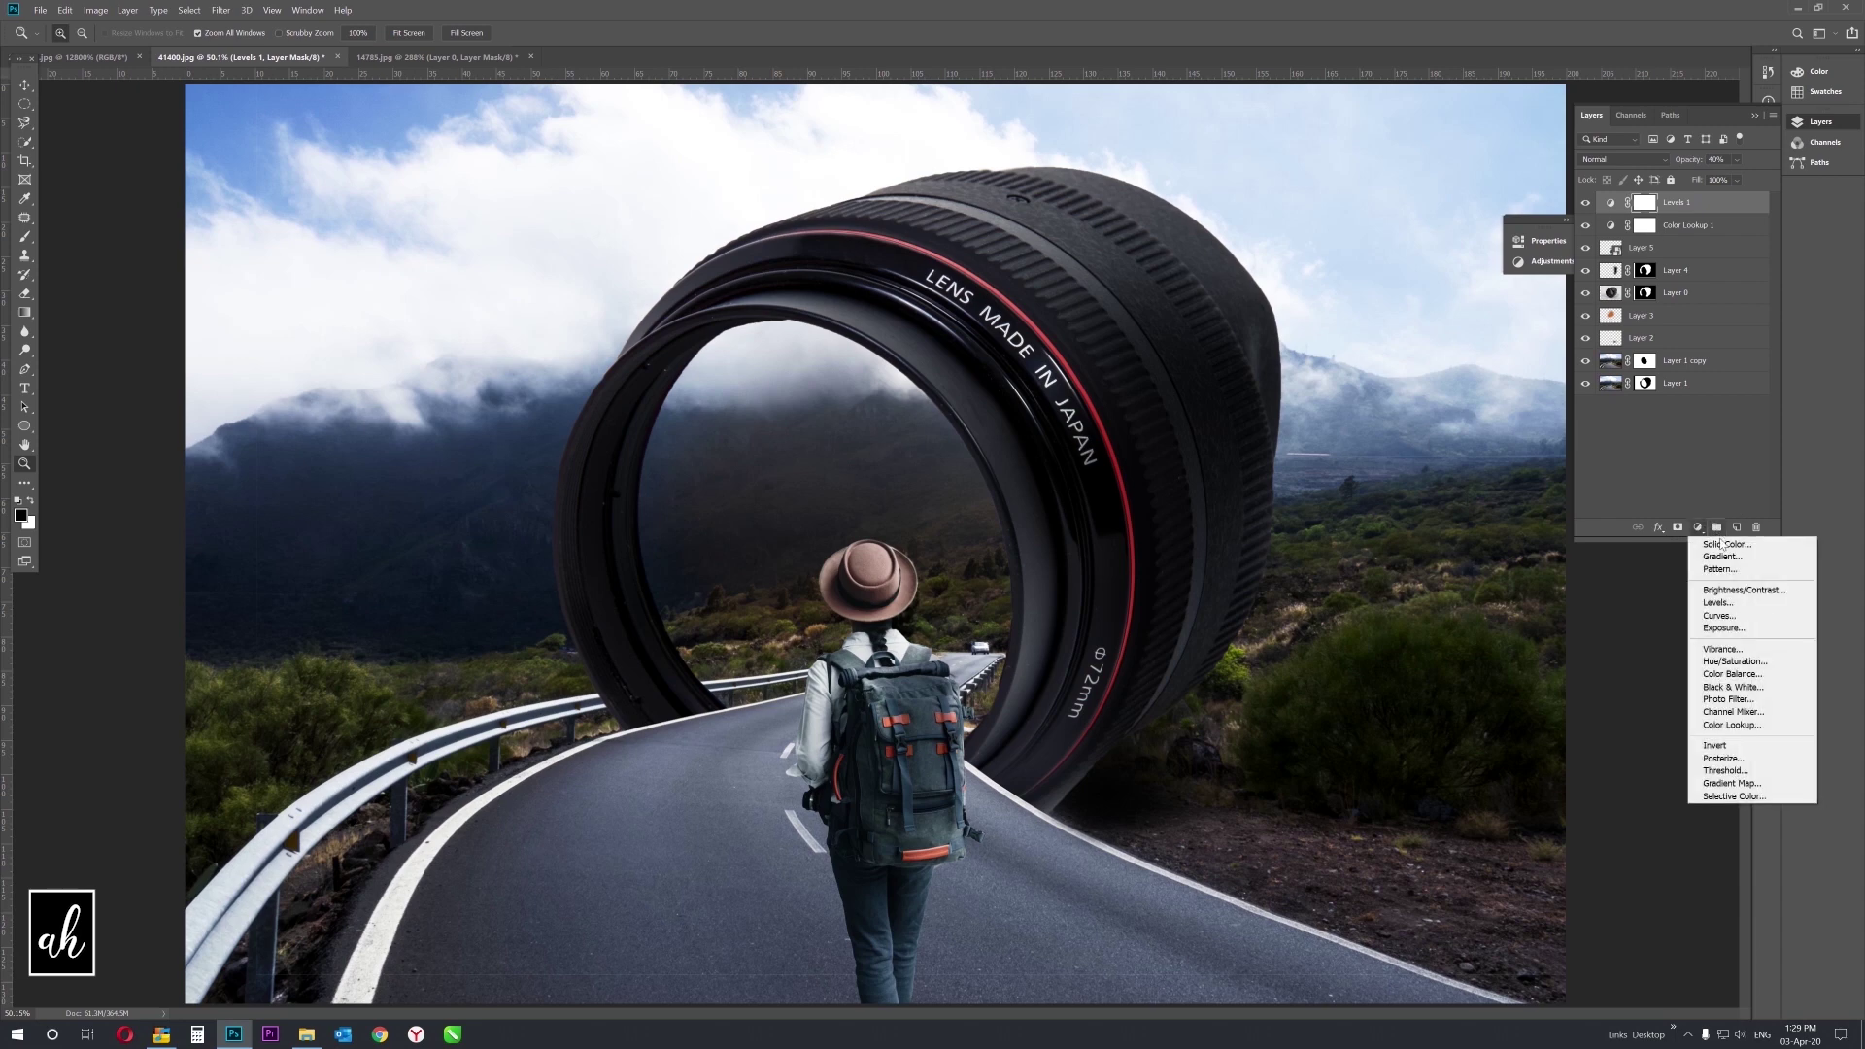
{"action": "left_click", "coordinate": [1732, 725]}
{"action": "left_click", "coordinate": [1395, 319]}
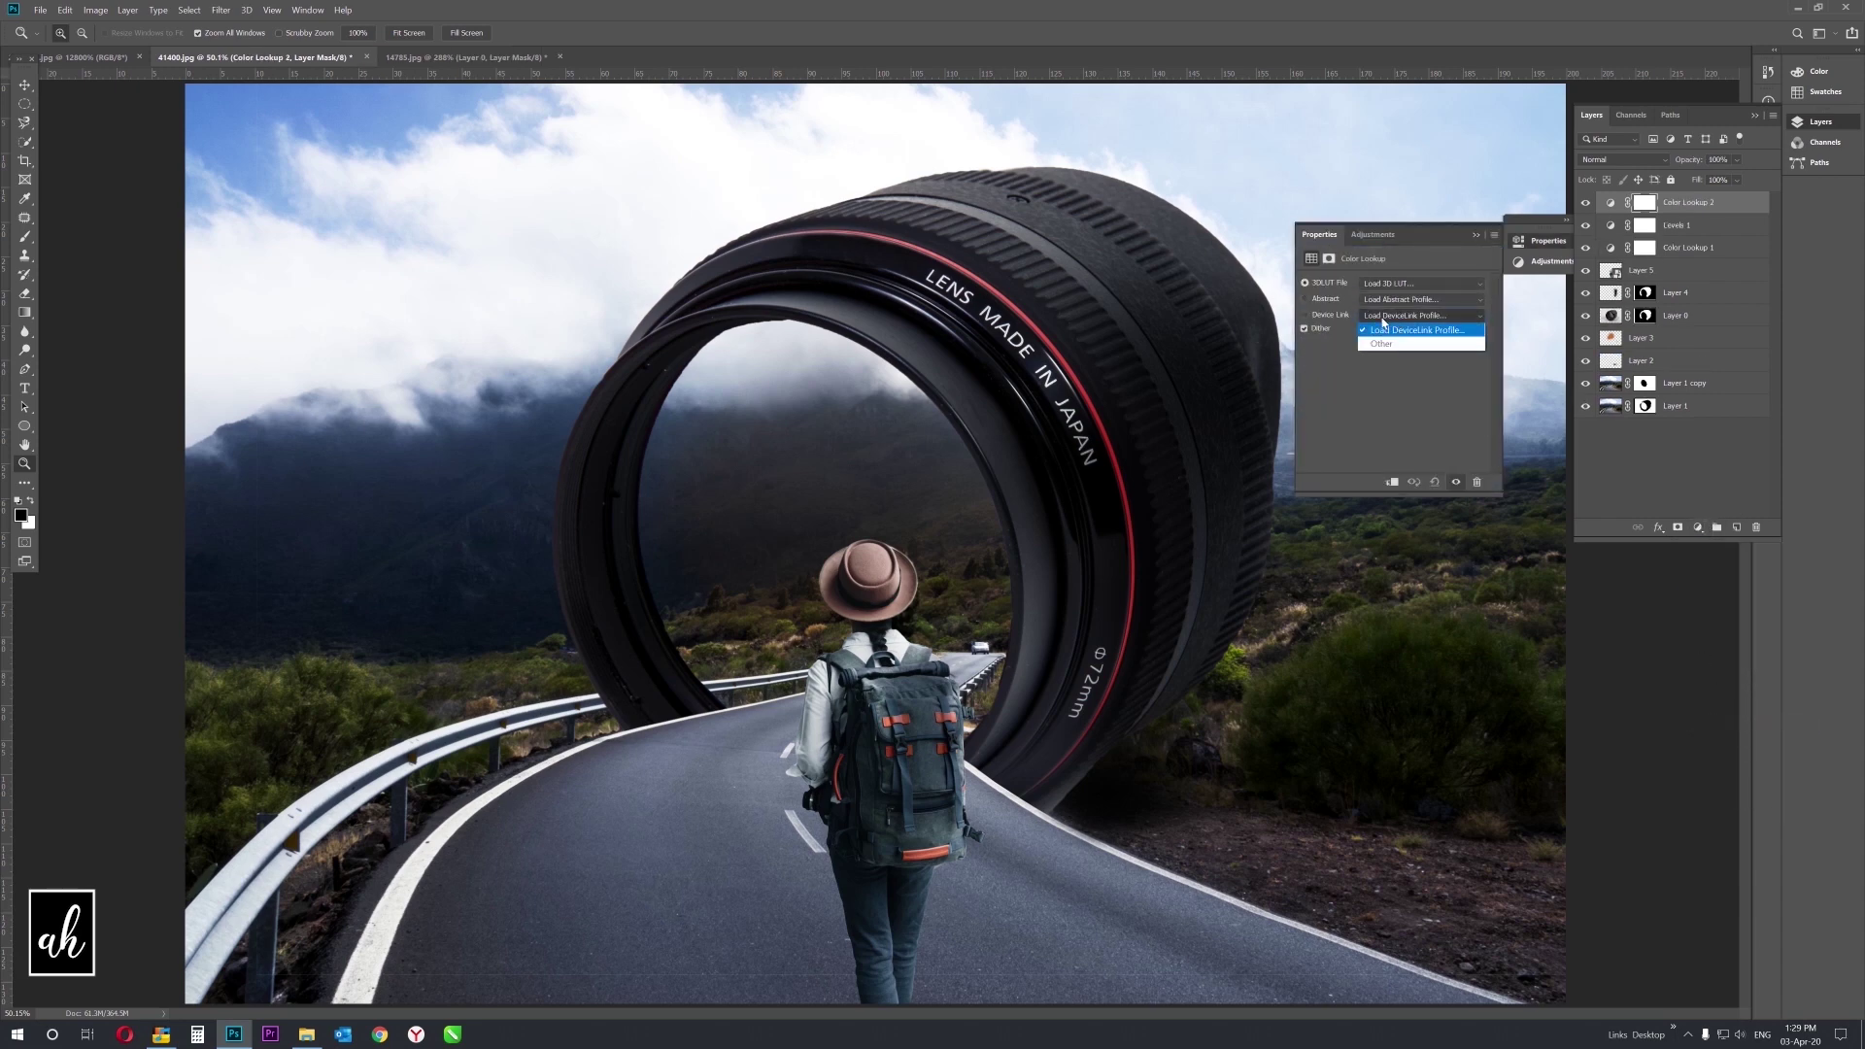
{"action": "left_click", "coordinate": [1396, 283]}
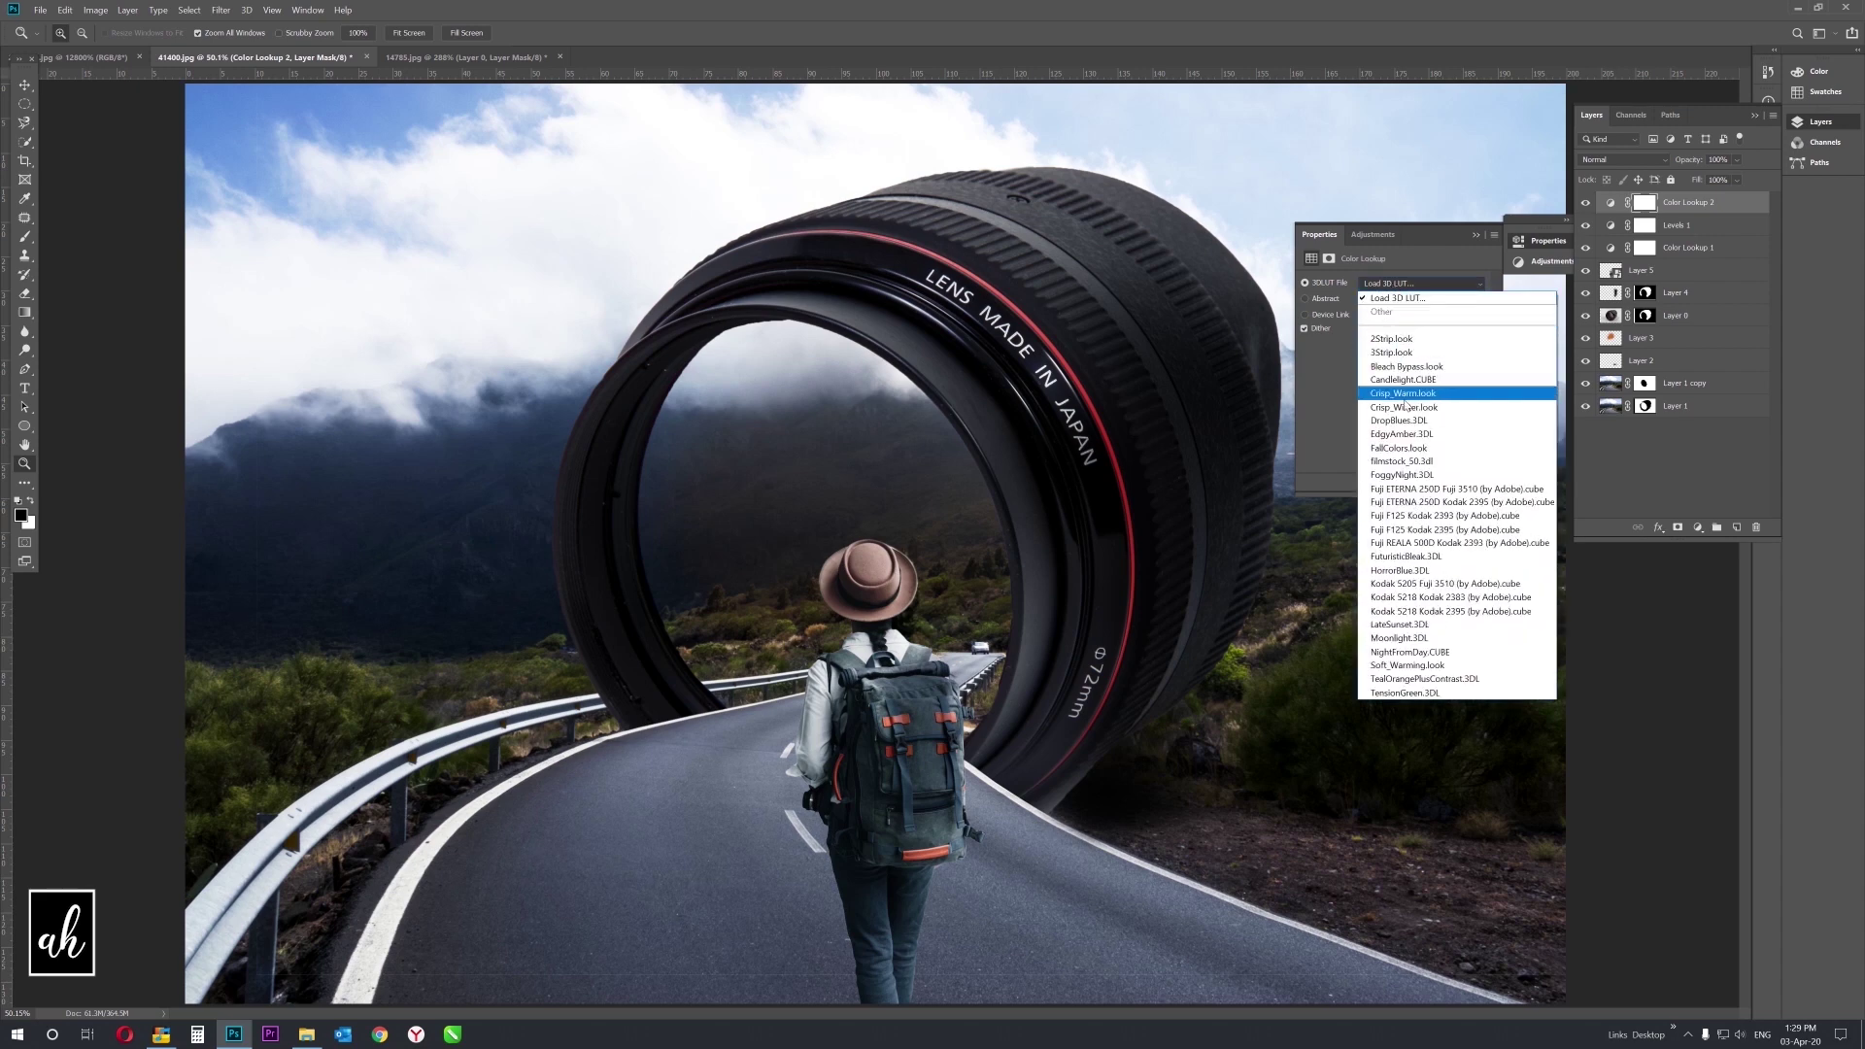
{"action": "left_click", "coordinate": [1400, 421]}
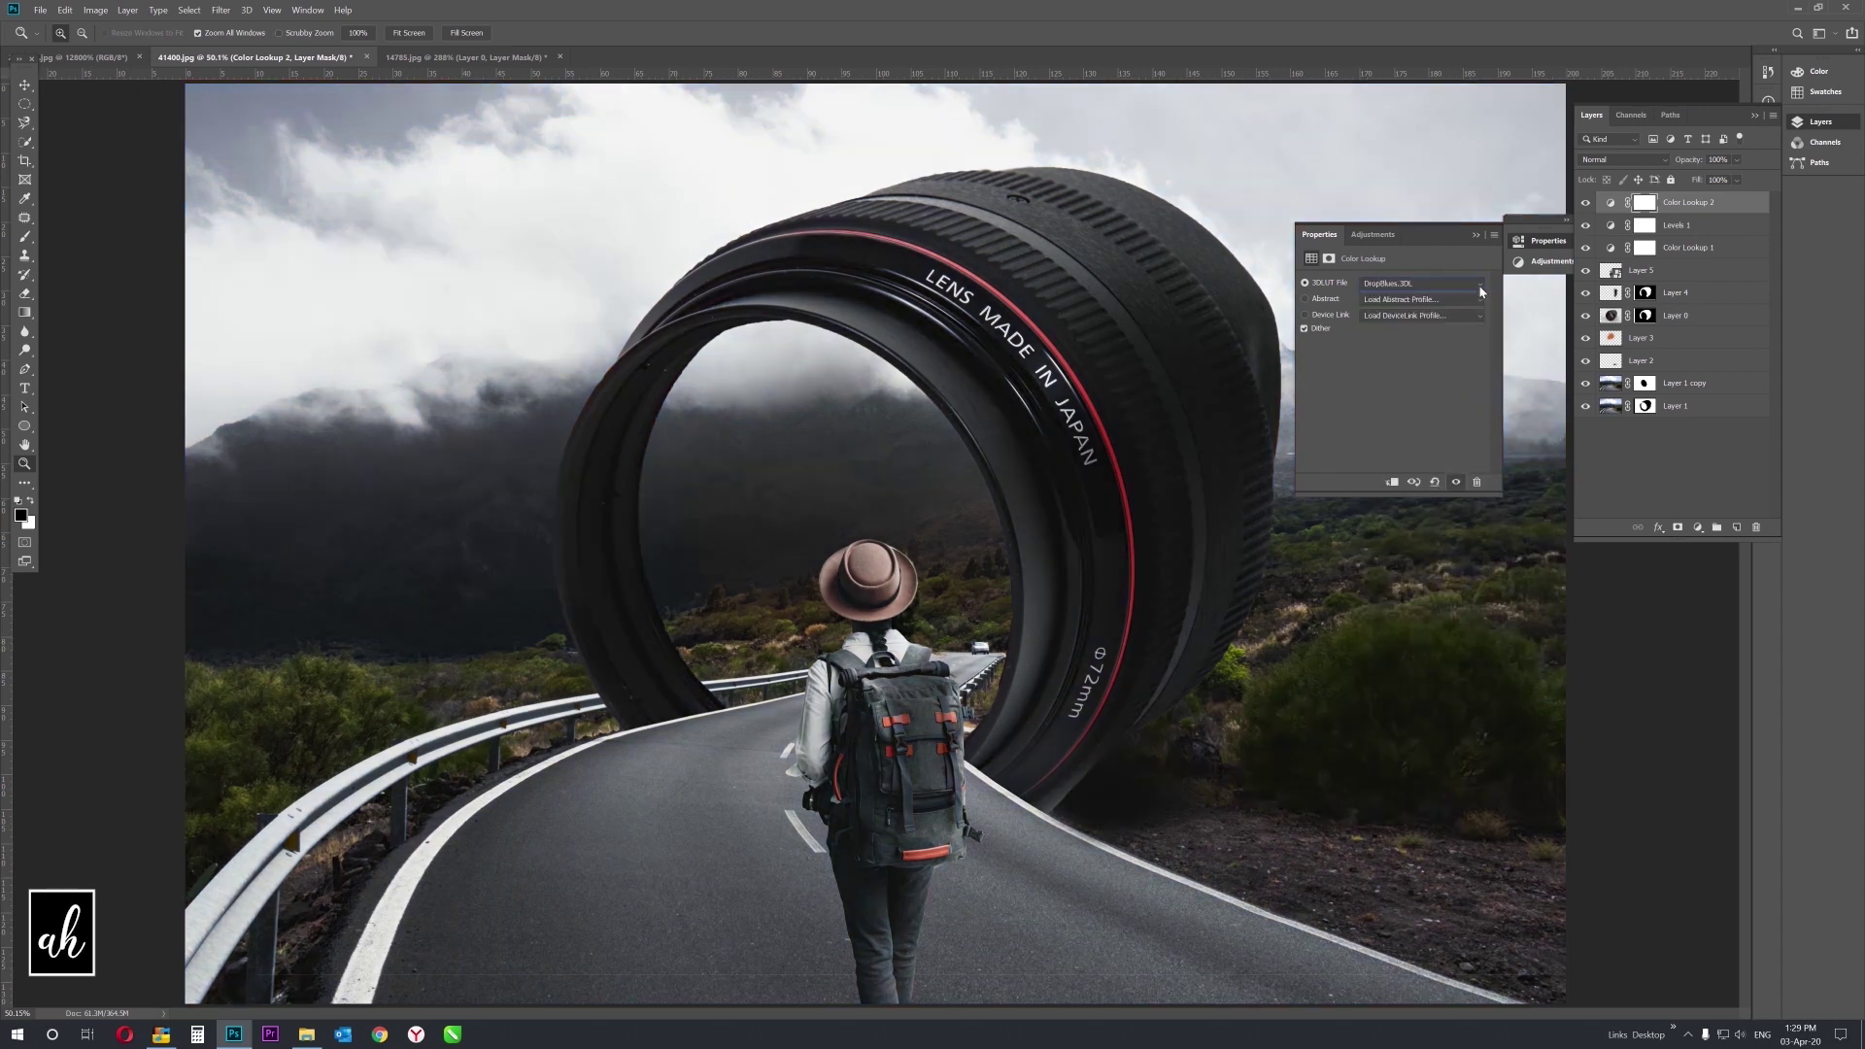
On Layer 0's mask, paint black with a smaller brush over the grey haze at the lens base.
{"action": "left_click", "coordinate": [1477, 238]}
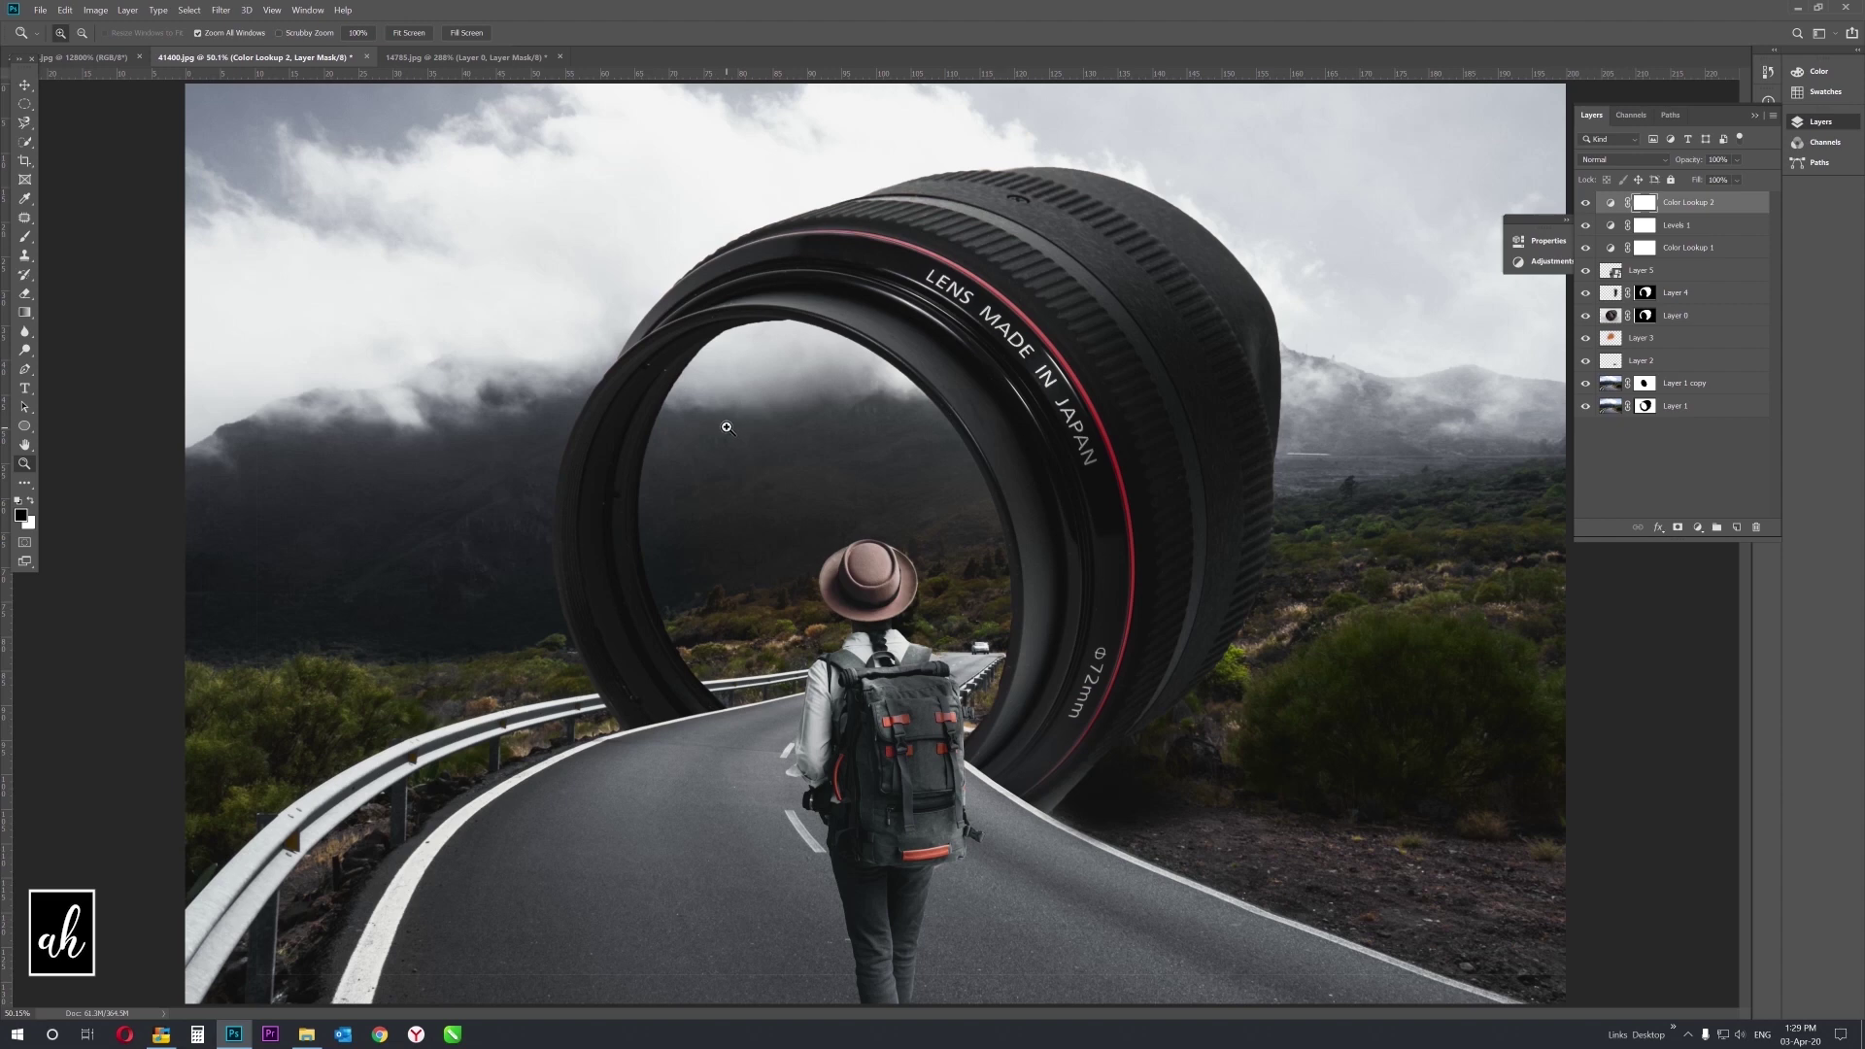
{"action": "left_click", "coordinate": [1034, 743]}
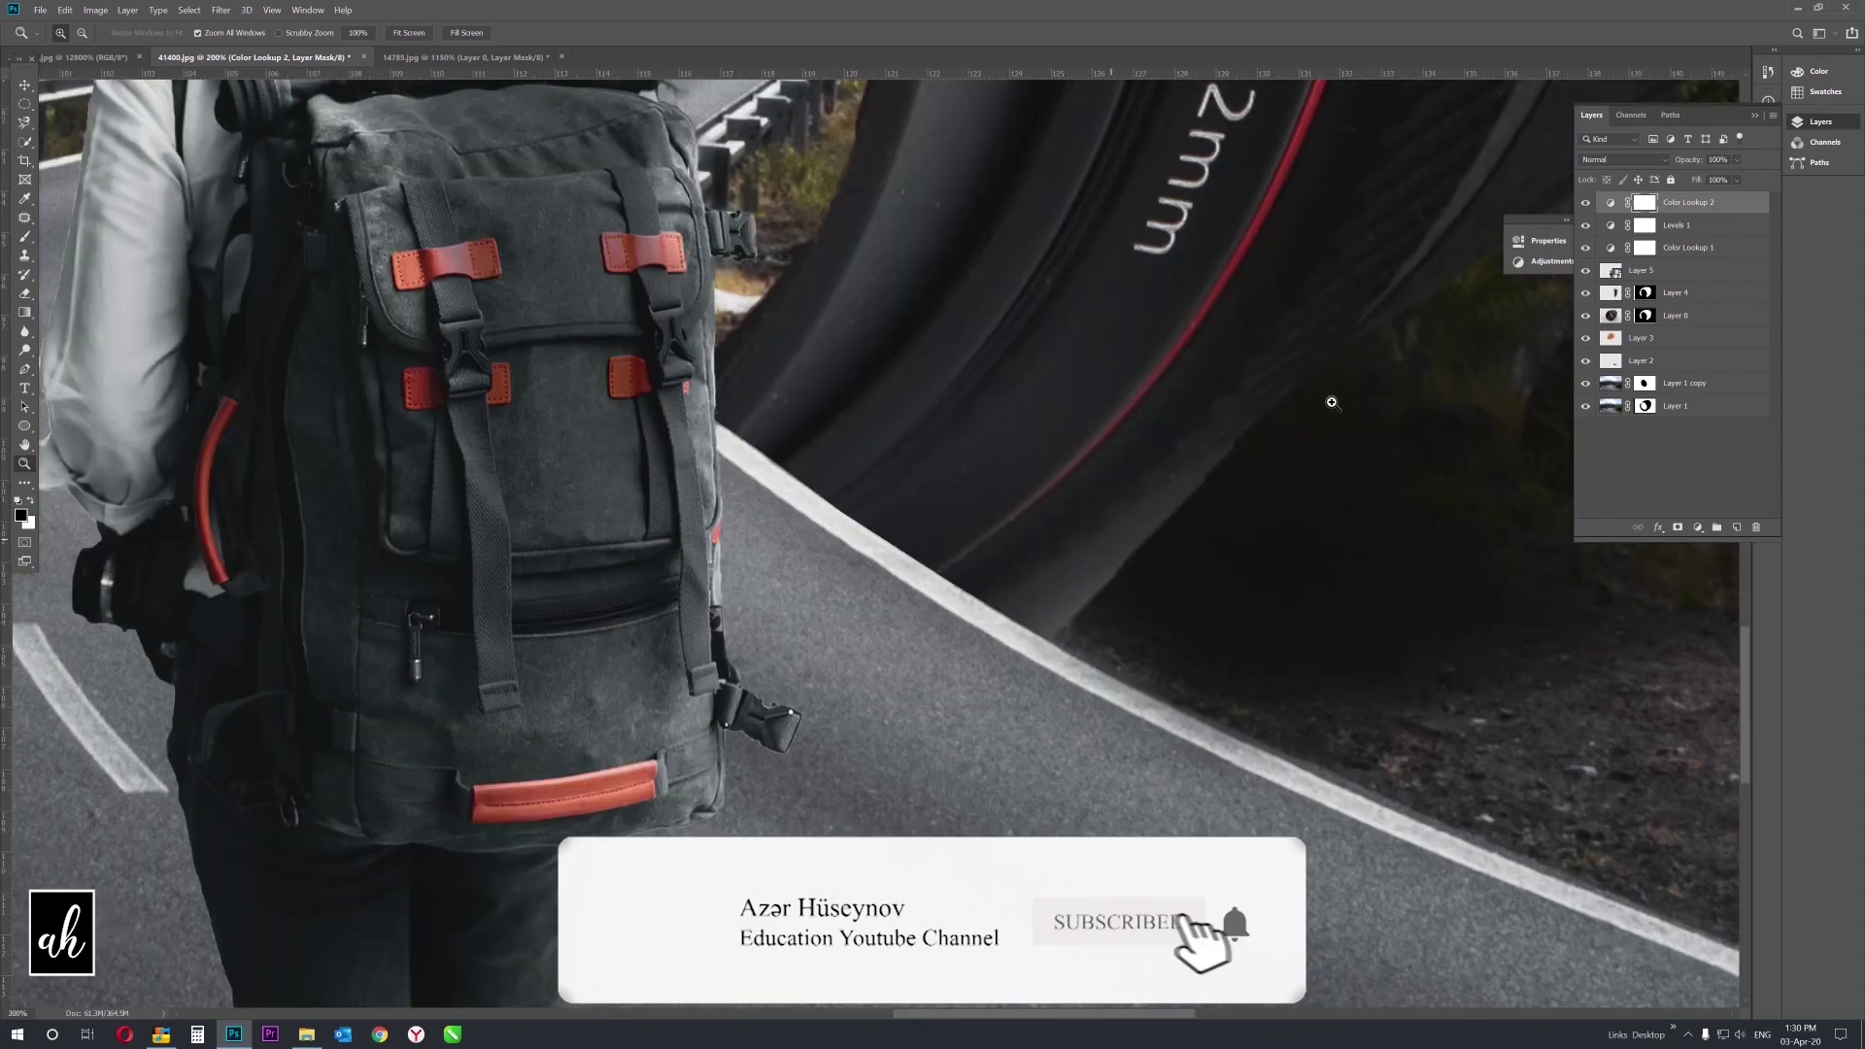
{"action": "left_click", "coordinate": [1059, 578]}
{"action": "left_click", "coordinate": [1659, 316]}
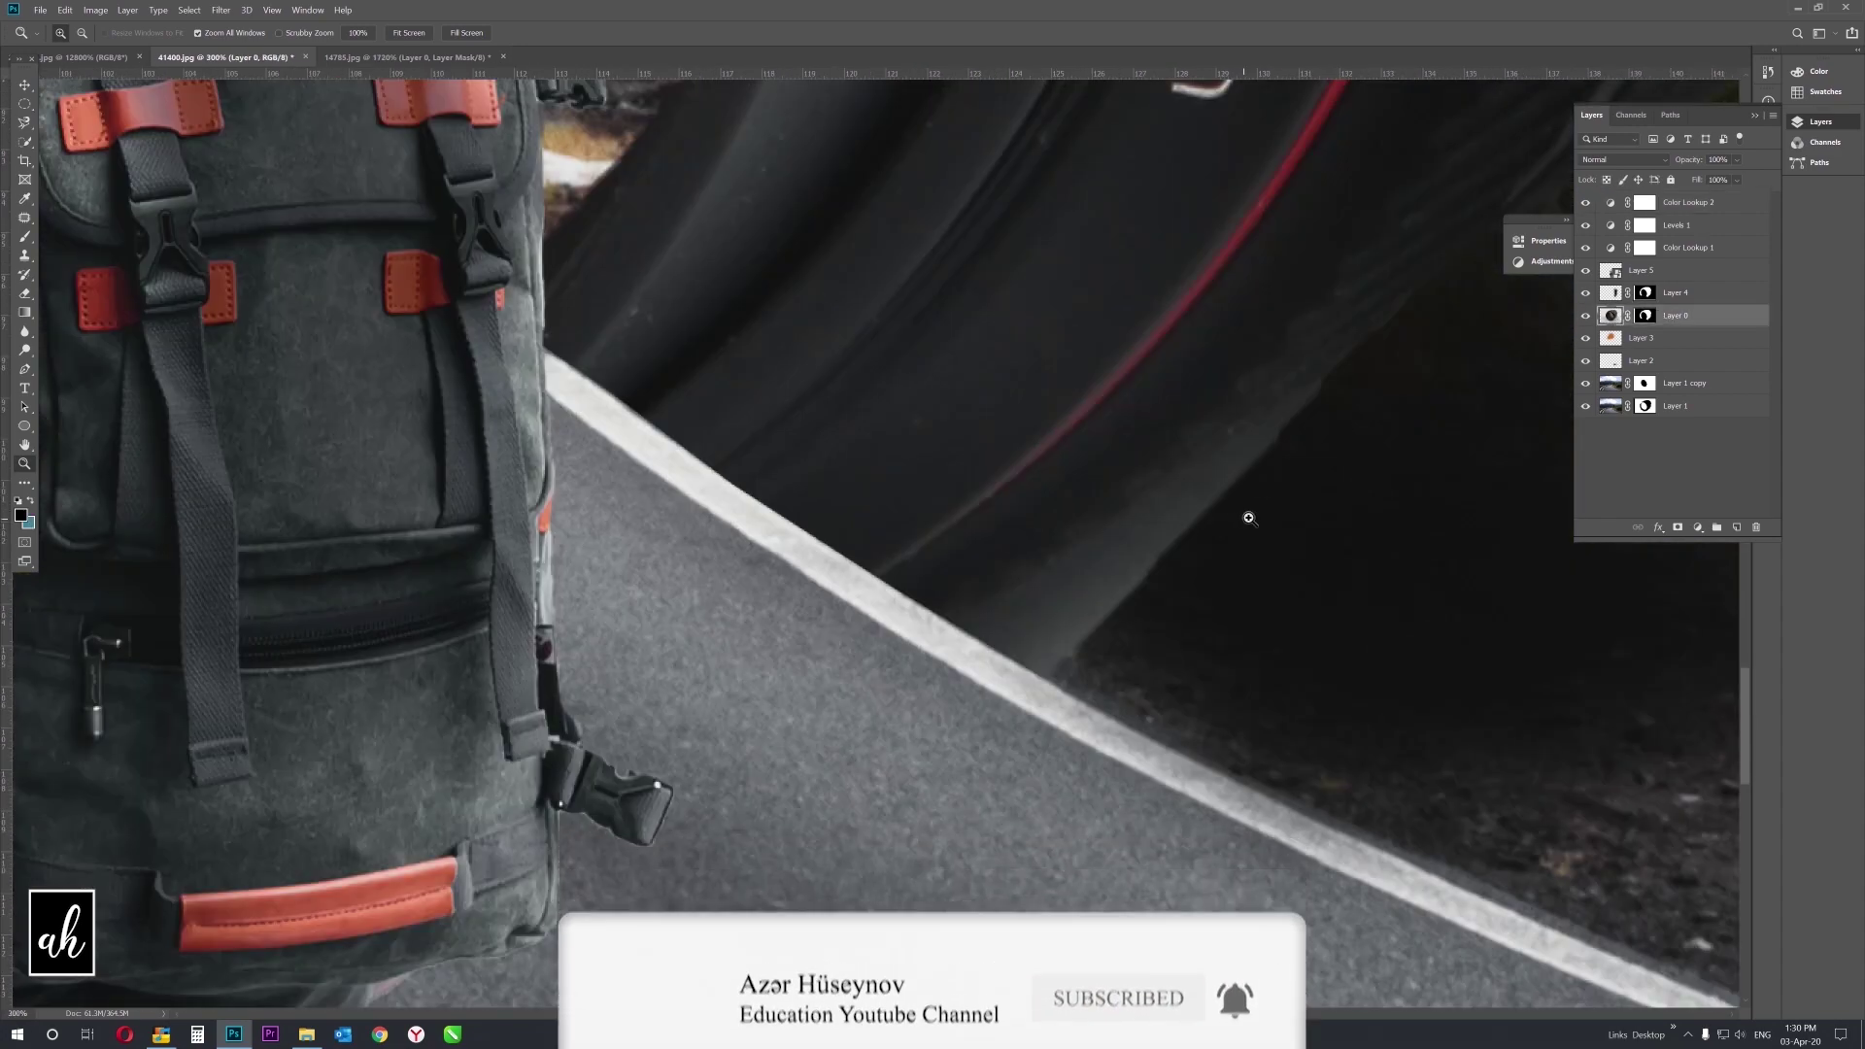
{"action": "key", "text": "b"}
{"action": "left_click_drag", "start_coordinate": [1279, 509], "coordinate": [1168, 494]}
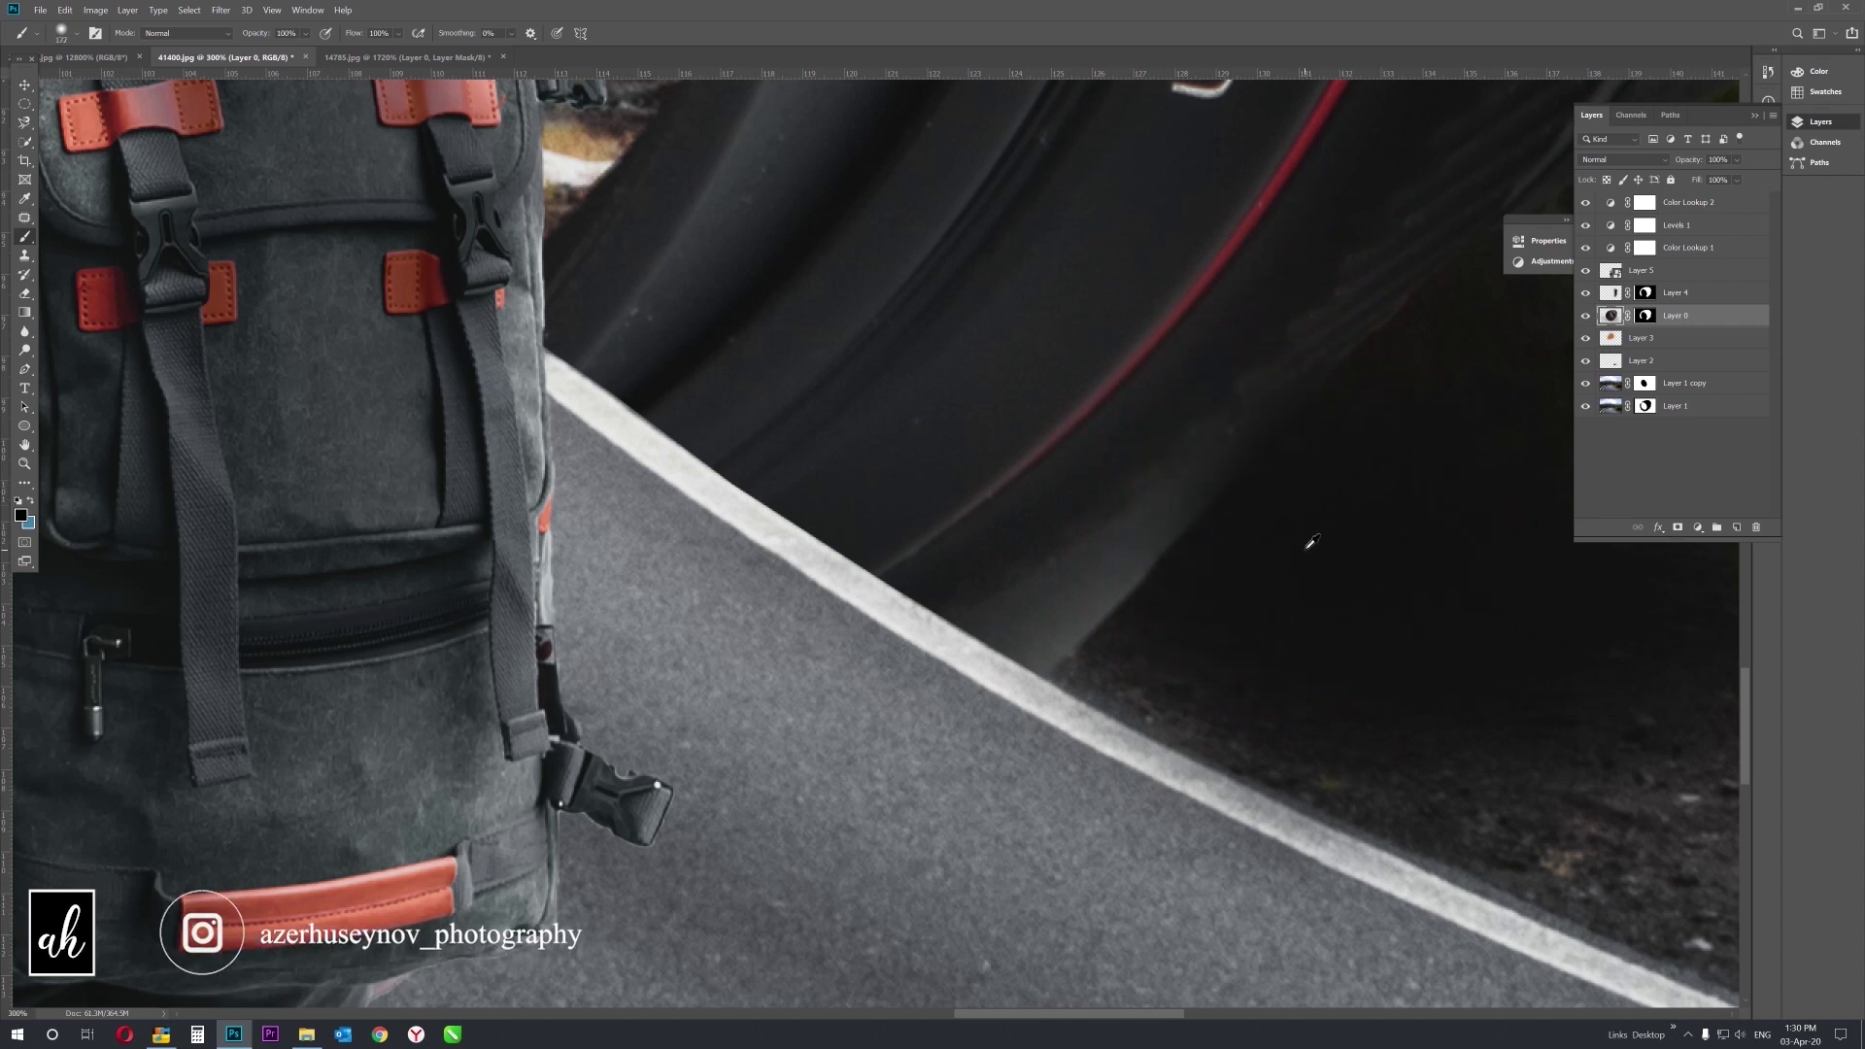
{"action": "left_click_drag", "start_coordinate": [1305, 542], "coordinate": [1292, 541]}
{"action": "left_click_drag", "start_coordinate": [1179, 554], "coordinate": [962, 708]}
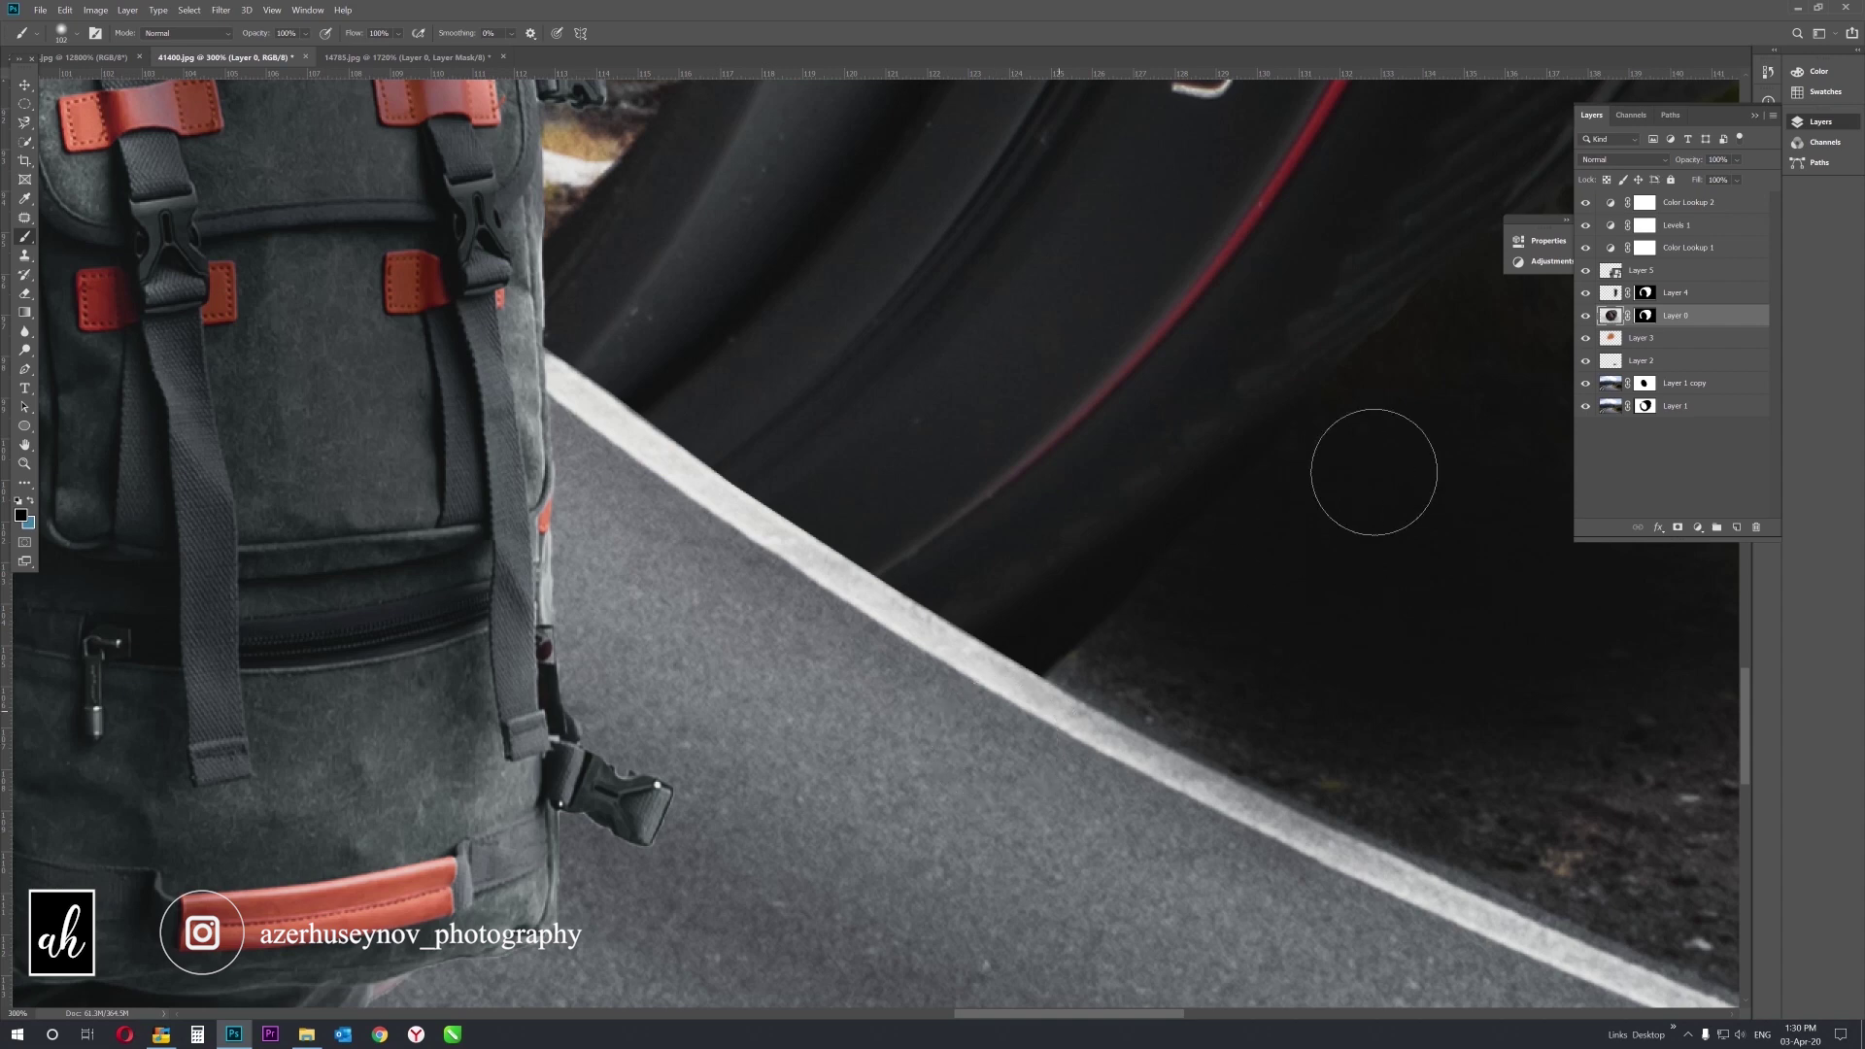
View the whole composite, then zoom back in on the lens edge near the guardrail.
{"action": "key", "text": "z"}
{"action": "right_click", "coordinate": [1009, 399]}
{"action": "left_click", "coordinate": [1044, 435]}
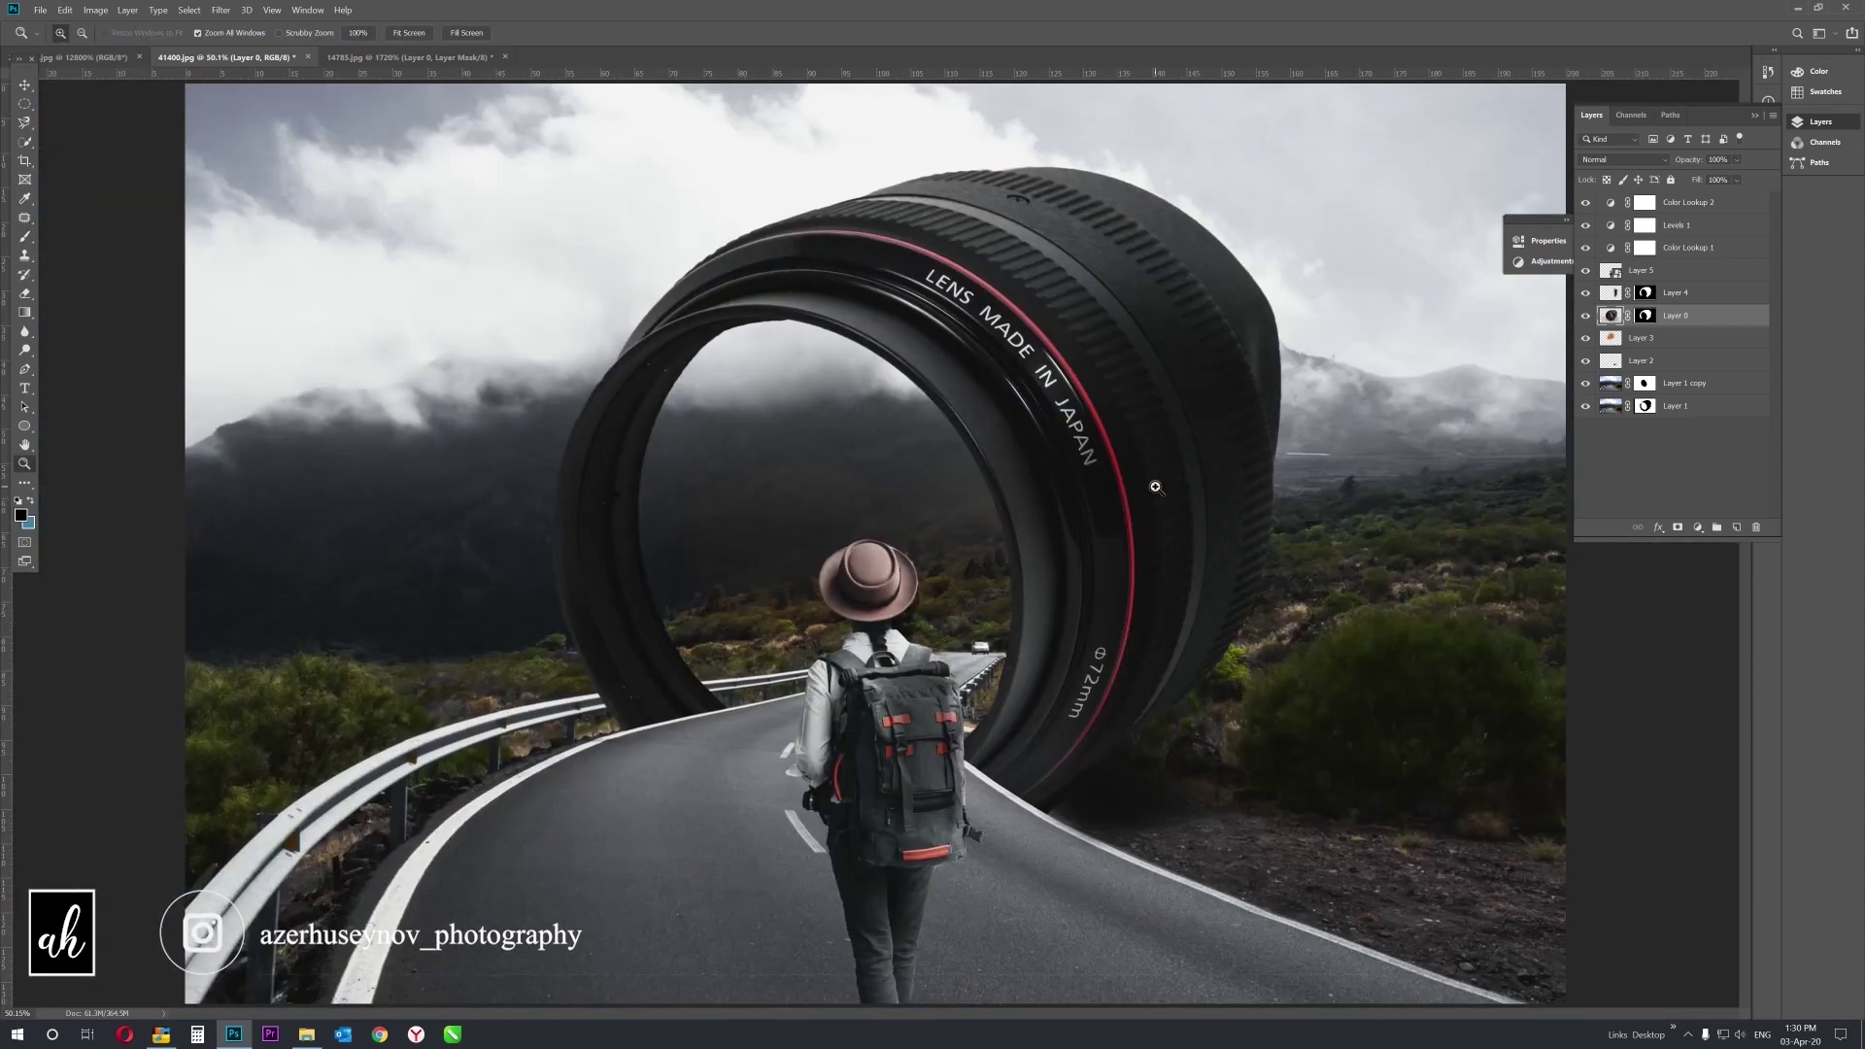
{"action": "left_click", "coordinate": [996, 720]}
{"action": "left_click", "coordinate": [909, 353]}
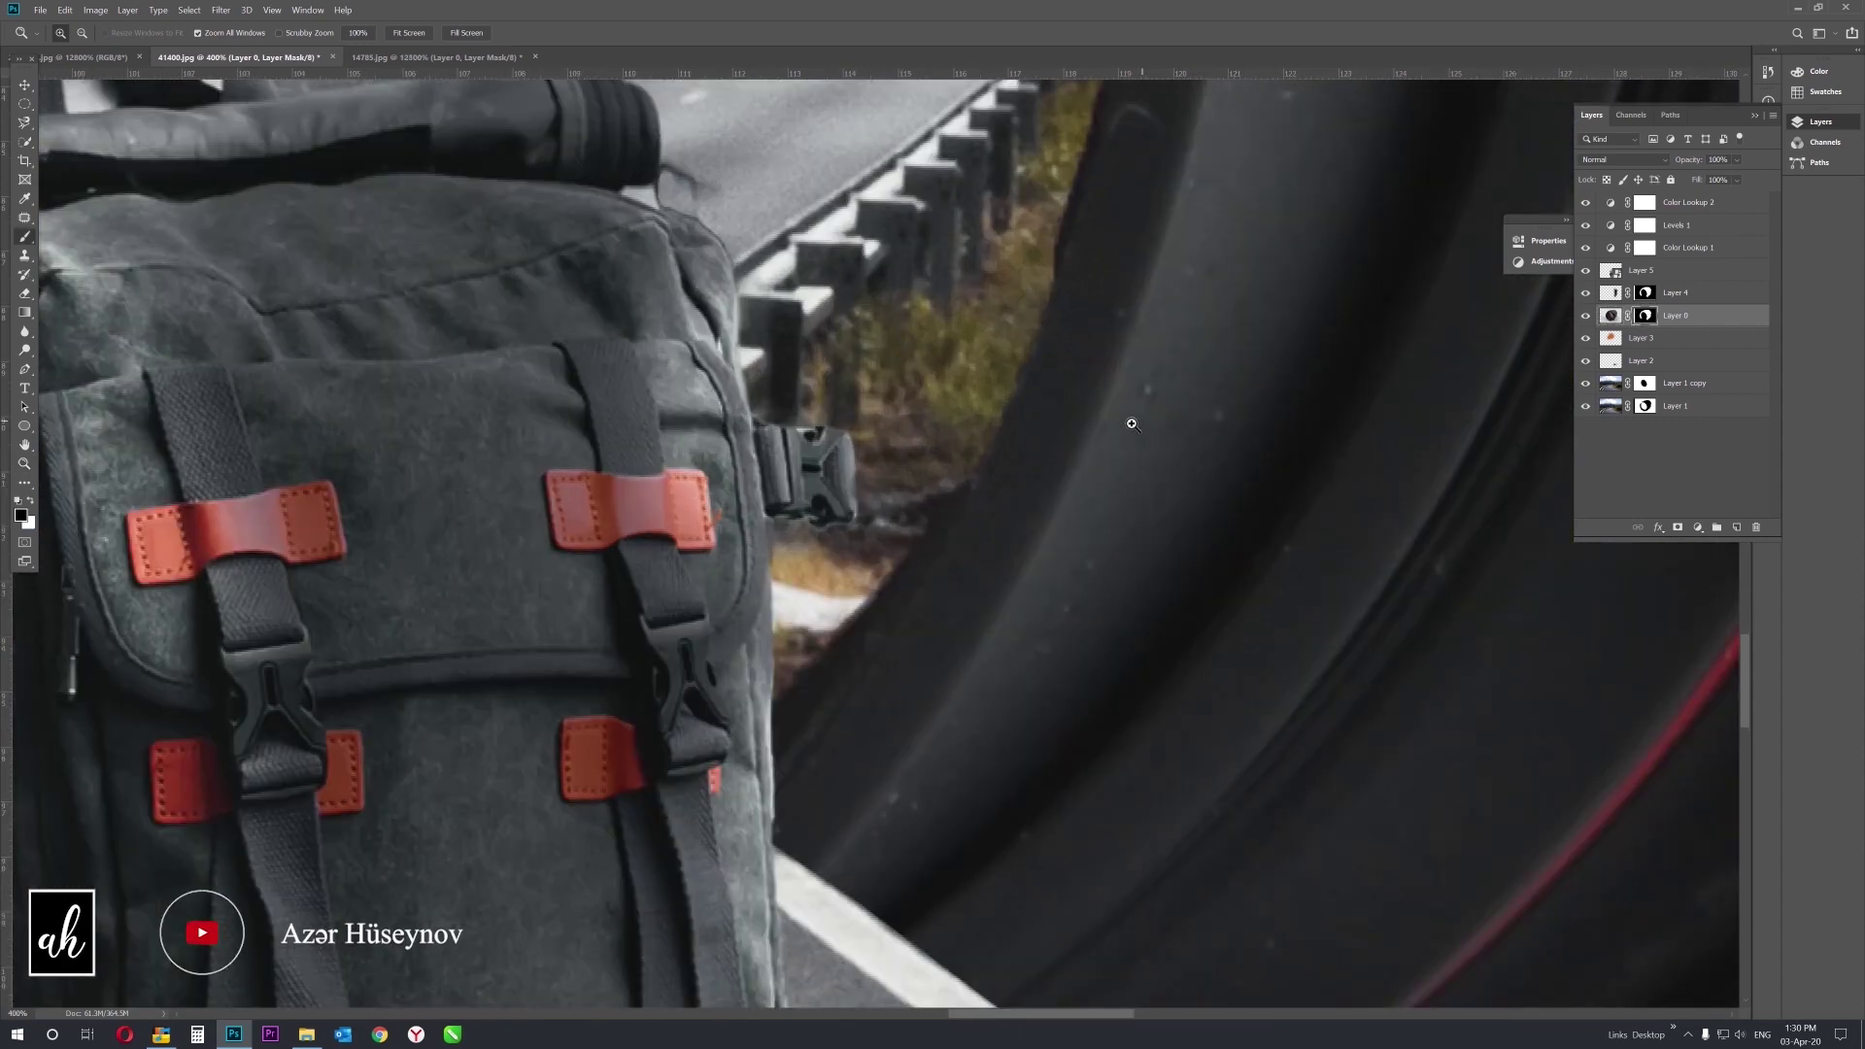
Select the Layer 1 copy layer and fit the whole image on screen.
{"action": "key", "text": "b"}
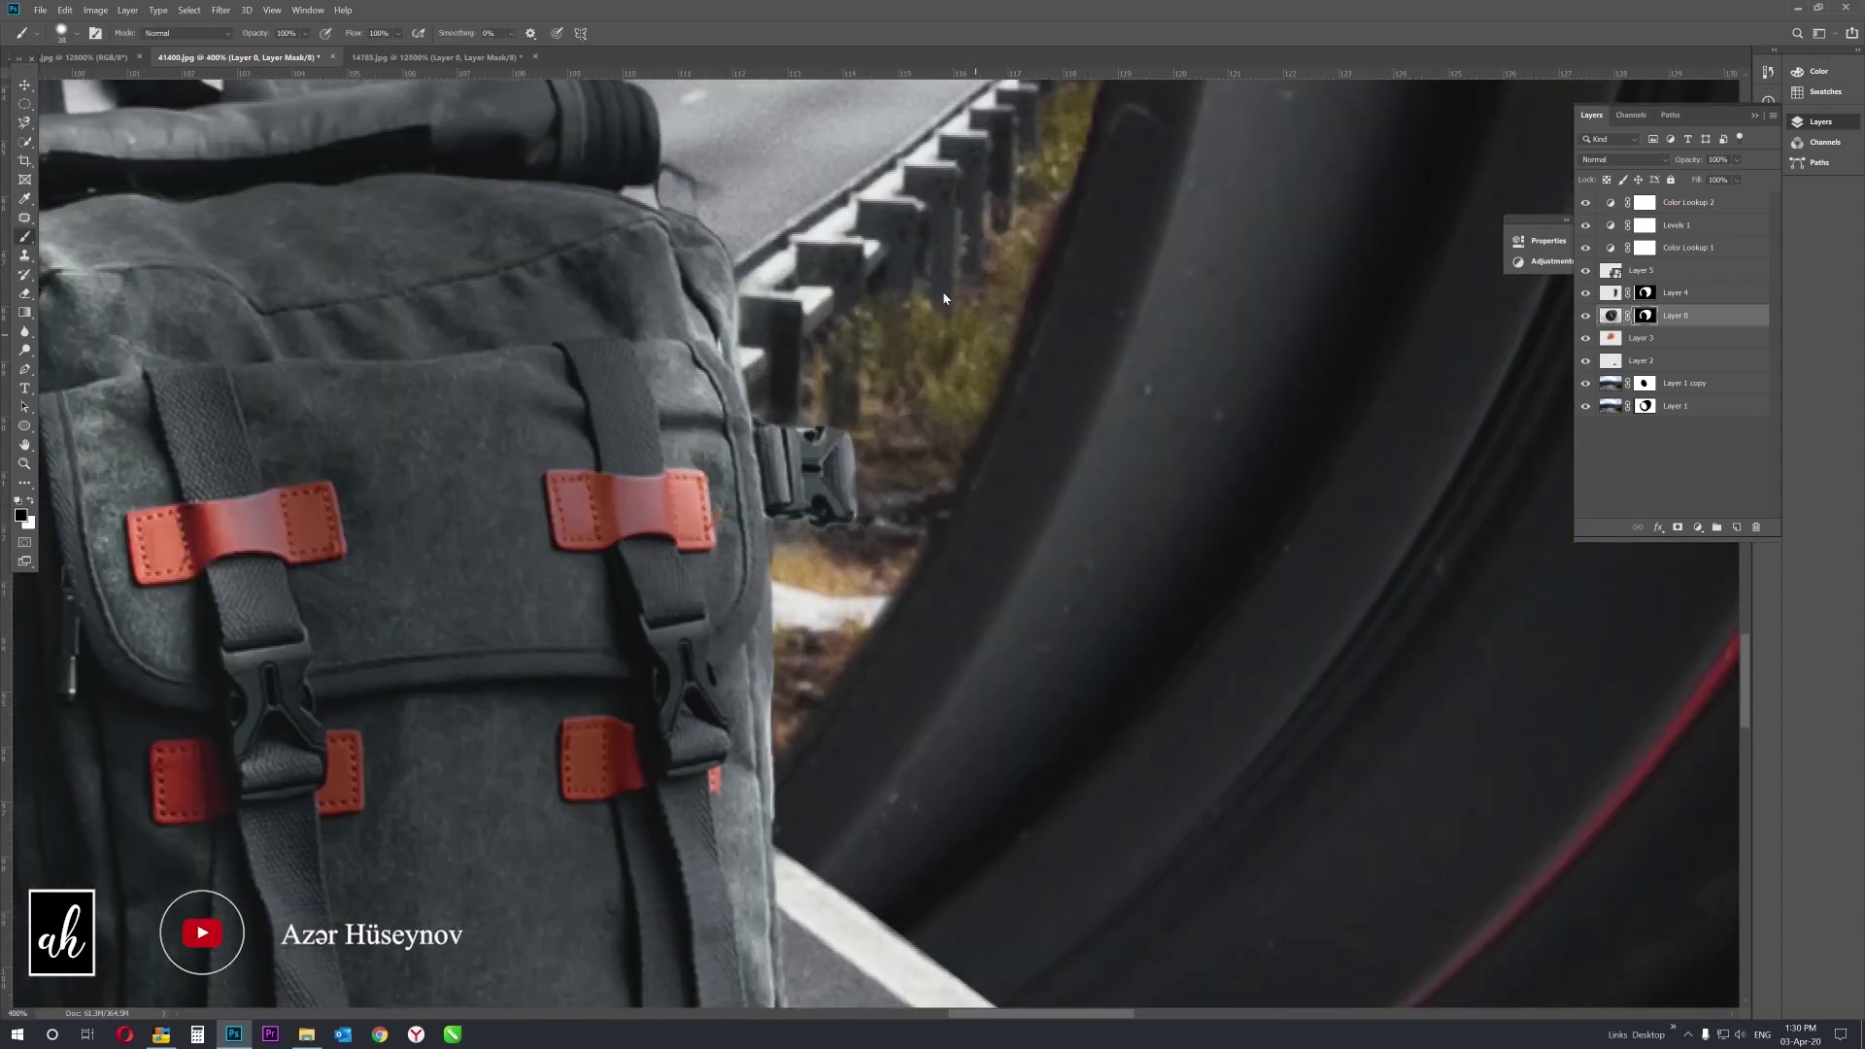
{"action": "scroll", "coordinate": [944, 298], "scroll_direction": "up", "scroll_amount": 5}
{"action": "scroll", "coordinate": [961, 243], "scroll_direction": "up", "scroll_amount": 5}
{"action": "scroll", "coordinate": [972, 194], "scroll_direction": "up", "scroll_amount": 5}
{"action": "scroll", "coordinate": [986, 108], "scroll_direction": "up", "scroll_amount": 2}
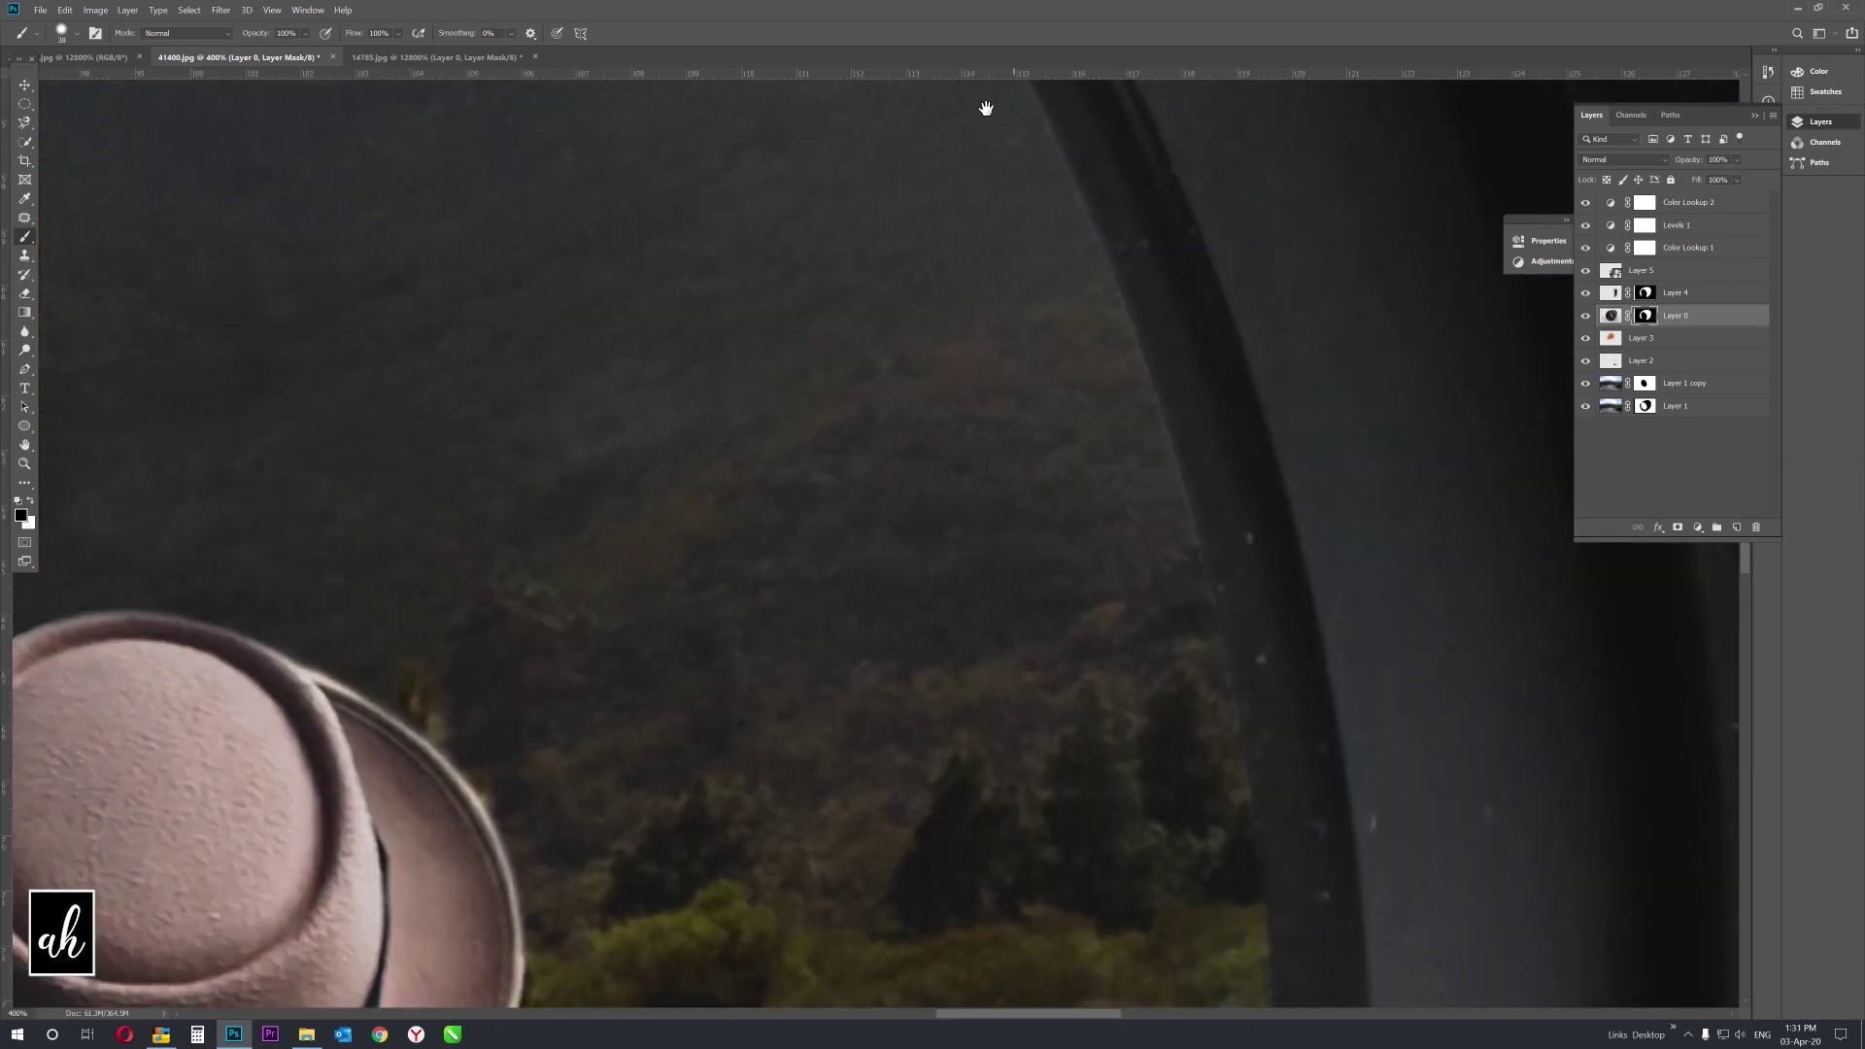
{"action": "left_click", "coordinate": [1107, 328], "text": "ctrl"}
{"action": "key", "text": "z"}
{"action": "key", "text": "ctrl+0"}
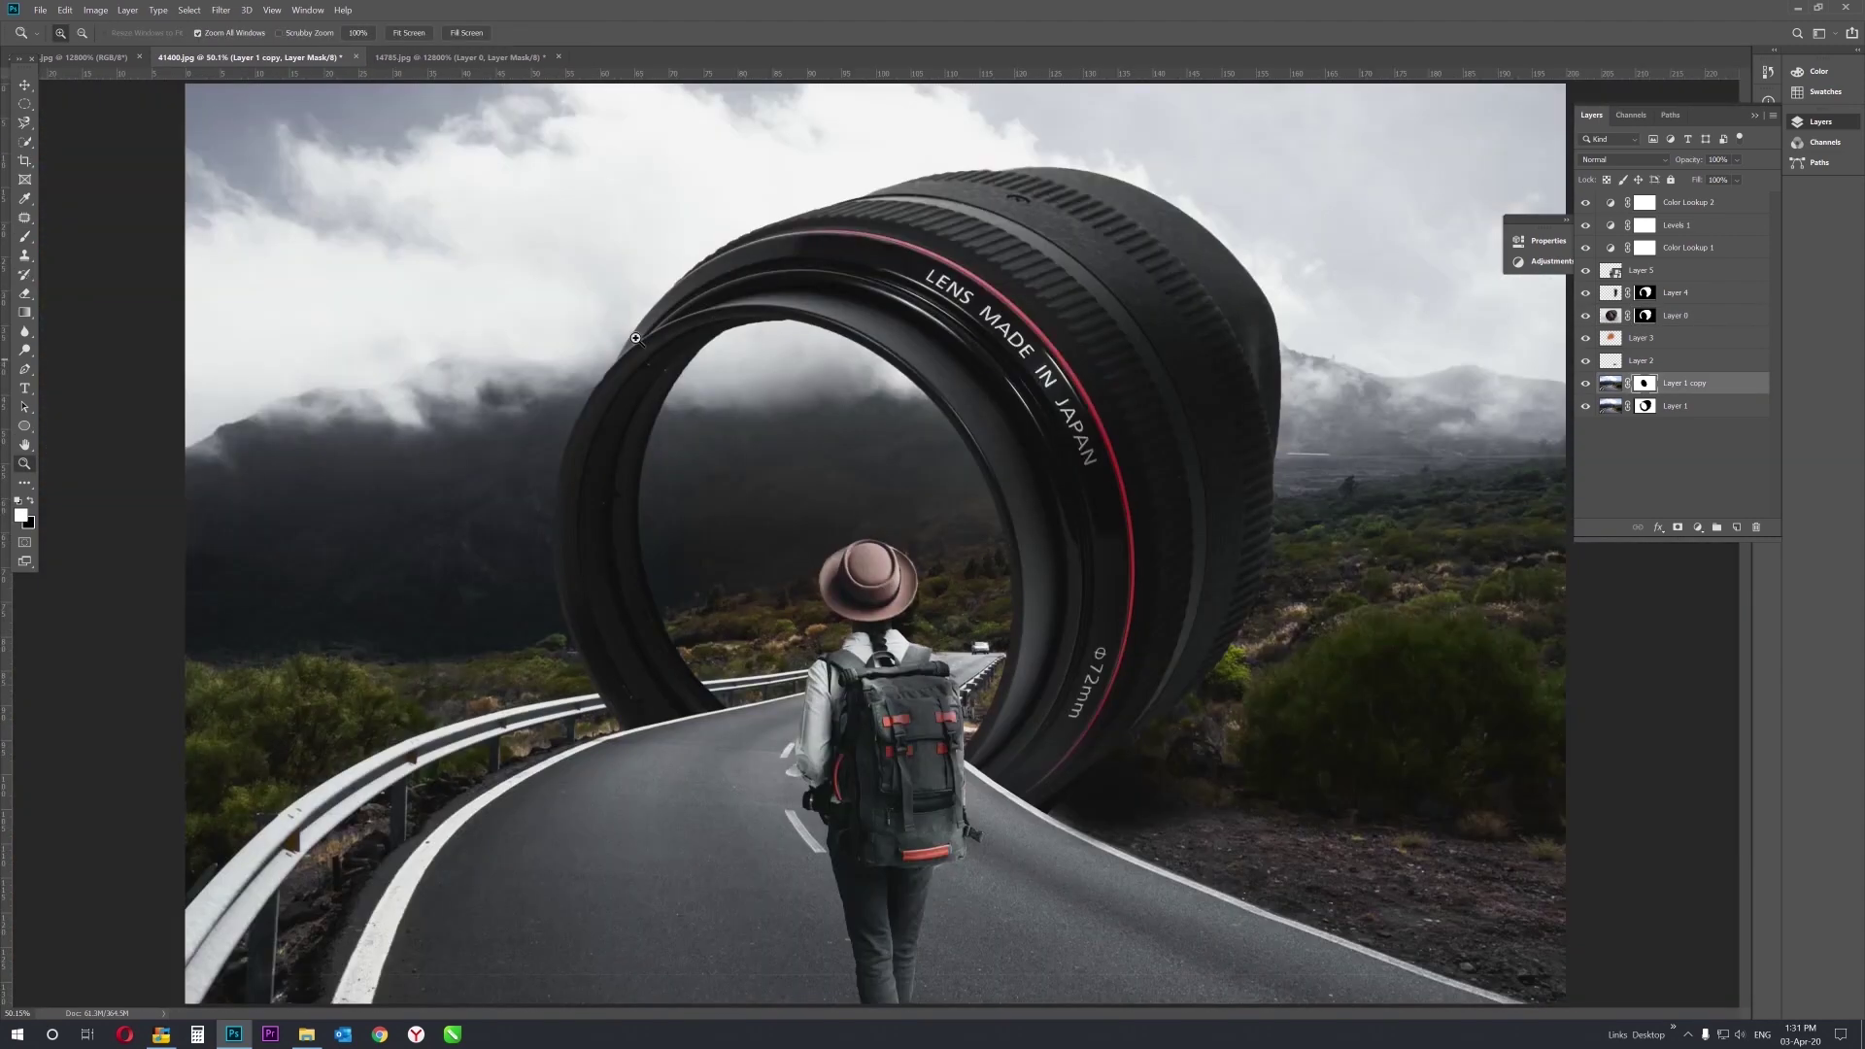